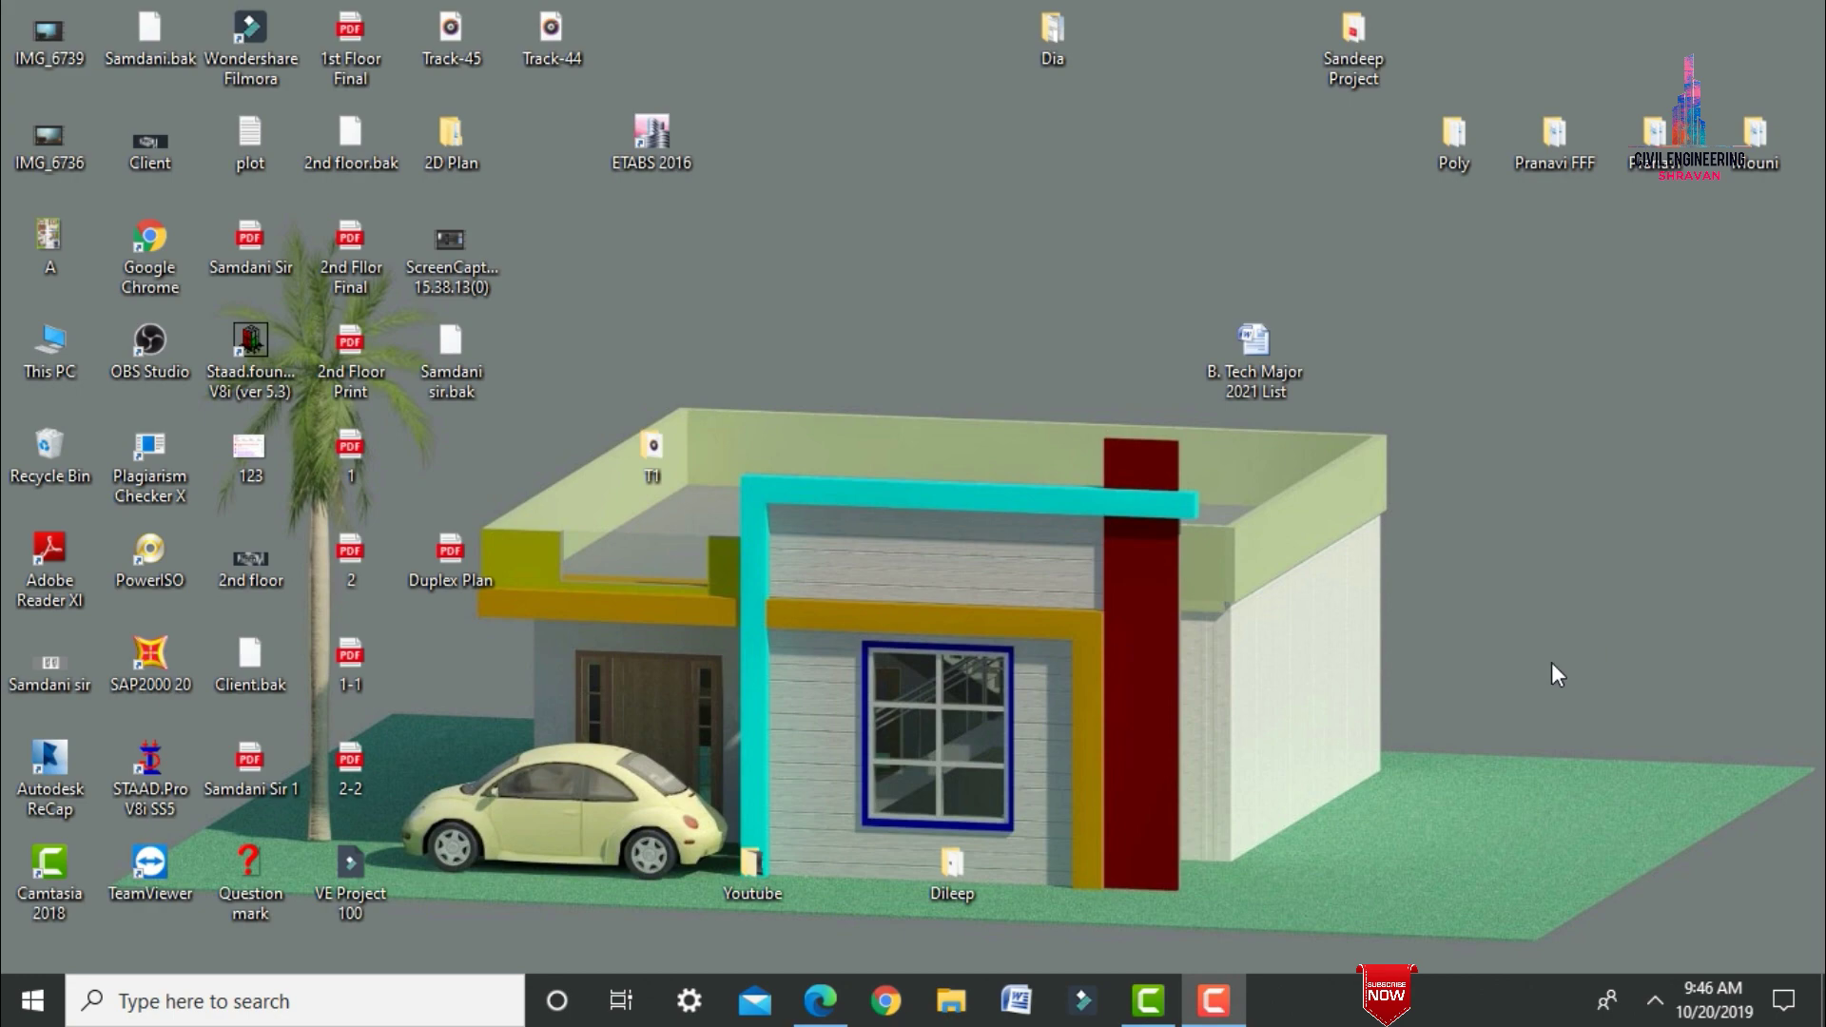
# Bring Duplex Plan.pdf forward in Edge and scroll through the ground and first floor layouts.
pyautogui.click(820, 1003)
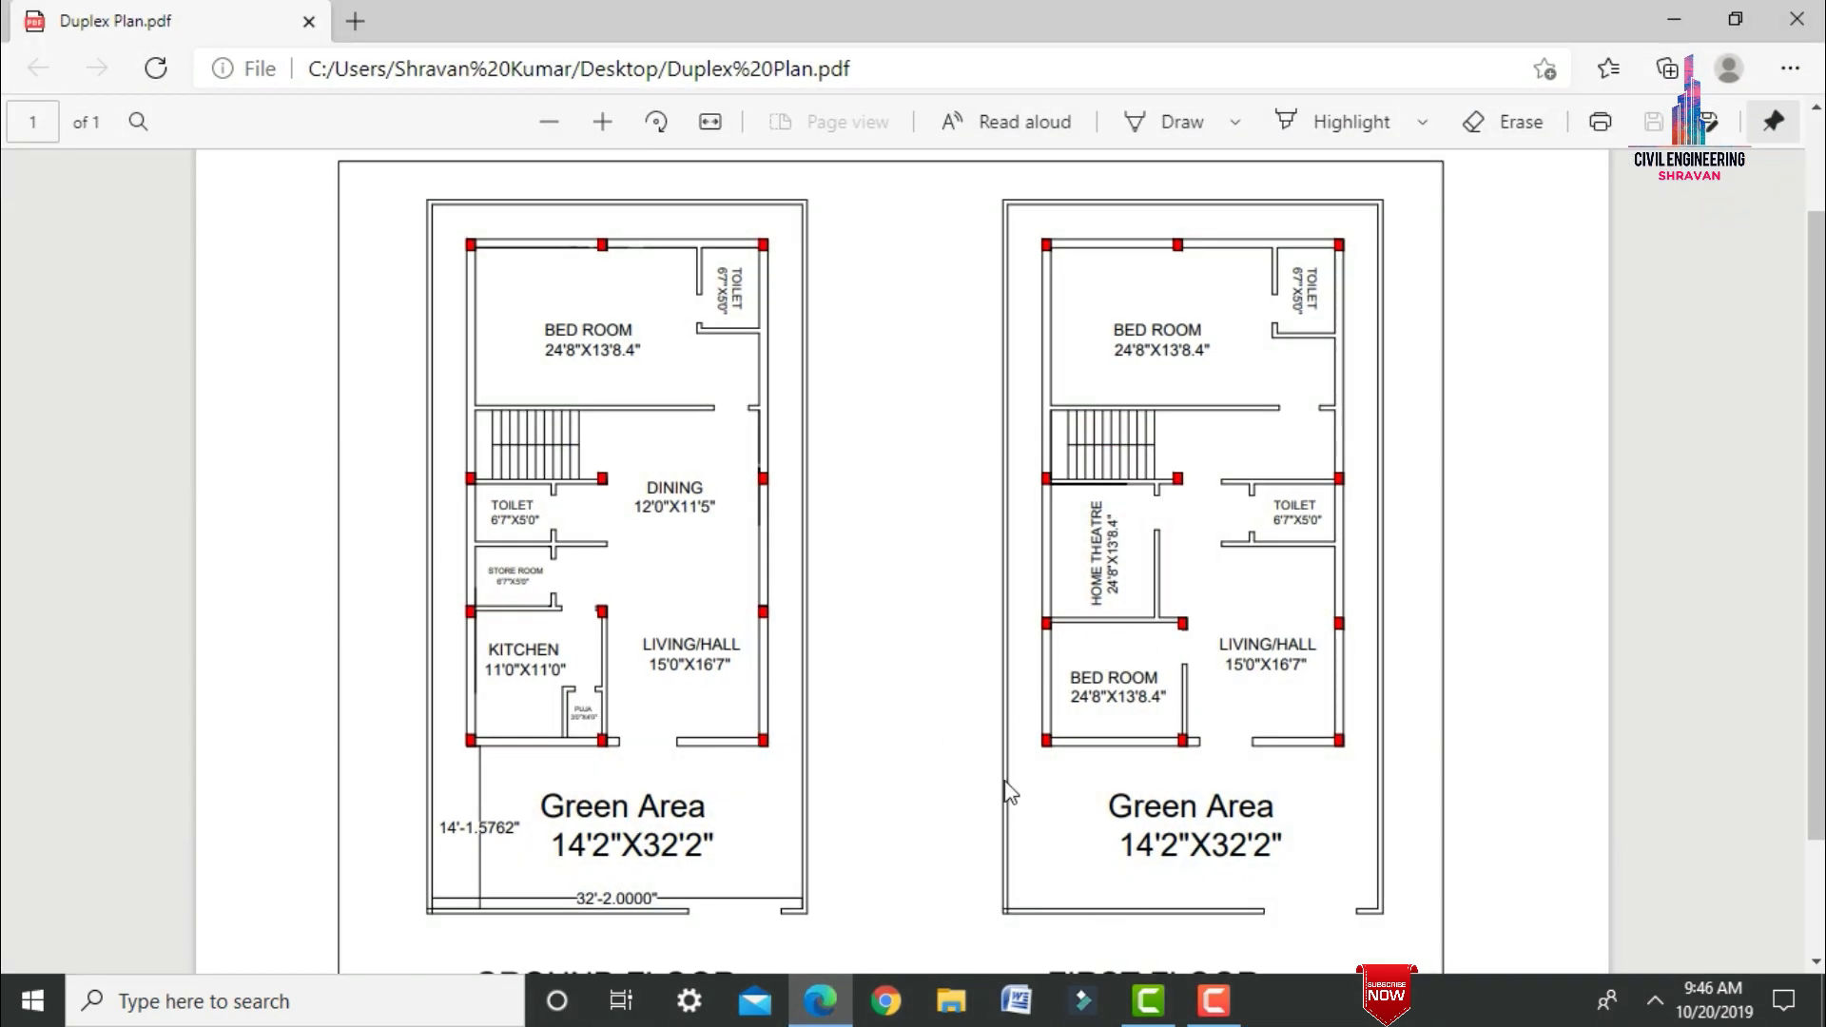
pyautogui.scroll(-1, 852, 734)
pyautogui.scroll(-3, 852, 734)
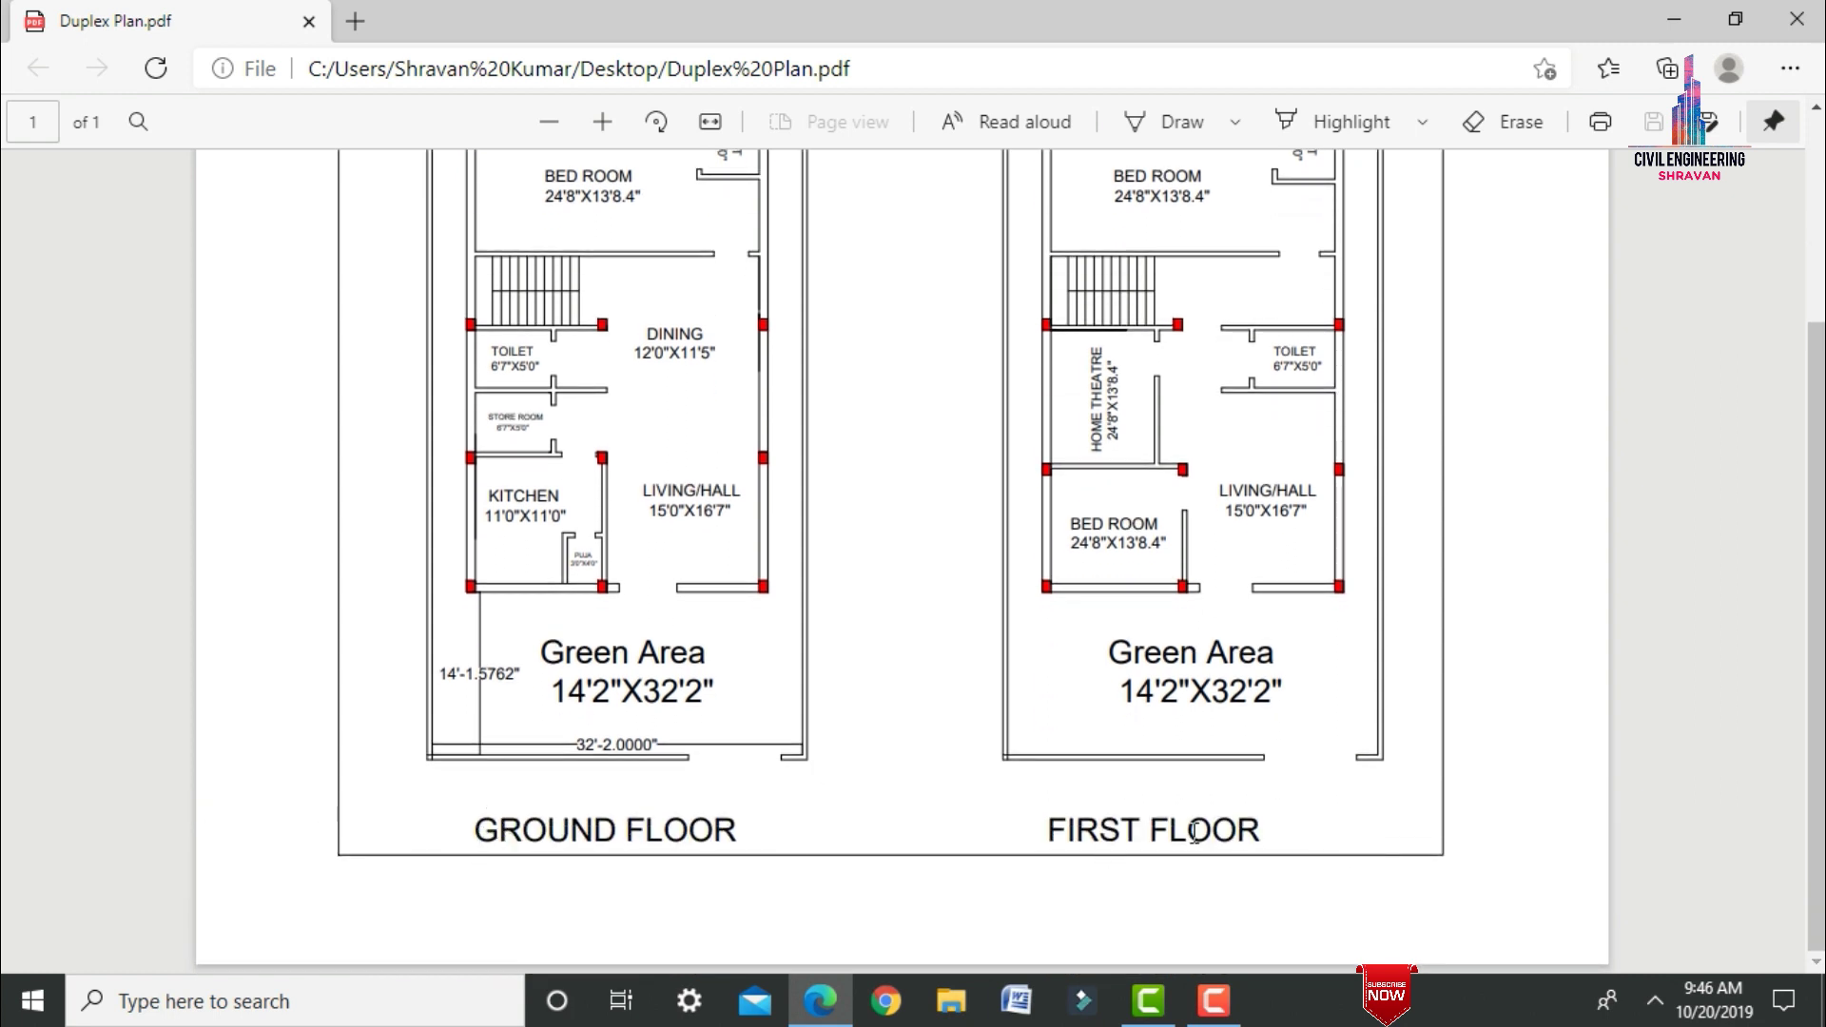
pyautogui.scroll(3, 827, 639)
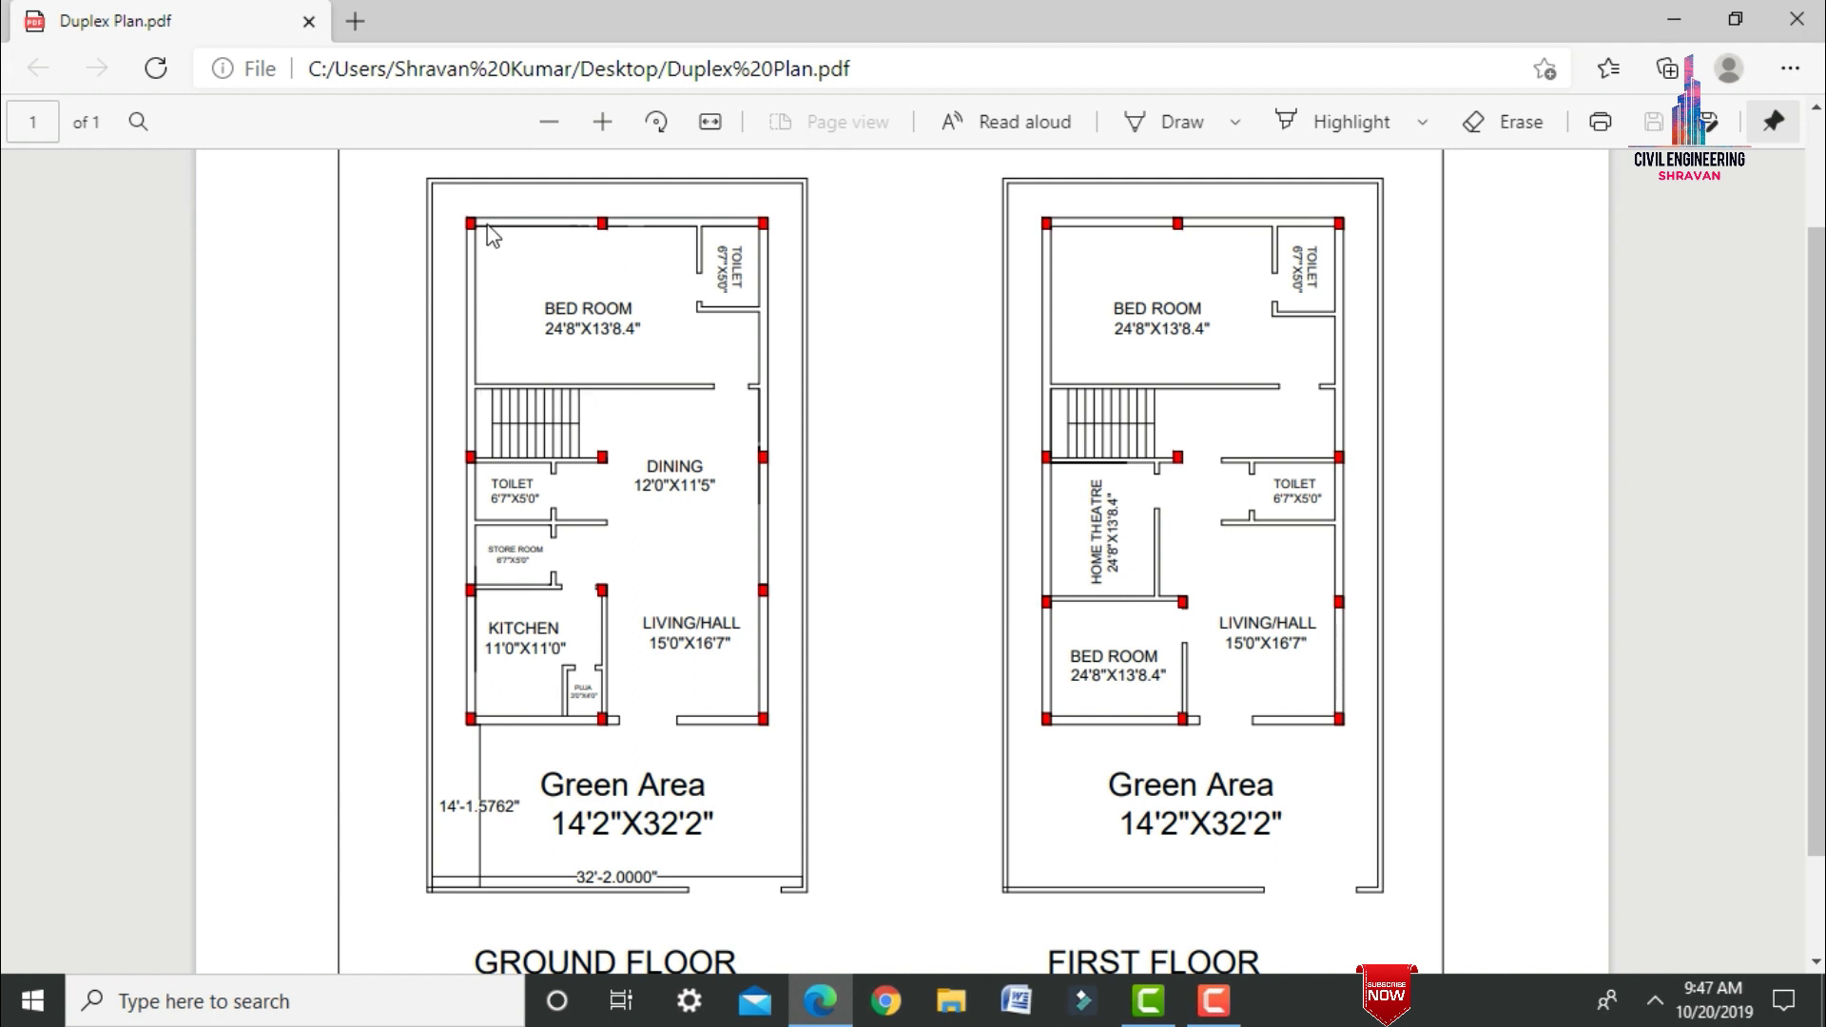
# Give the duplex plan a last scroll and minimize the PDF window.
pyautogui.scroll(2, 646, 399)
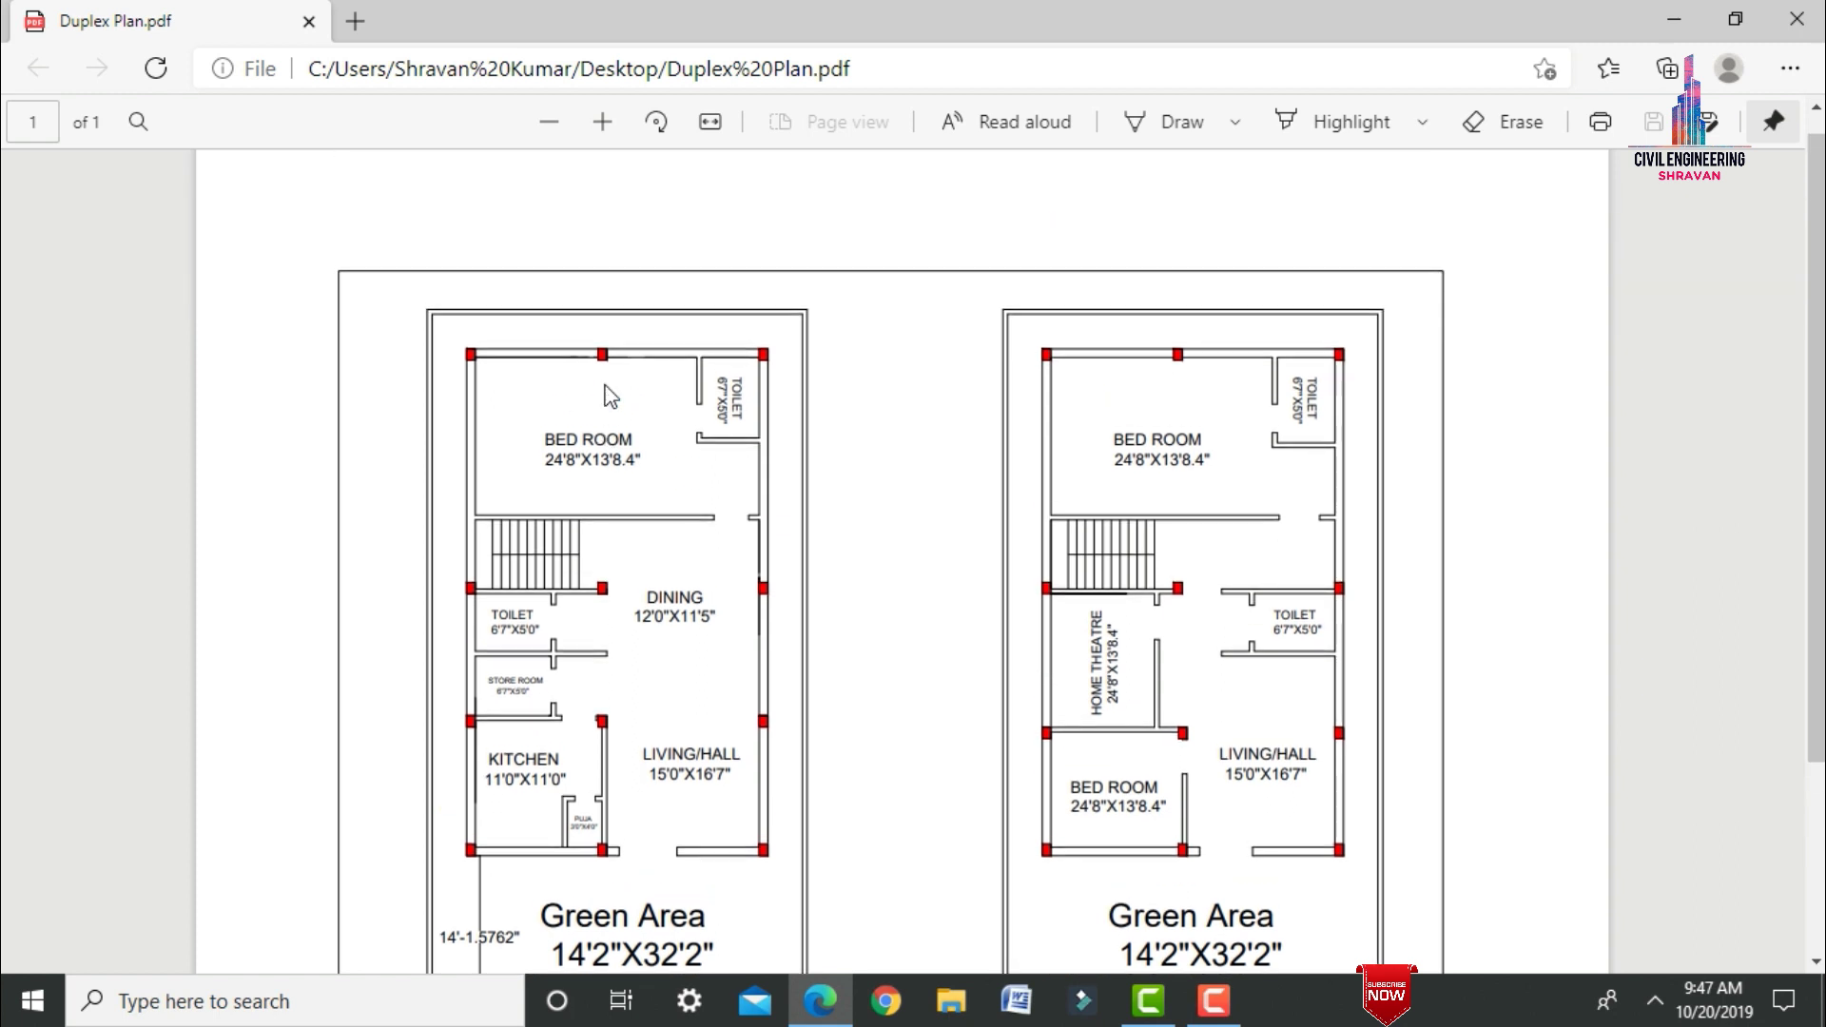
pyautogui.scroll(-2, 760, 385)
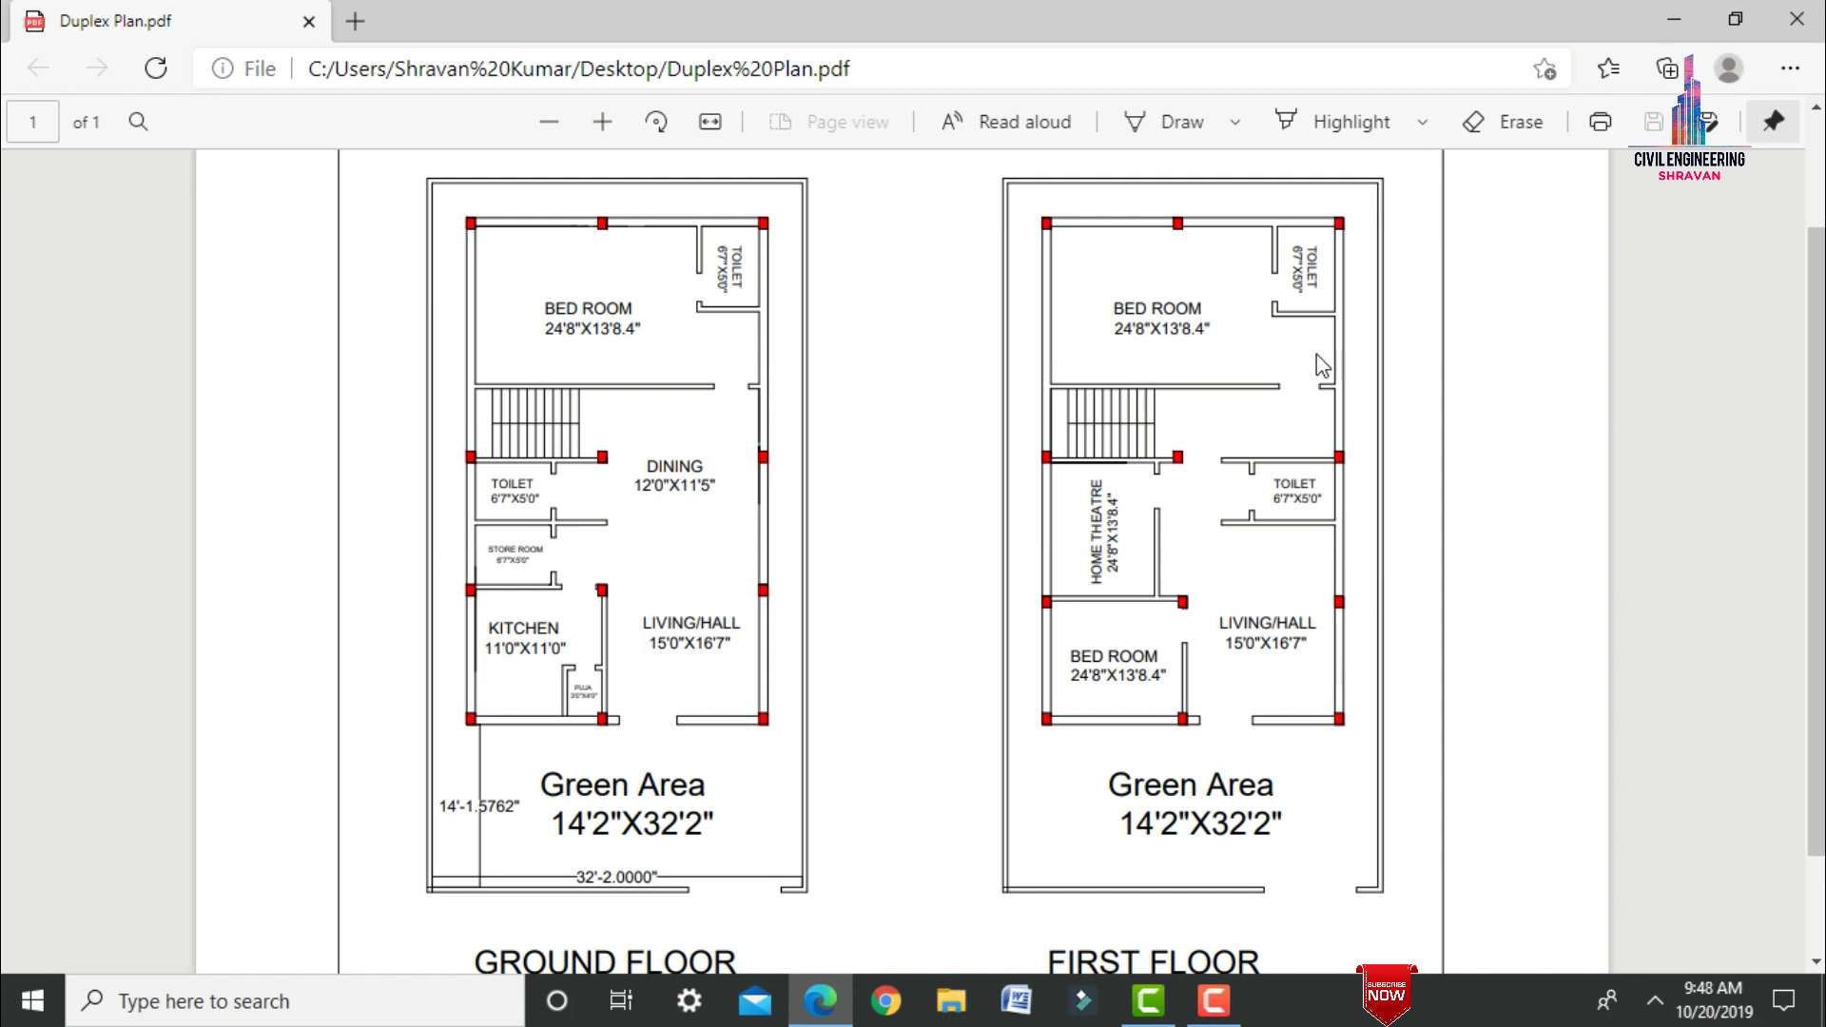
pyautogui.click(1674, 19)
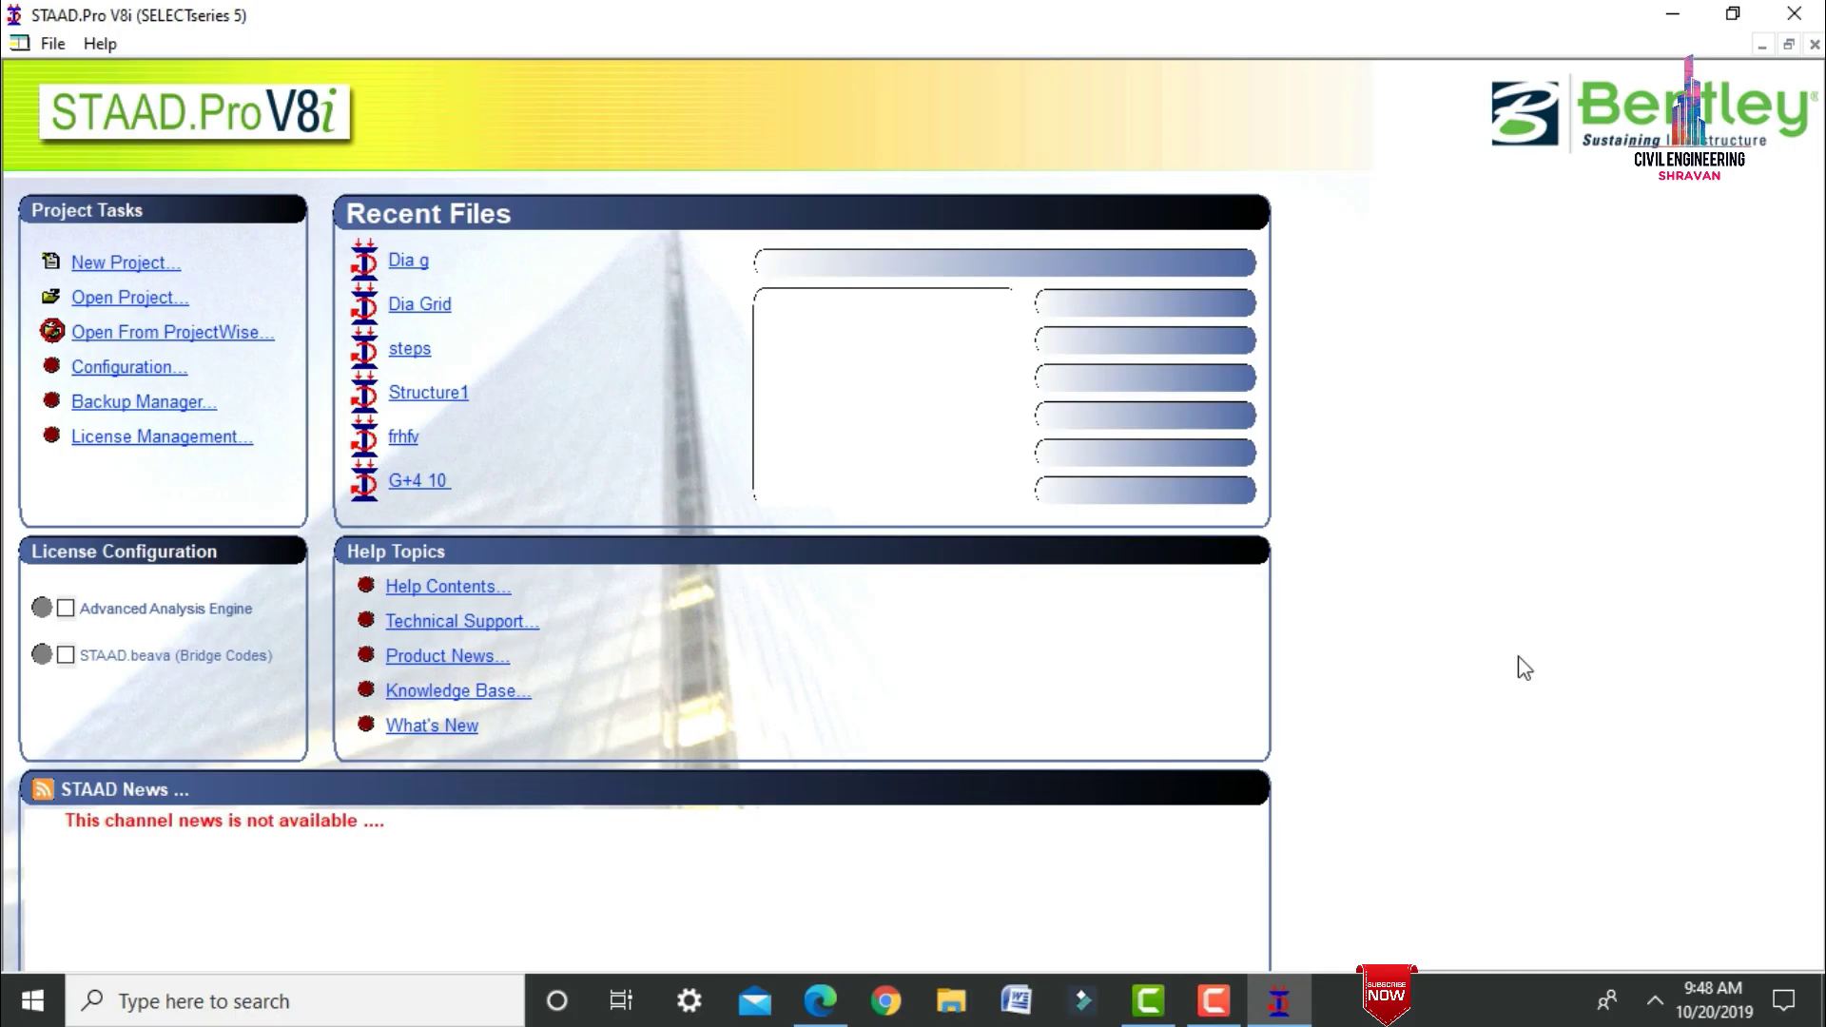
# Create a Space project named ASD in Meter/KiloNewton units, starting with Add Beam.
pyautogui.click(83, 266)
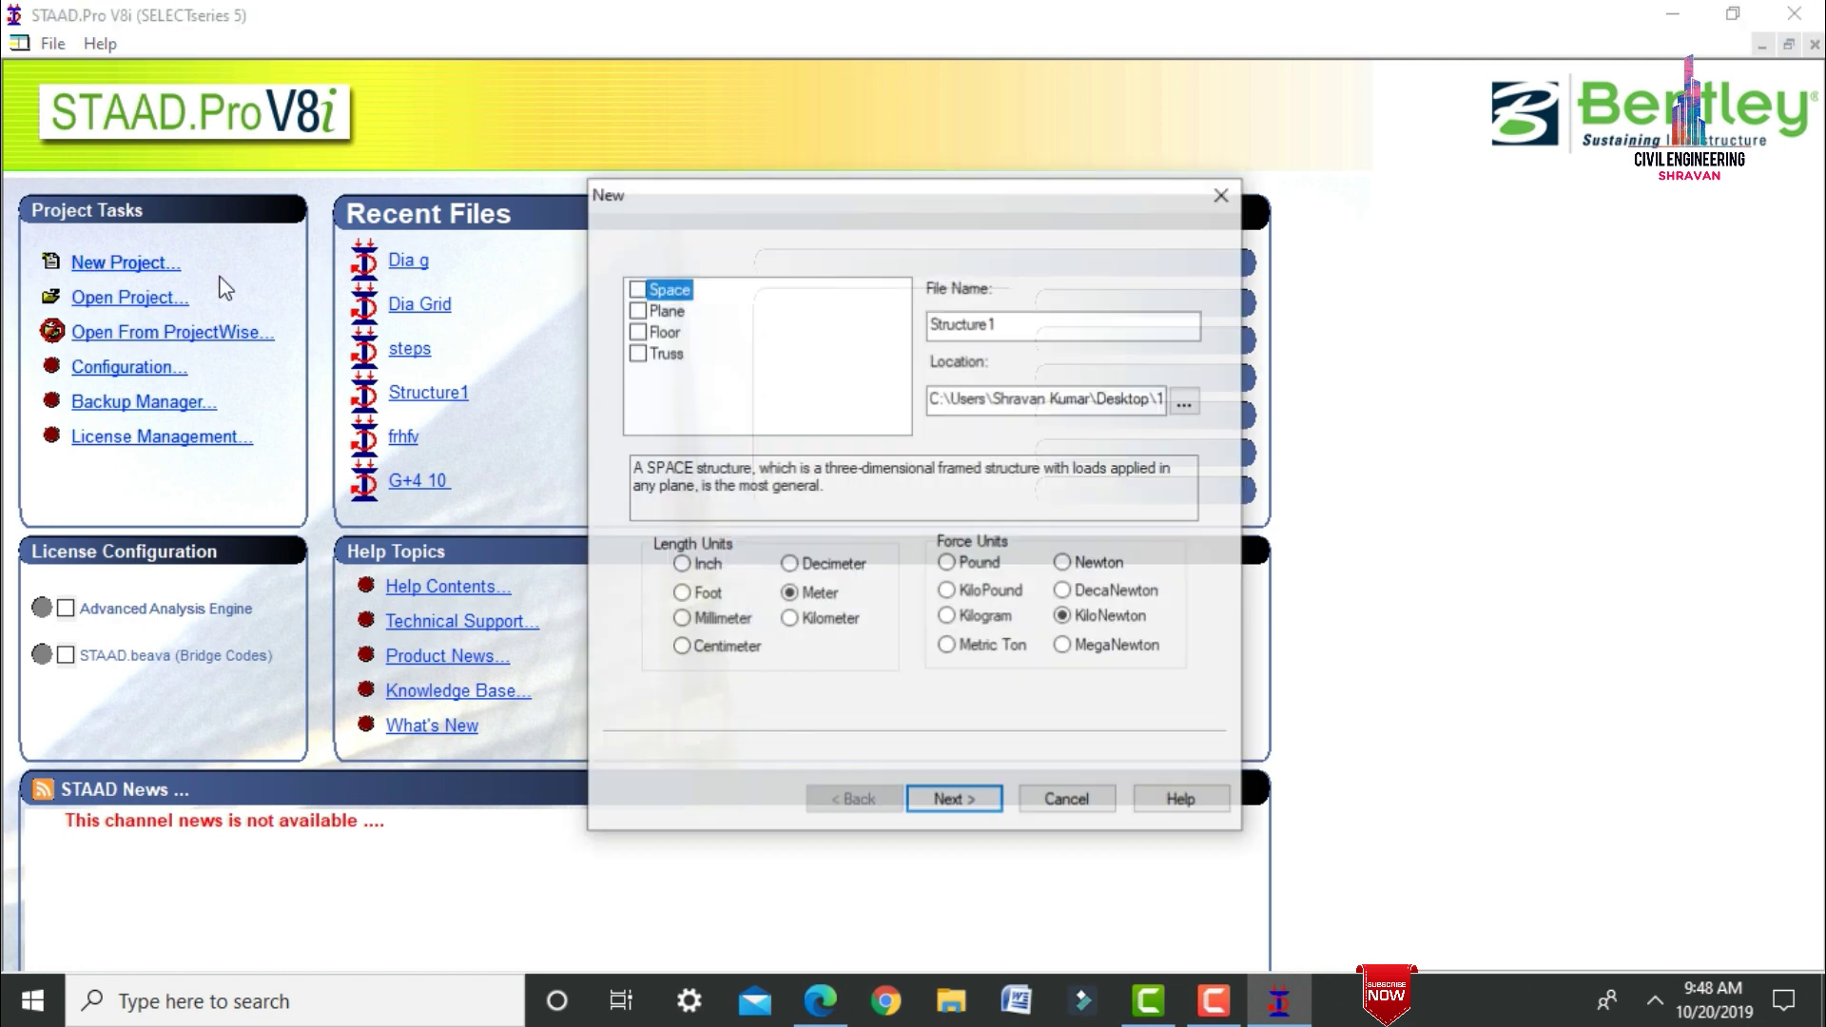
pyautogui.click(635, 310)
pyautogui.click(636, 289)
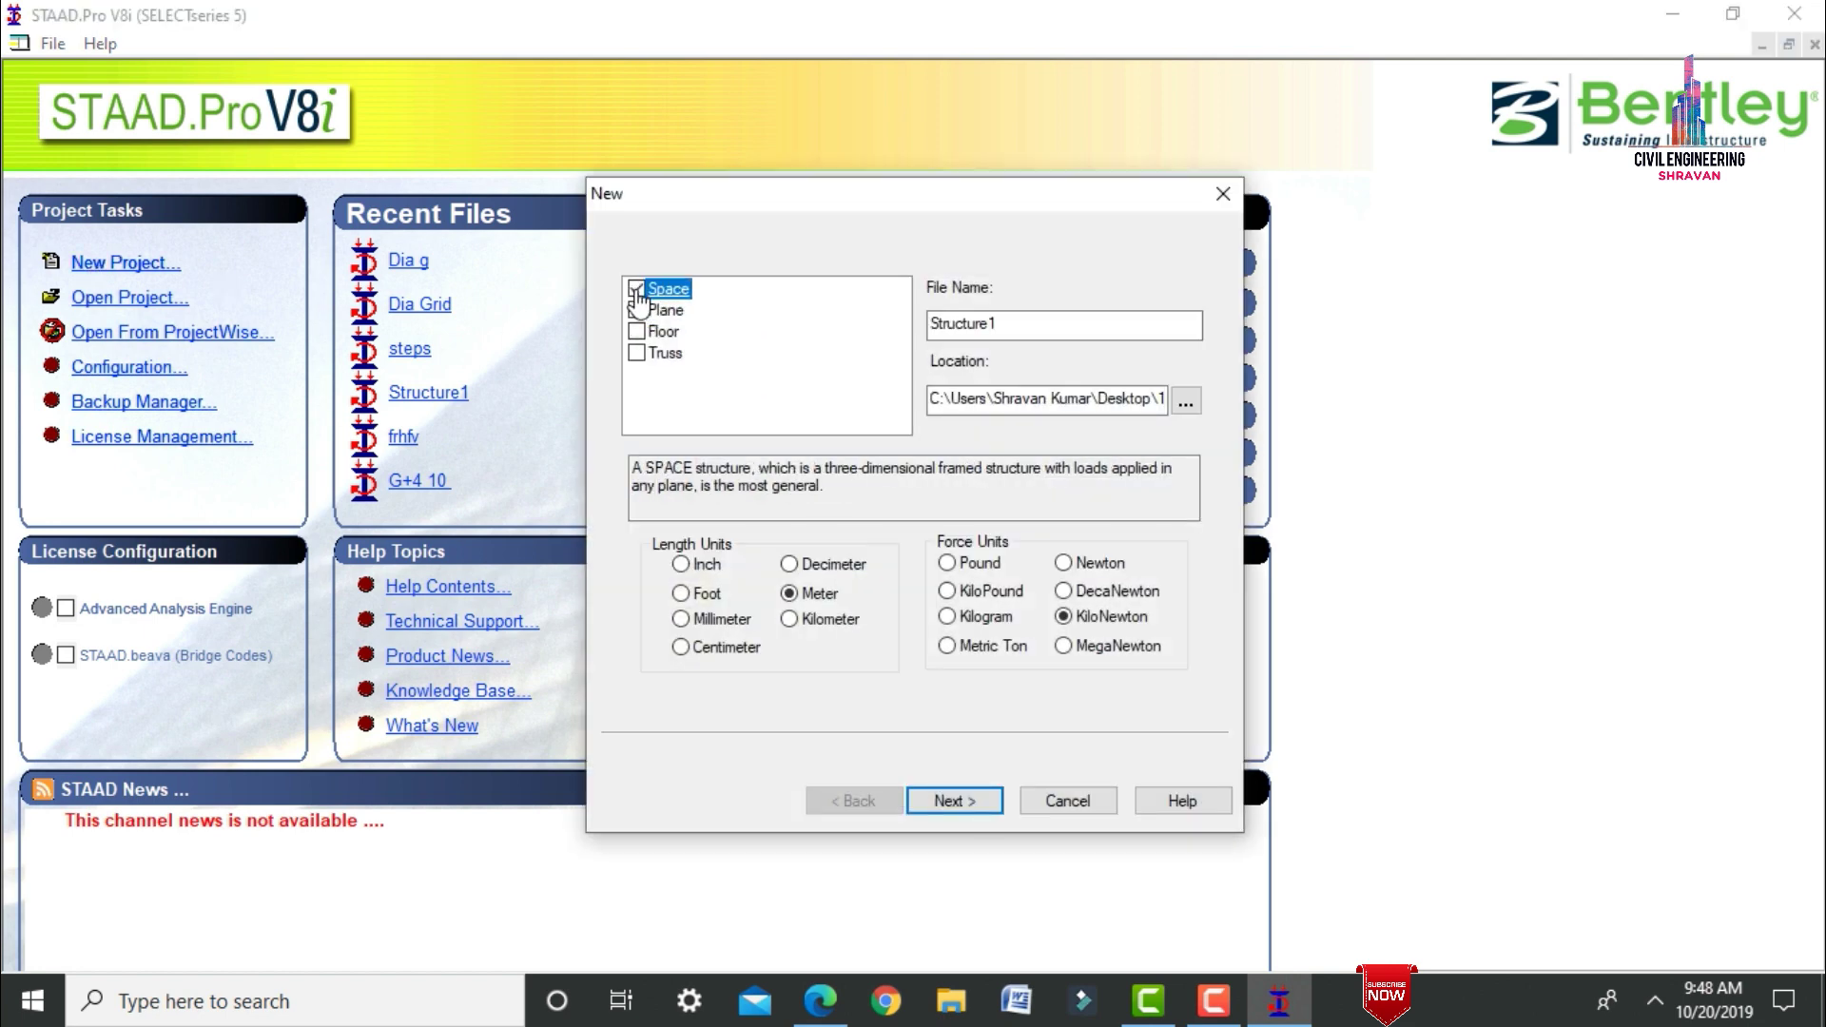
pyautogui.moveTo(1025, 324); pyautogui.dragTo(786, 351)
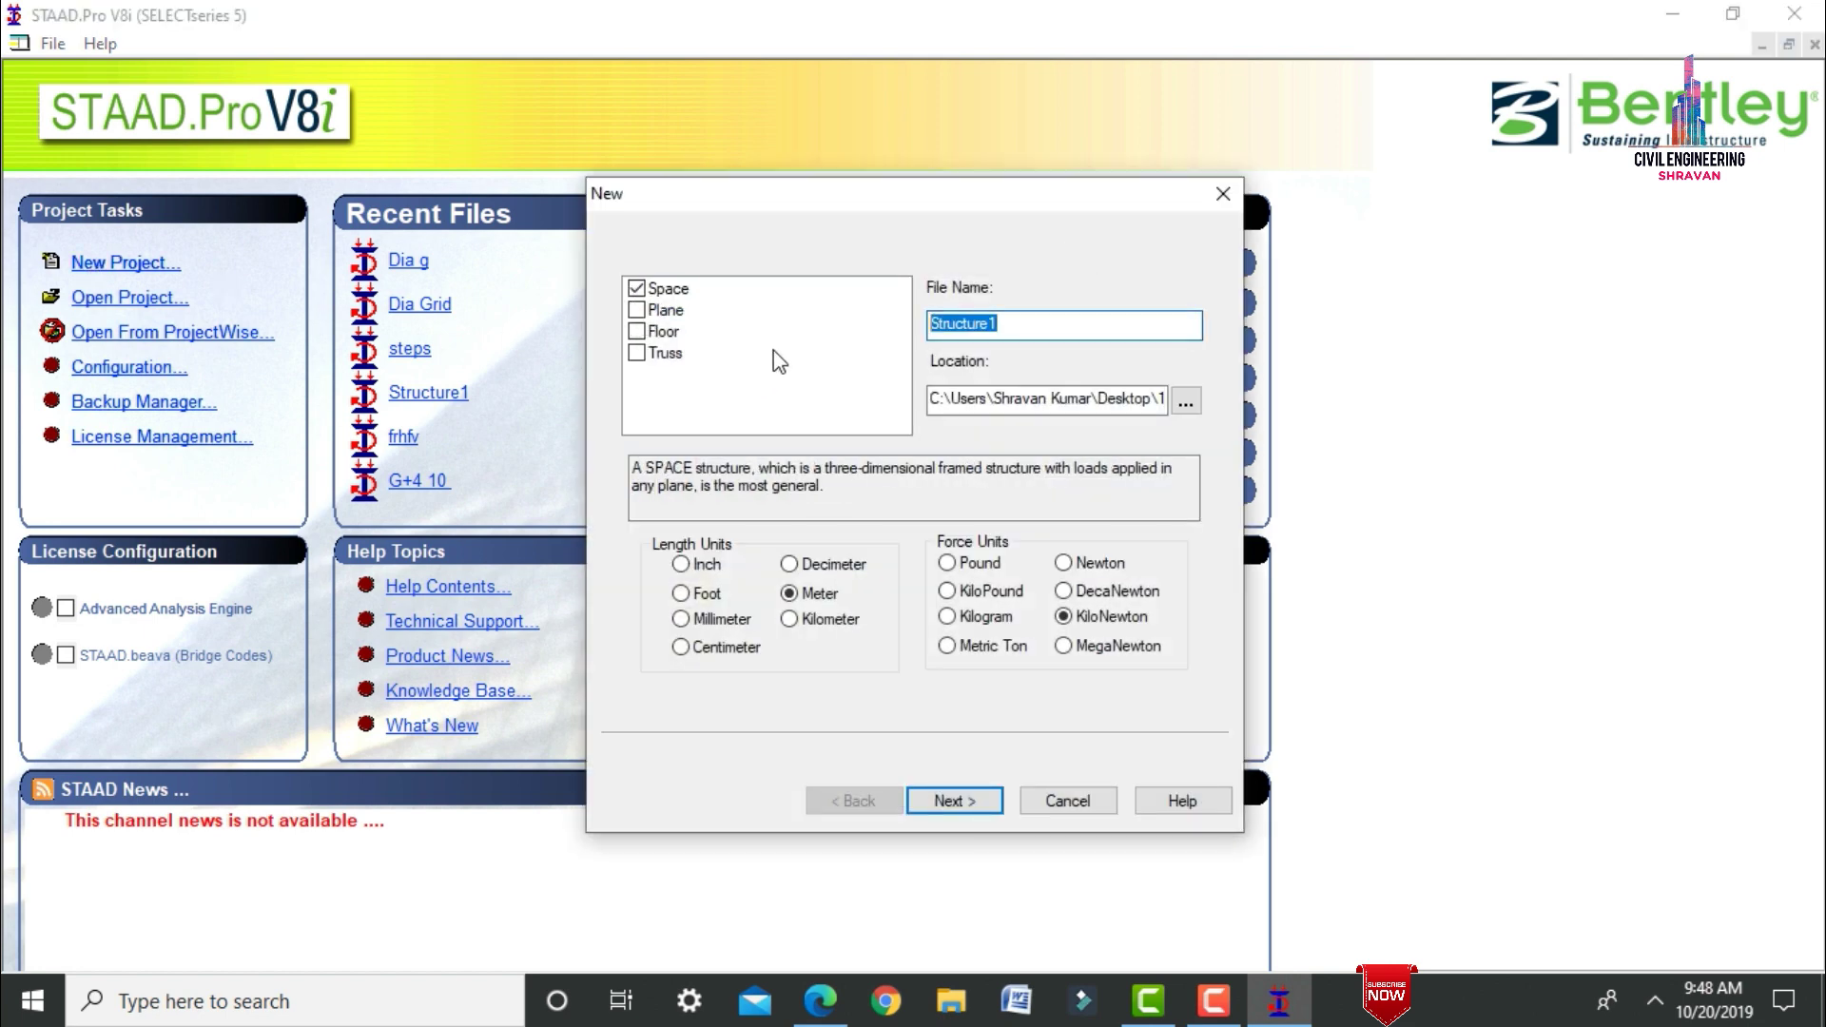
pyautogui.write('A')
pyautogui.click(928, 797)
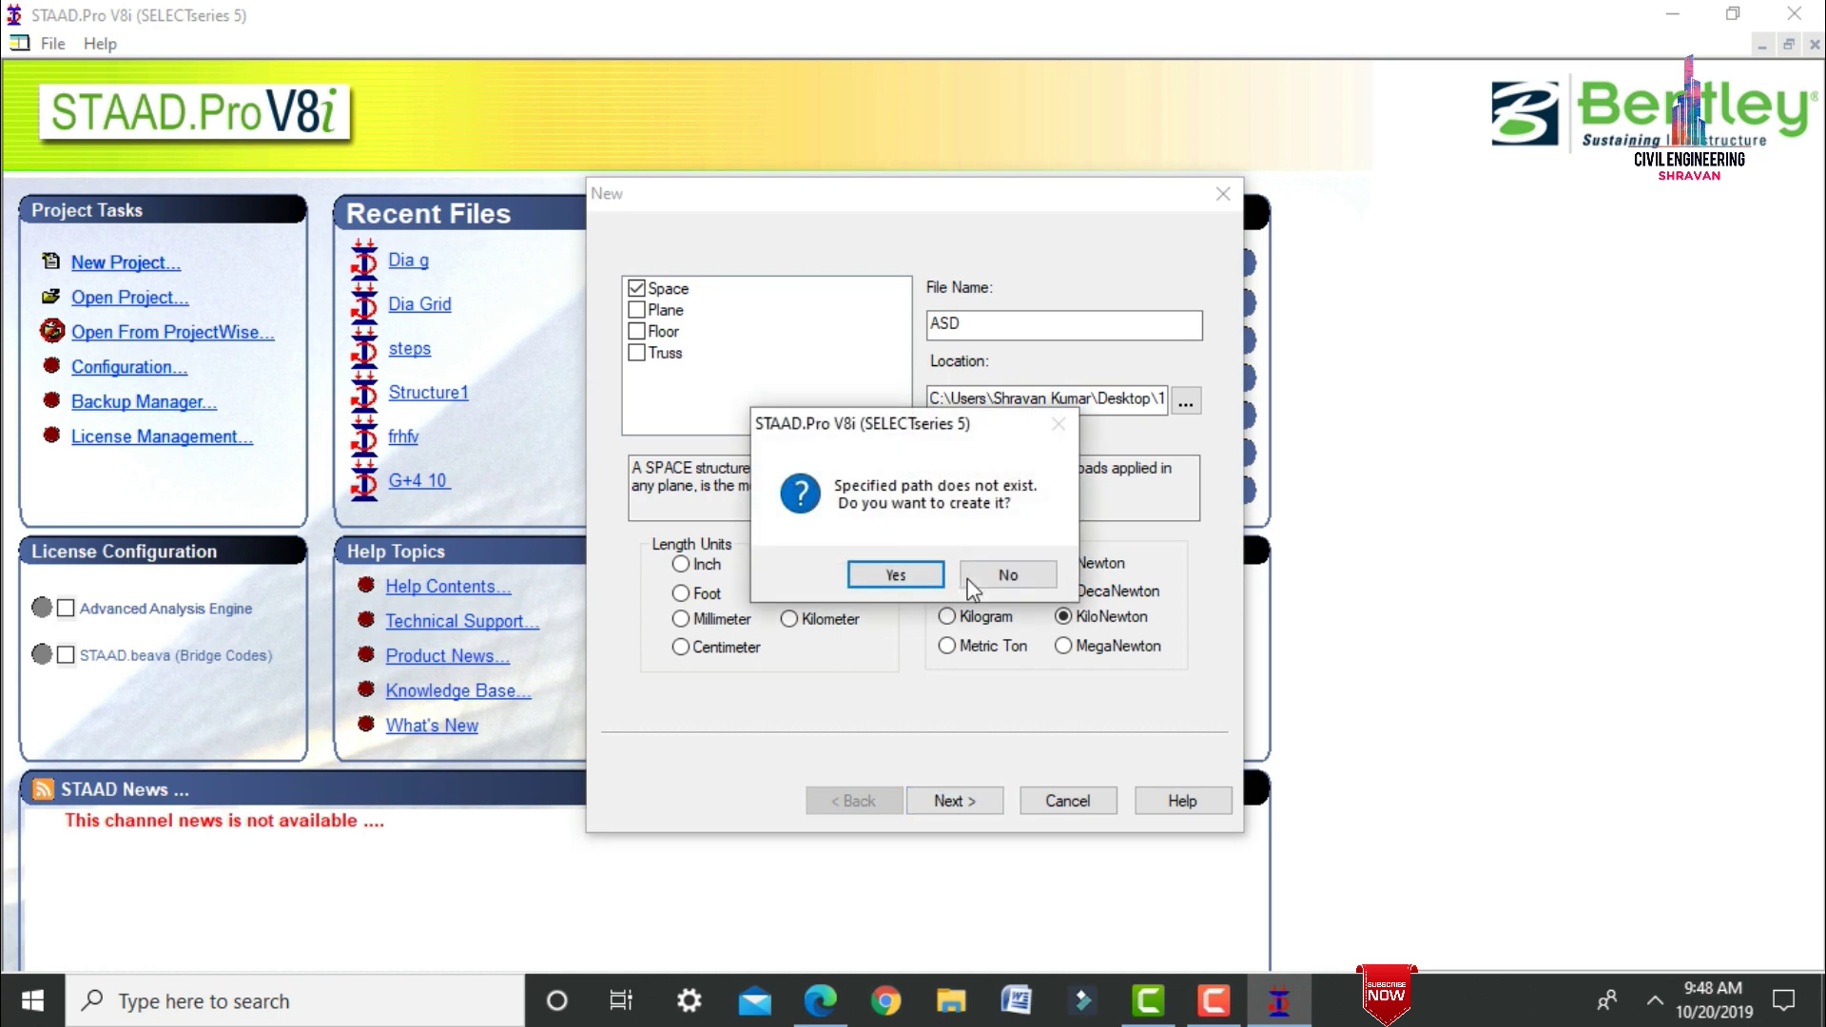
pyautogui.click(897, 574)
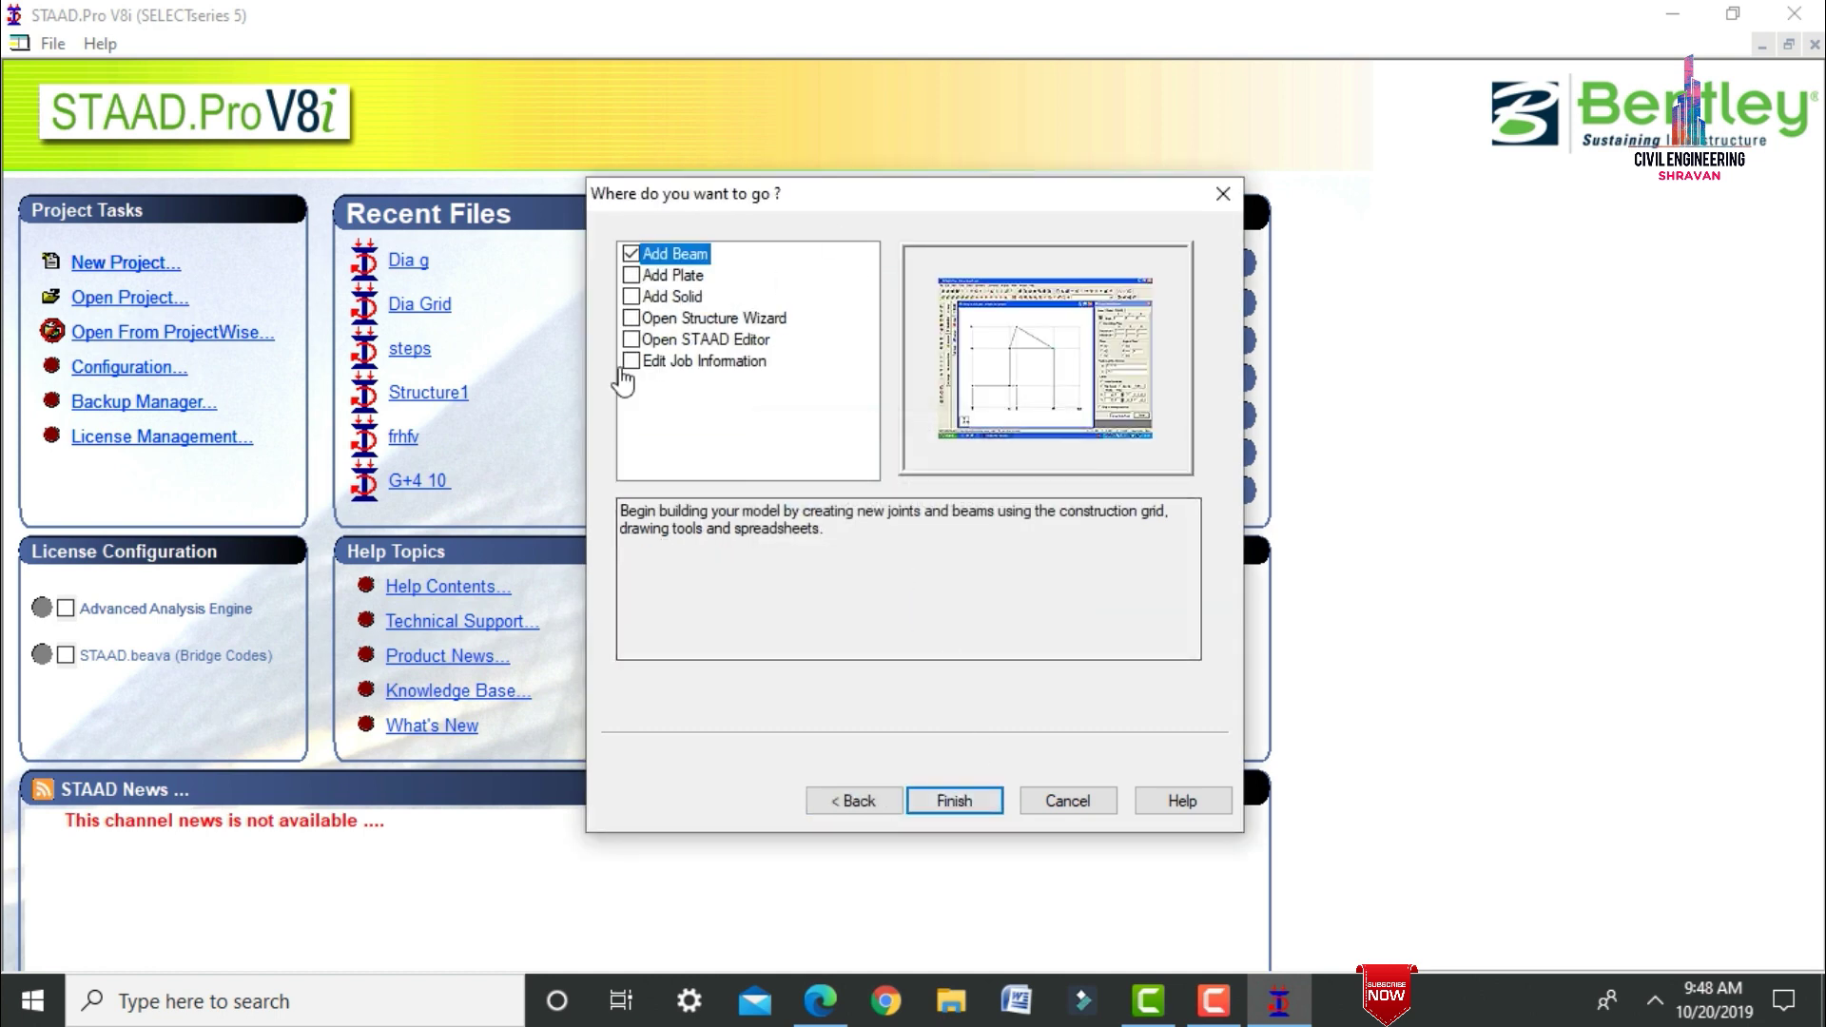
pyautogui.click(940, 803)
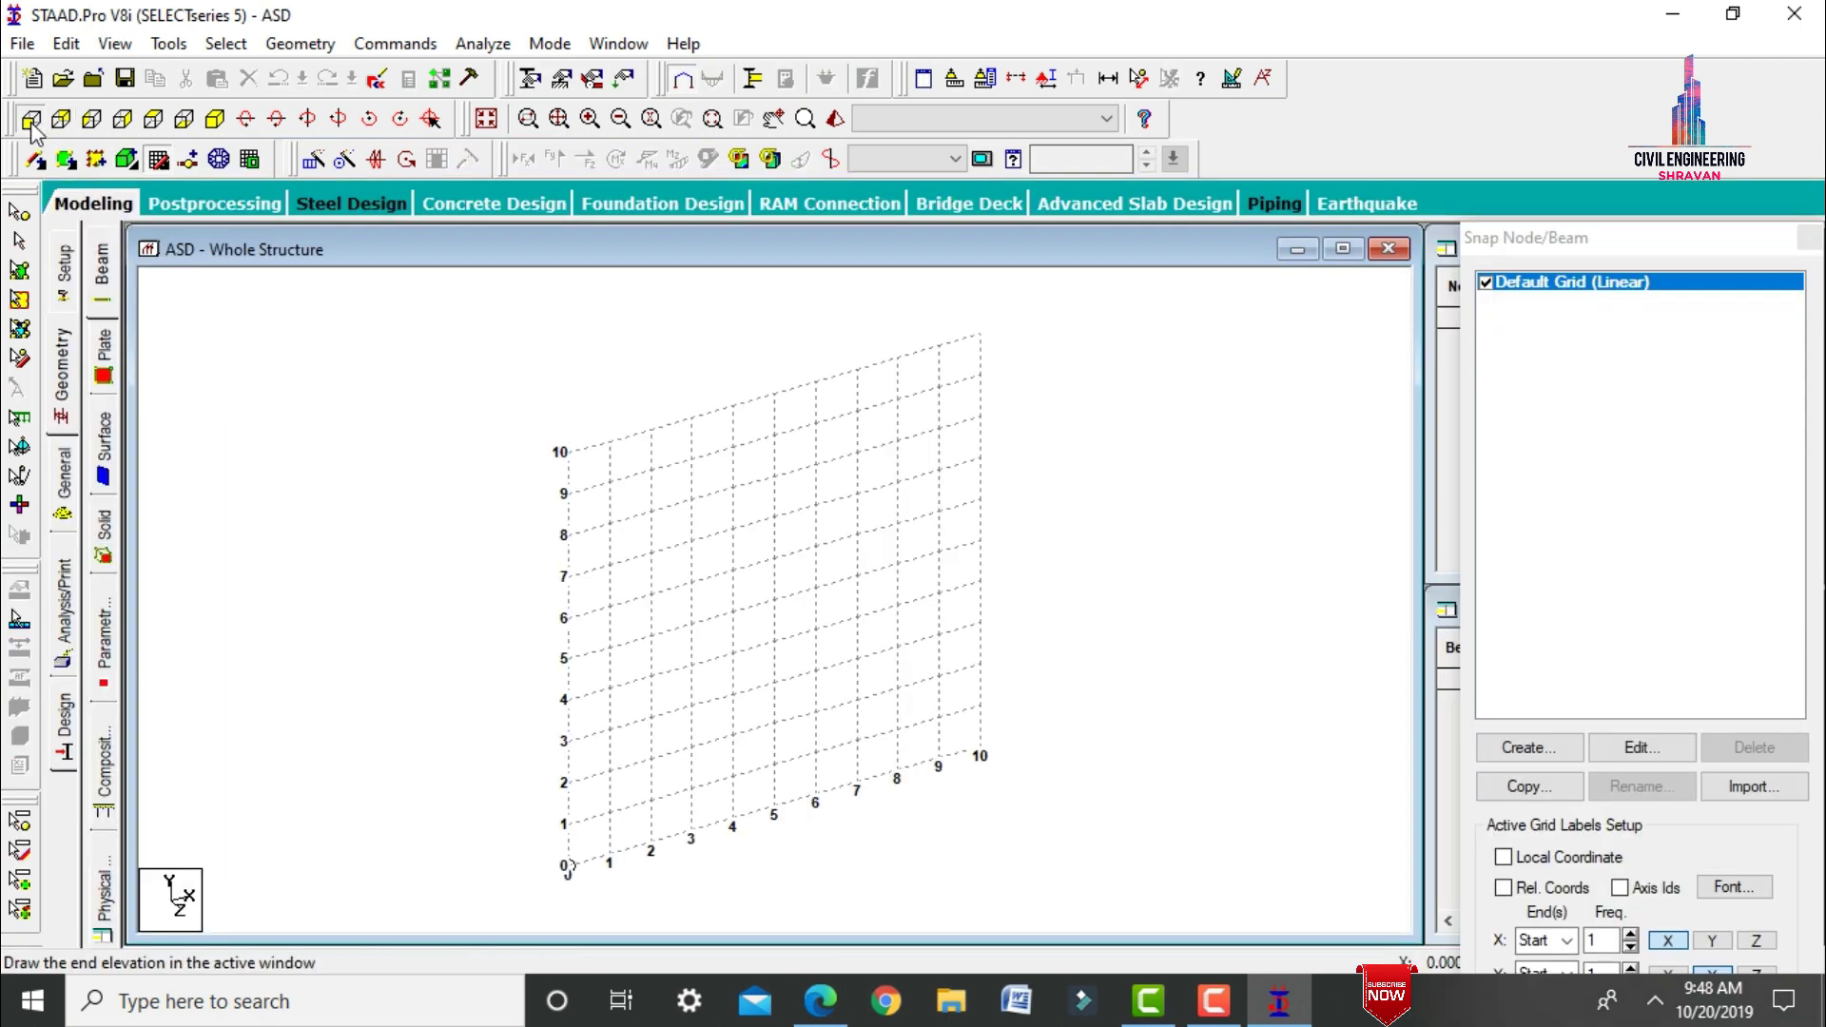
# Switch to front view and launch the Structure Wizard, listing its model types.
pyautogui.click(30, 119)
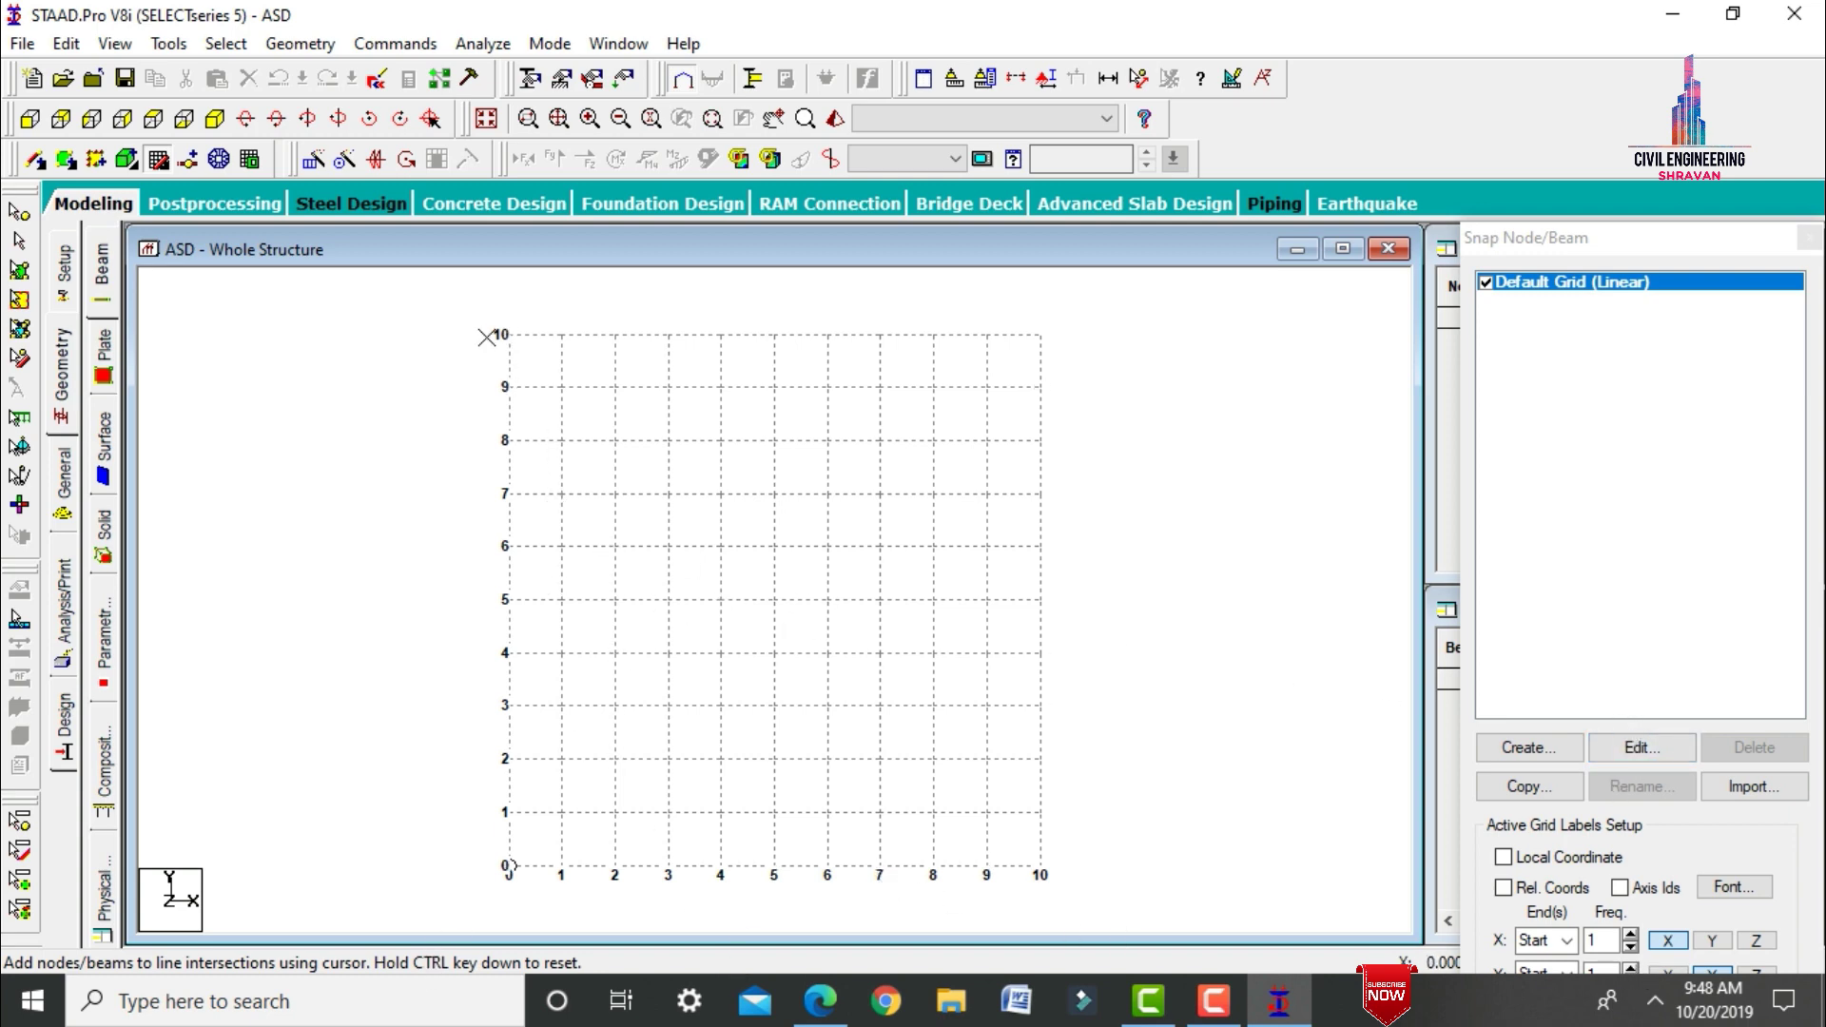
pyautogui.click(532, 329)
pyautogui.click(299, 42)
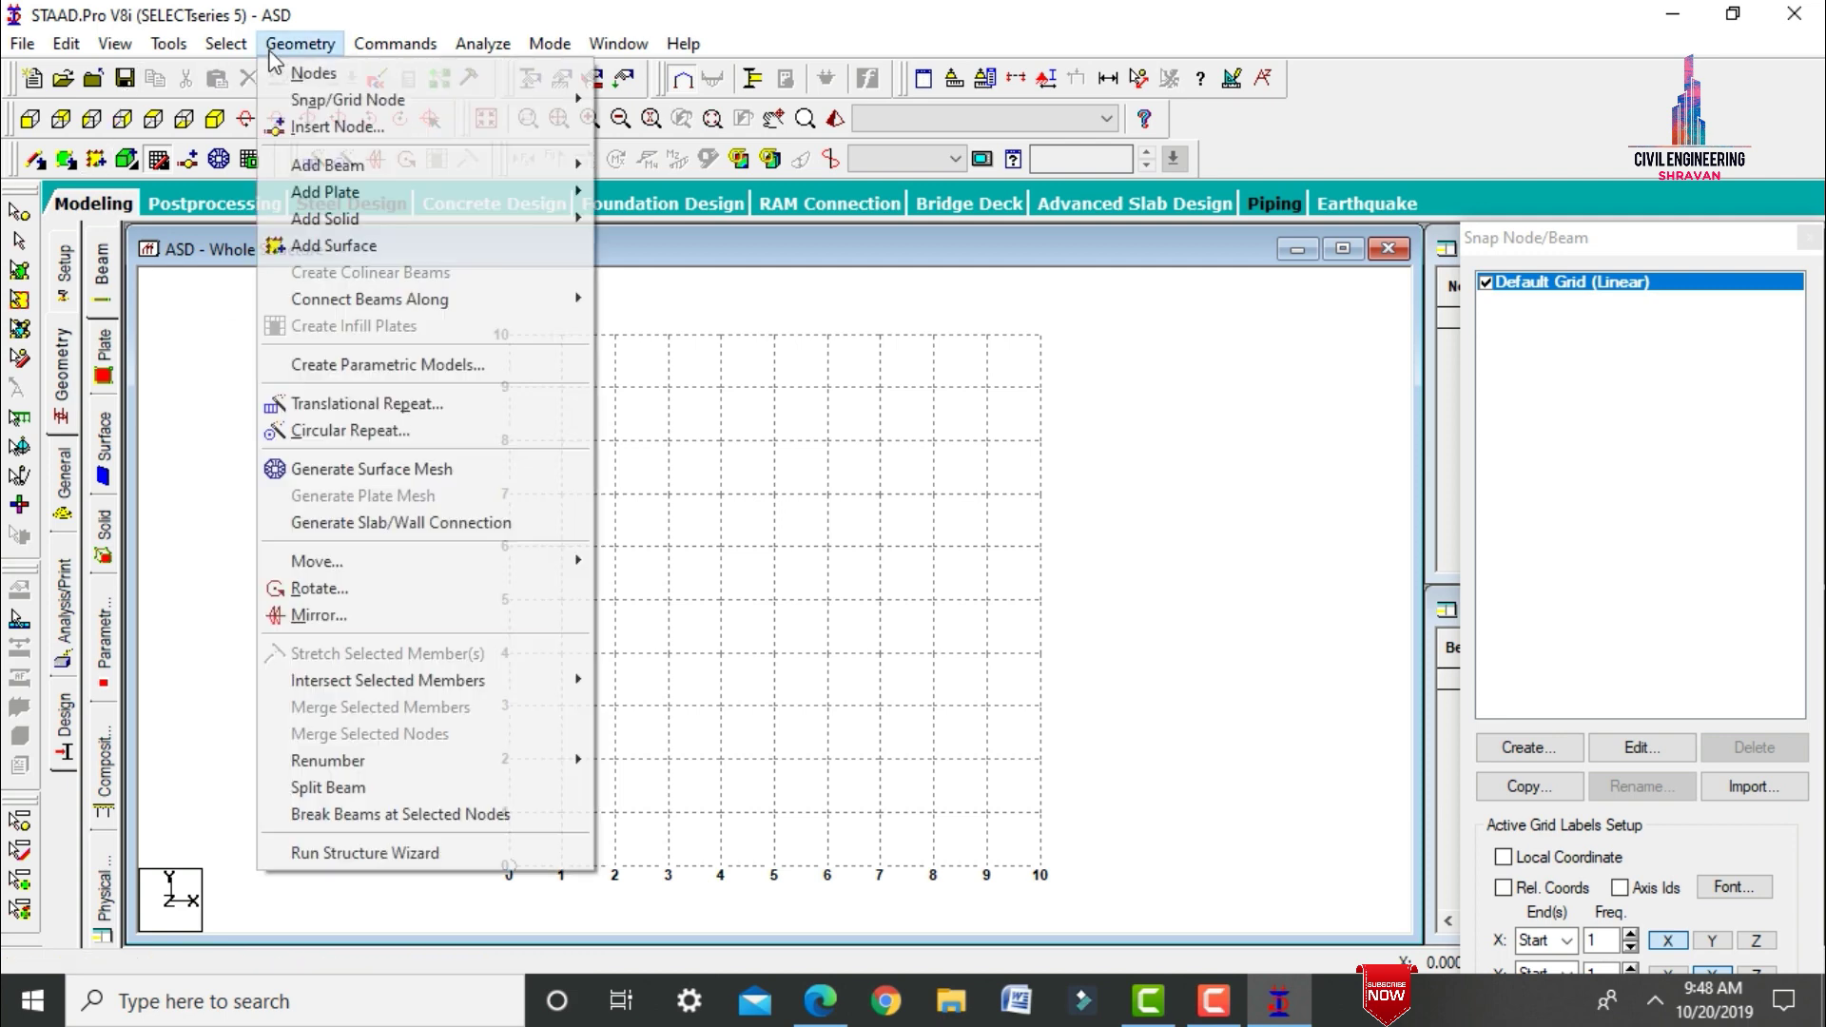
pyautogui.click(425, 853)
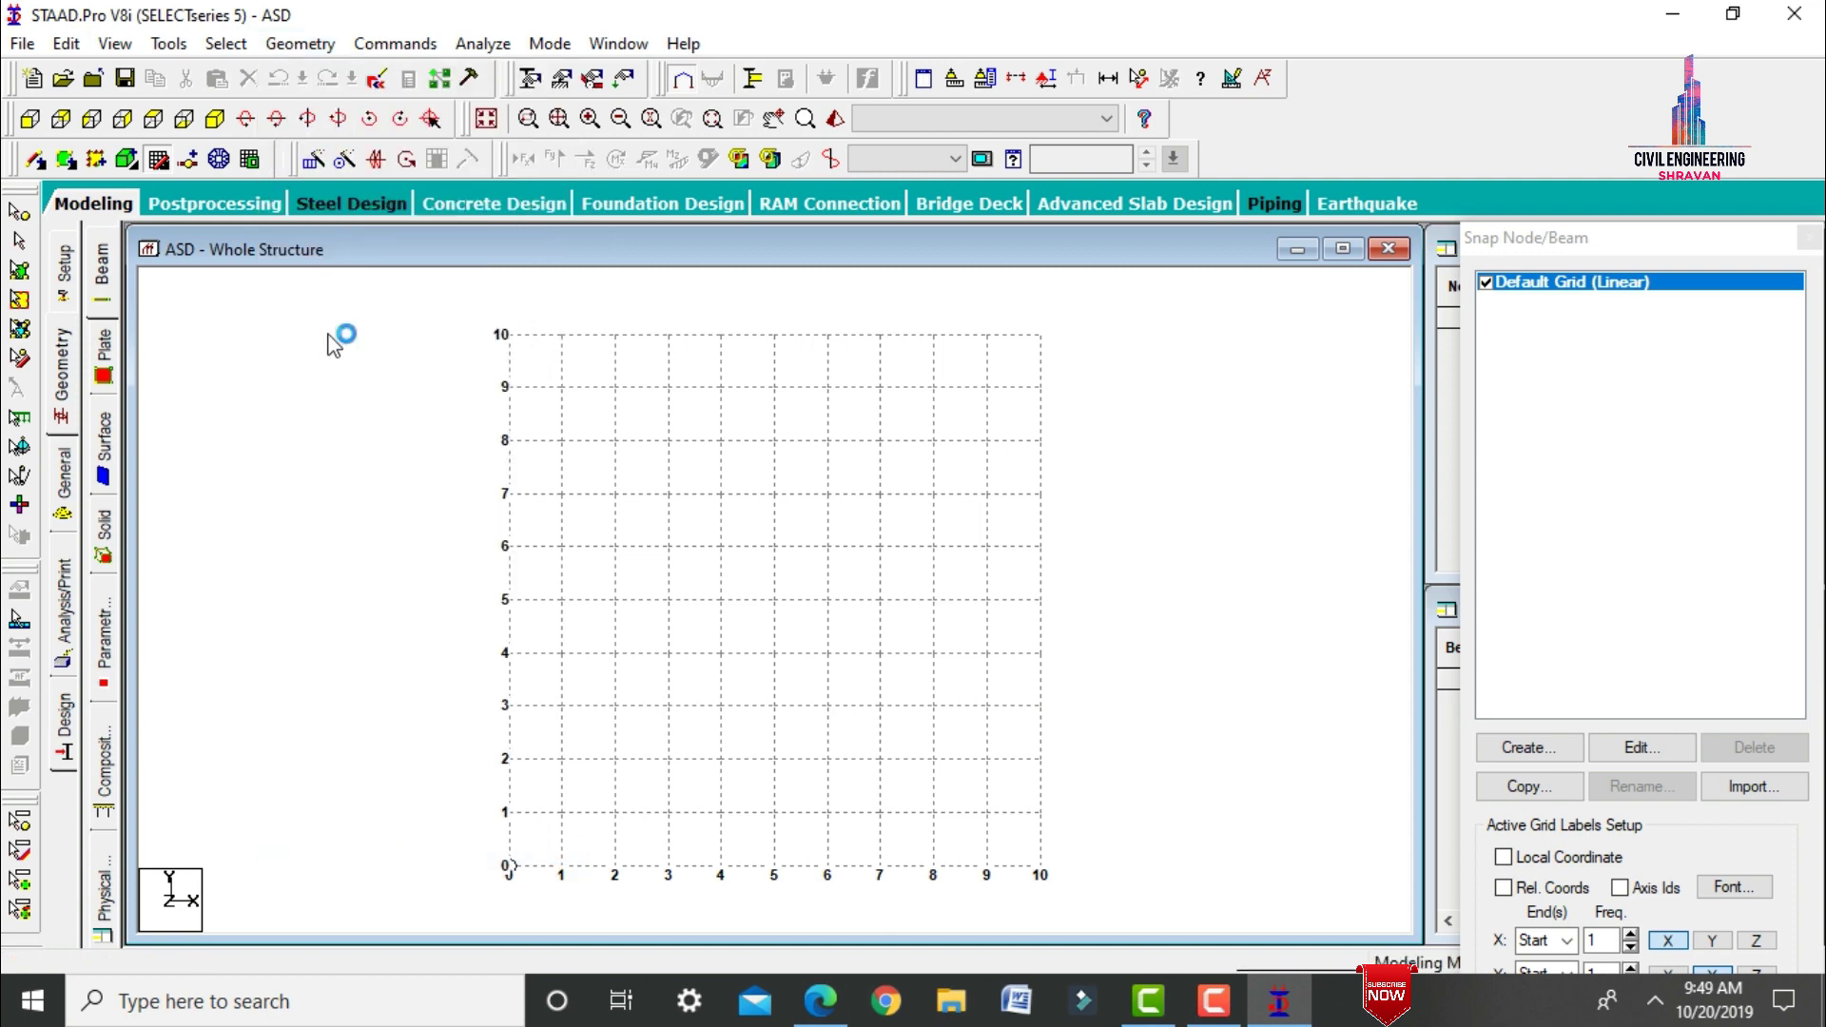
pyautogui.click(300, 344)
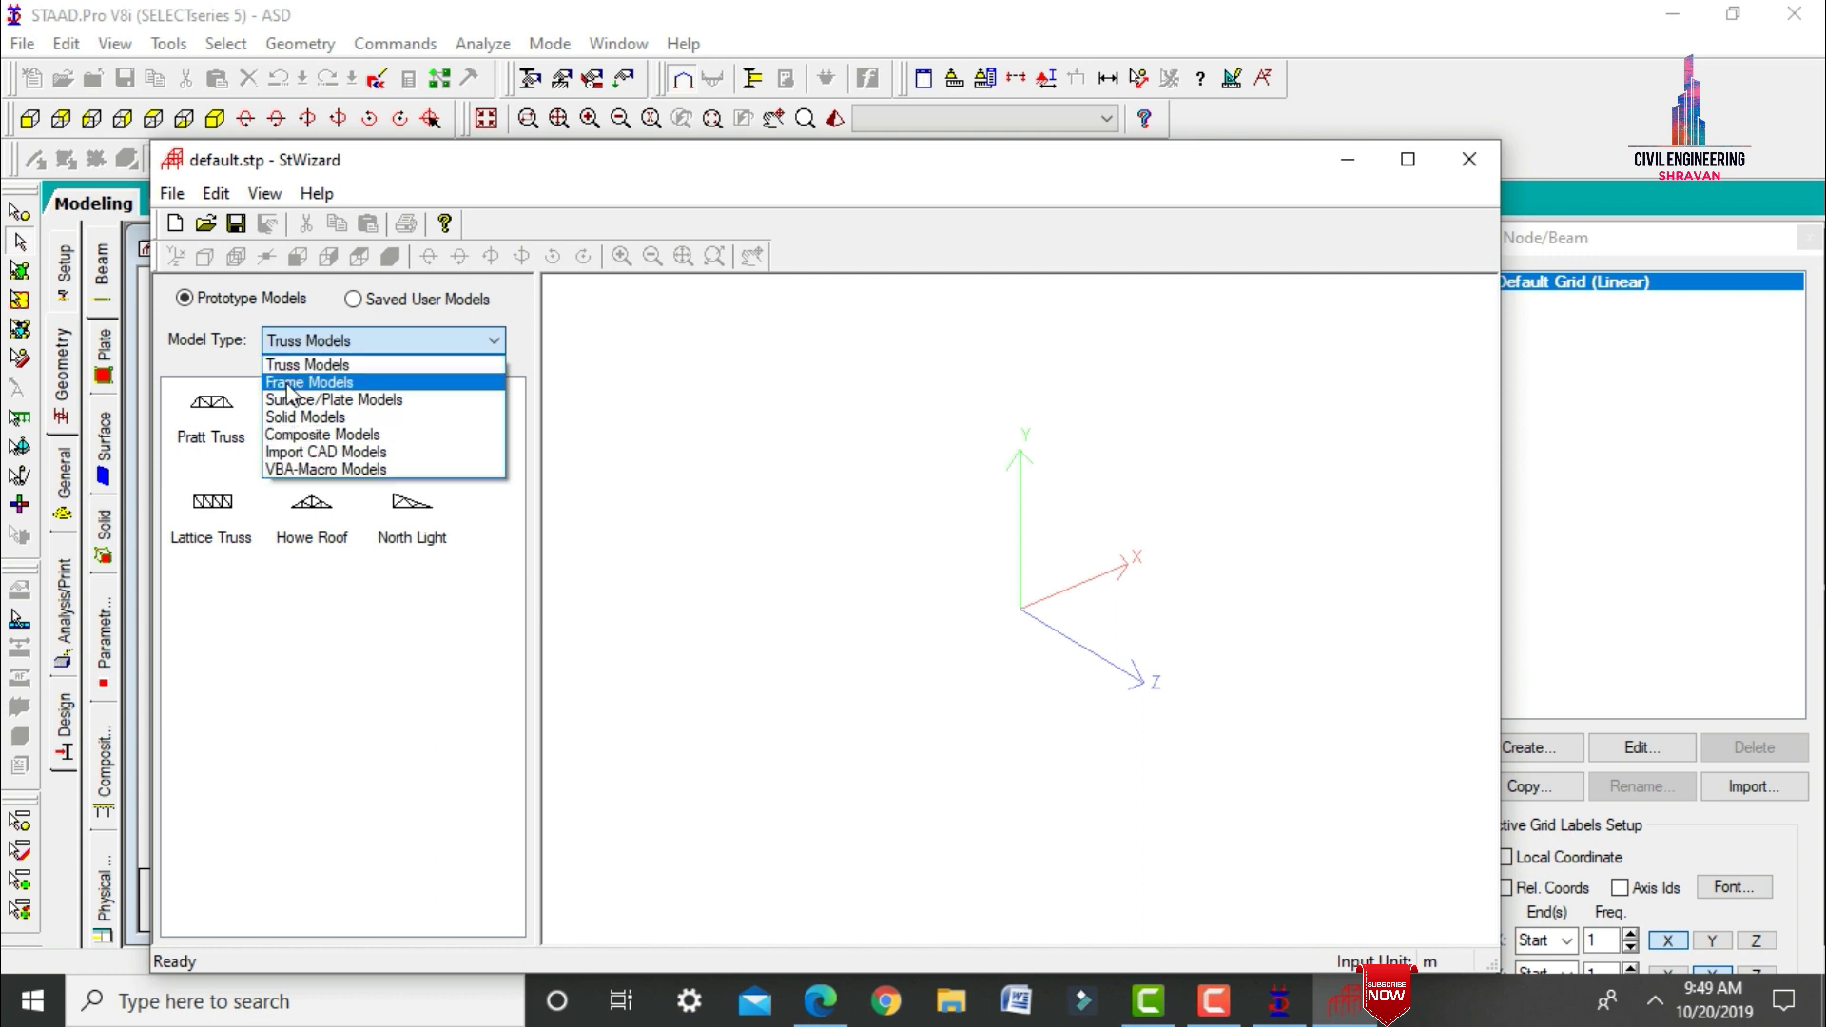
# Pick the Bay Frame prototype under Frame Models, glancing at the duplex plan dimensions.
pyautogui.click(288, 383)
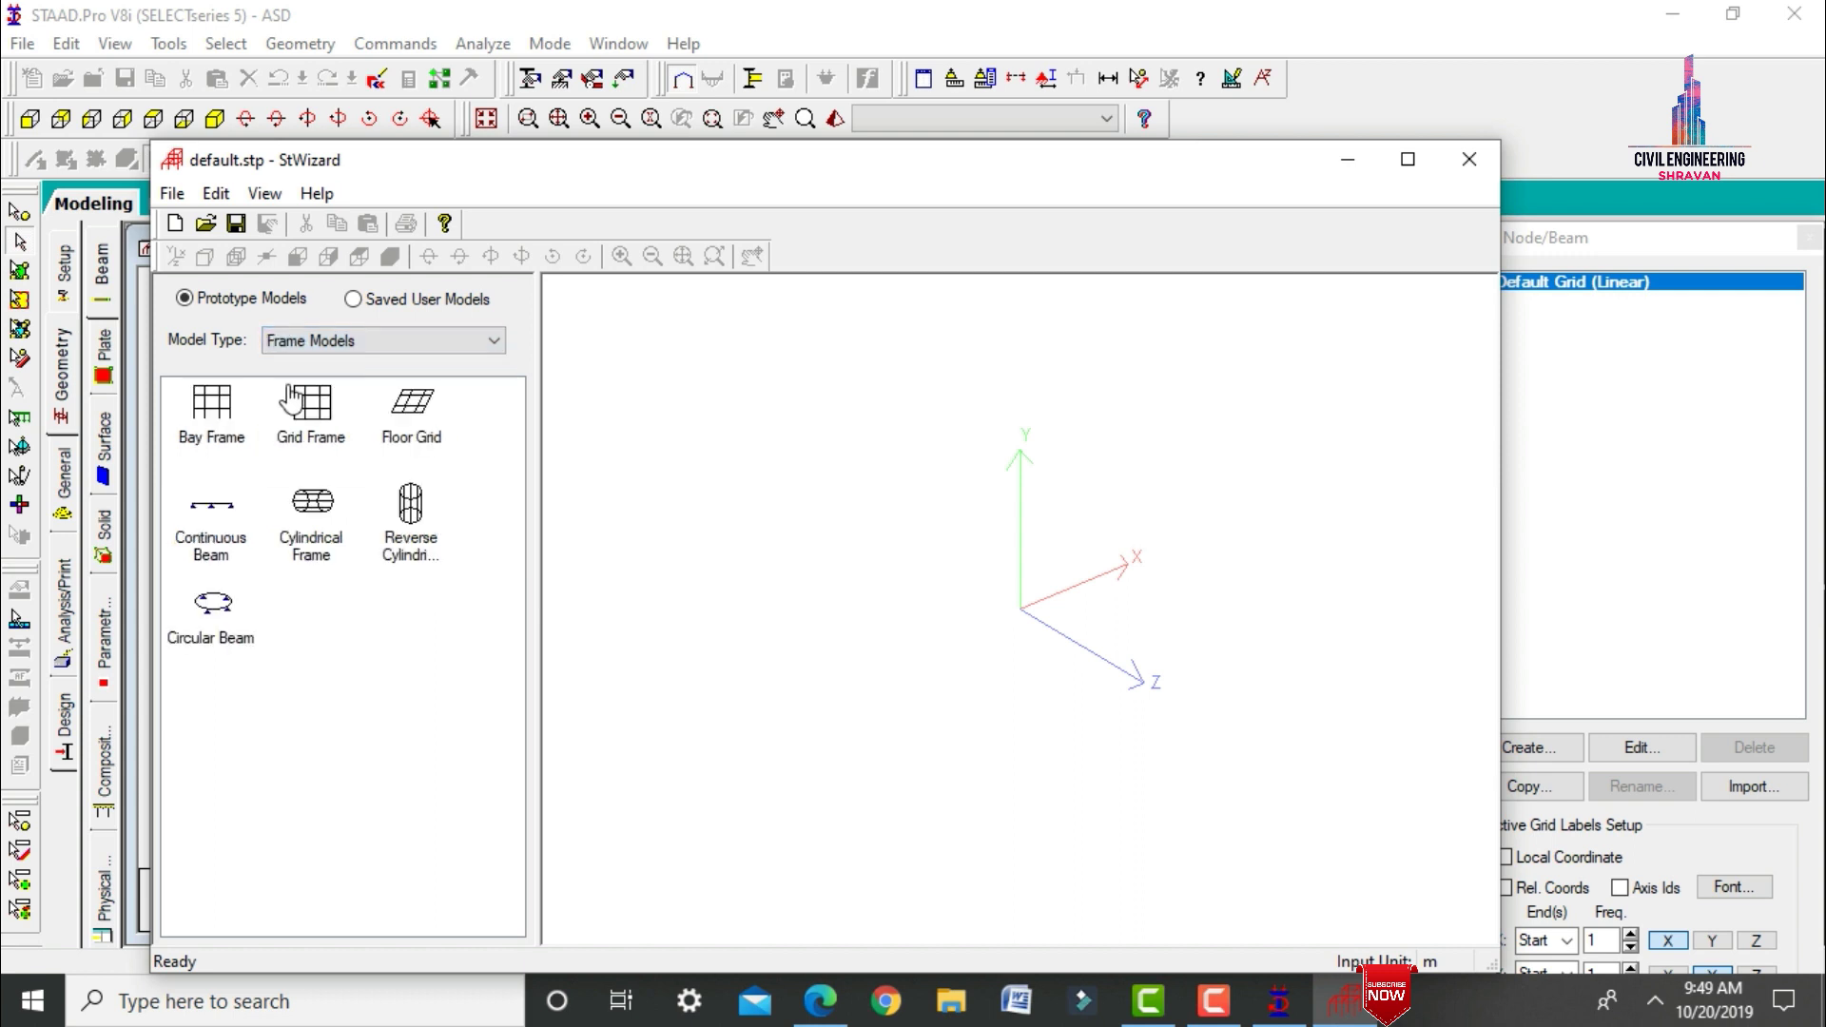
pyautogui.click(202, 424)
pyautogui.doubleClick(205, 423)
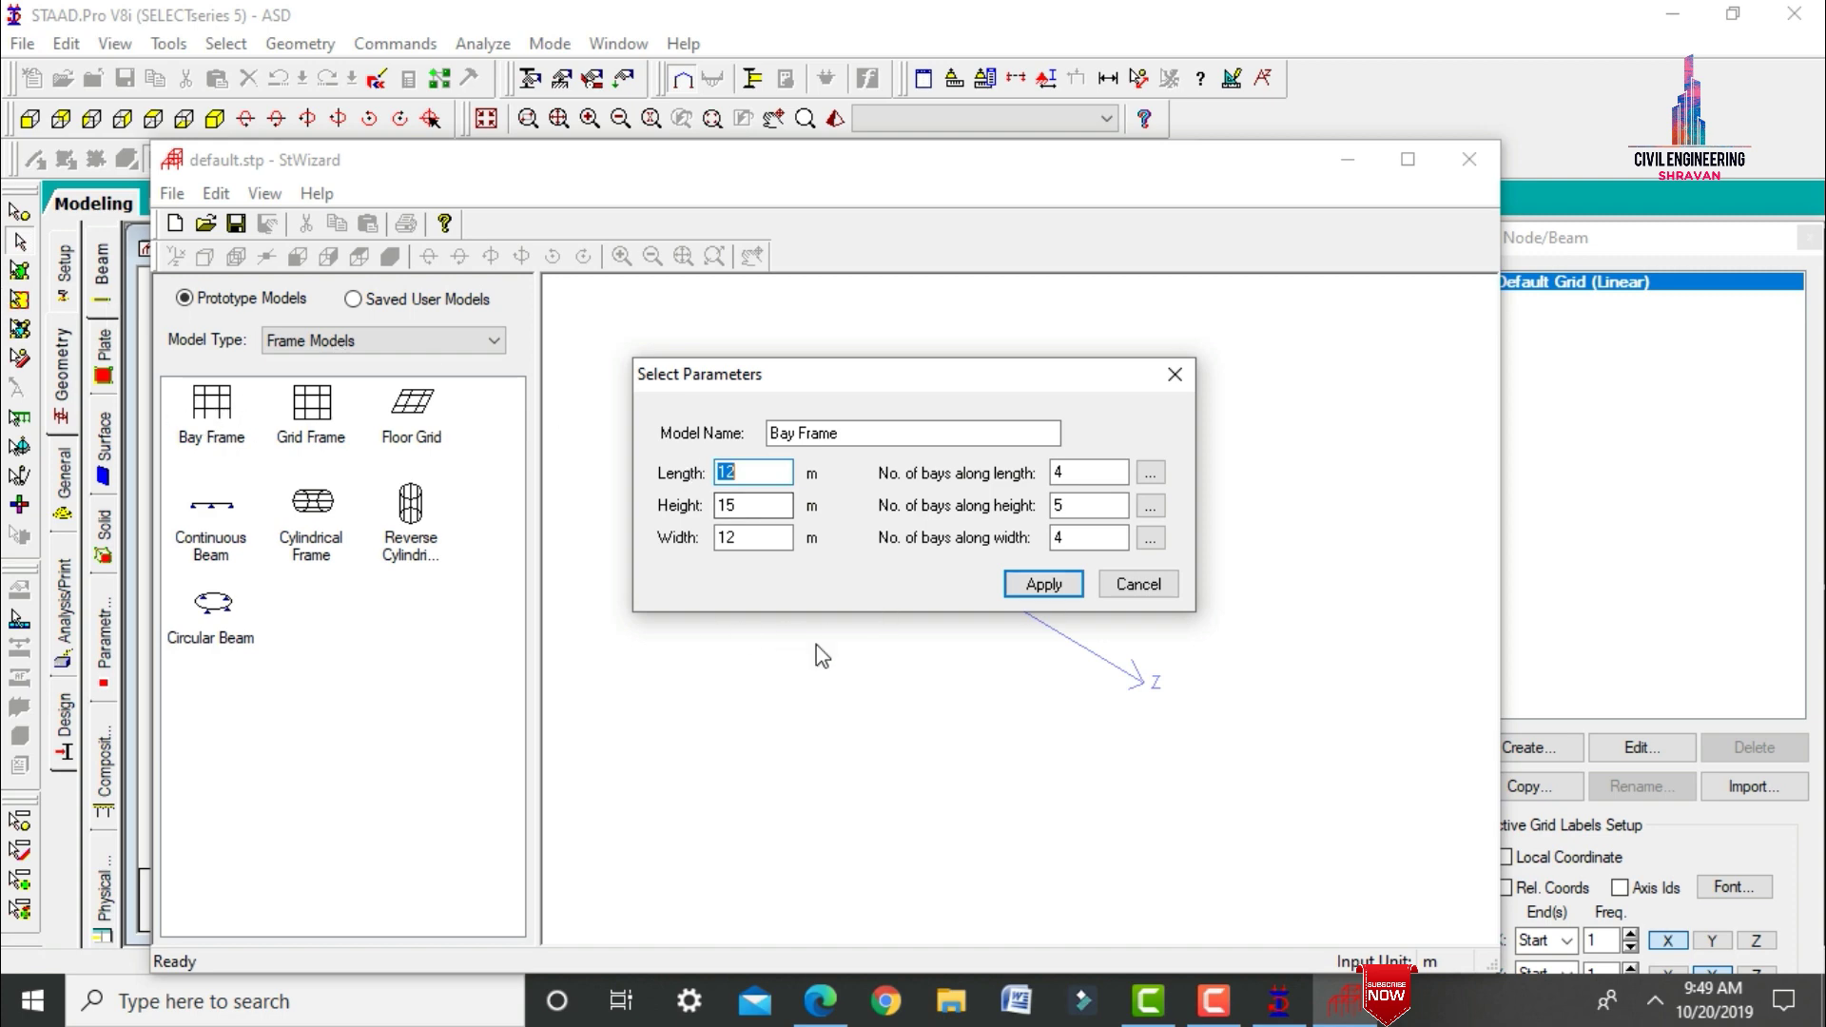
pyautogui.click(820, 1001)
pyautogui.click(820, 1000)
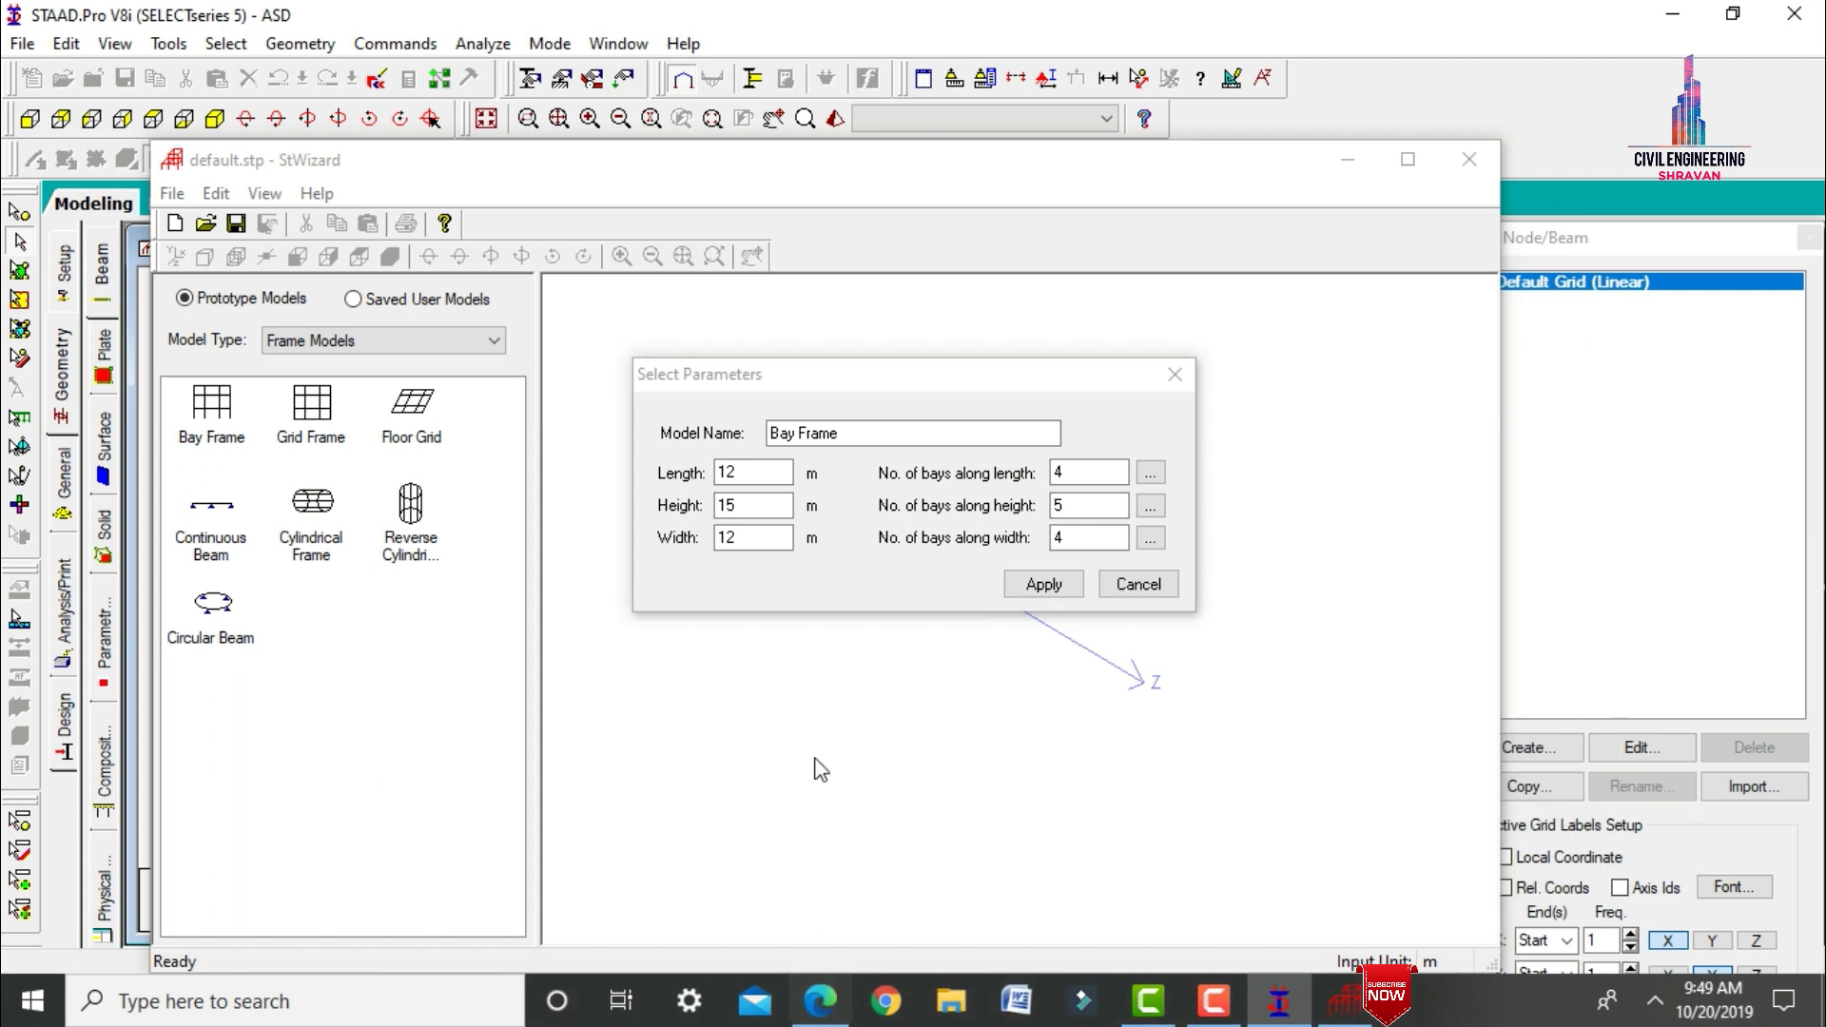
# Enter Bay Frame length 7 m, height 3 m and width 12 m.
pyautogui.doubleClick(751, 473)
pyautogui.write('7')
pyautogui.press('Tab')
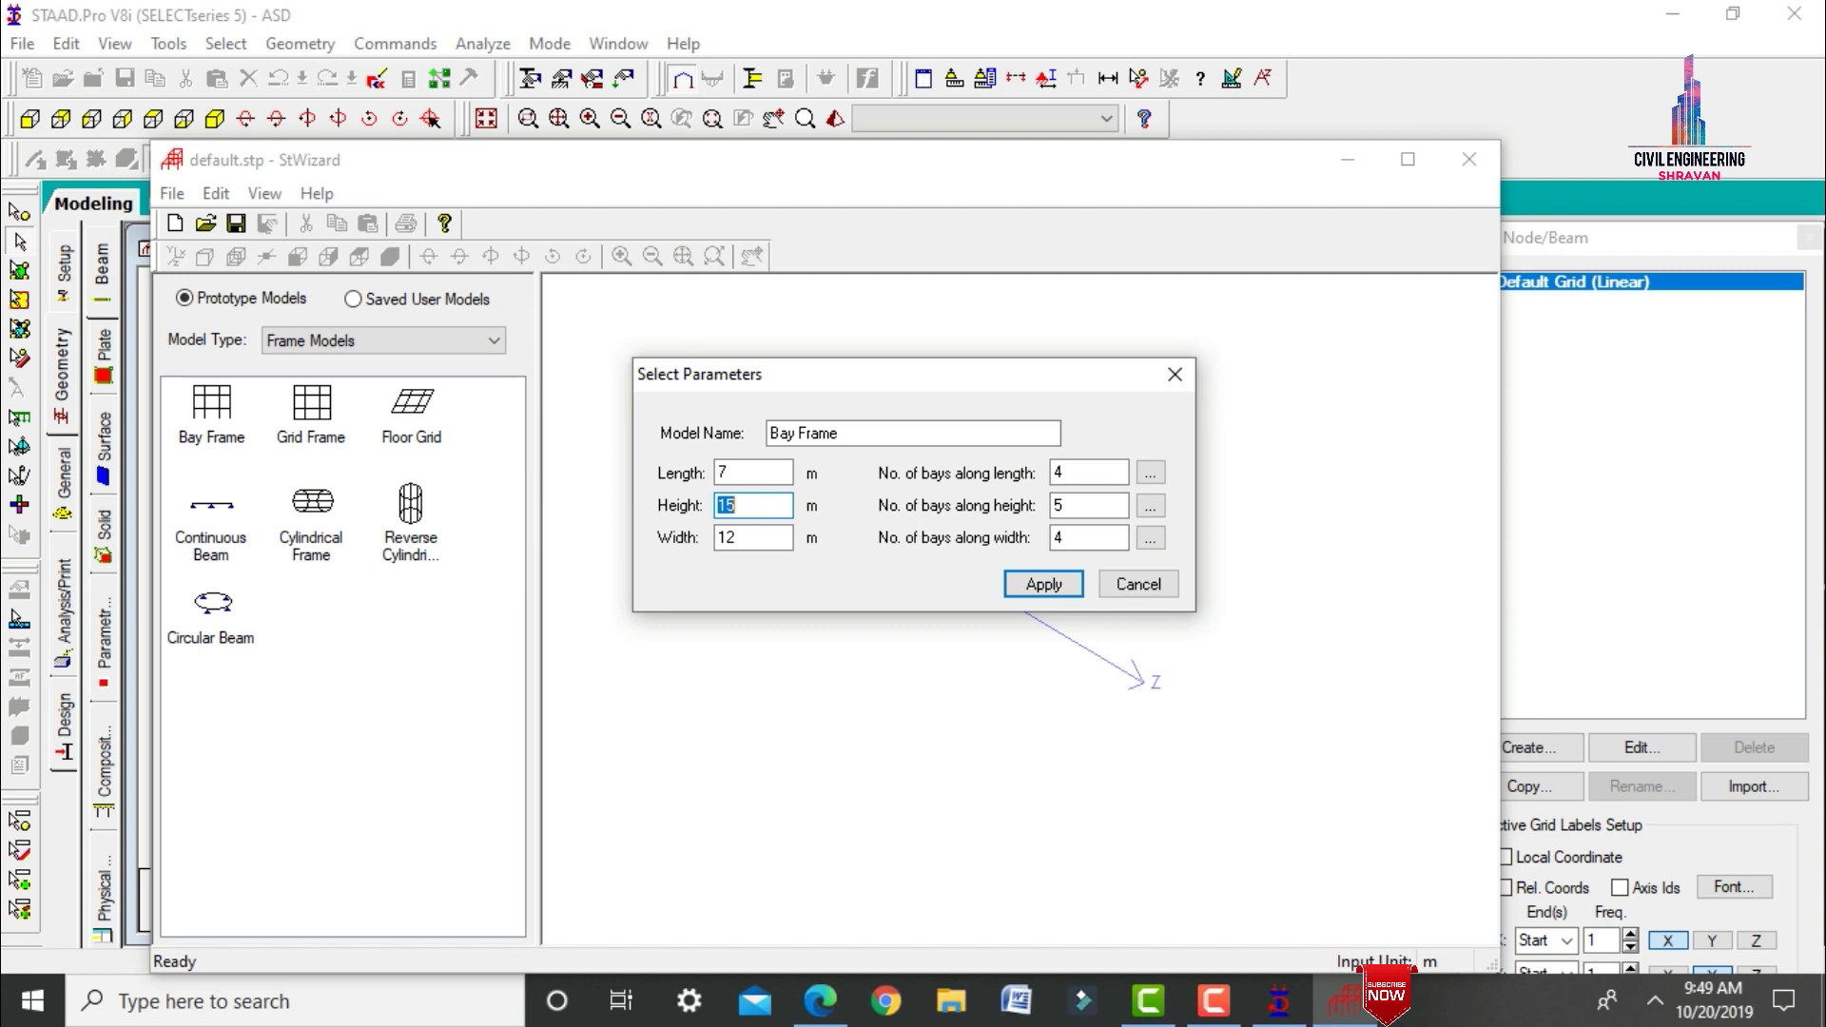
pyautogui.write('3')
pyautogui.press('Tab')
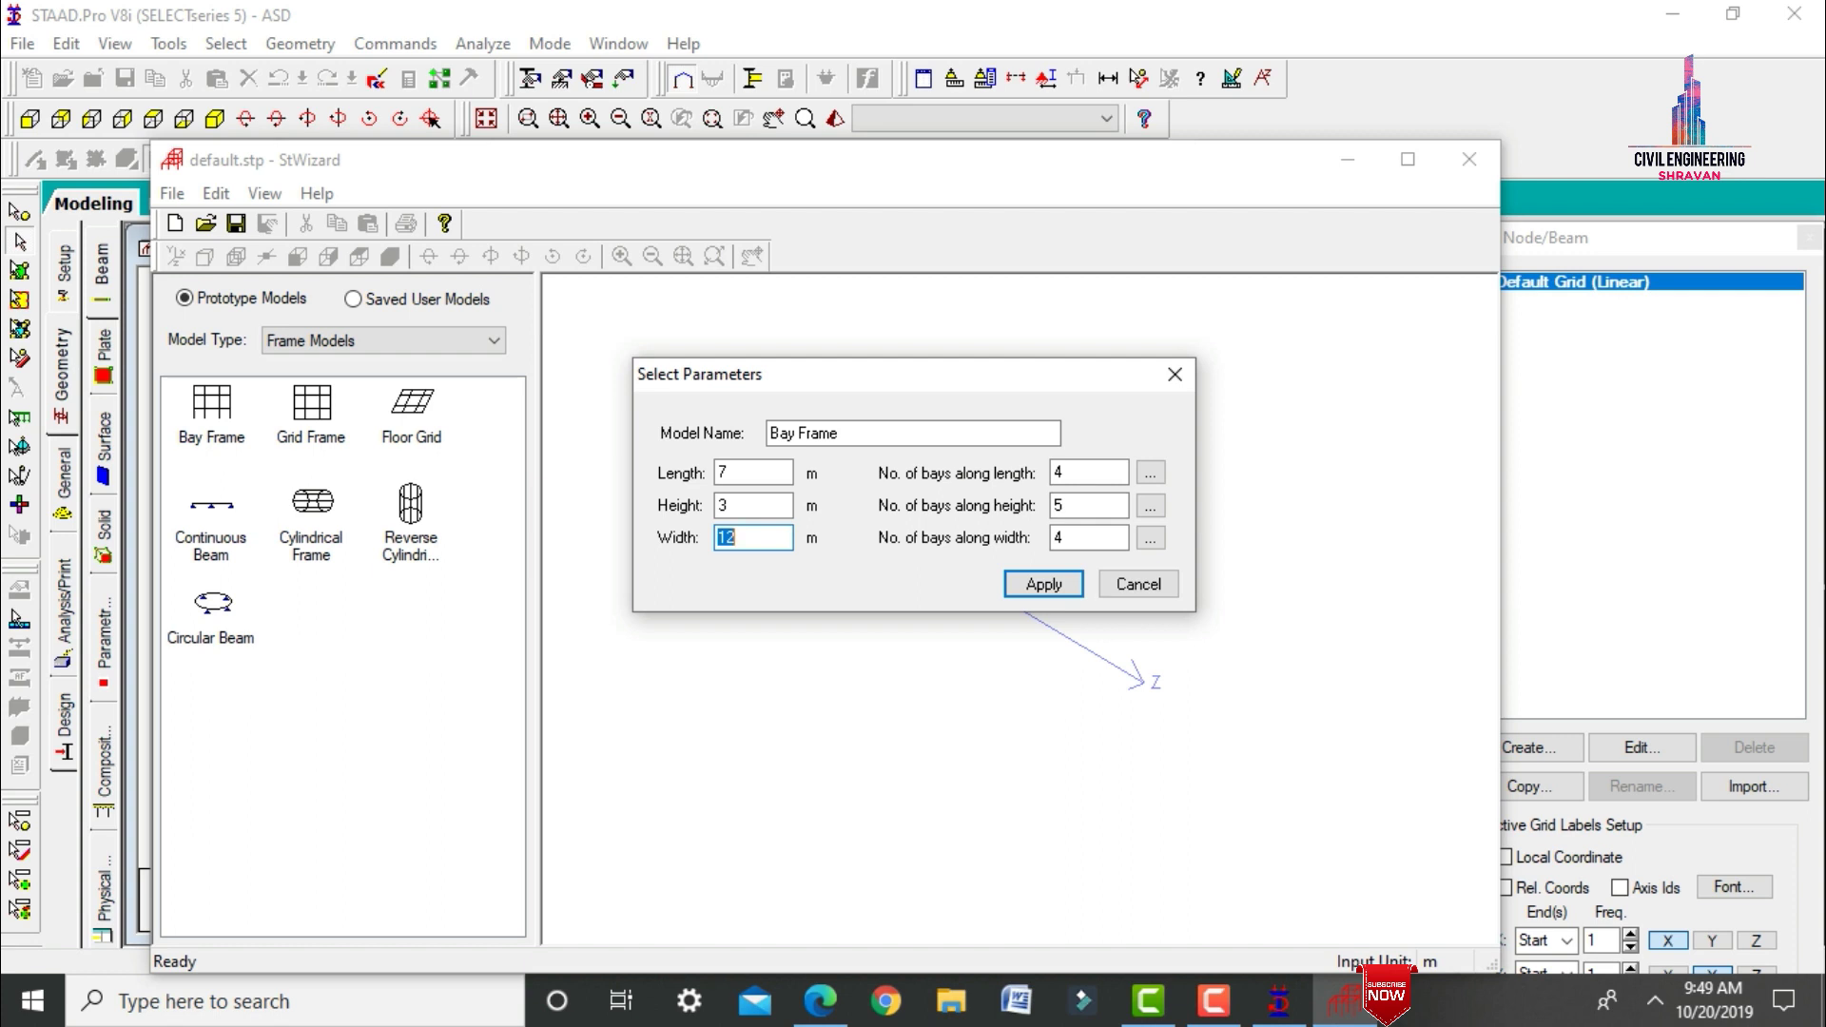
pyautogui.write('12')
pyautogui.press('Tab')
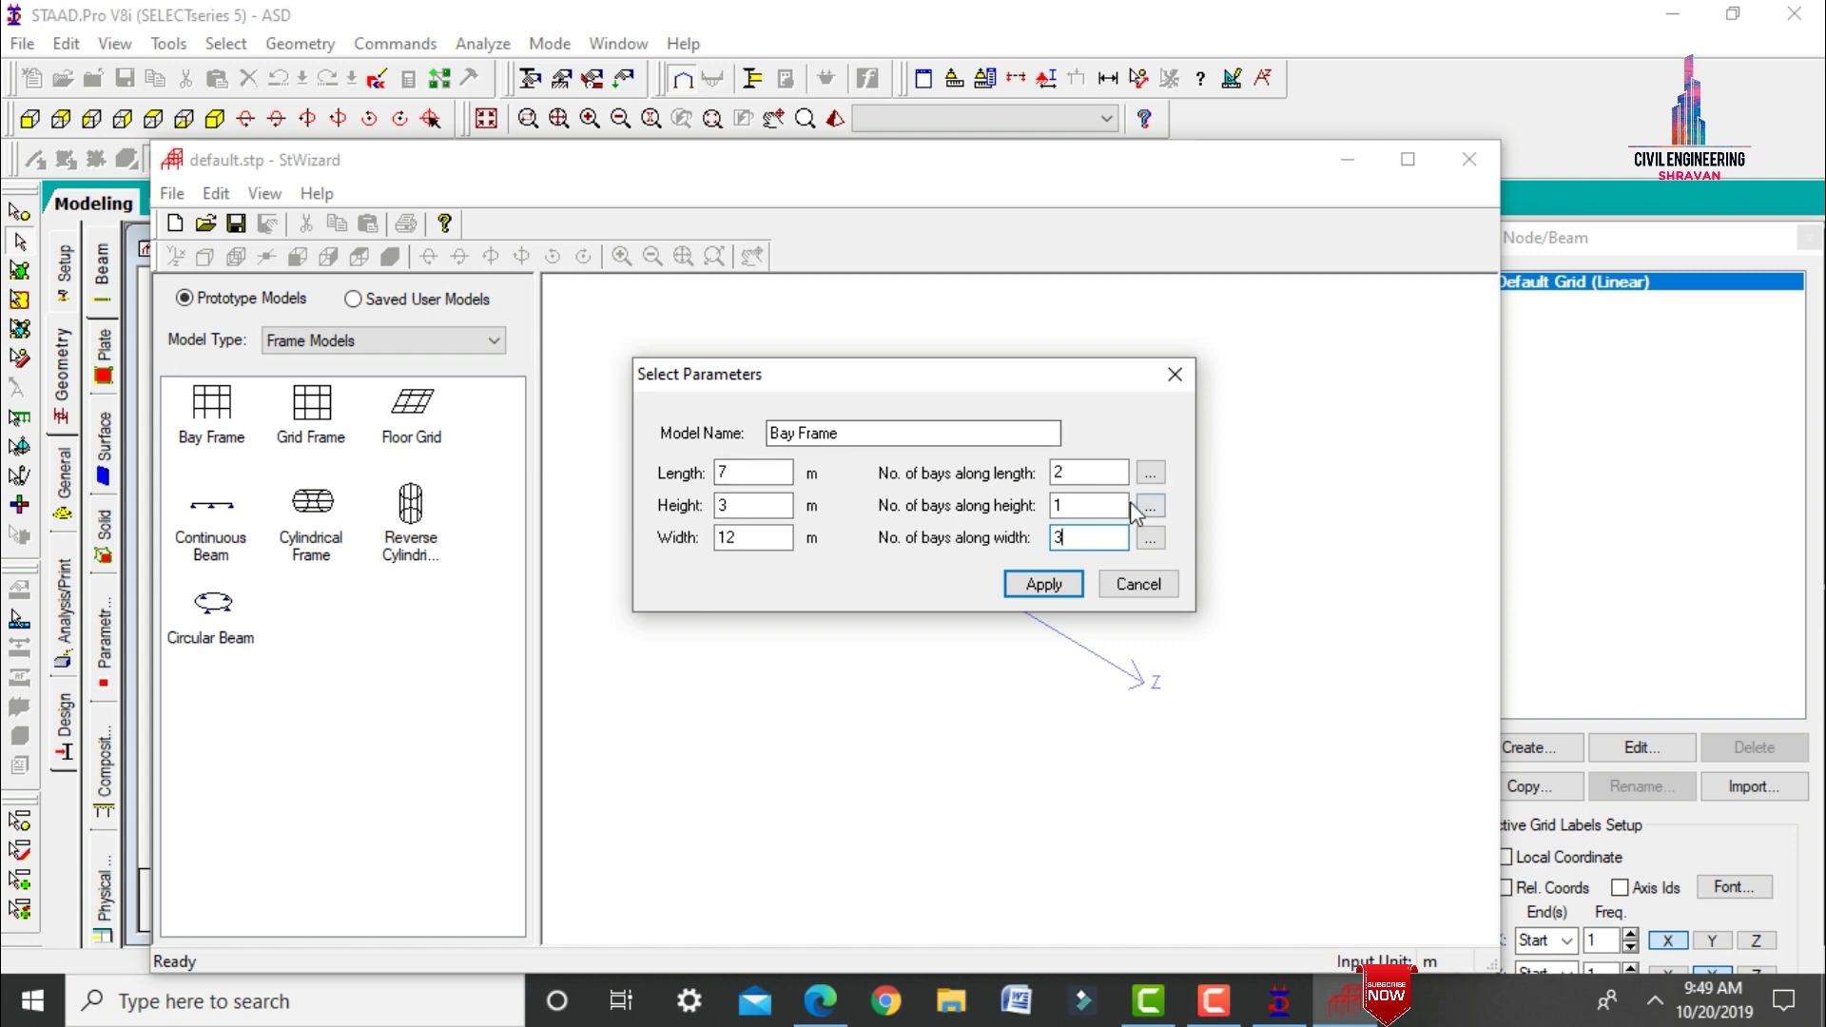
# Set the two bays along the length to 3 m and 4 m.
pyautogui.click(1151, 474)
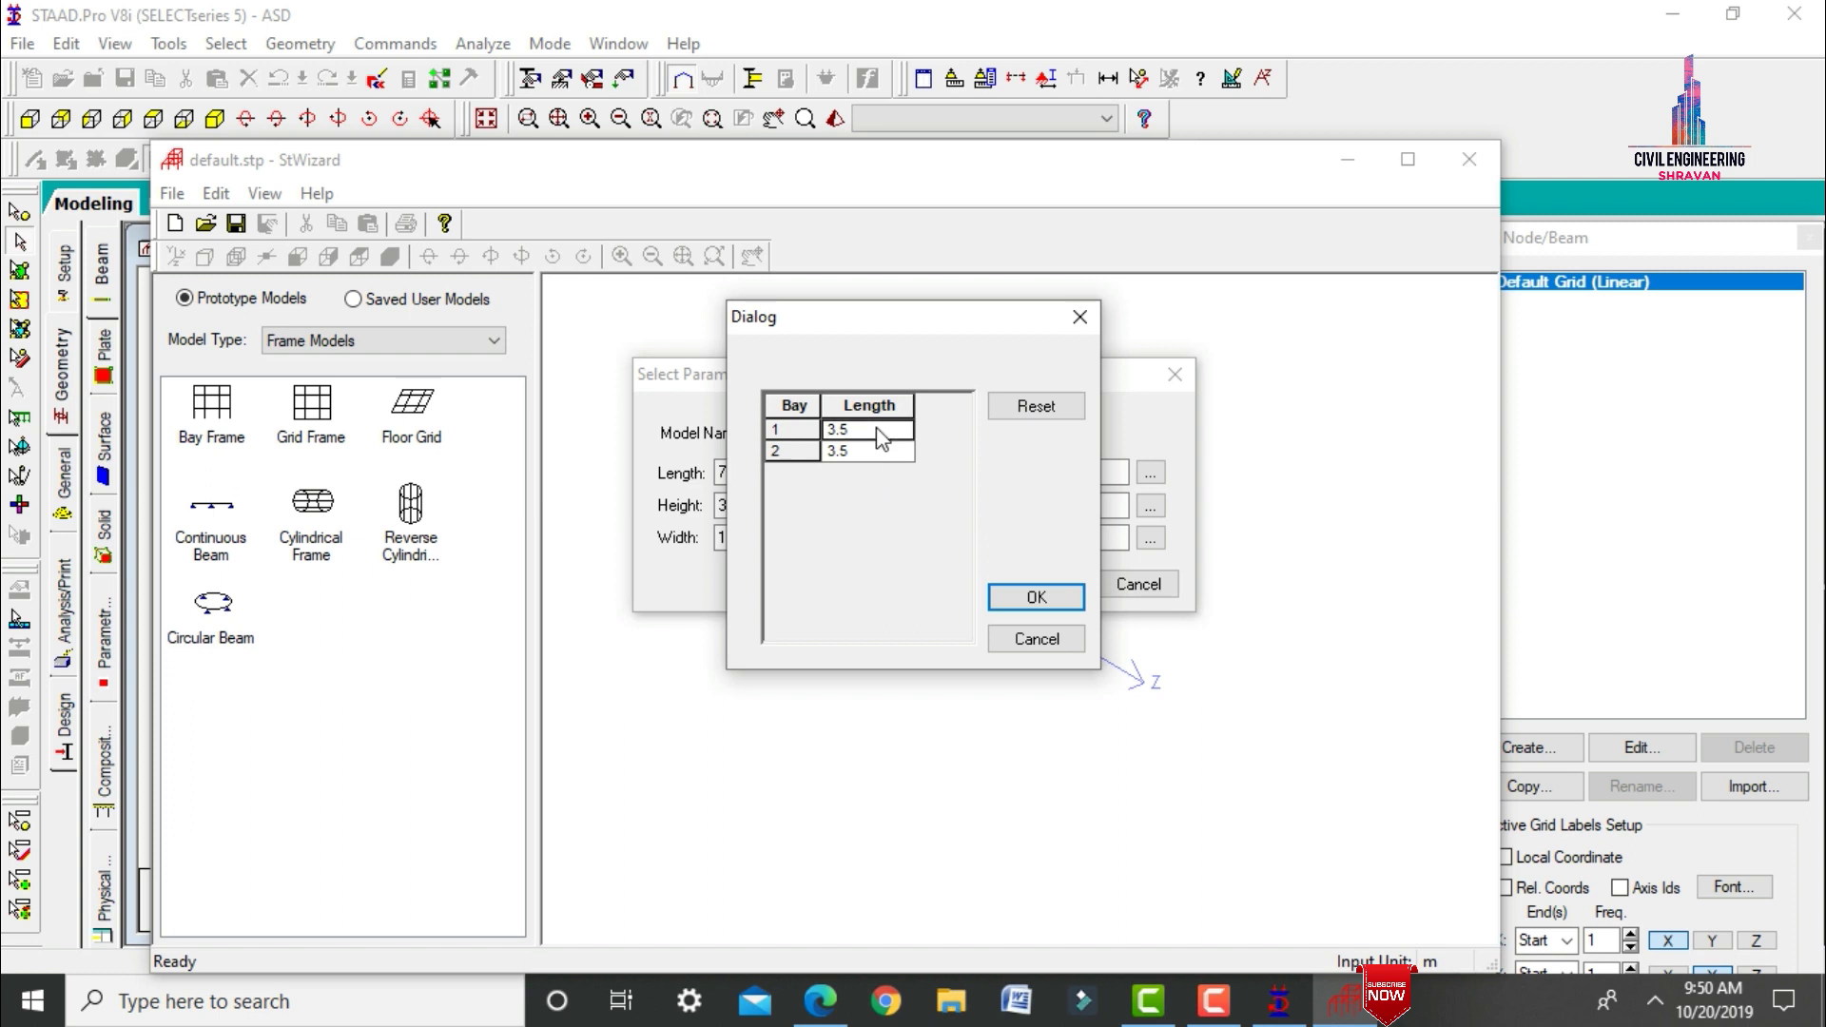
pyautogui.write('3')
pyautogui.press('Return')
pyautogui.write('4')
pyautogui.click(1035, 596)
pyautogui.moveTo(1035, 375); pyautogui.dragTo(781, 344)
pyautogui.moveTo(866, 262); pyautogui.dragTo(935, 319)
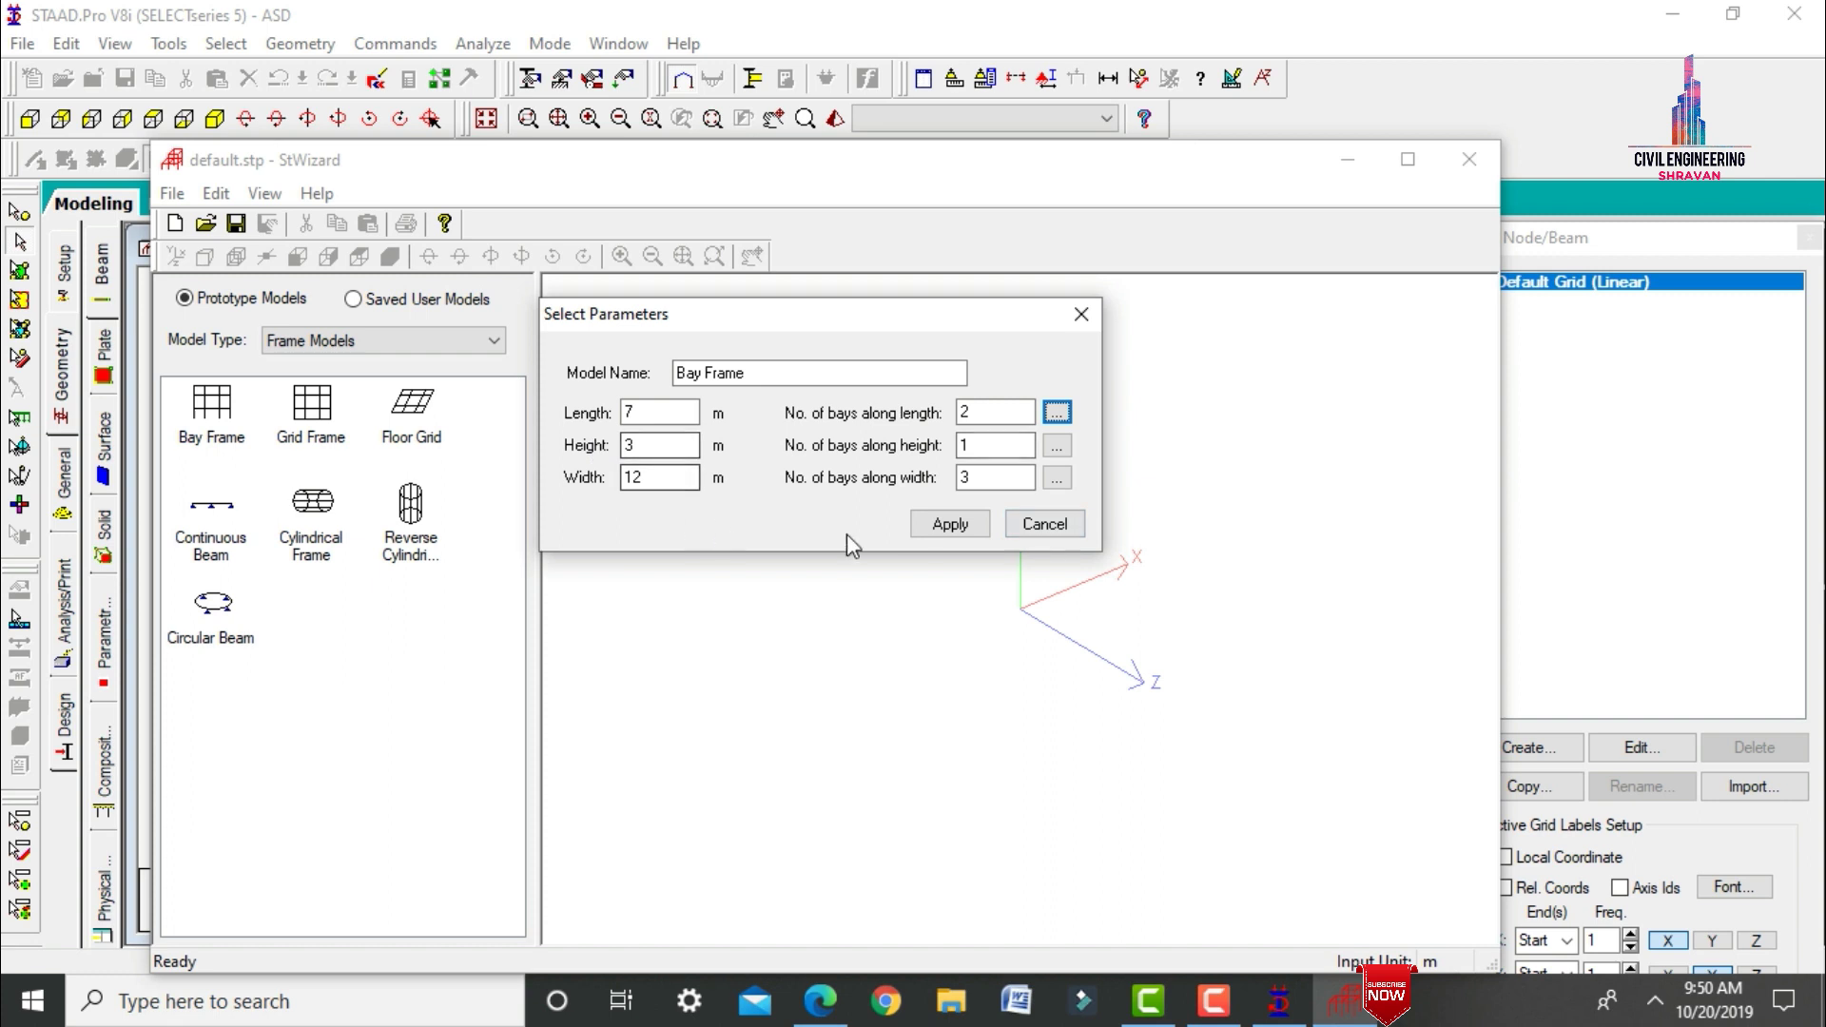
# Set the width bays to 6, 3 and 3 m and apply the frame.
pyautogui.click(1057, 479)
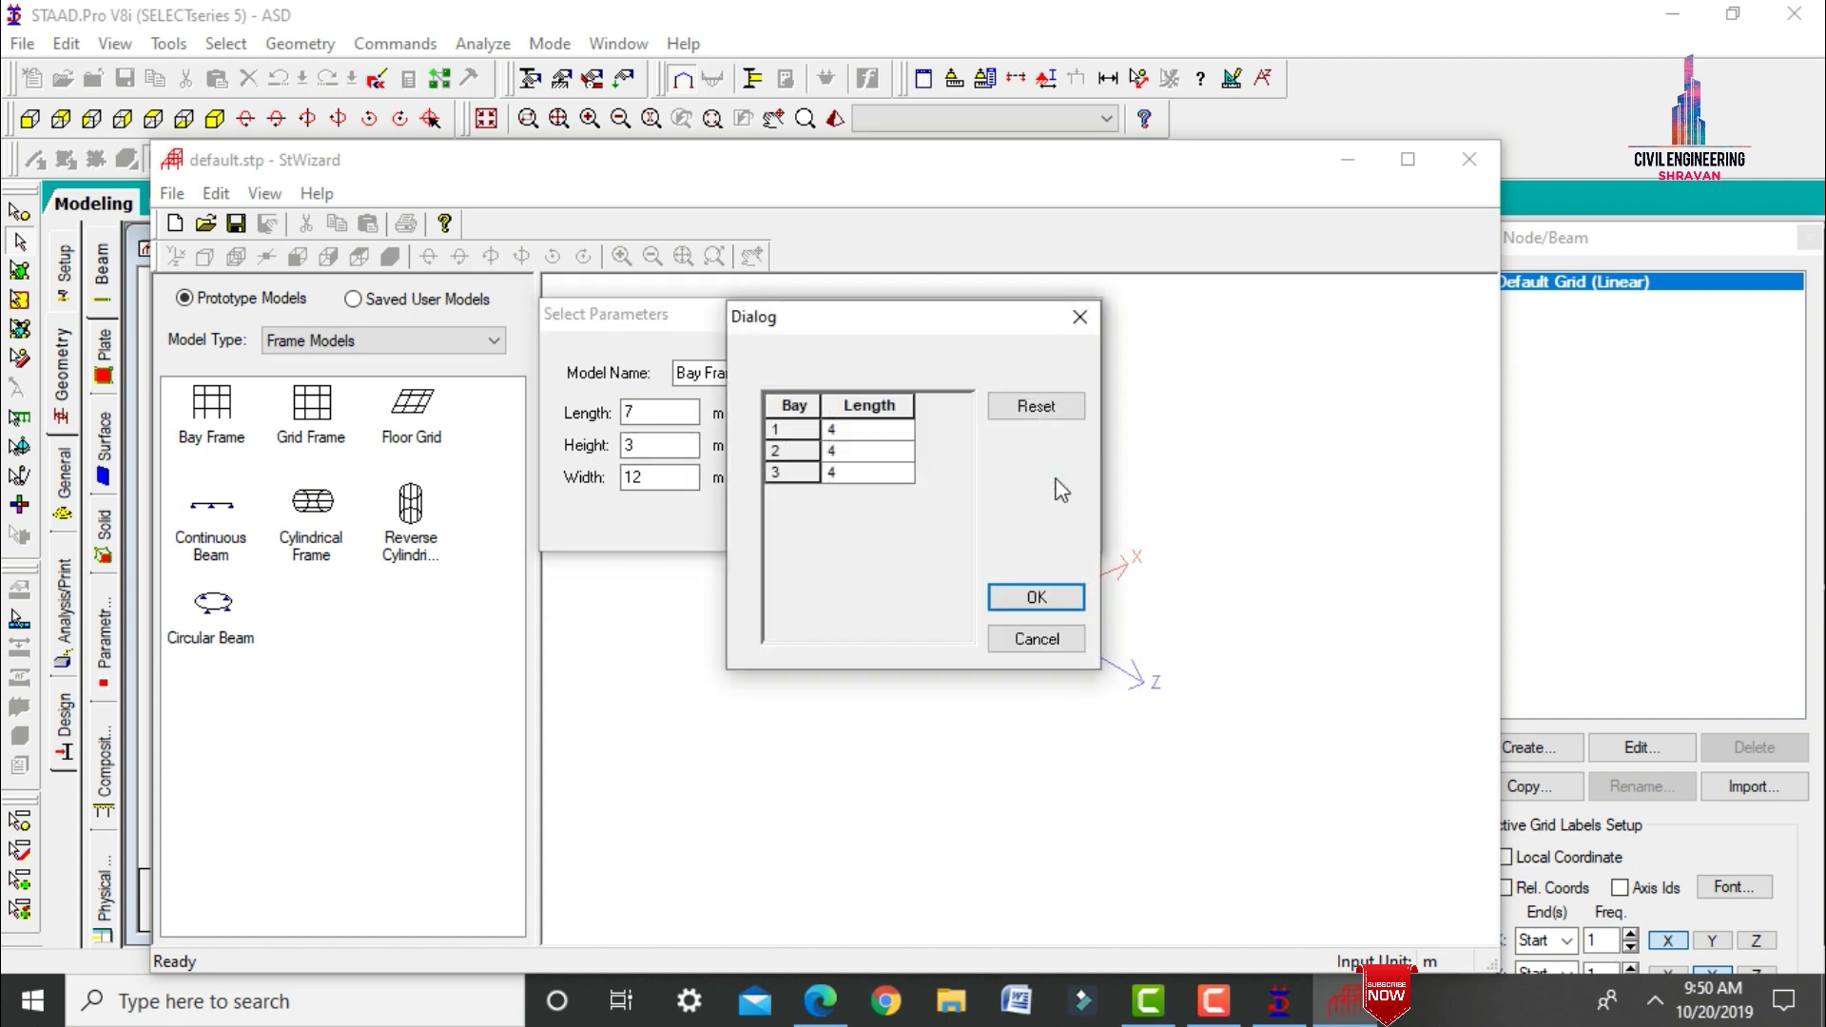
pyautogui.click(866, 430)
pyautogui.write('6')
pyautogui.press('Return')
pyautogui.write('3')
pyautogui.press('Return')
pyautogui.write('3')
pyautogui.click(1046, 597)
pyautogui.click(934, 528)
# Orbit the generated bay frame, then merge it into the STAAD.Pro model.
pyautogui.moveTo(1252, 624); pyautogui.dragTo(1325, 555)
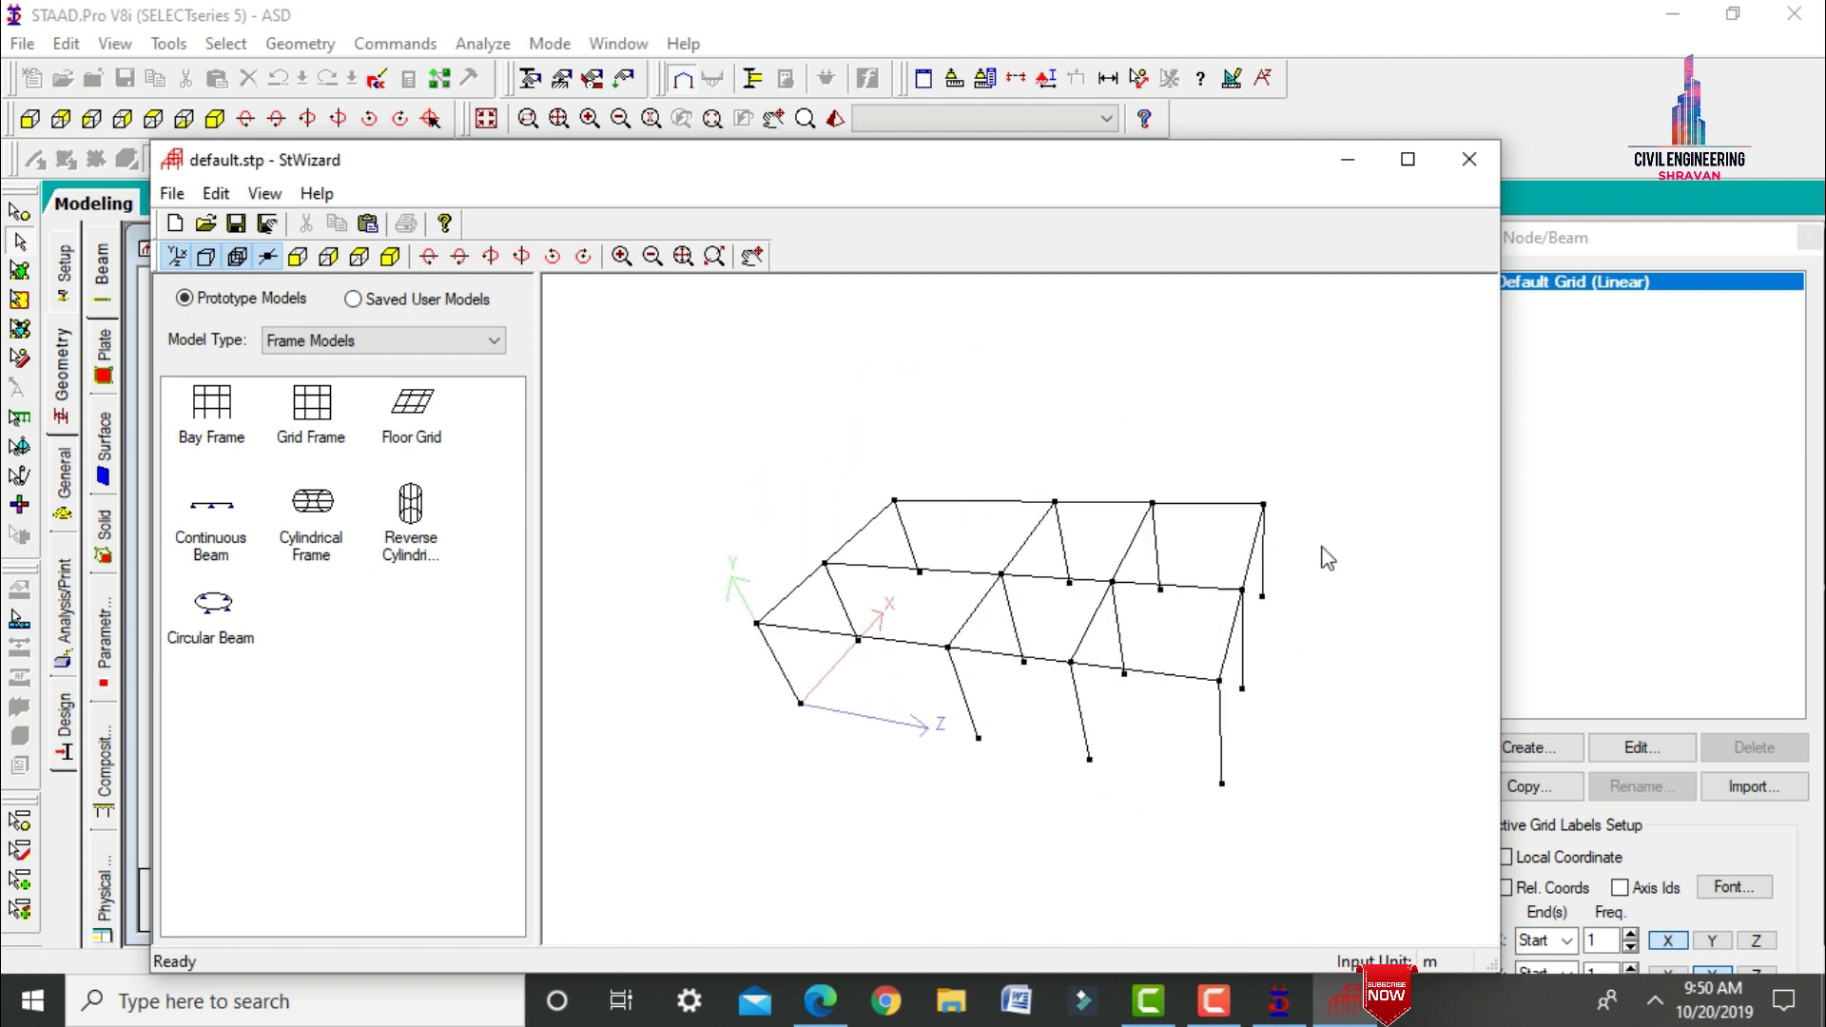
pyautogui.moveTo(966, 671); pyautogui.dragTo(867, 614)
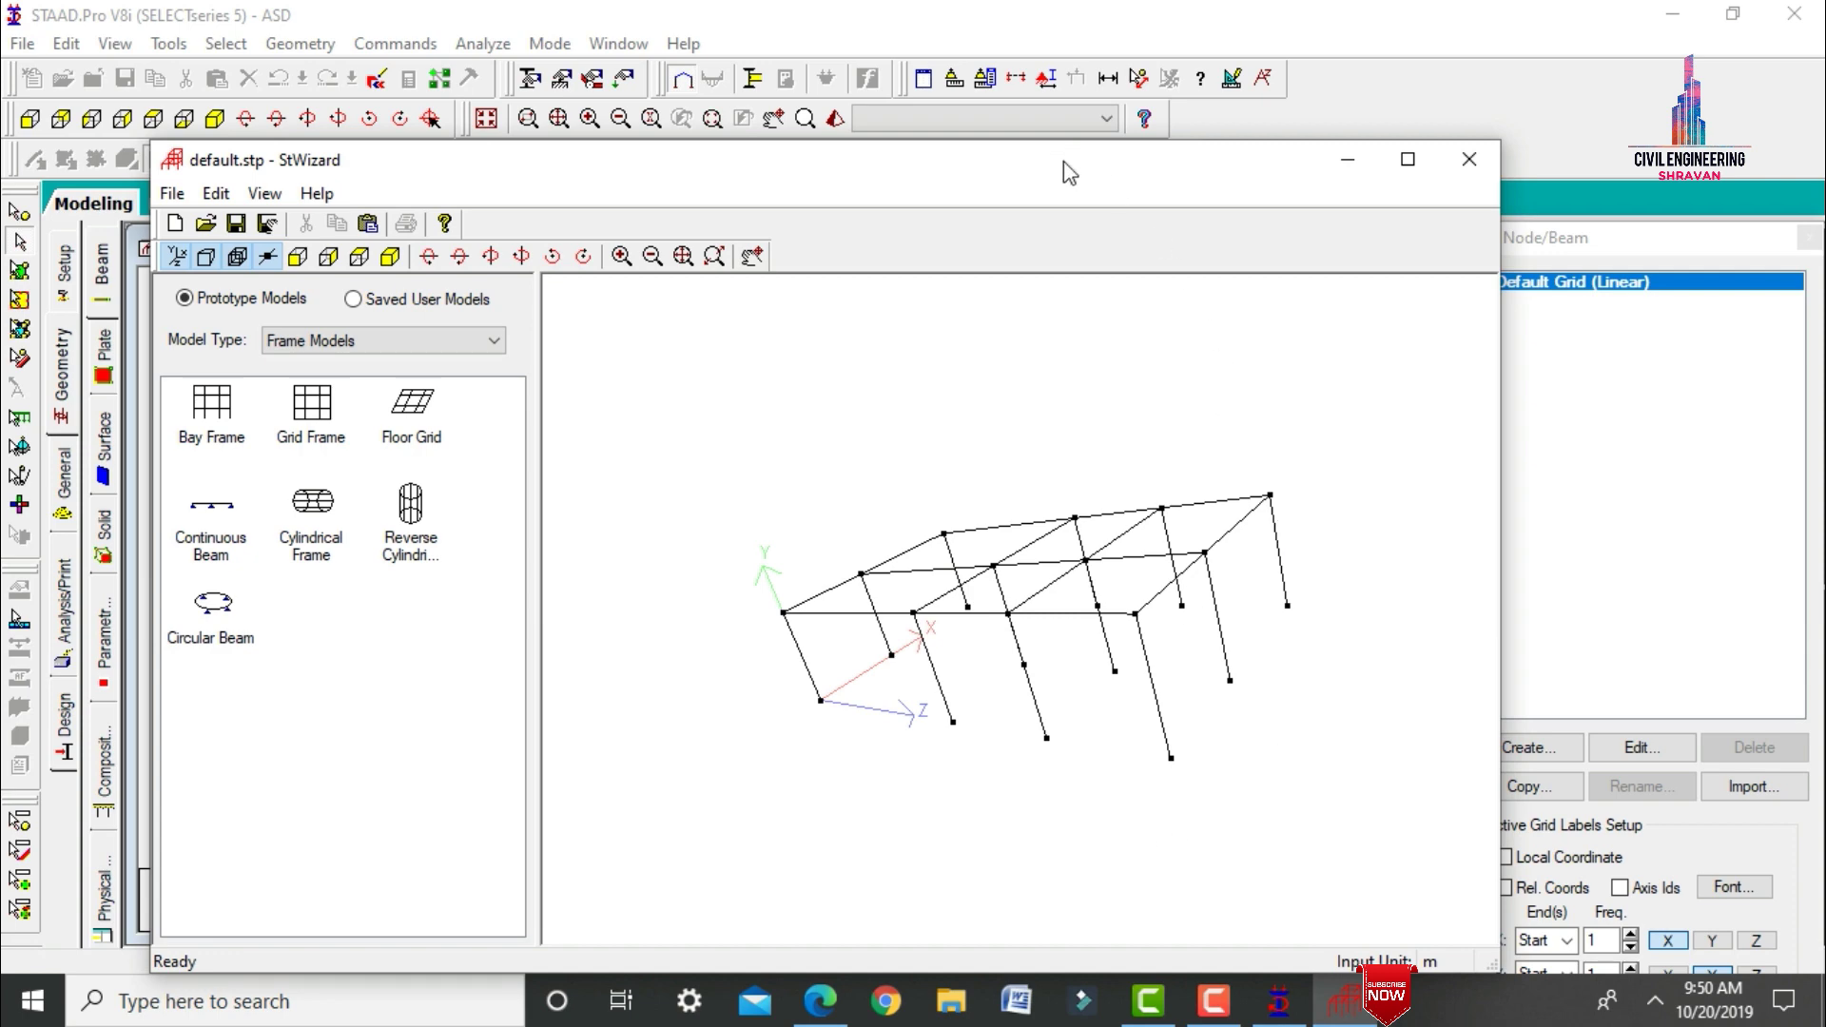
pyautogui.moveTo(1064, 163); pyautogui.dragTo(1035, 65)
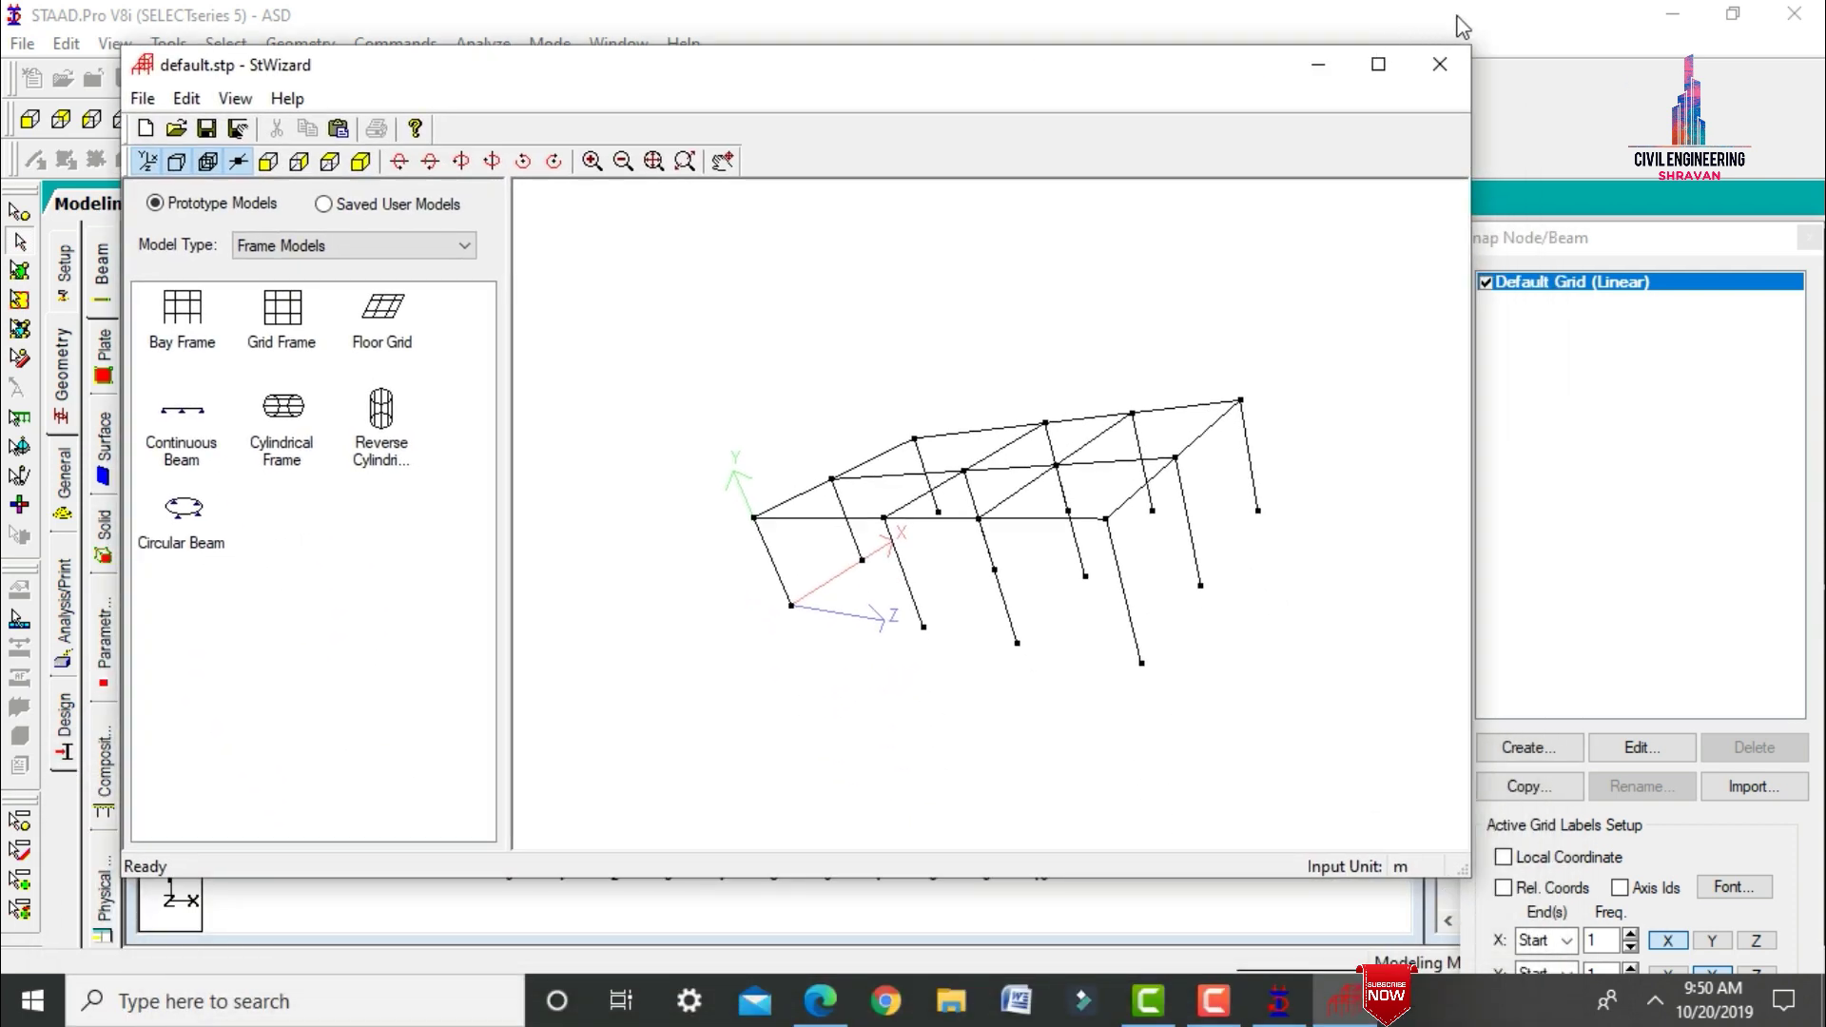
pyautogui.click(1440, 64)
pyautogui.click(975, 557)
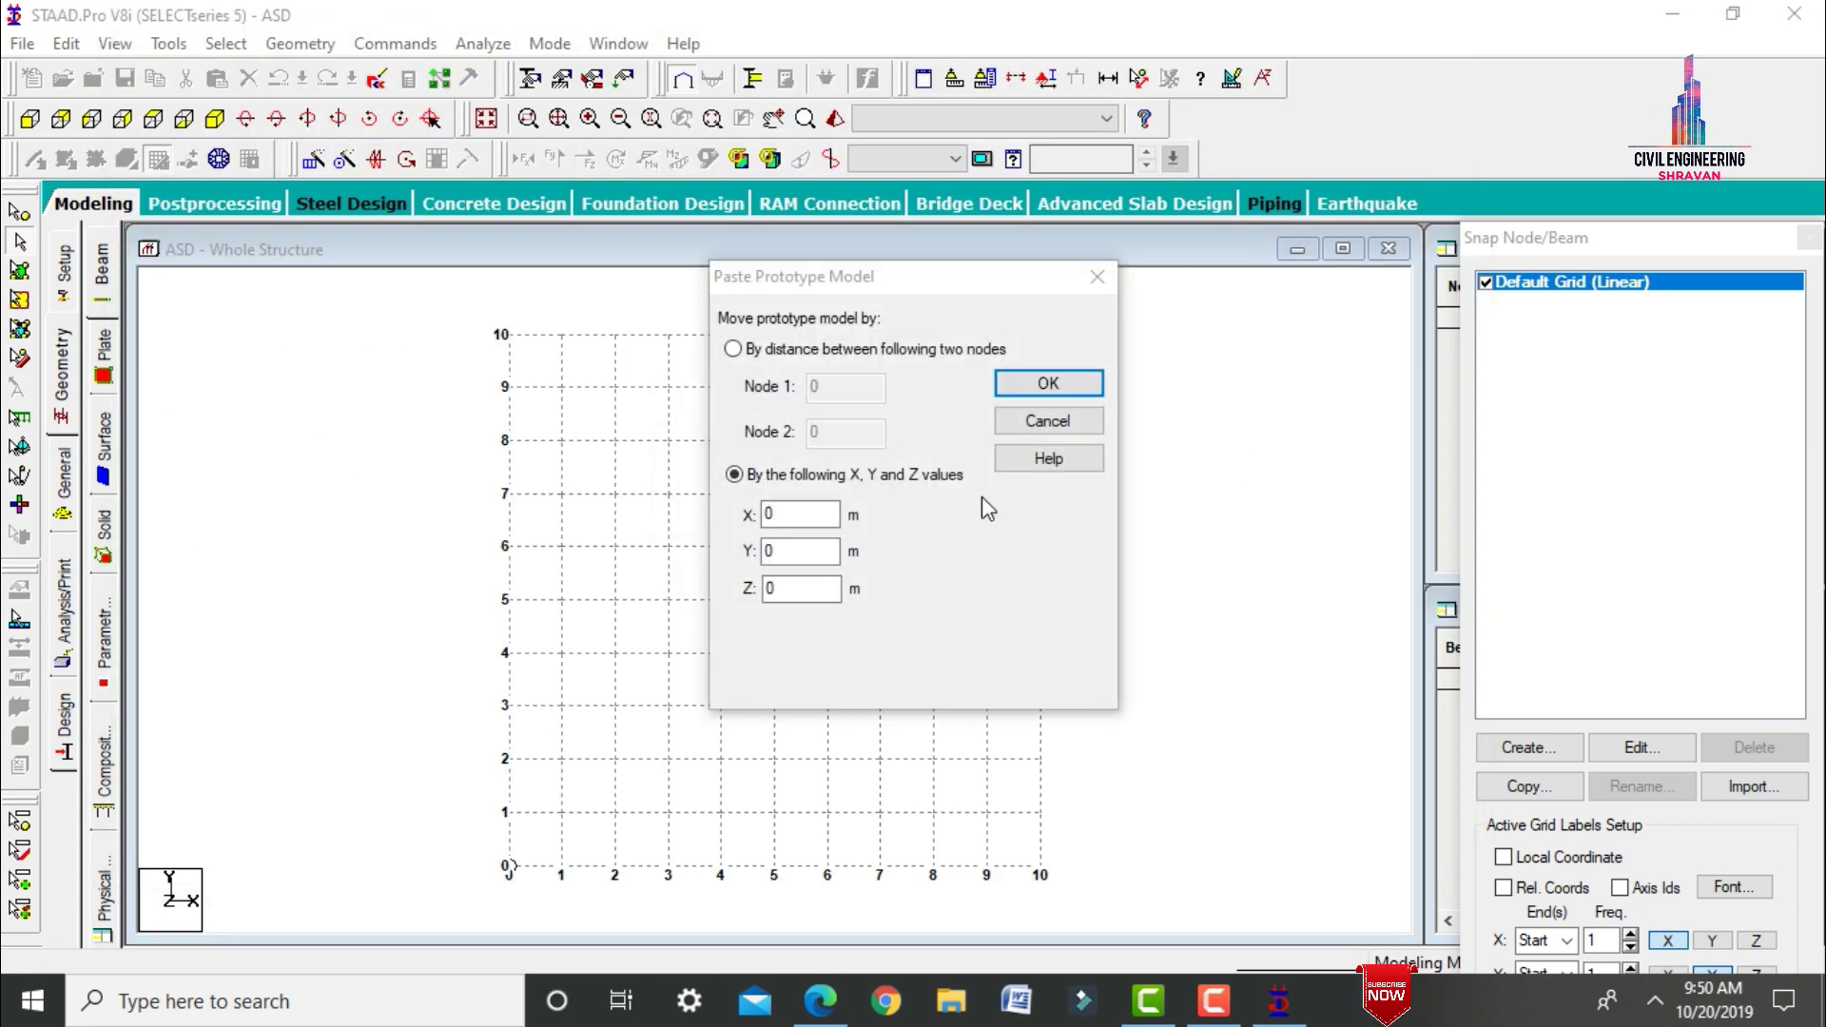
pyautogui.click(1047, 384)
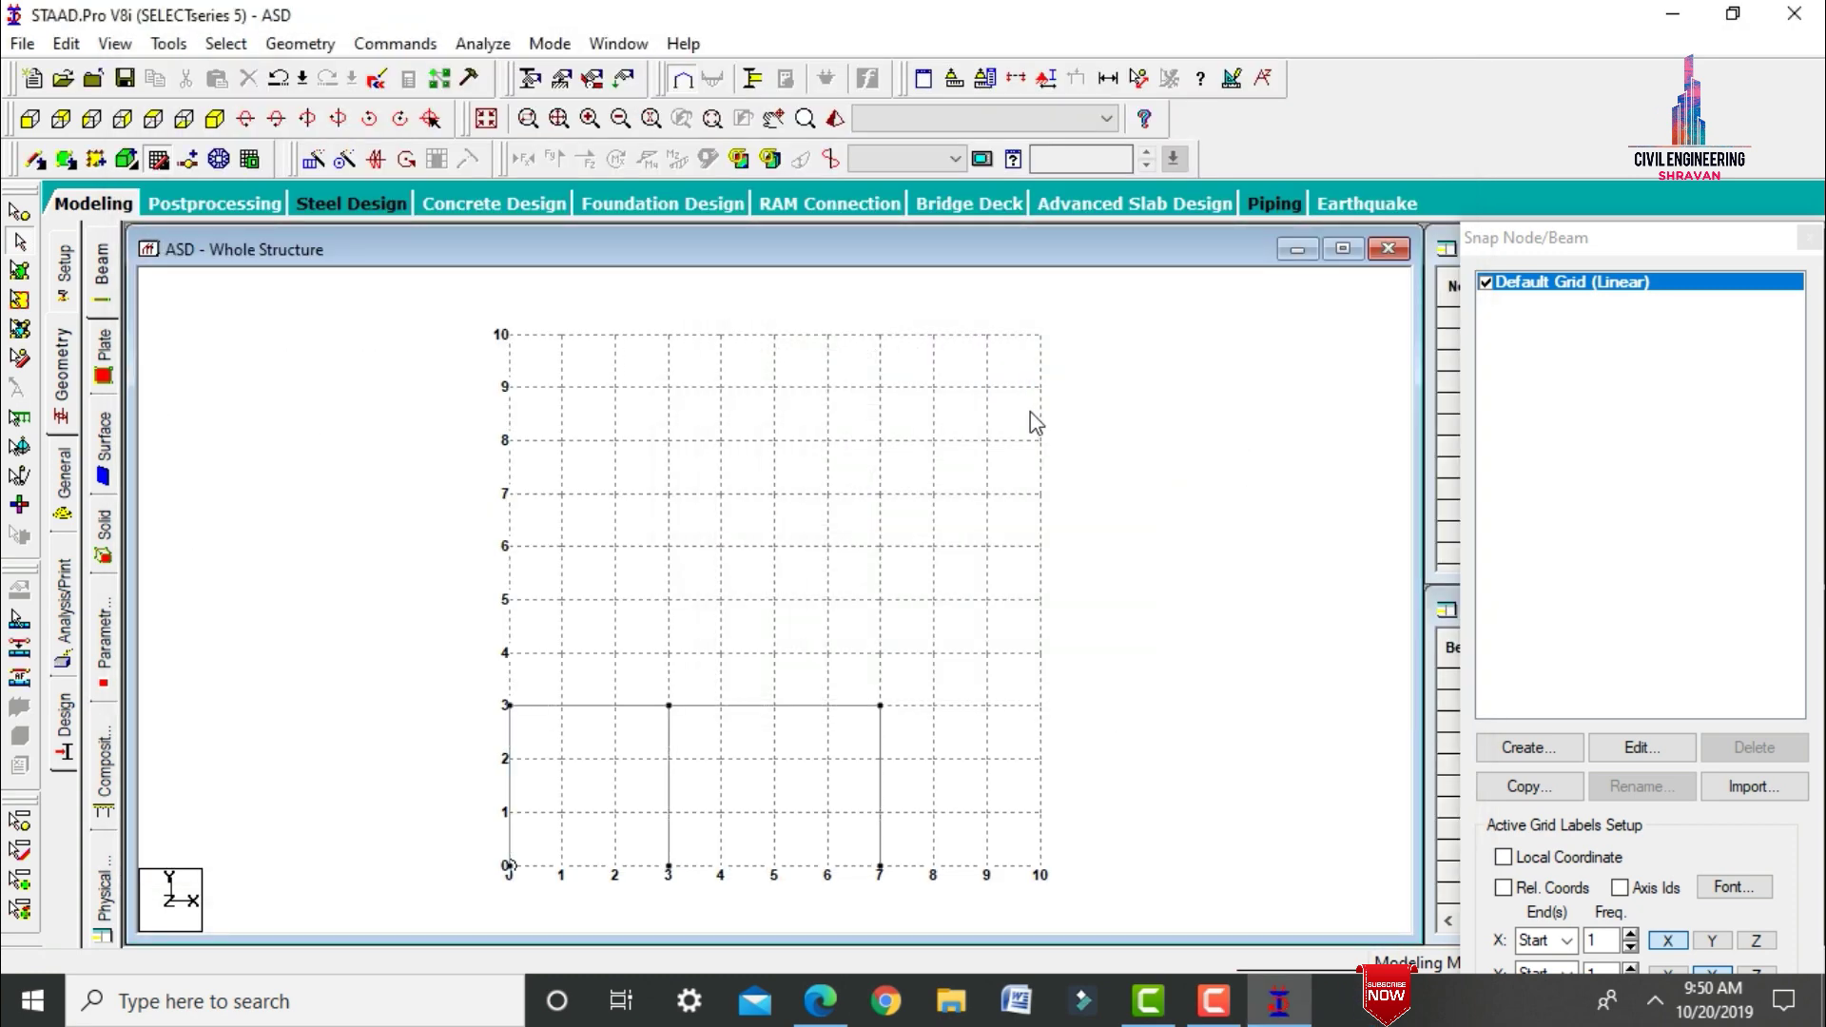
pyautogui.click(156, 162)
pyautogui.click(214, 119)
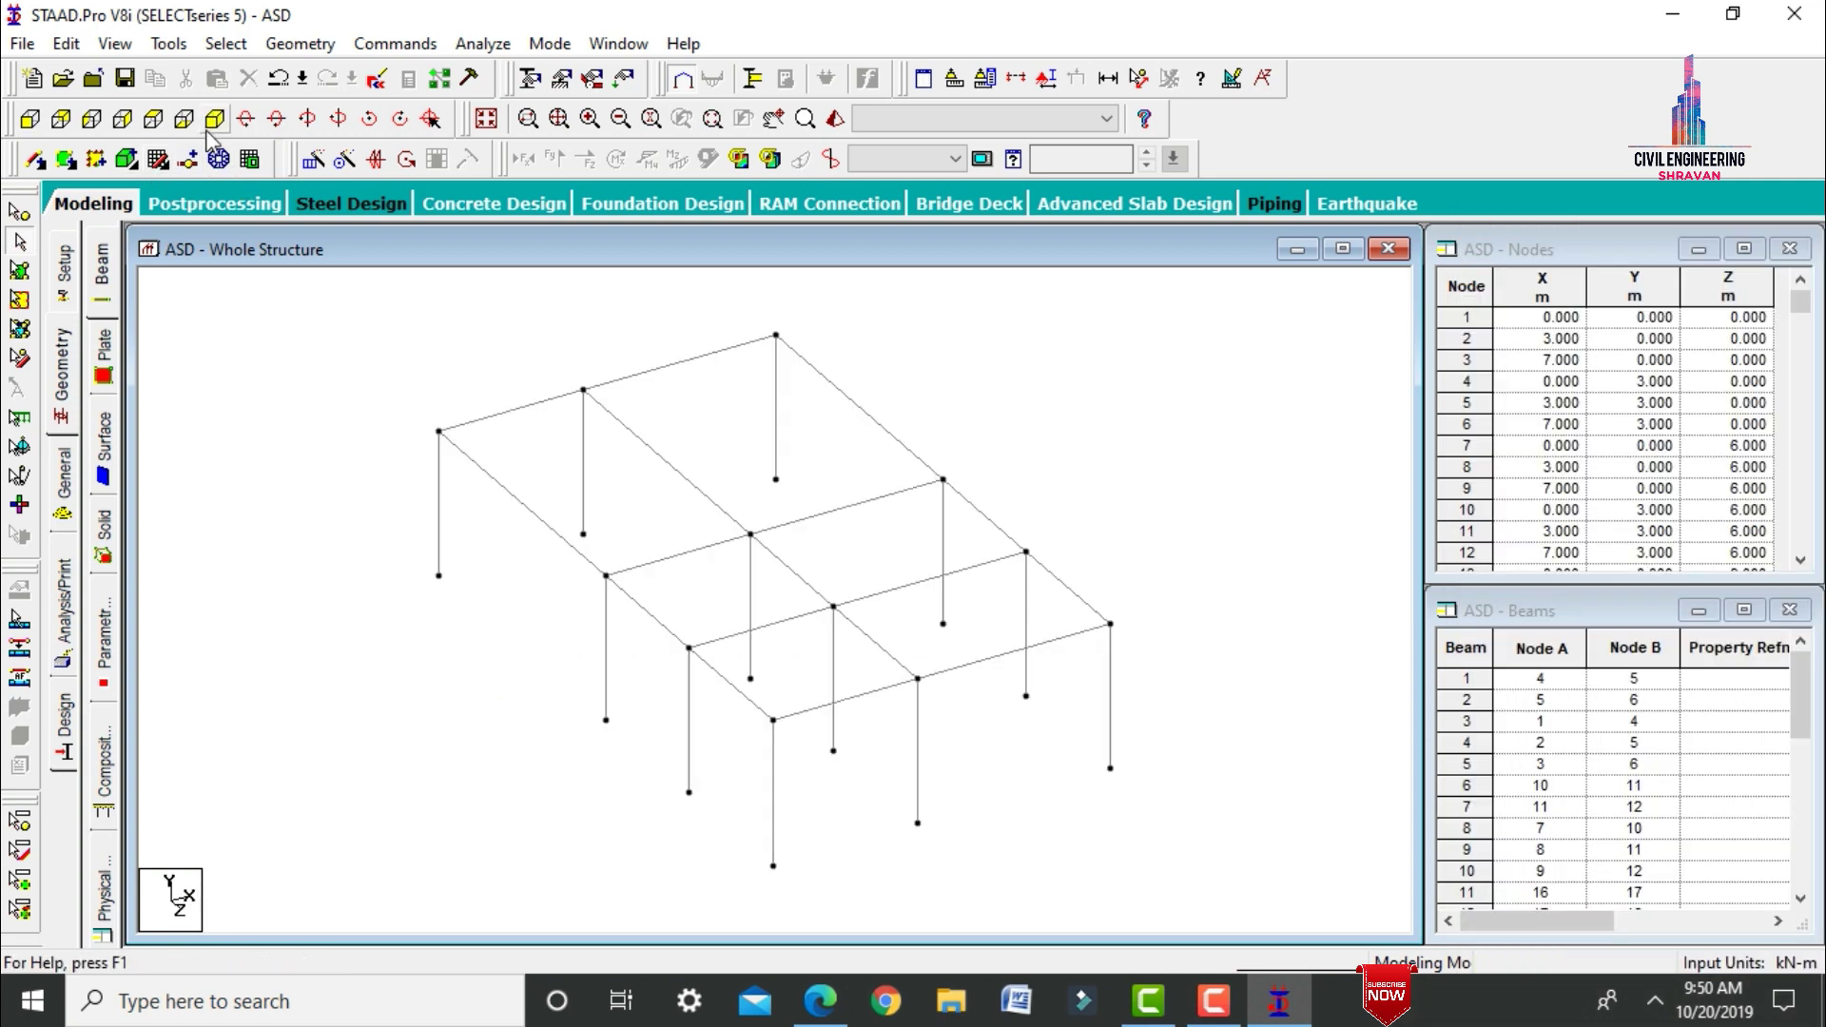
pyautogui.click(564, 530)
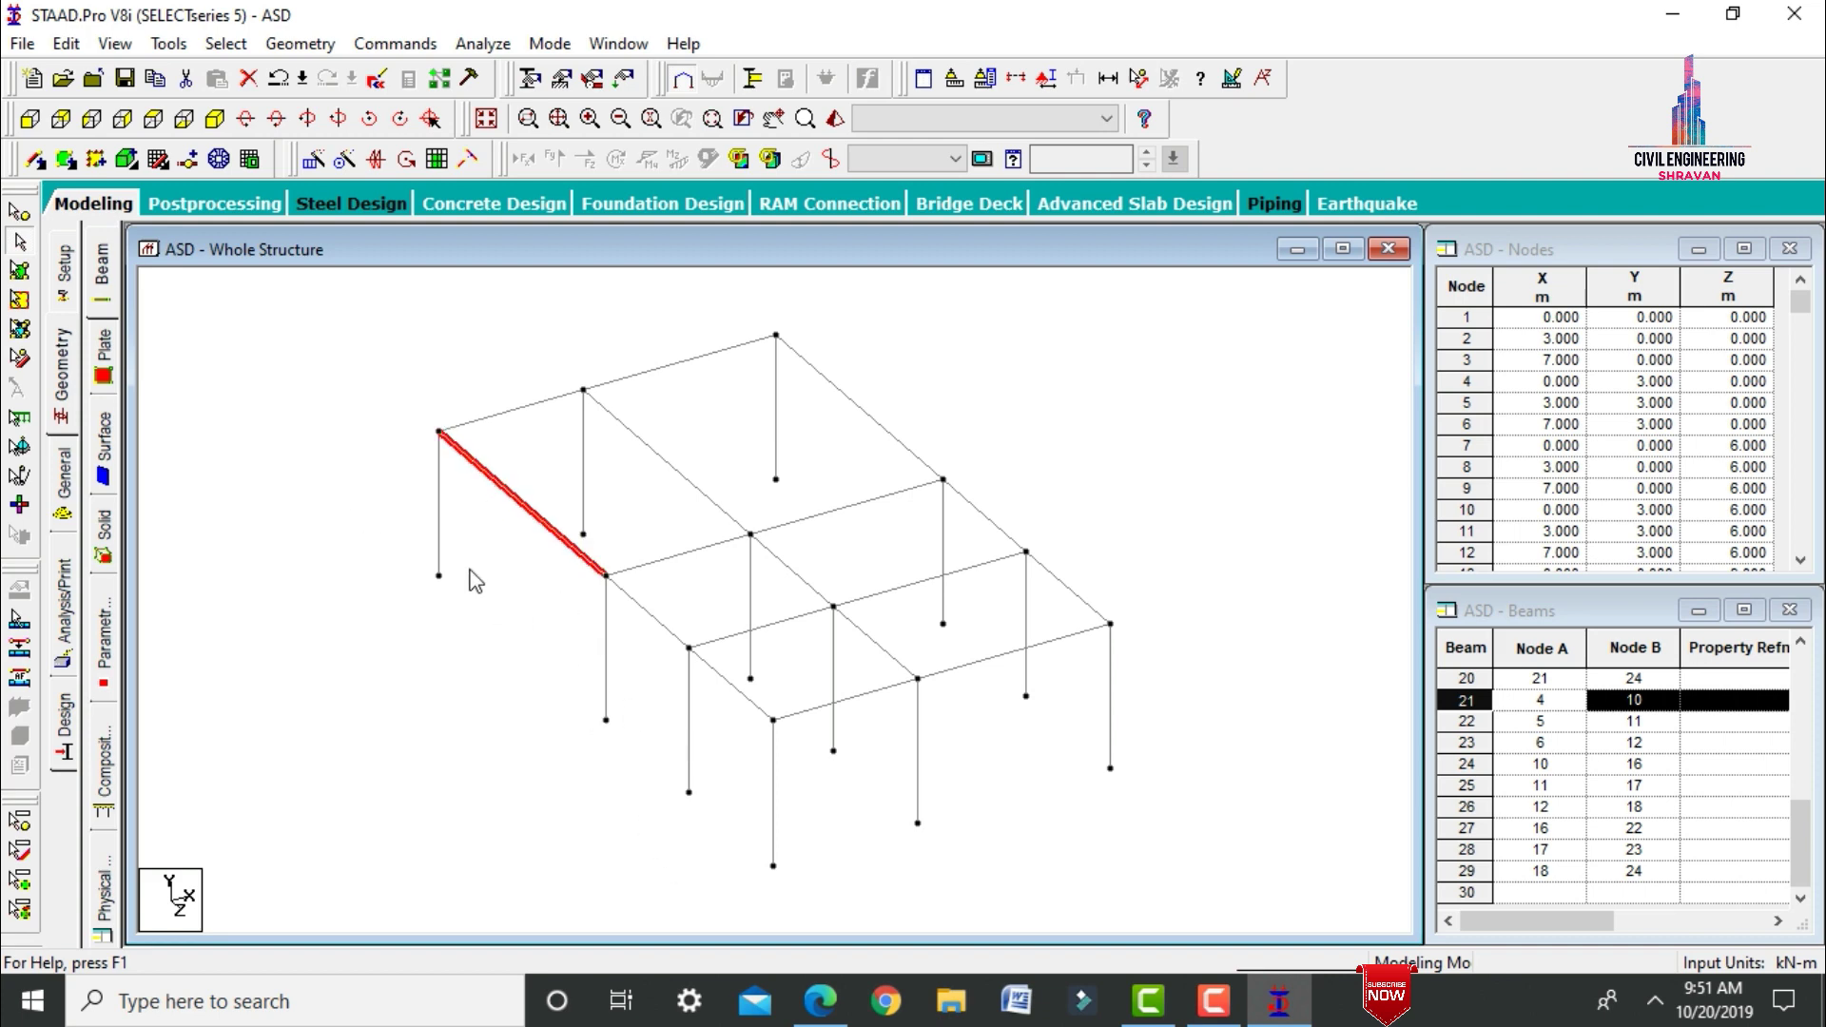
pyautogui.click(328, 395)
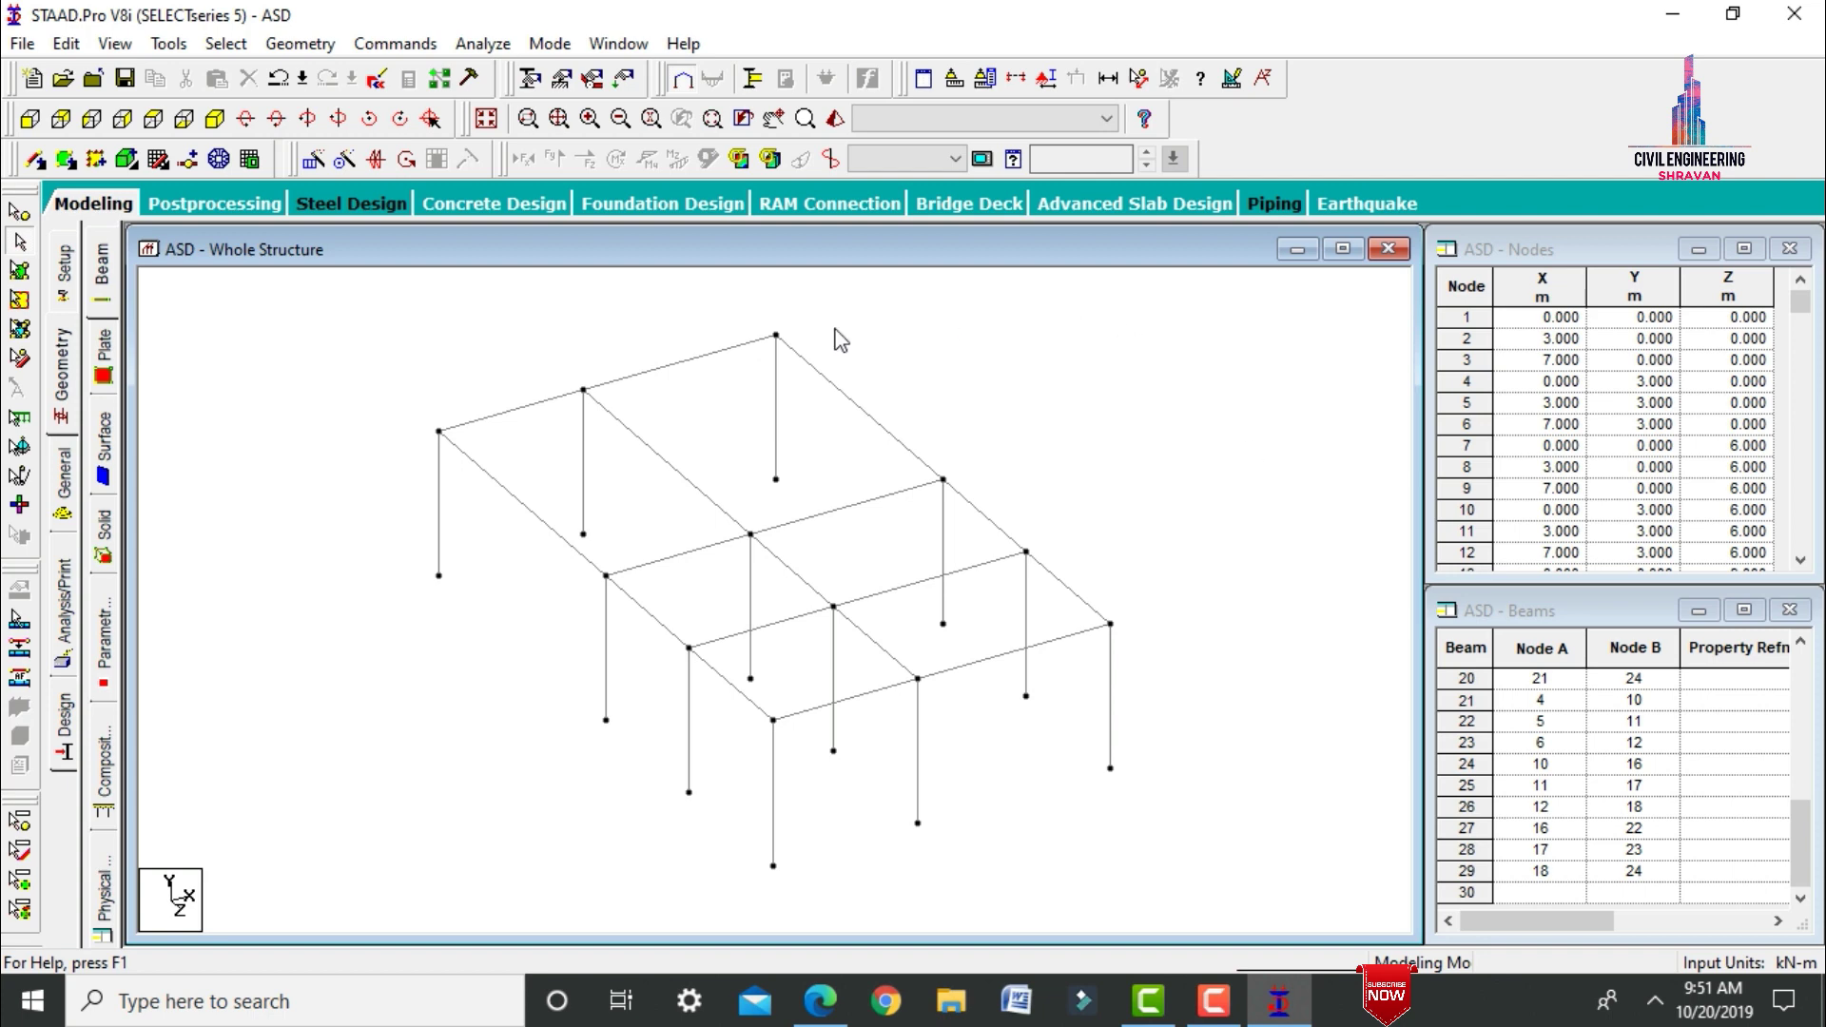
# Insert nodes 4 m along beams 21, 22 and 23.
pyautogui.click(561, 542)
pyautogui.keyDown('ctrl'); pyautogui.click(671, 468); pyautogui.keyUp('ctrl')
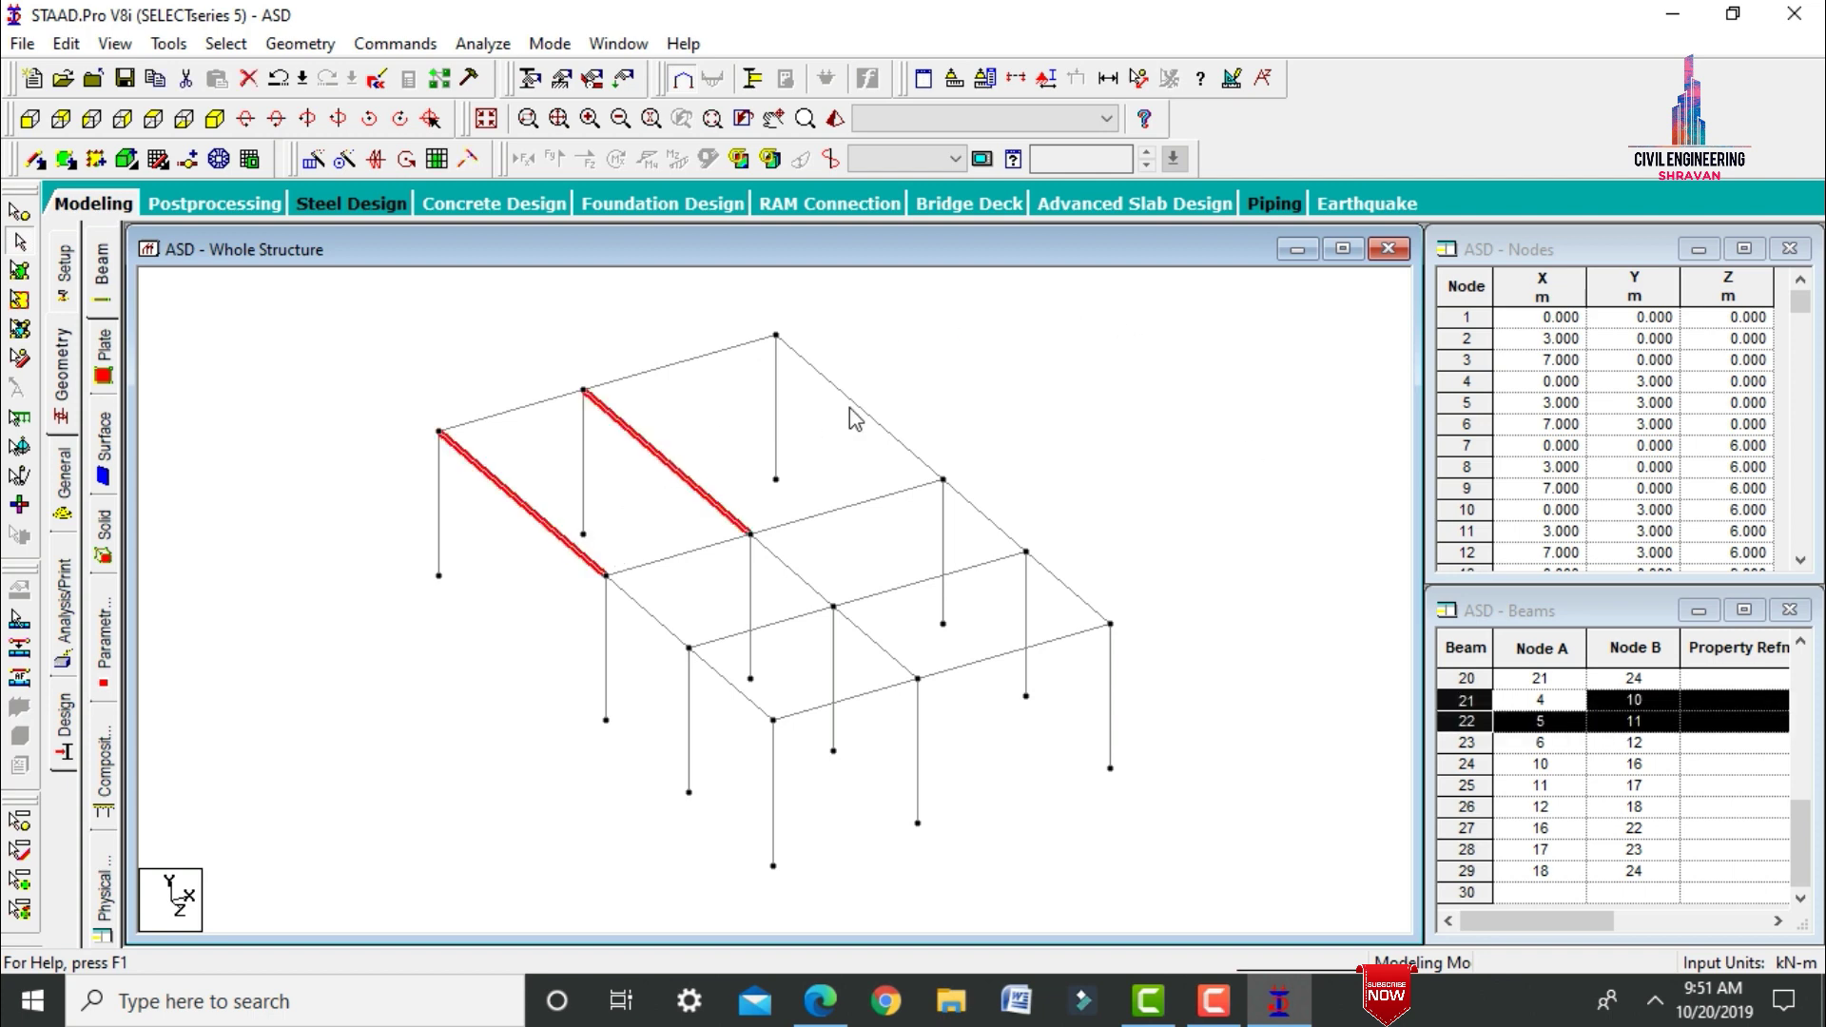
pyautogui.keyDown('ctrl'); pyautogui.click(862, 410); pyautogui.keyUp('ctrl')
pyautogui.rightClick(866, 409)
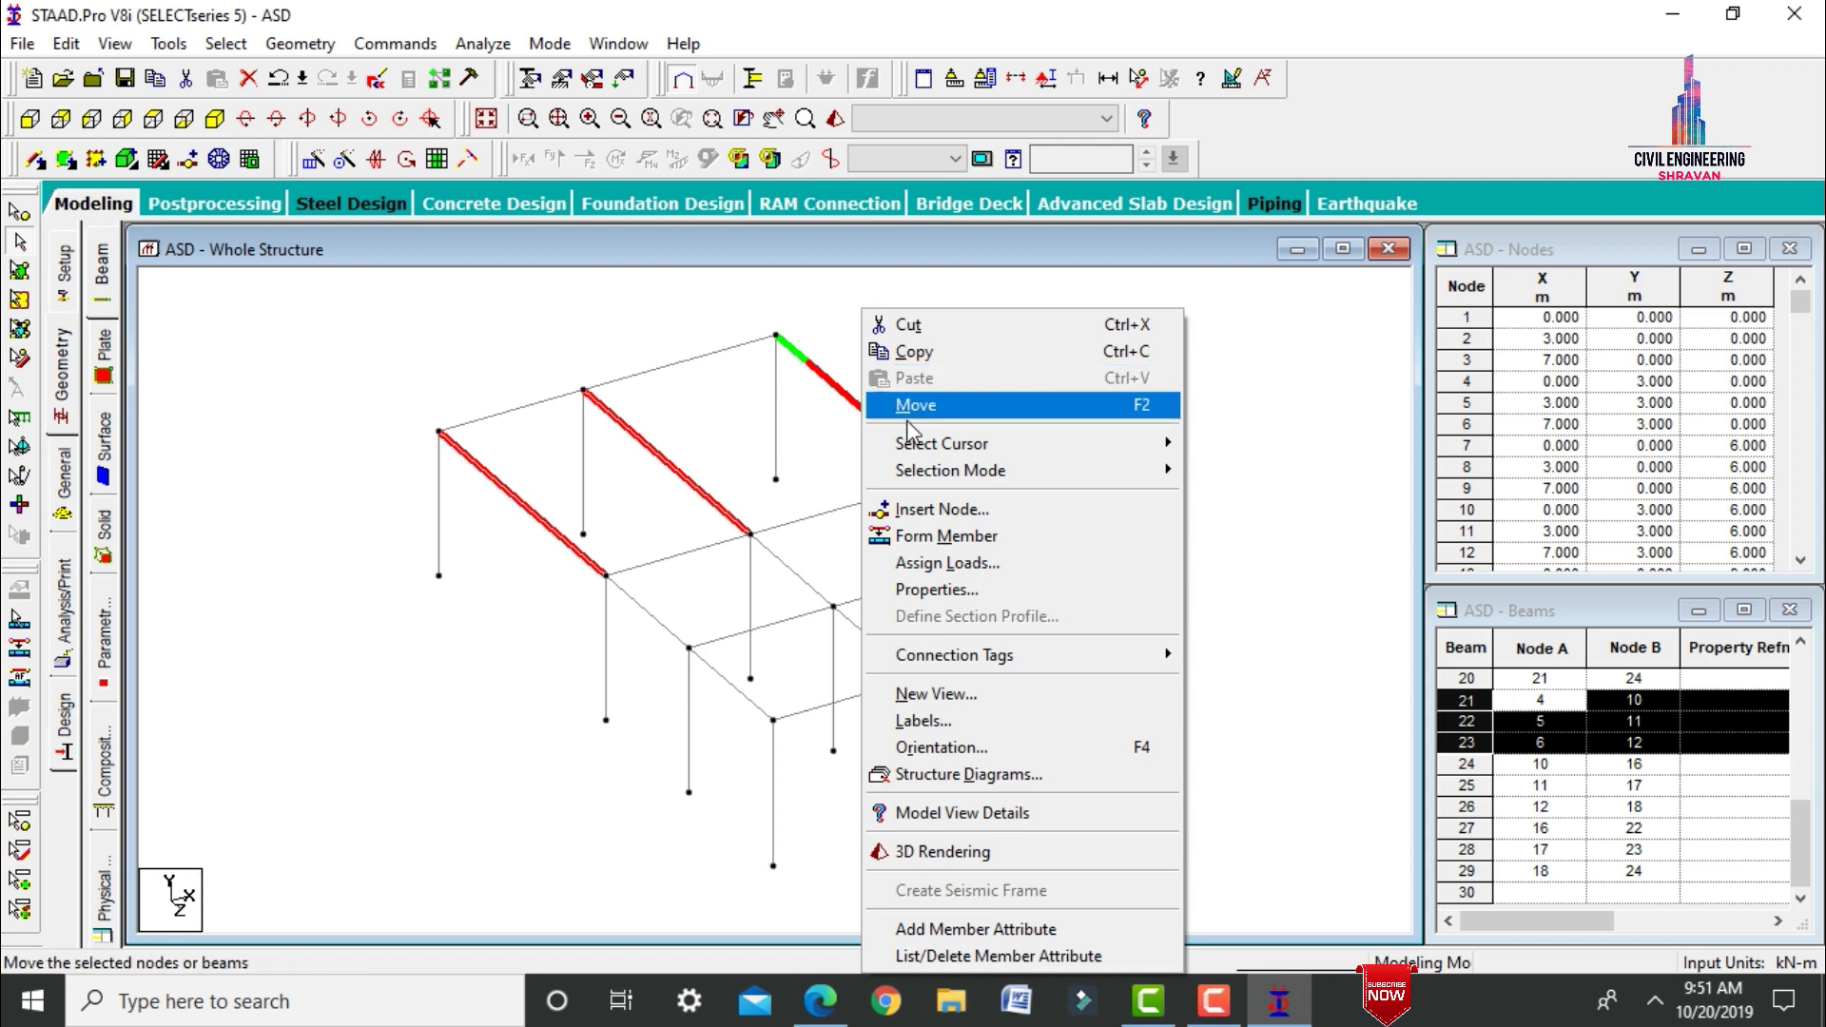
pyautogui.click(928, 510)
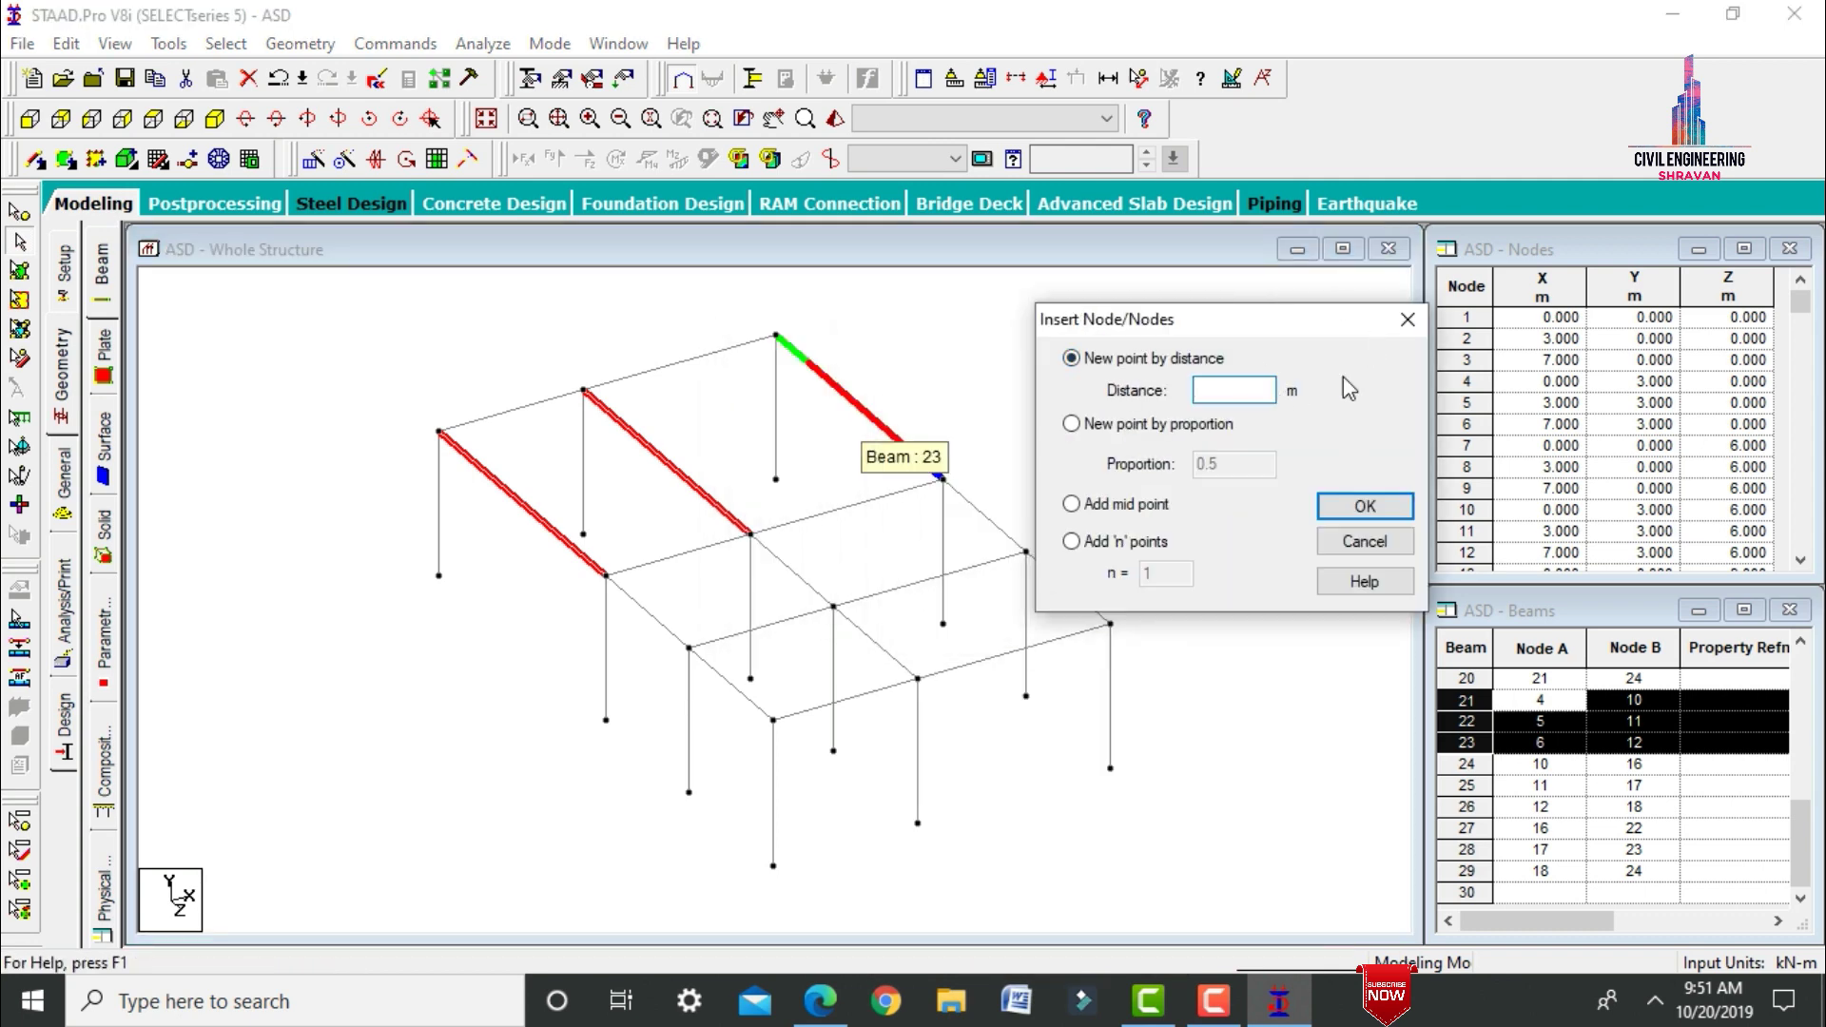
pyautogui.write('4')
pyautogui.click(1356, 504)
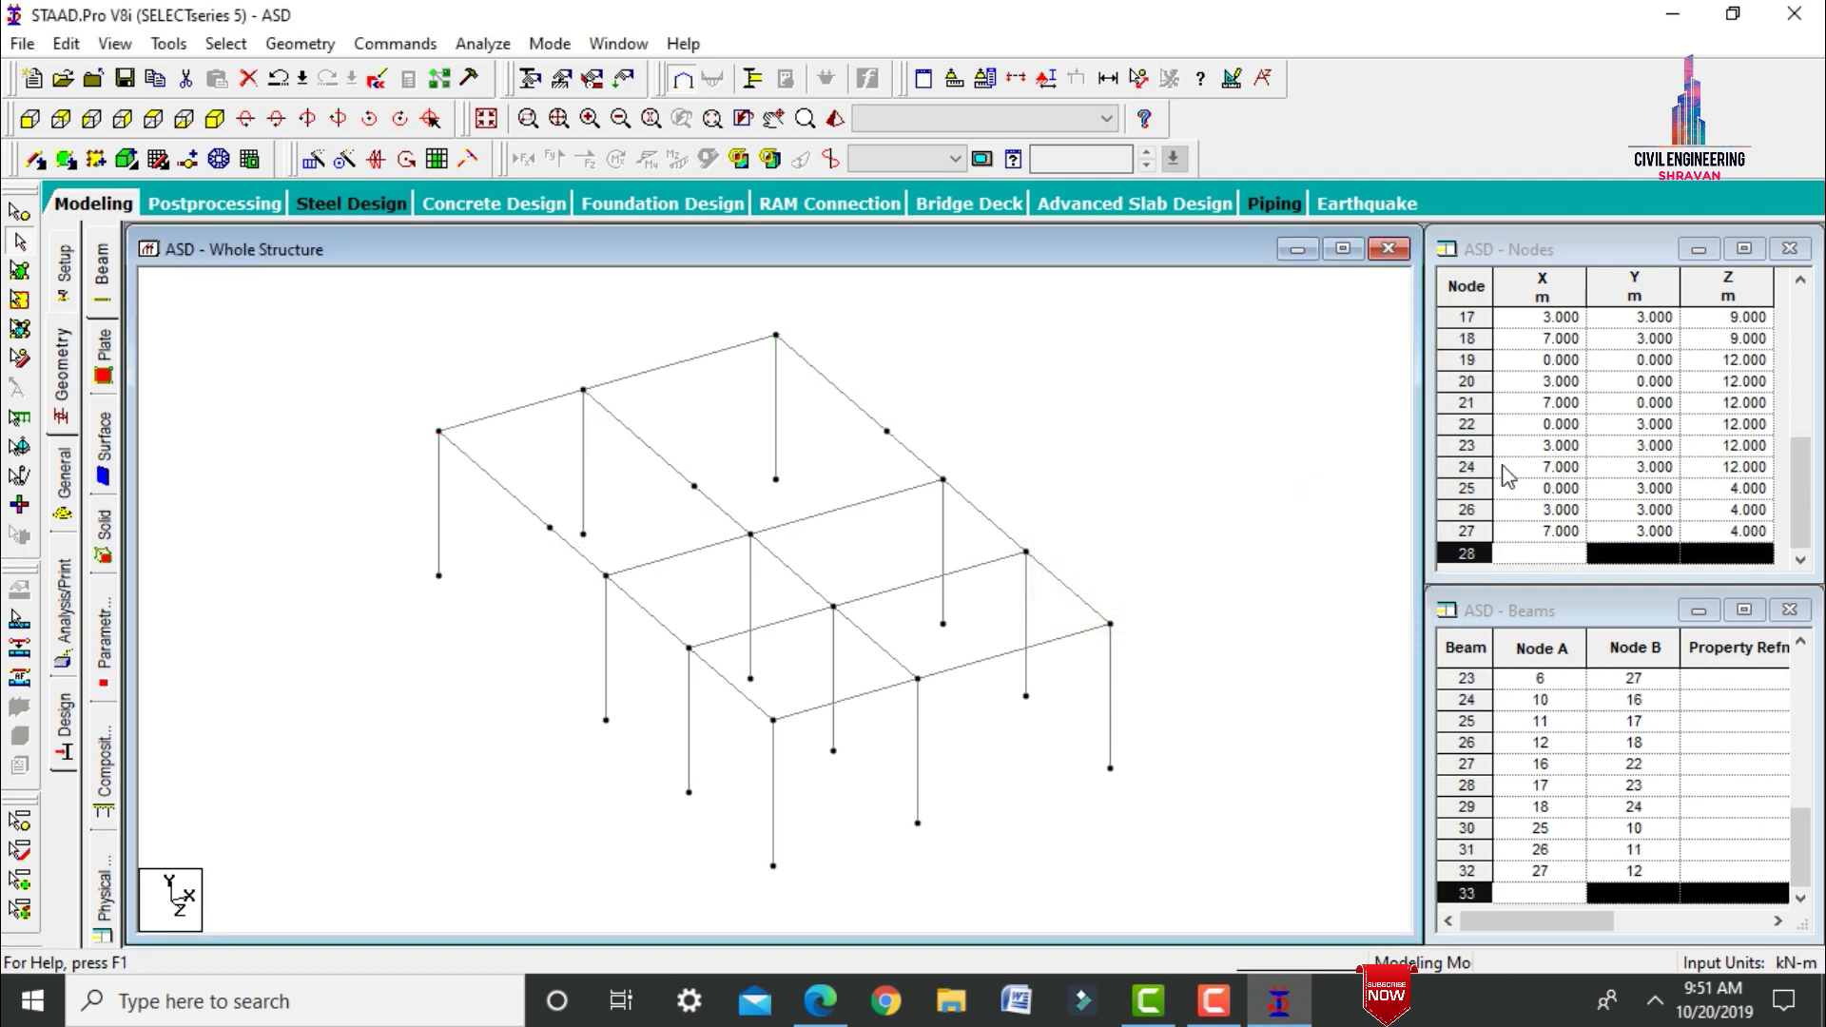
# Draw beams joining the new nodes 25, 26 and 27.
pyautogui.click(587, 559)
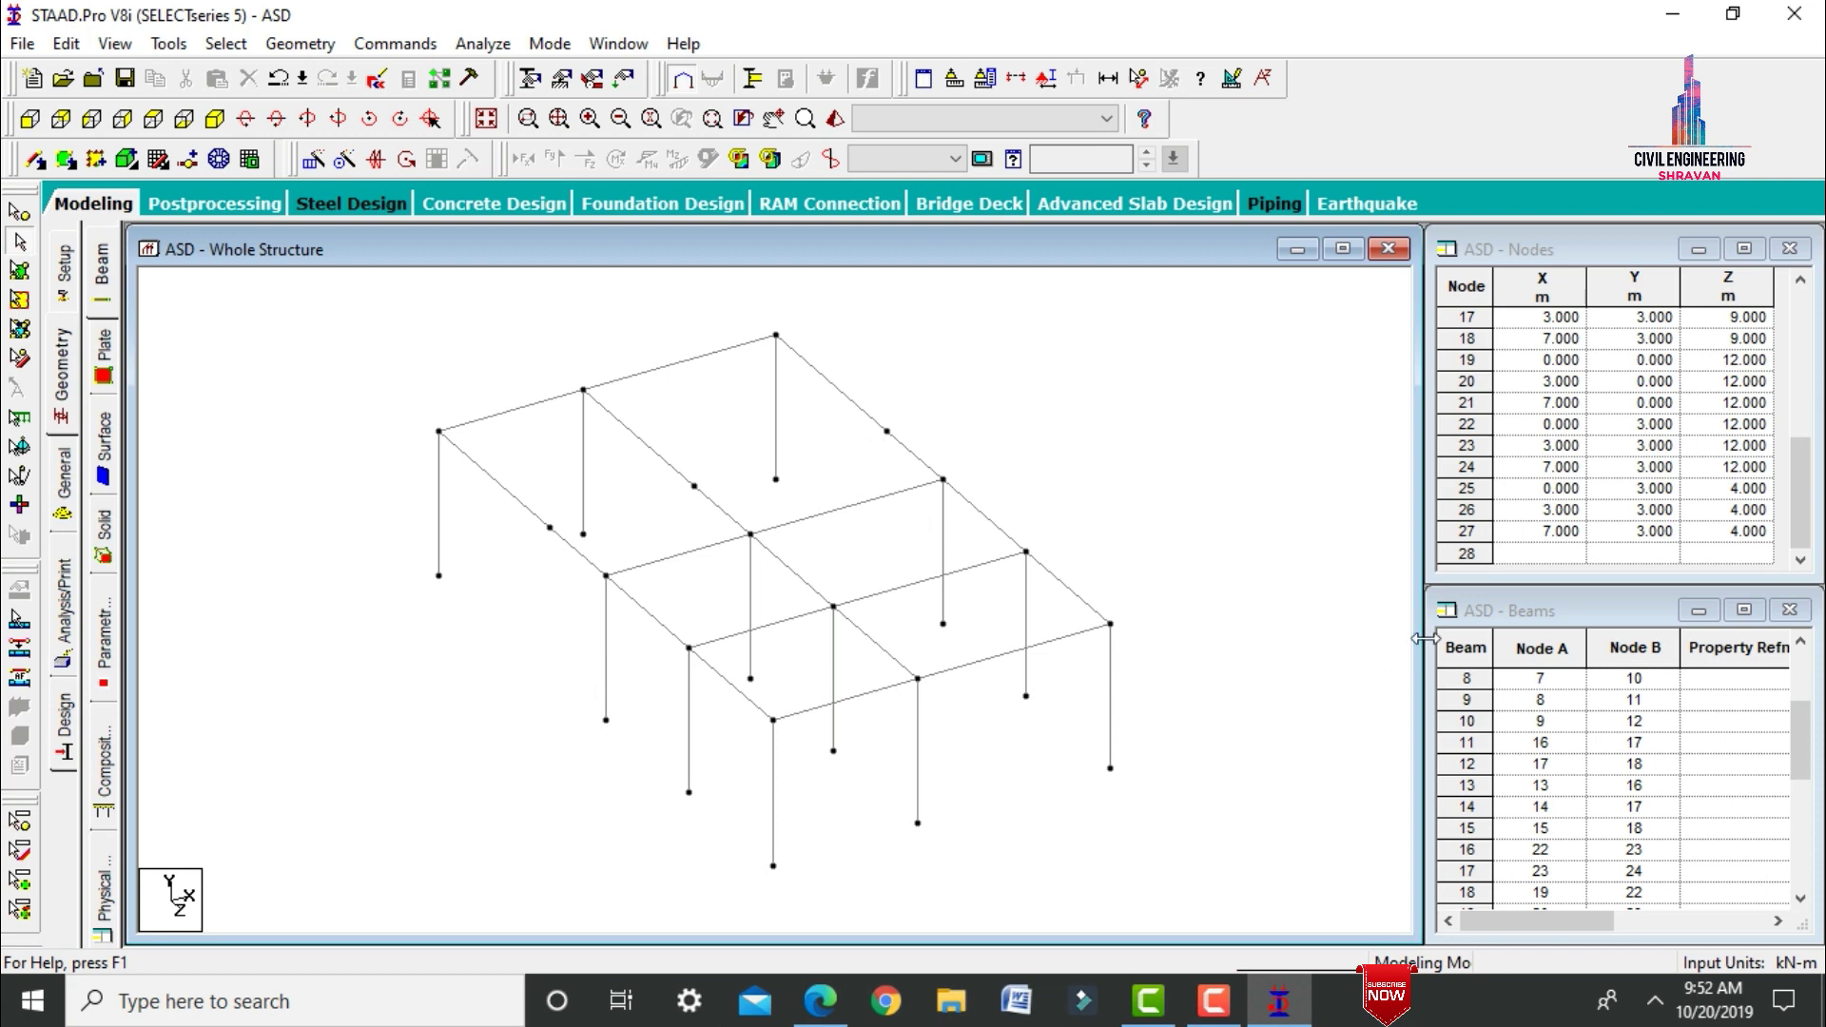
pyautogui.click(38, 160)
pyautogui.moveTo(550, 528); pyautogui.dragTo(886, 431)
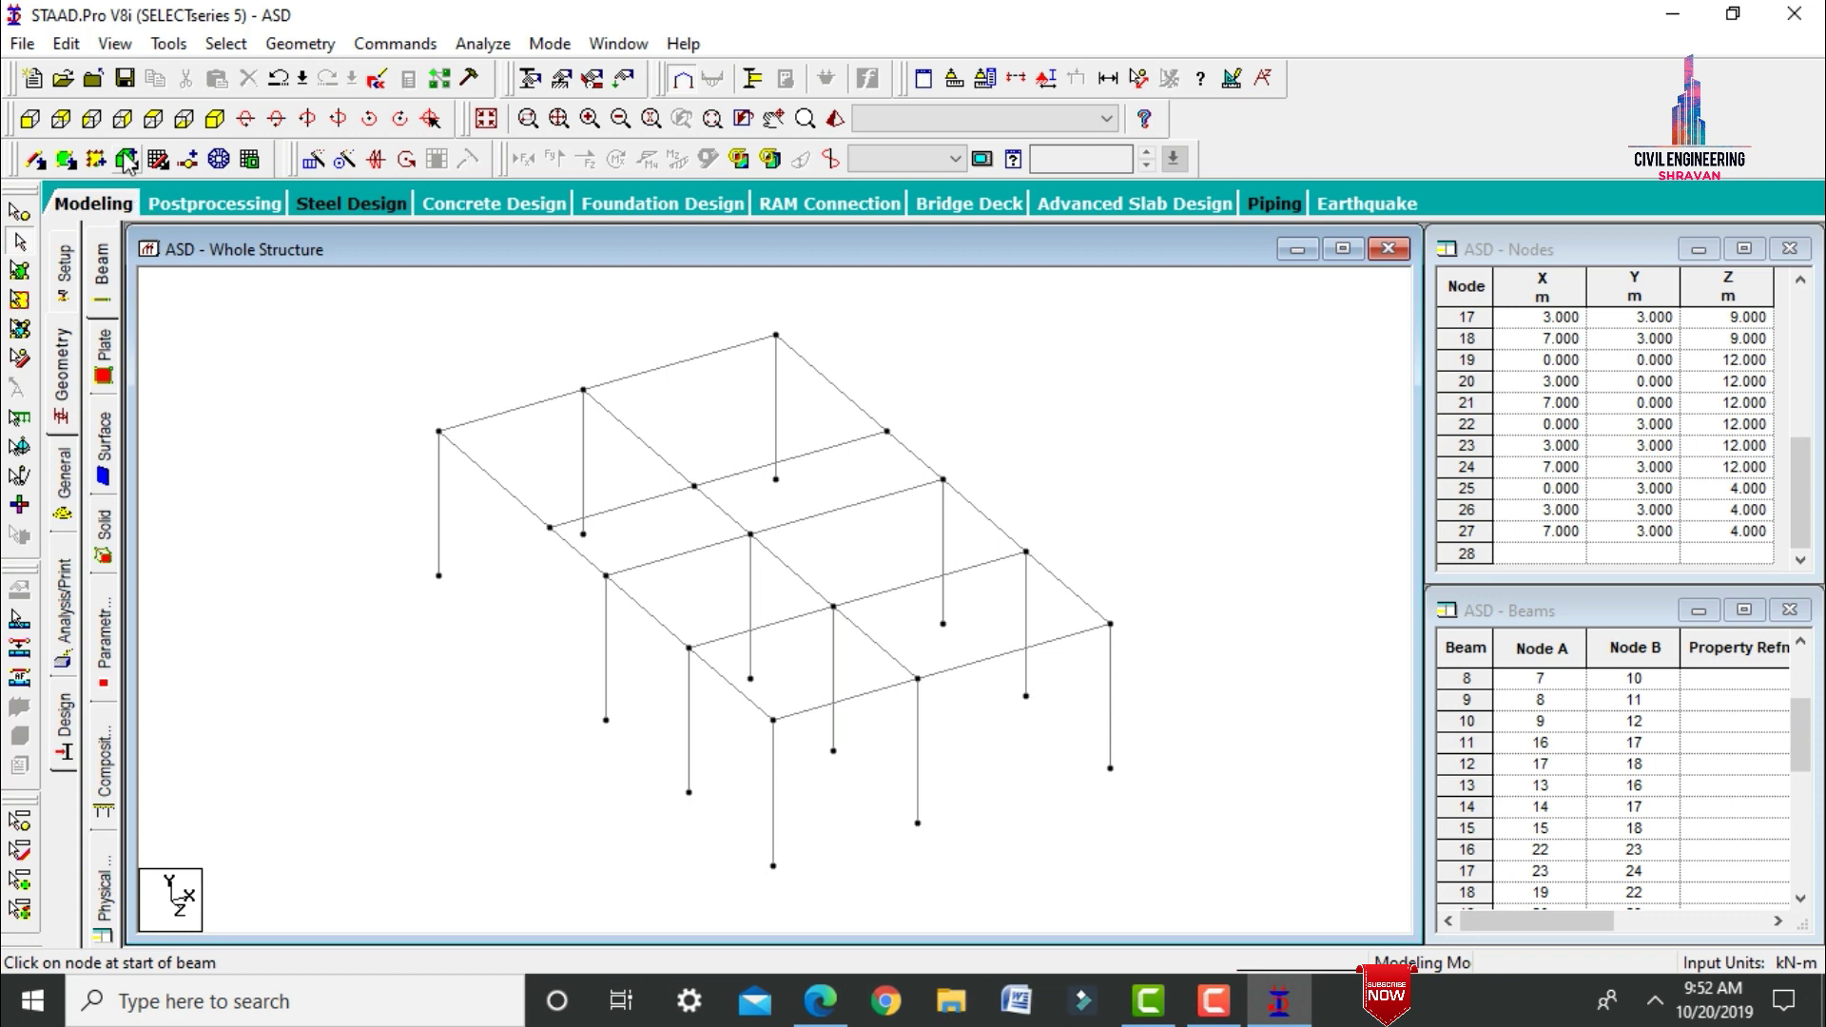
# Display only the upper-left bay of the plan, shown in isometric view.
pyautogui.click(162, 134)
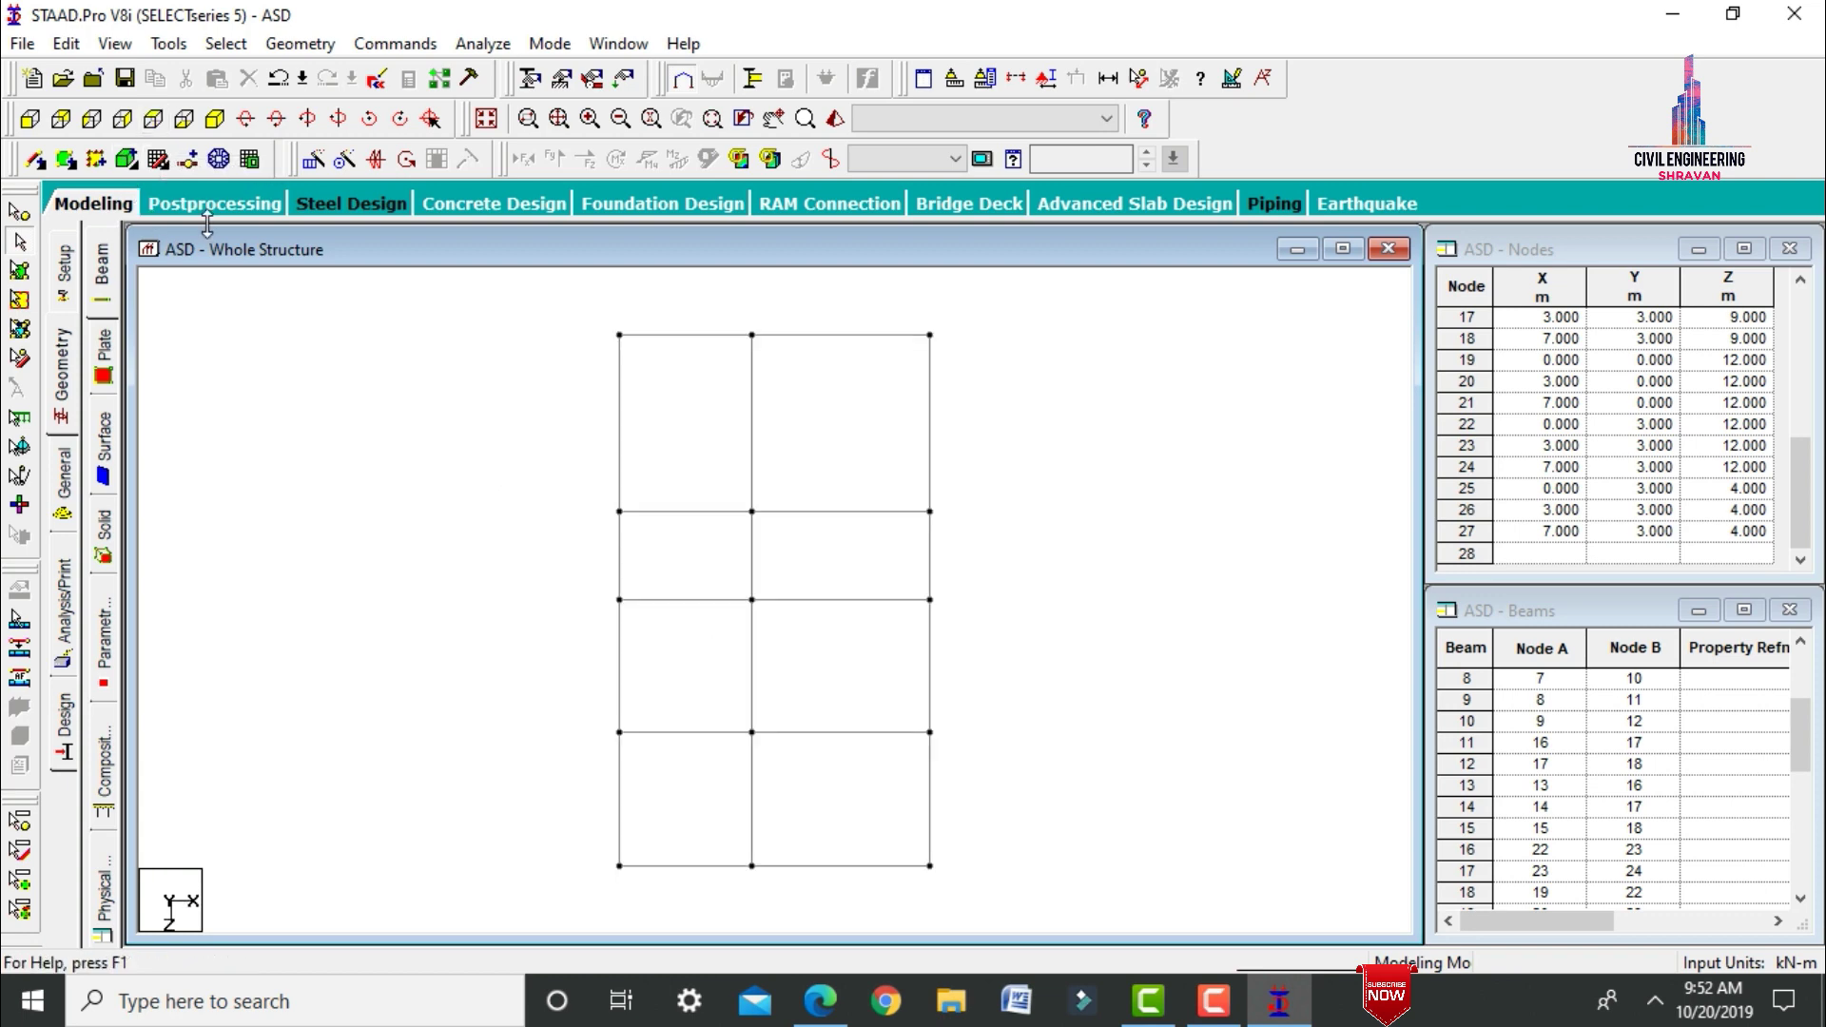
pyautogui.click(1016, 78)
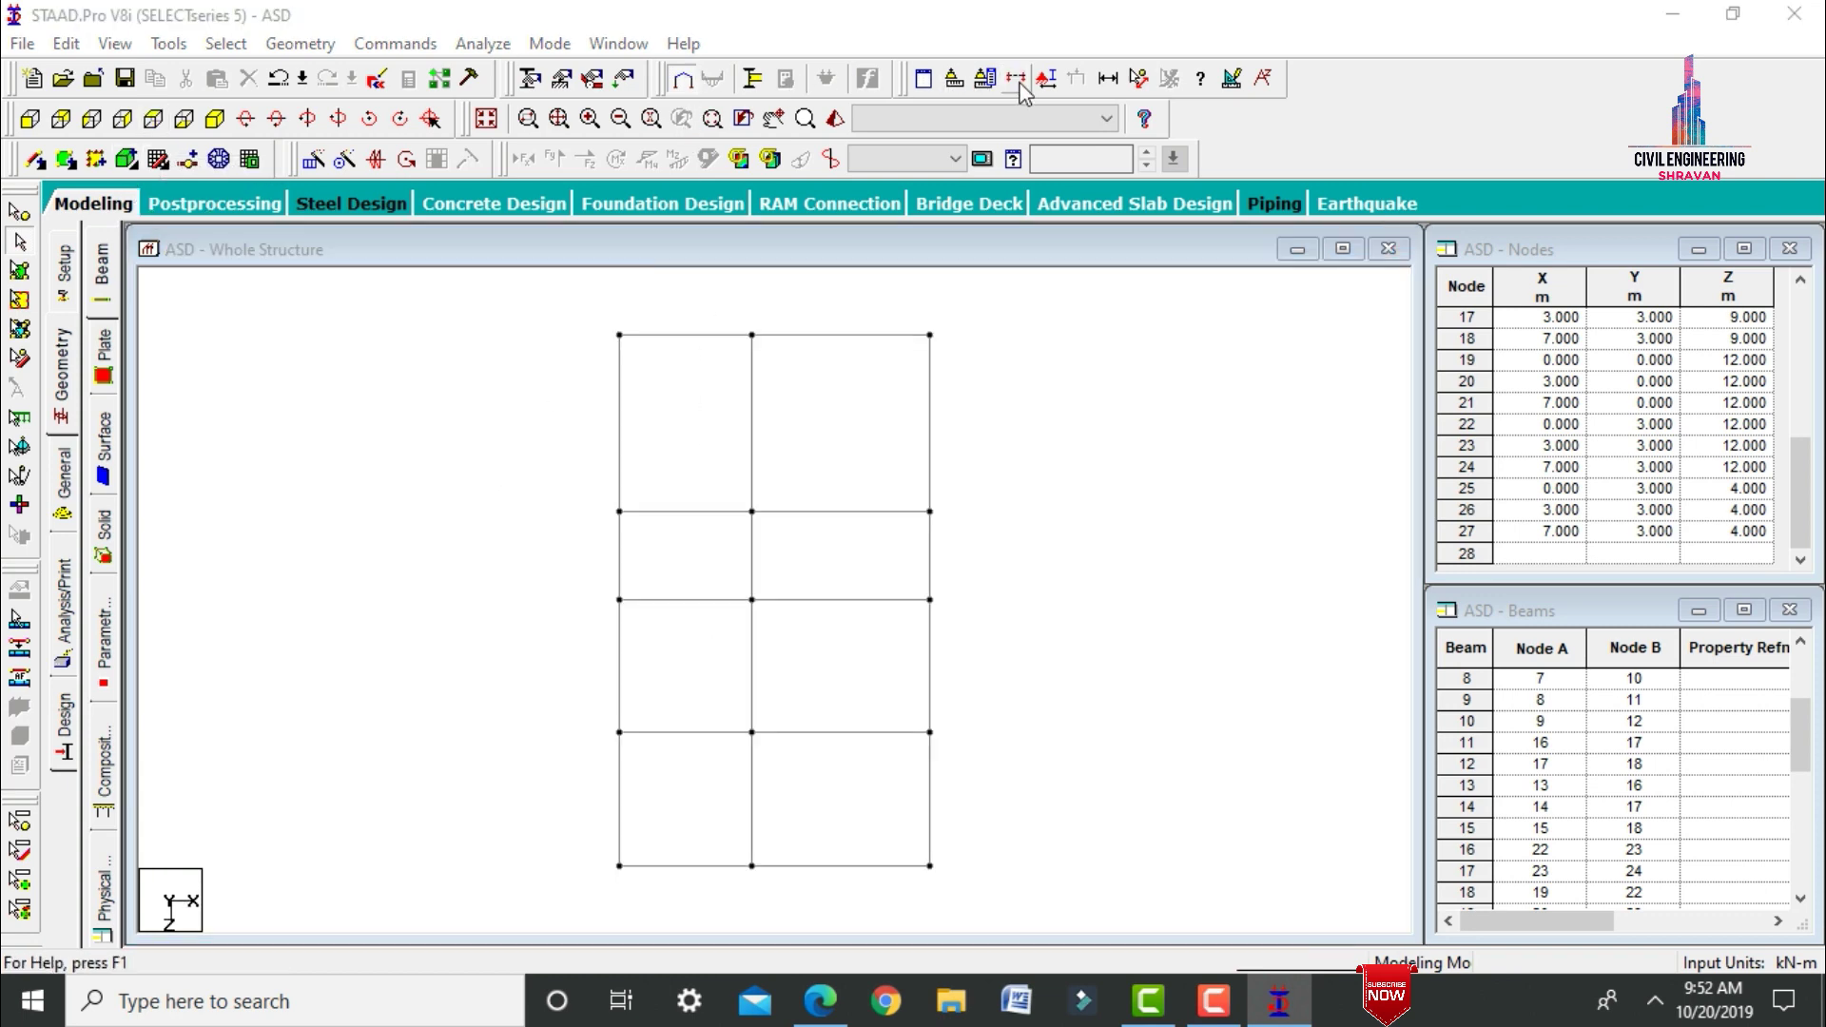
pyautogui.click(994, 344)
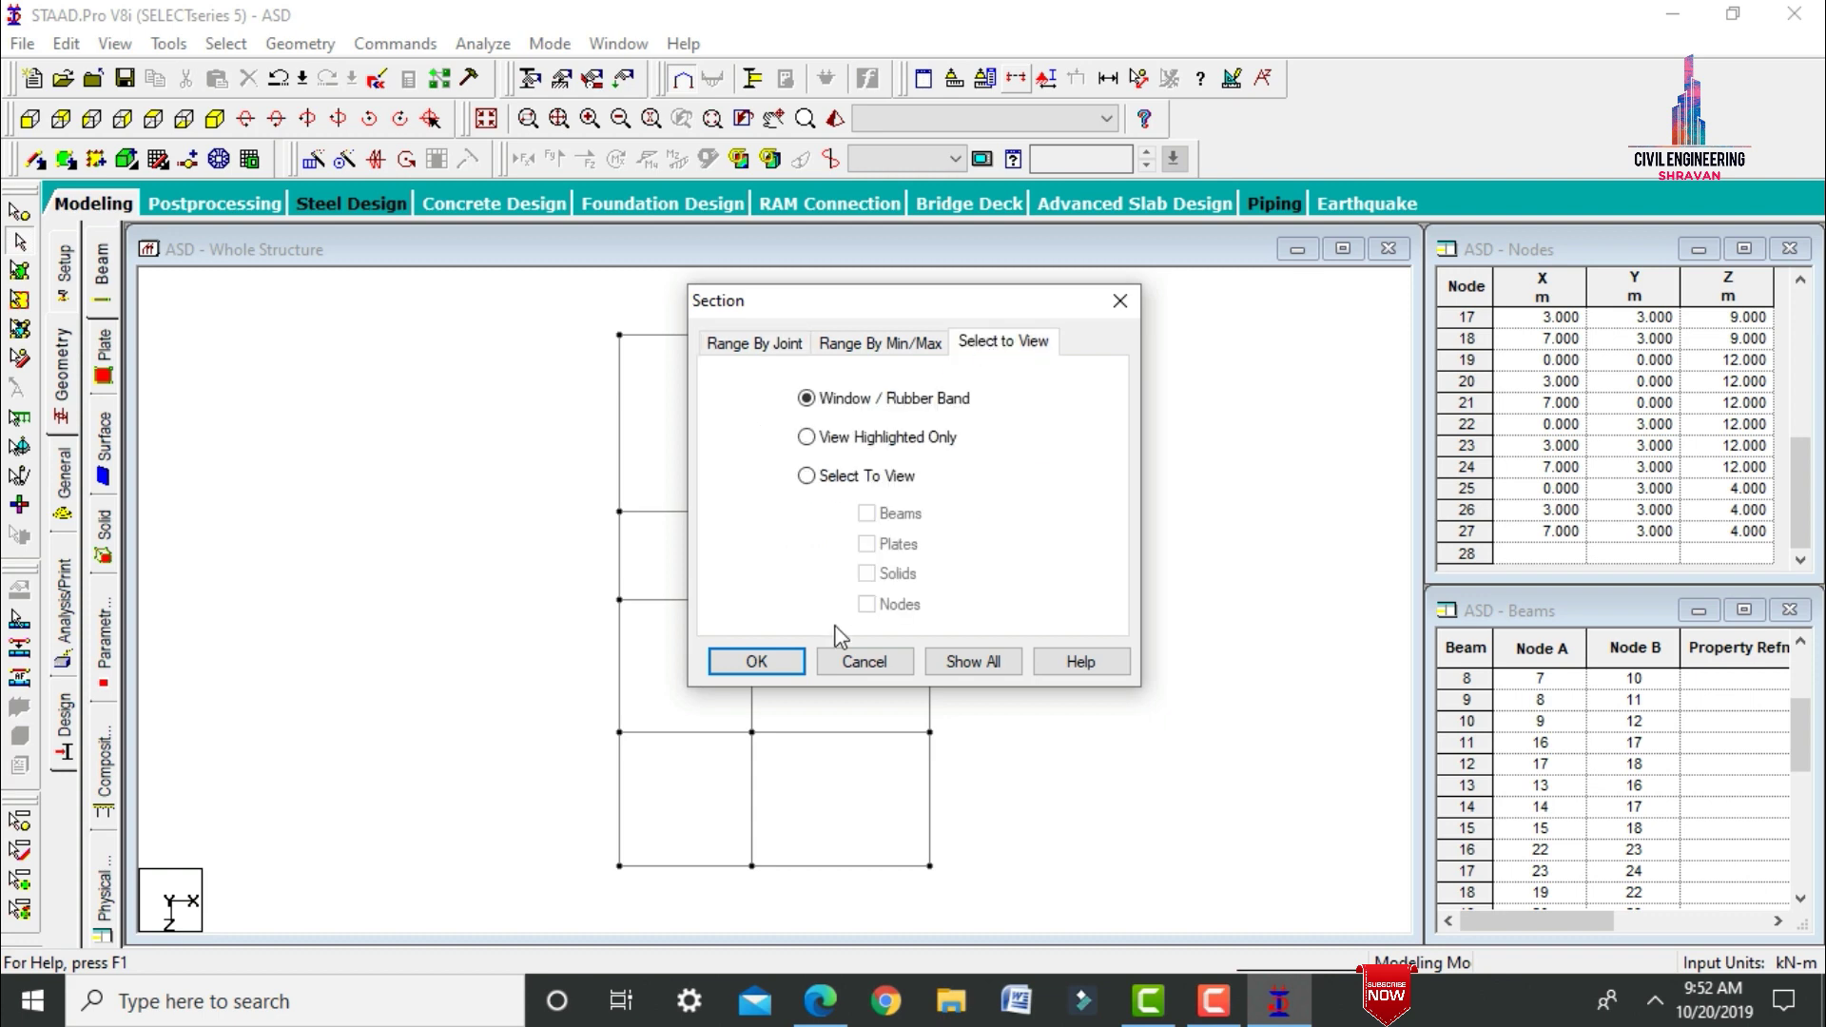
pyautogui.click(757, 658)
pyautogui.moveTo(580, 496); pyautogui.dragTo(787, 607)
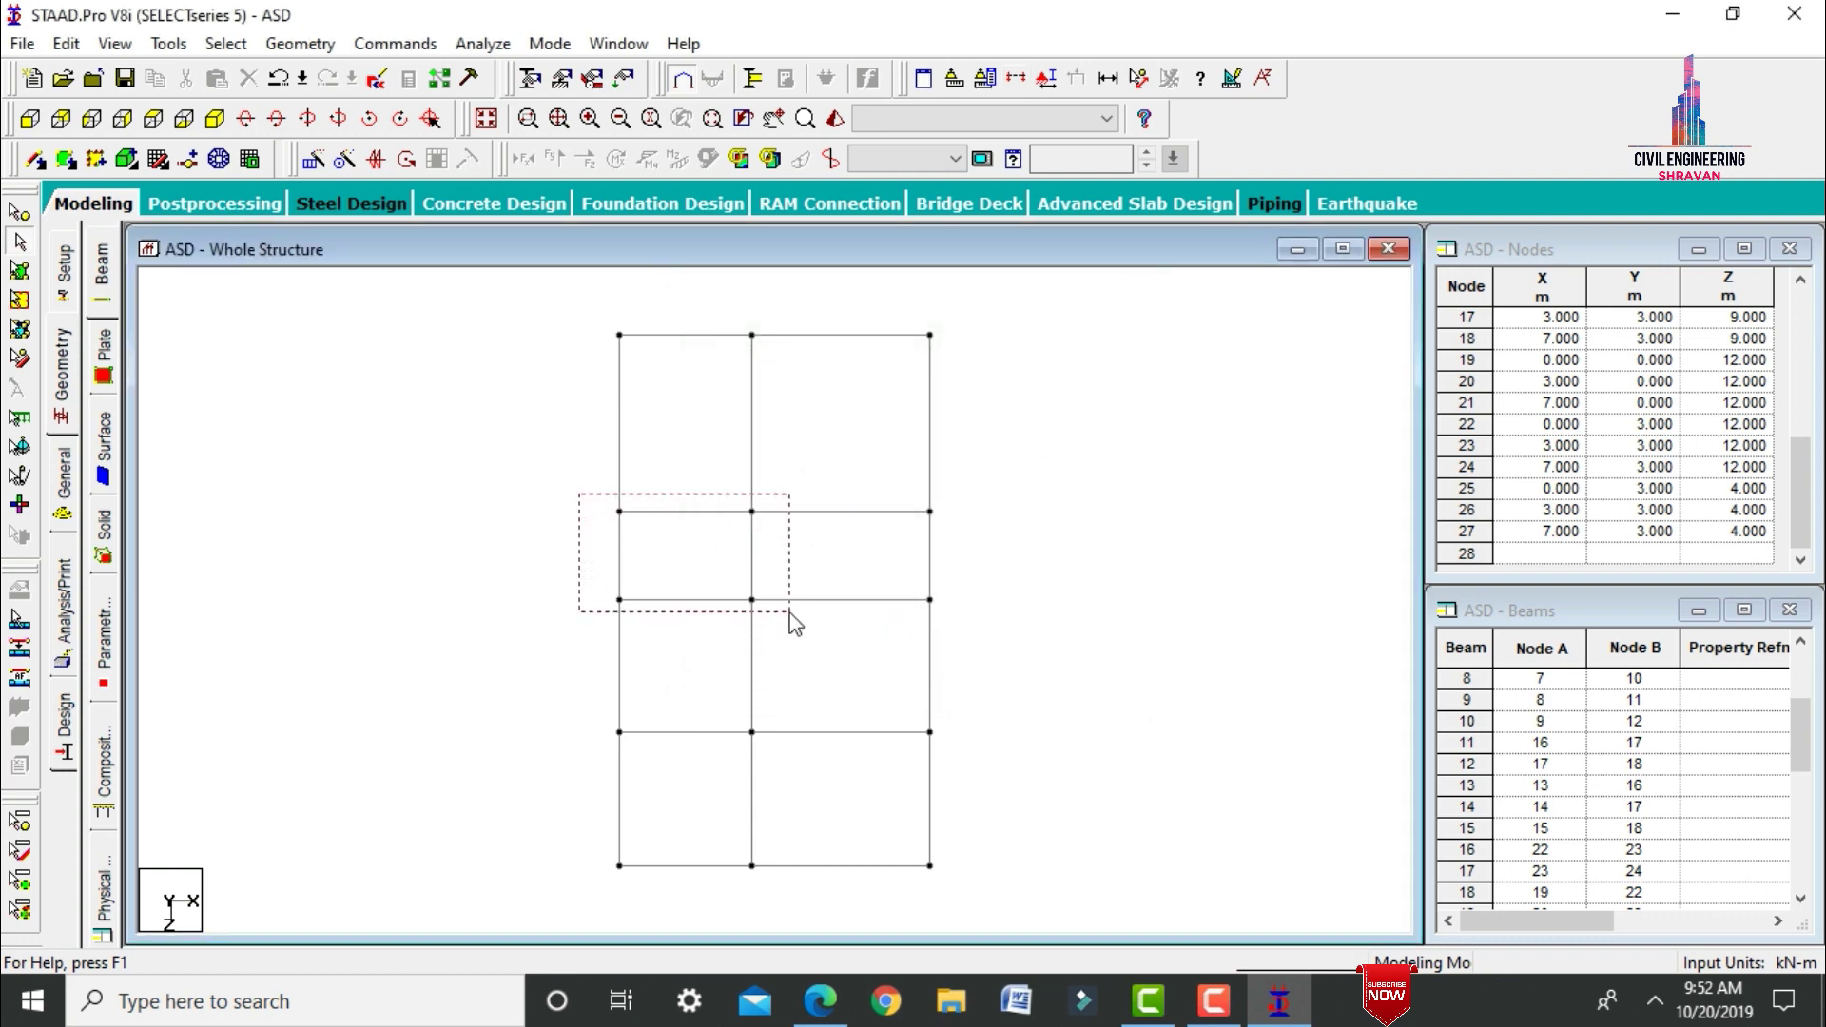
pyautogui.click(215, 117)
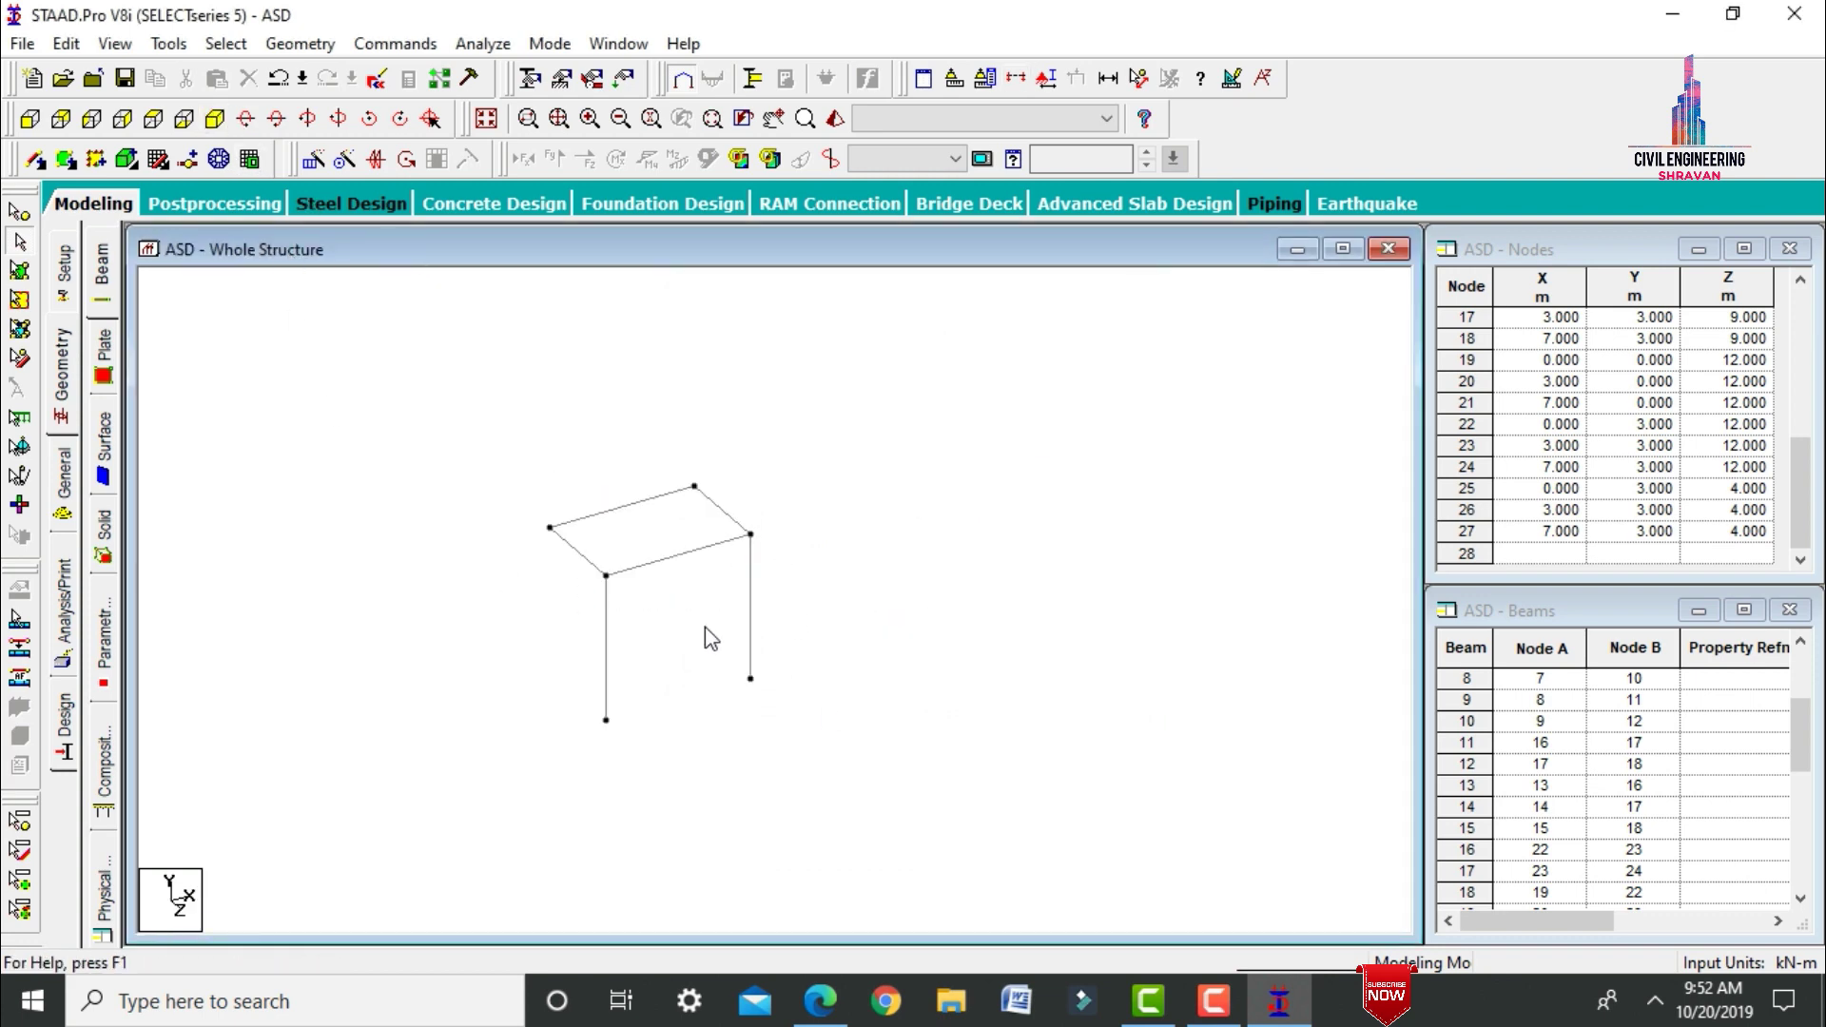
# Insert midpoint node 28 into vertical member 8.
pyautogui.click(588, 667)
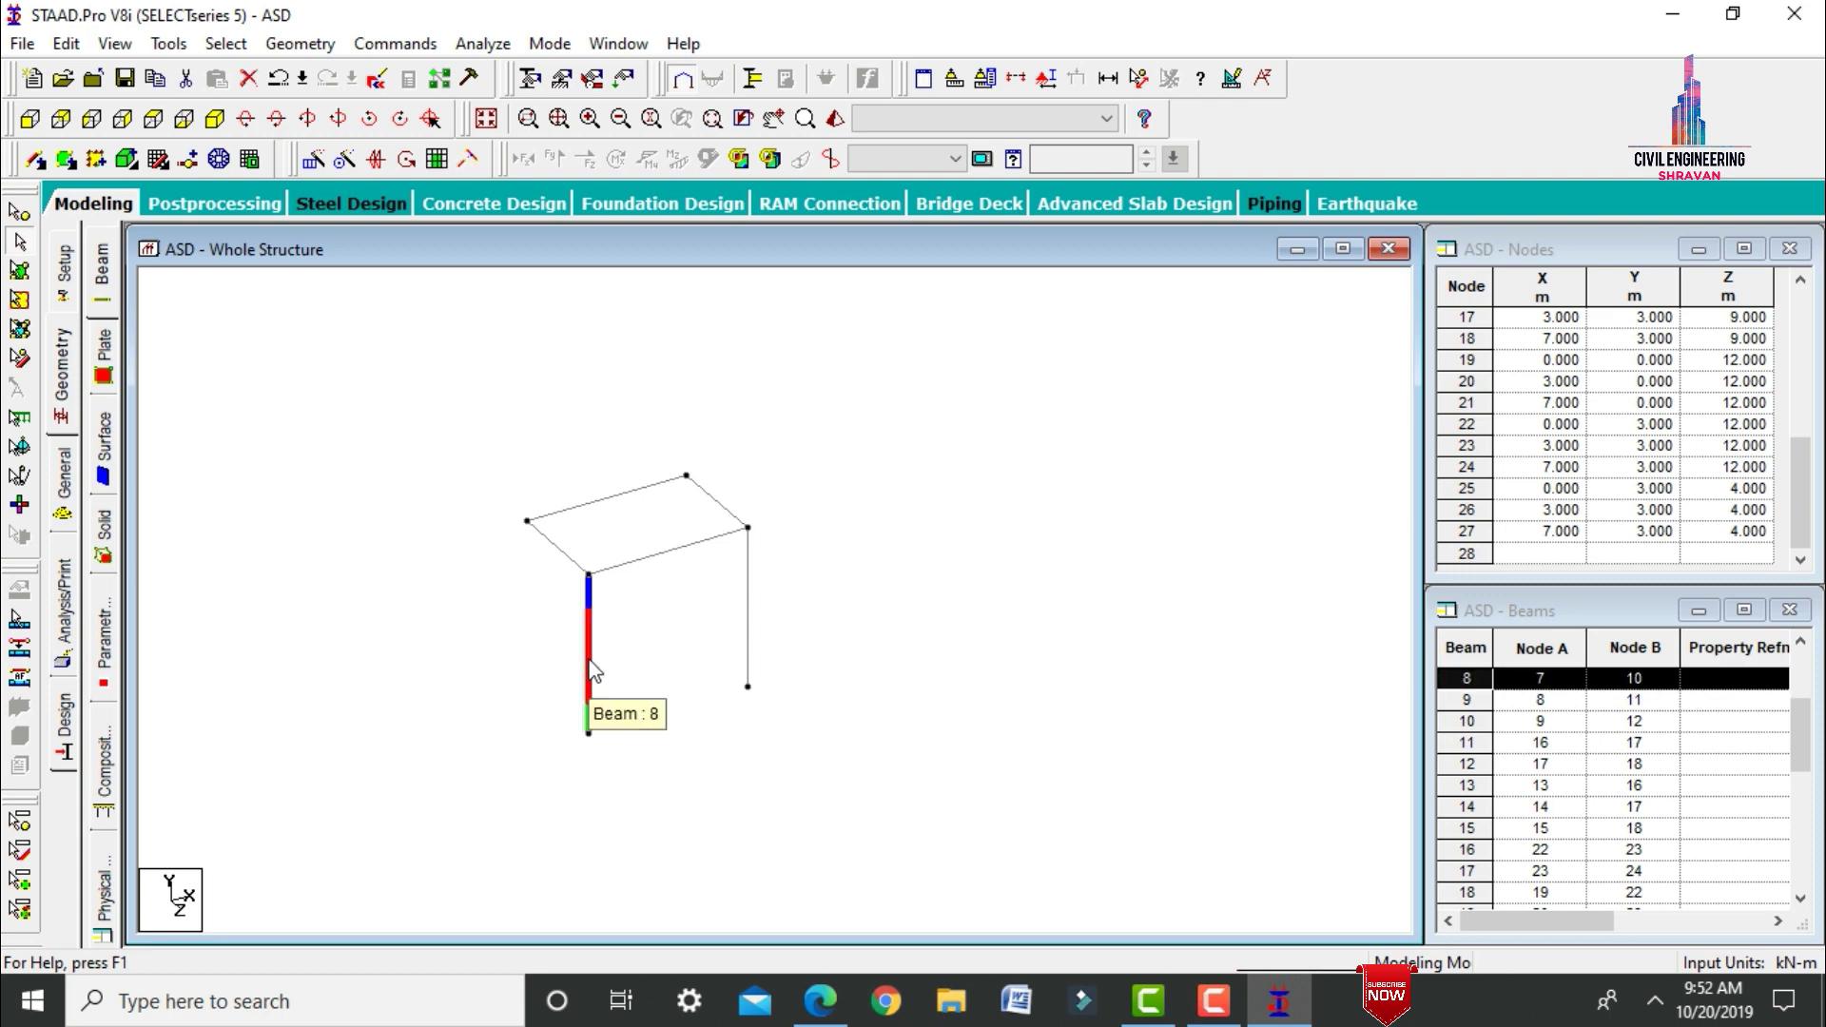
pyautogui.rightClick(591, 664)
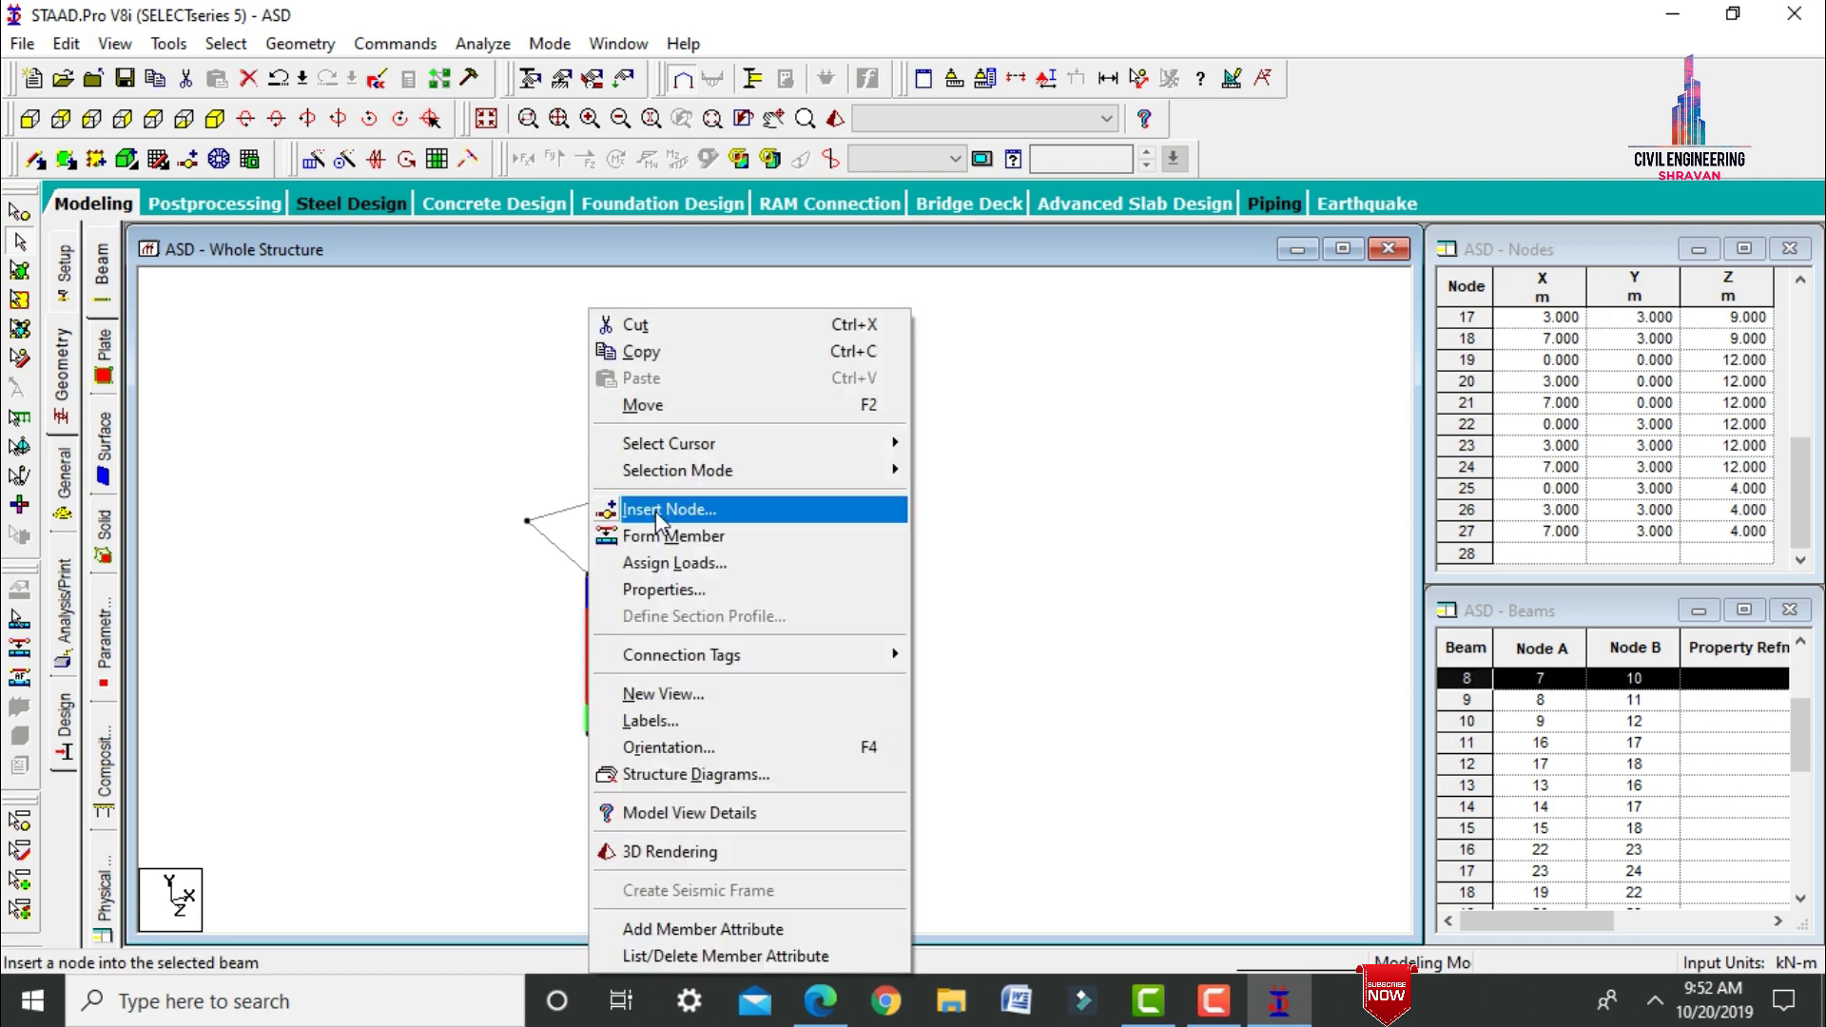
pyautogui.click(657, 512)
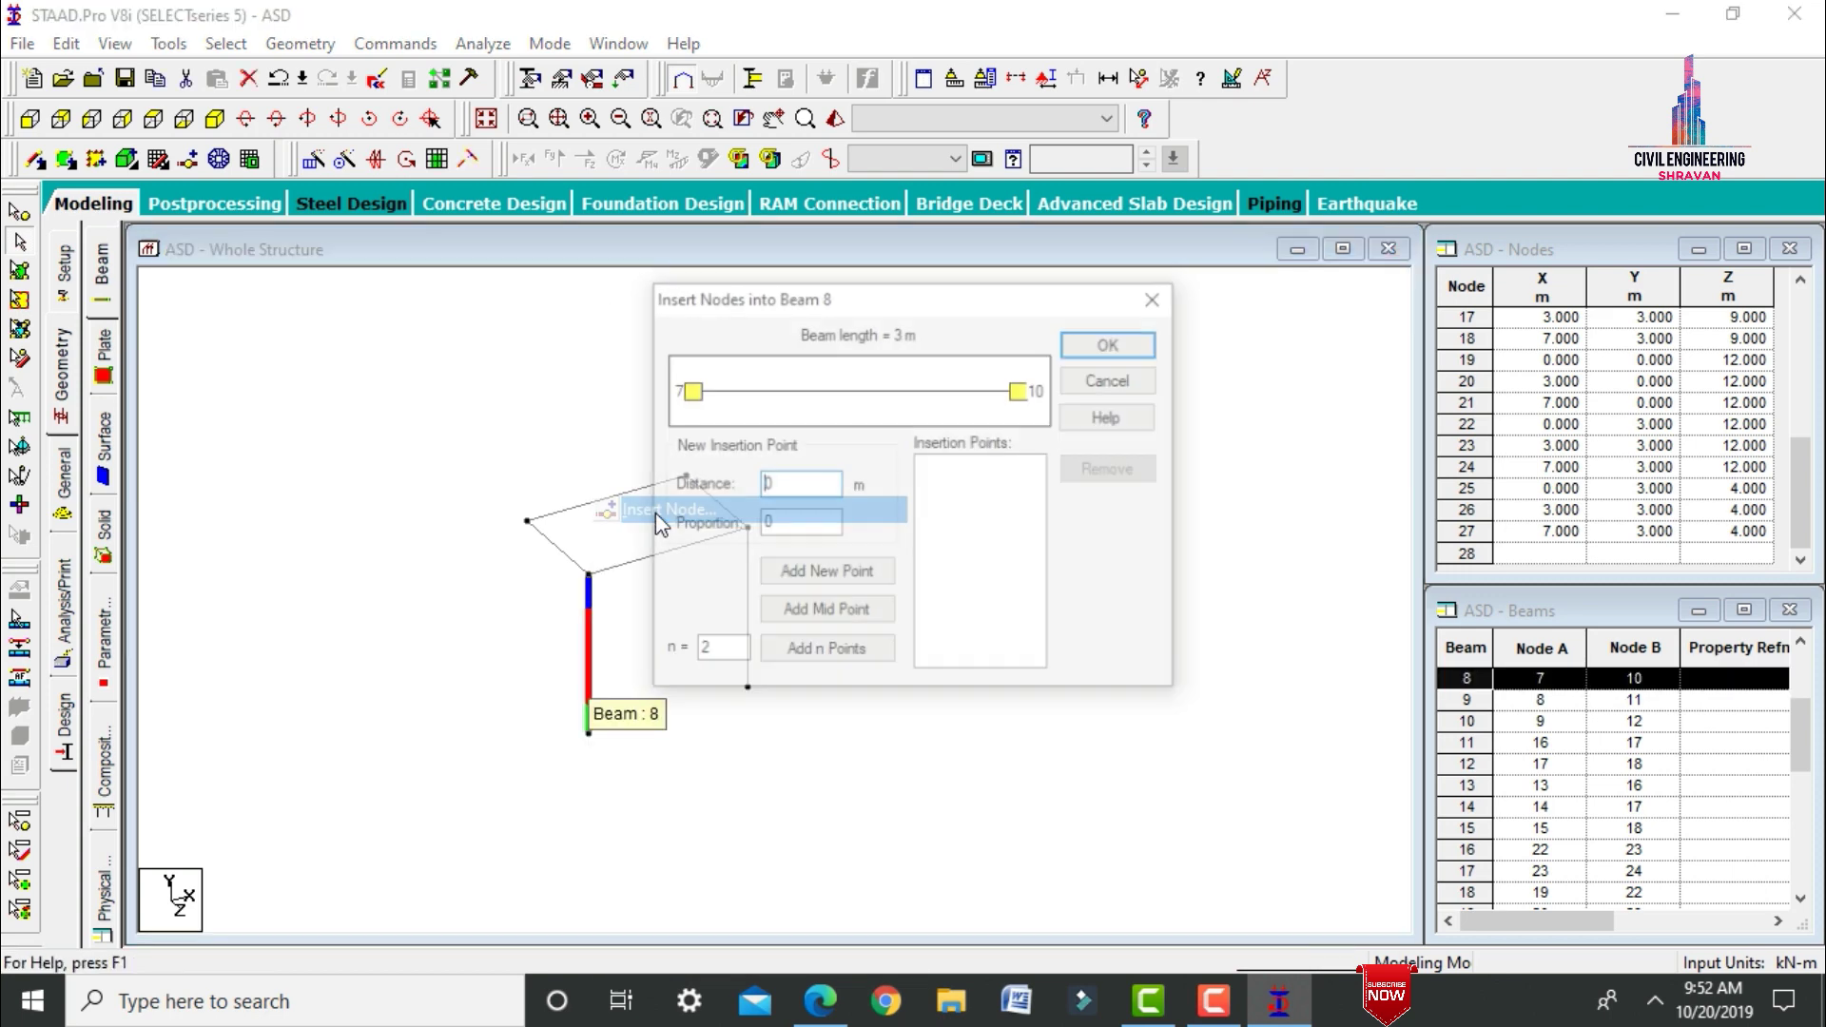
pyautogui.click(791, 612)
pyautogui.click(1105, 344)
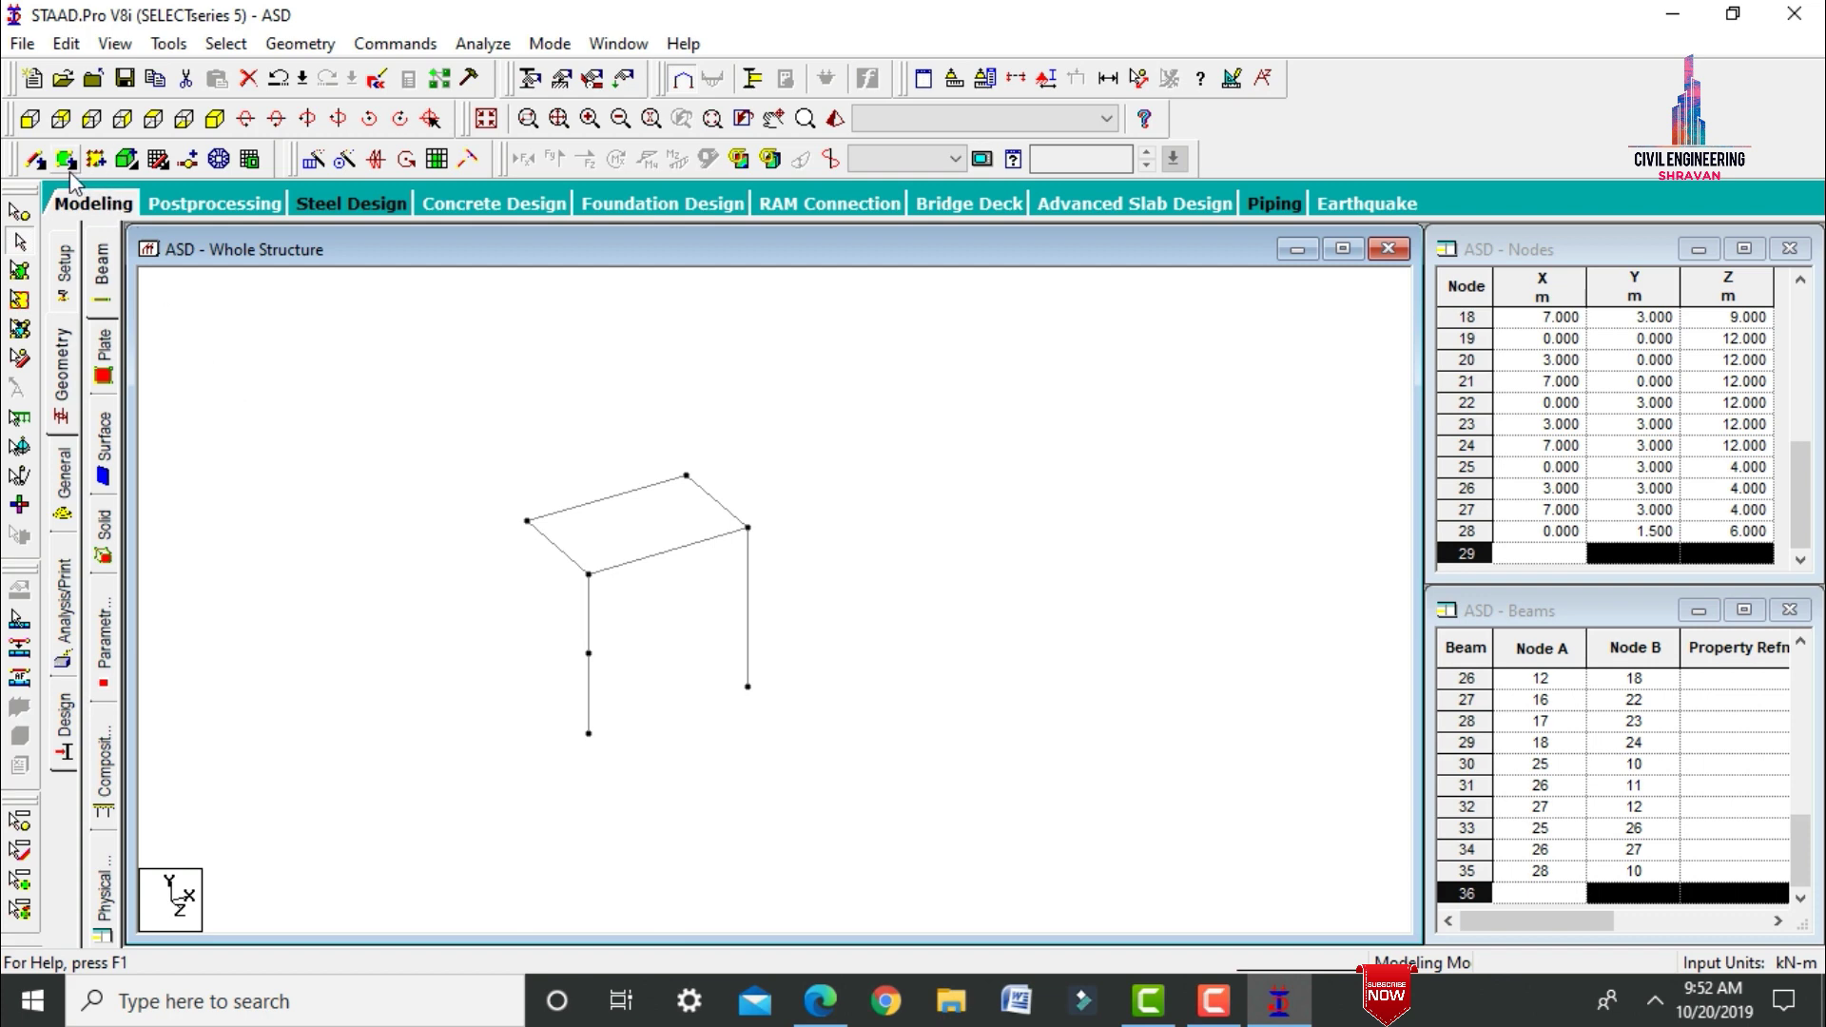
# Copy node 28 and paste it as node 29 at Z = 5 m.
pyautogui.click(19, 211)
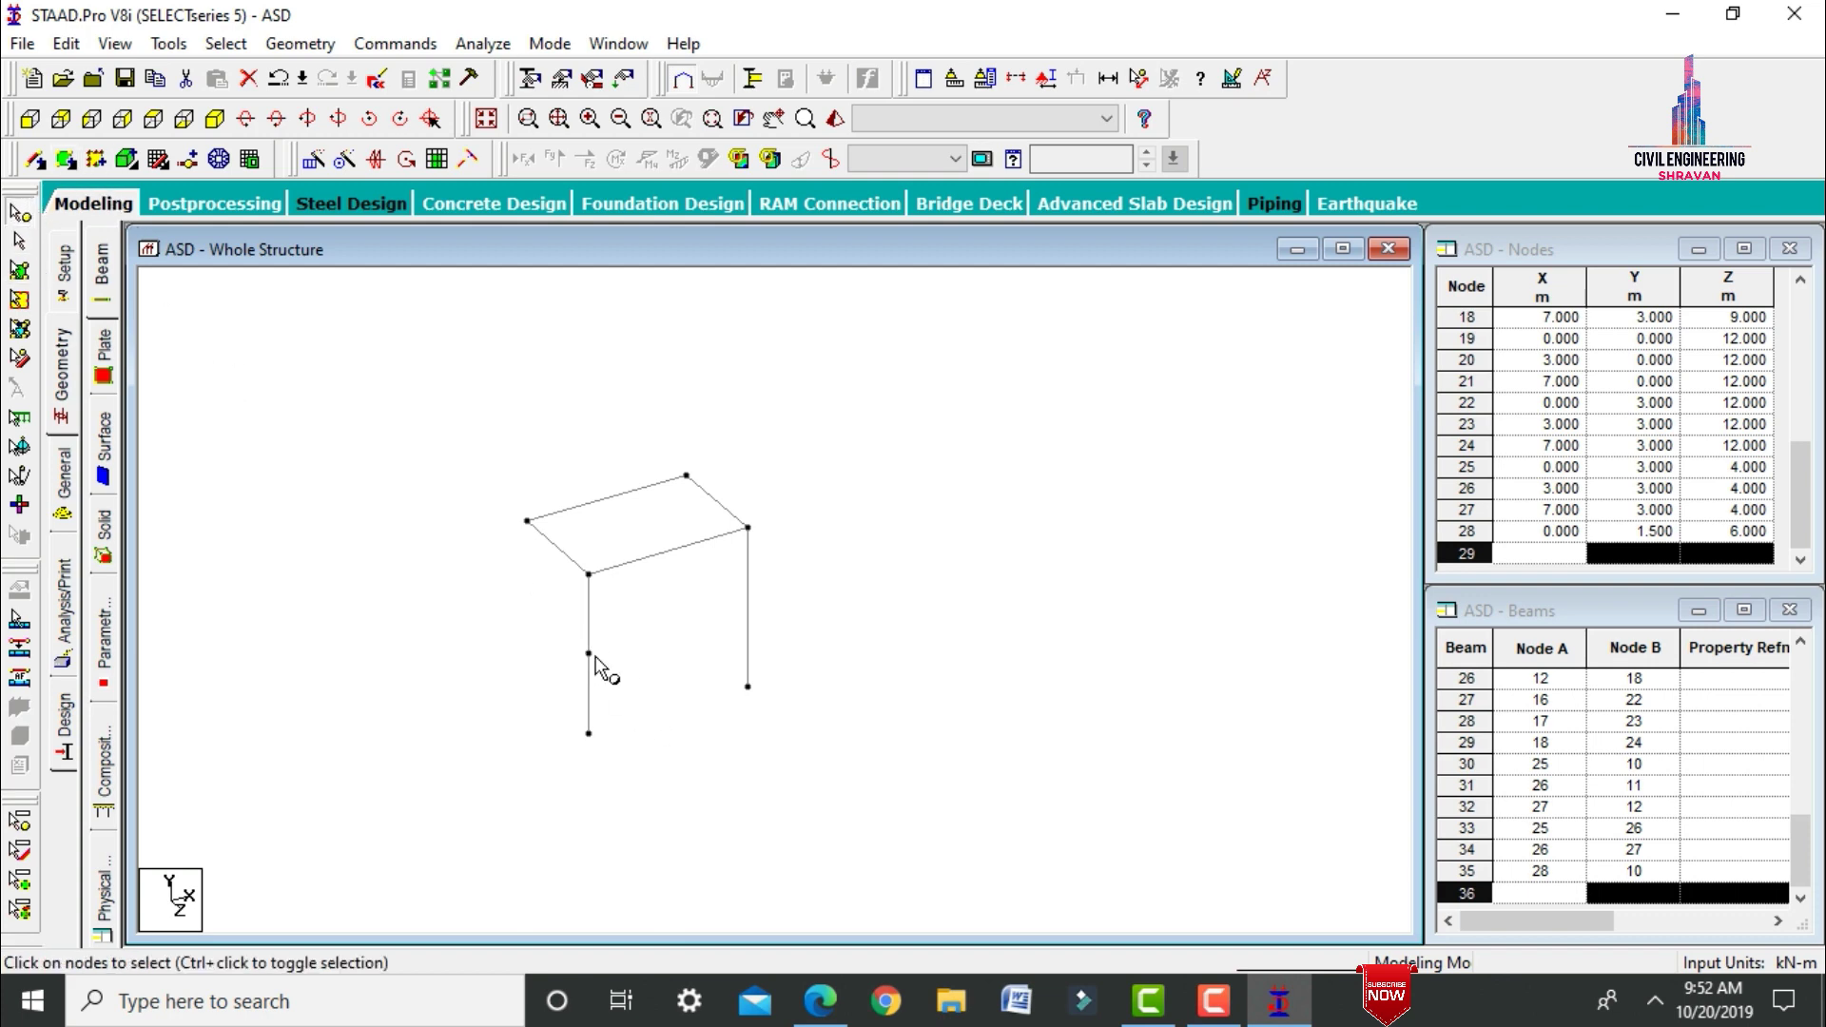
pyautogui.click(592, 655)
pyautogui.rightClick(594, 658)
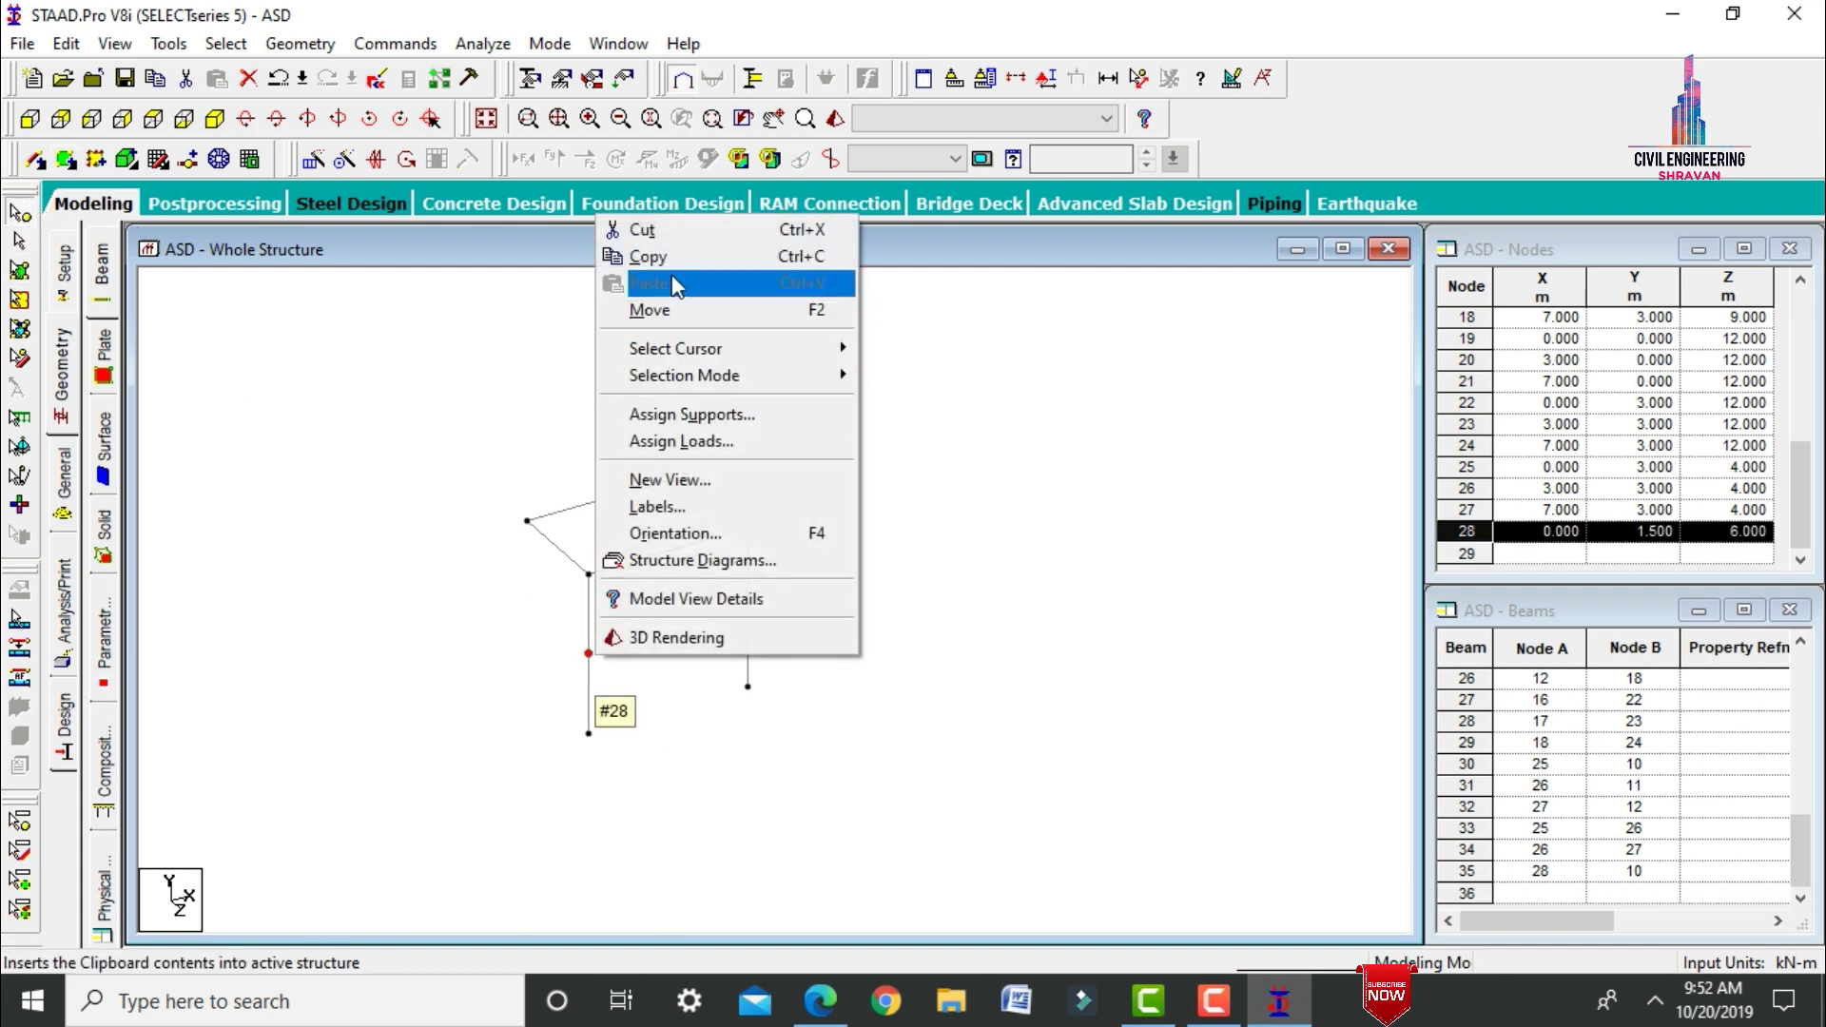
pyautogui.click(648, 257)
pyautogui.rightClick(845, 421)
pyautogui.click(885, 493)
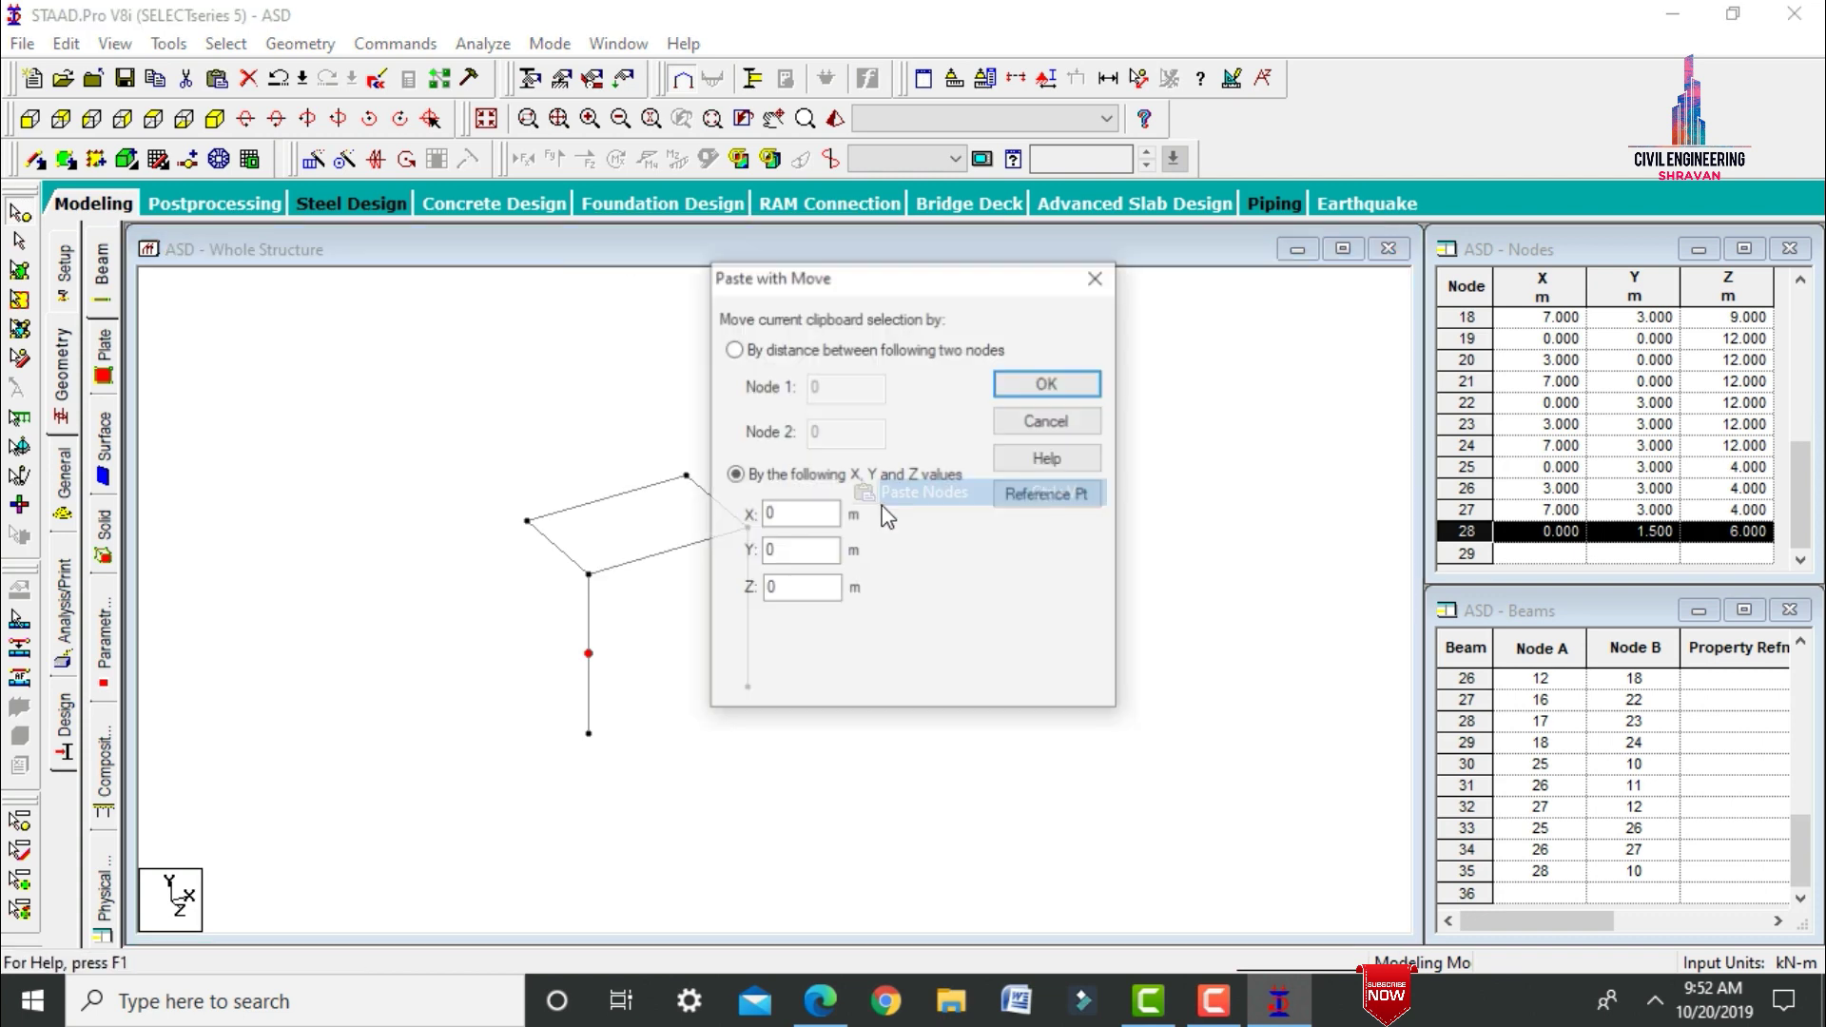
pyautogui.press('Tab')
pyautogui.press('Tab')
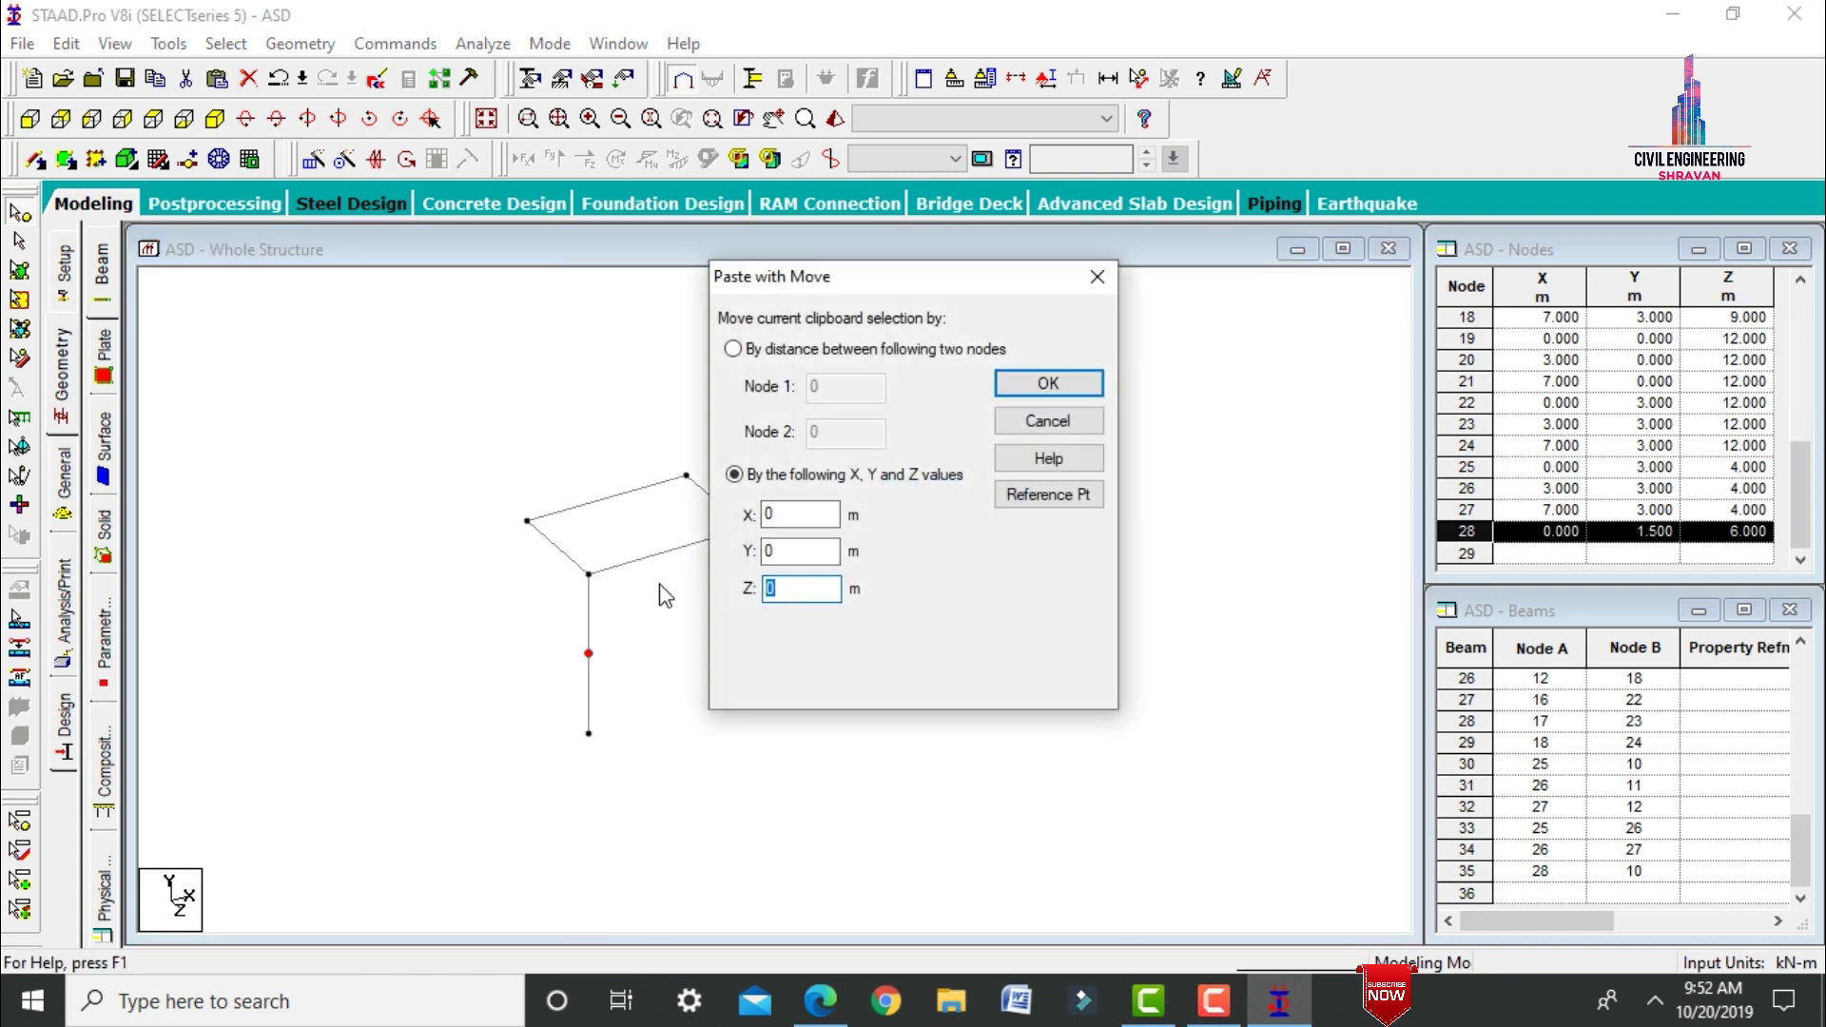
pyautogui.press('Return')
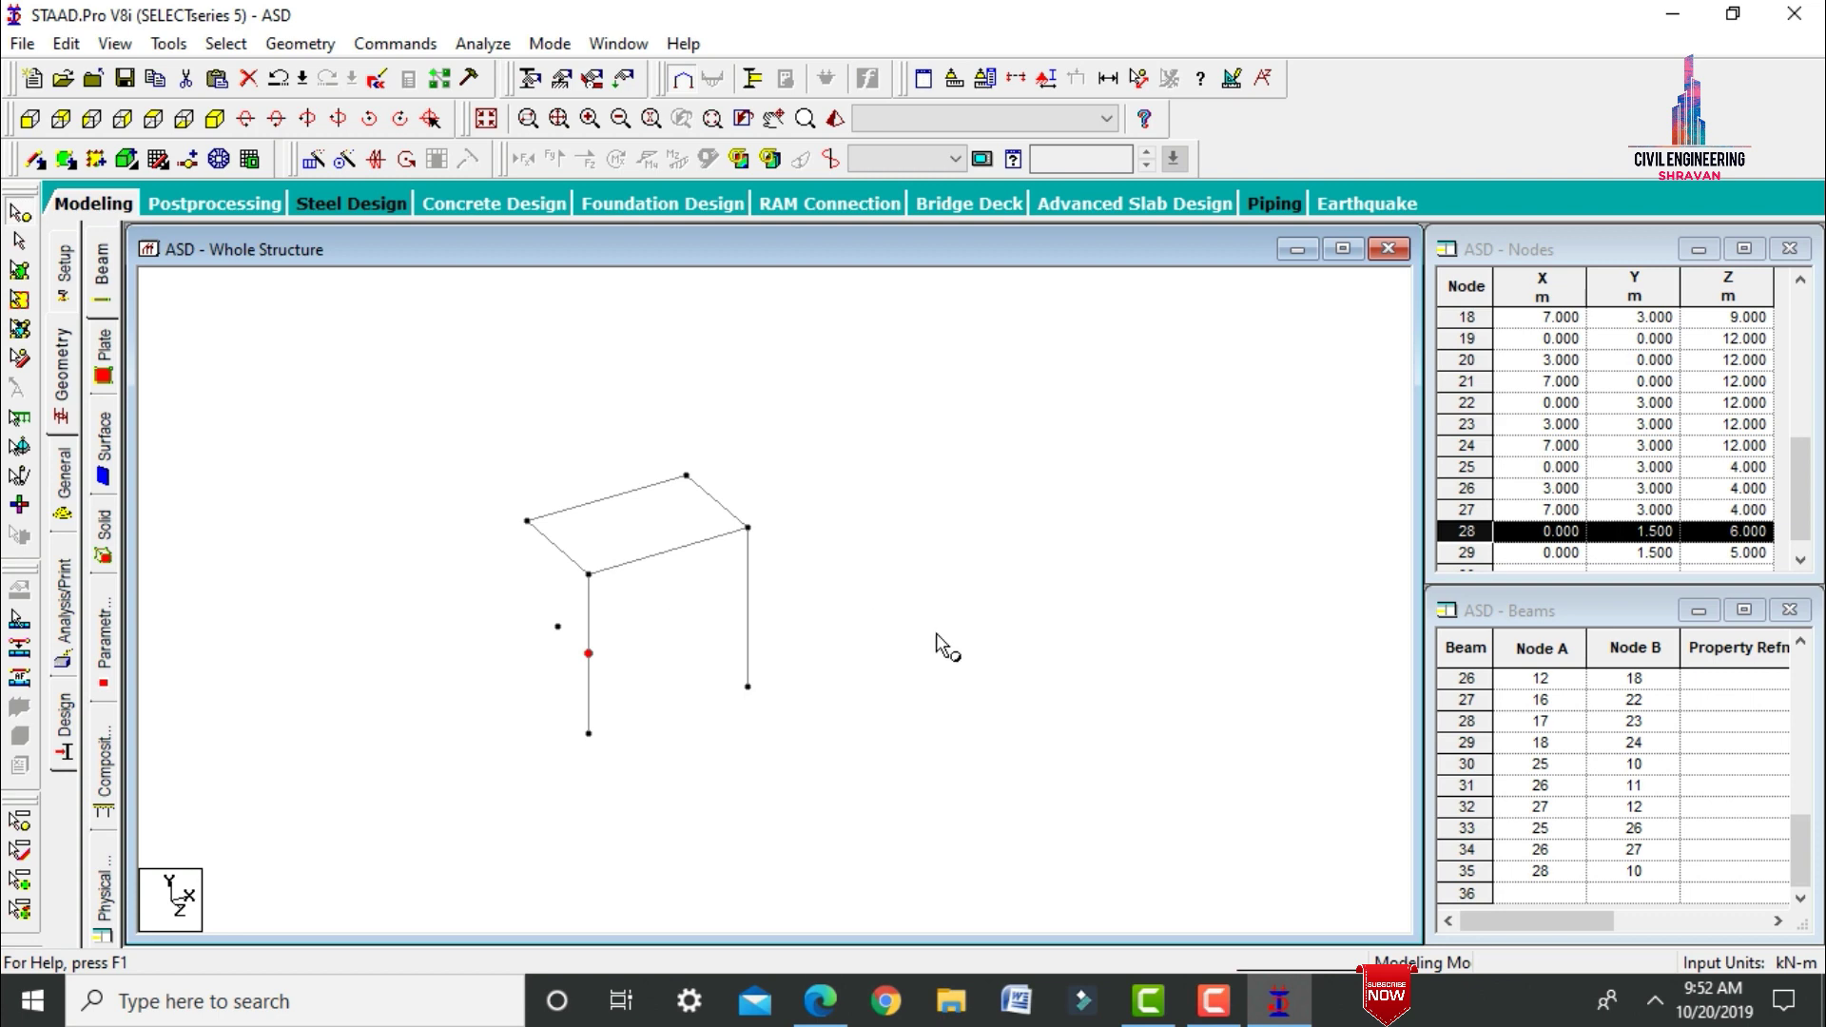
# Paste node 28 again with a Z offset of -2, creating node 30 at Z = 4 m.
pyautogui.rightClick(1158, 487)
pyautogui.click(1237, 559)
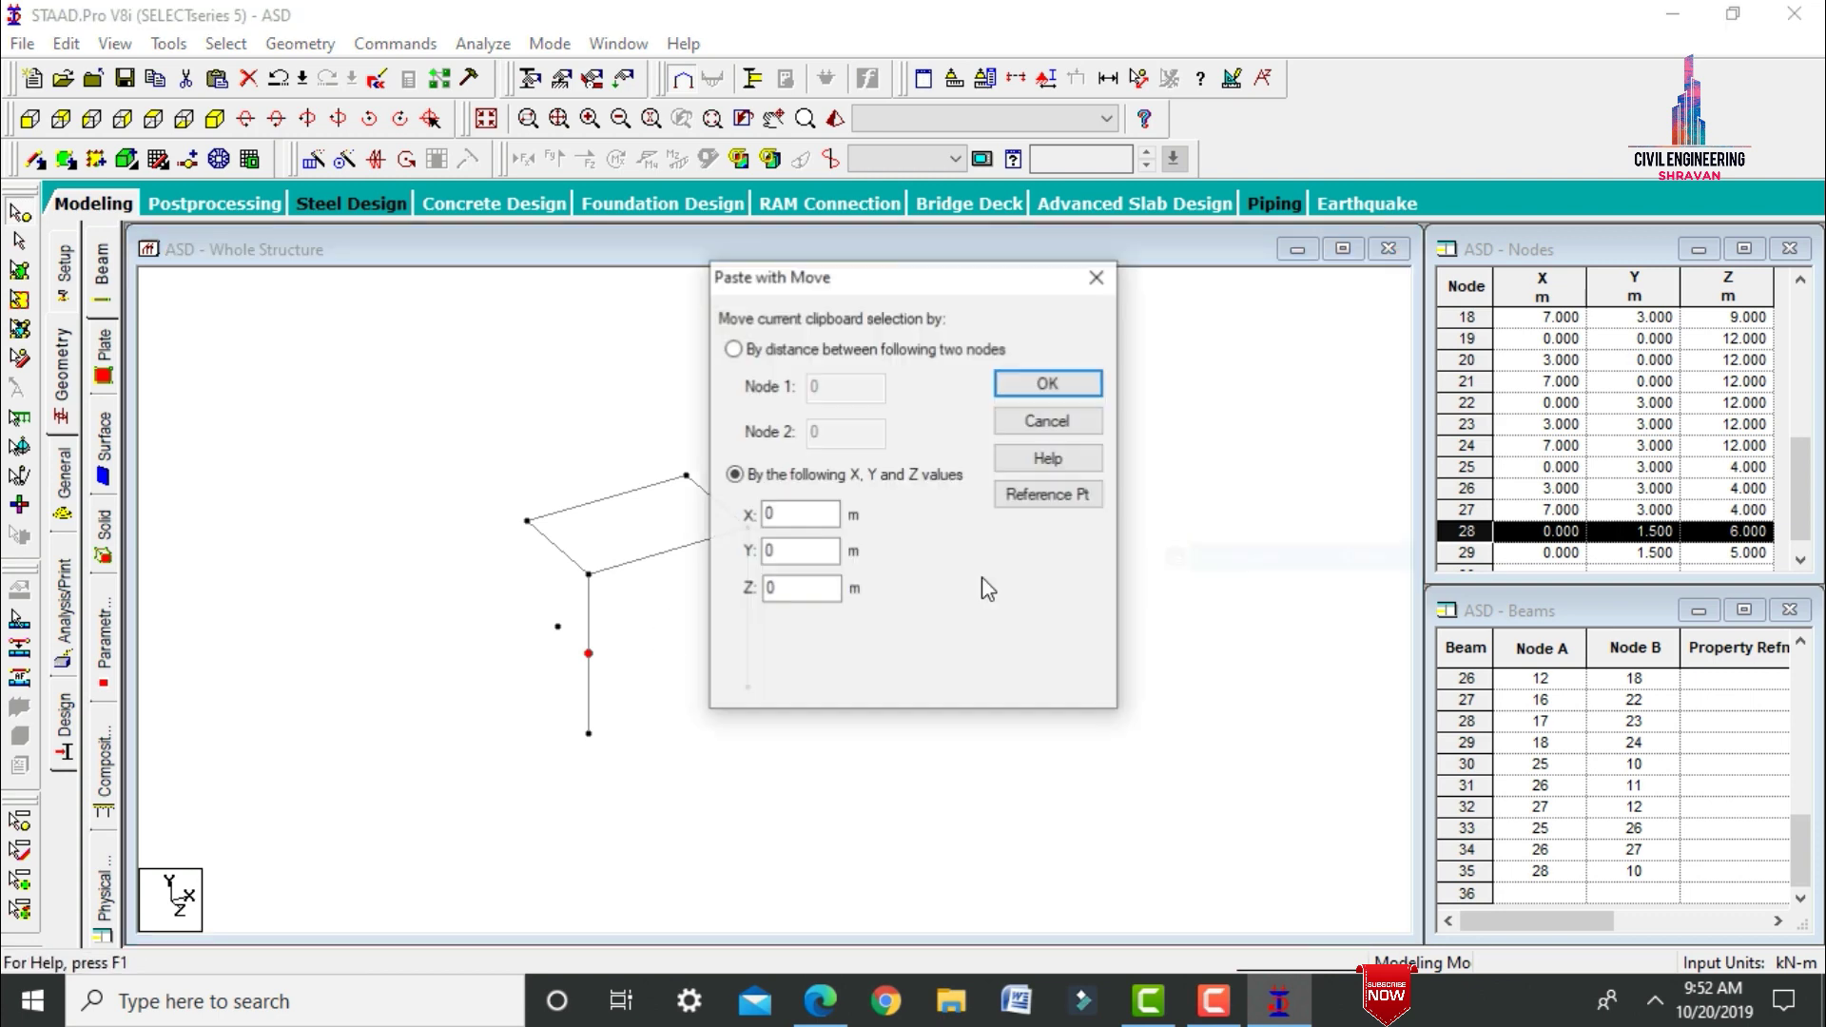
pyautogui.click(804, 588)
pyautogui.press('BackSpace')
pyautogui.write('-2')
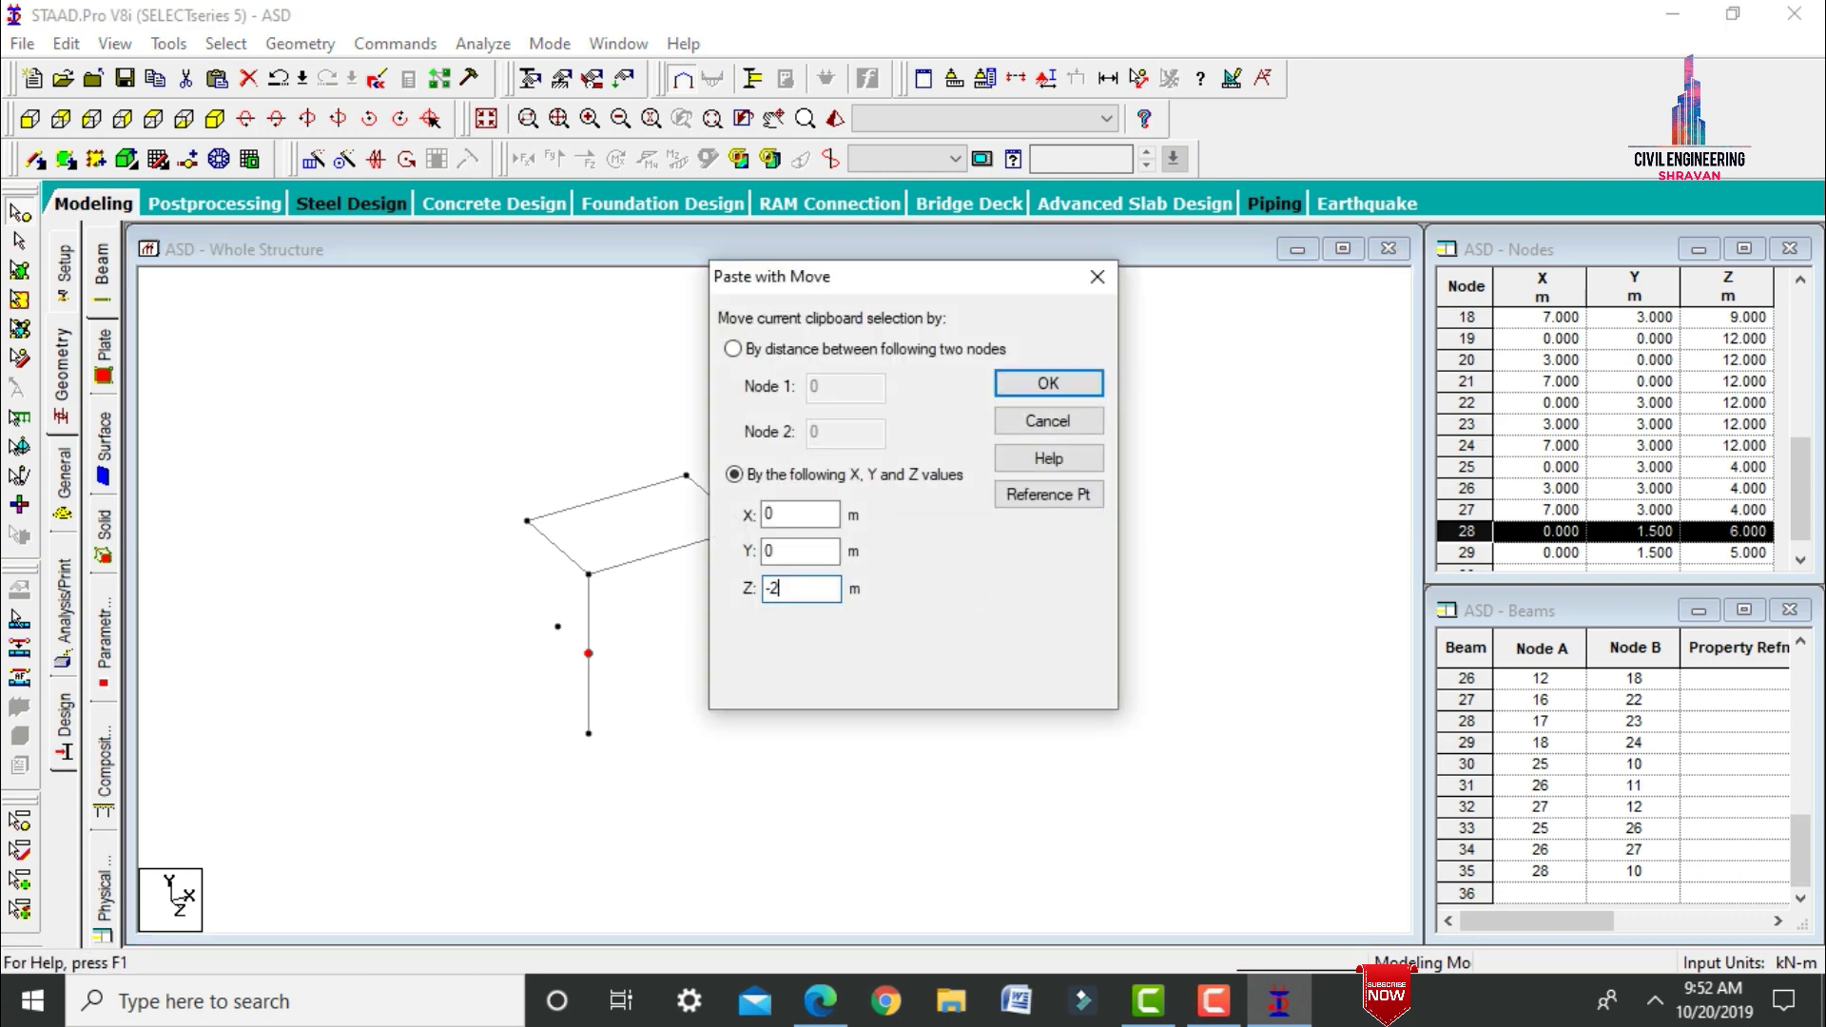
pyautogui.press('Return')
# Copy nodes 28–30 and paste them 0.75 m along X.
pyautogui.keyDown('ctrl'); pyautogui.click(527, 600); pyautogui.keyUp('ctrl')
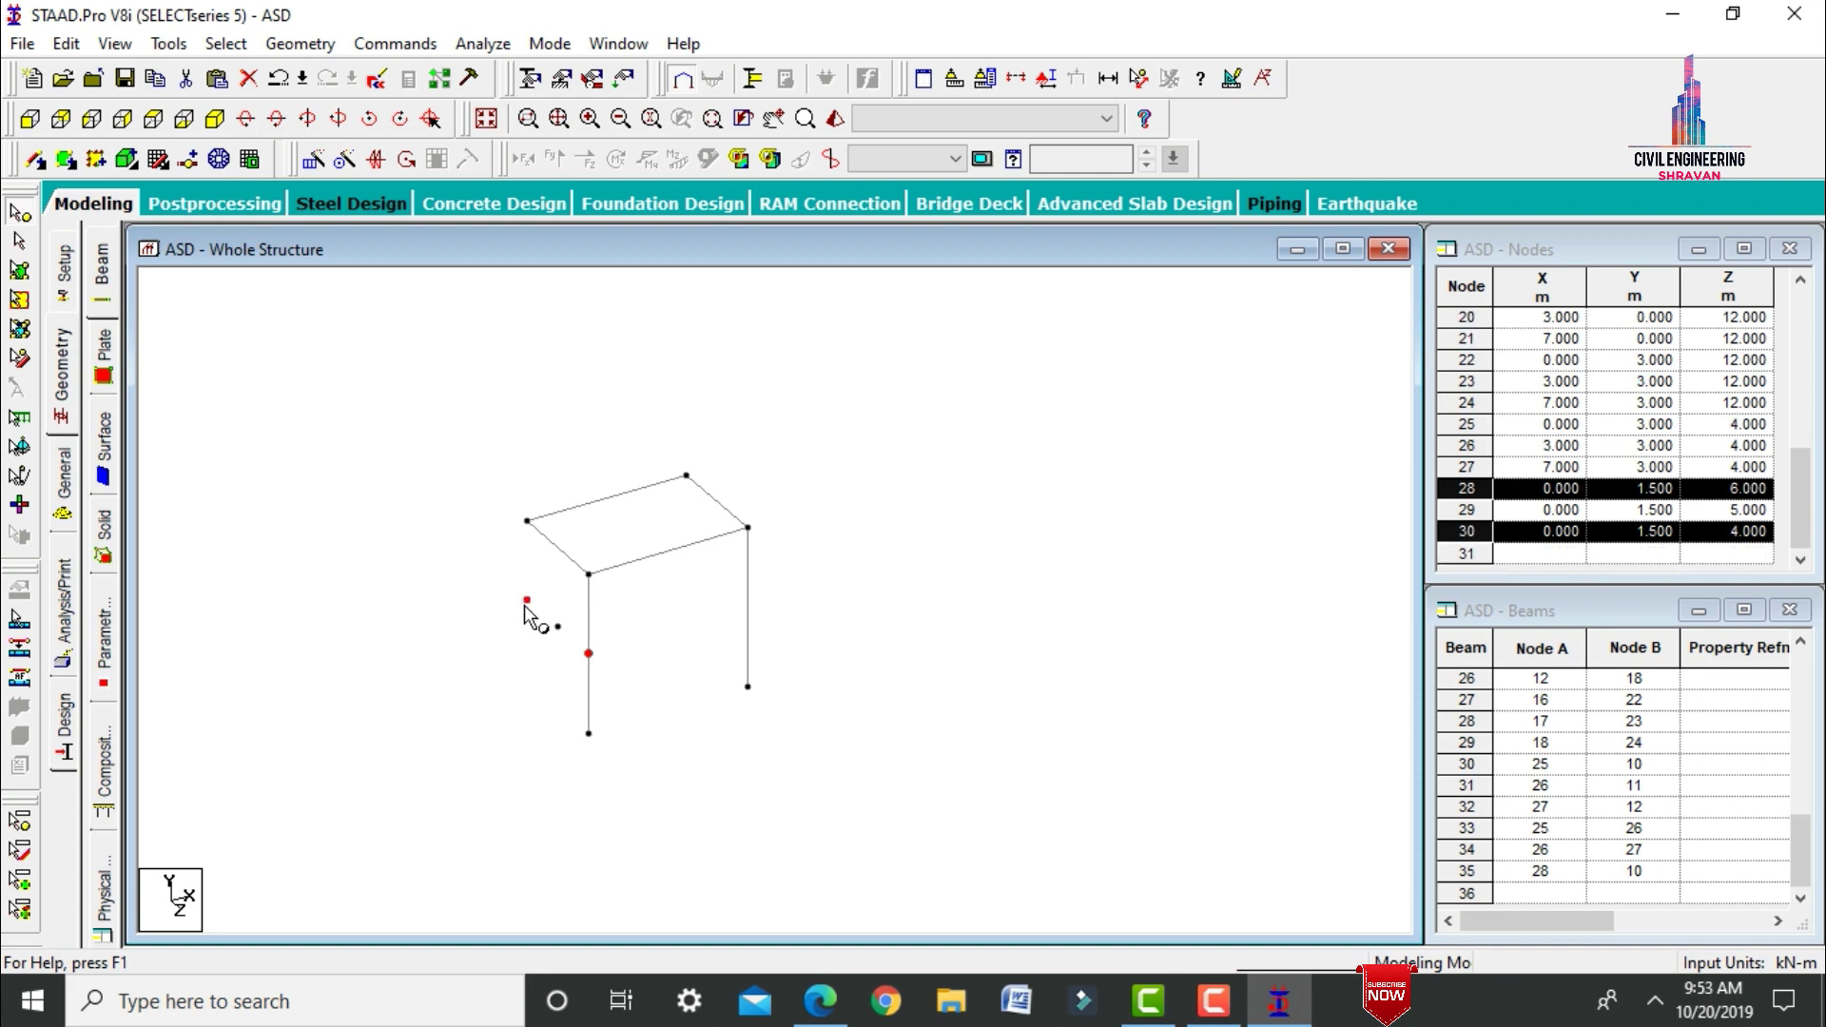
pyautogui.keyDown('ctrl'); pyautogui.click(558, 627); pyautogui.keyUp('ctrl')
pyautogui.rightClick(556, 636)
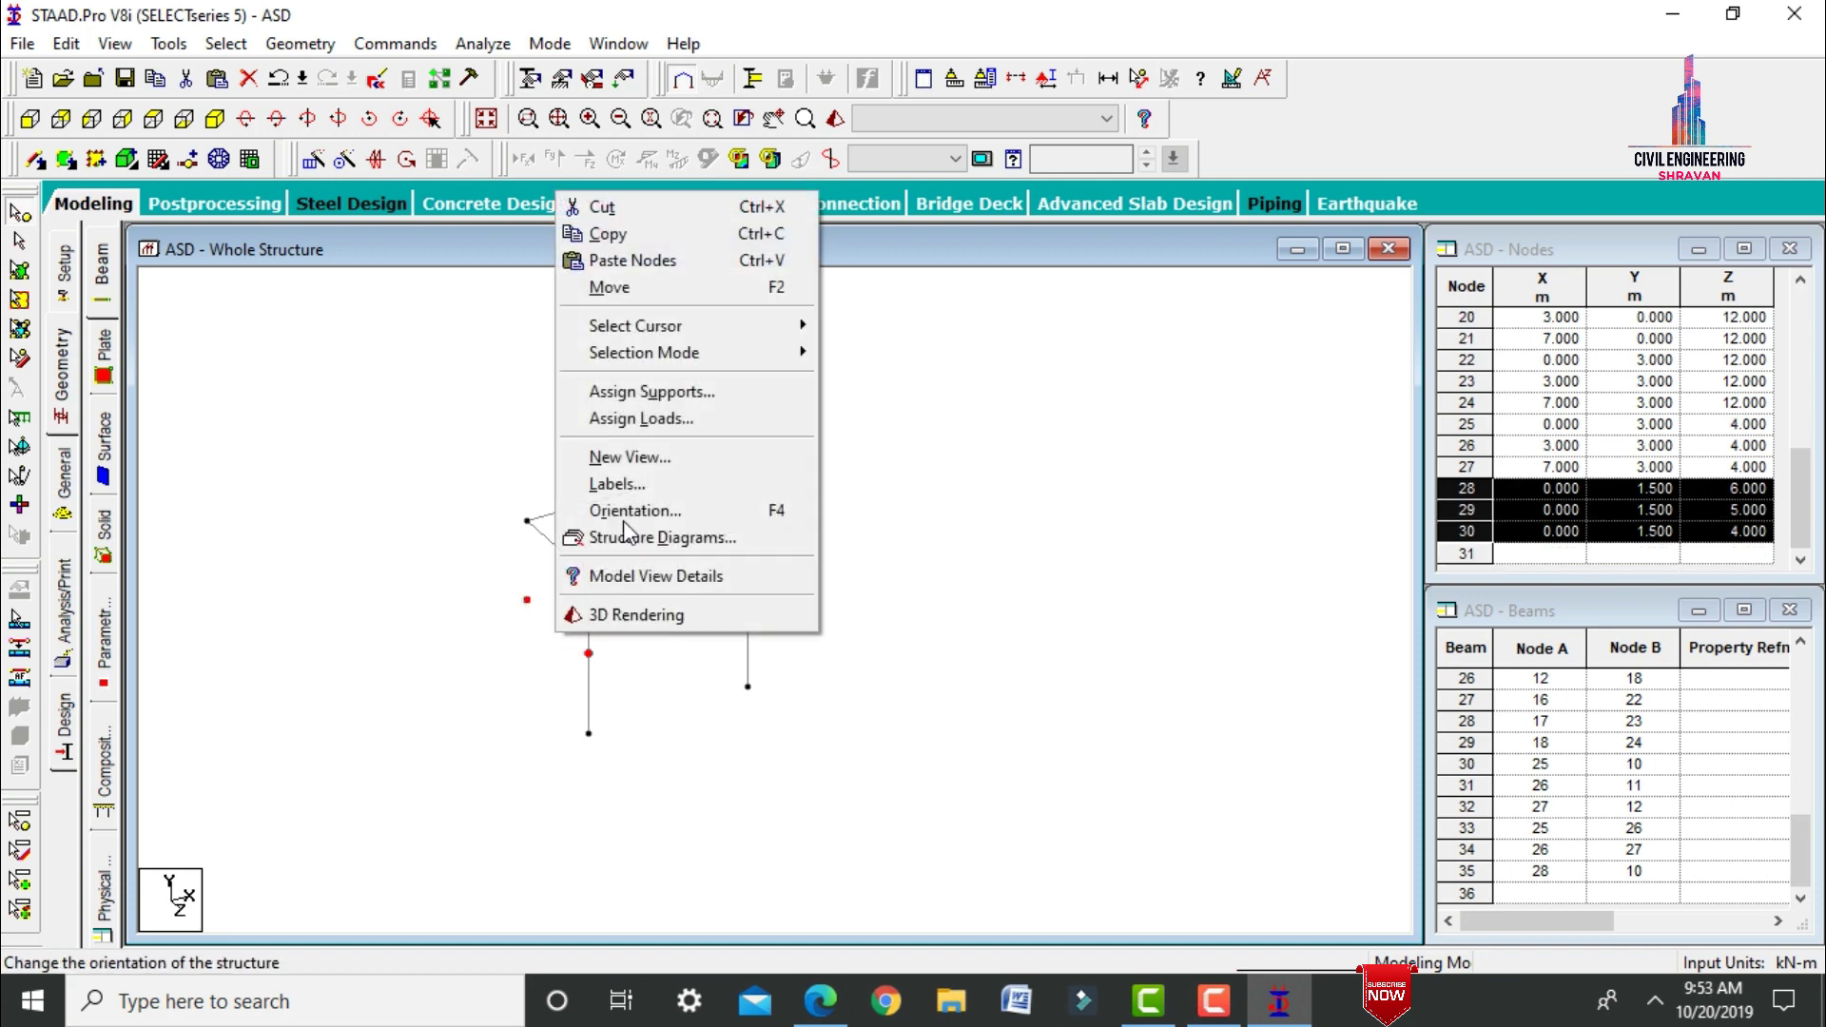
pyautogui.click(609, 203)
pyautogui.rightClick(692, 319)
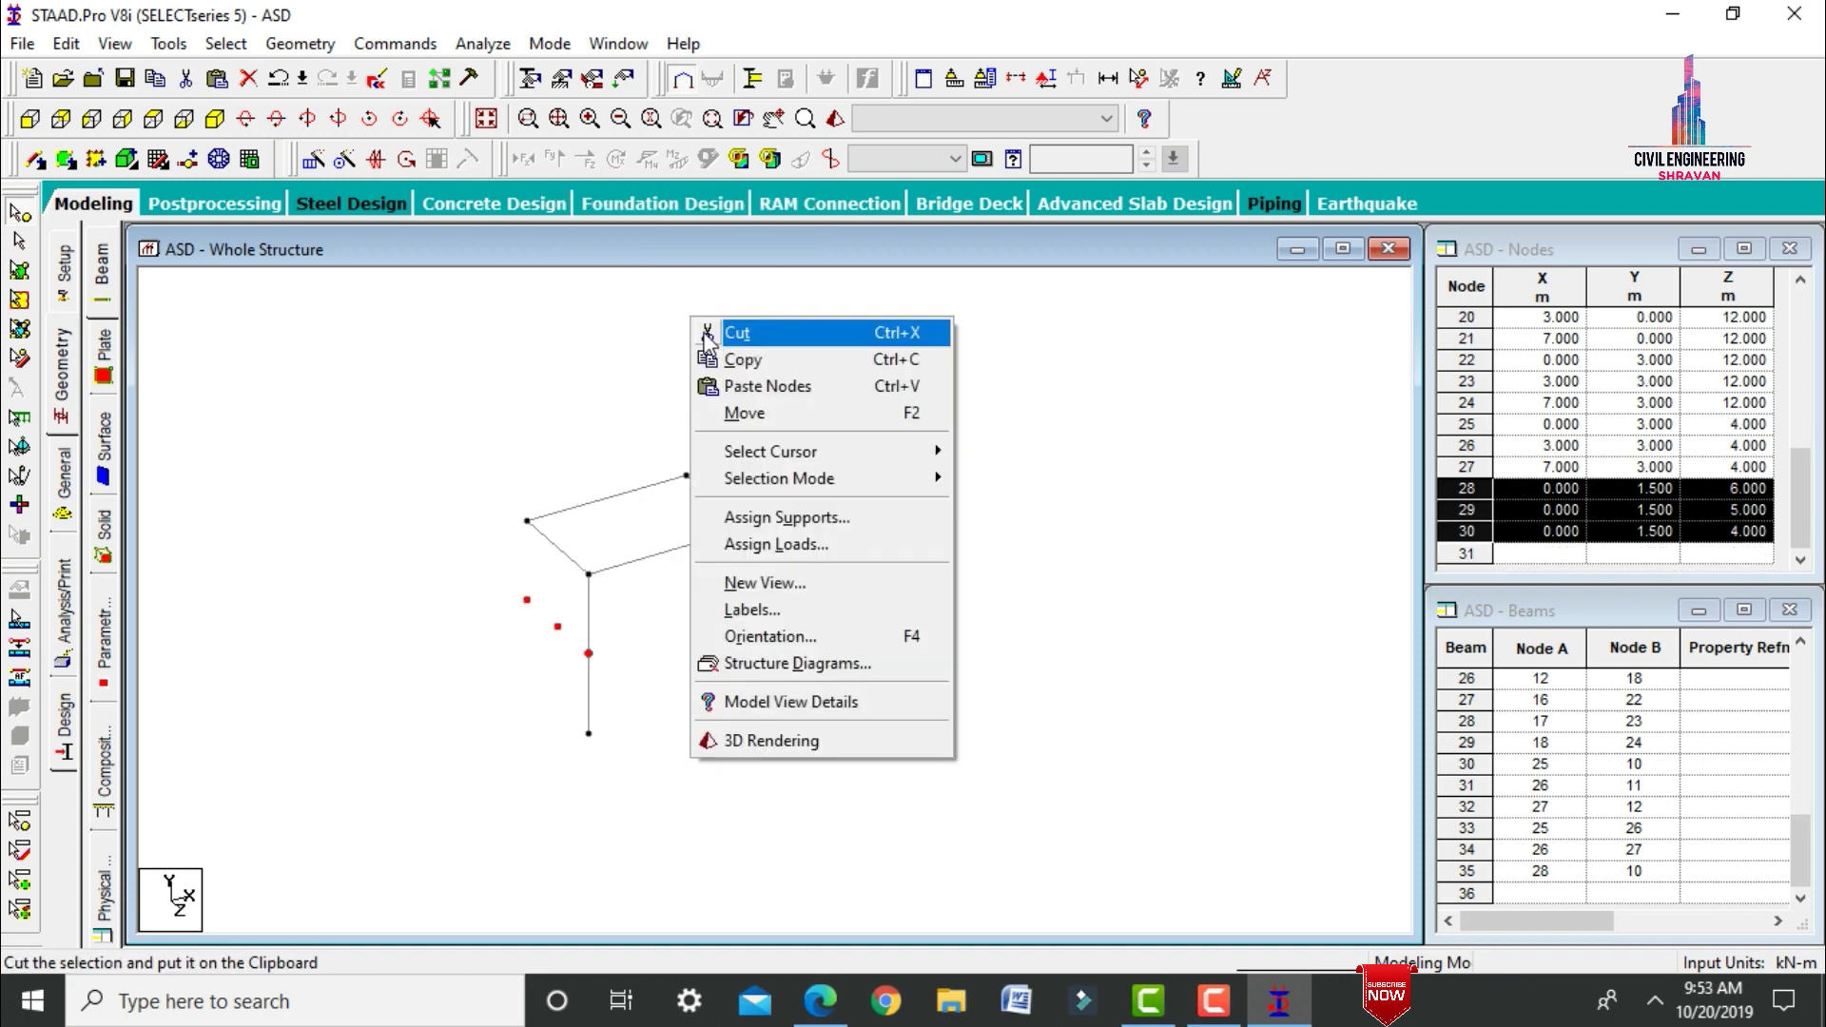
pyautogui.click(760, 386)
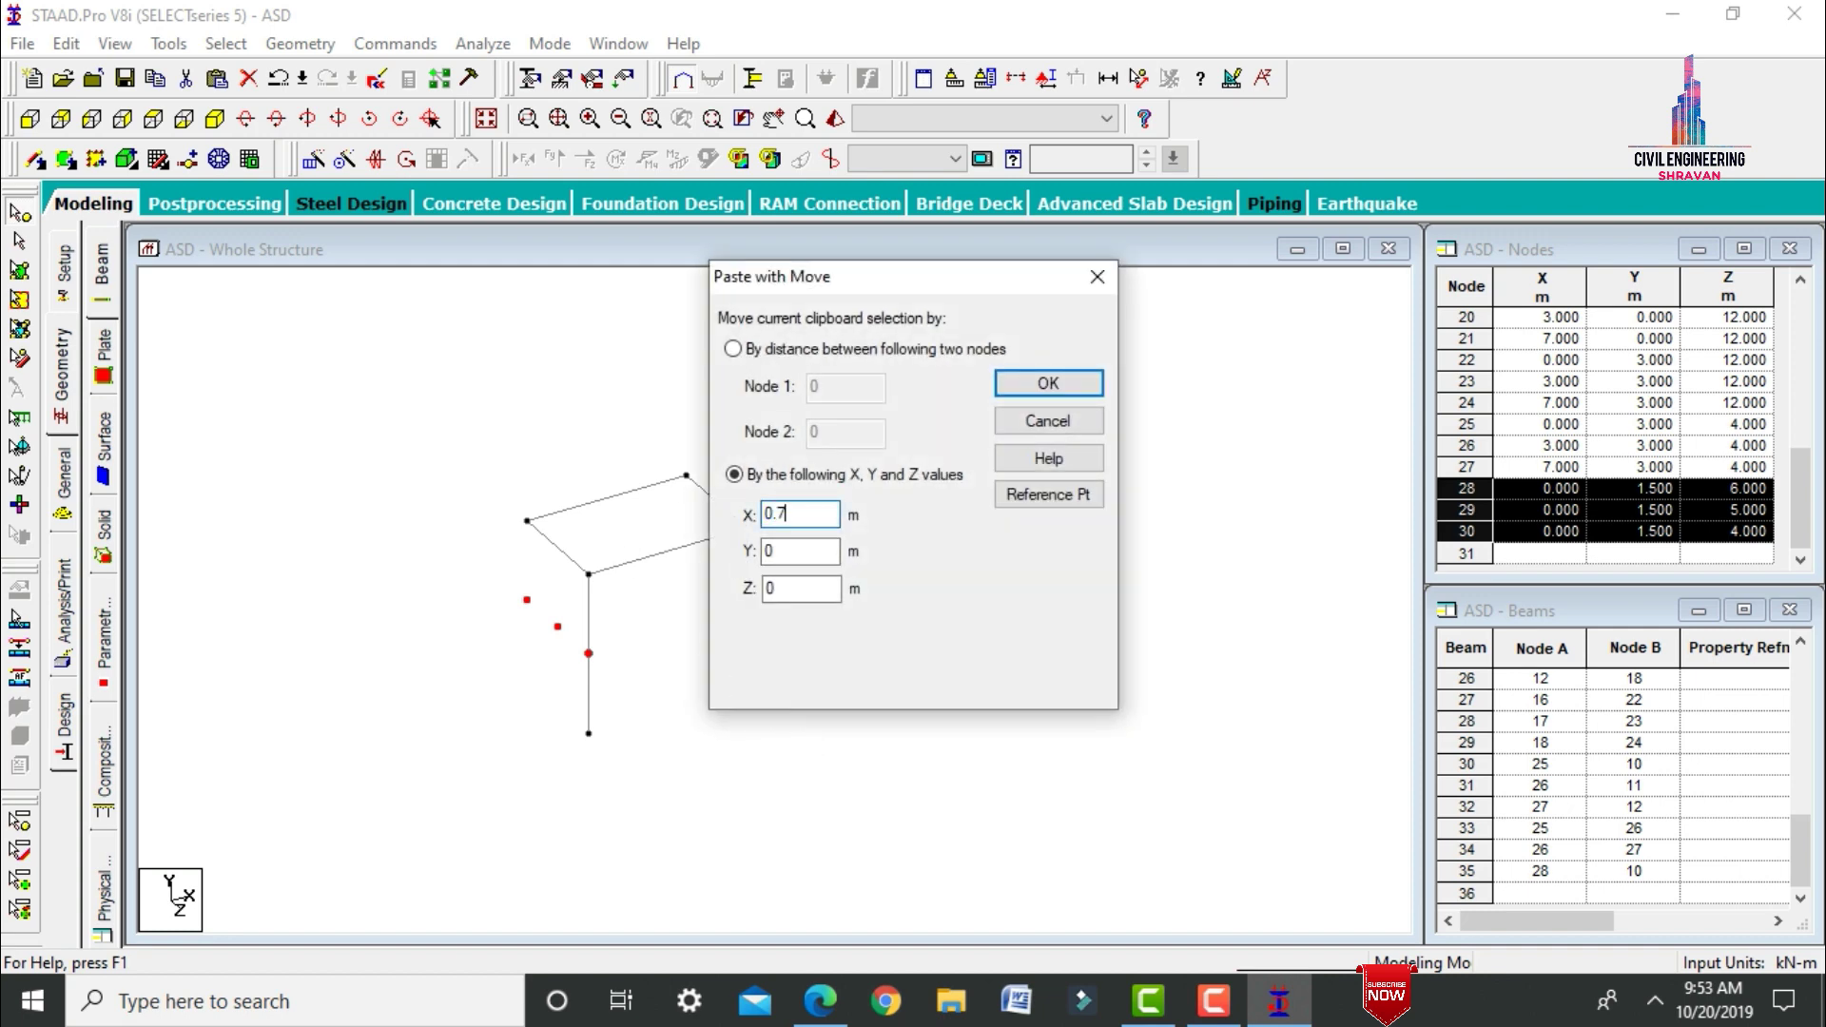
pyautogui.click(1008, 386)
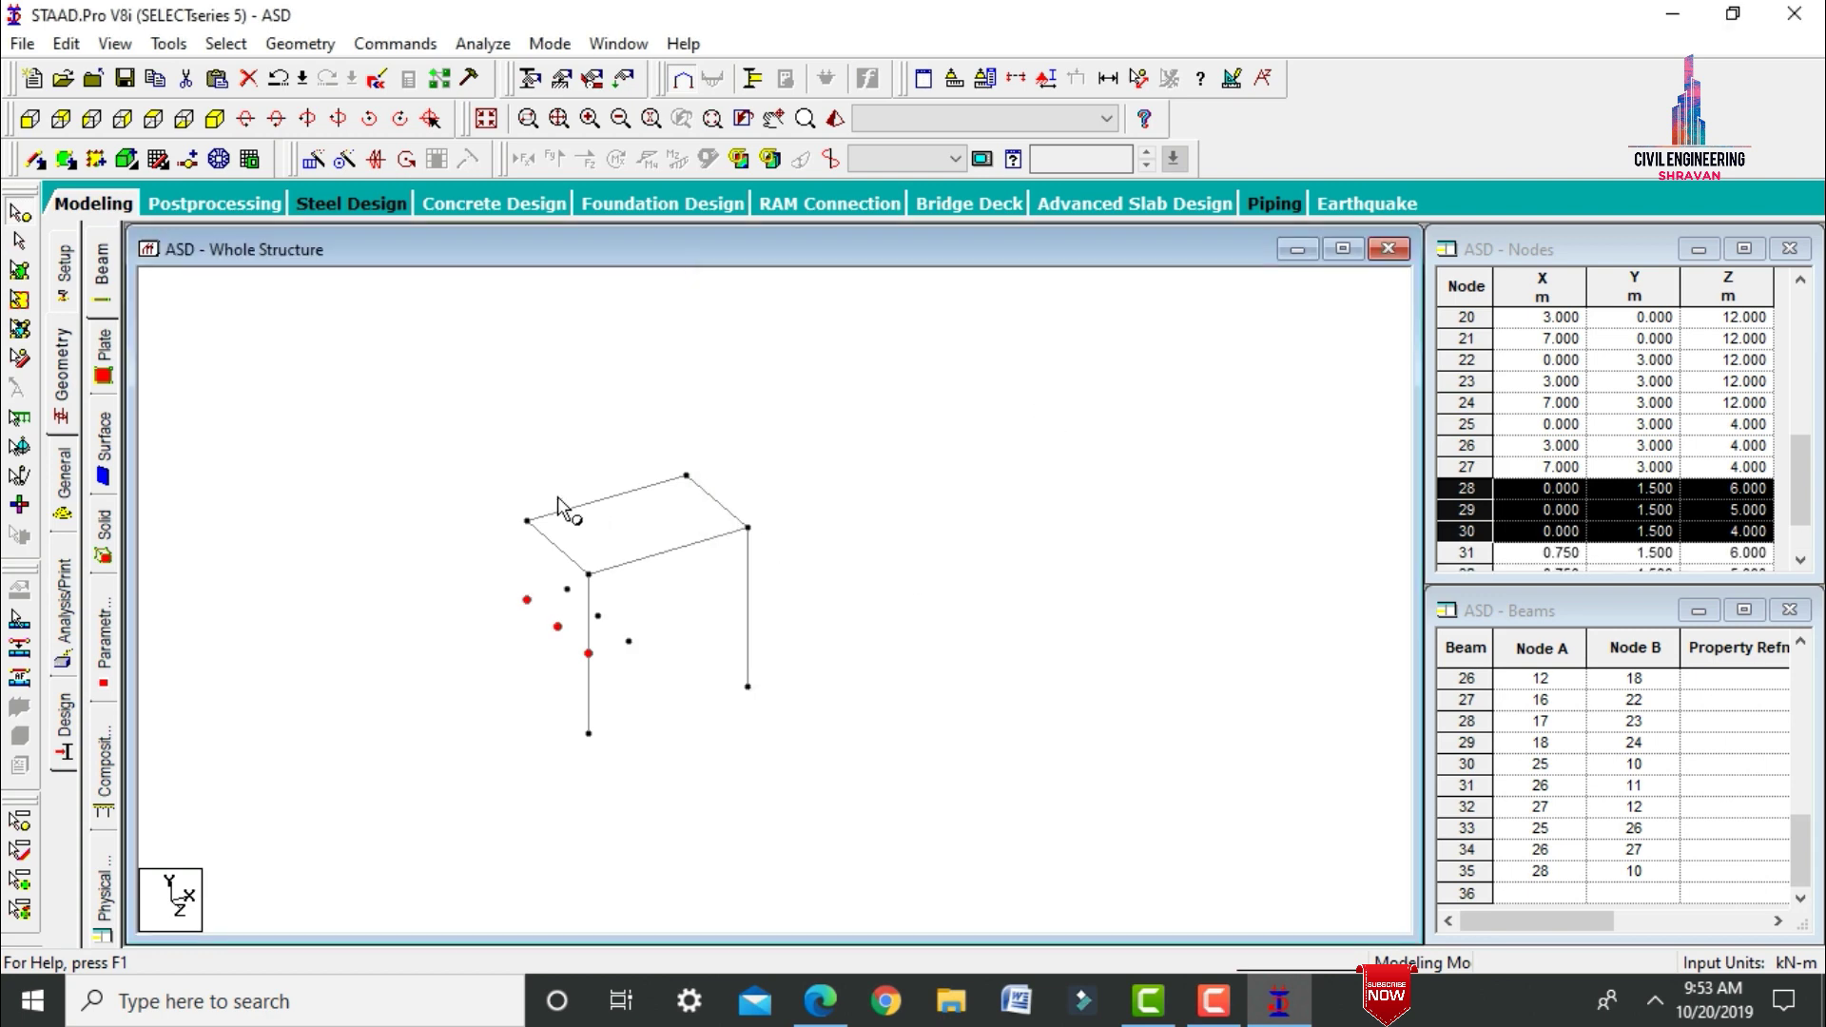
pyautogui.click(392, 504)
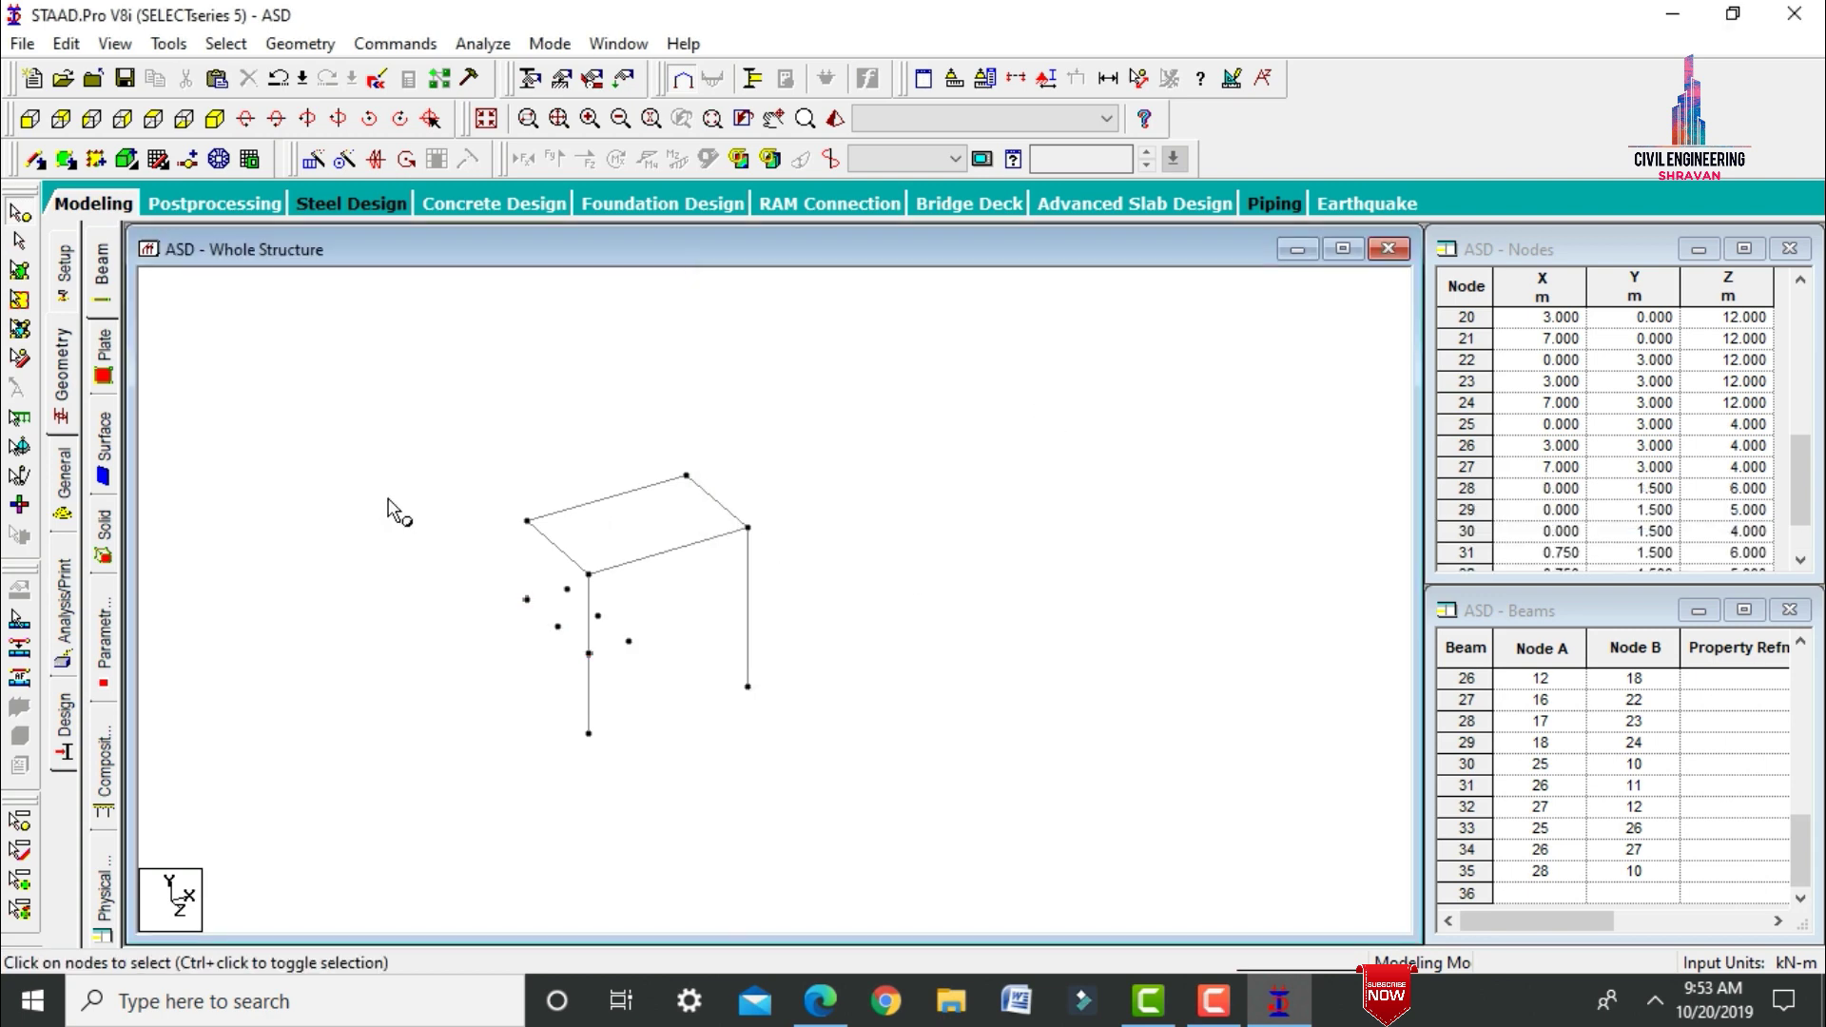
# Draw a beam joining nodes 30 and 28, then add the four-node landing plate on the landing nodes.
pyautogui.click(36, 162)
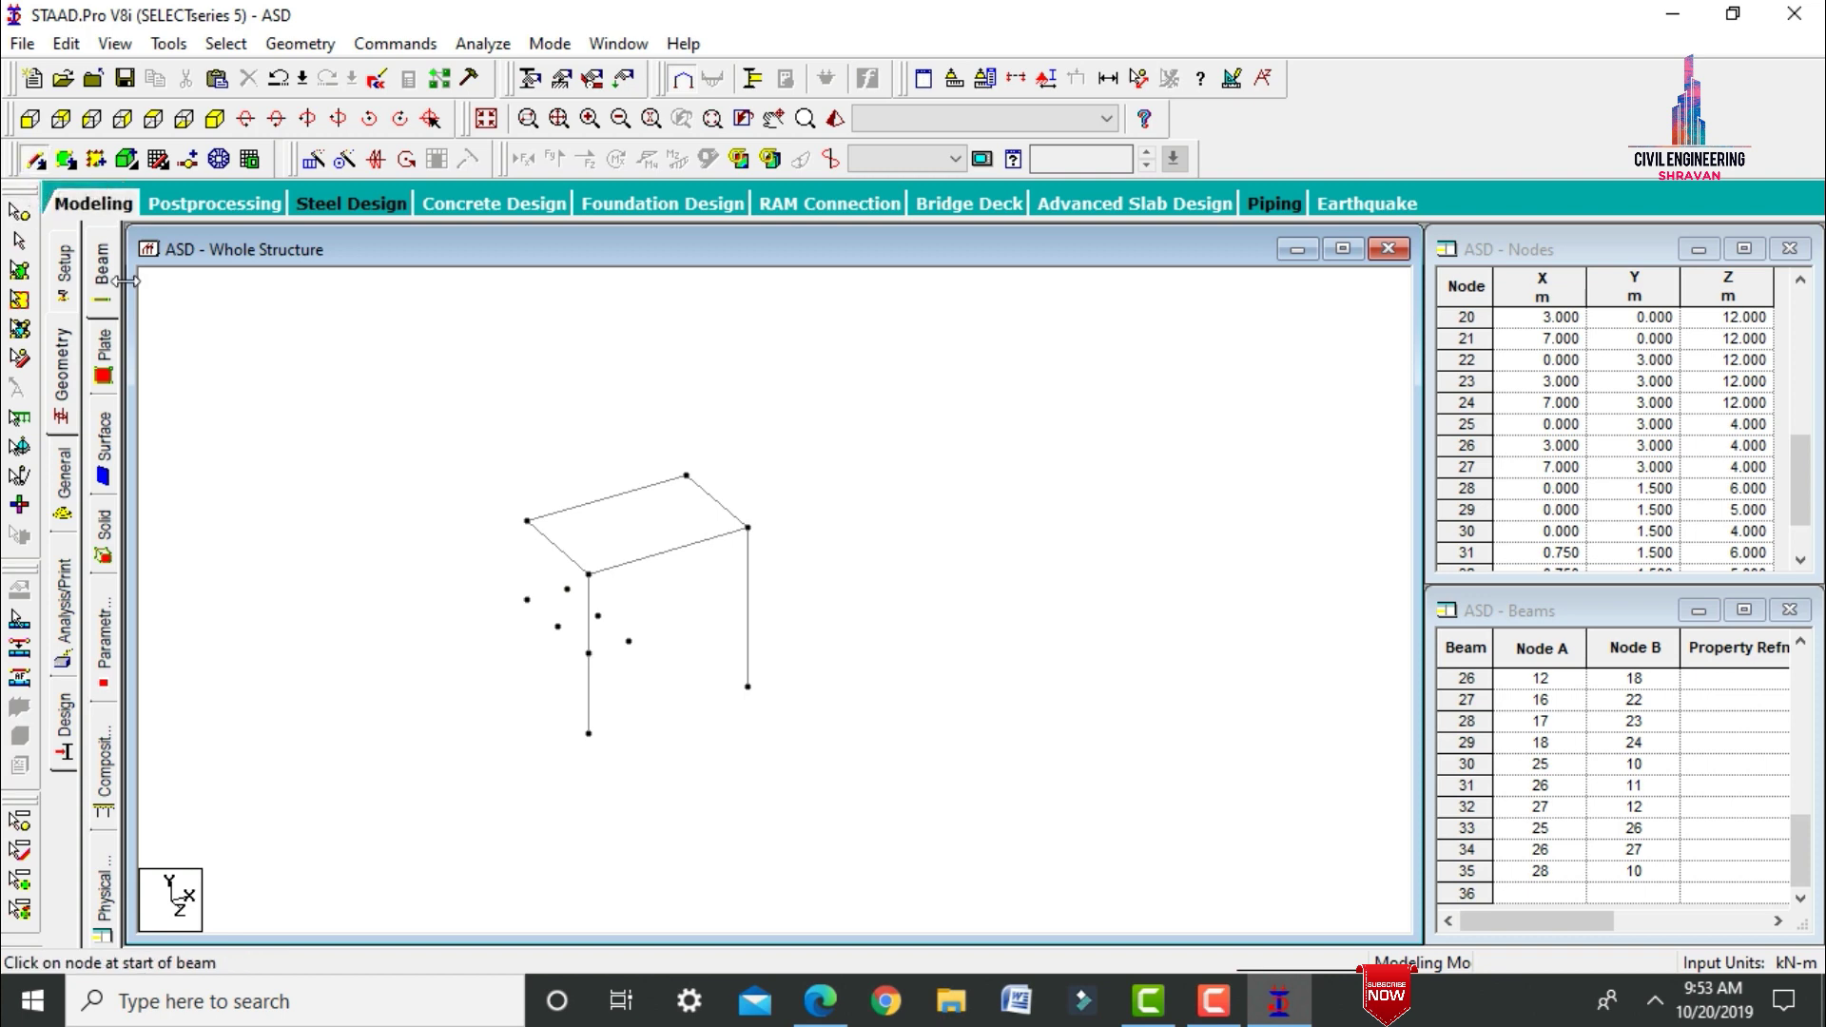
pyautogui.moveTo(529, 601); pyautogui.dragTo(591, 655)
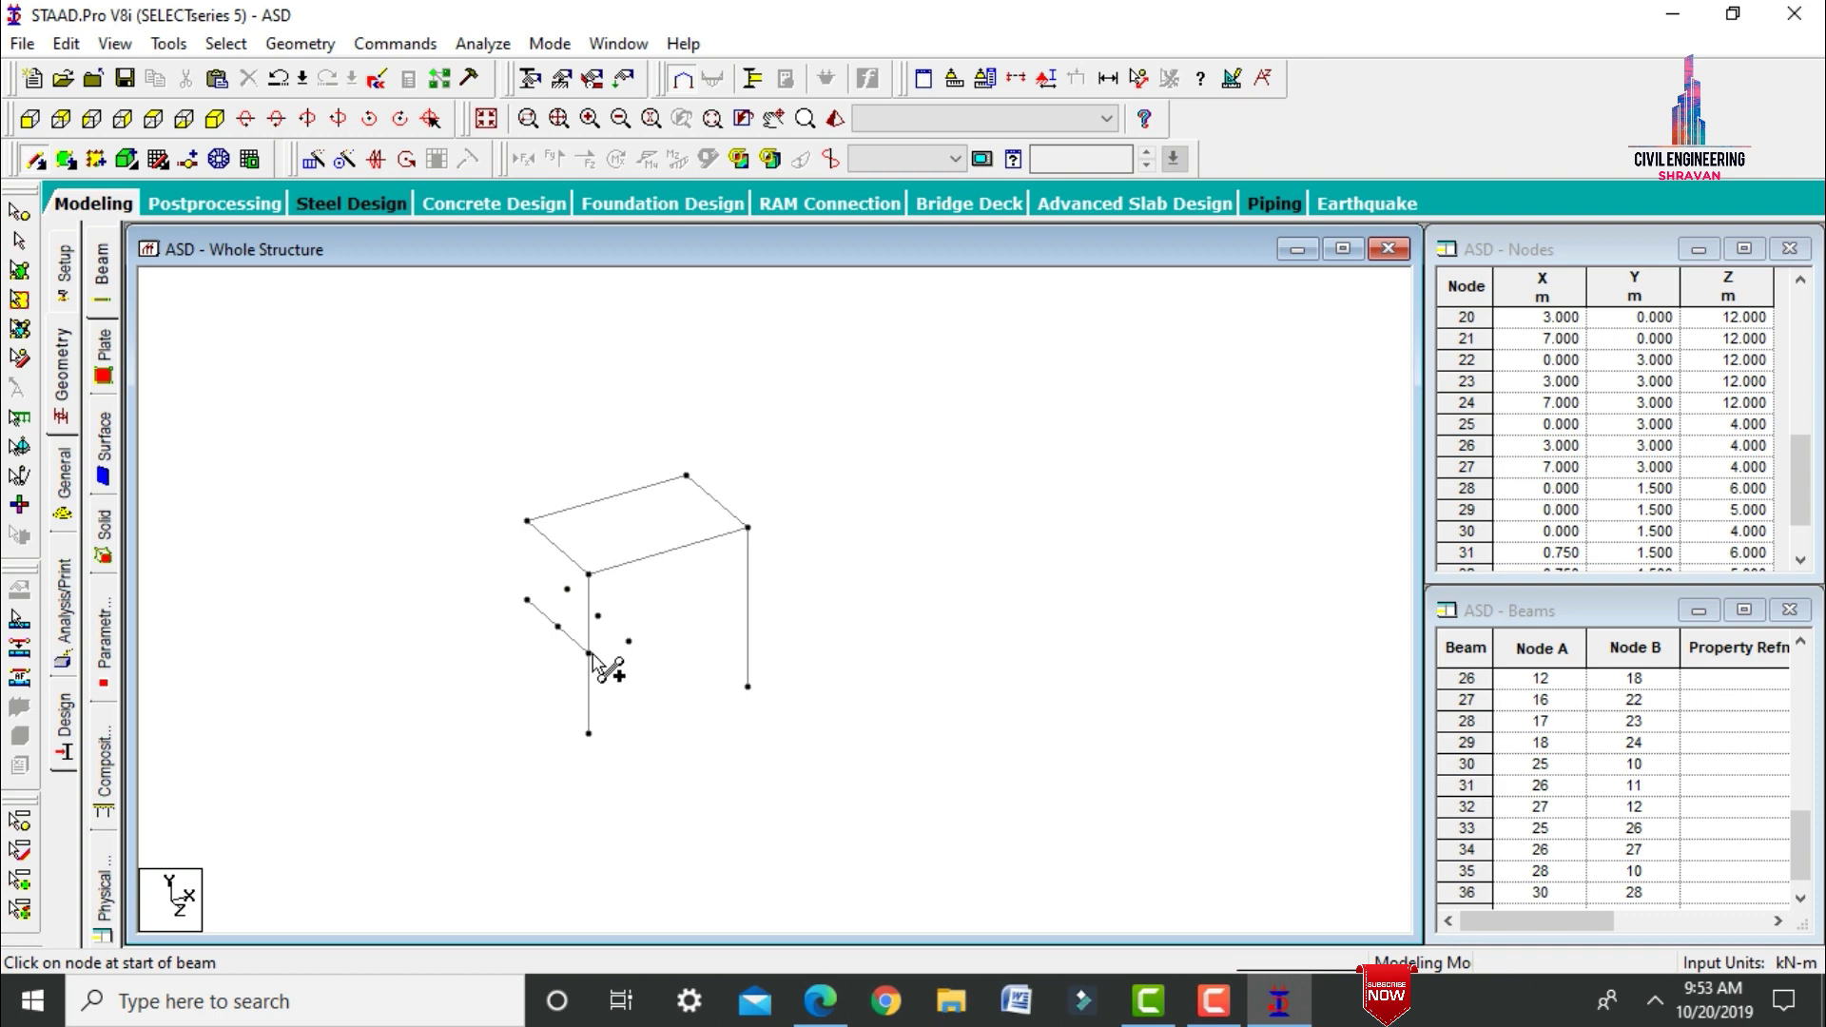
pyautogui.click(66, 164)
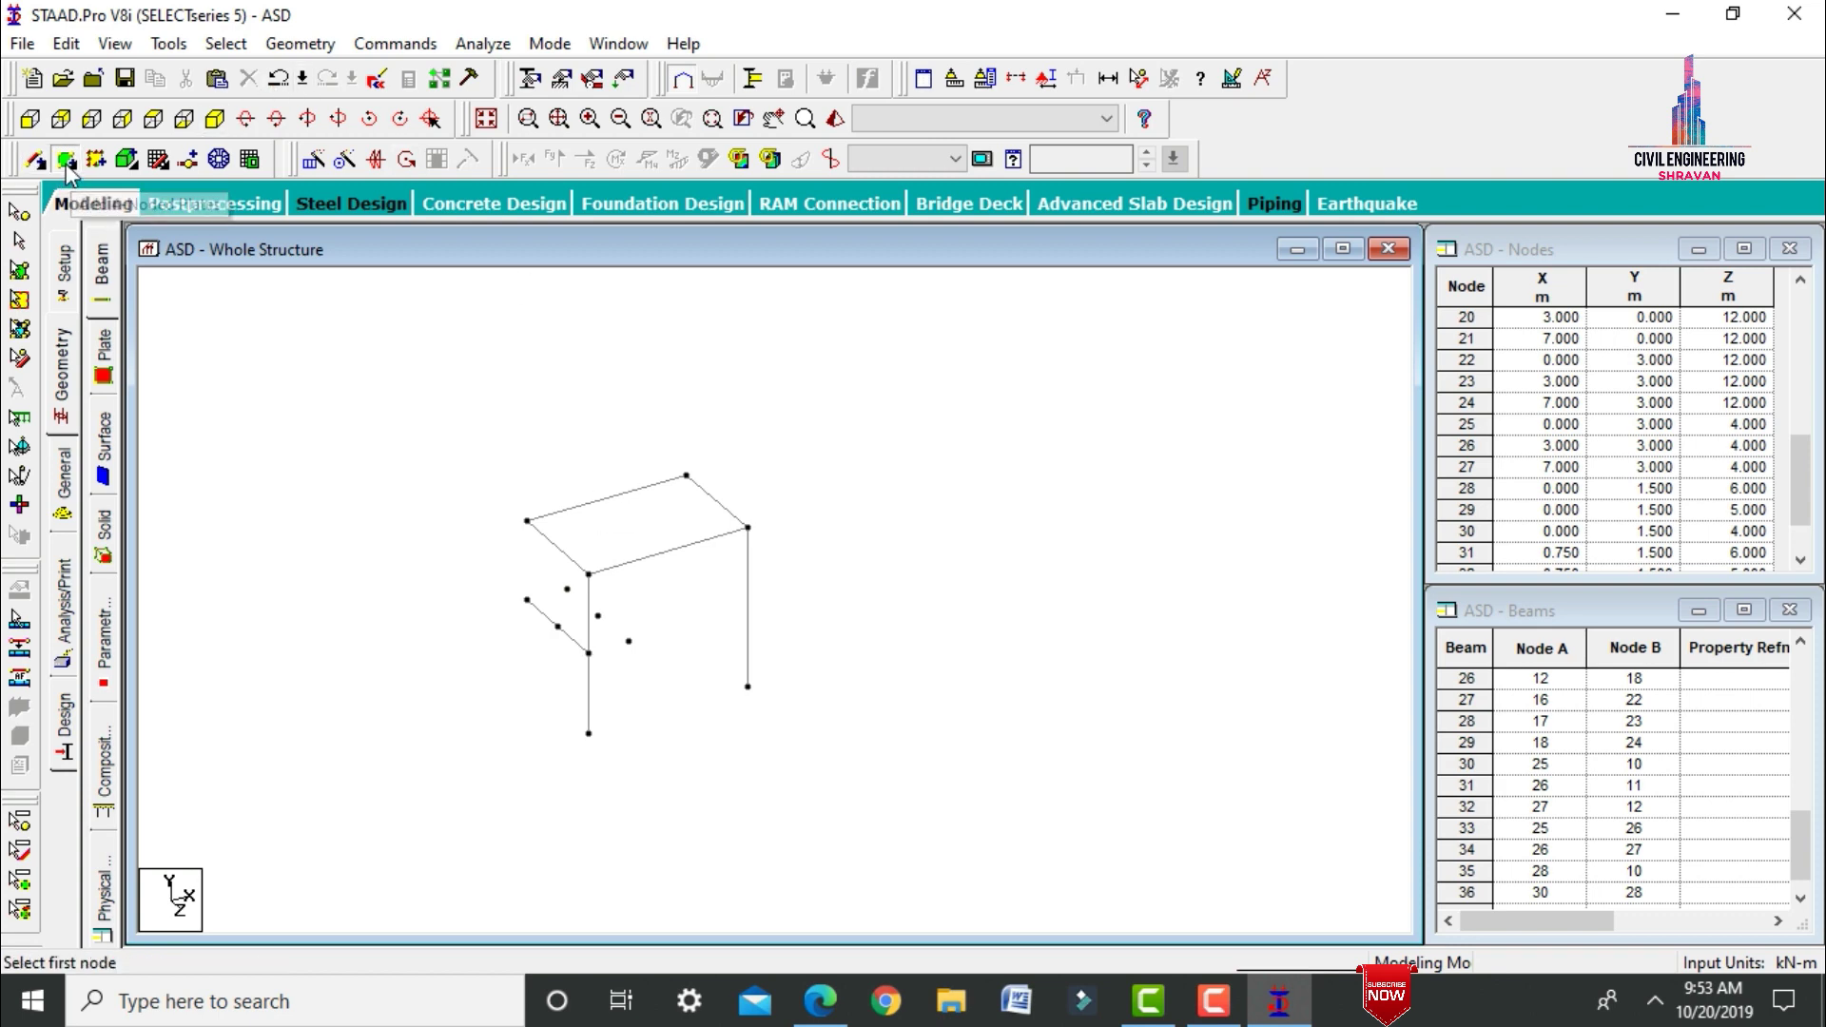
pyautogui.click(529, 601)
pyautogui.click(567, 589)
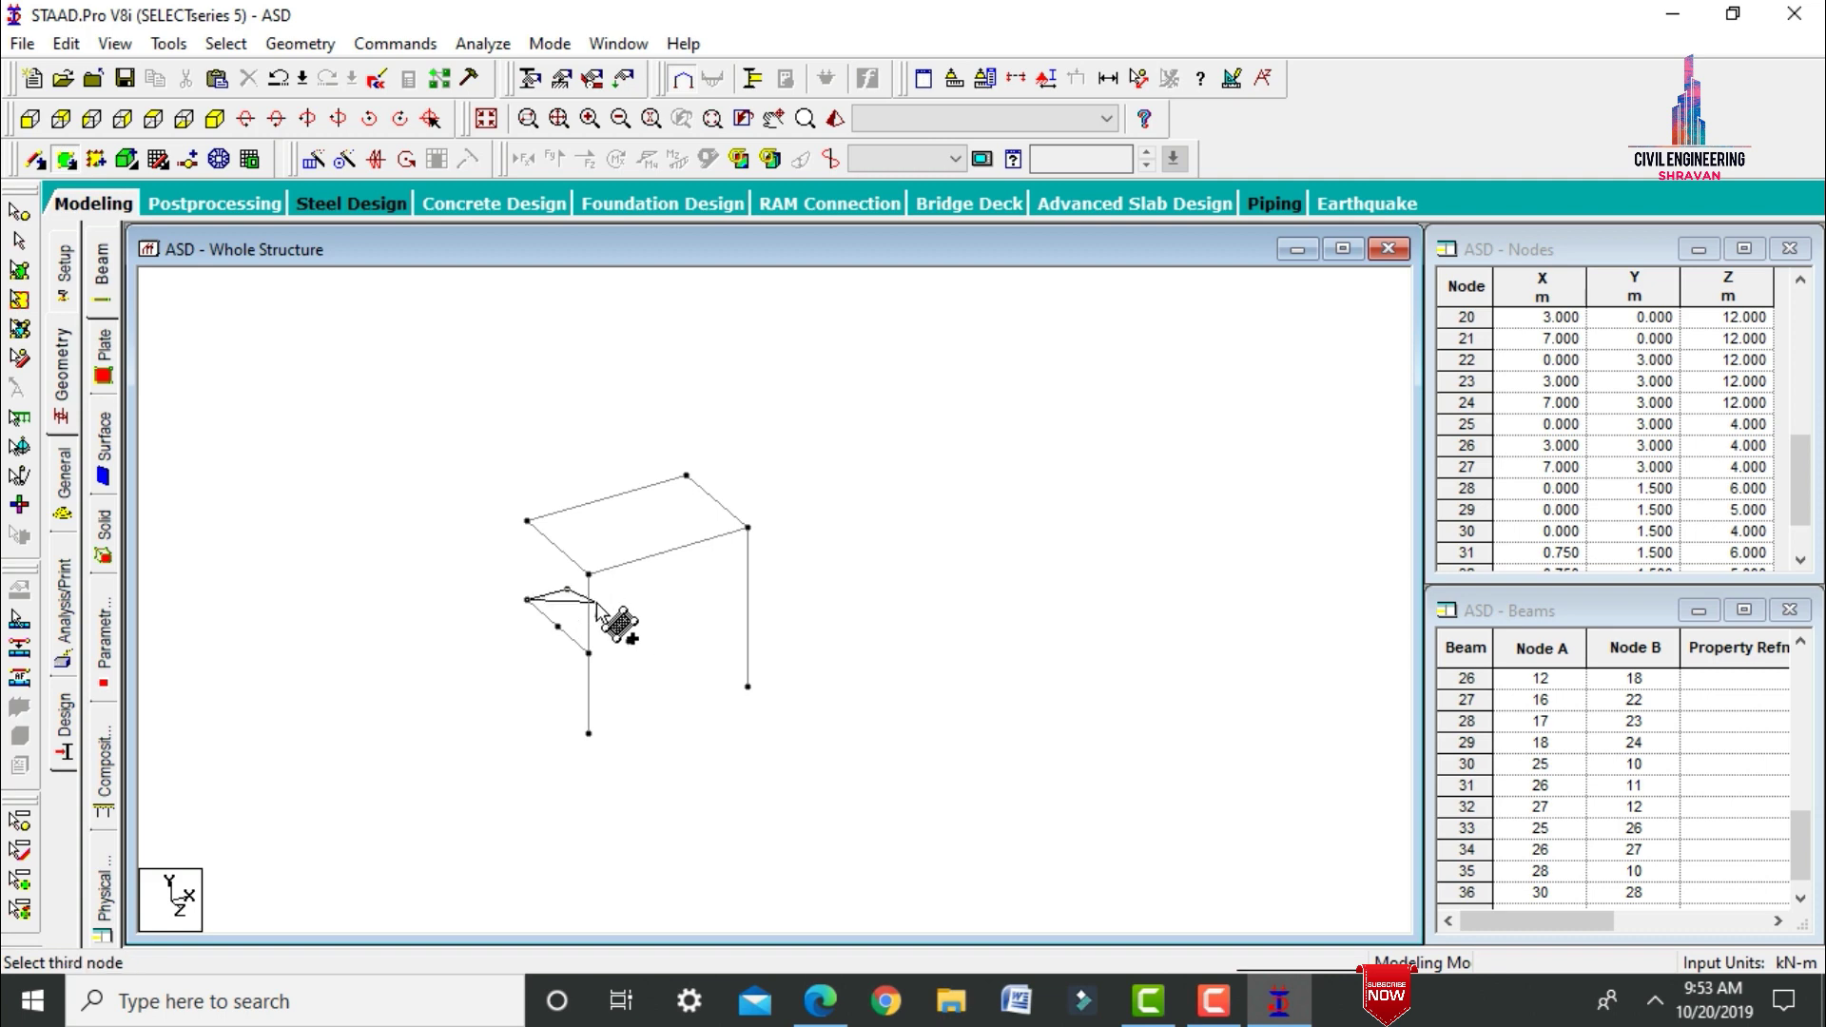
pyautogui.click(628, 641)
pyautogui.click(588, 654)
pyautogui.press('Escape')
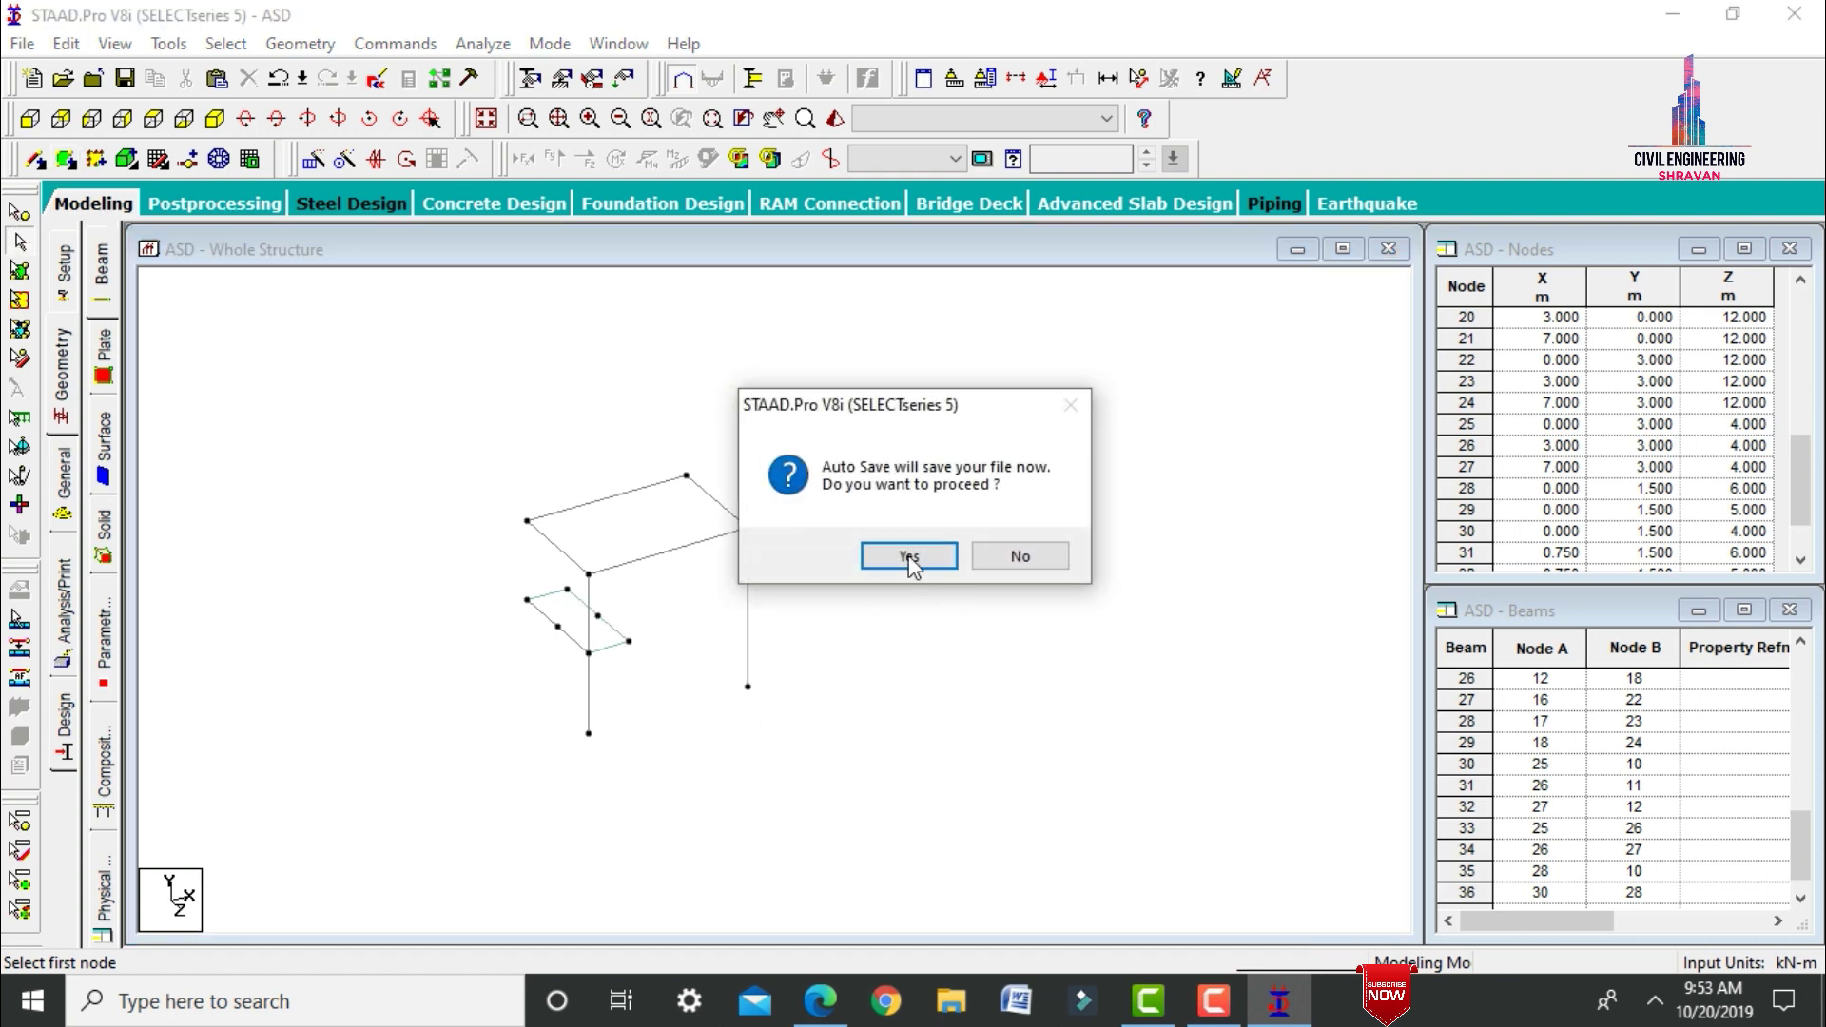
# Accept the auto-save prompt to save the model, then select the column's bottom and top nodes.
pyautogui.click(909, 557)
pyautogui.click(748, 532)
pyautogui.click(17, 215)
pyautogui.click(747, 688)
pyautogui.keyDown('ctrl'); pyautogui.click(748, 527); pyautogui.keyUp('ctrl')
pyautogui.rightClick(749, 529)
# Copy the two column end nodes and paste them shifted 1 m back in Z.
pyautogui.click(792, 573)
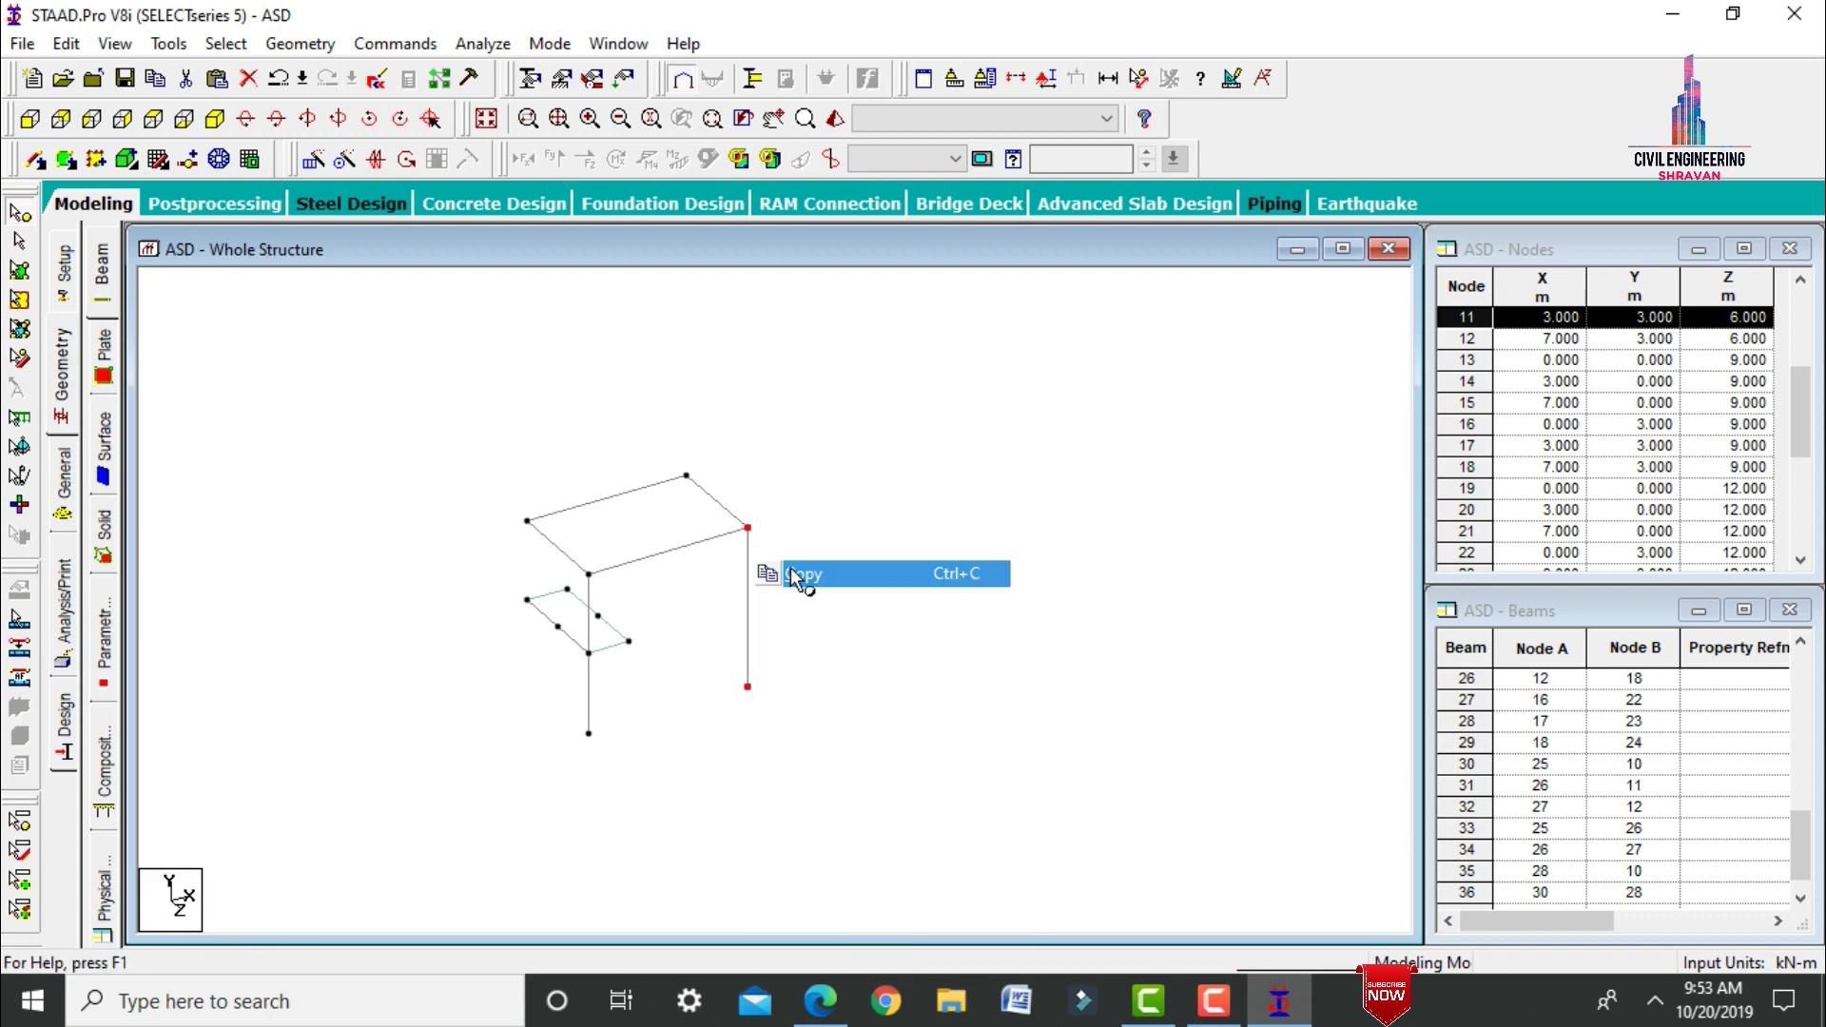
pyautogui.rightClick(863, 462)
pyautogui.click(913, 530)
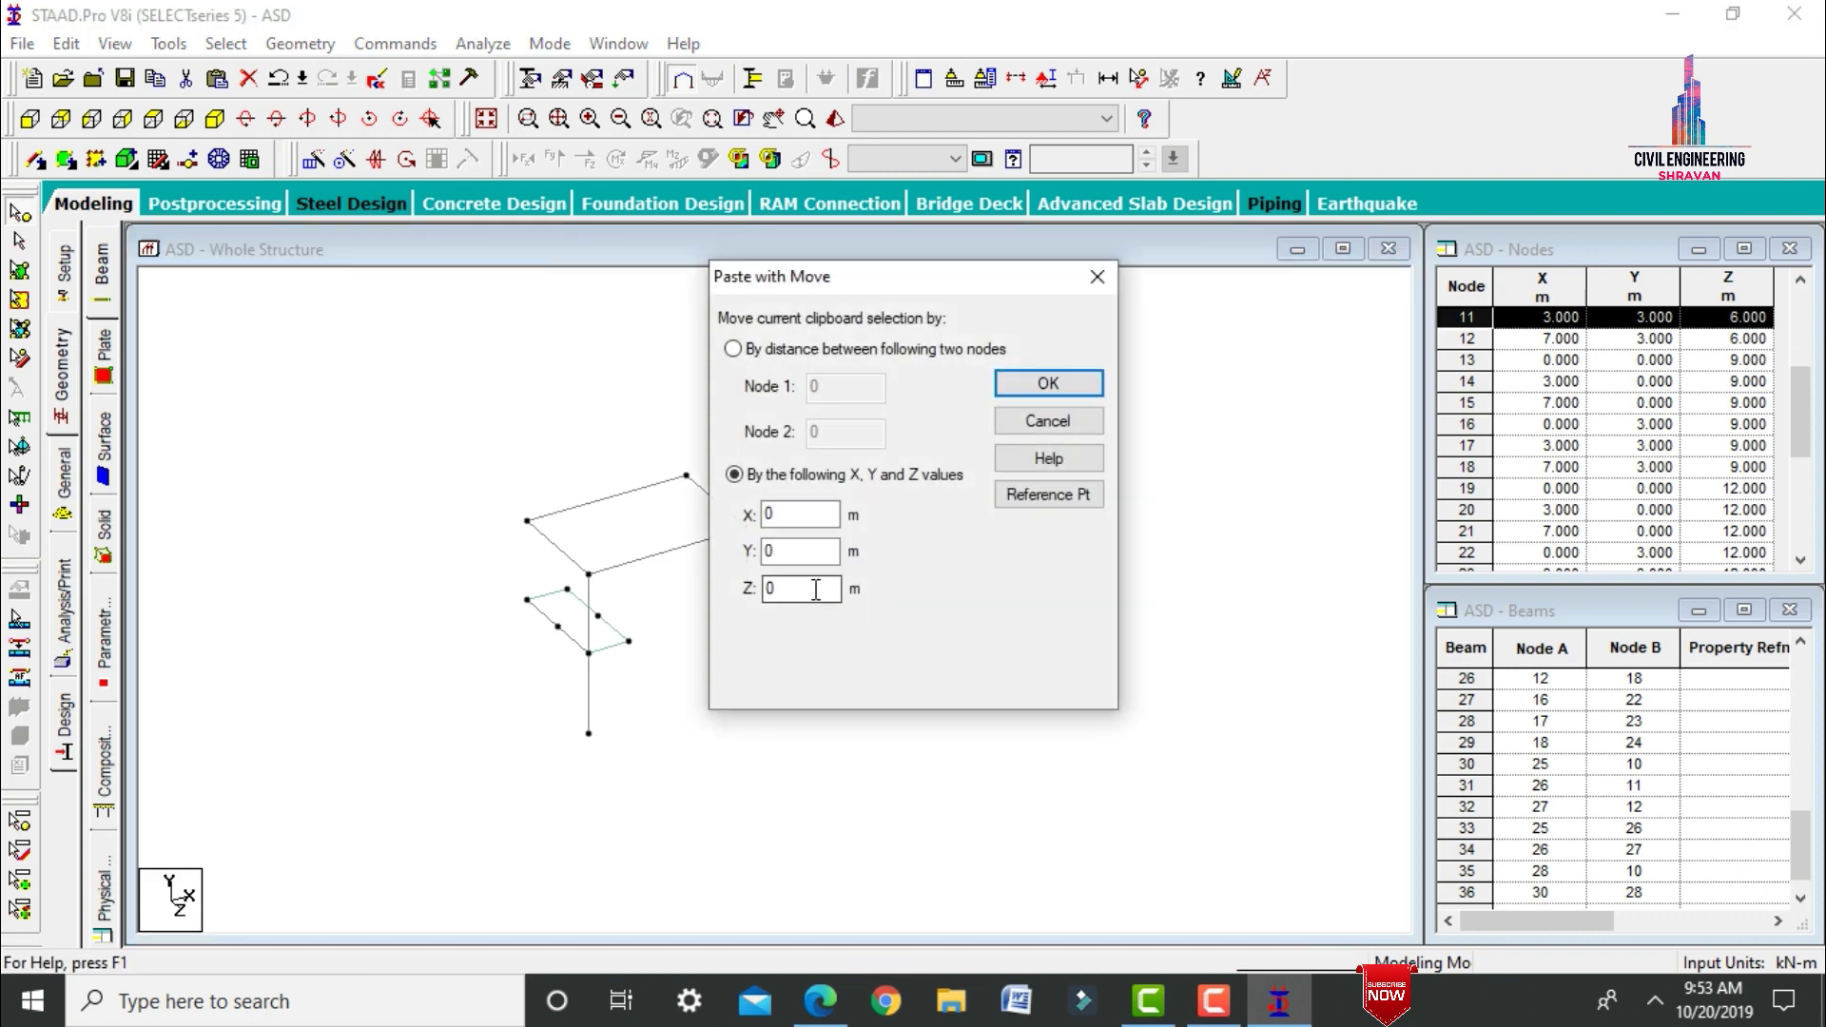
pyautogui.moveTo(928, 281); pyautogui.dragTo(1110, 266)
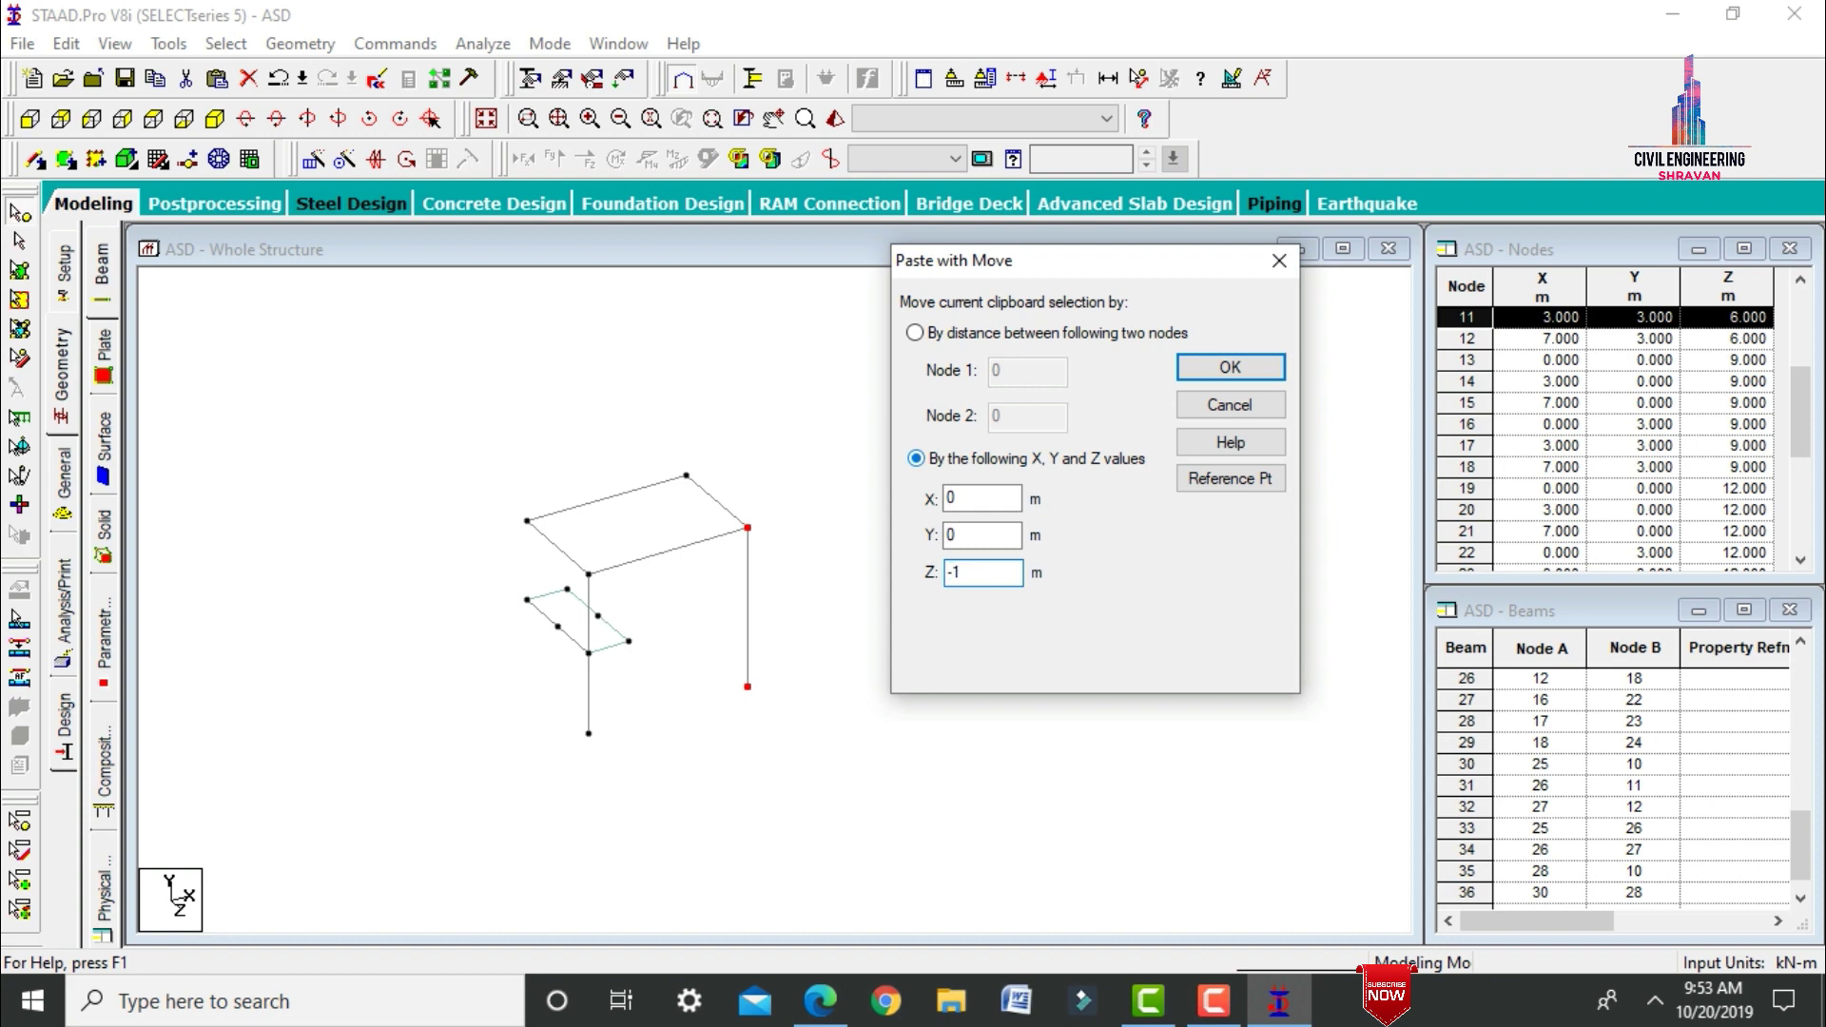
pyautogui.press('Return')
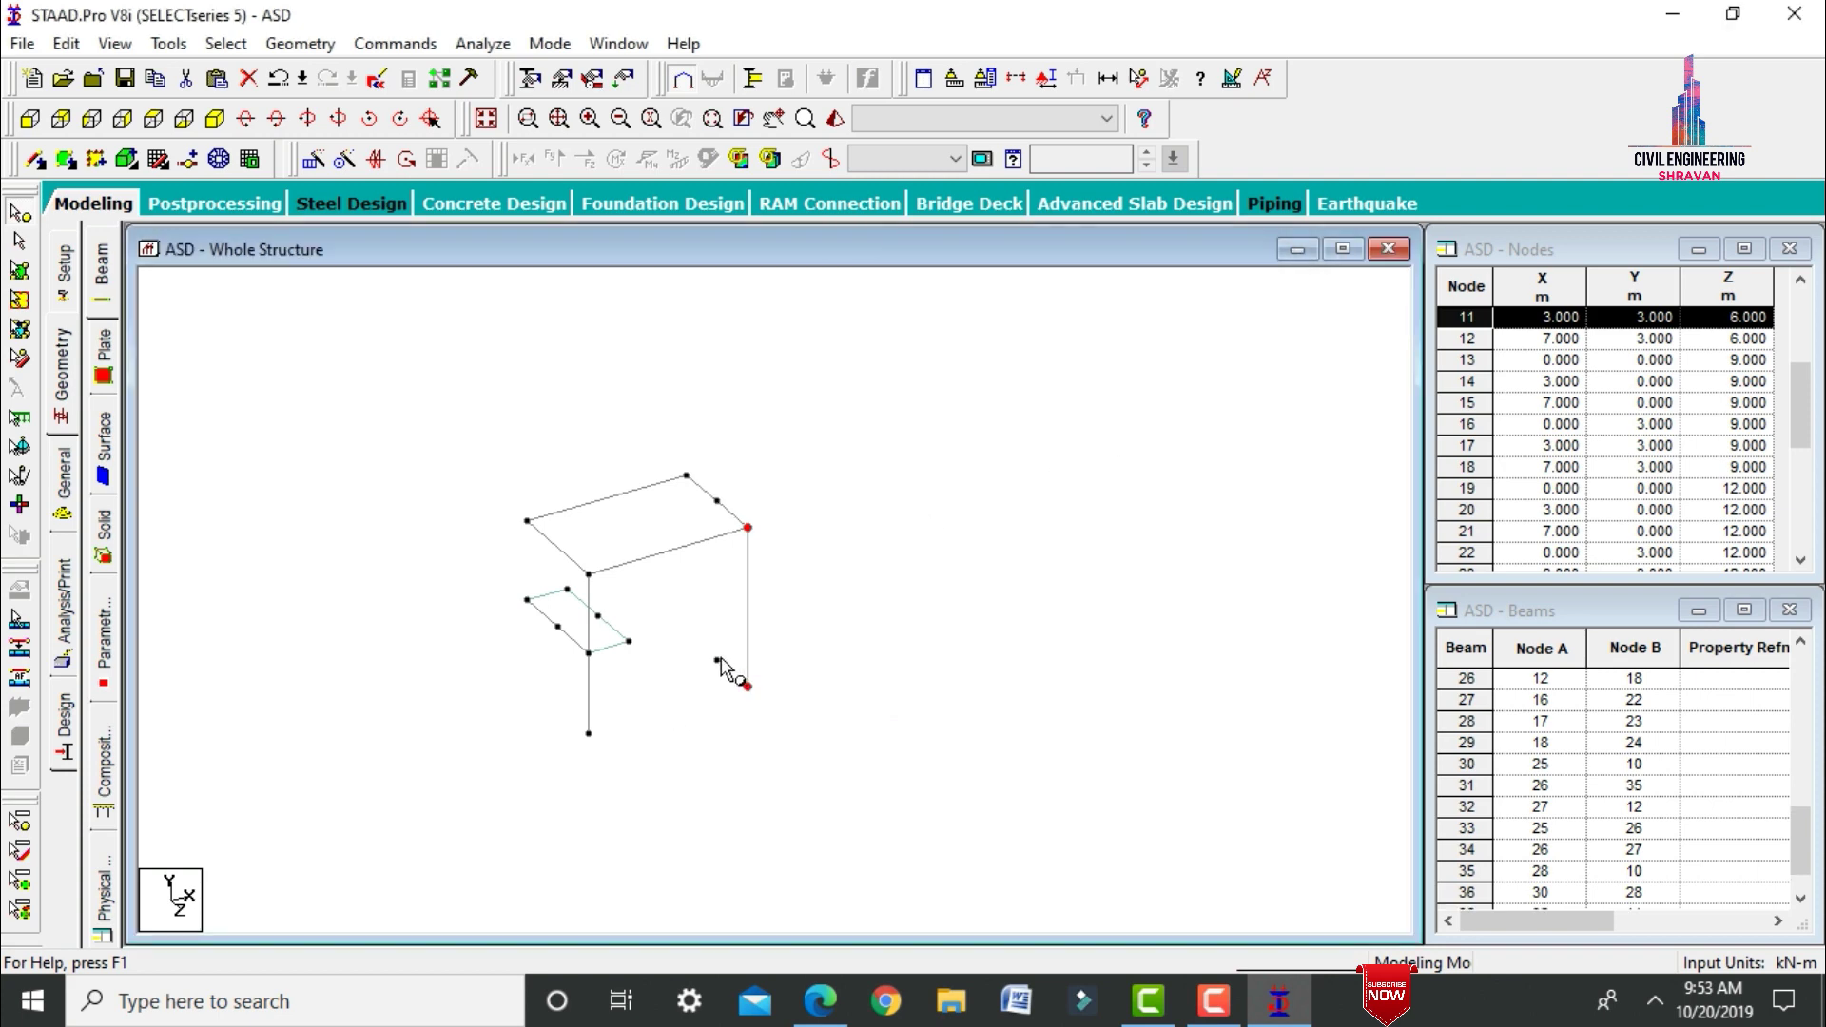
# Copy node 34 and paste it with a Z offset of -1, creating node 36 at (3, 0, 4).
pyautogui.click(718, 661)
pyautogui.rightClick(720, 664)
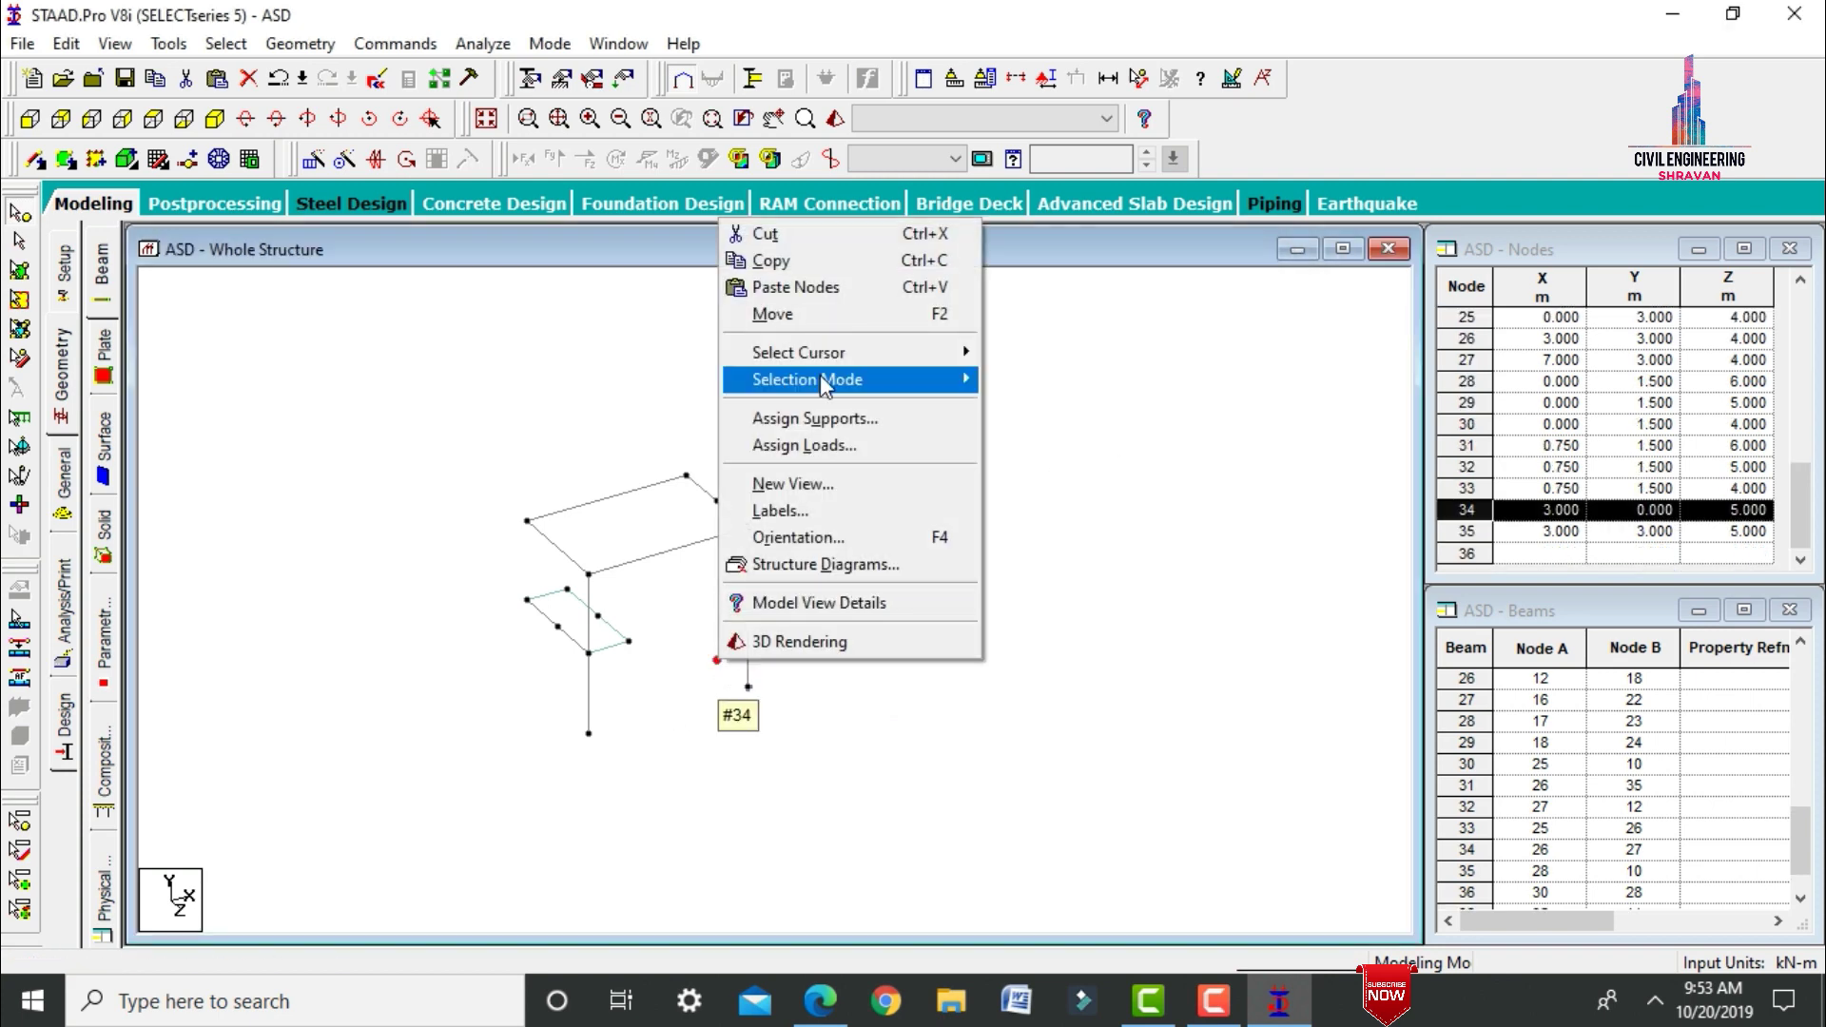
pyautogui.click(783, 263)
pyautogui.rightClick(816, 319)
pyautogui.click(877, 387)
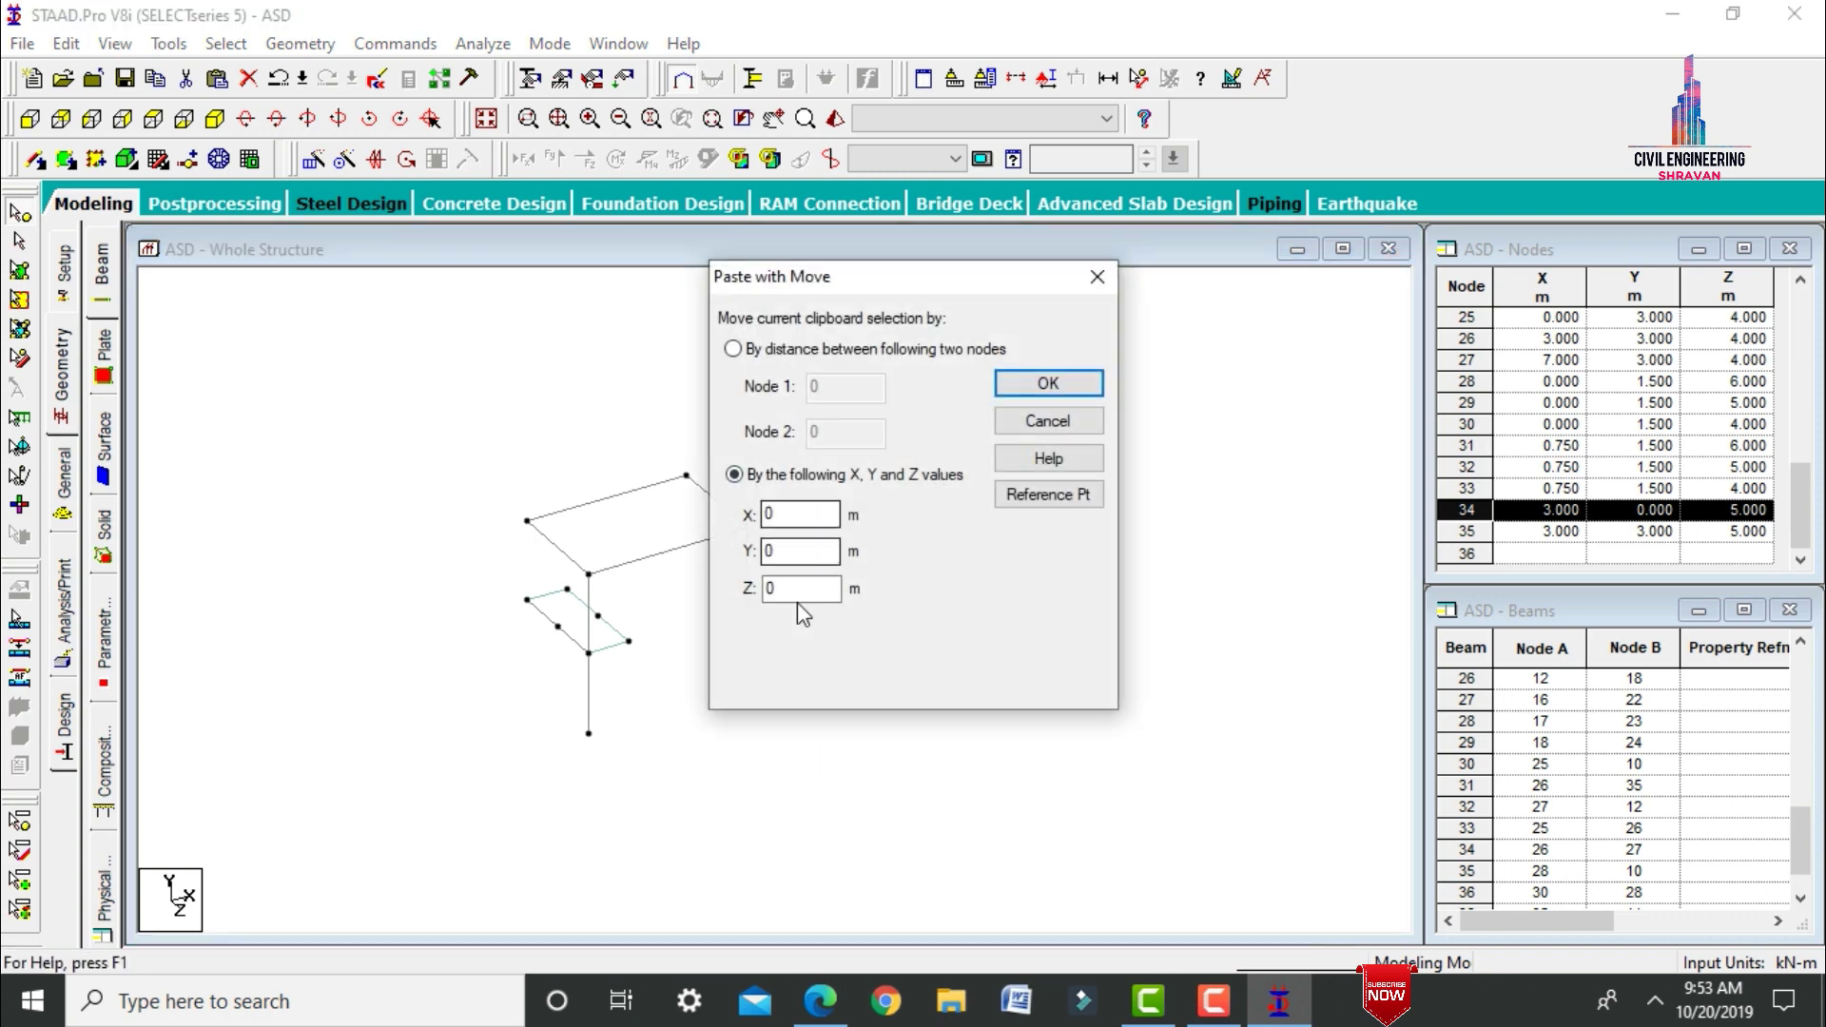
pyautogui.click(828, 588)
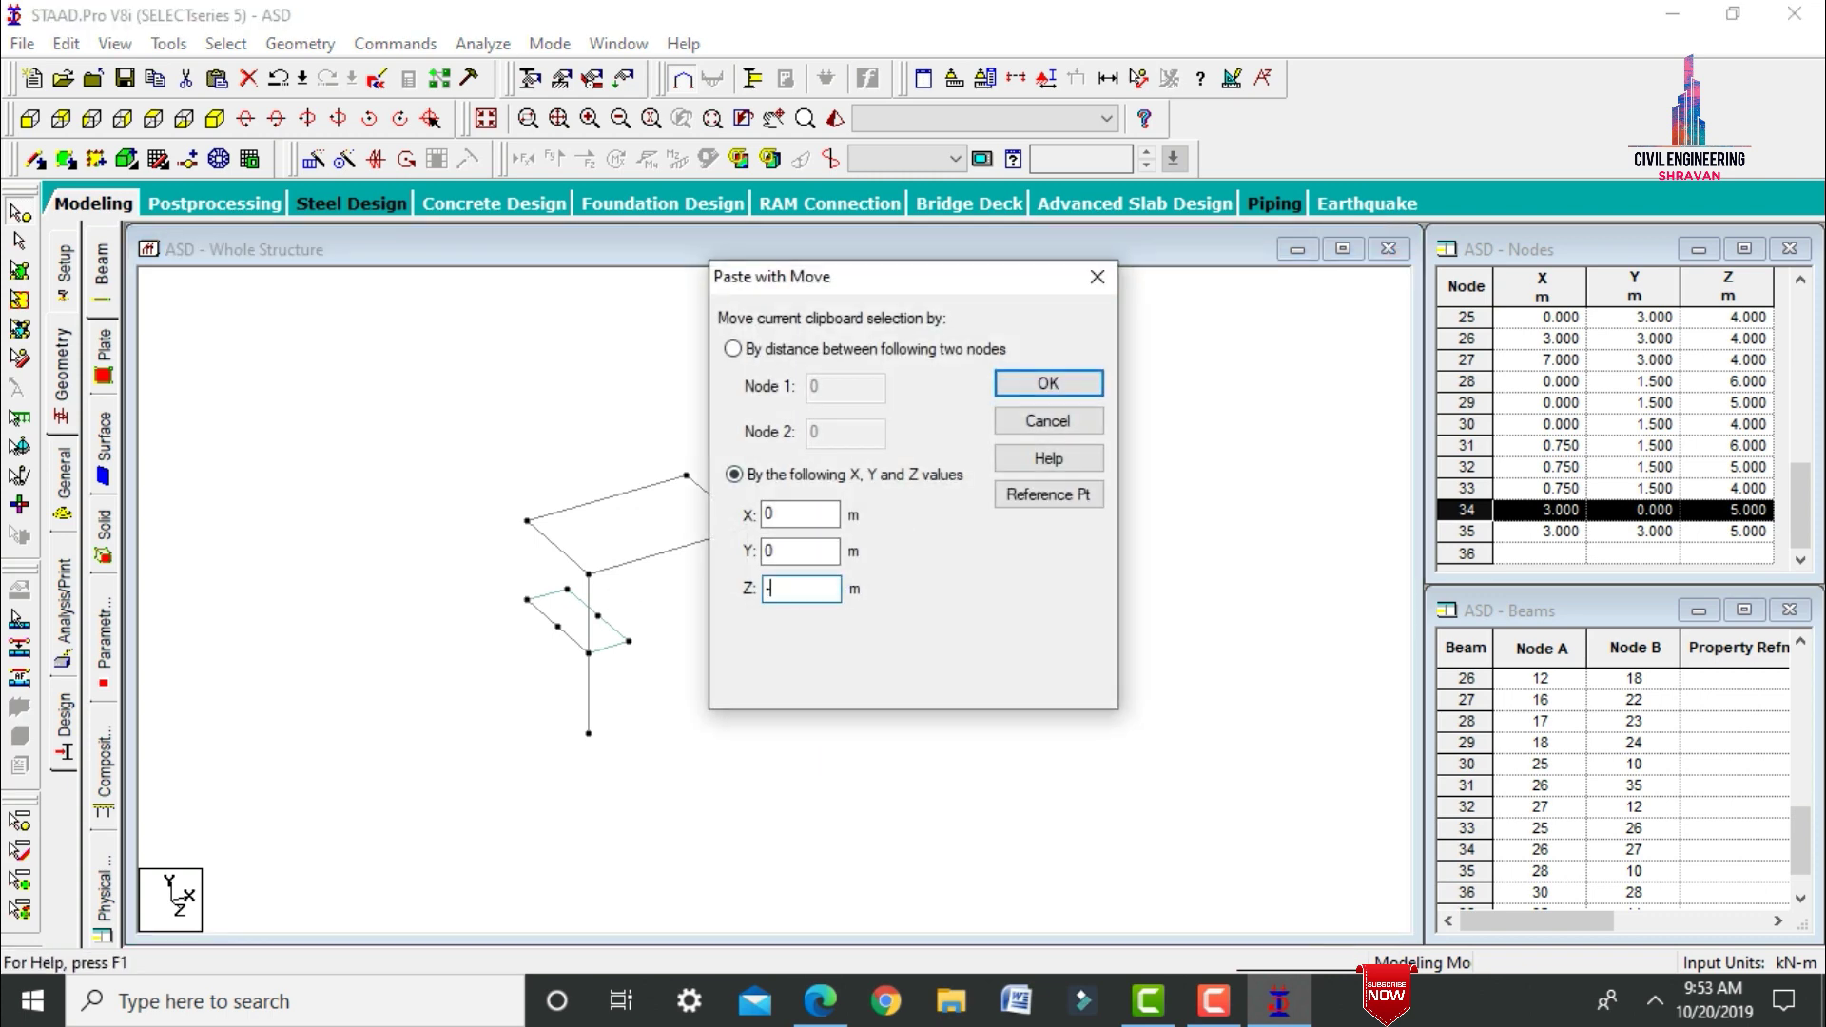
pyautogui.write('-1')
pyautogui.press('Return')
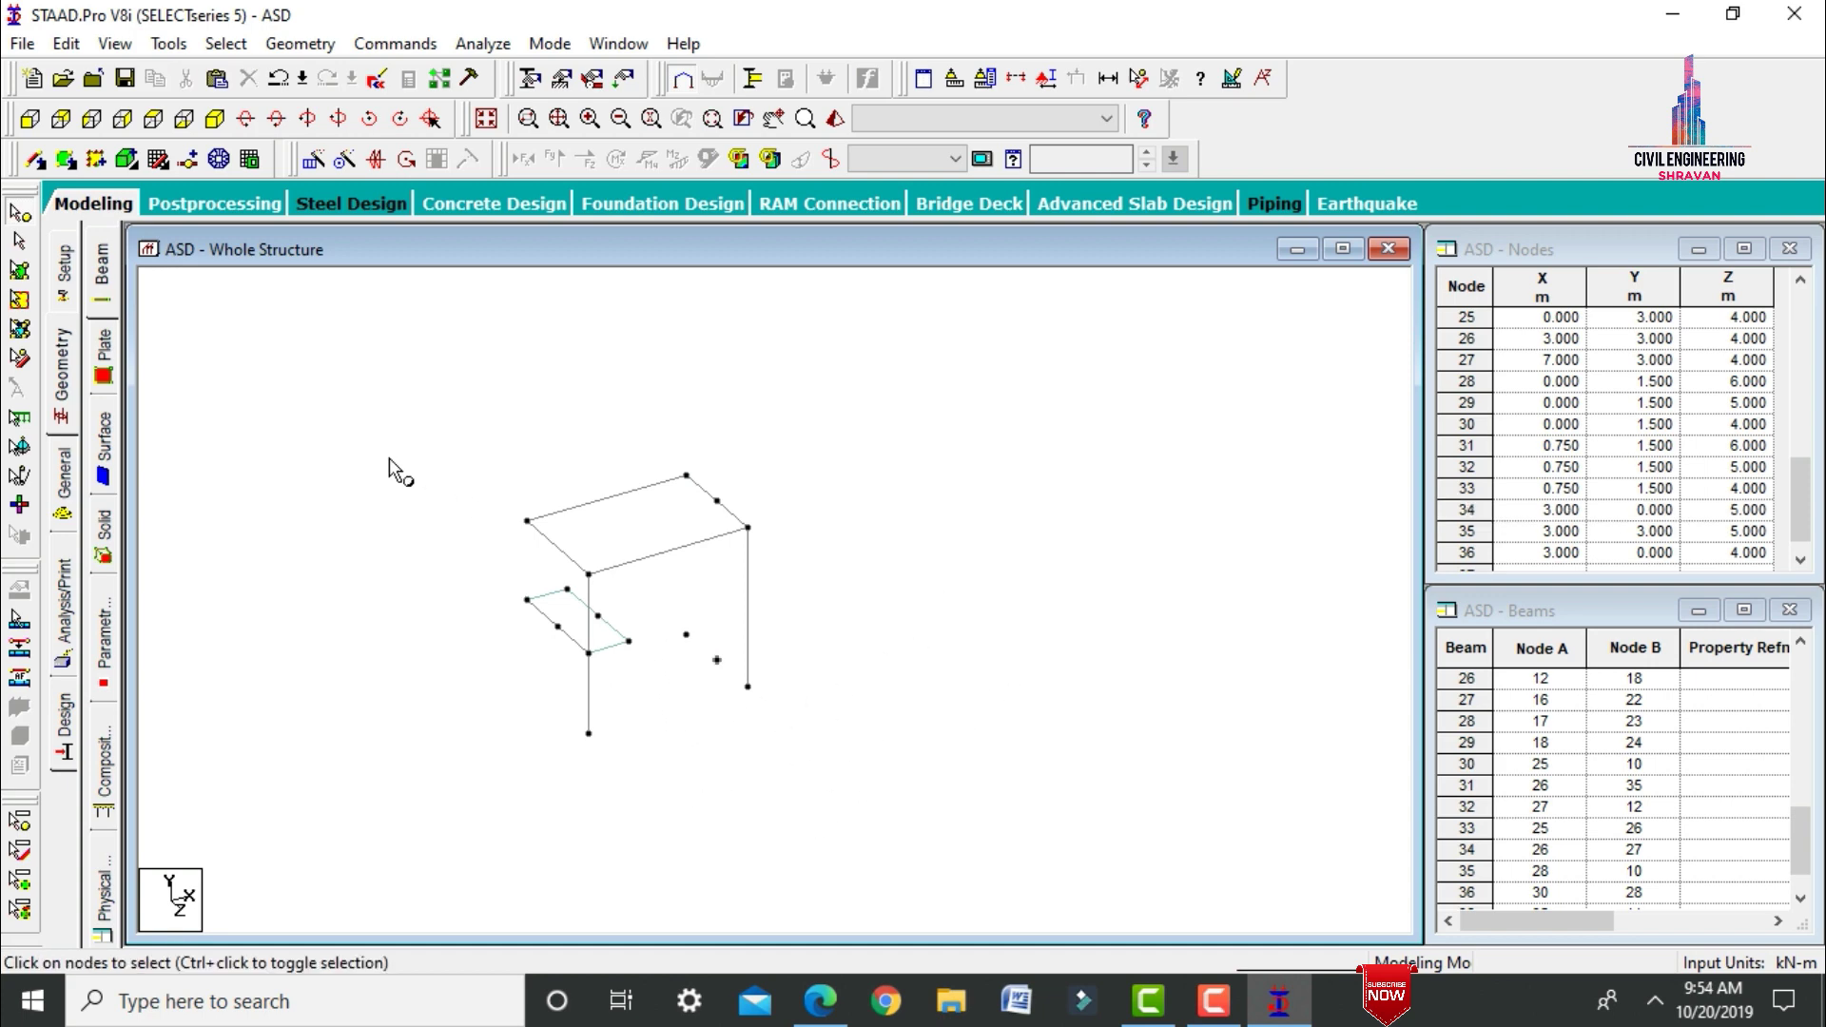
pyautogui.click(65, 158)
# Add the lower and upper four-node stair-flight plates linking the landing to the ground and roof nodes.
pyautogui.click(686, 635)
pyautogui.click(598, 615)
pyautogui.click(629, 641)
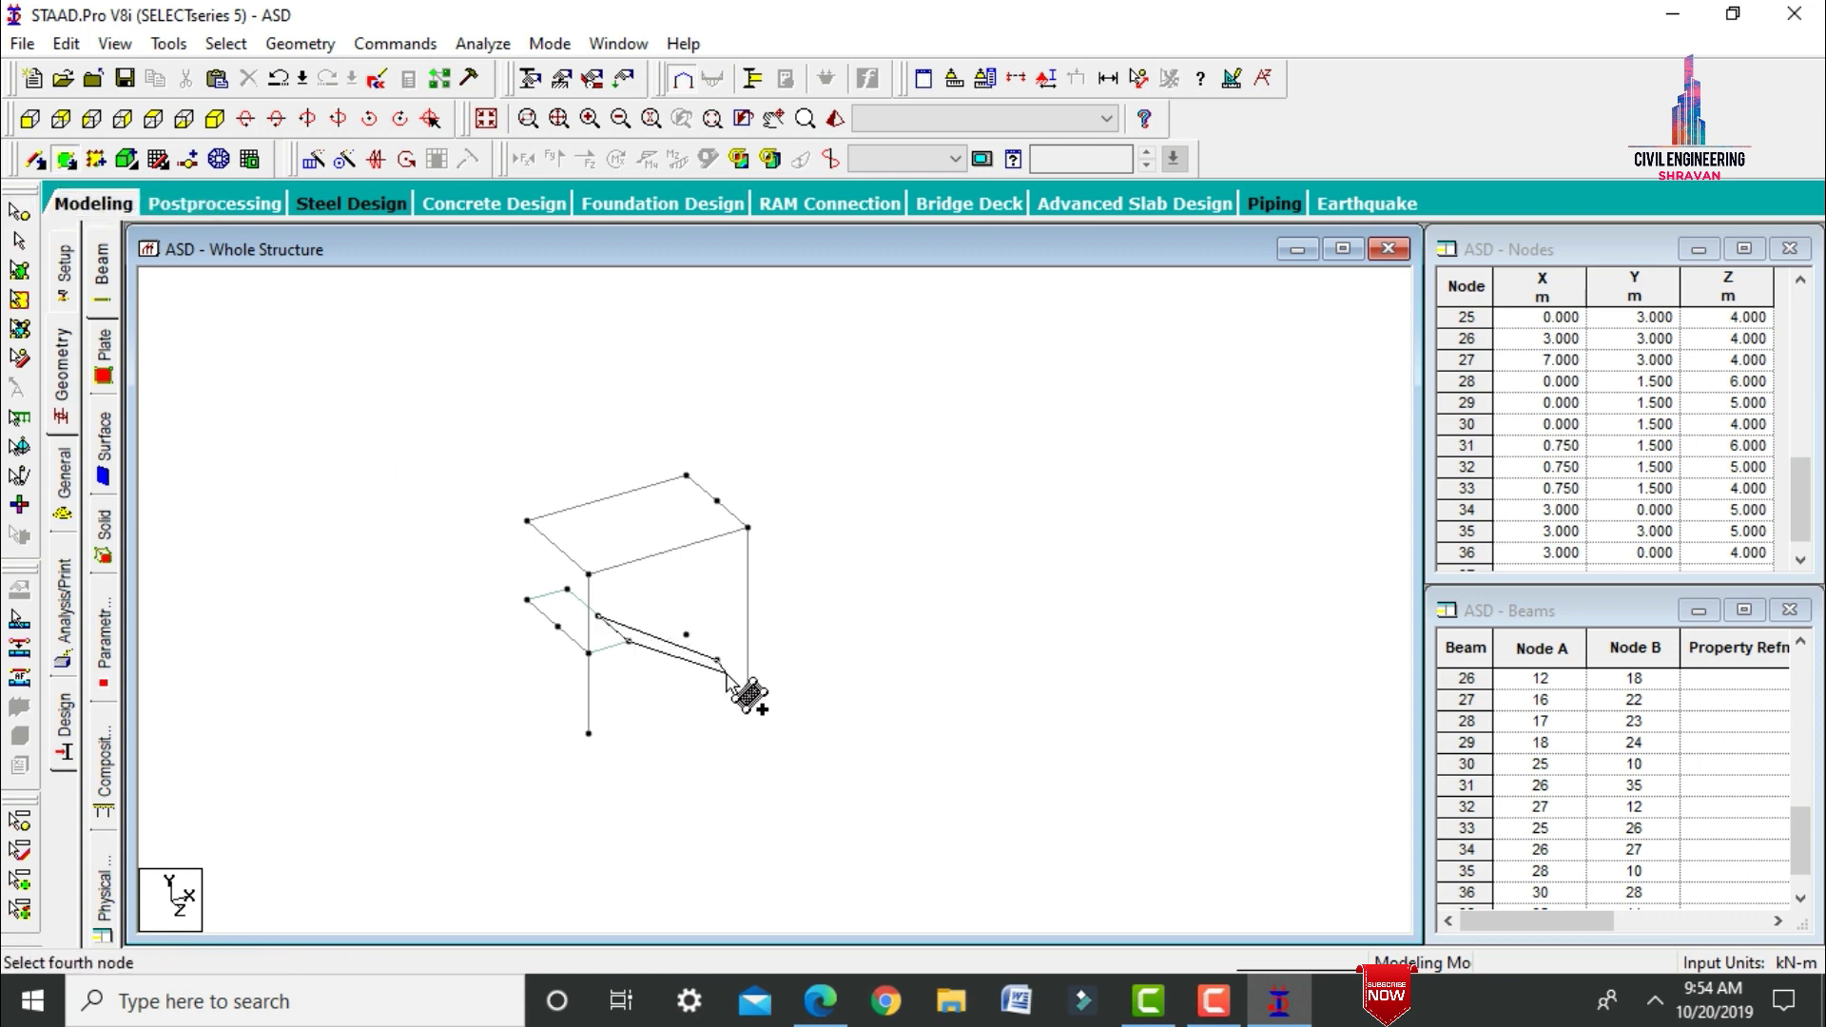
pyautogui.click(748, 686)
pyautogui.click(598, 615)
pyautogui.click(748, 527)
pyautogui.click(687, 475)
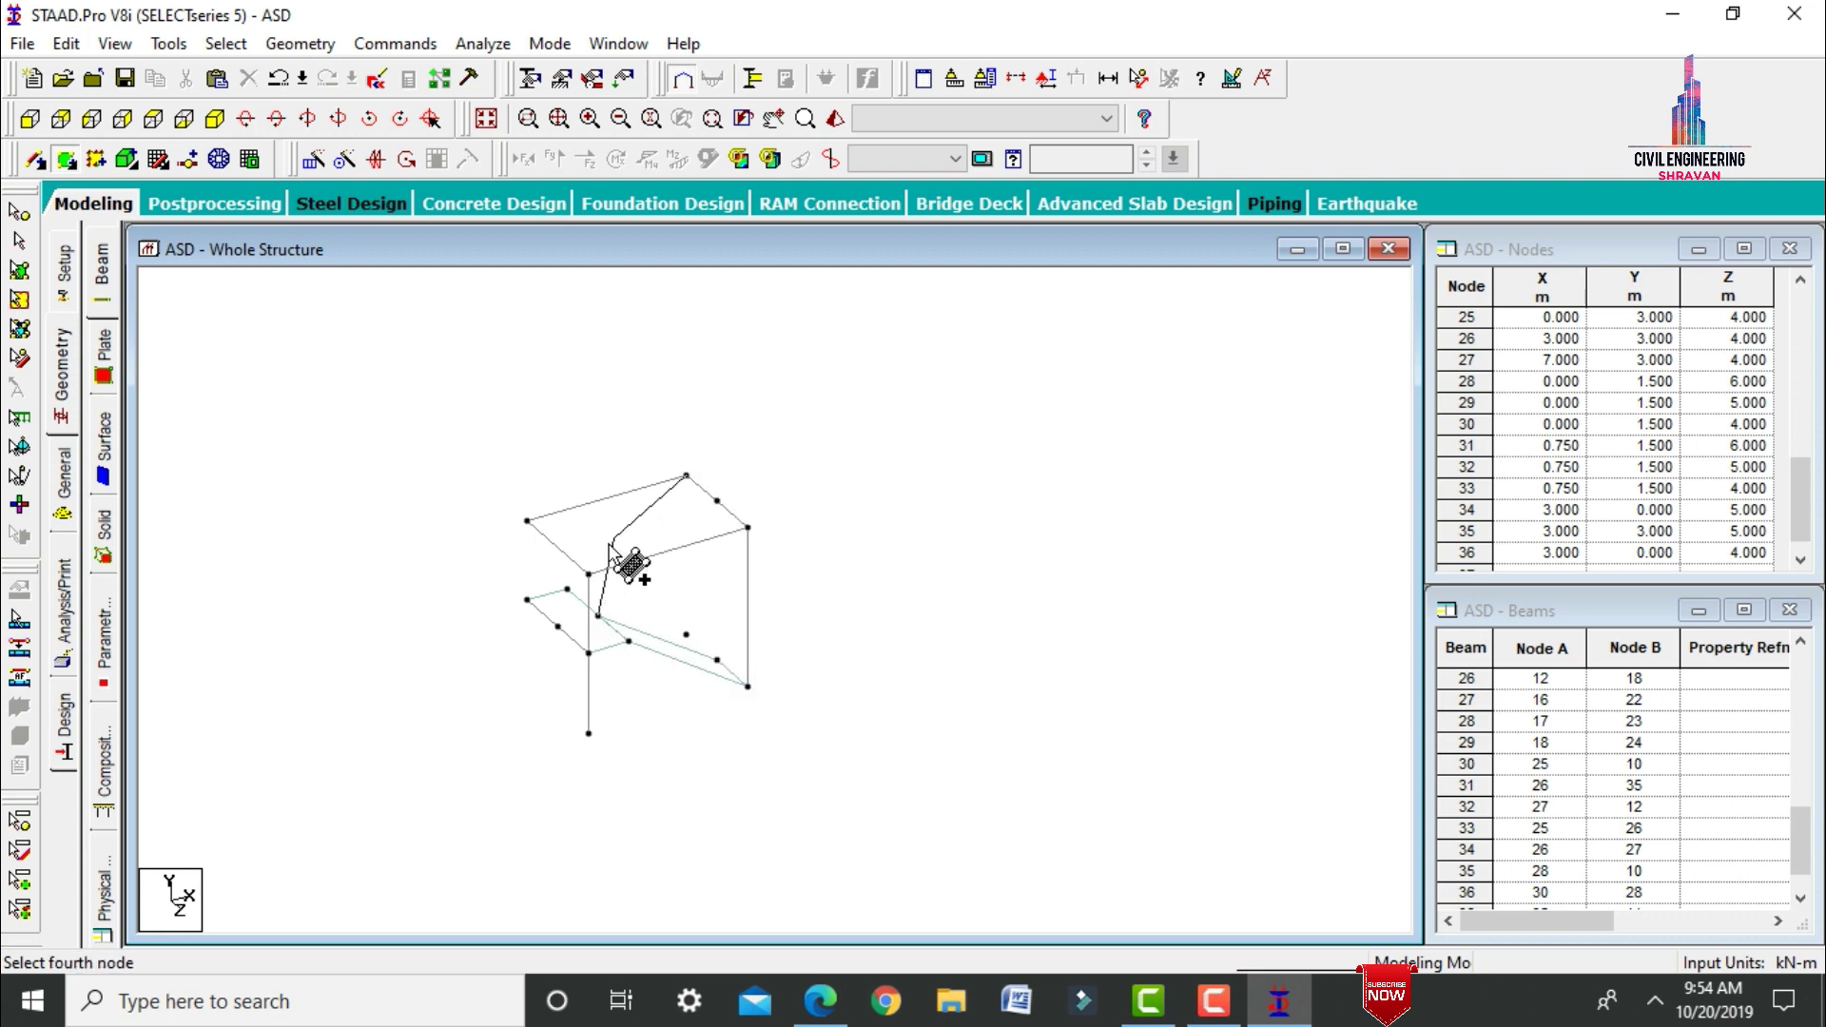
pyautogui.click(589, 573)
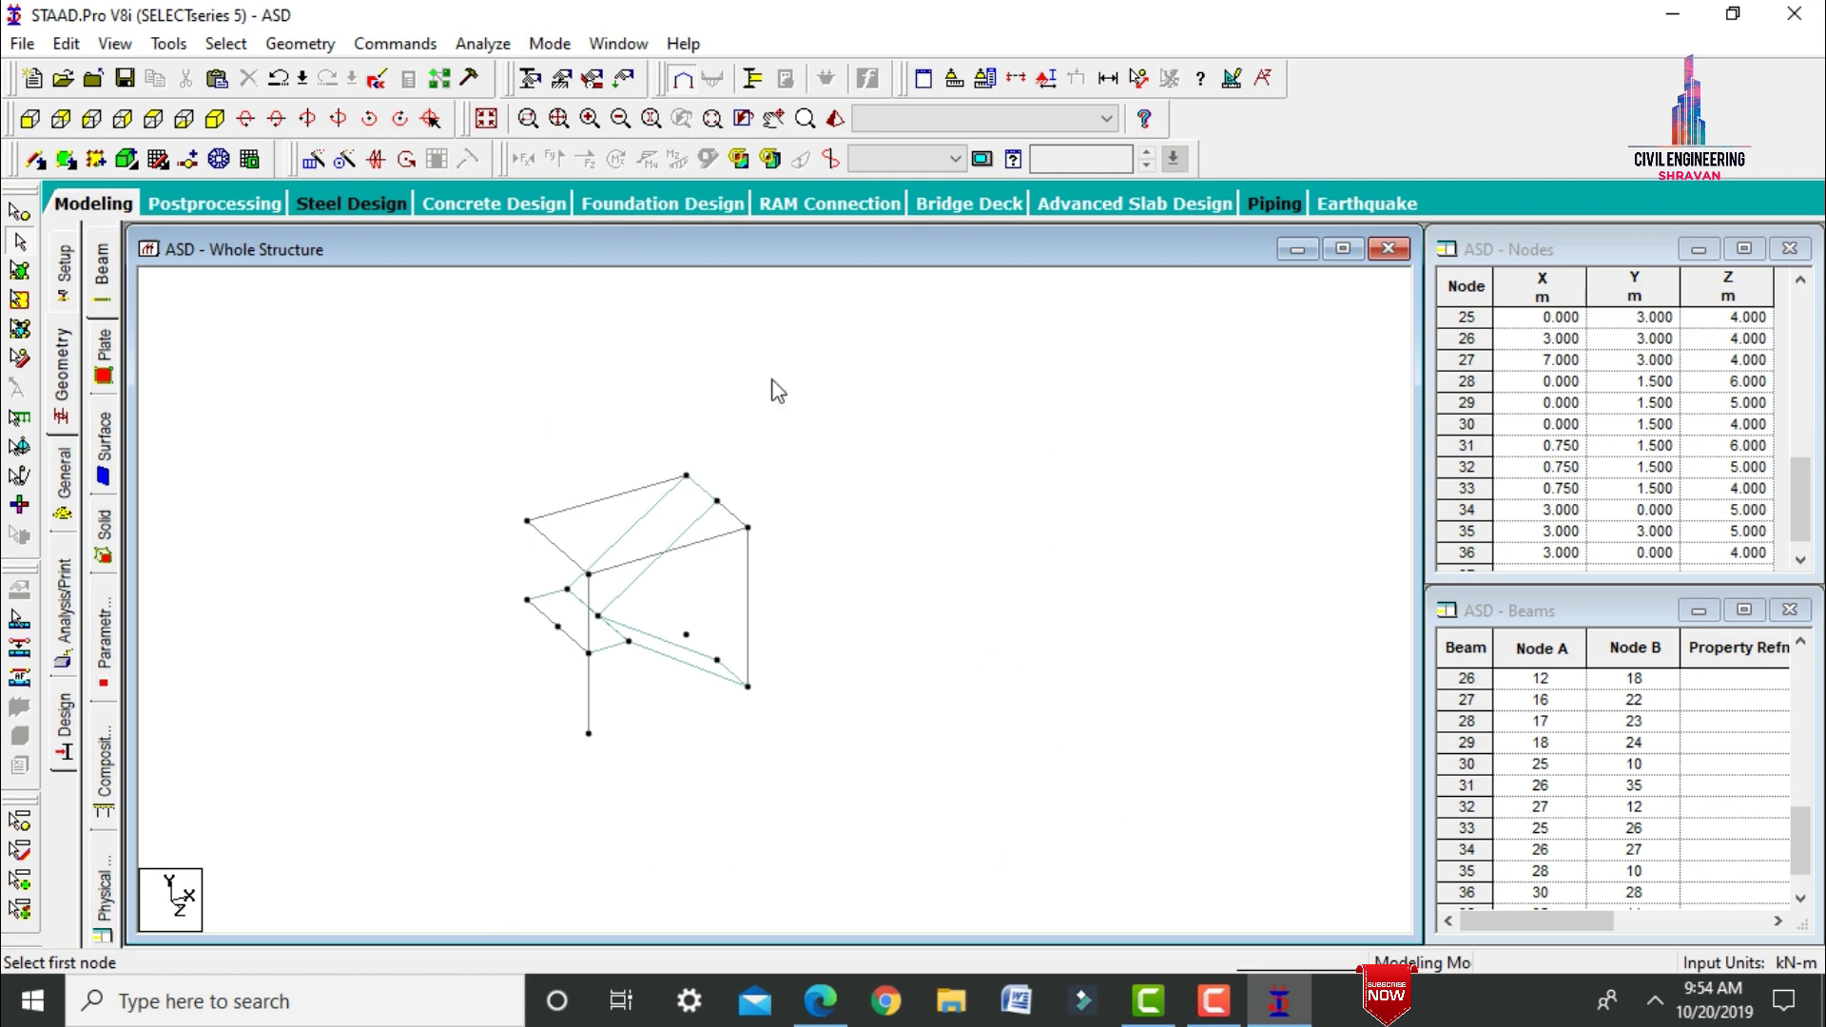
pyautogui.click(480, 122)
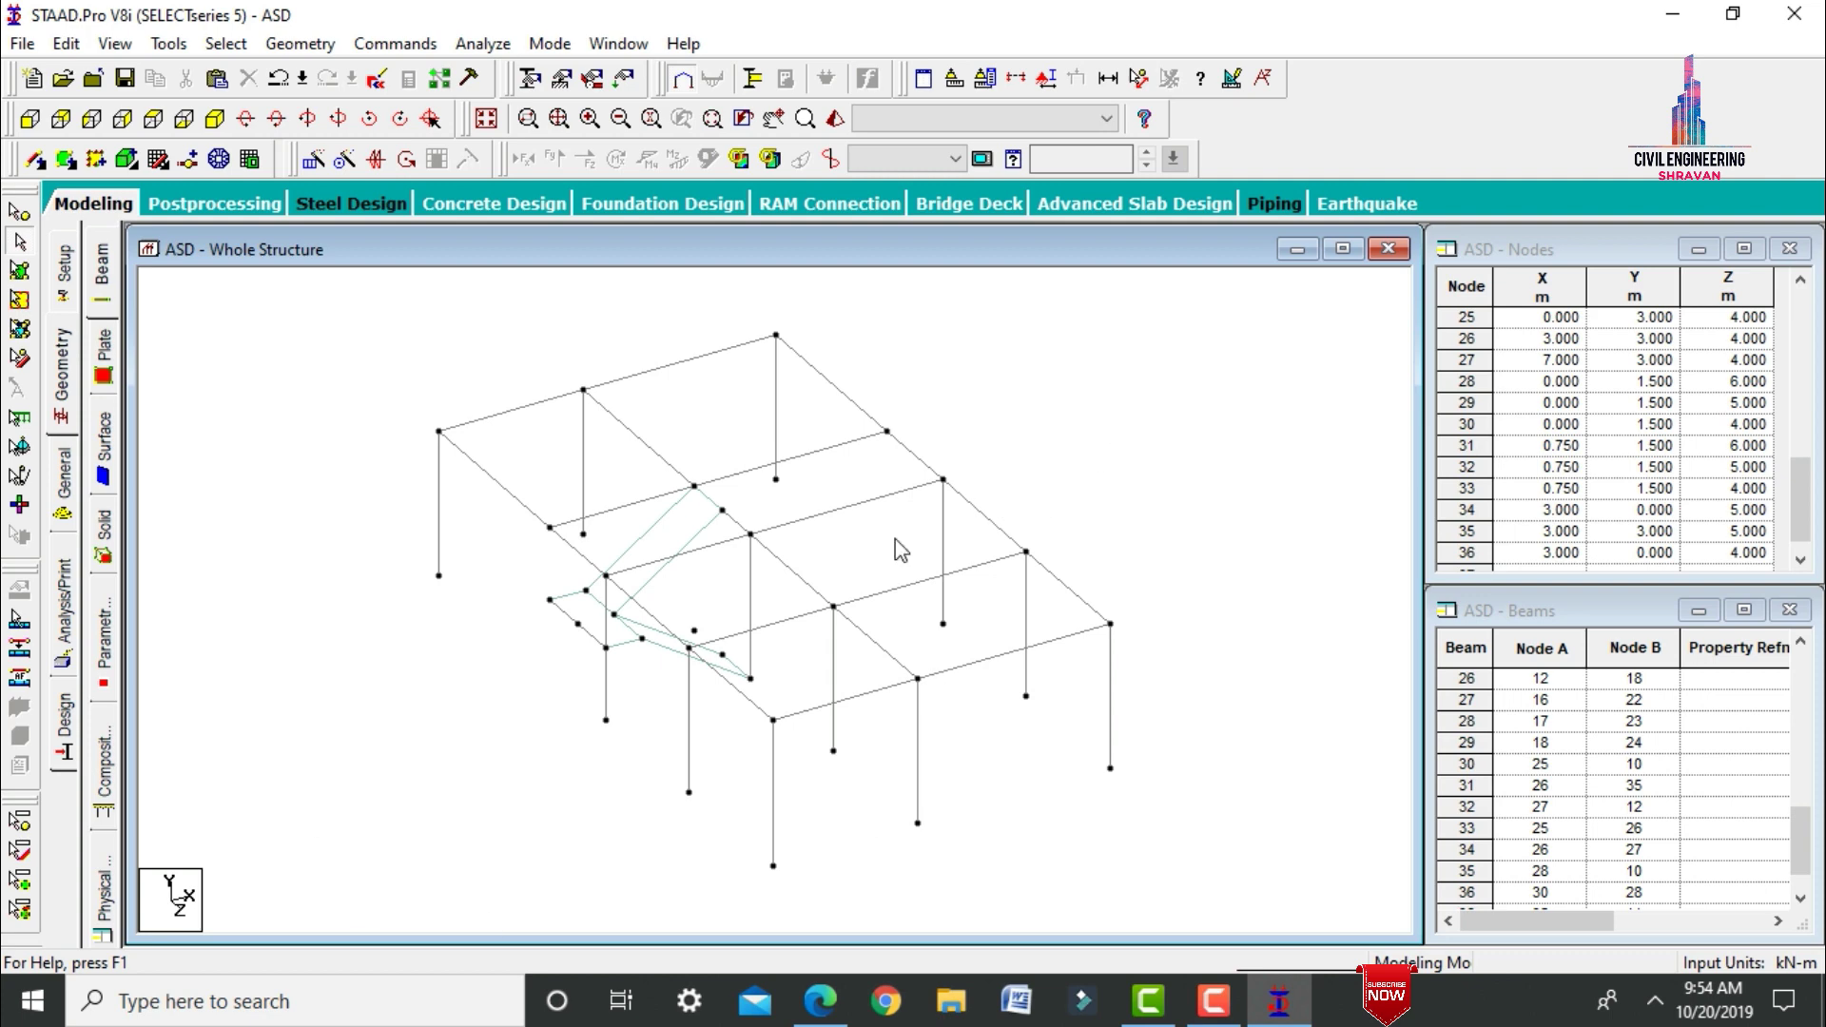
# Split beam 30 at its mid-point, creating node 37.
pyautogui.click(578, 562)
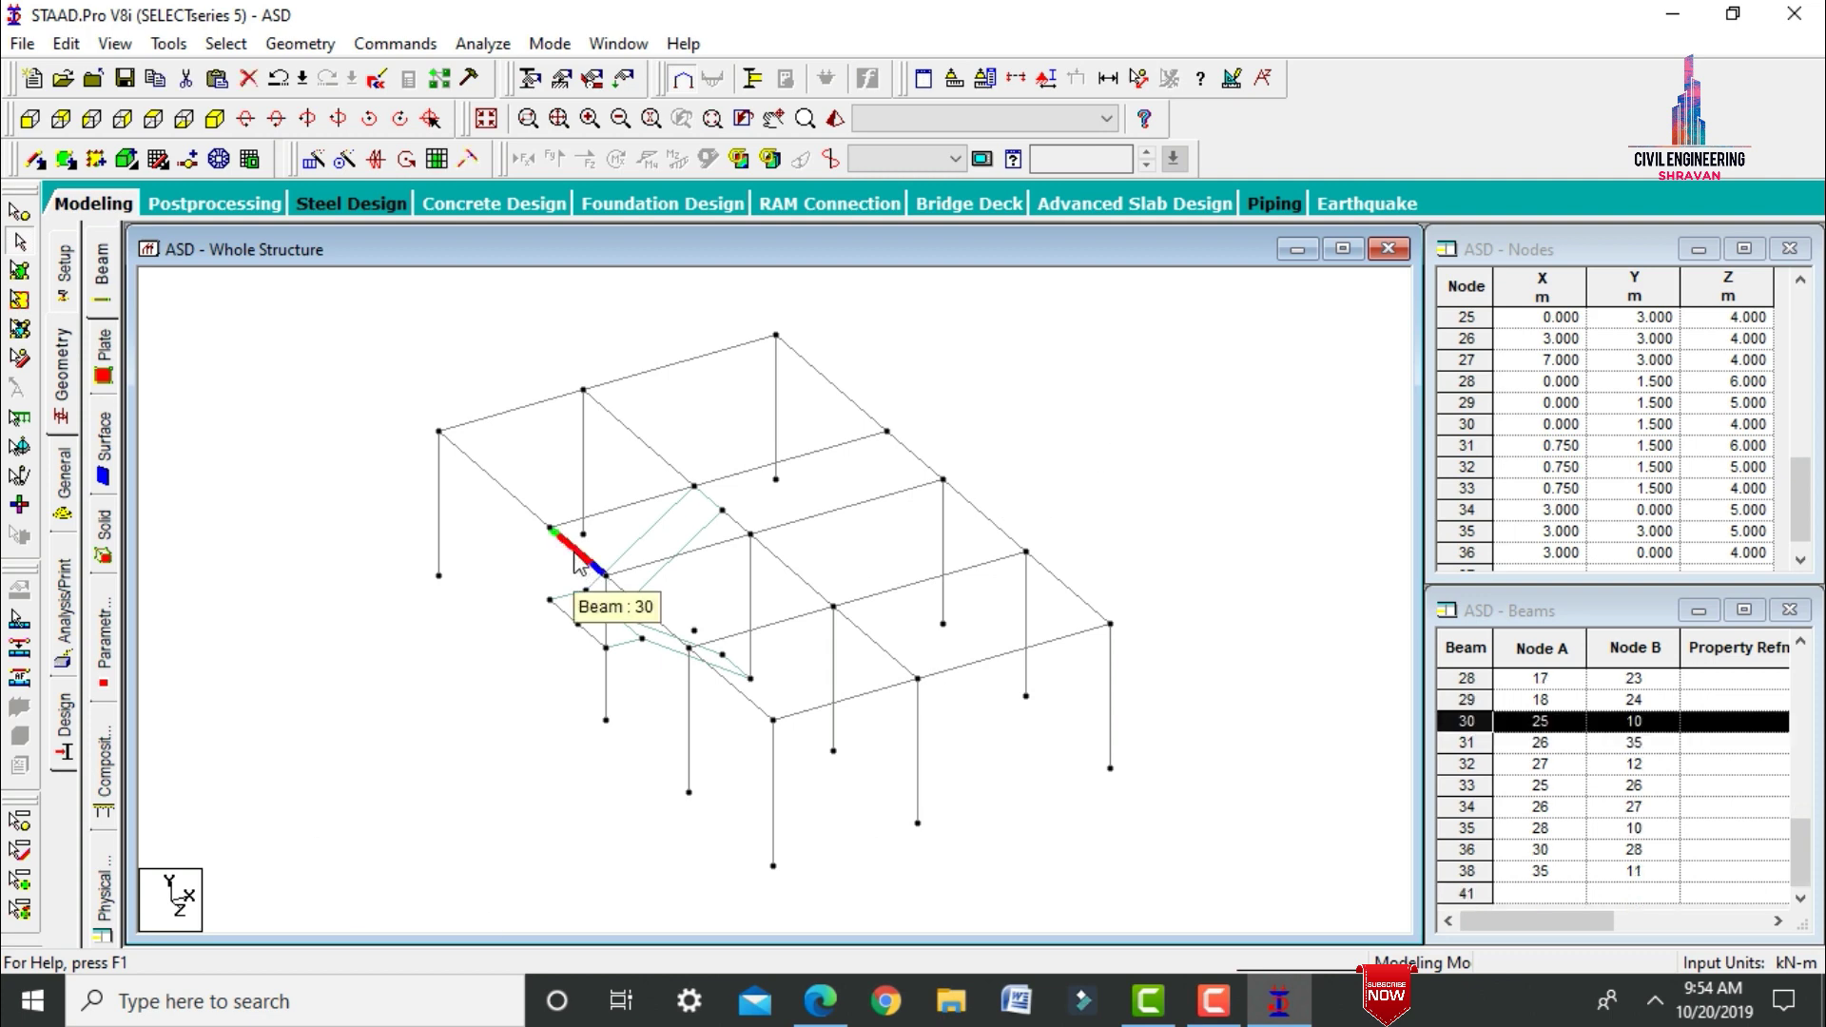
pyautogui.rightClick(575, 555)
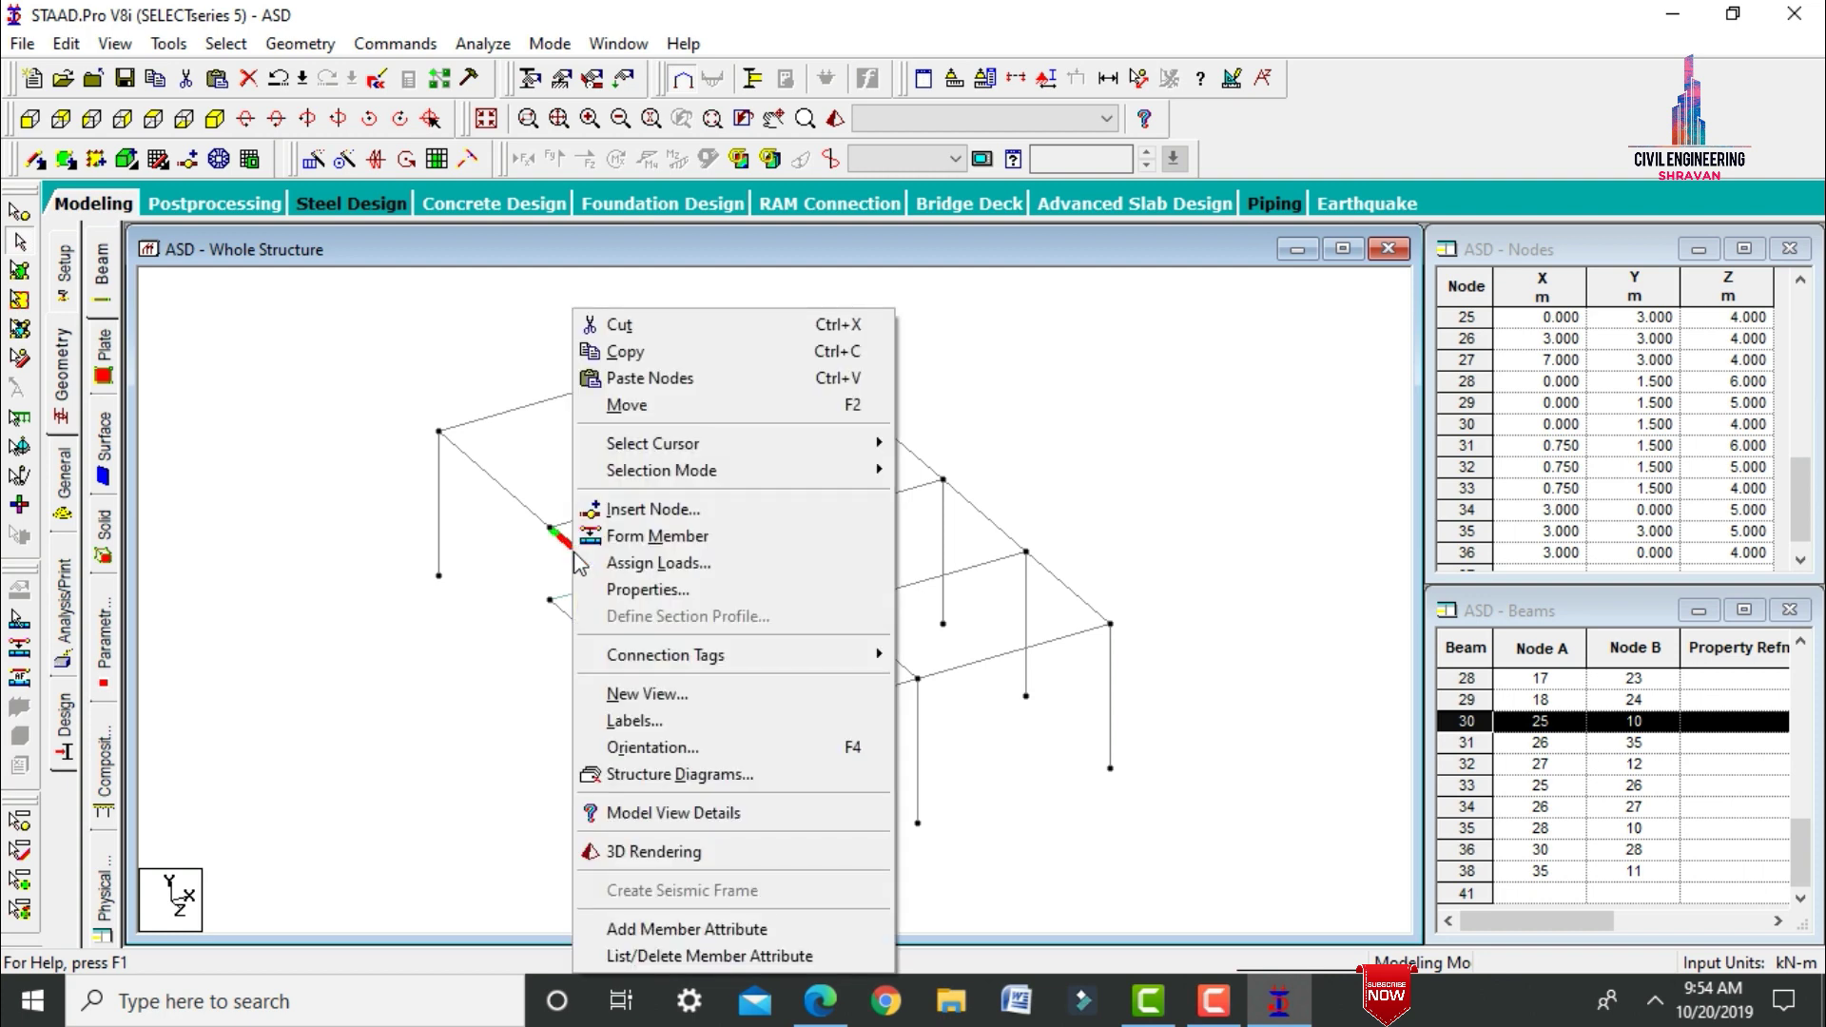
pyautogui.click(619, 509)
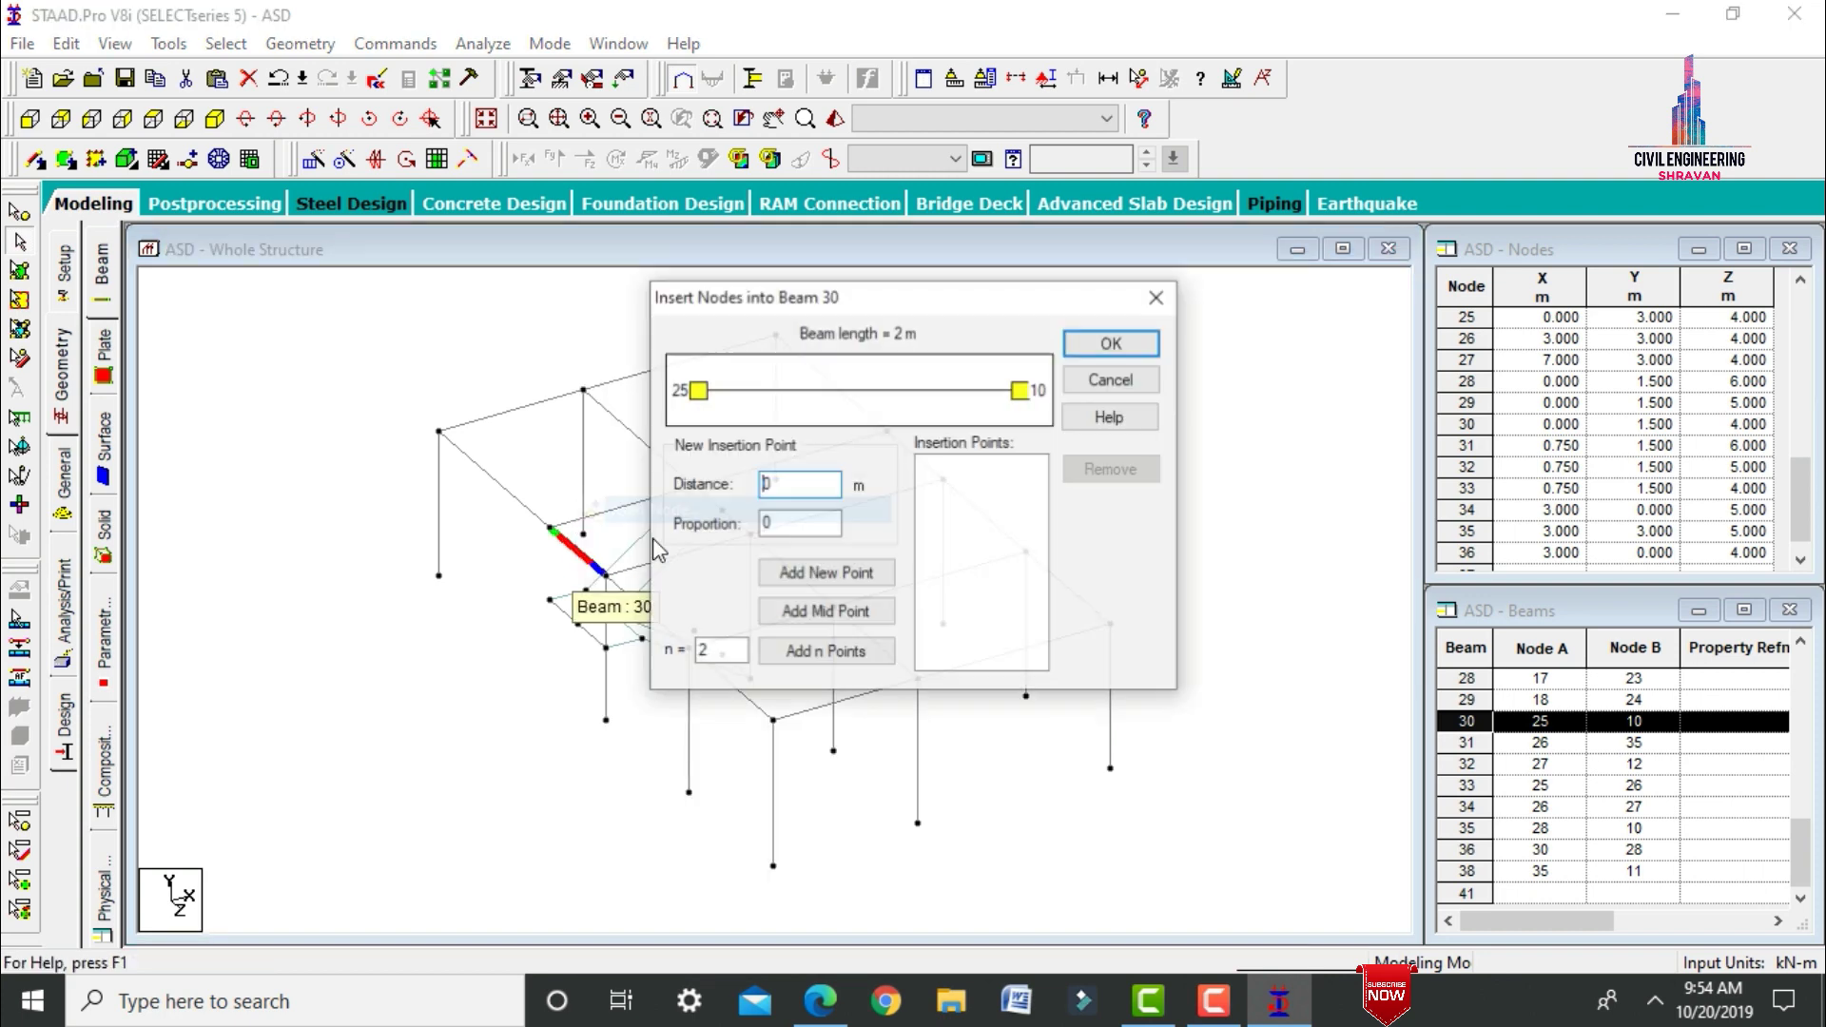
pyautogui.click(797, 613)
pyautogui.click(1107, 347)
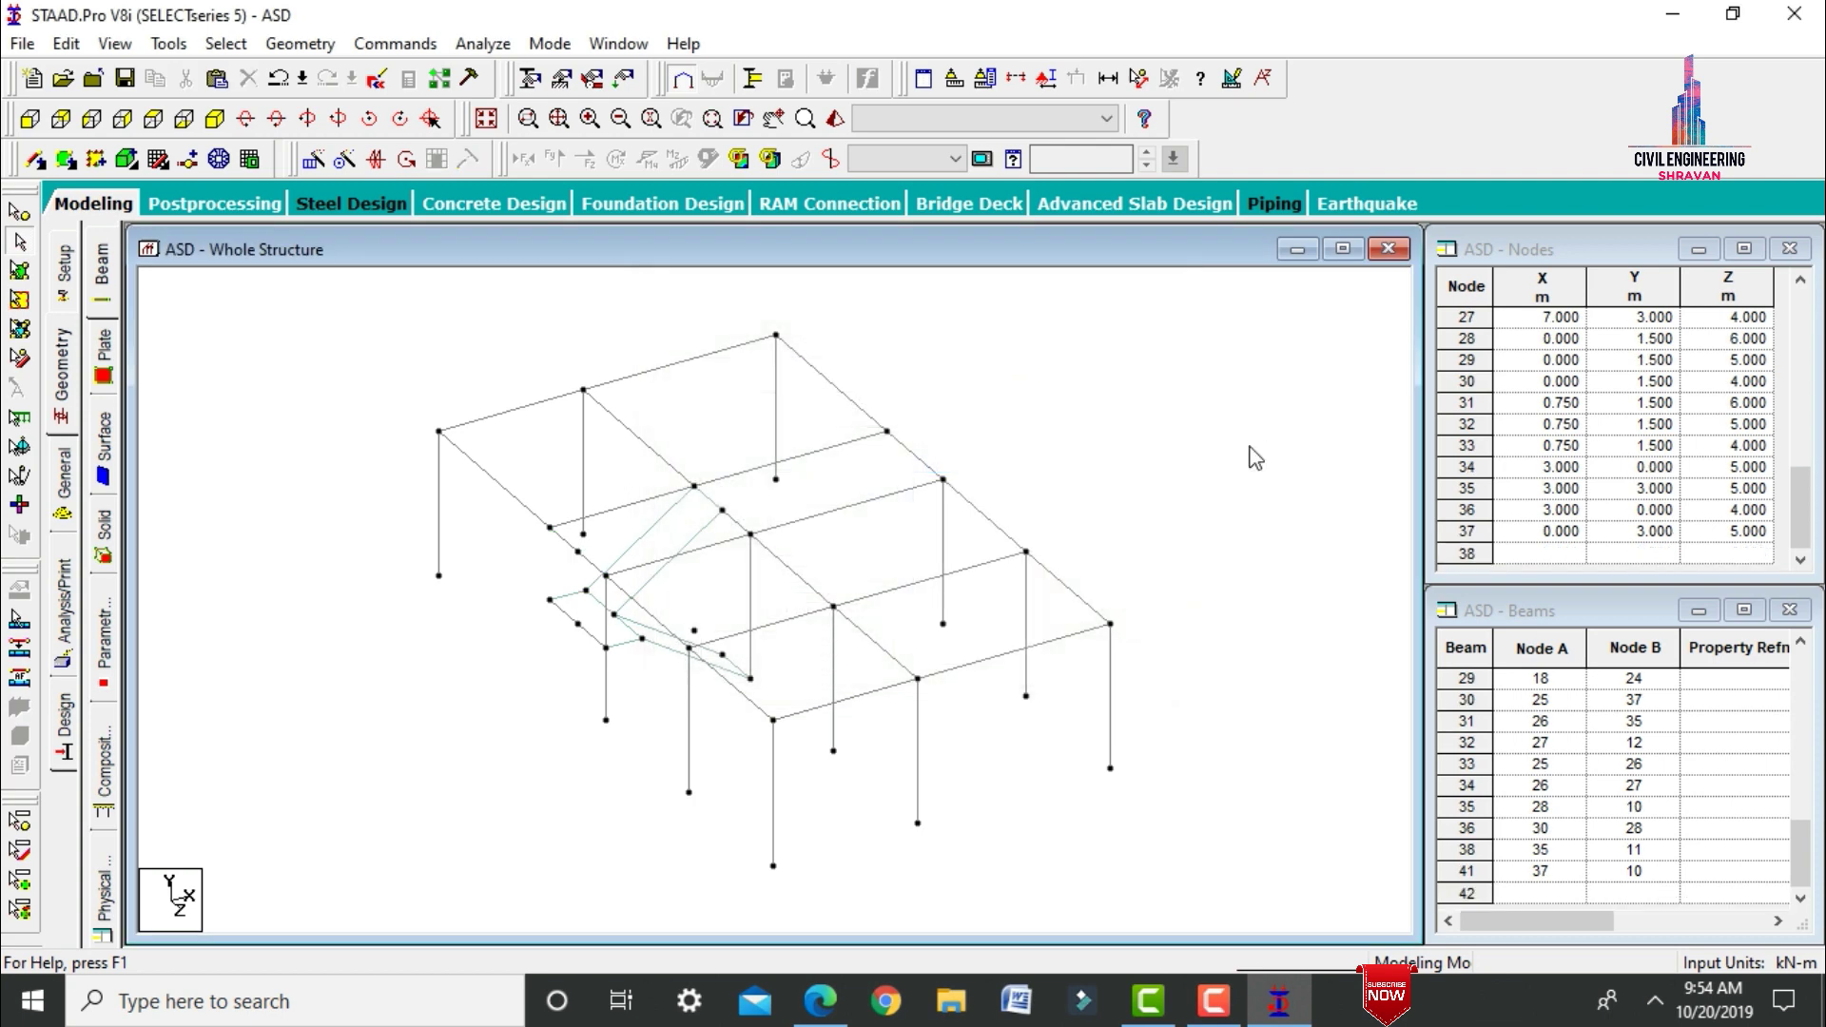
# Add the first three four-node slab plates across the 3 m-level floor bays.
pyautogui.click(64, 158)
pyautogui.click(438, 431)
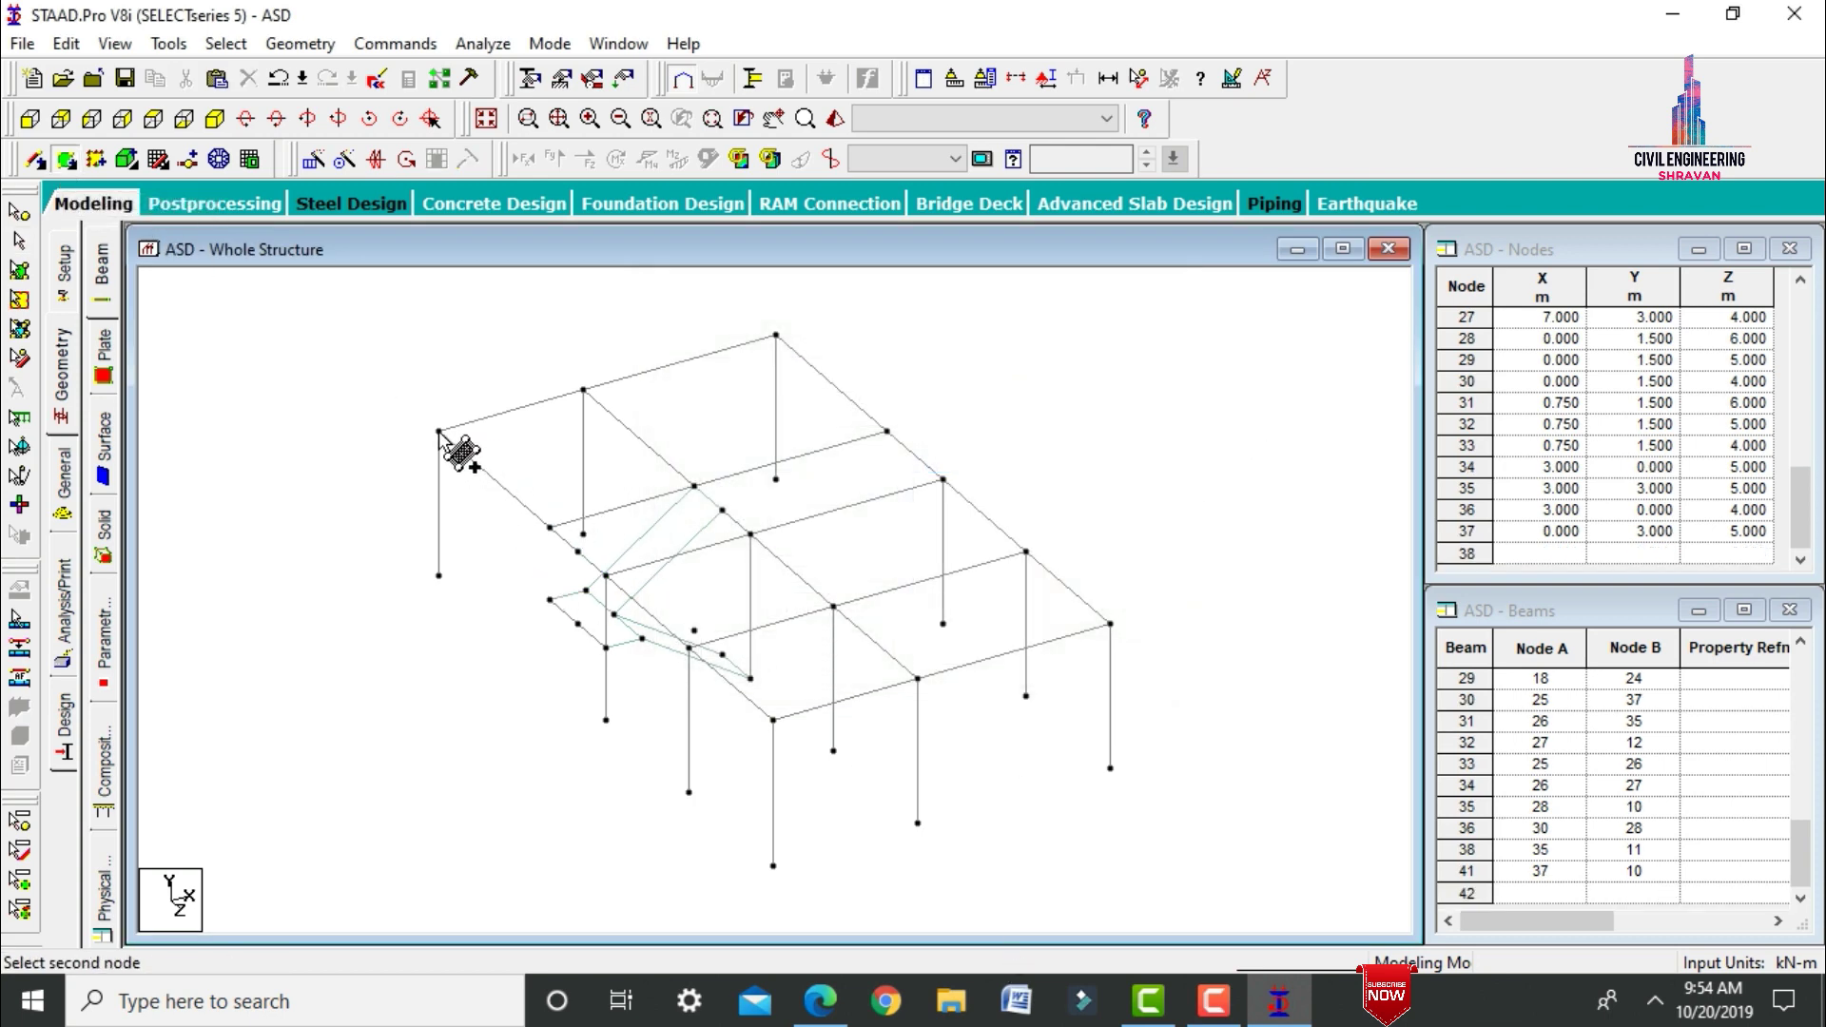
pyautogui.click(583, 389)
pyautogui.click(694, 486)
pyautogui.click(550, 526)
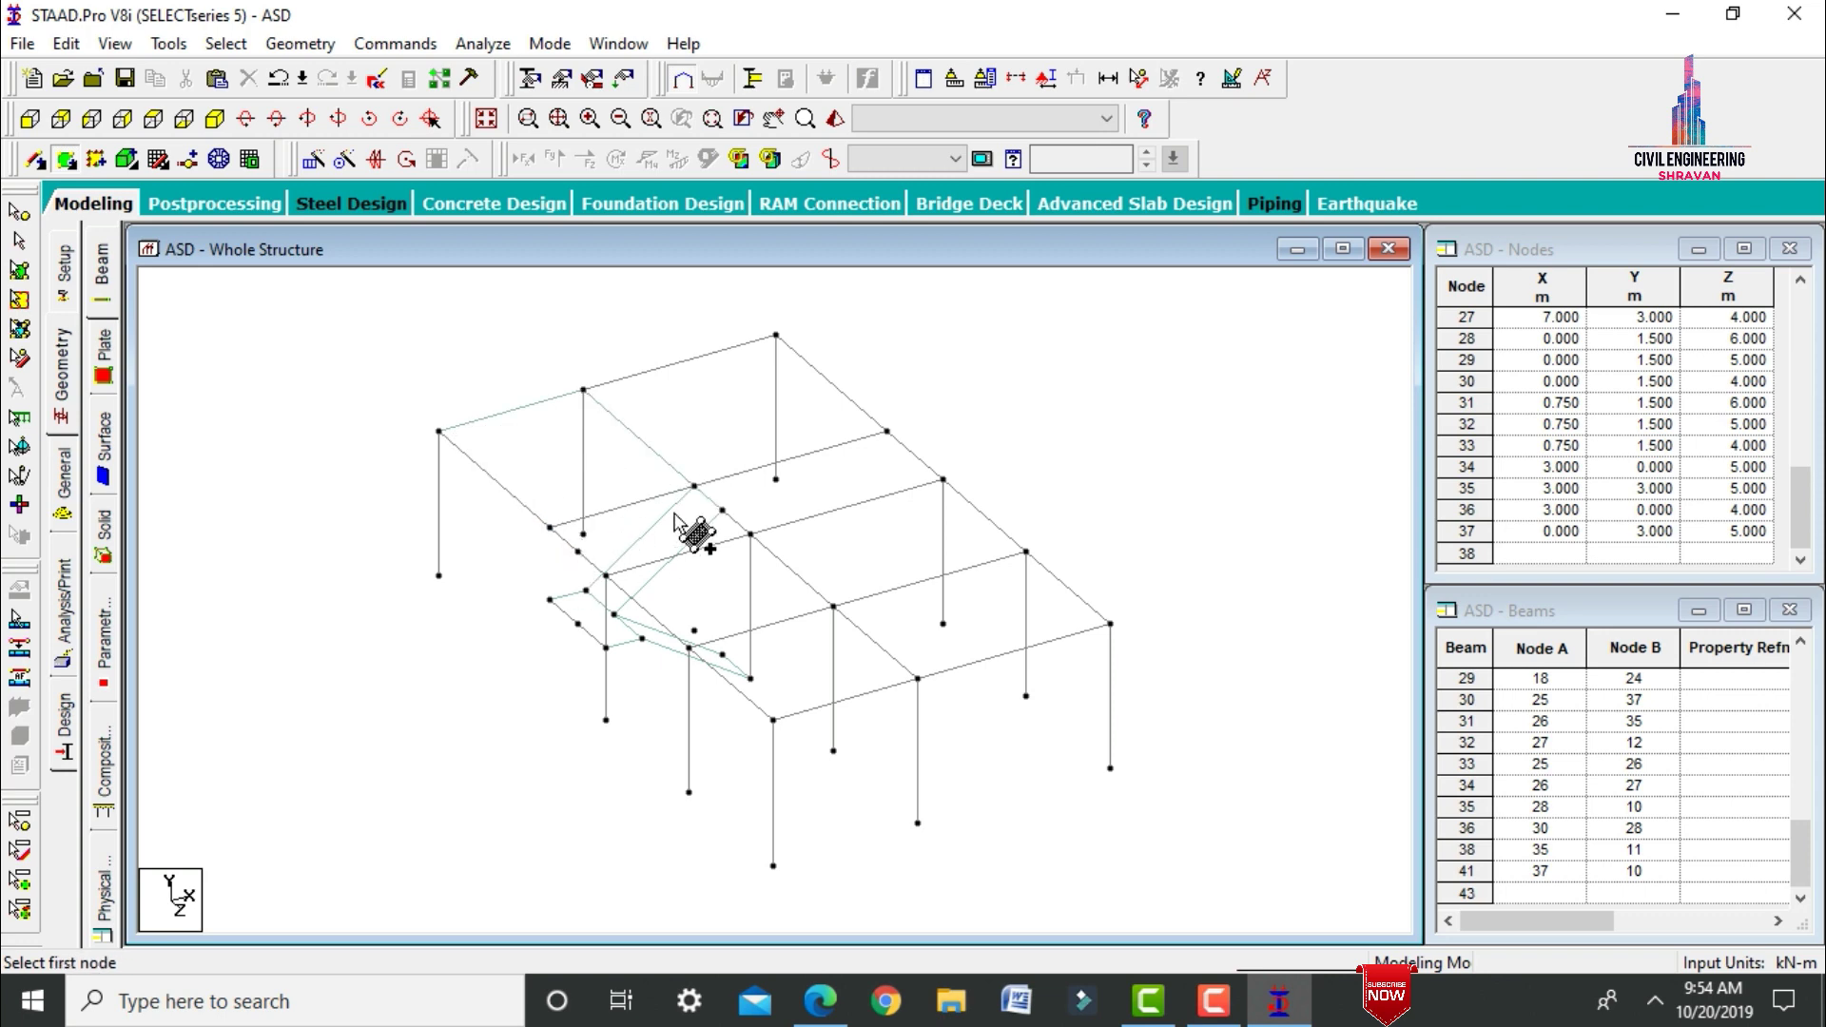
pyautogui.click(583, 389)
pyautogui.click(778, 339)
pyautogui.click(887, 433)
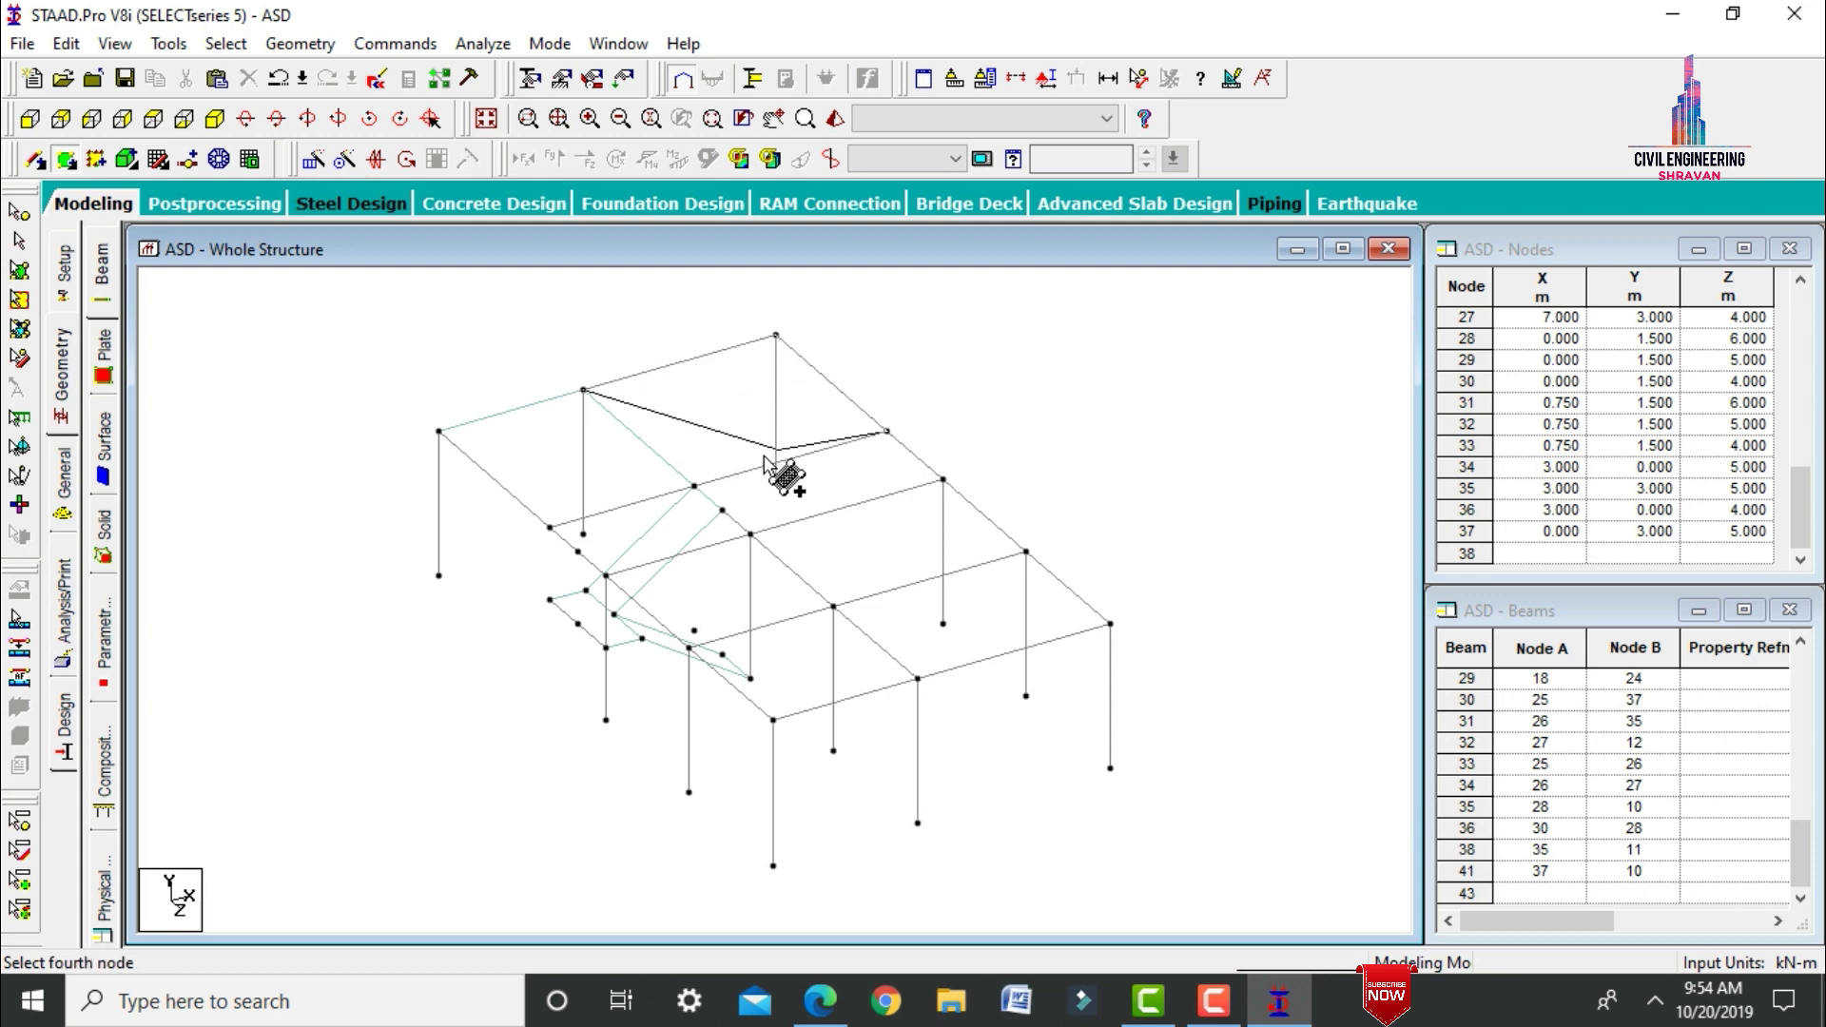
pyautogui.click(694, 486)
pyautogui.click(695, 486)
pyautogui.click(887, 433)
pyautogui.click(942, 480)
pyautogui.click(750, 535)
pyautogui.click(550, 527)
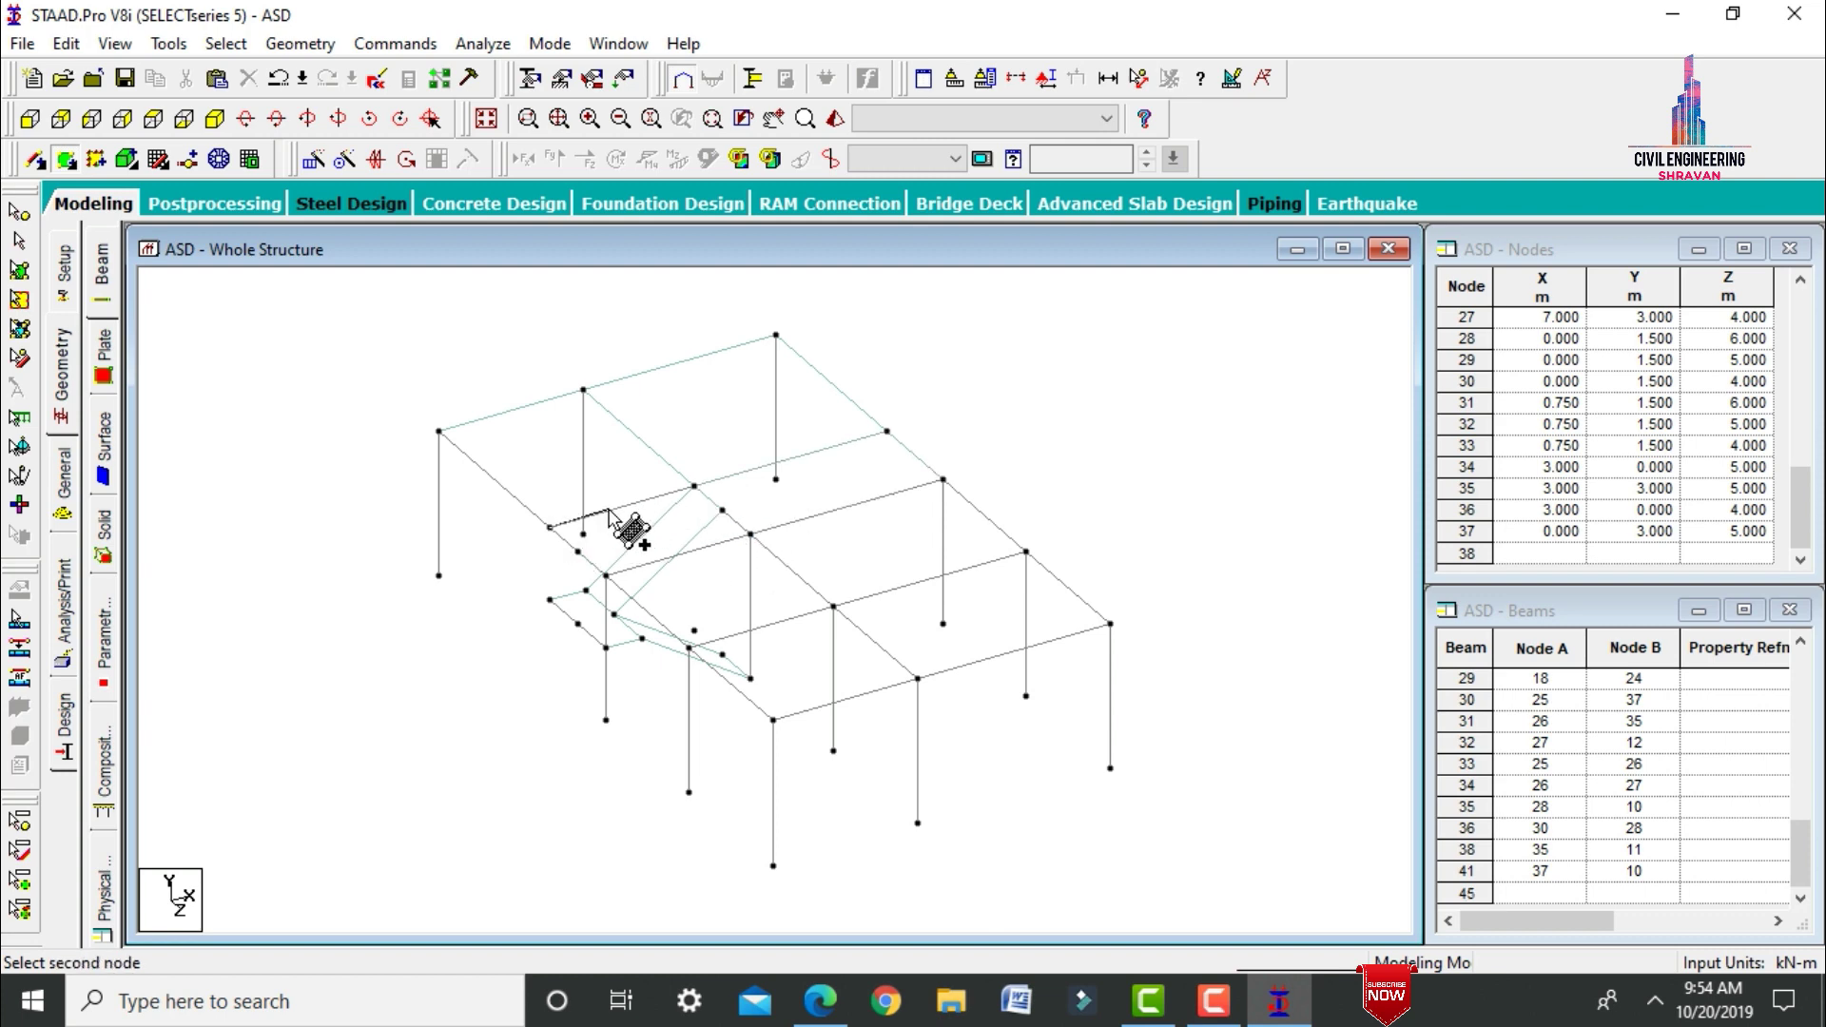
# Add three more slab plates over the bays around nodes 35 and 37.
pyautogui.click(66, 159)
pyautogui.click(578, 550)
pyautogui.click(723, 512)
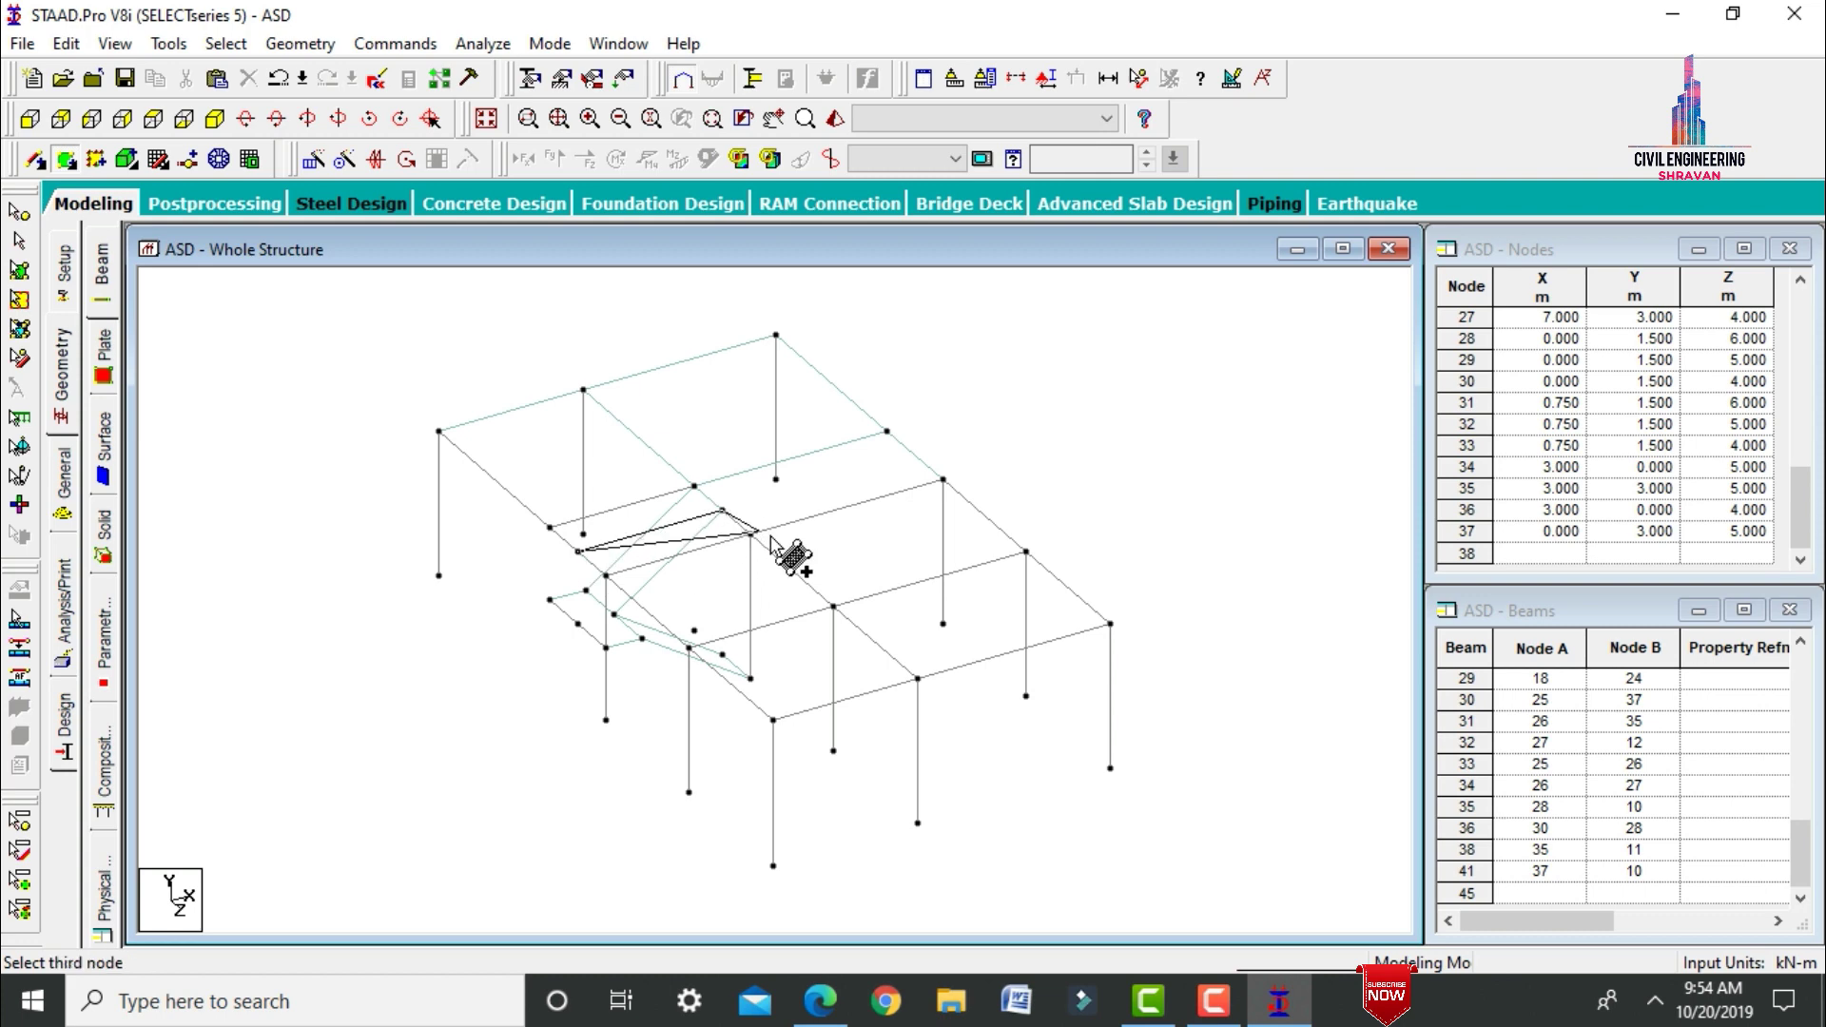
pyautogui.click(751, 534)
pyautogui.click(606, 575)
pyautogui.click(606, 576)
pyautogui.click(750, 534)
pyautogui.click(833, 606)
pyautogui.click(689, 649)
pyautogui.click(834, 606)
pyautogui.click(1026, 551)
pyautogui.click(942, 480)
pyautogui.click(750, 535)
# Add the last two slab plates on the remaining floor bays.
pyautogui.click(689, 649)
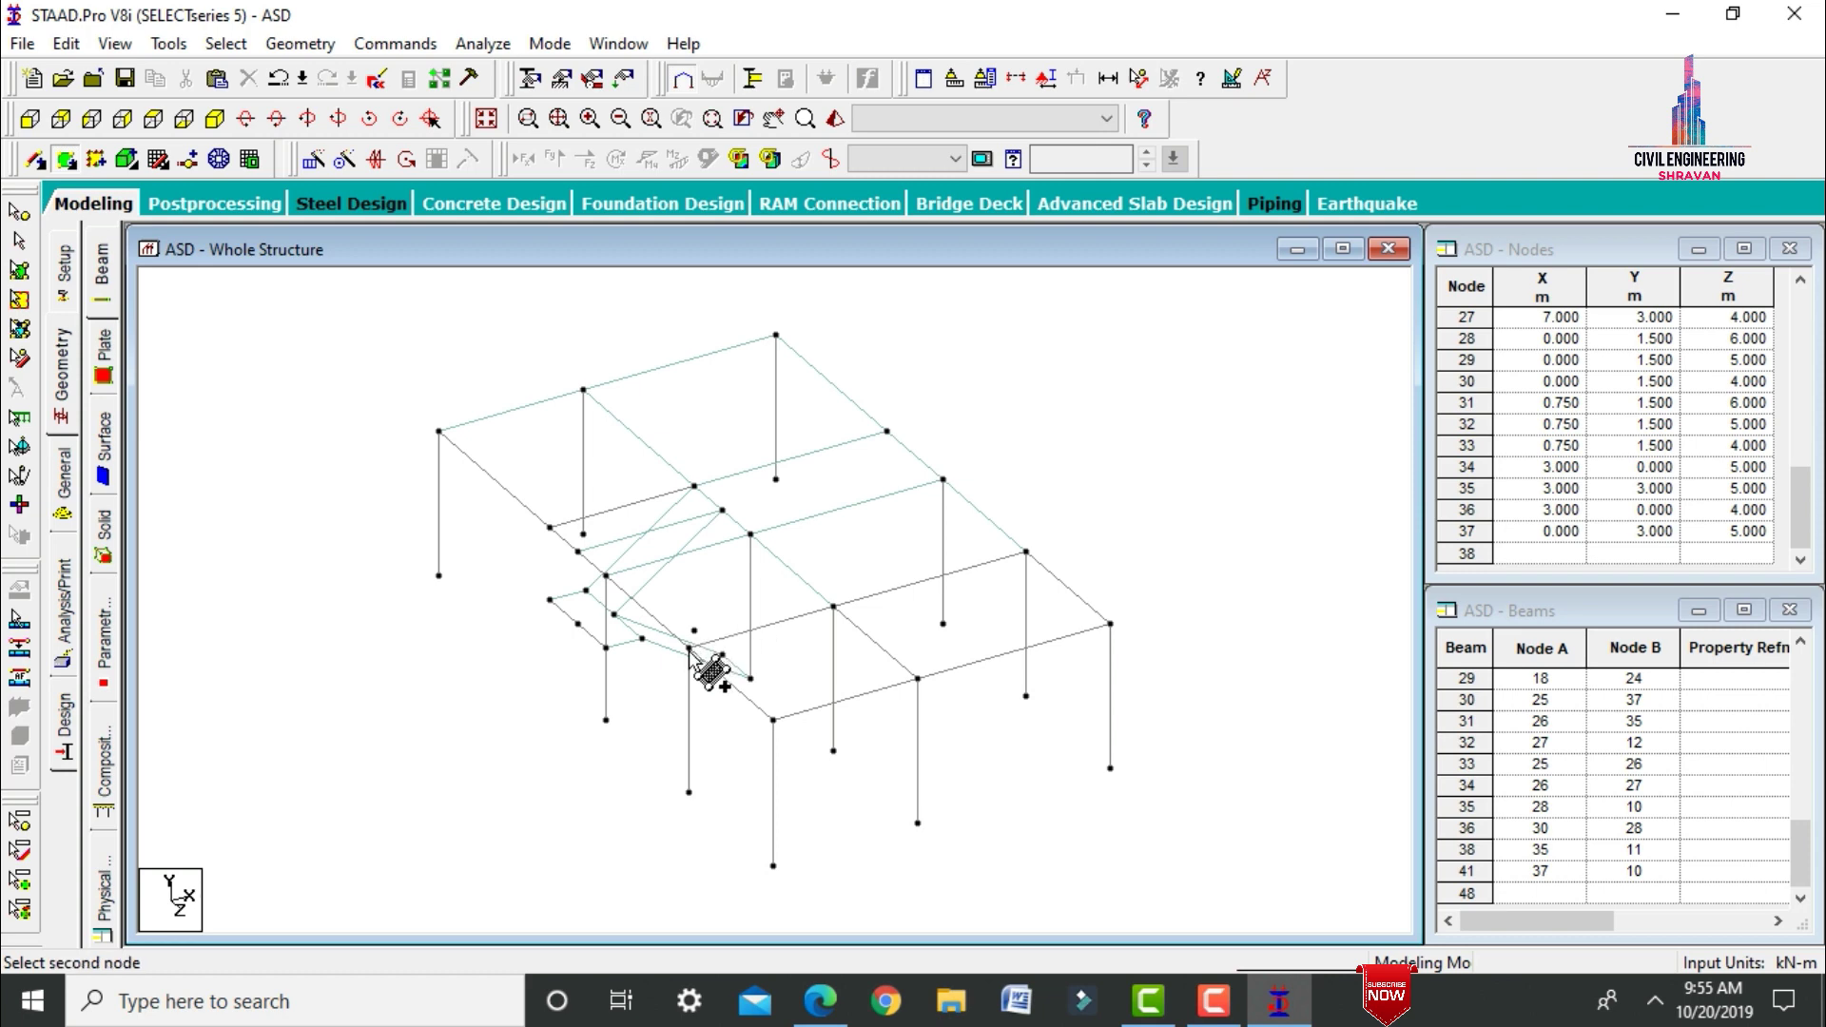
pyautogui.click(834, 606)
pyautogui.click(918, 680)
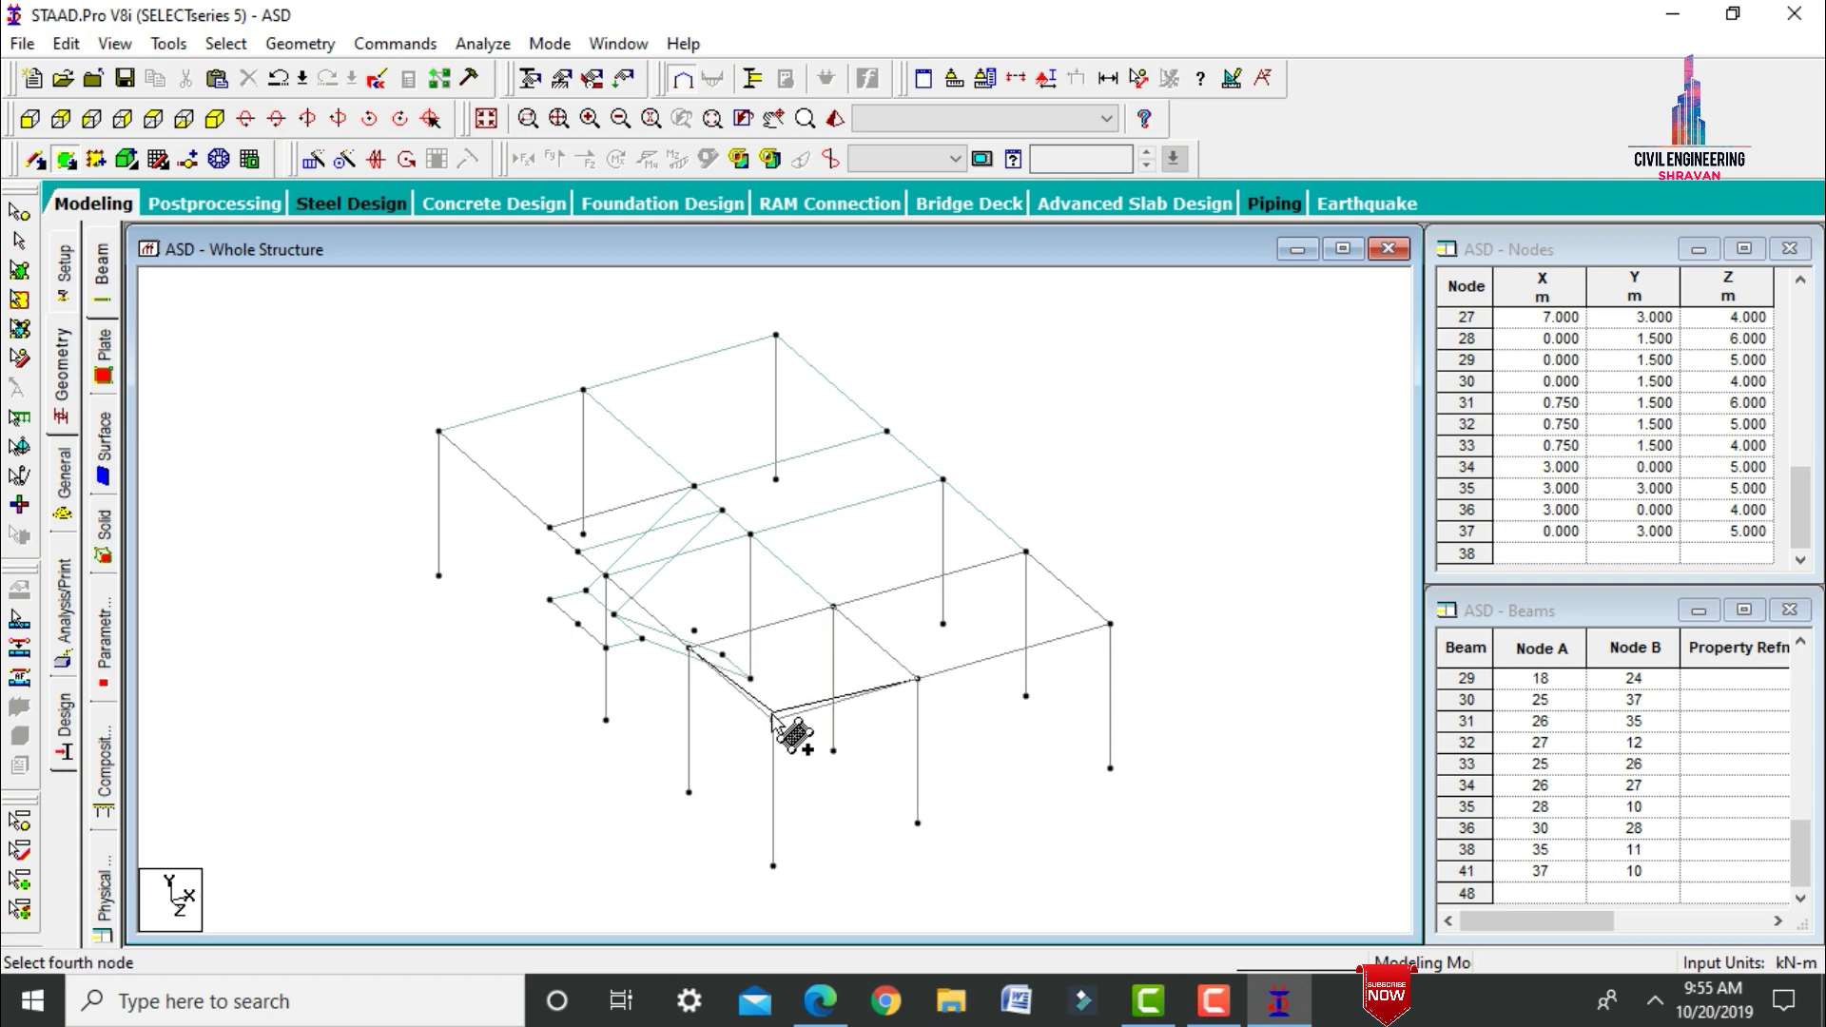
pyautogui.click(773, 720)
pyautogui.click(834, 606)
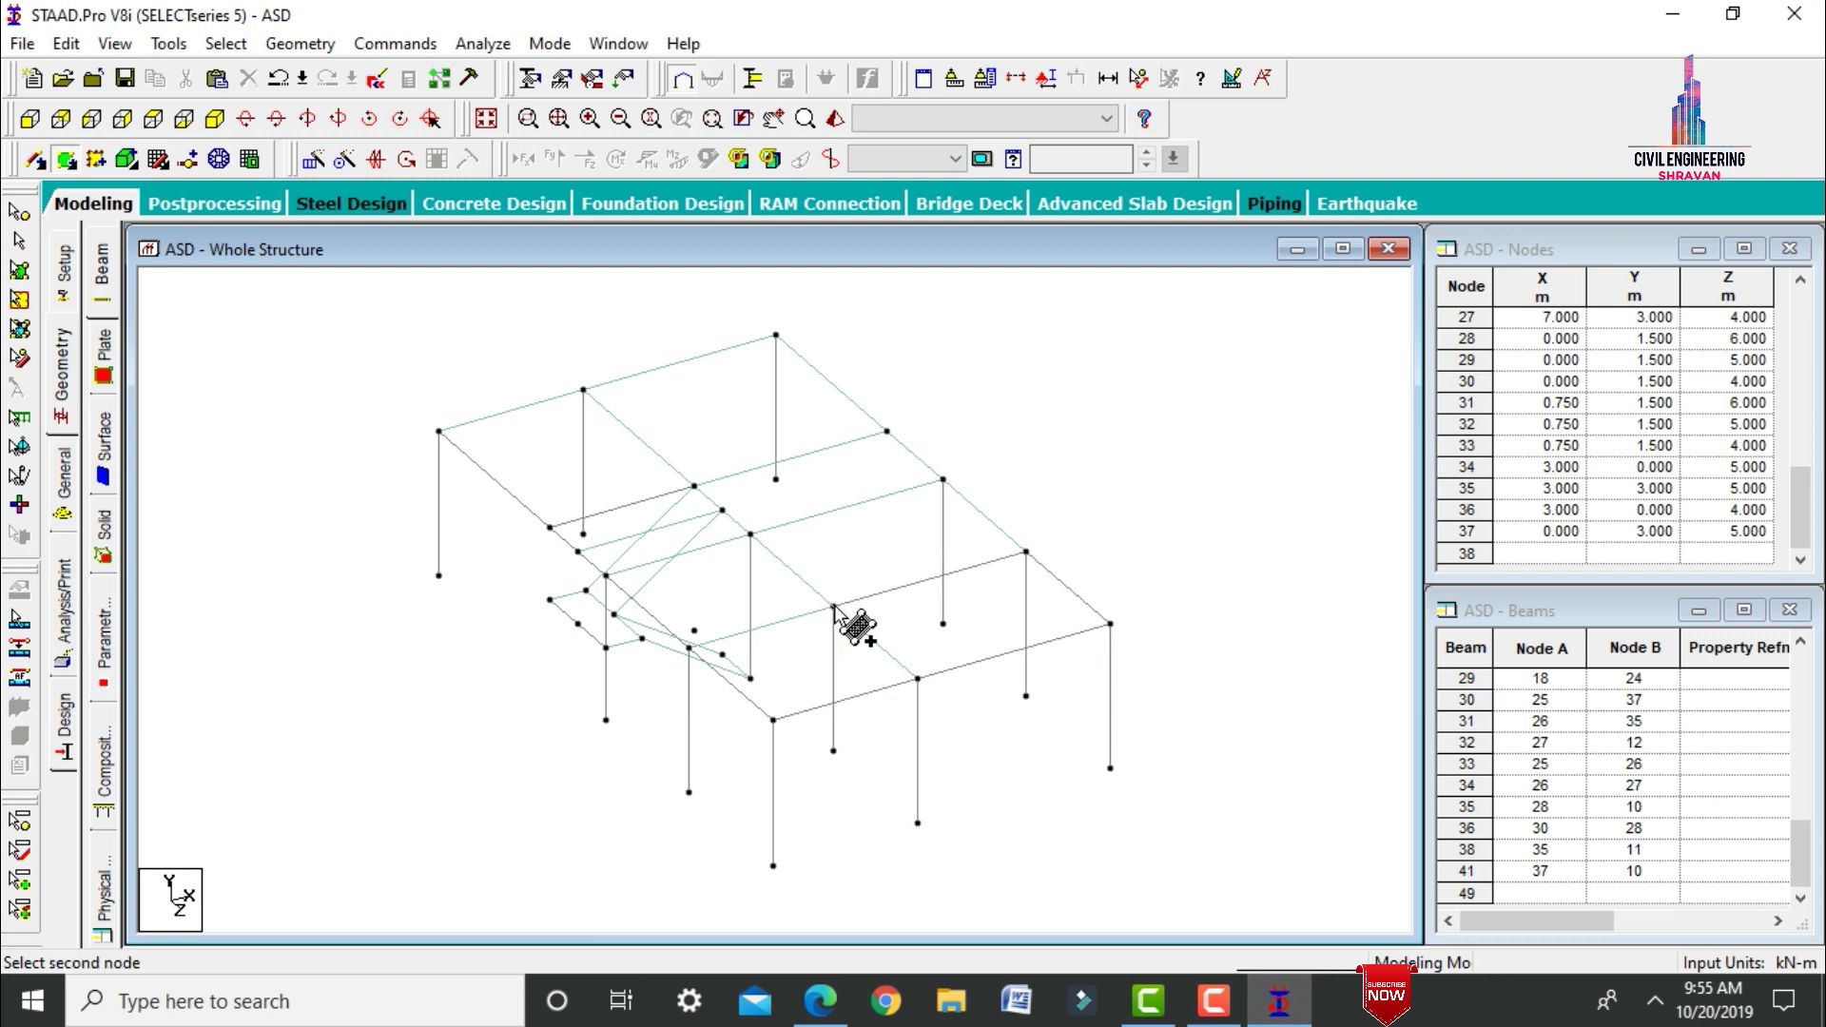
pyautogui.click(1026, 552)
pyautogui.click(1109, 624)
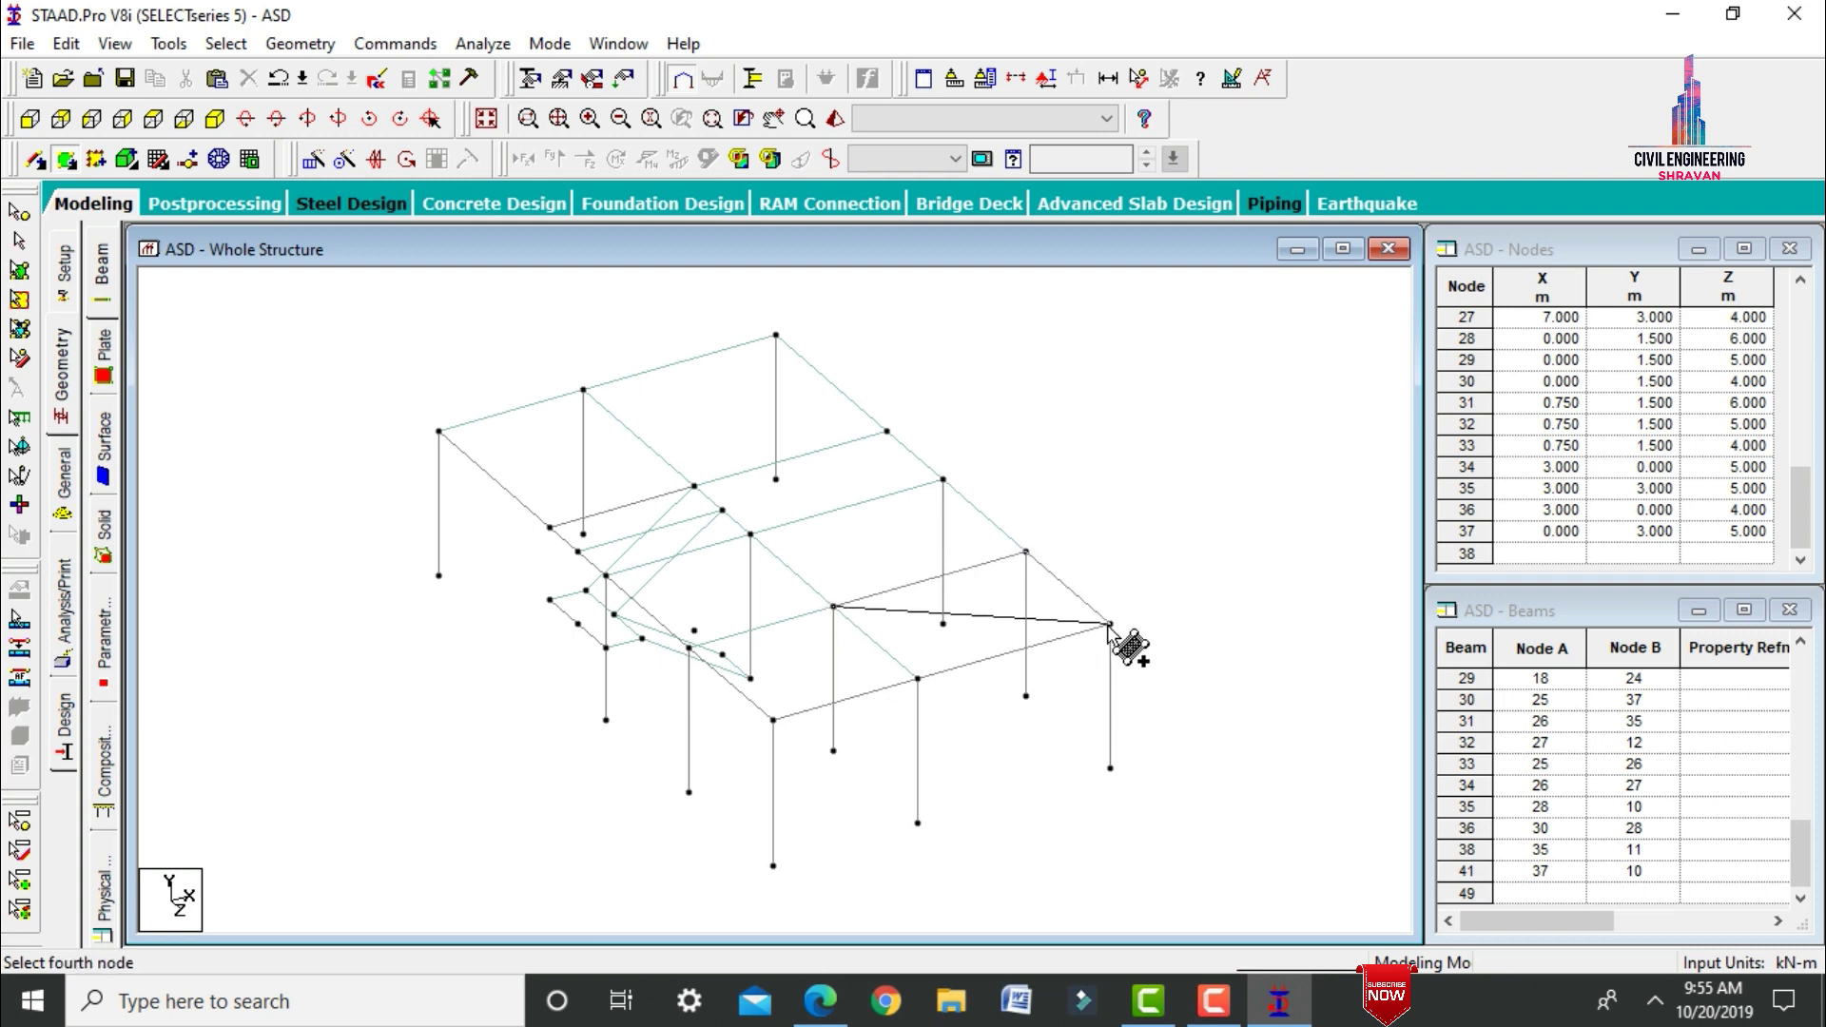
pyautogui.click(918, 679)
pyautogui.press('Right')
pyautogui.press('Right')
pyautogui.press('Right')
pyautogui.press('Right')
pyautogui.press('Right')
pyautogui.press('Right')
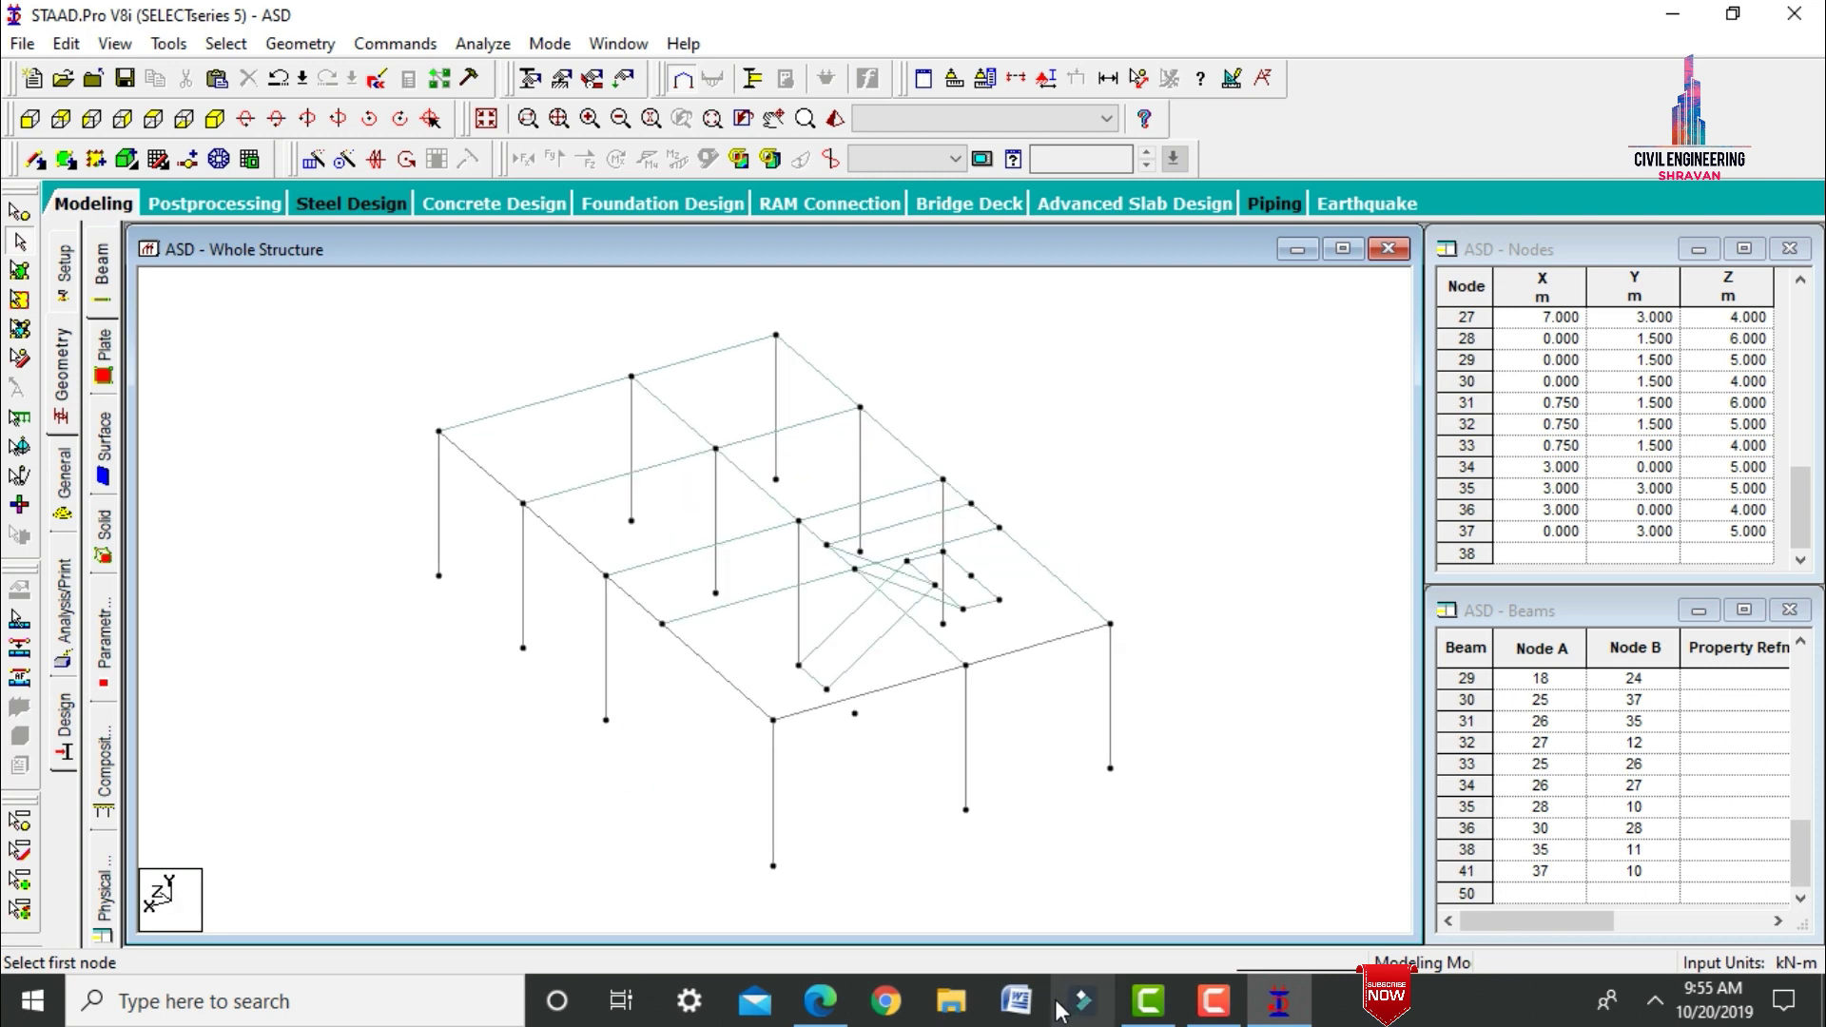
# Delete the unconnected node 36 and return to an isometric view.
pyautogui.click(19, 213)
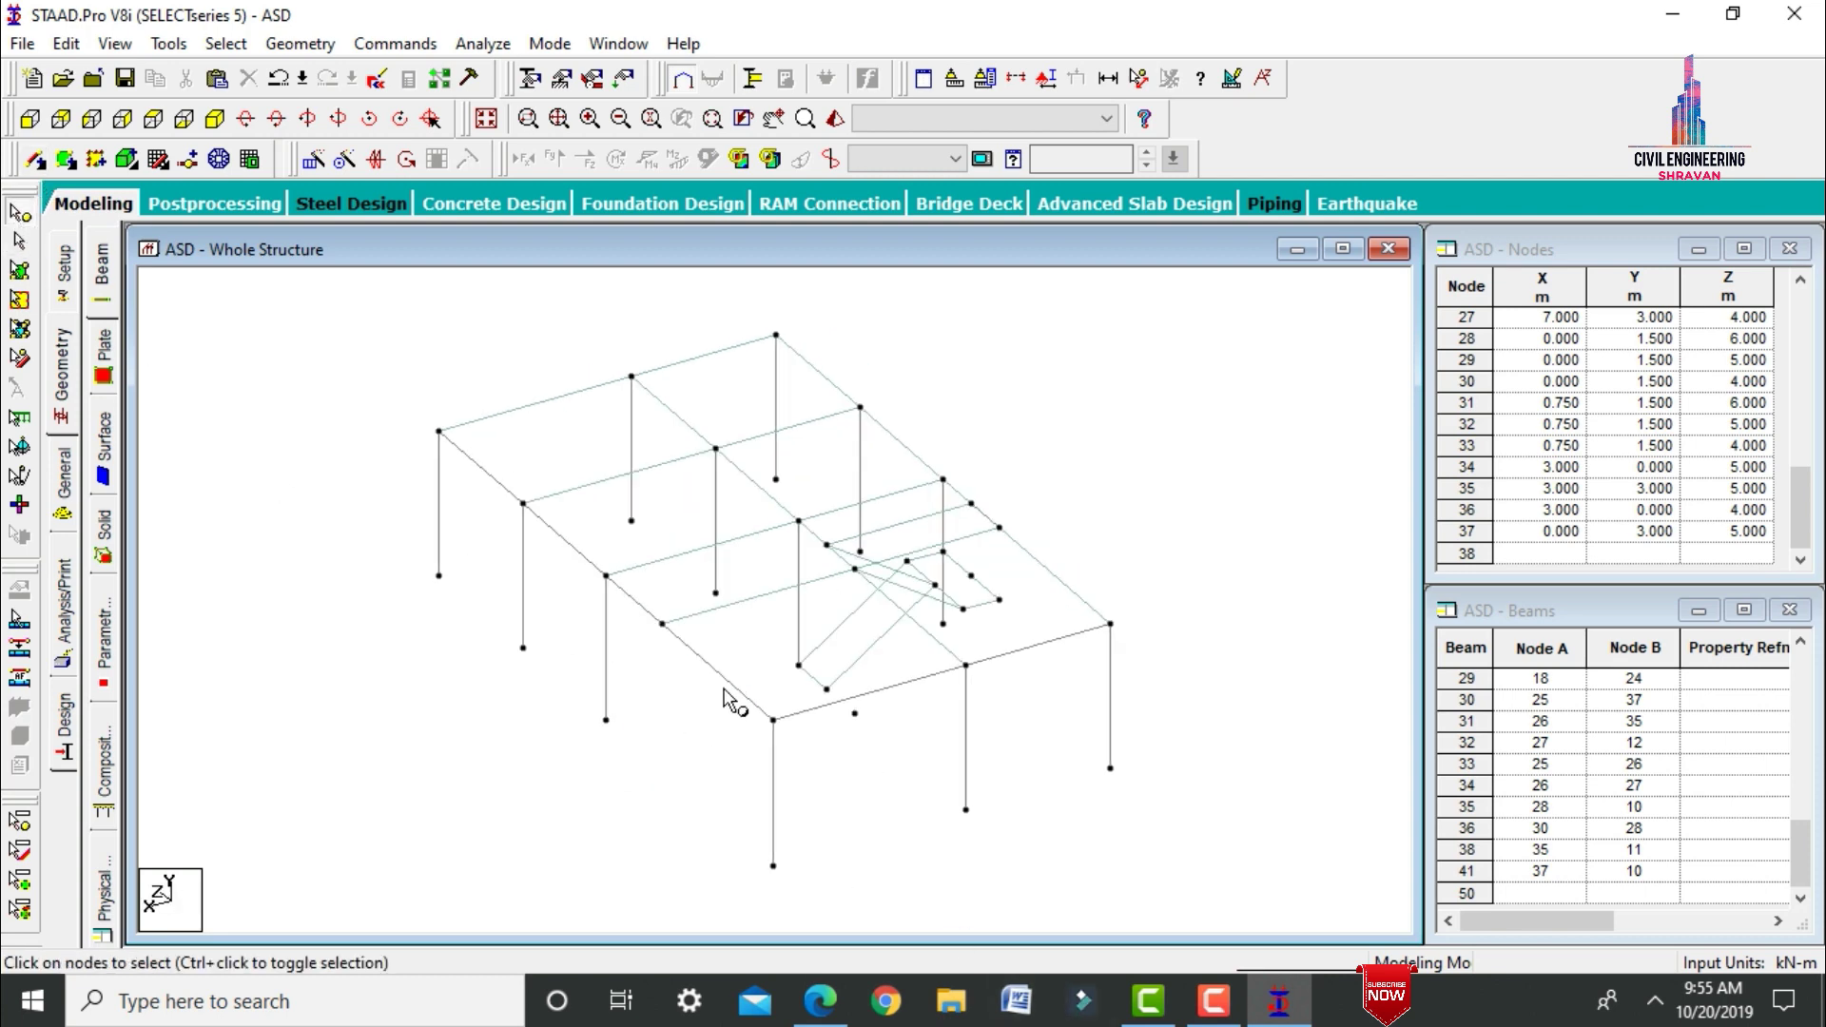
pyautogui.click(856, 715)
pyautogui.press('Delete')
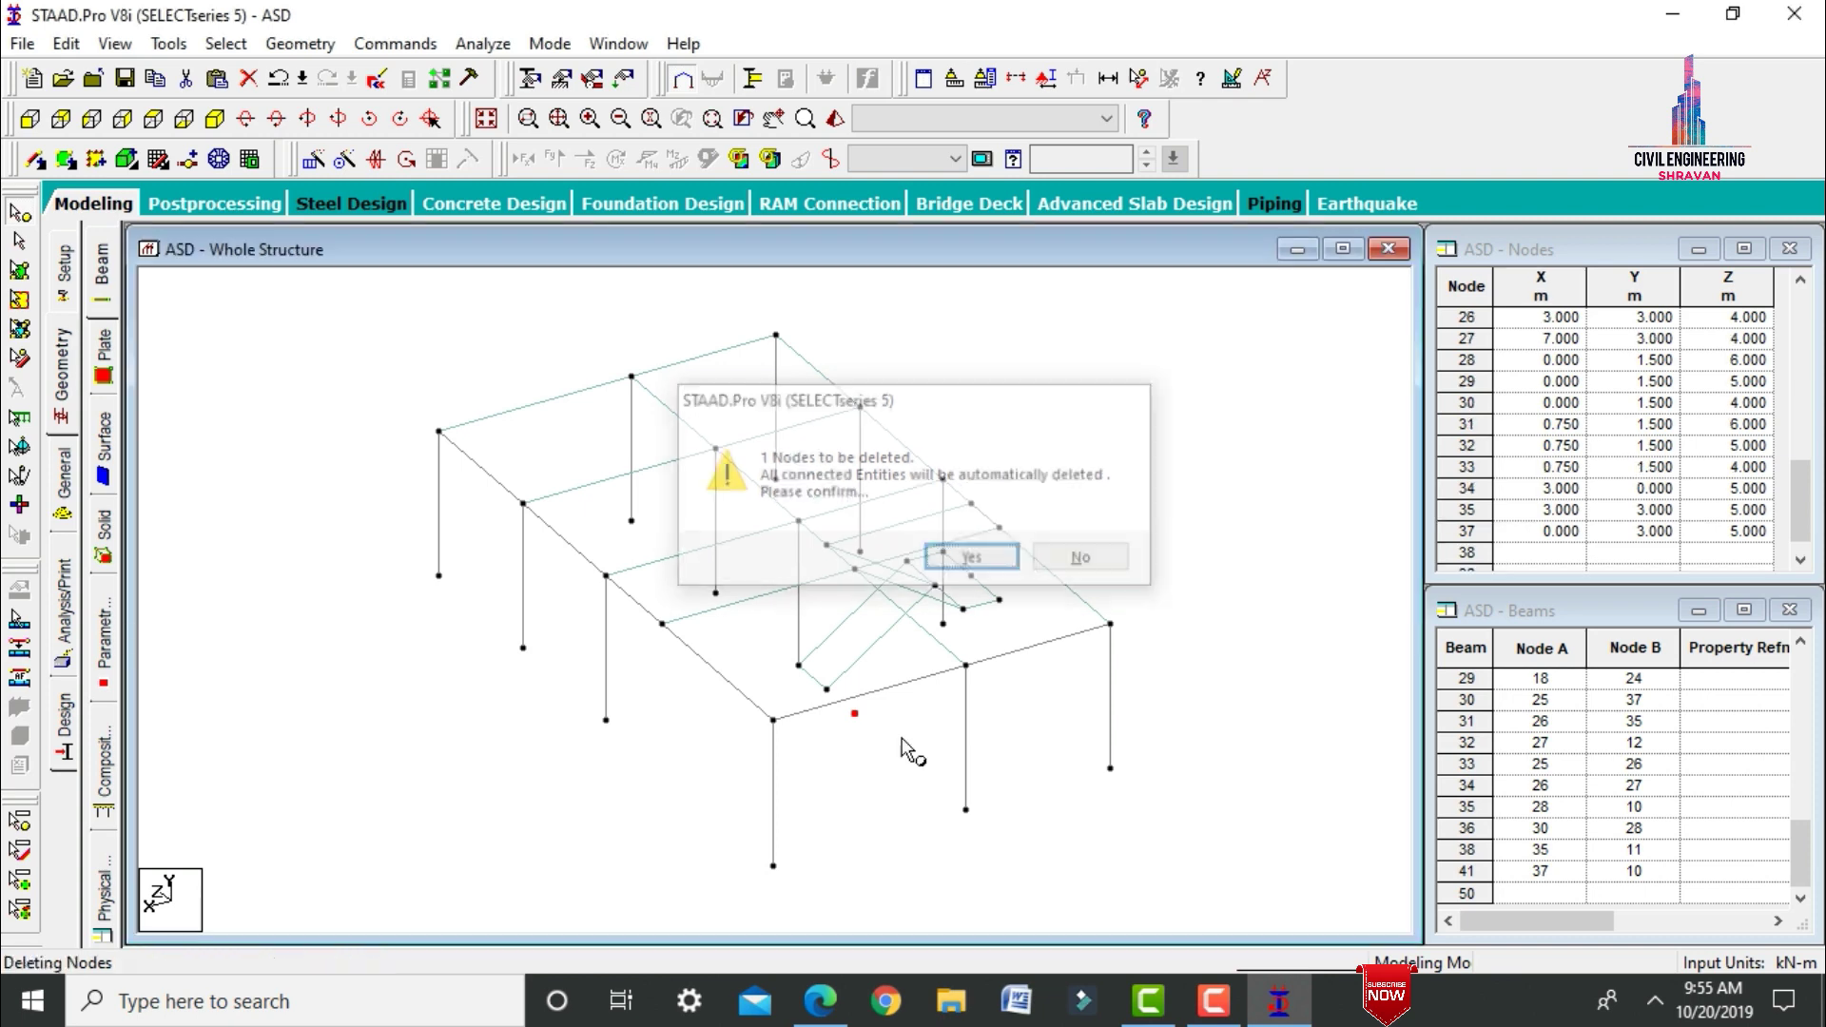
pyautogui.press('Return')
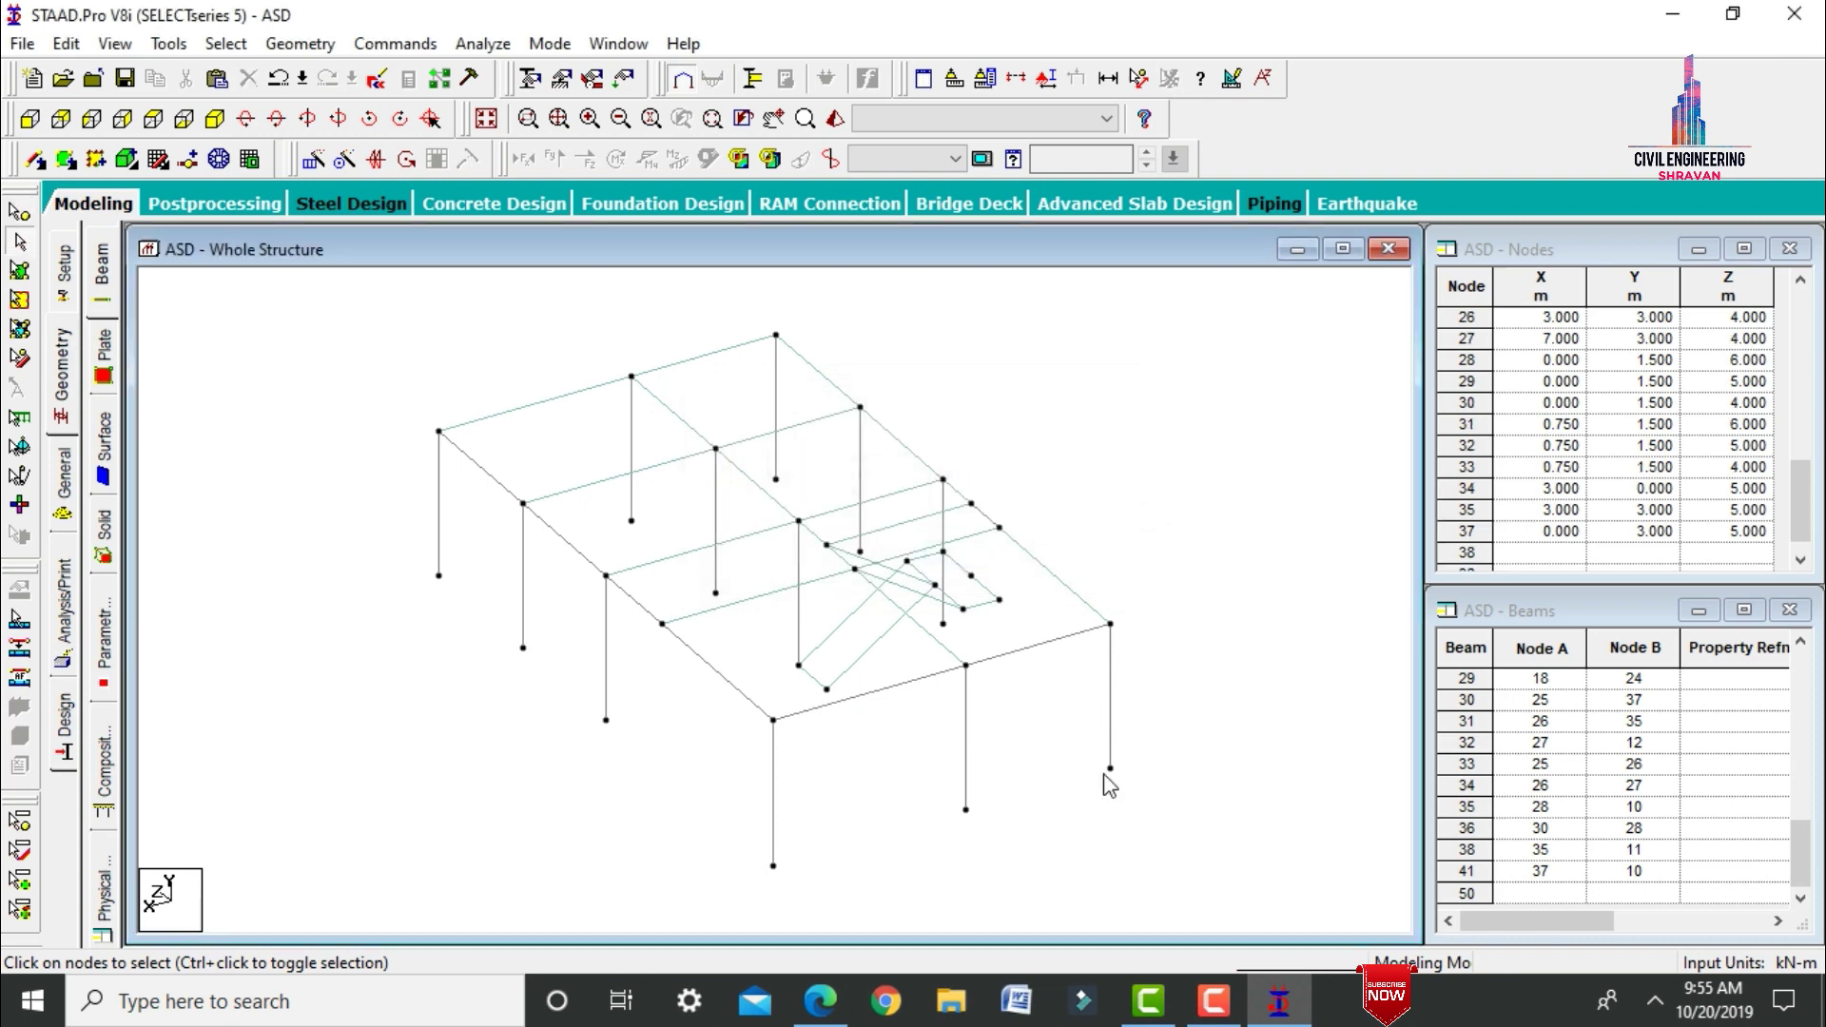
pyautogui.click(214, 121)
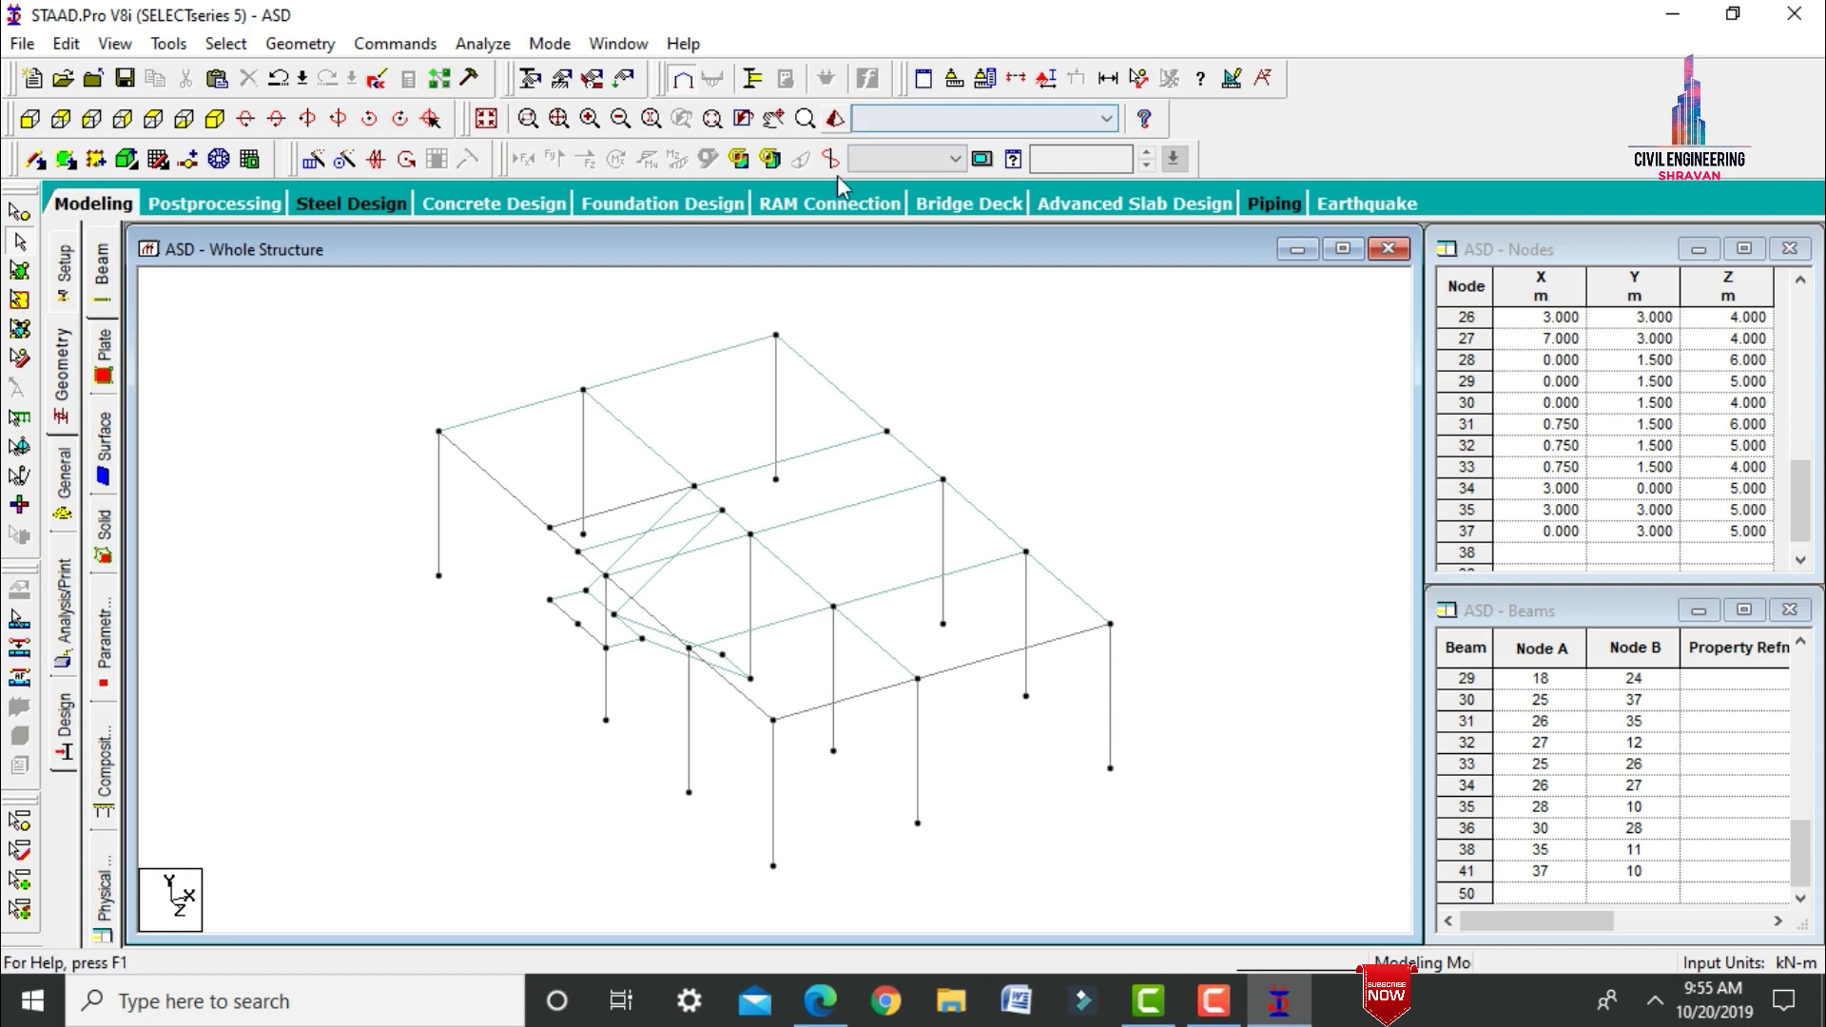
# Inspect the model in a rendered 3-D view from an oblique angle, then close it.
pyautogui.click(832, 160)
pyautogui.moveTo(951, 628); pyautogui.dragTo(1134, 759)
pyautogui.moveTo(868, 720); pyautogui.dragTo(1088, 576)
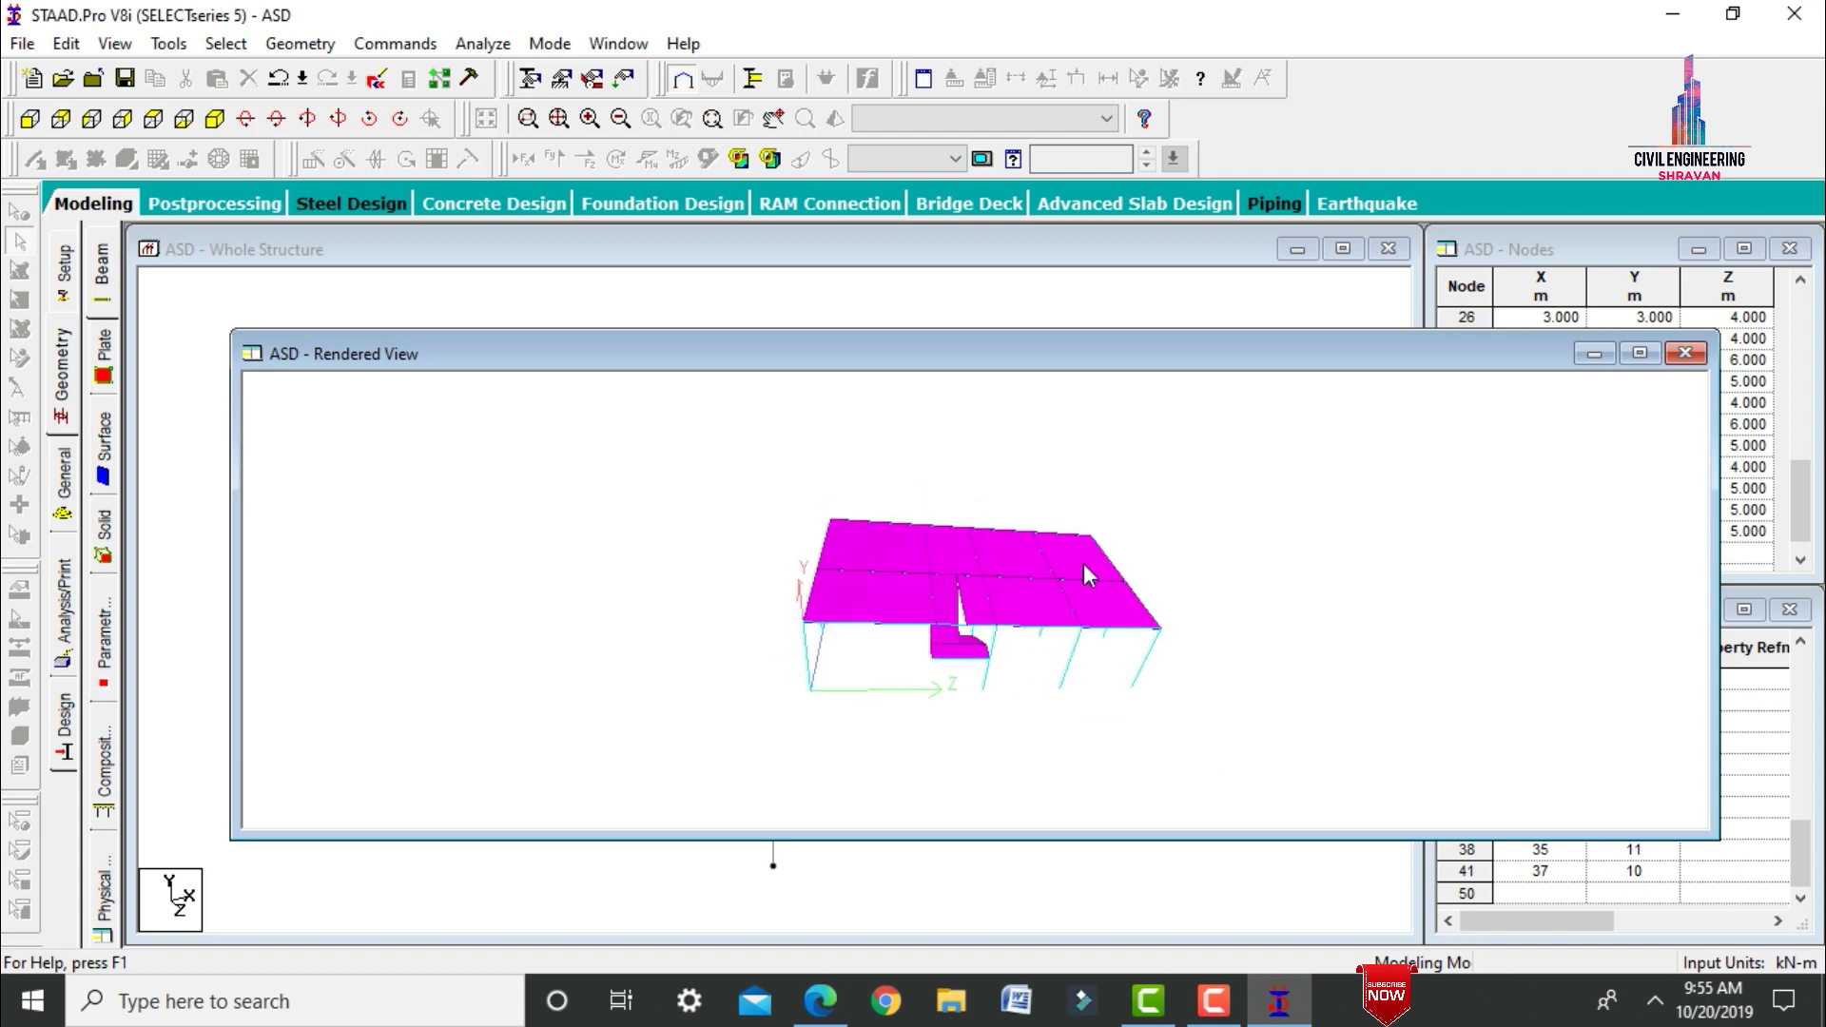
pyautogui.click(1686, 353)
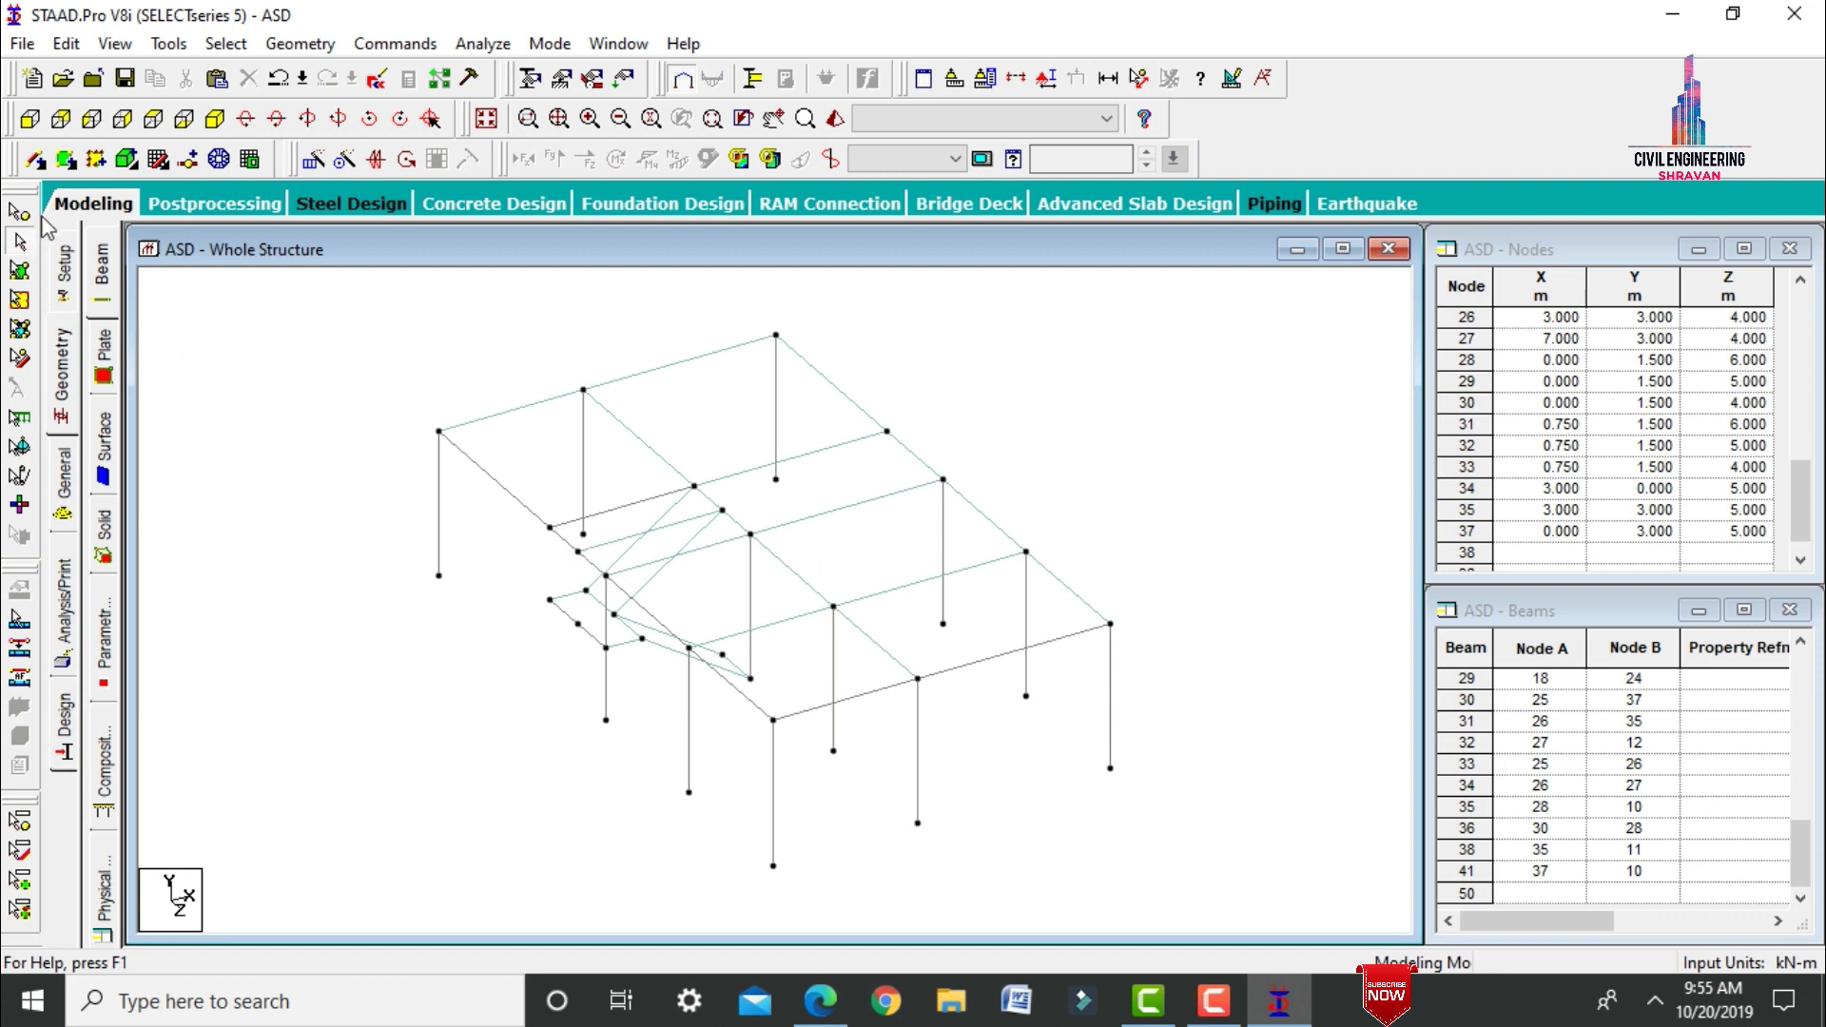
# Add beam 50 joining node 37 to node 35, then select all beams.
pyautogui.click(36, 161)
pyautogui.click(606, 575)
pyautogui.click(577, 551)
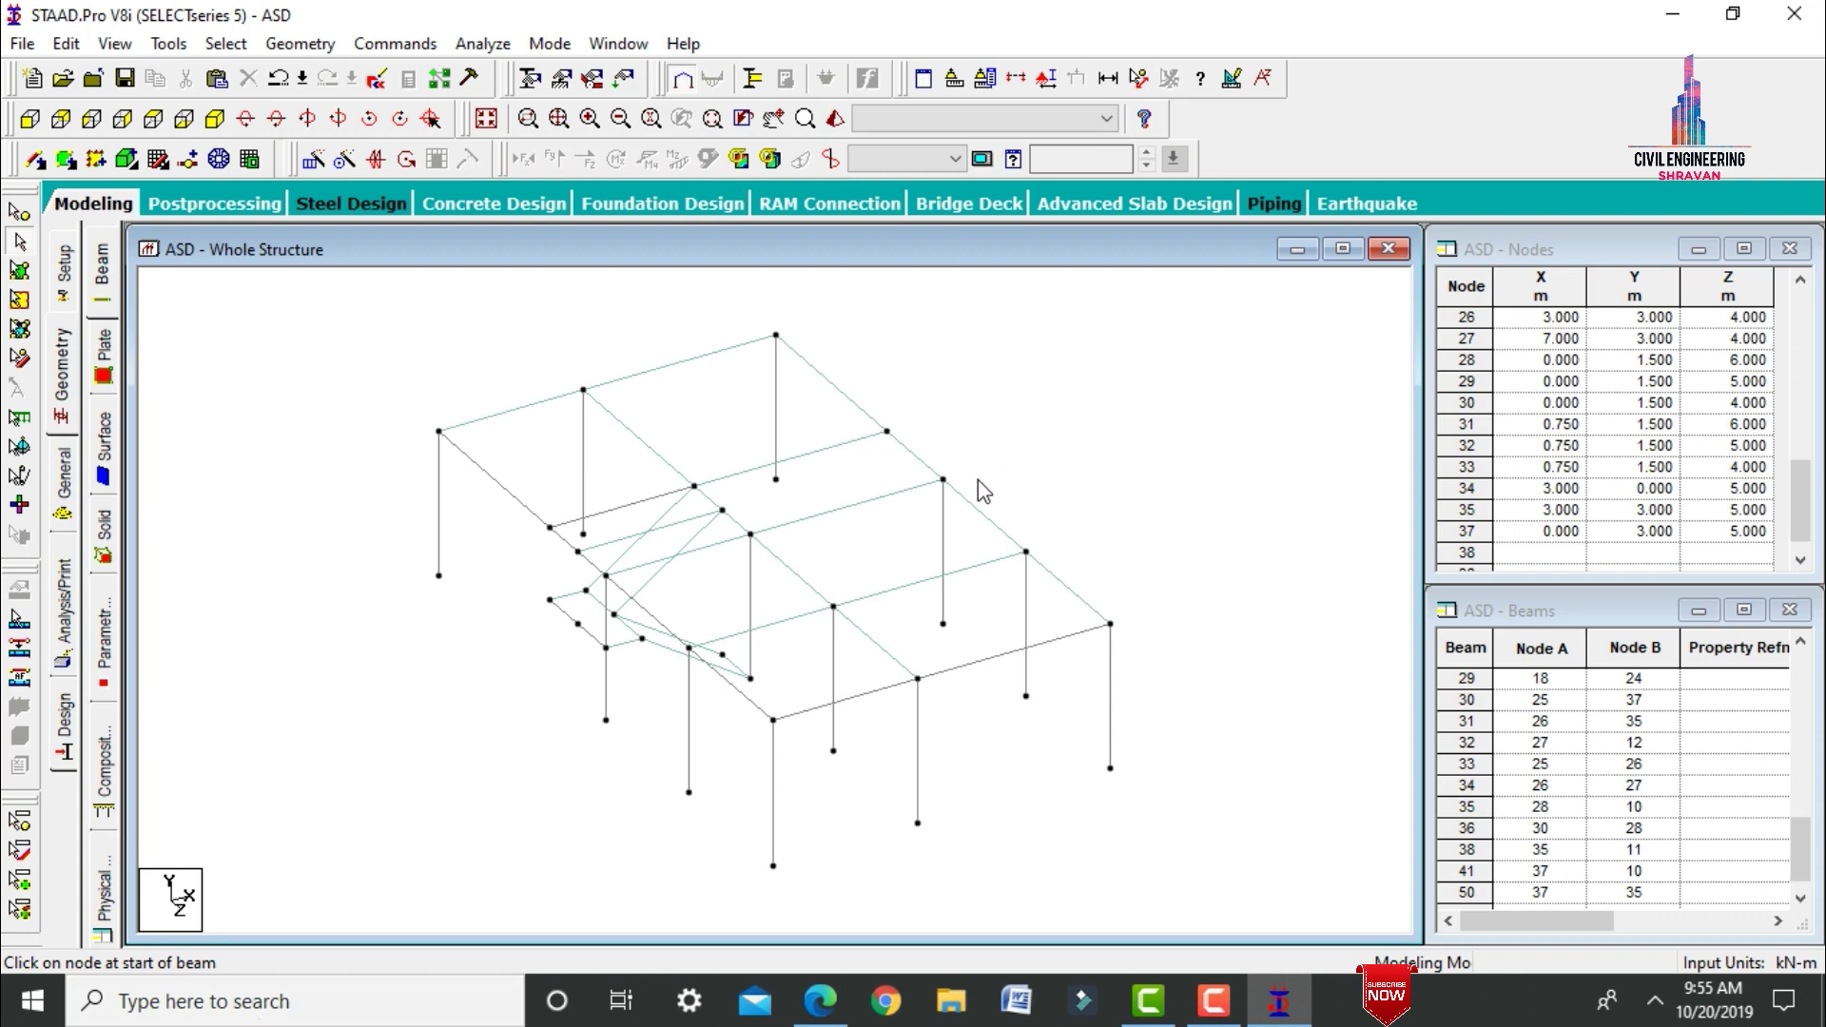
pyautogui.hotkey('ctrl', 'a')
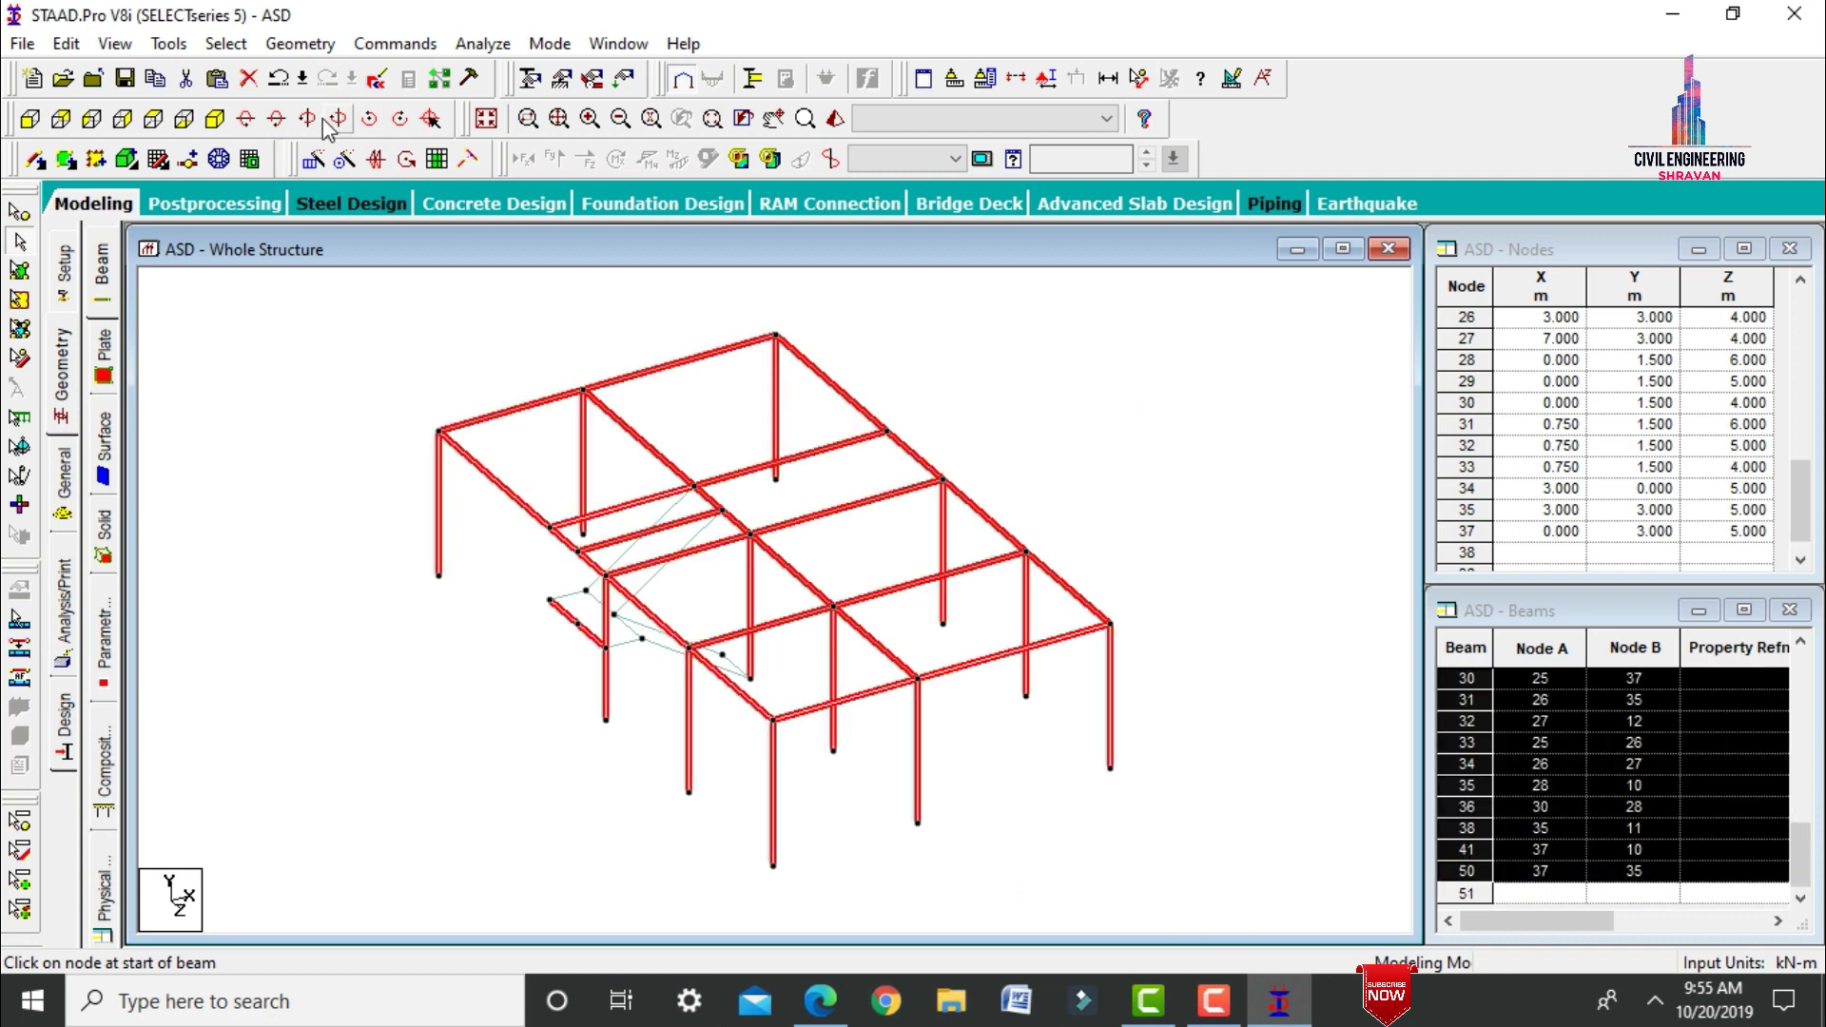
# Repeat the selected beams once in Y with 3 m spacing to form the second storey.
pyautogui.click(339, 156)
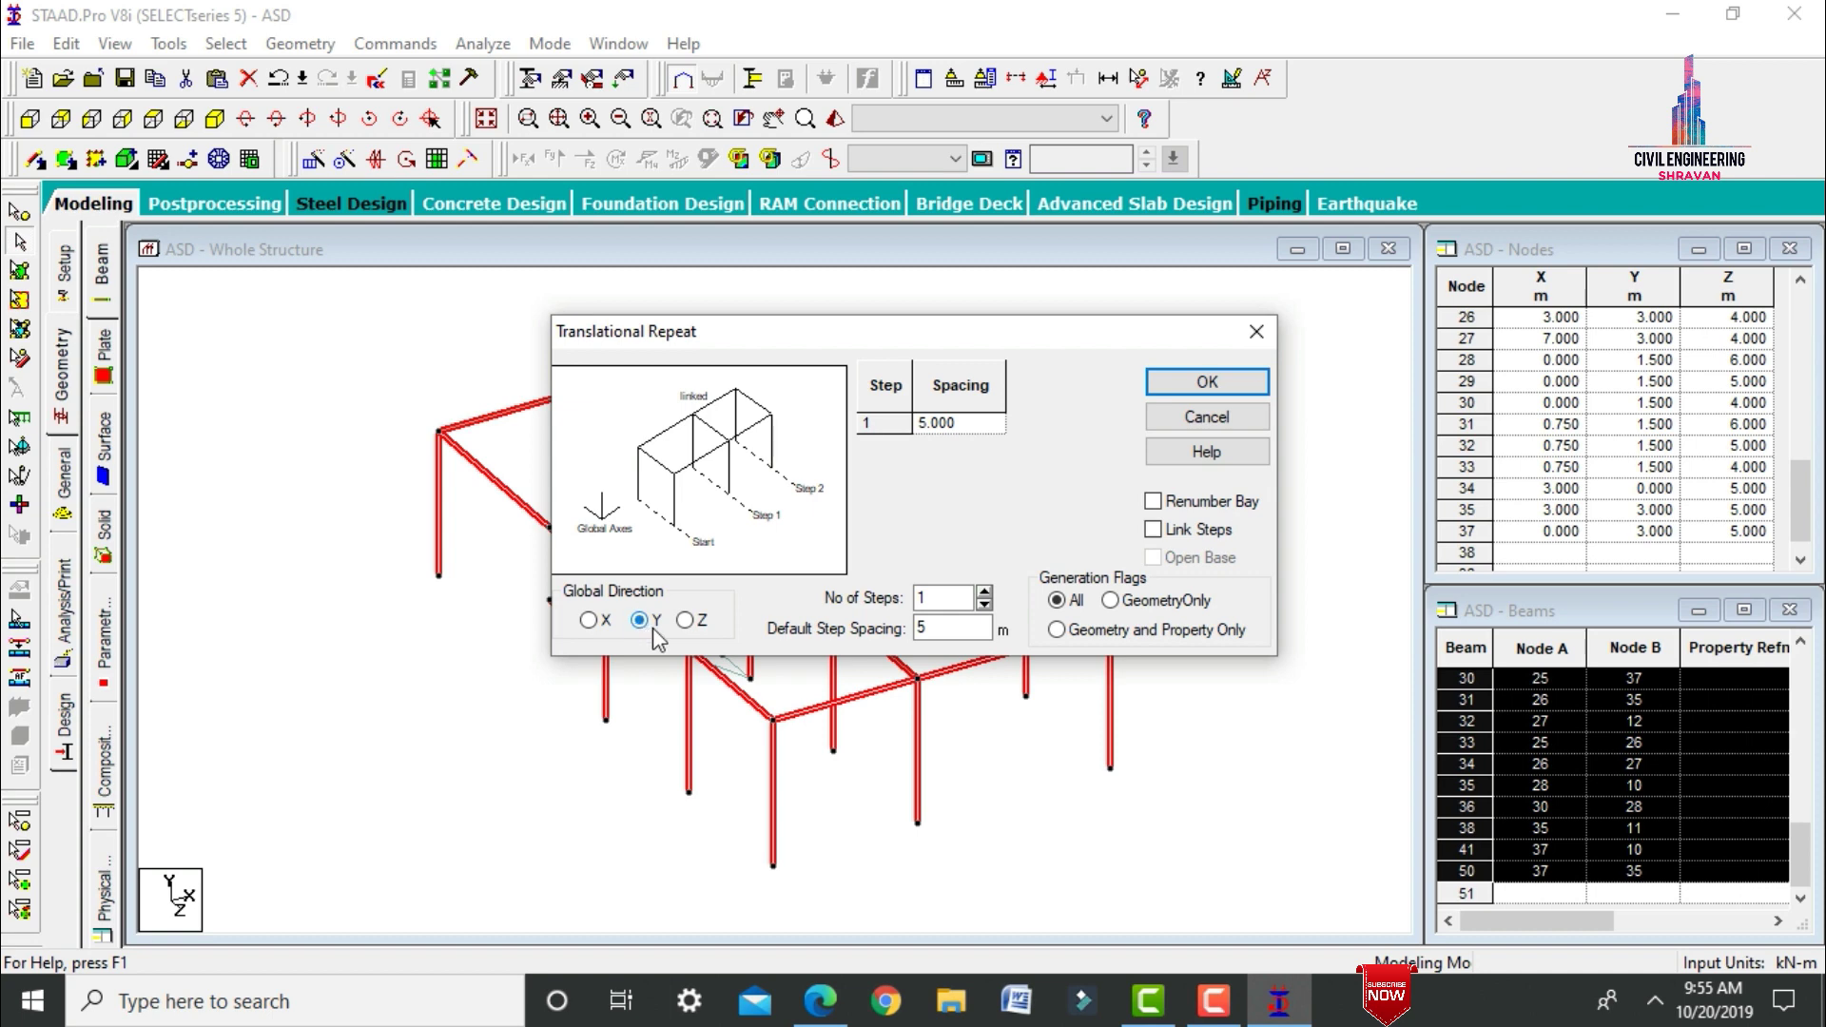
pyautogui.press('Tab')
pyautogui.write('3')
pyautogui.press('Return')
pyautogui.click(1195, 433)
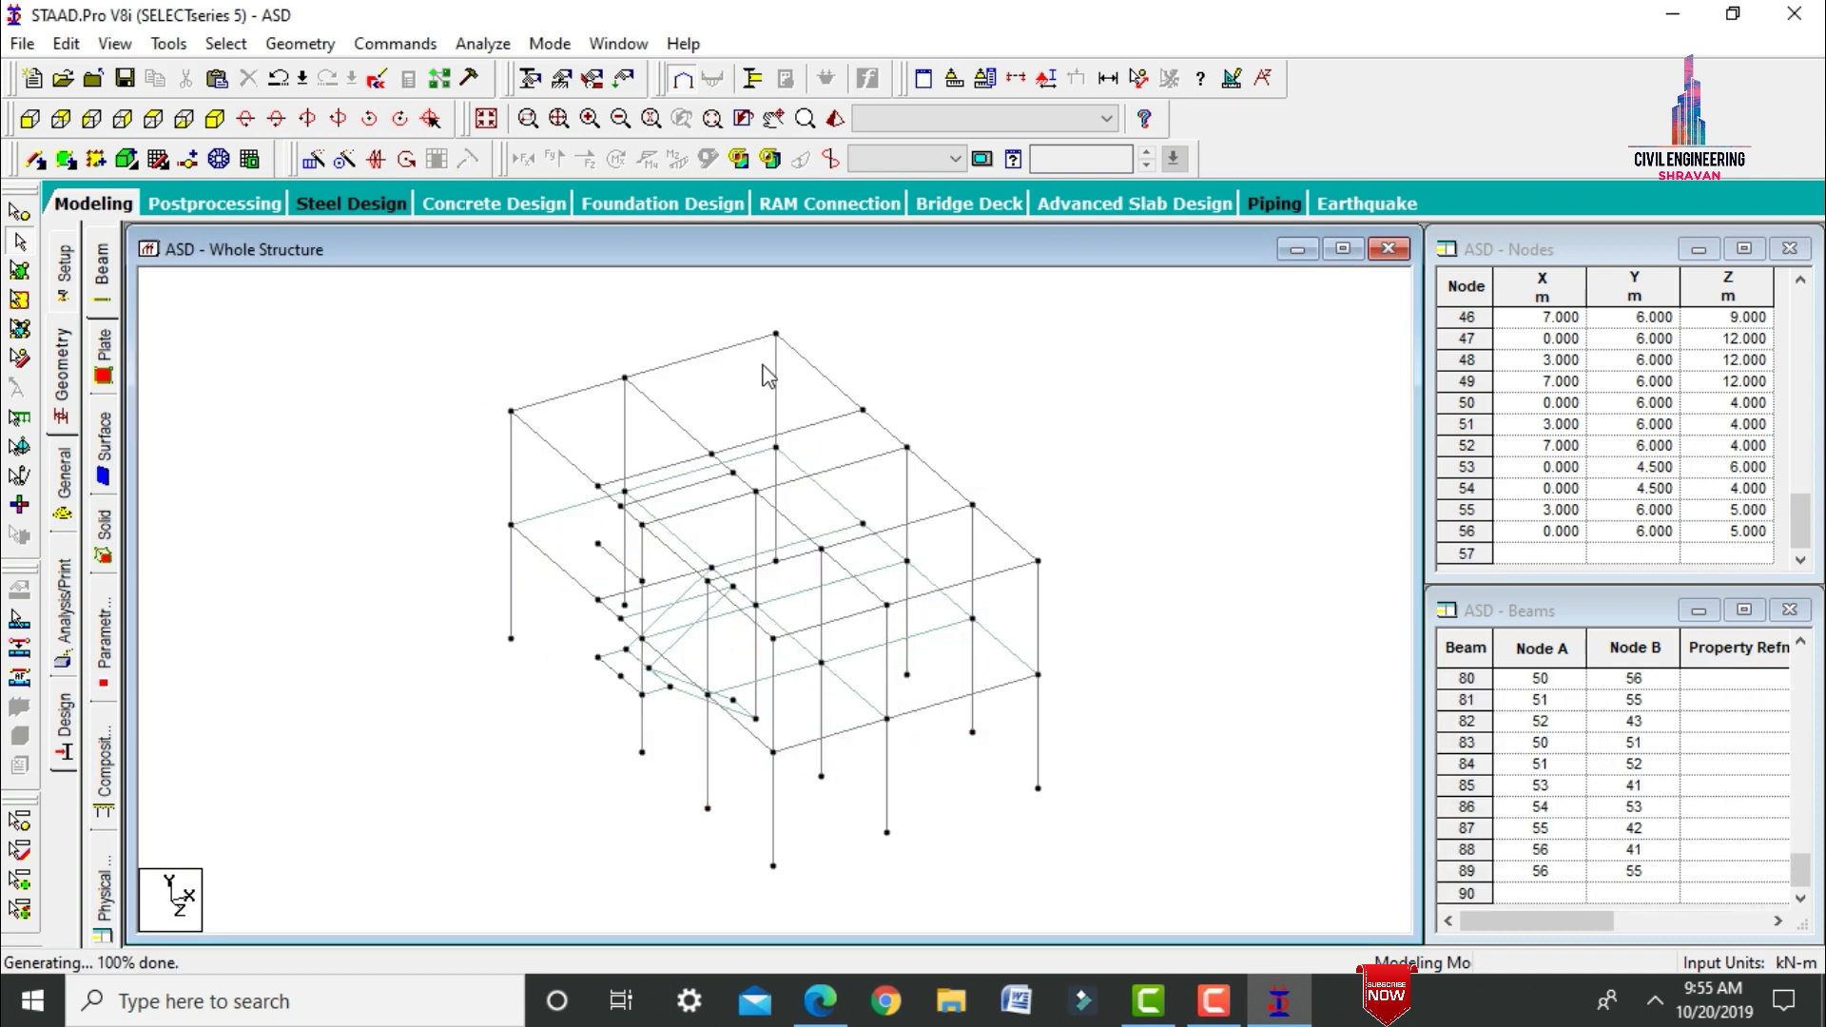
# Select all slab and stair plates and repeat them 3 m upward in Y.
pyautogui.click(19, 272)
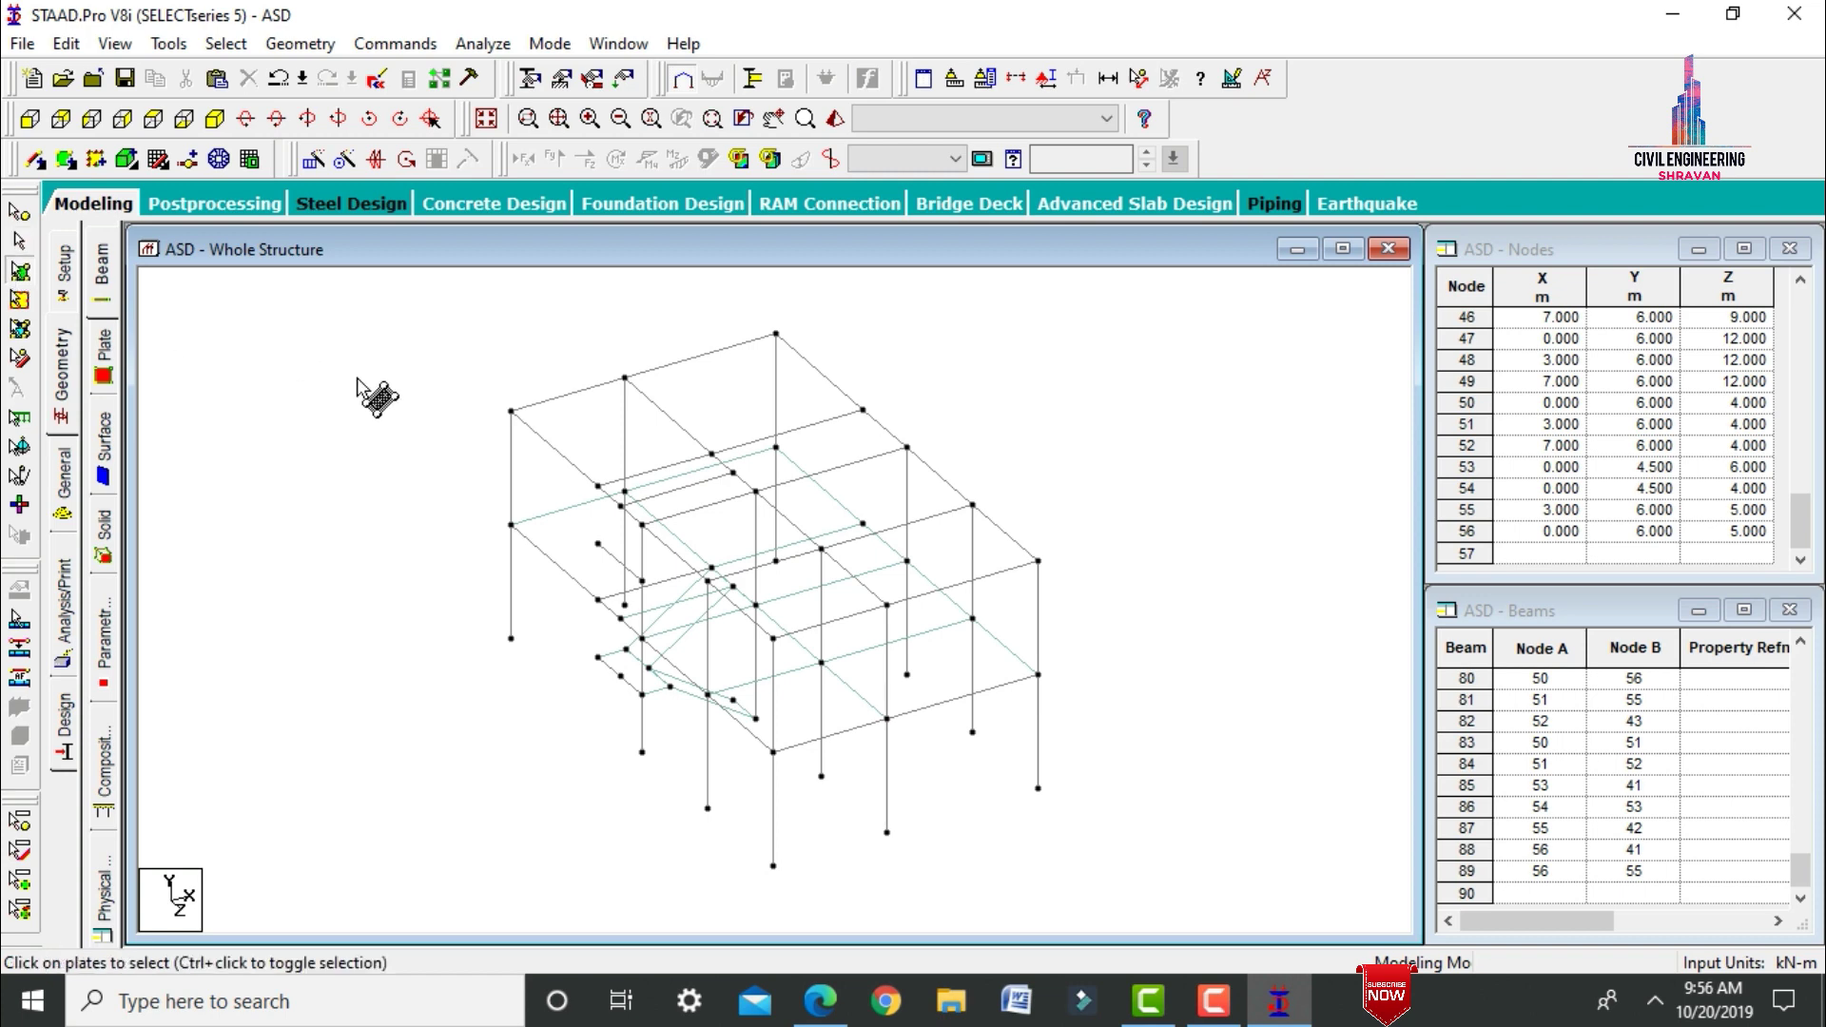
pyautogui.hotkey('ctrl', 'a')
pyautogui.click(313, 159)
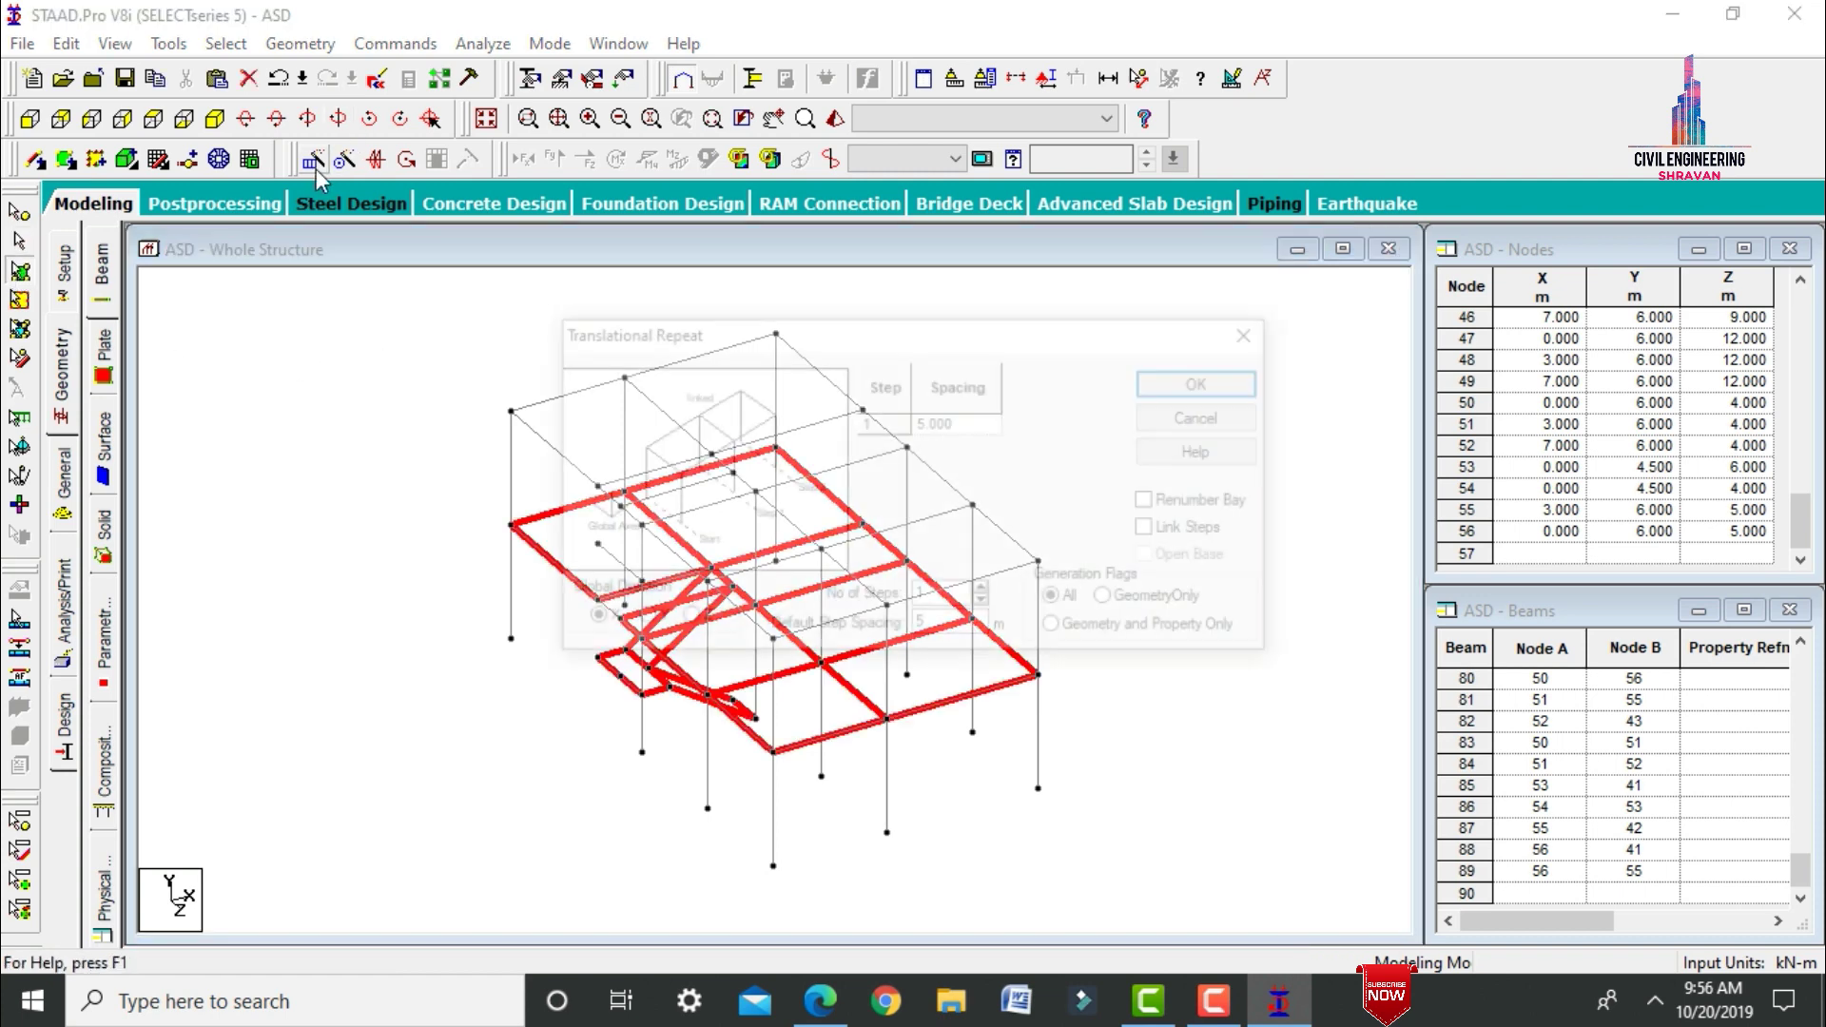
pyautogui.press('Tab')
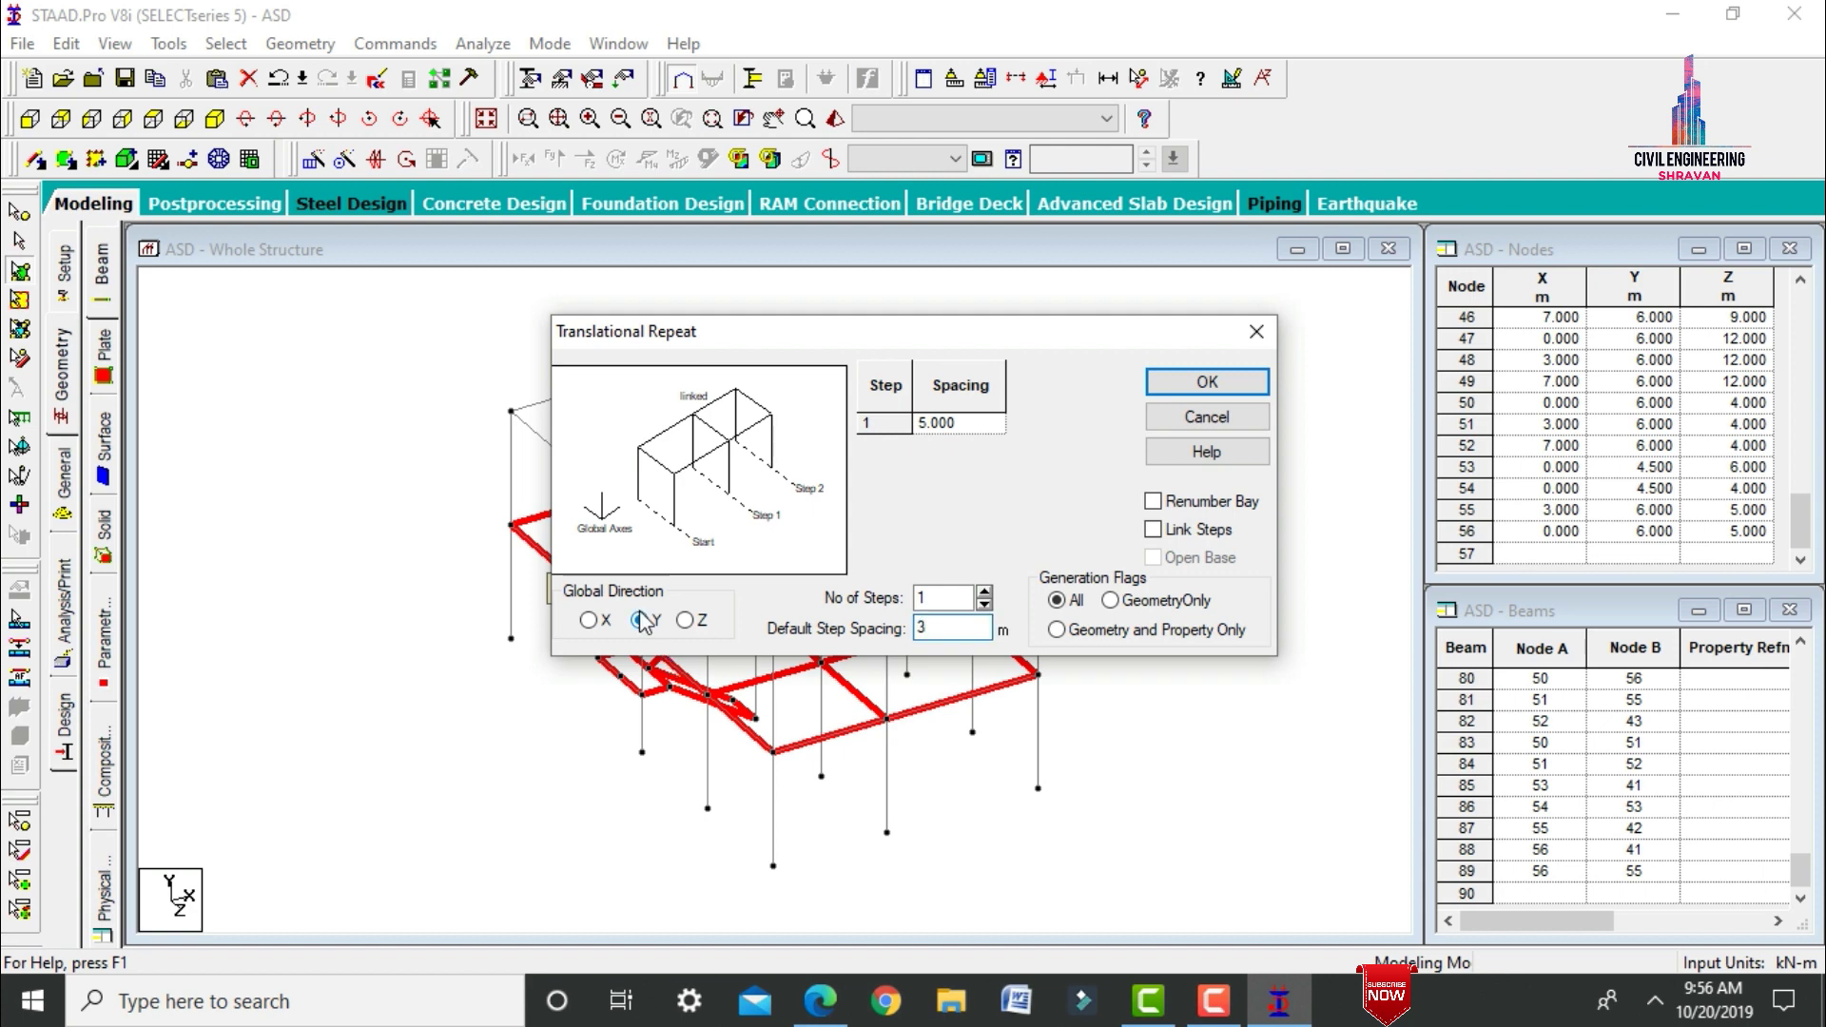
pyautogui.write('3')
pyautogui.press('Return')
pyautogui.click(1142, 539)
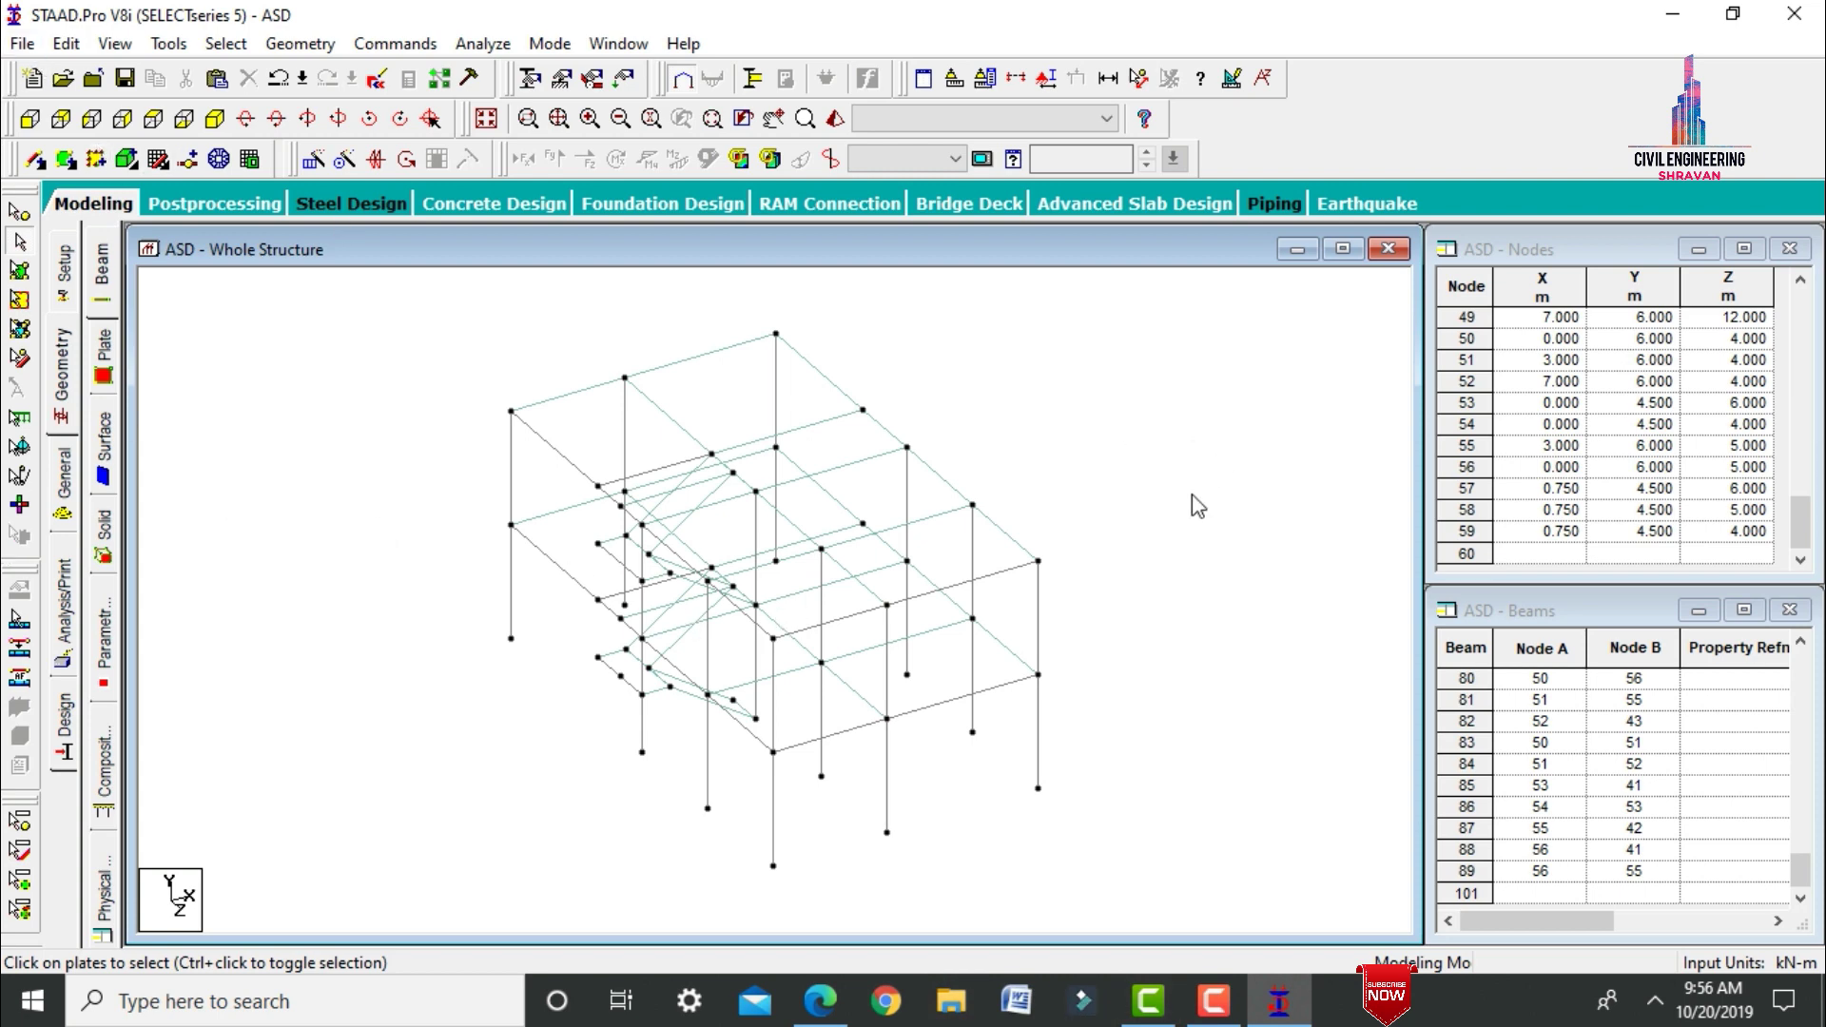
# Define a concrete rectangular section 0.23 x 0.30 m.
pyautogui.click(65, 471)
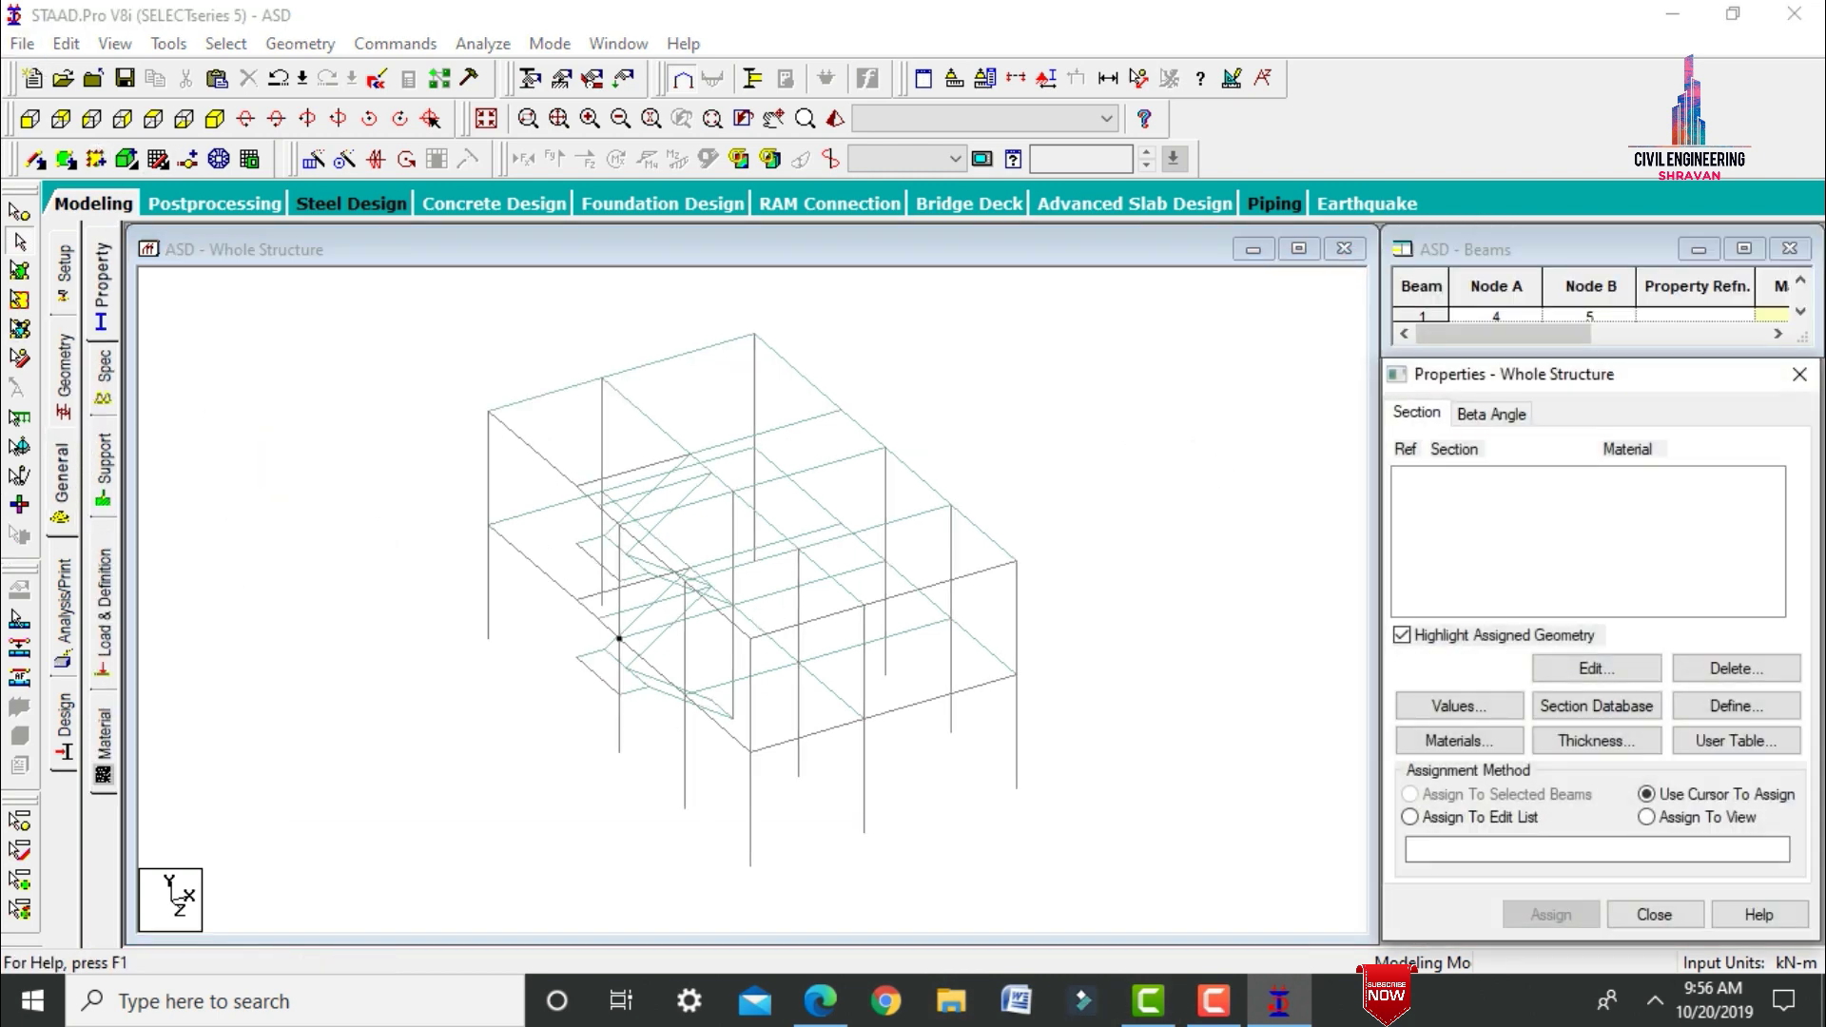
pyautogui.click(1720, 705)
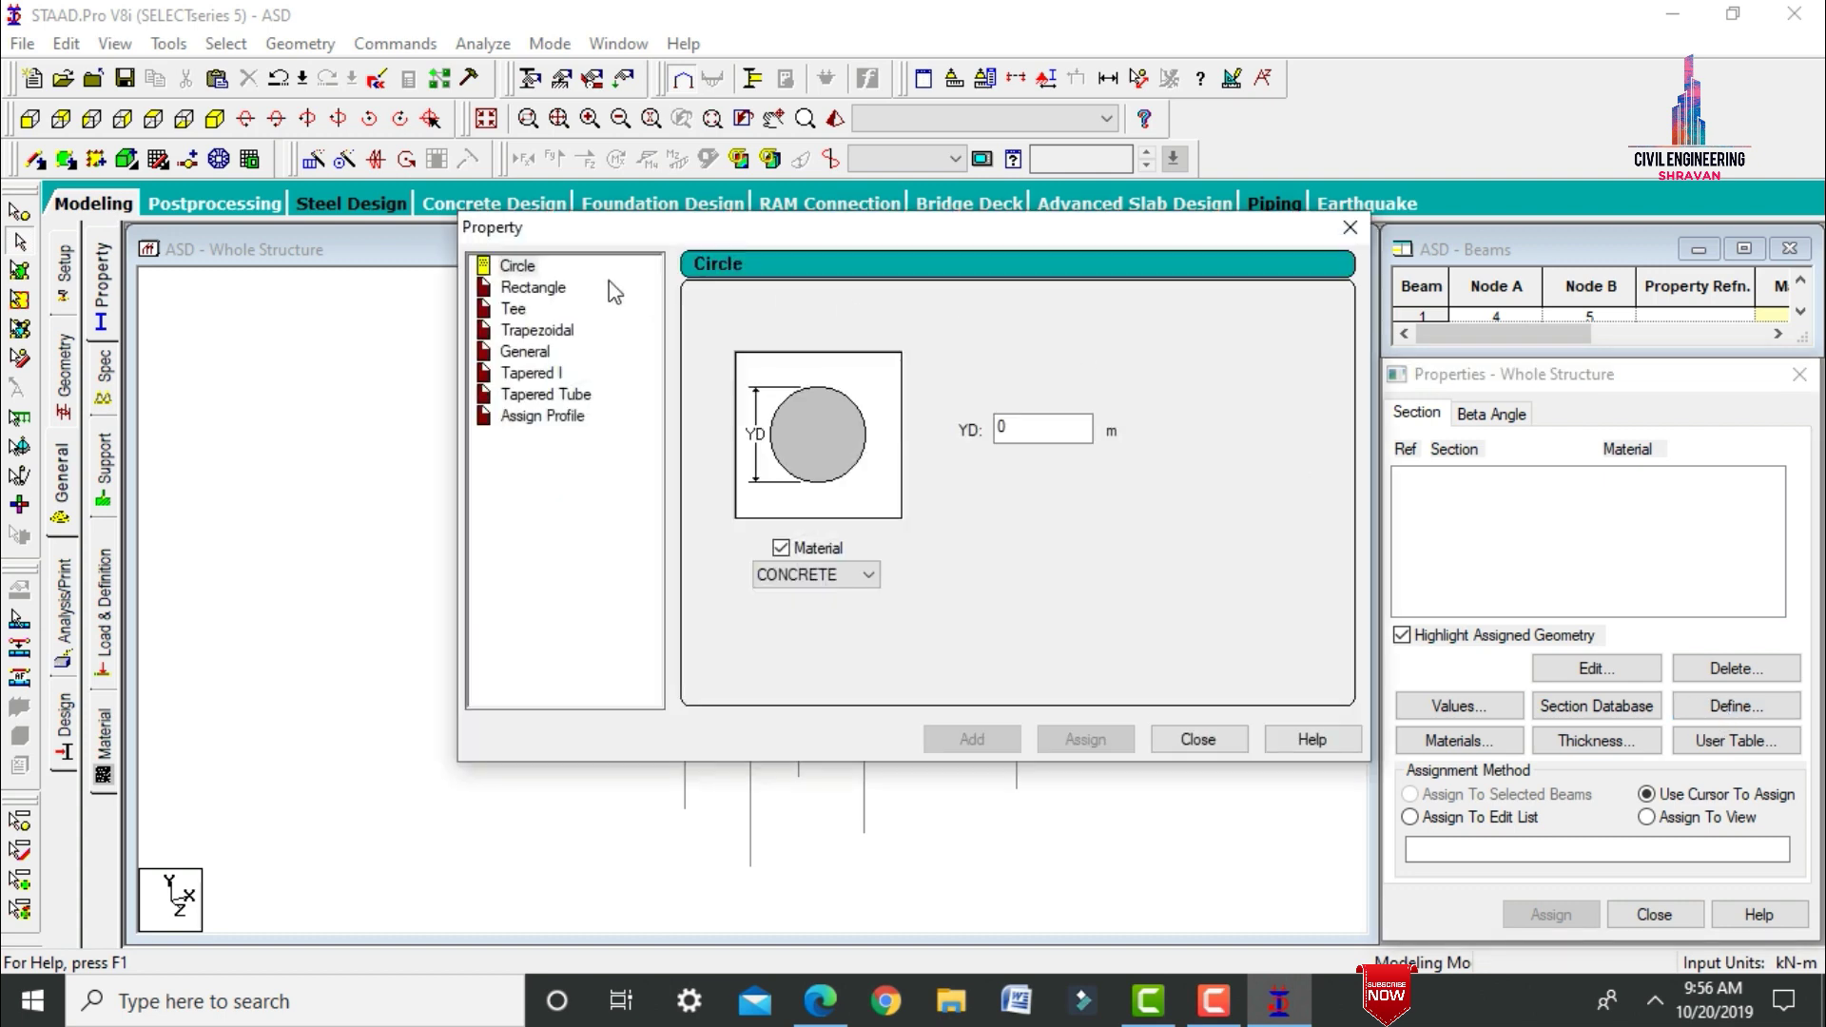
pyautogui.click(541, 291)
pyautogui.click(1067, 407)
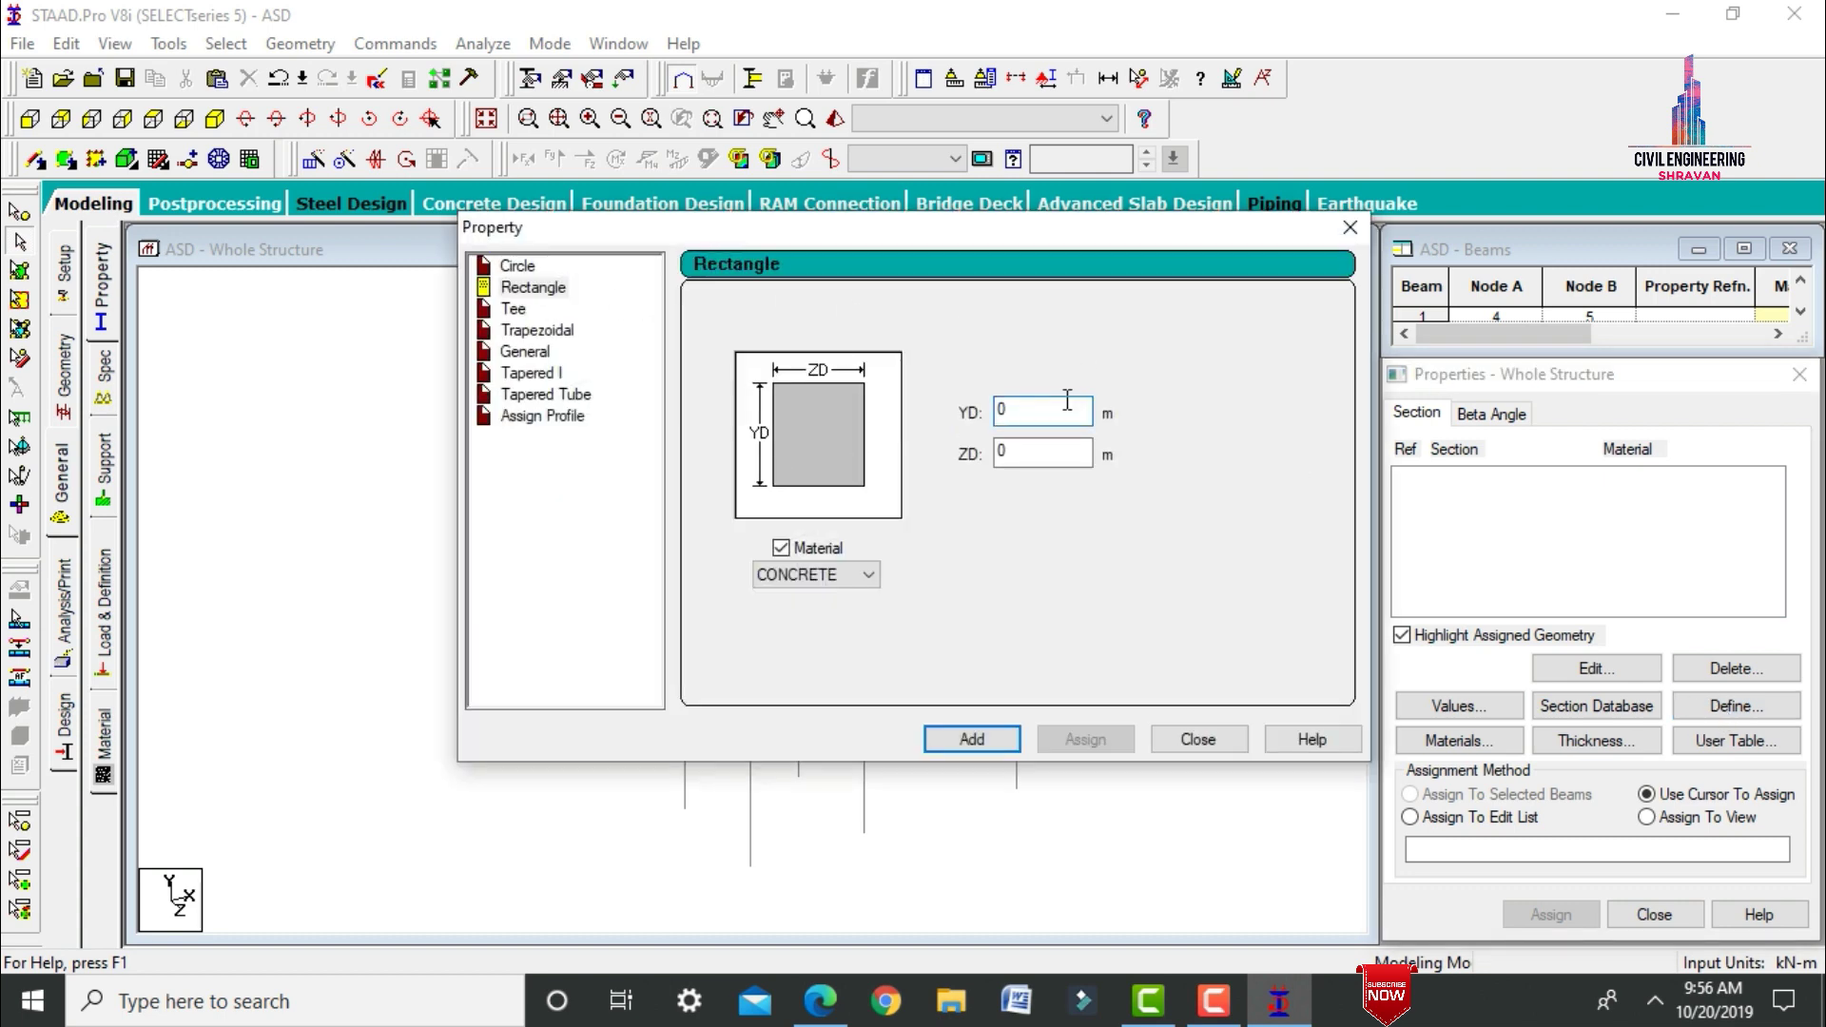
pyautogui.write('.')
pyautogui.click(1043, 452)
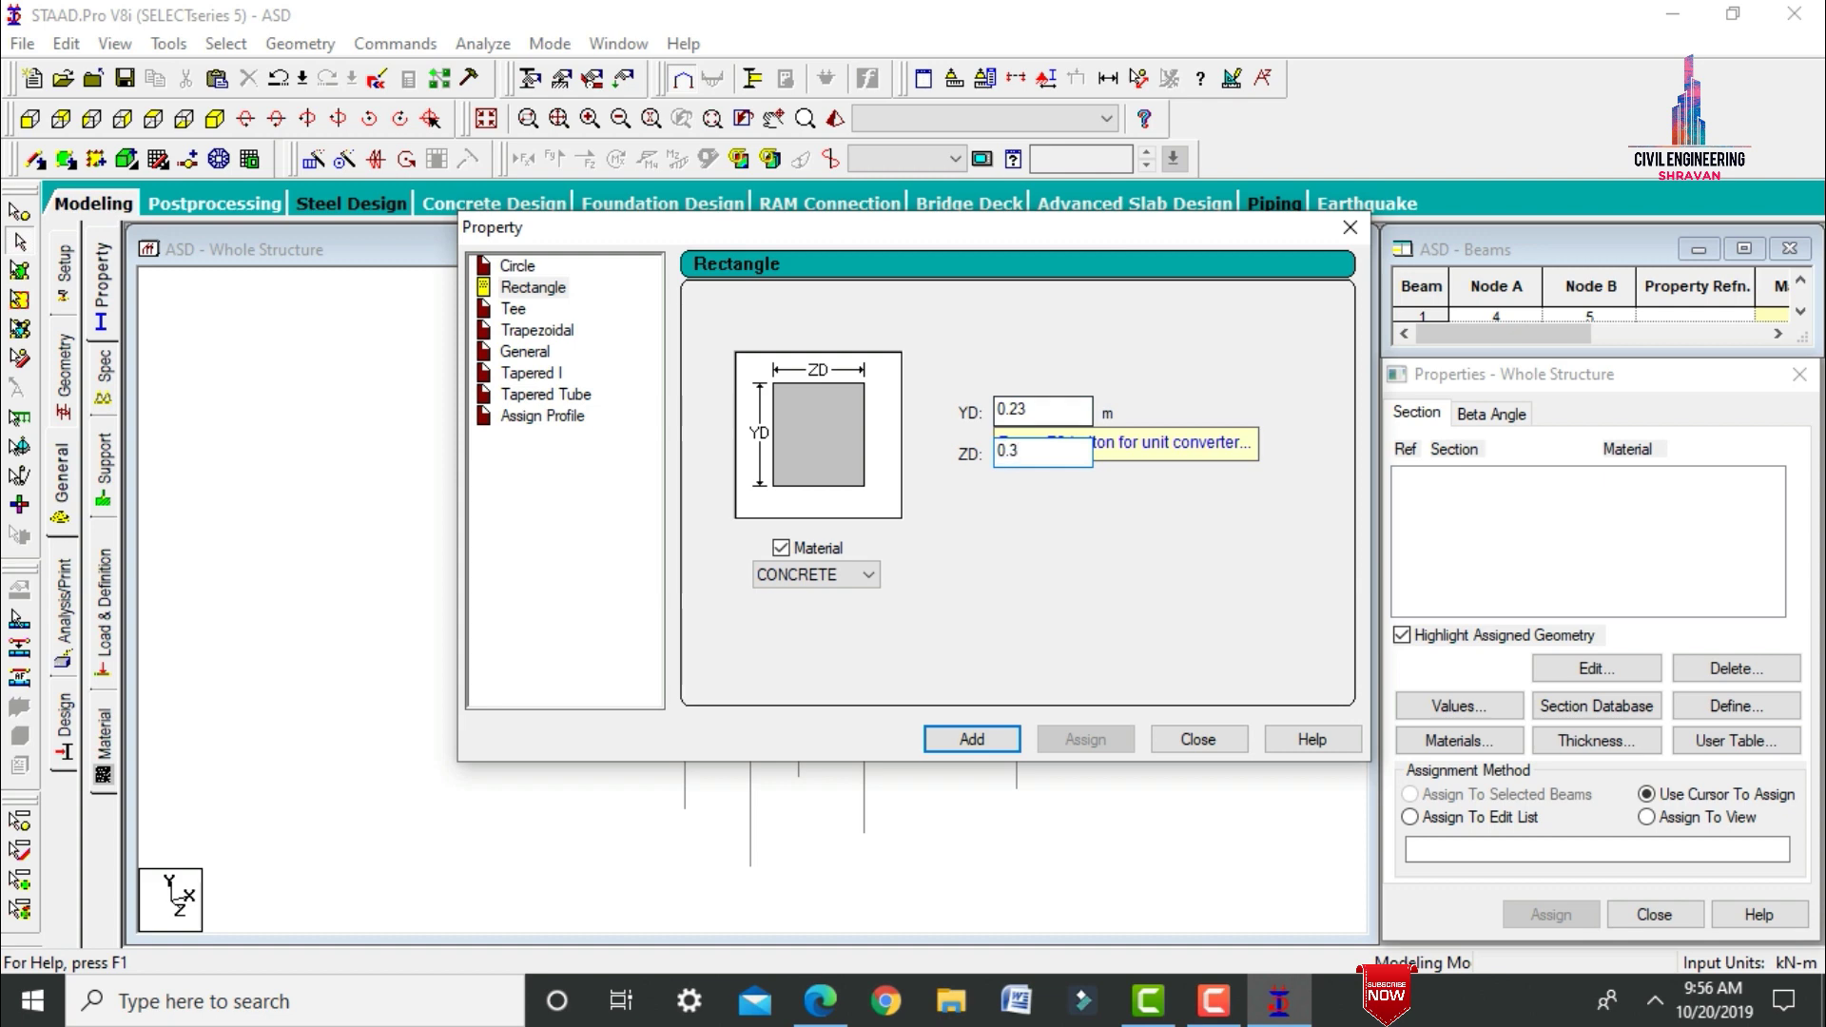
pyautogui.press('Return')
# Add concrete rectangular sections 0.23 x 0.23 m and 0.30 x 0.30 m.
pyautogui.press('BackSpace')
pyautogui.write('2')
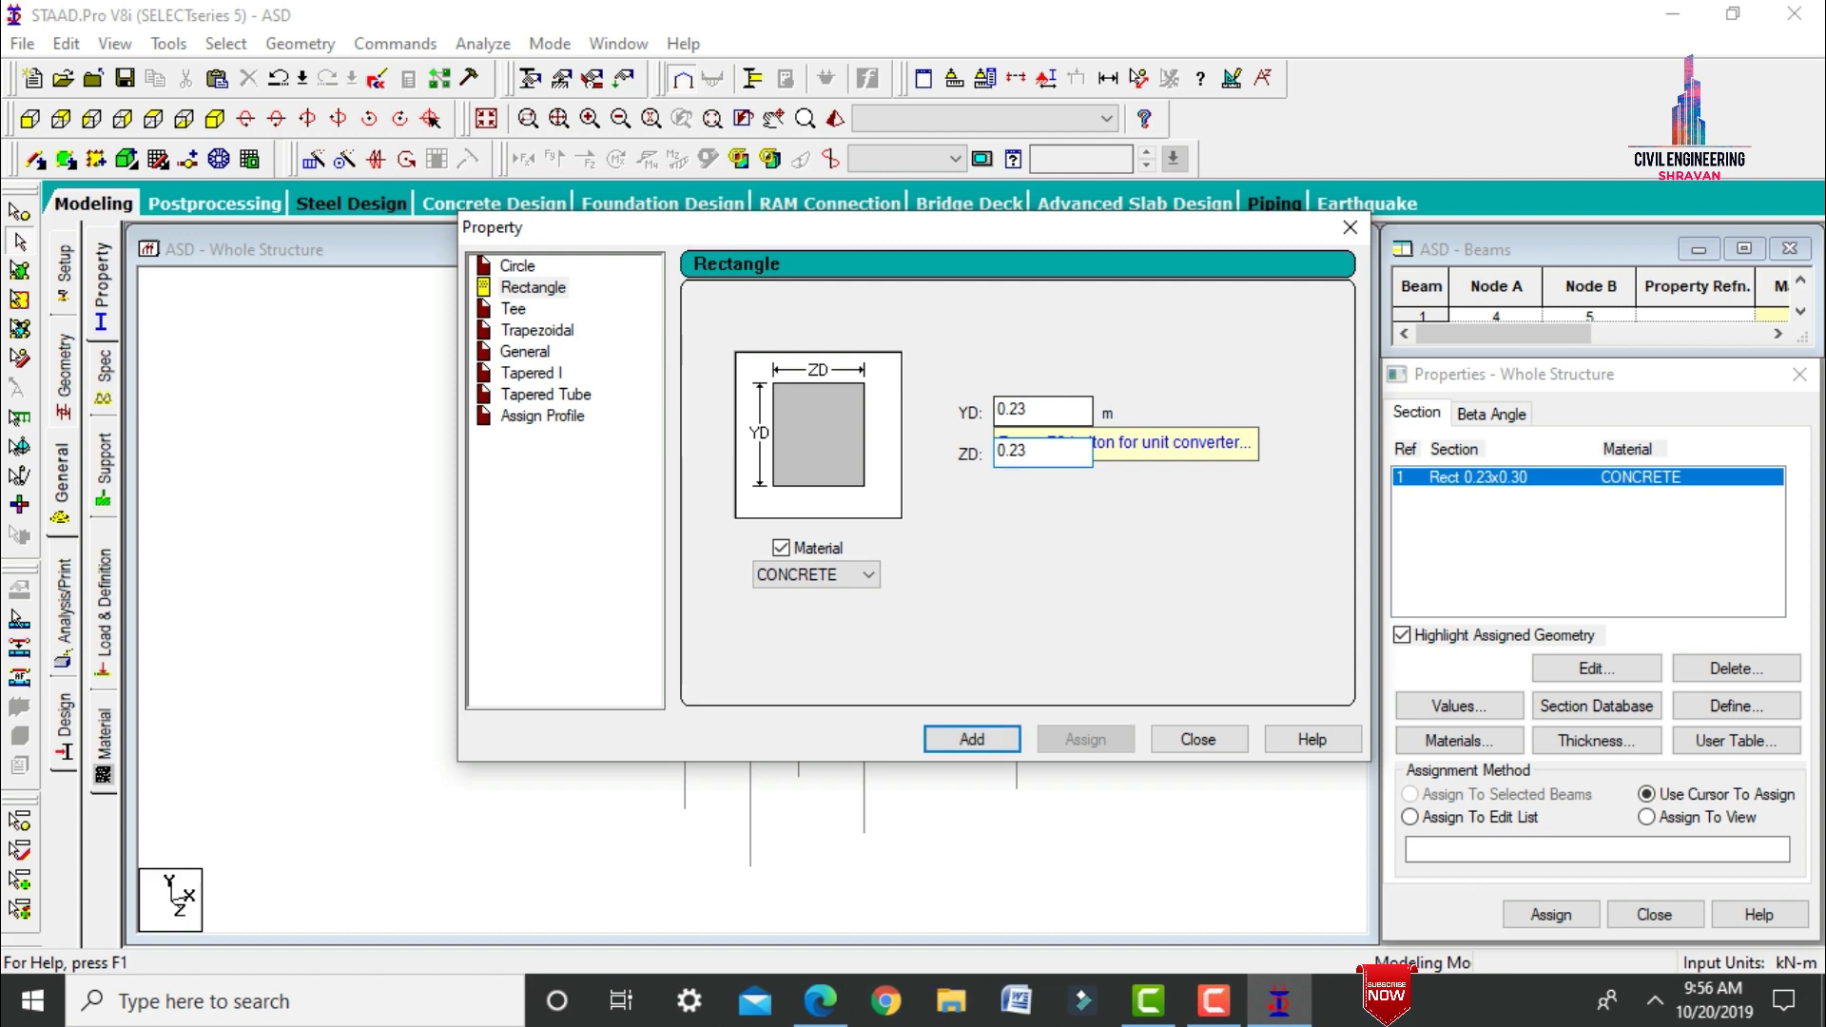
pyautogui.press('Return')
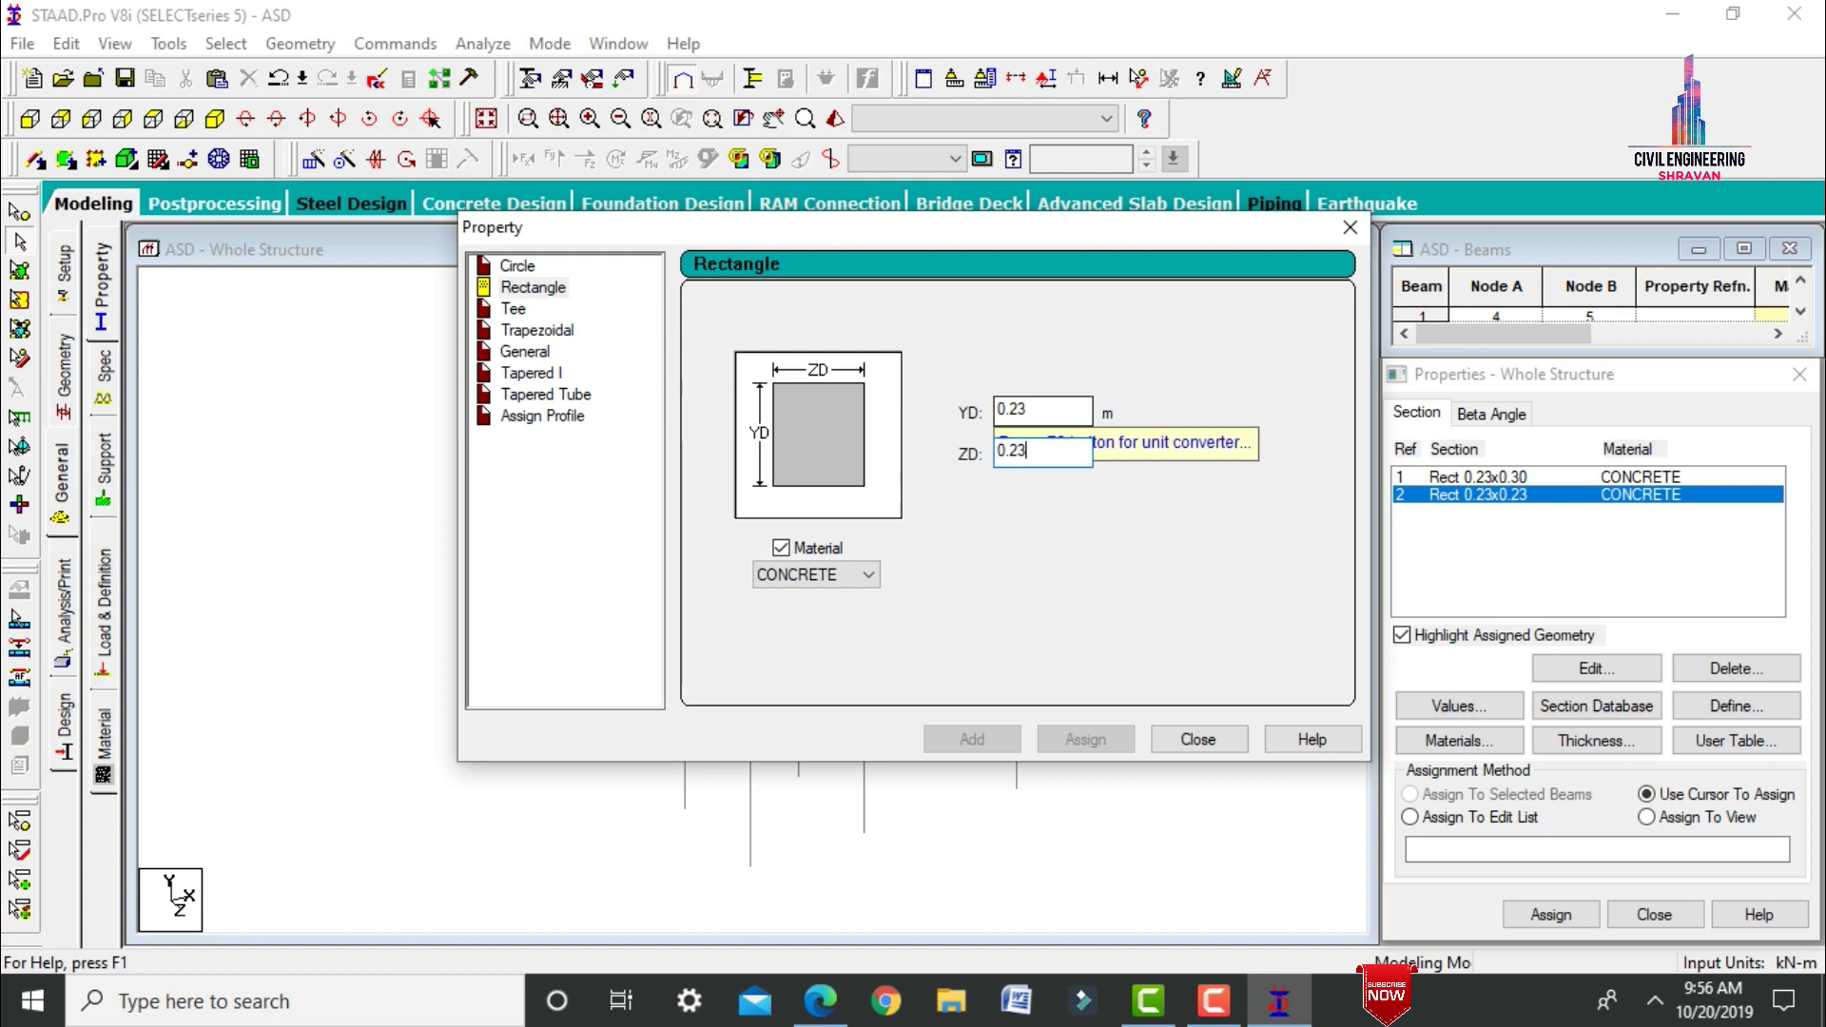
pyautogui.click(1066, 402)
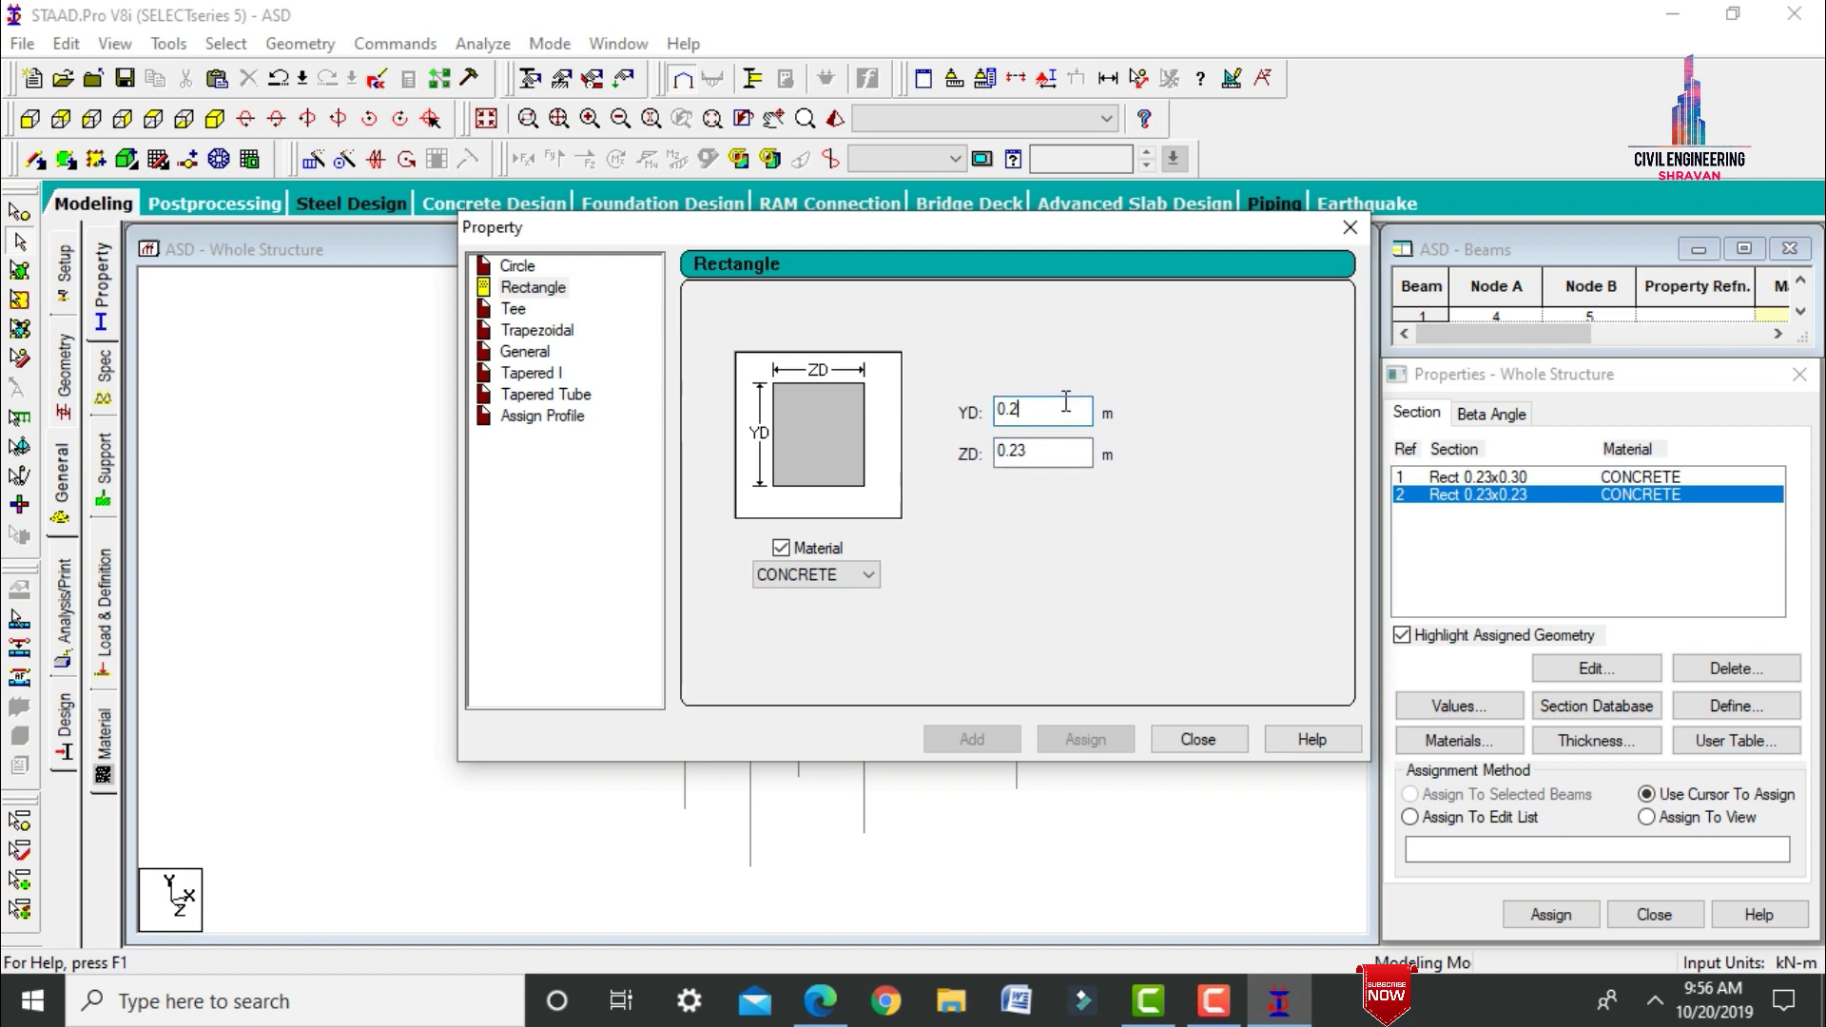
pyautogui.press('BackSpace')
pyautogui.press('Tab')
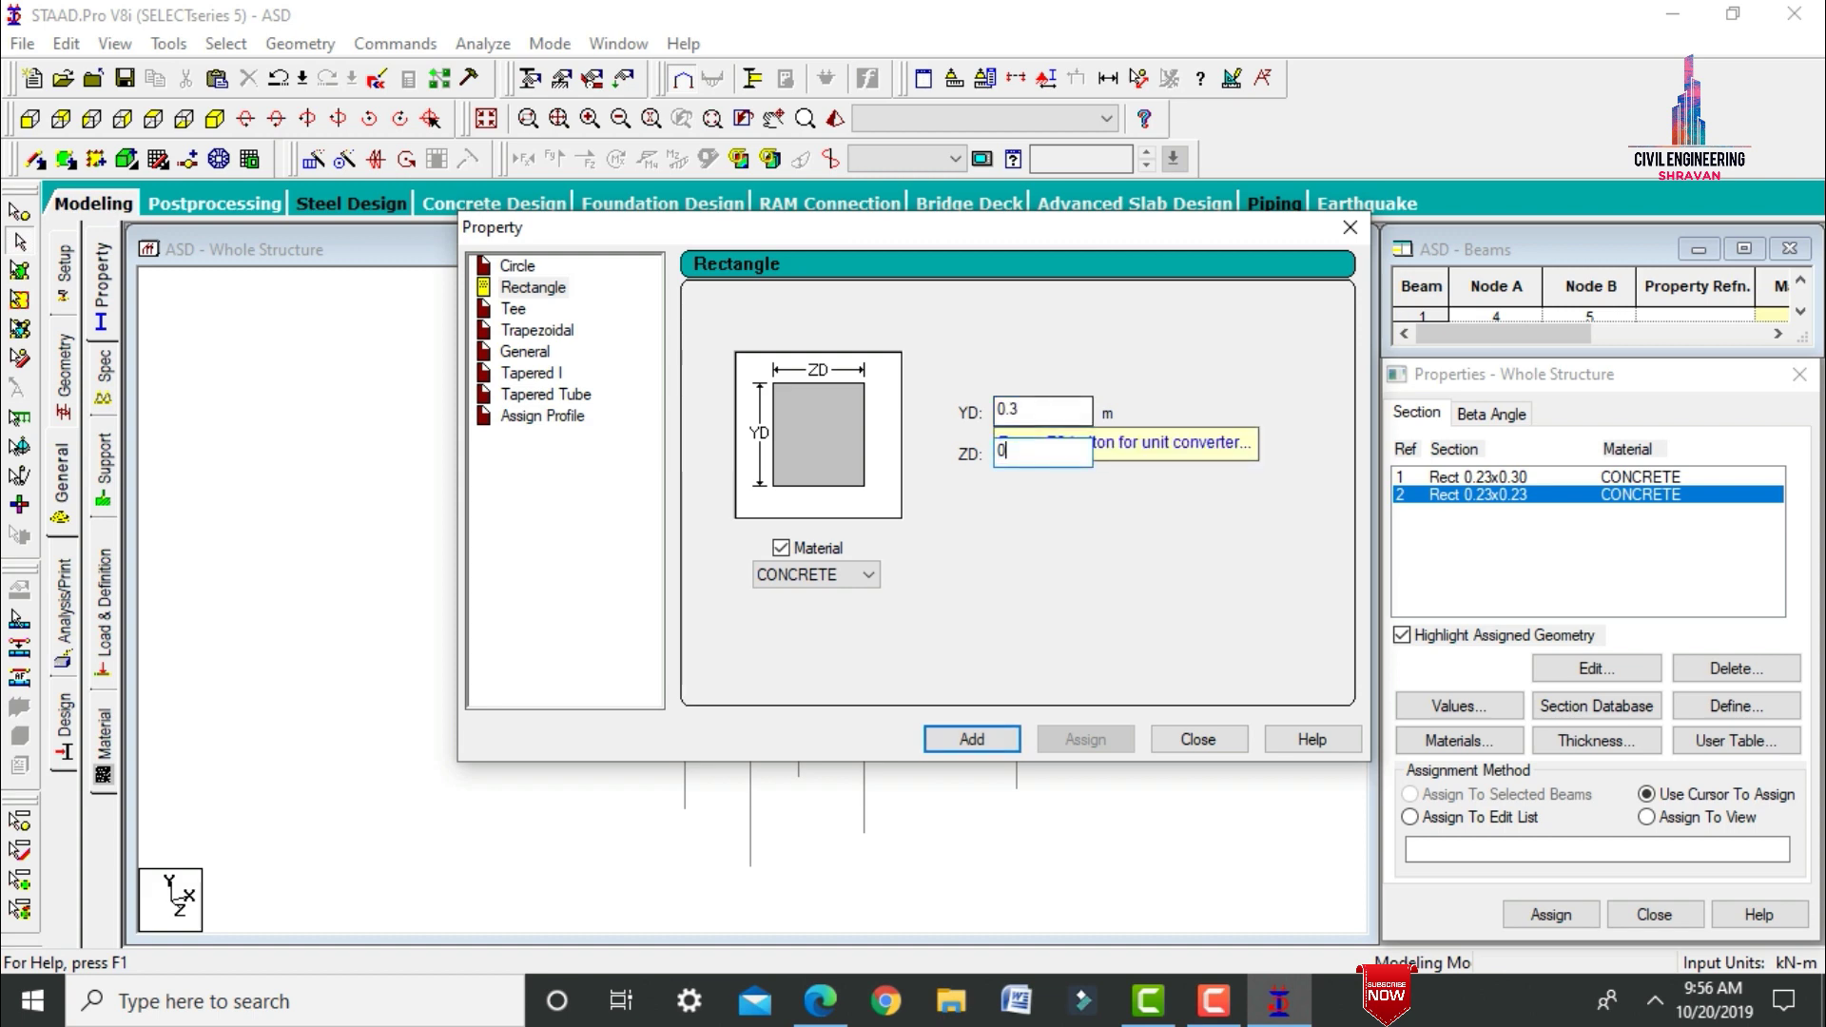
pyautogui.press('Return')
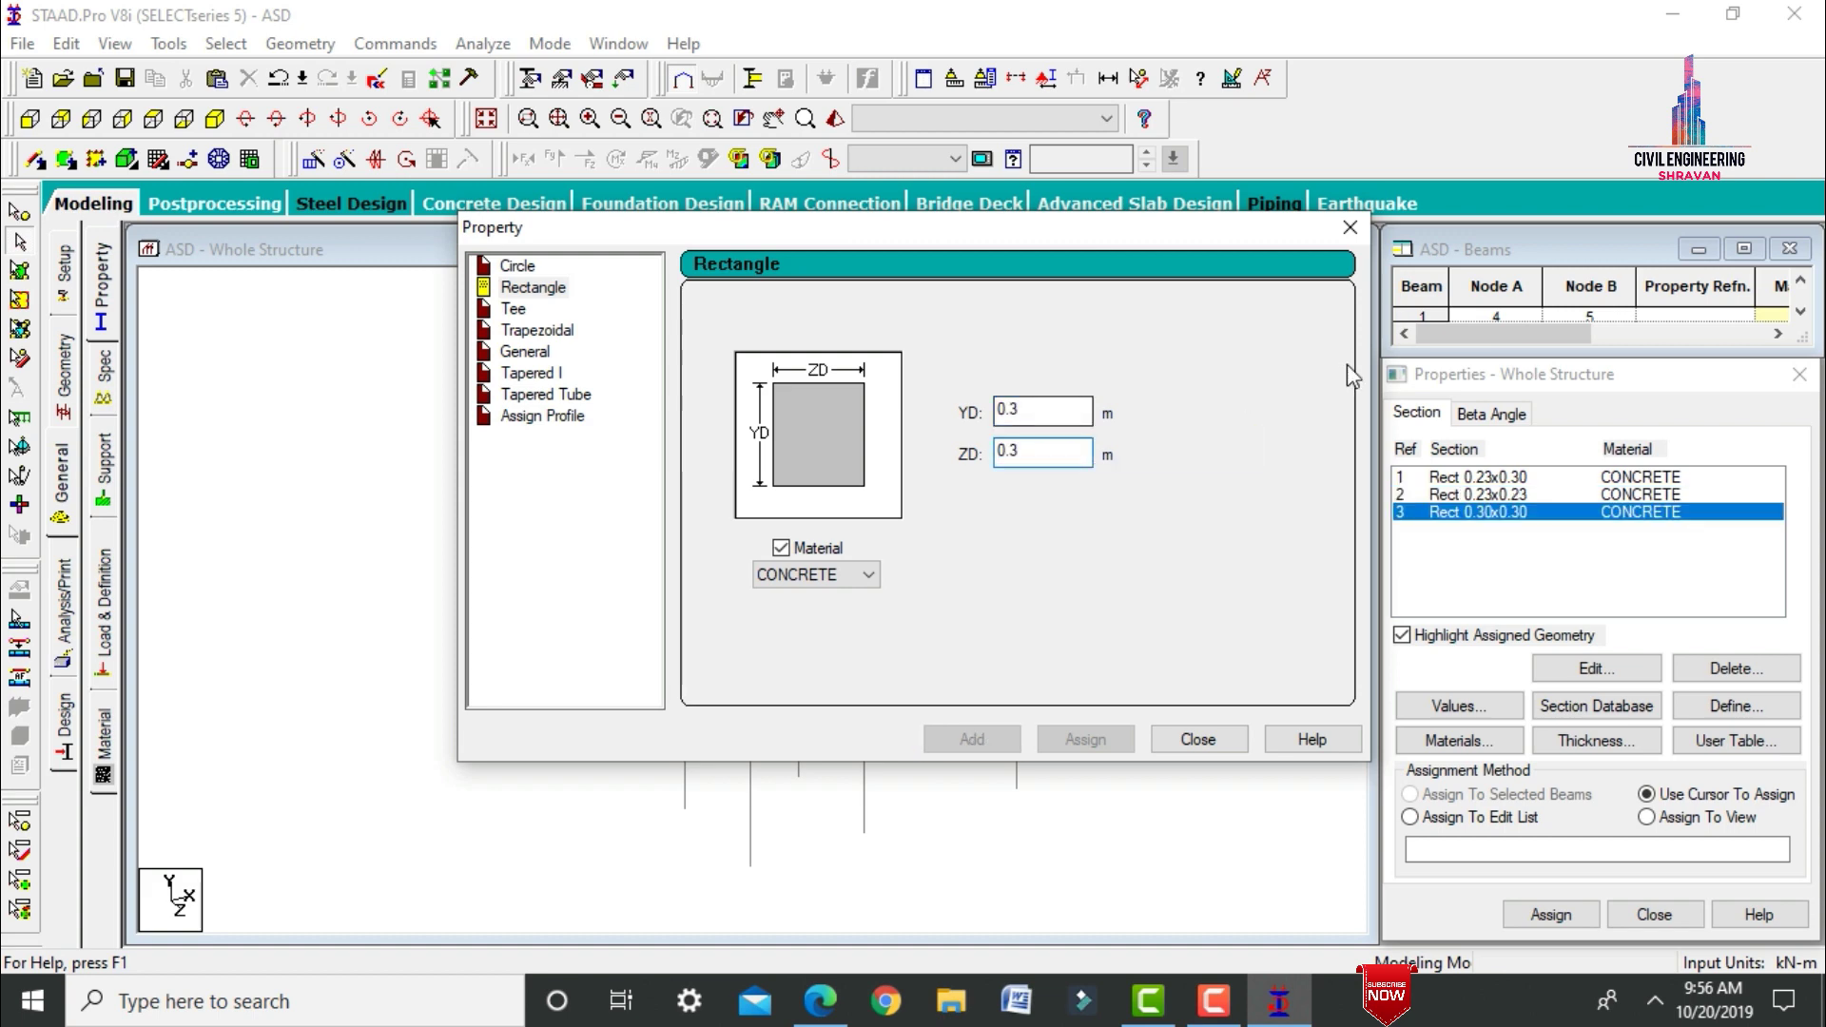
pyautogui.click(1198, 739)
# Define a plate thickness of 0.125 m.
pyautogui.click(1597, 739)
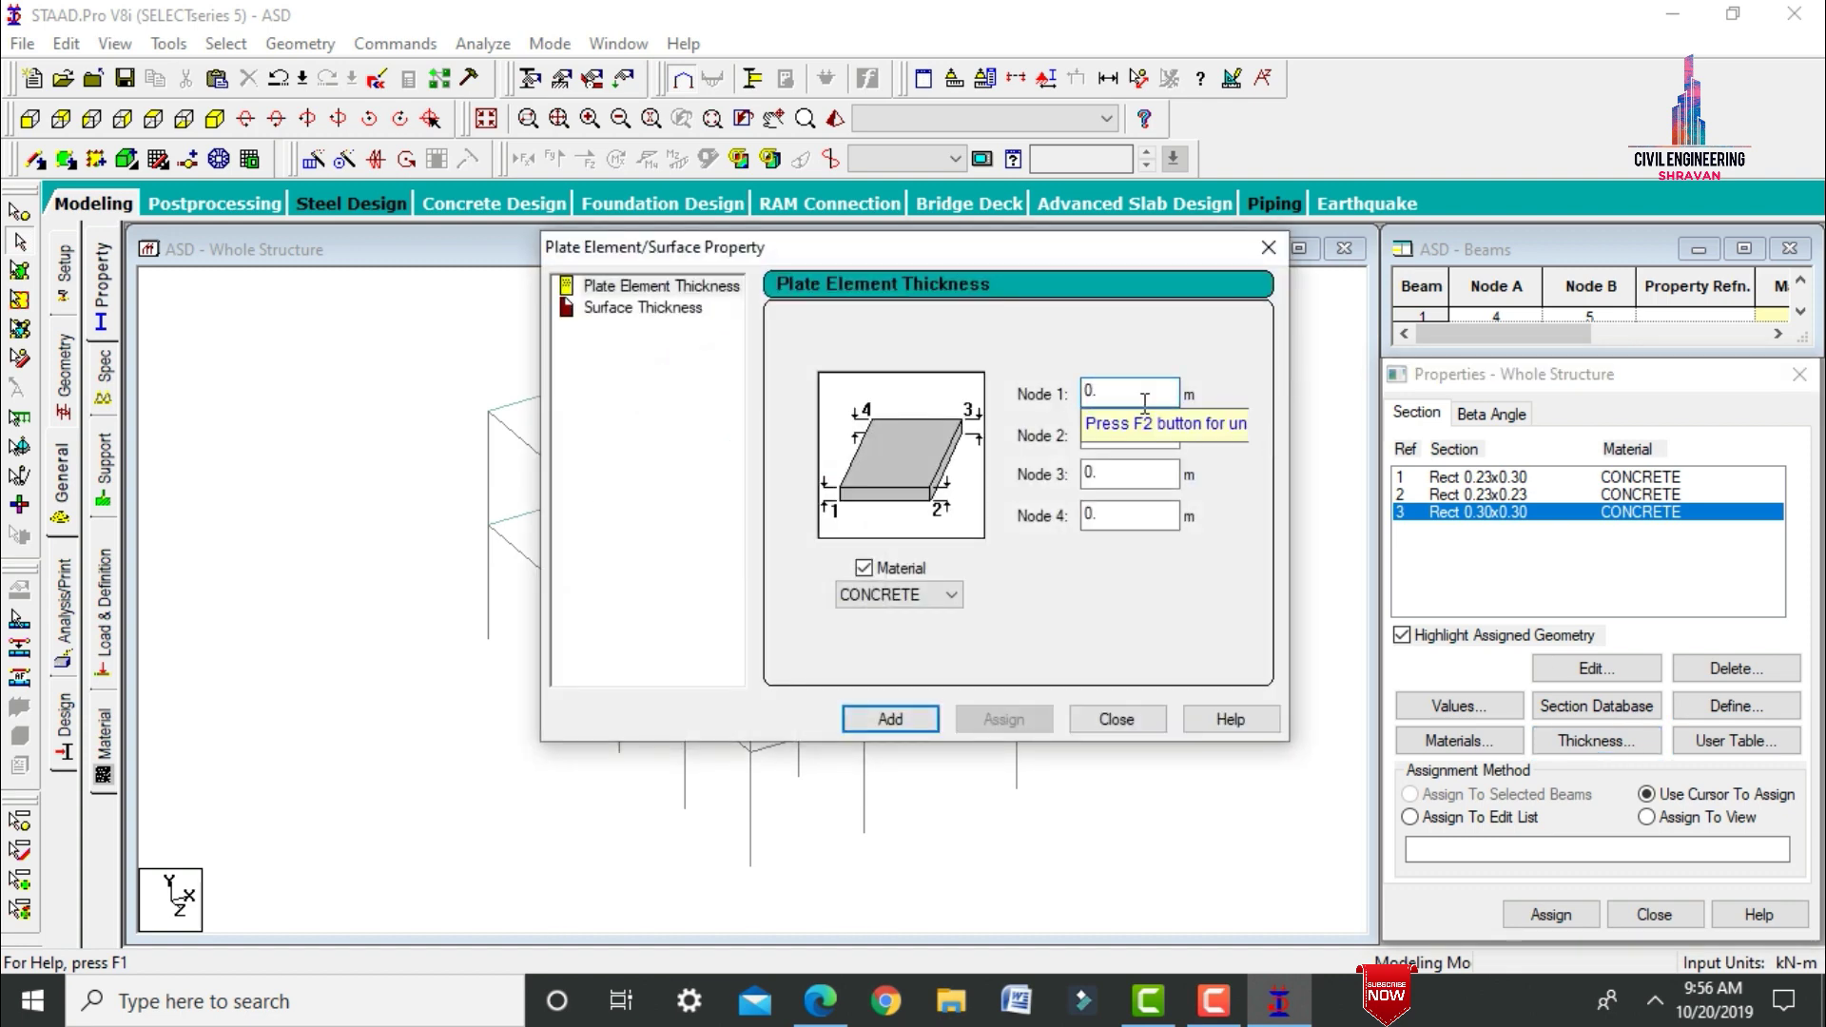
pyautogui.write('12')
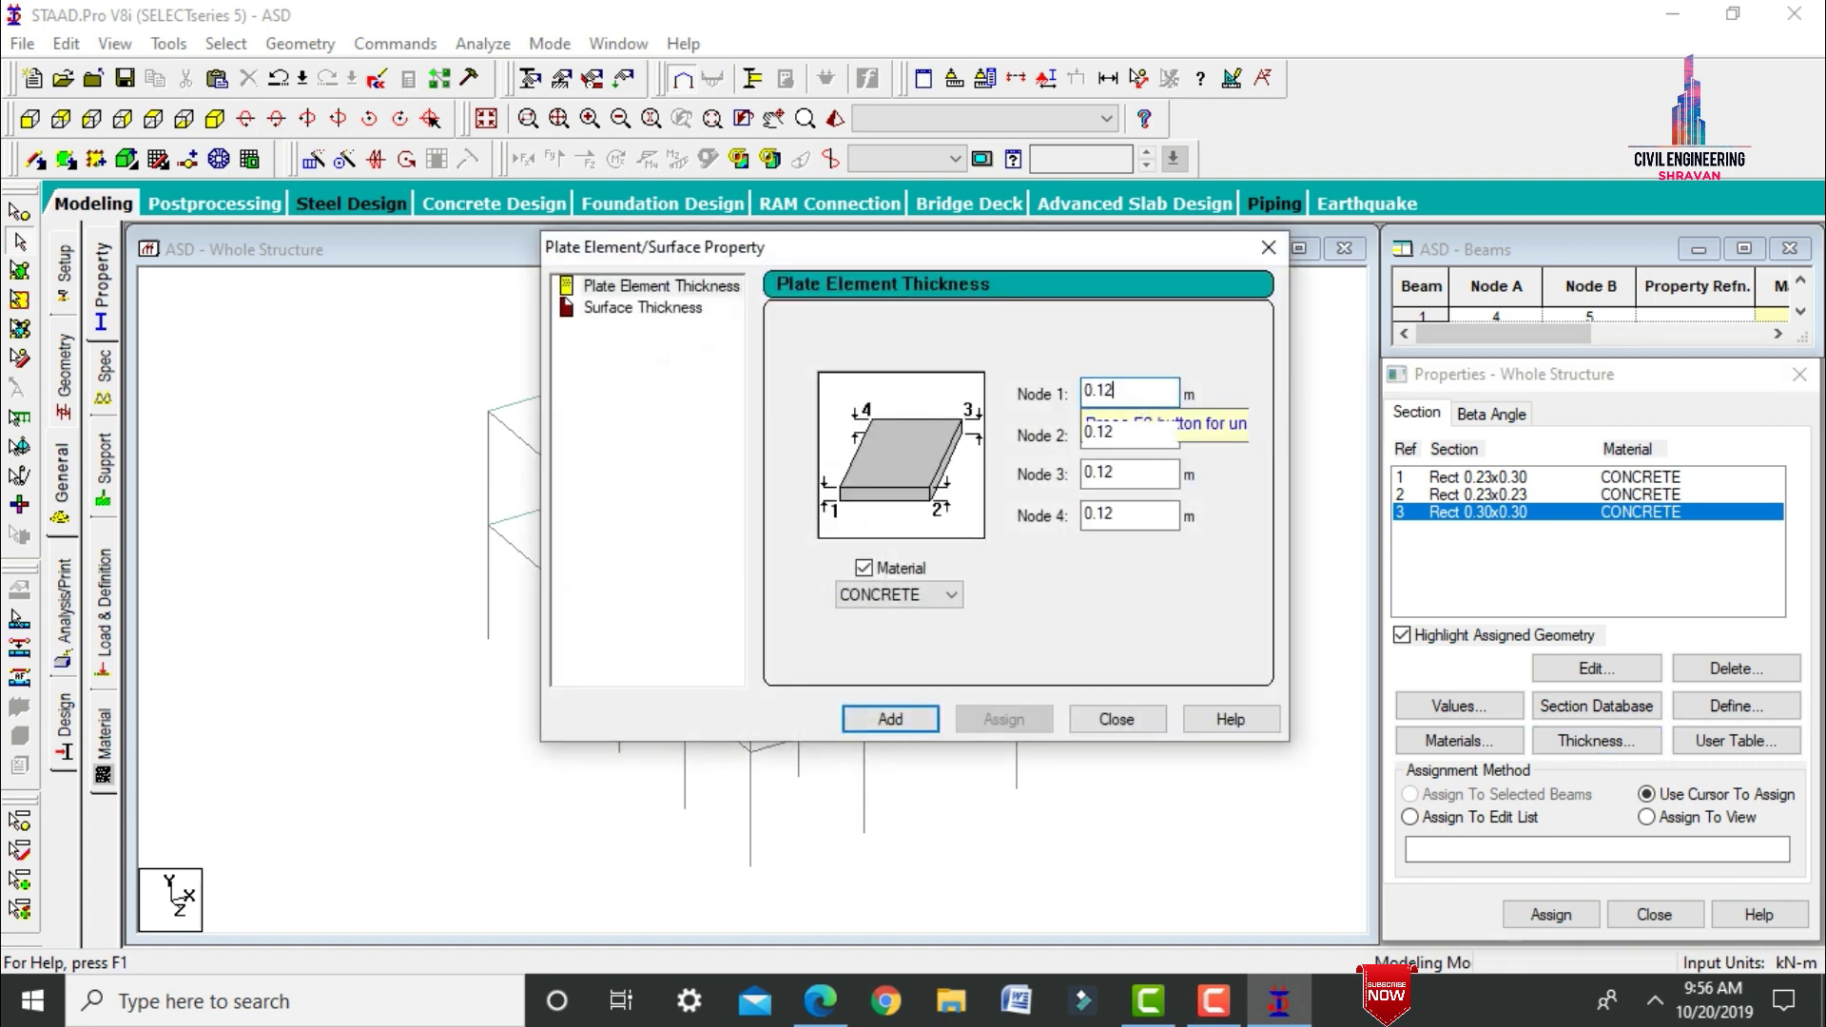
pyautogui.write('5')
pyautogui.press('Return')
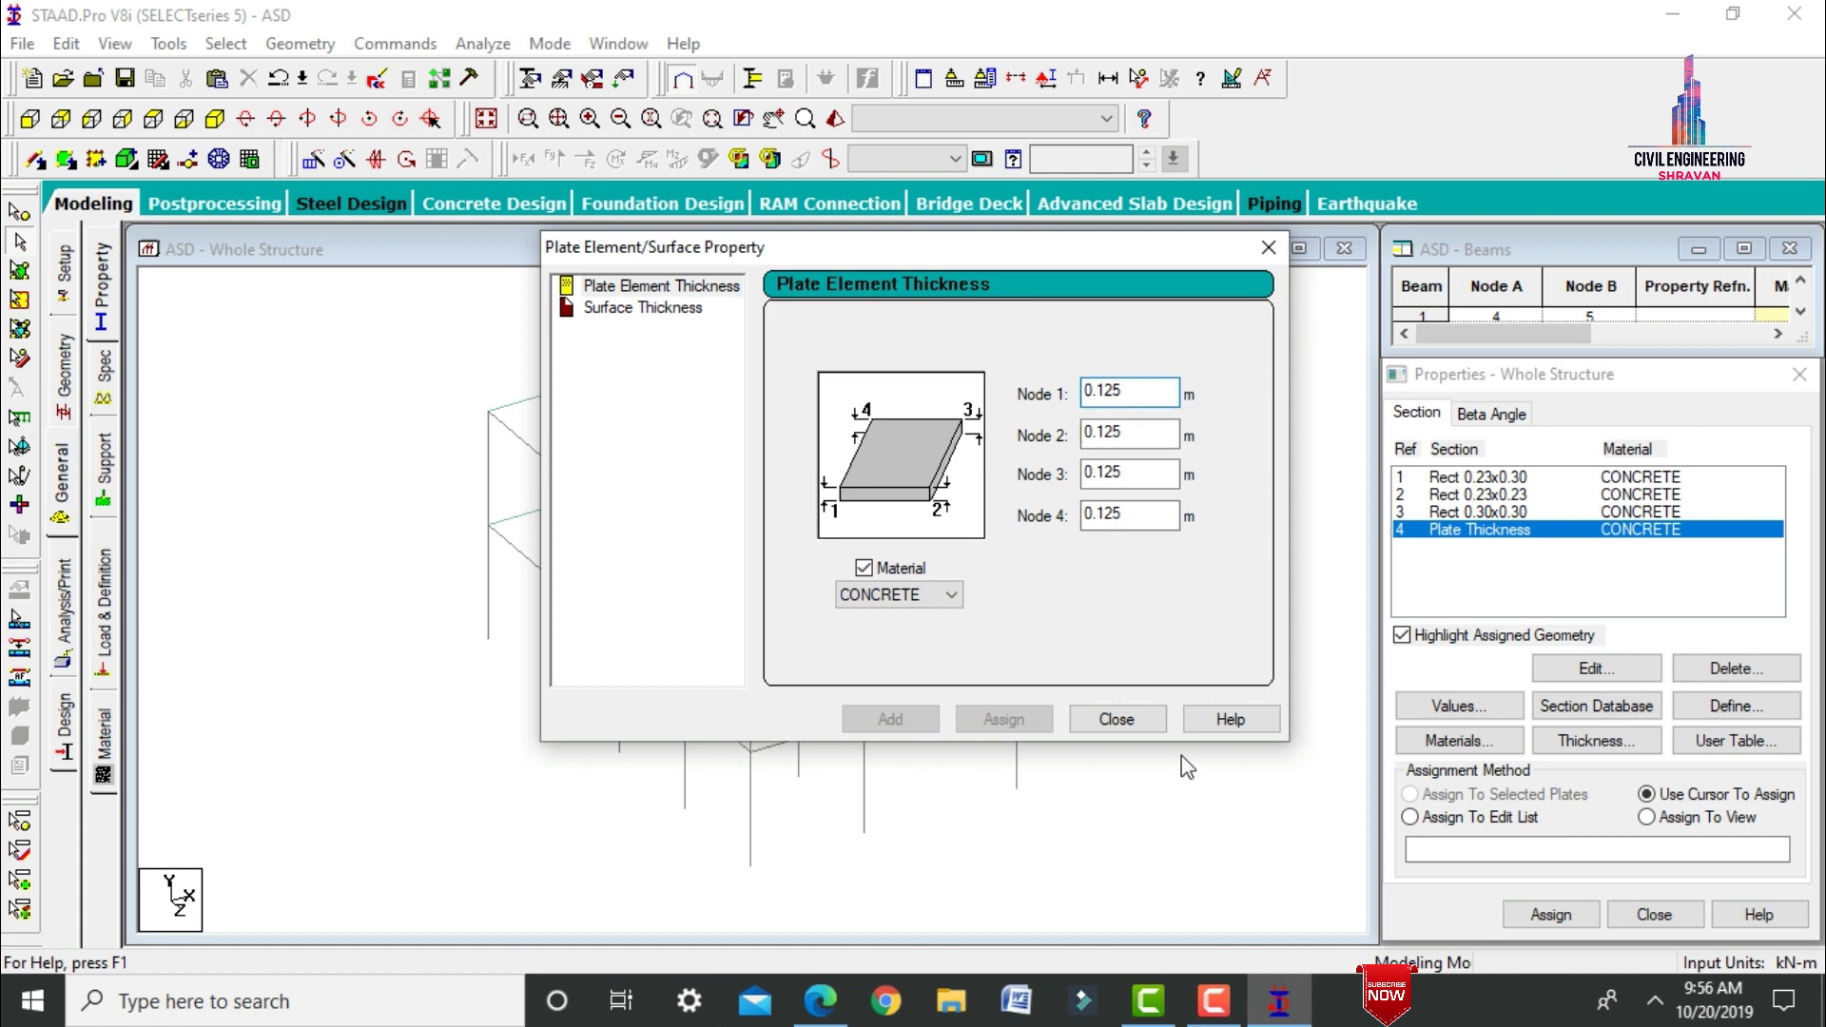
pyautogui.click(1103, 718)
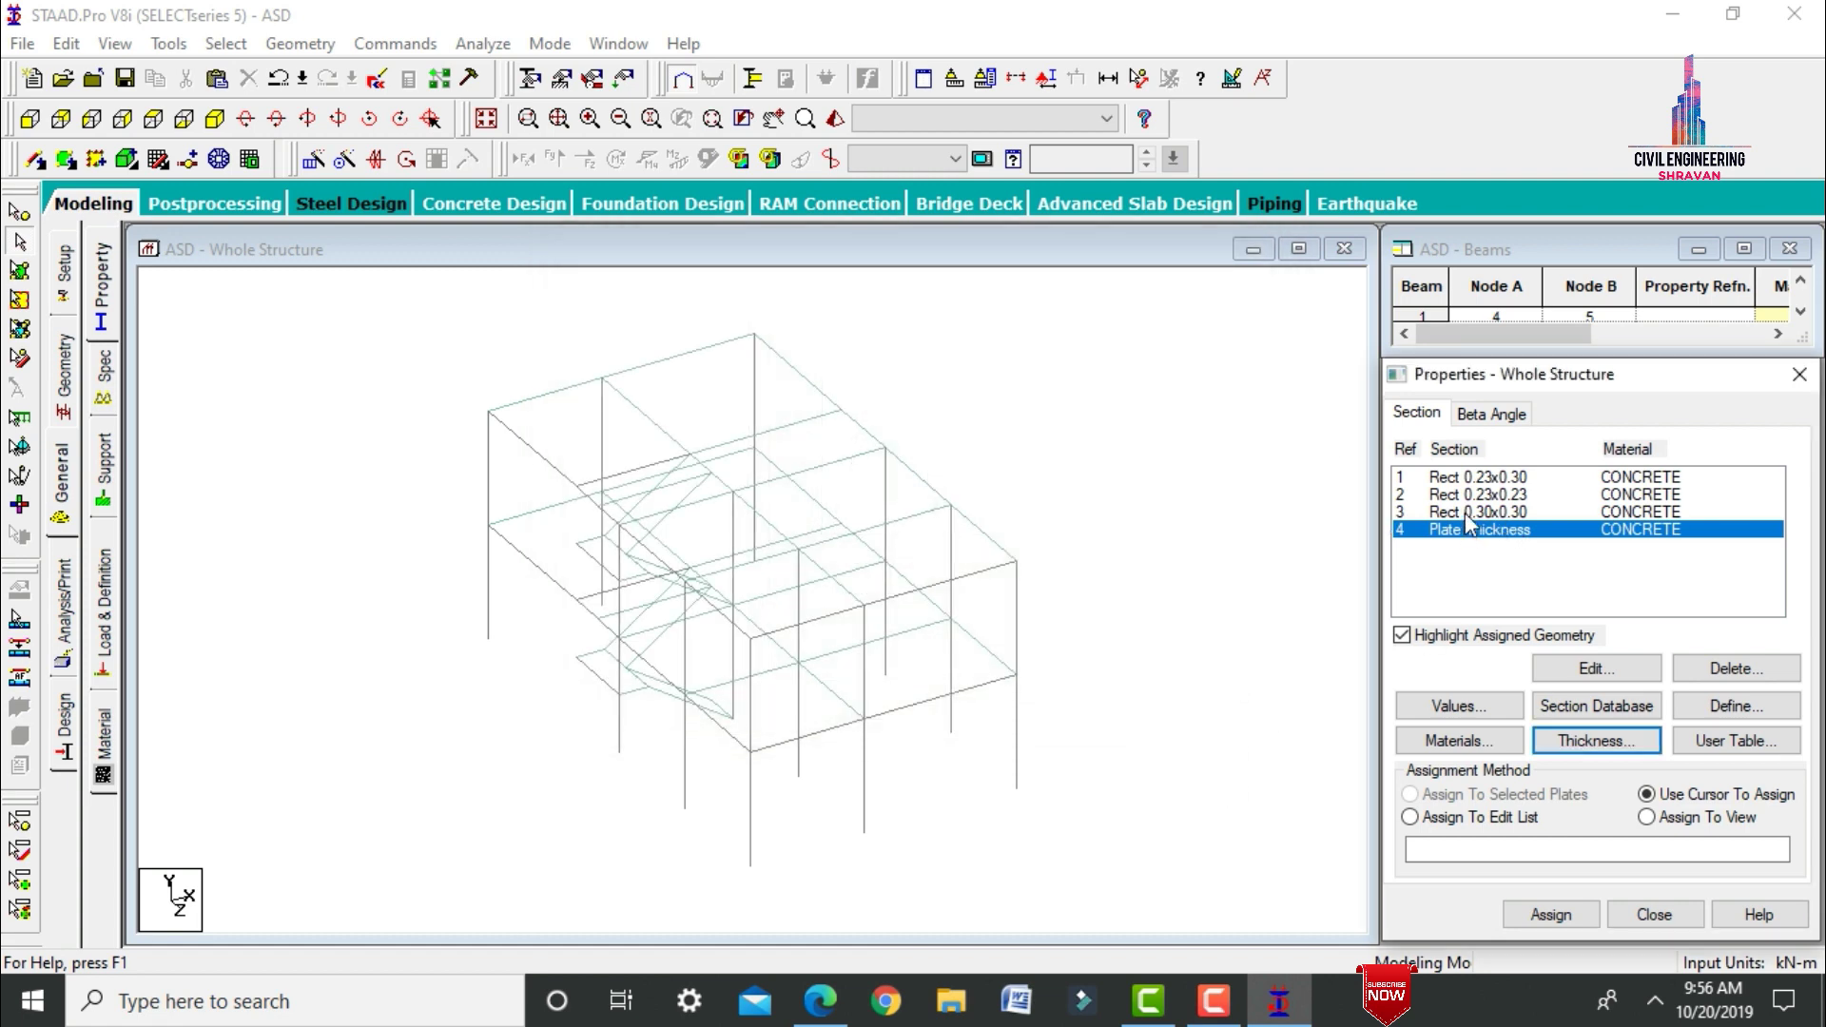
# Assign the 0.30 x 0.30 section to all columns parallel to Y.
pyautogui.click(1480, 512)
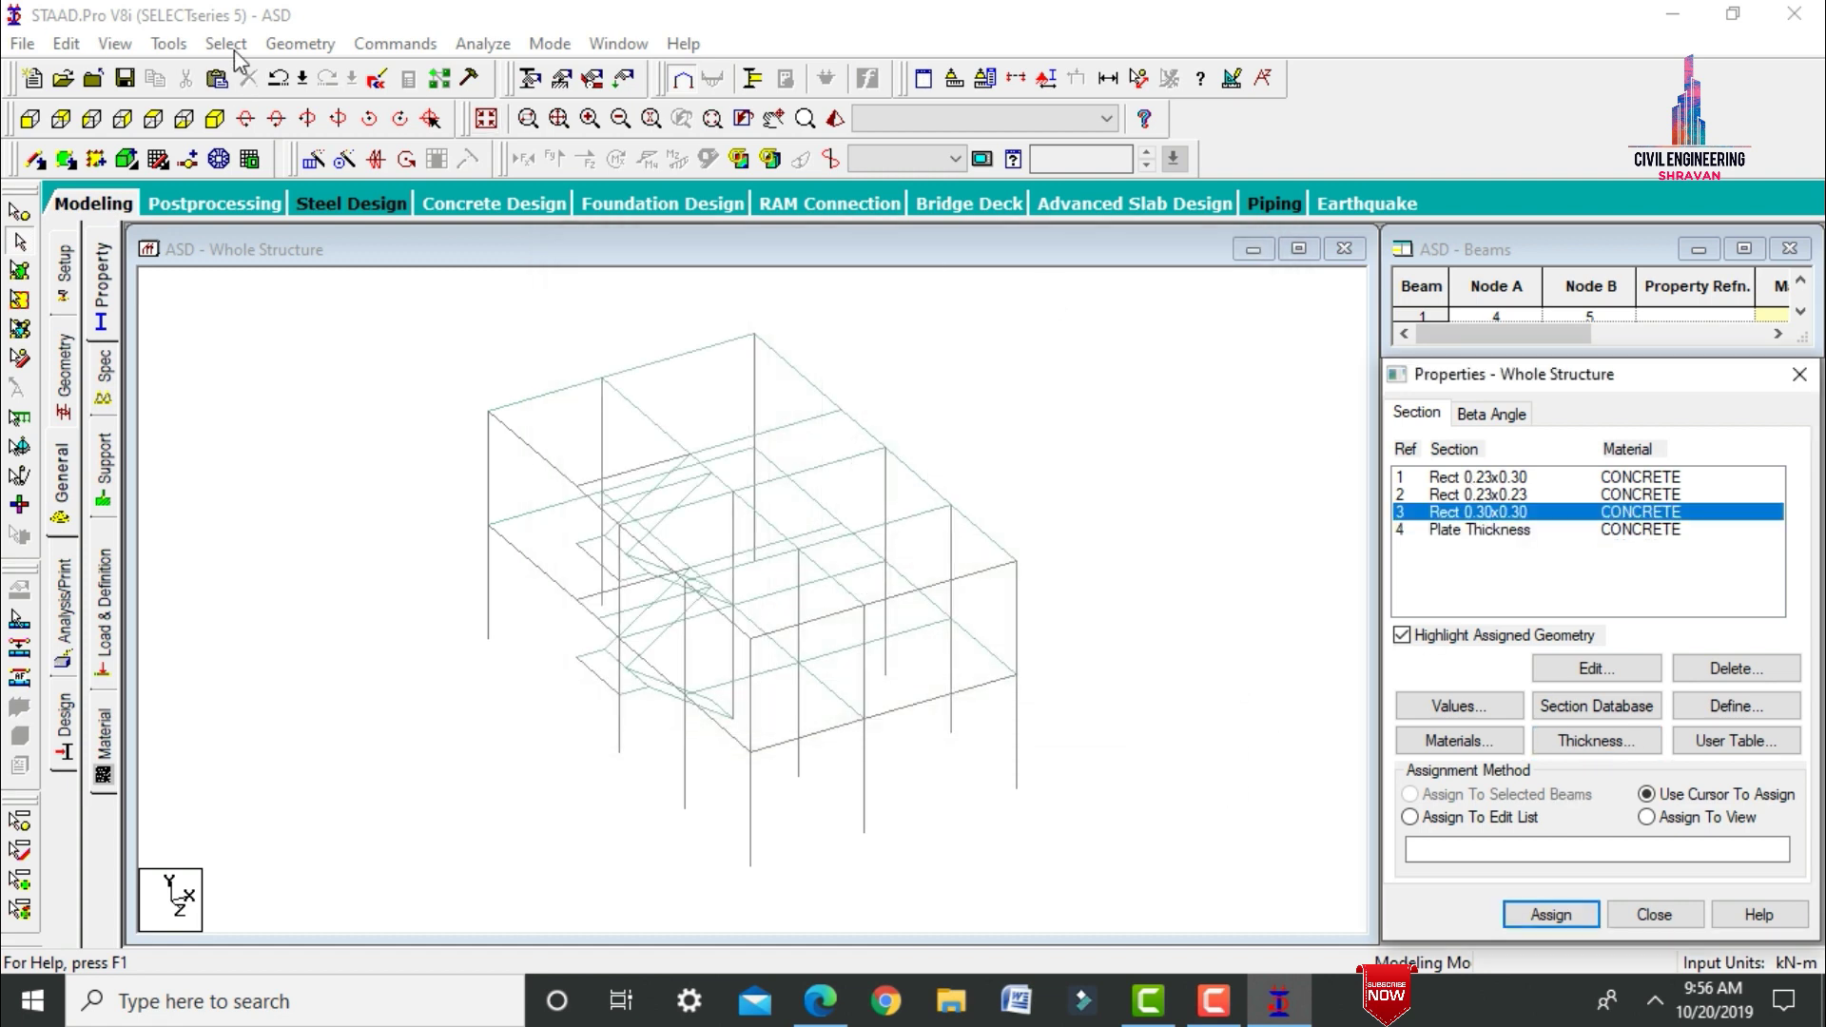
pyautogui.click(229, 45)
pyautogui.moveTo(476, 522)
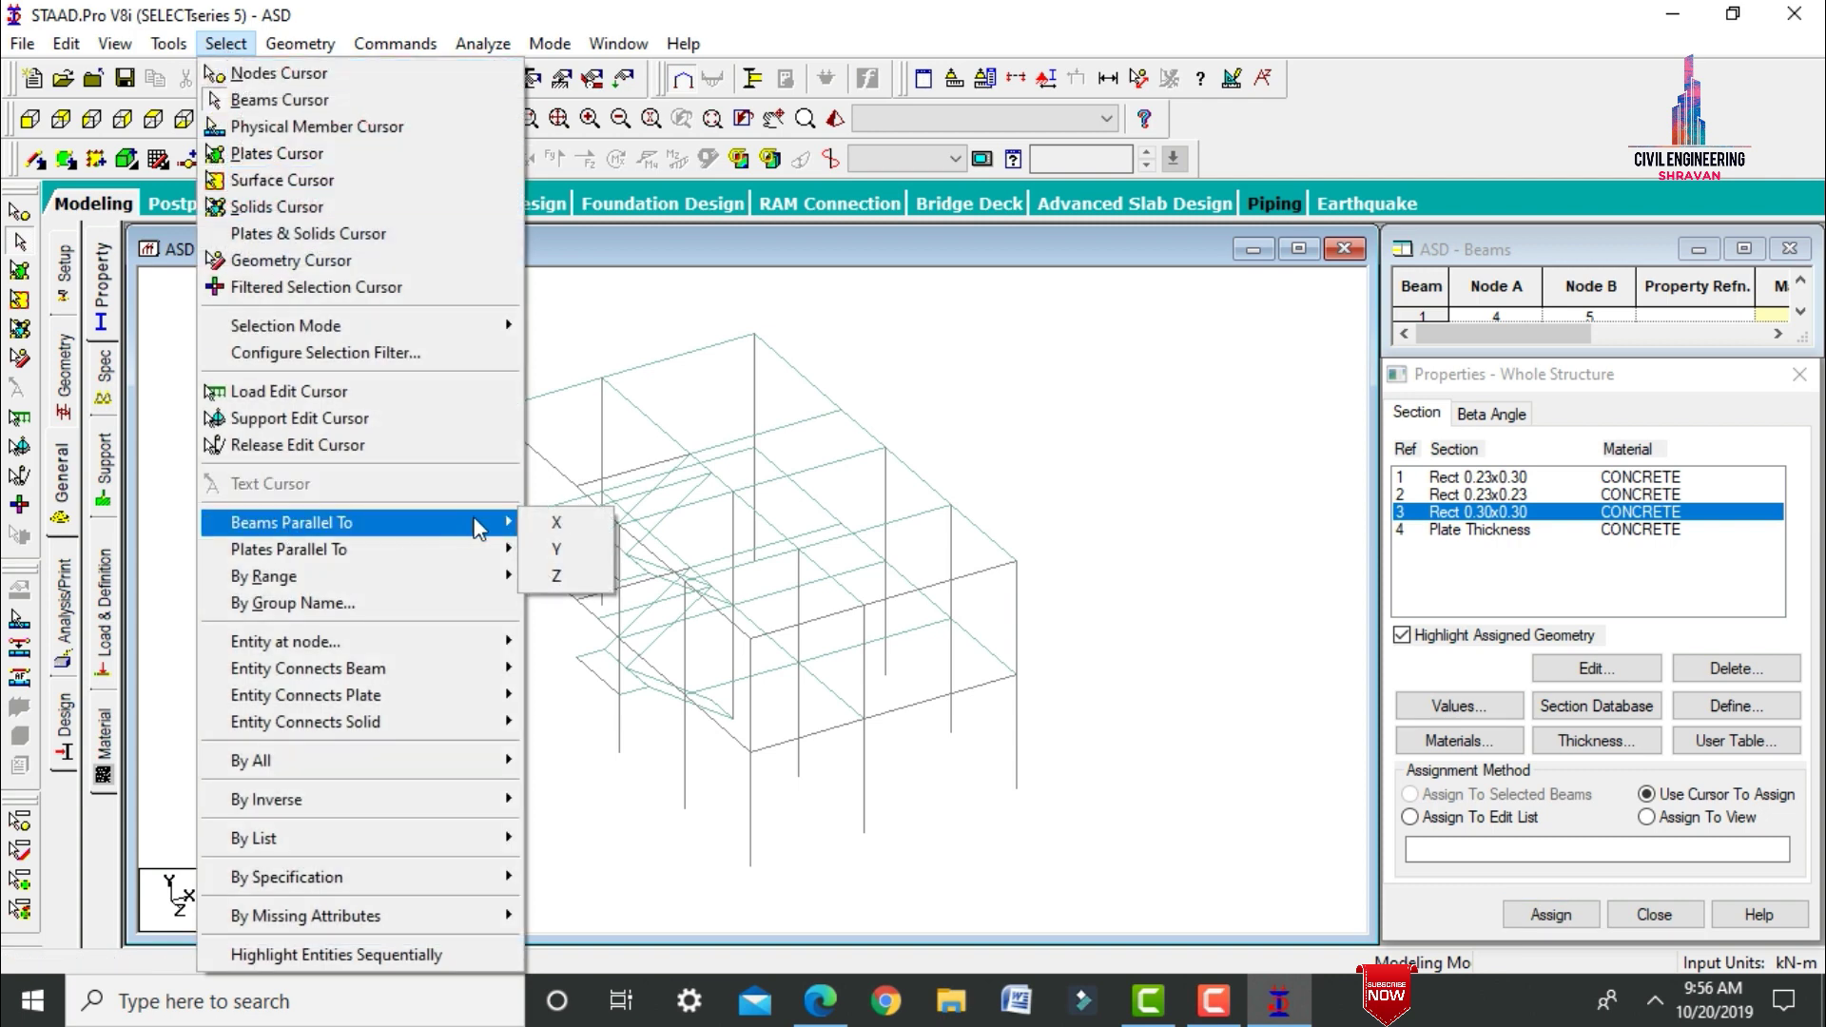
pyautogui.click(540, 549)
pyautogui.click(1551, 914)
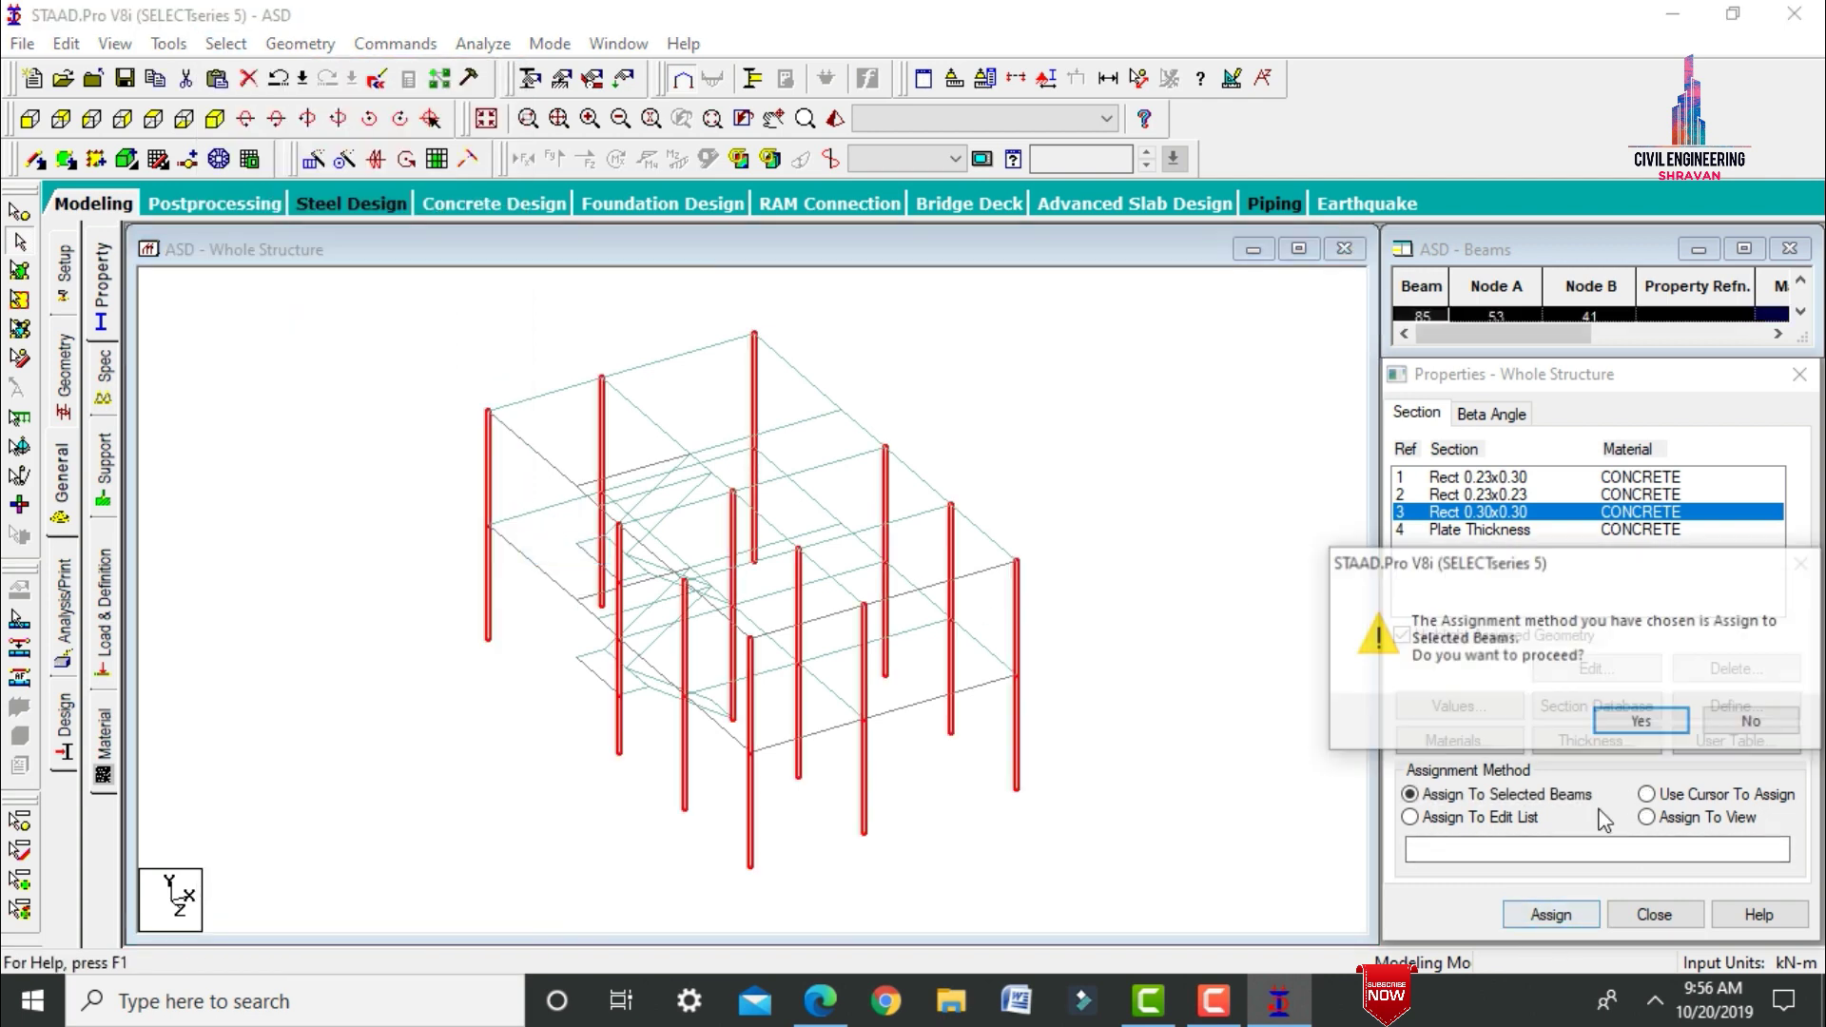
pyautogui.click(1638, 722)
# Assign the 0.125 m plate thickness to every plate in the view.
pyautogui.click(1491, 531)
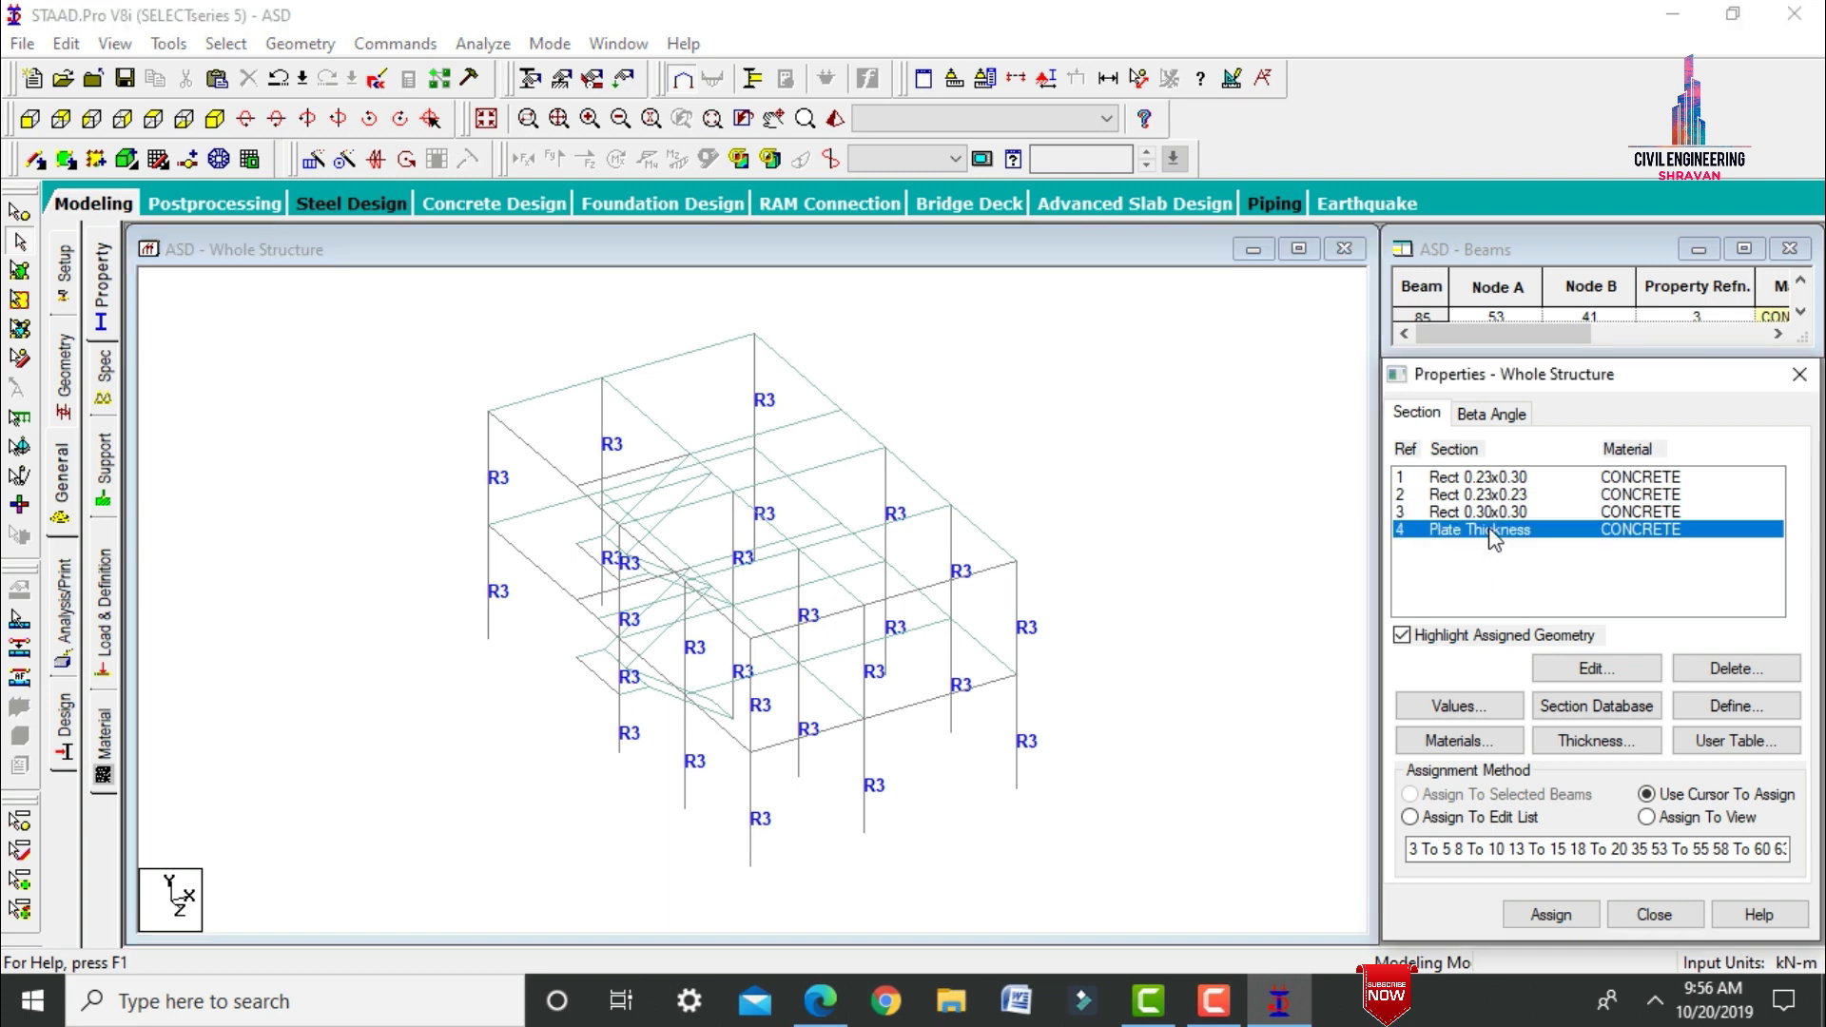
pyautogui.click(1415, 817)
pyautogui.click(1653, 817)
pyautogui.click(1543, 916)
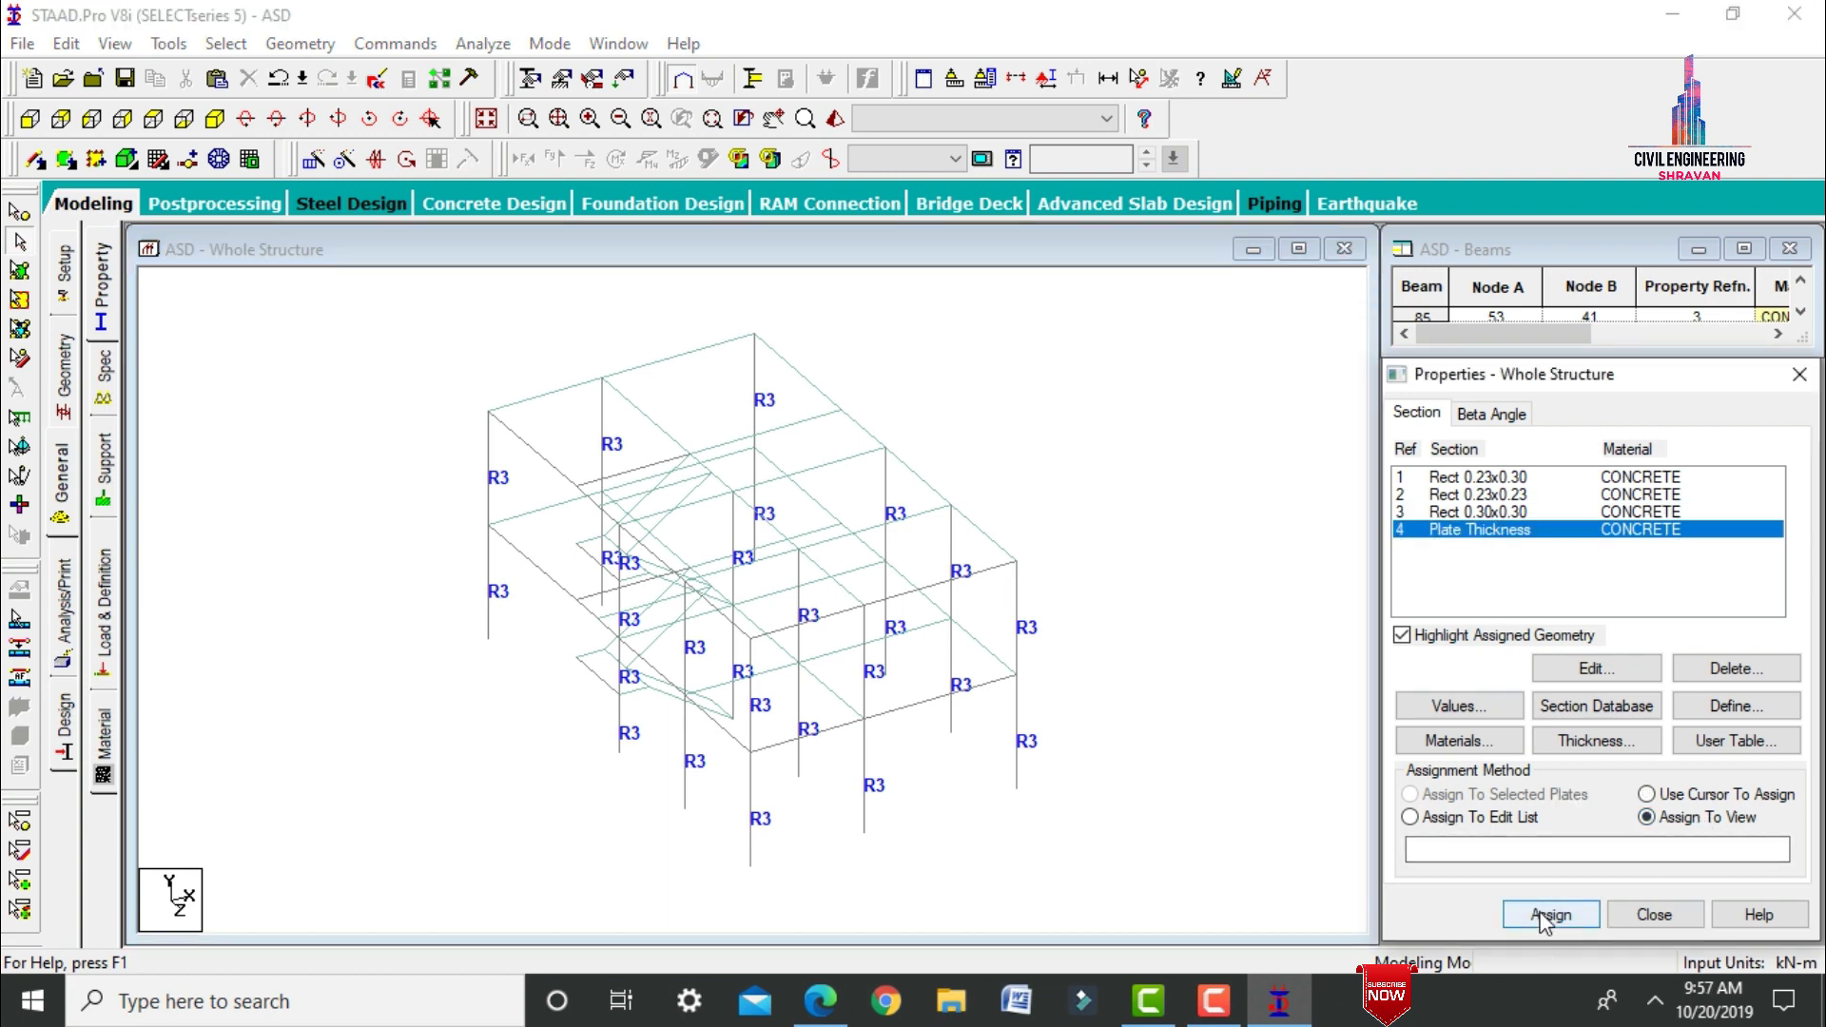
pyautogui.click(1638, 720)
pyautogui.click(1172, 403)
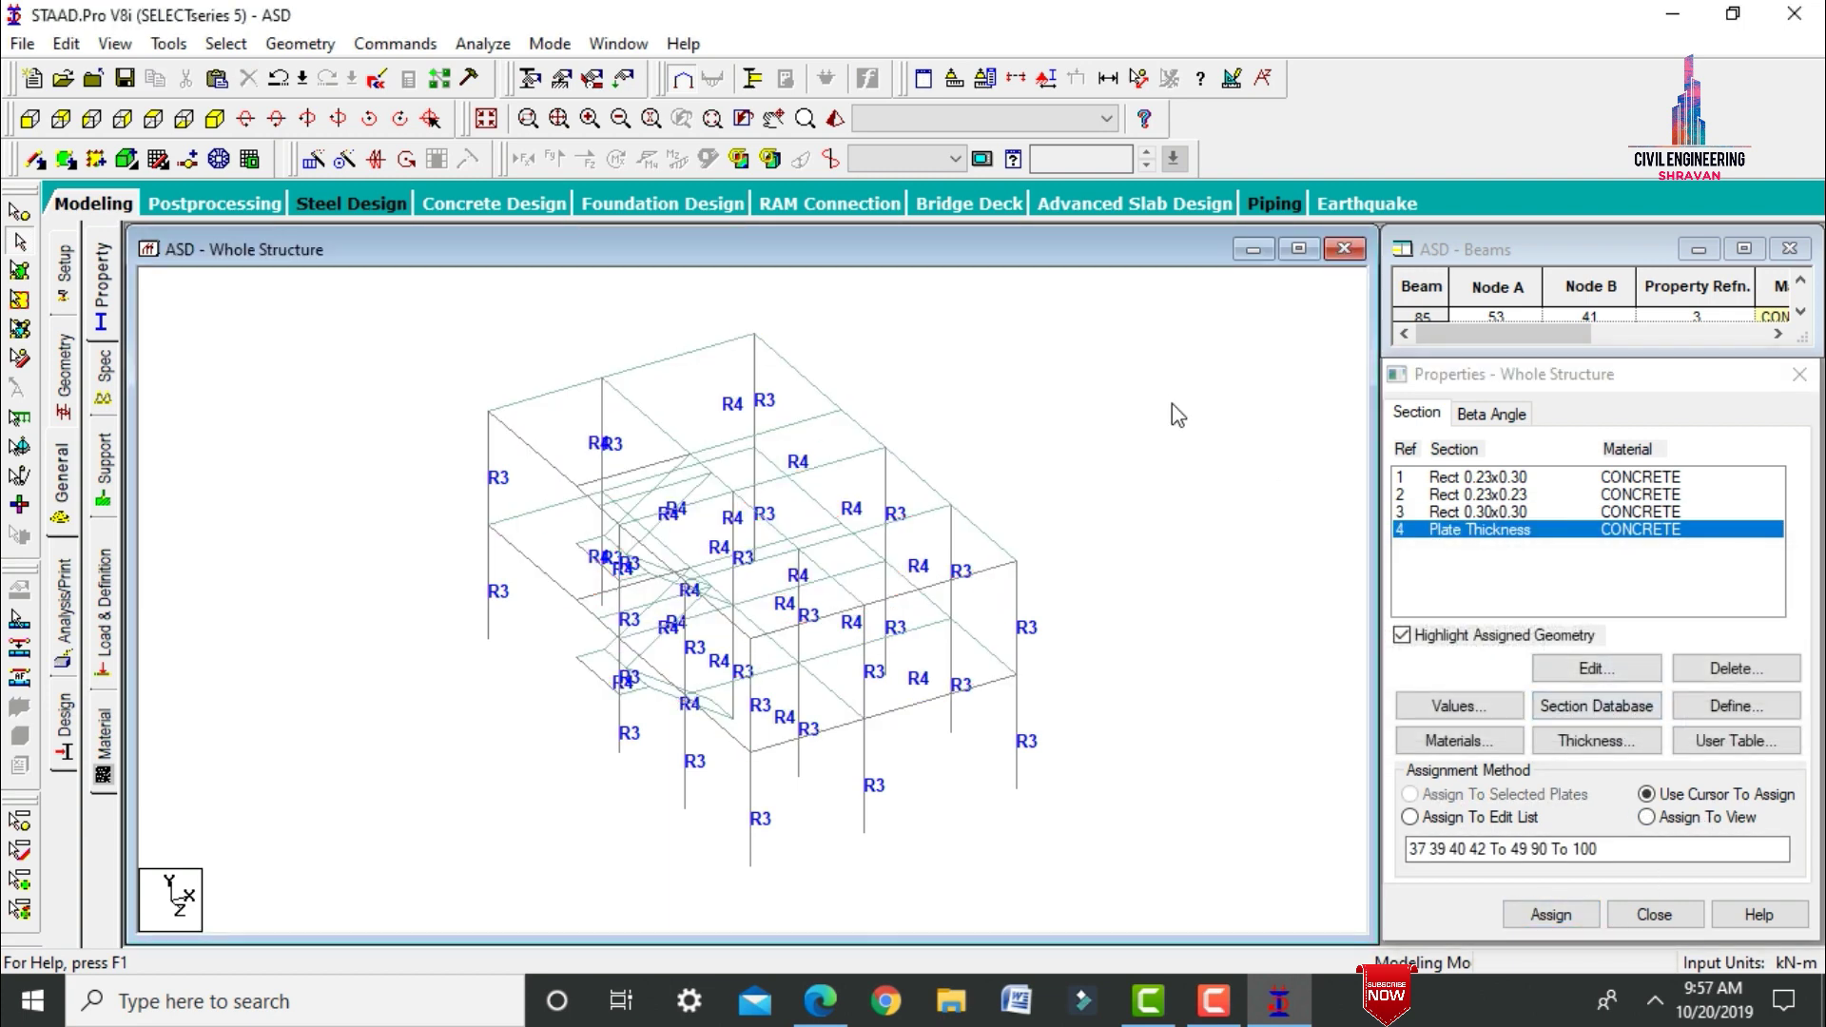
pyautogui.click(1496, 479)
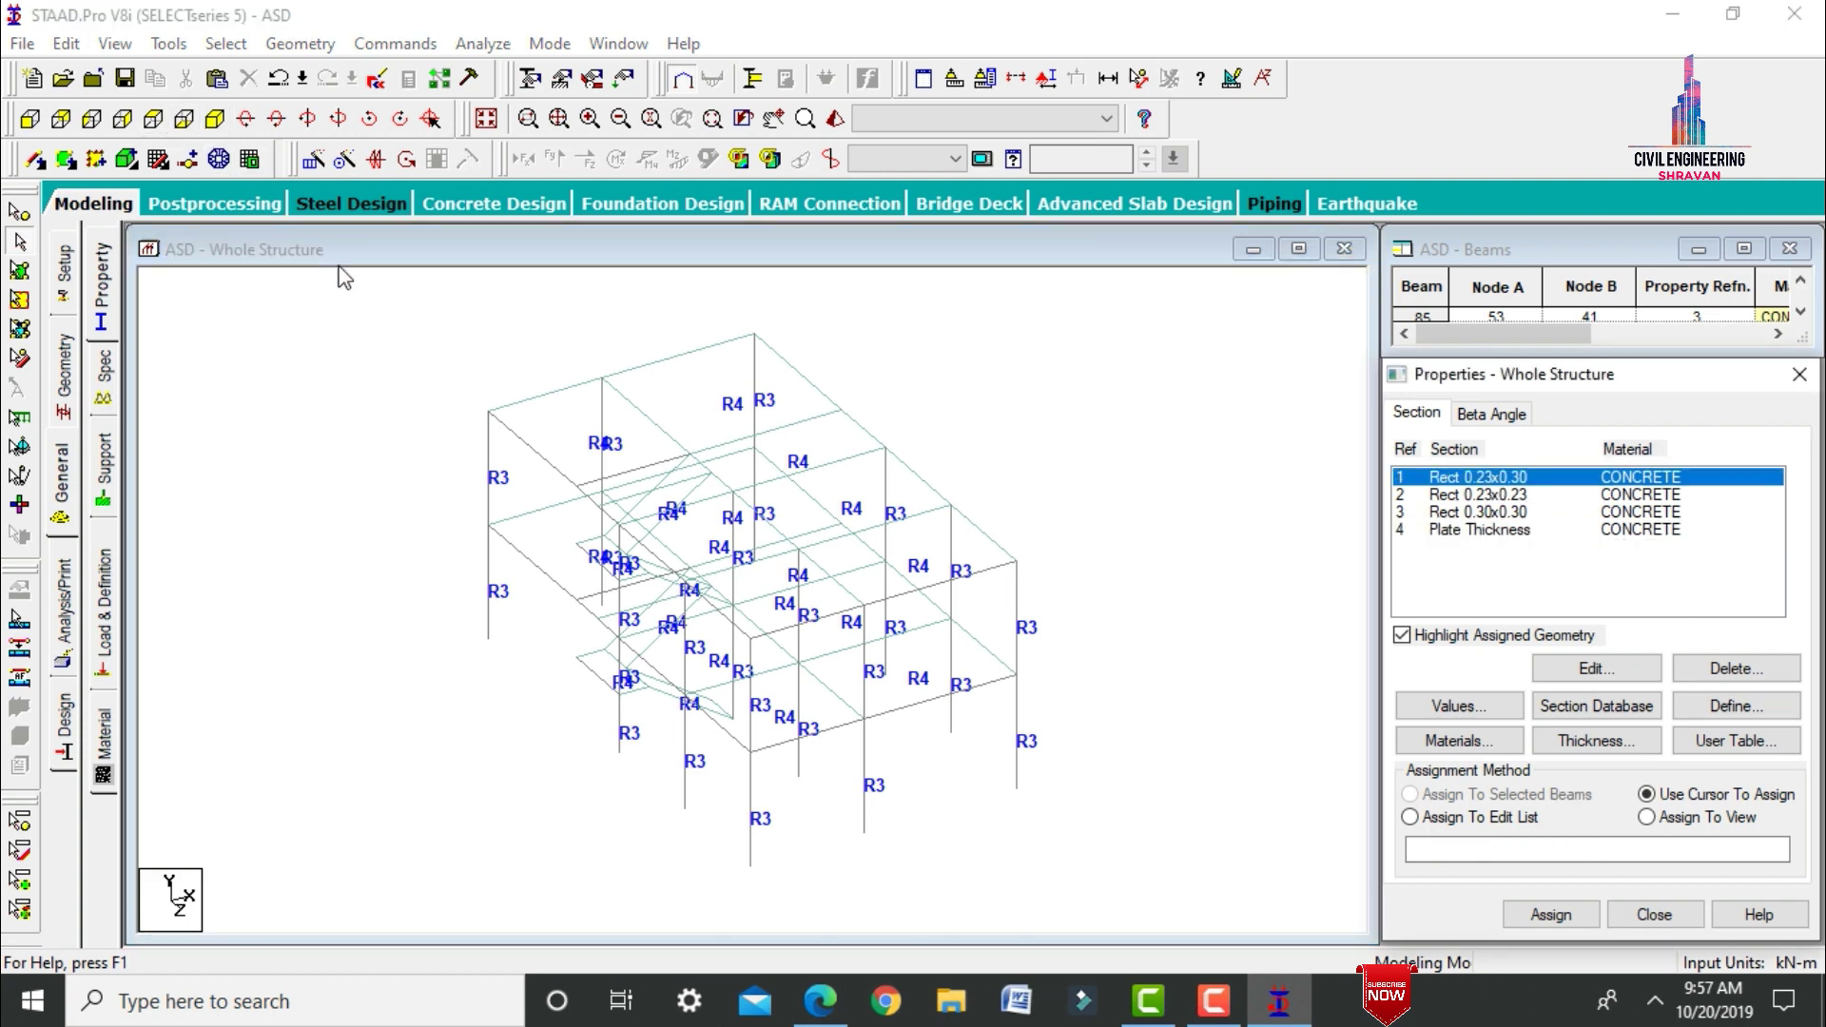
# Select all beams parallel to X and Z.
pyautogui.click(225, 44)
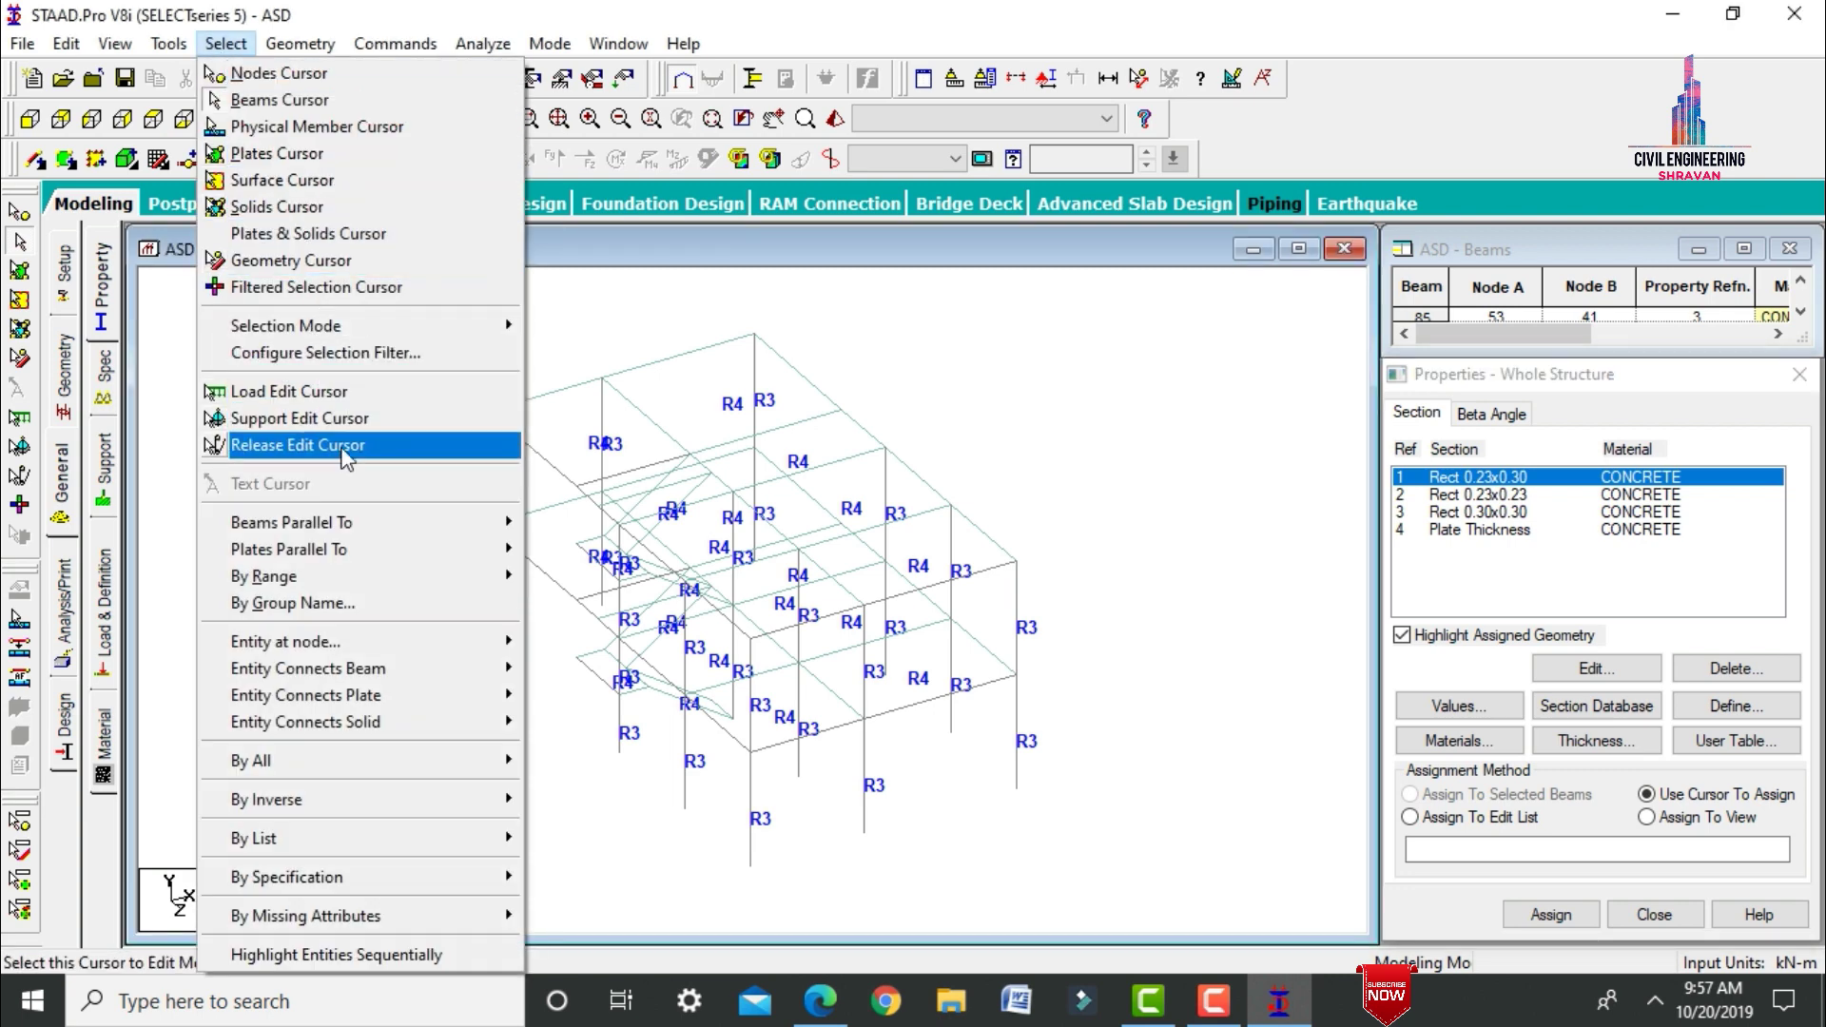
pyautogui.moveTo(350, 525)
pyautogui.click(567, 529)
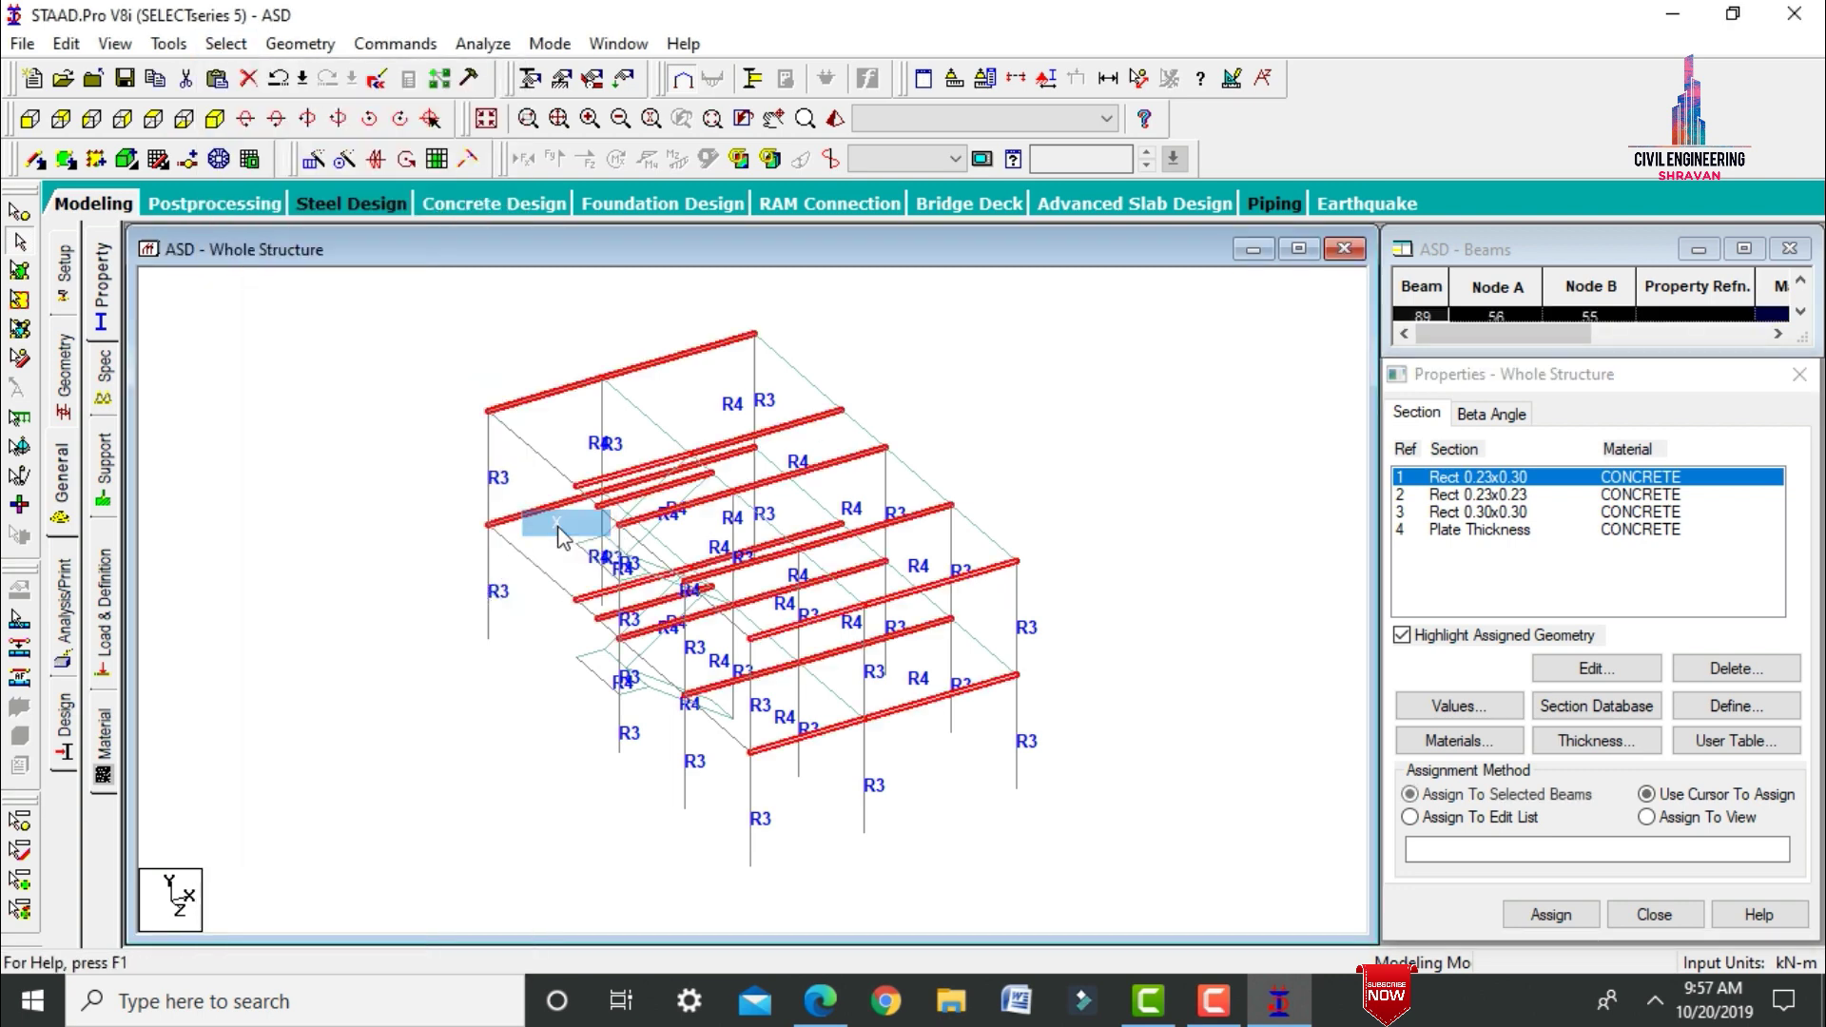
pyautogui.click(225, 44)
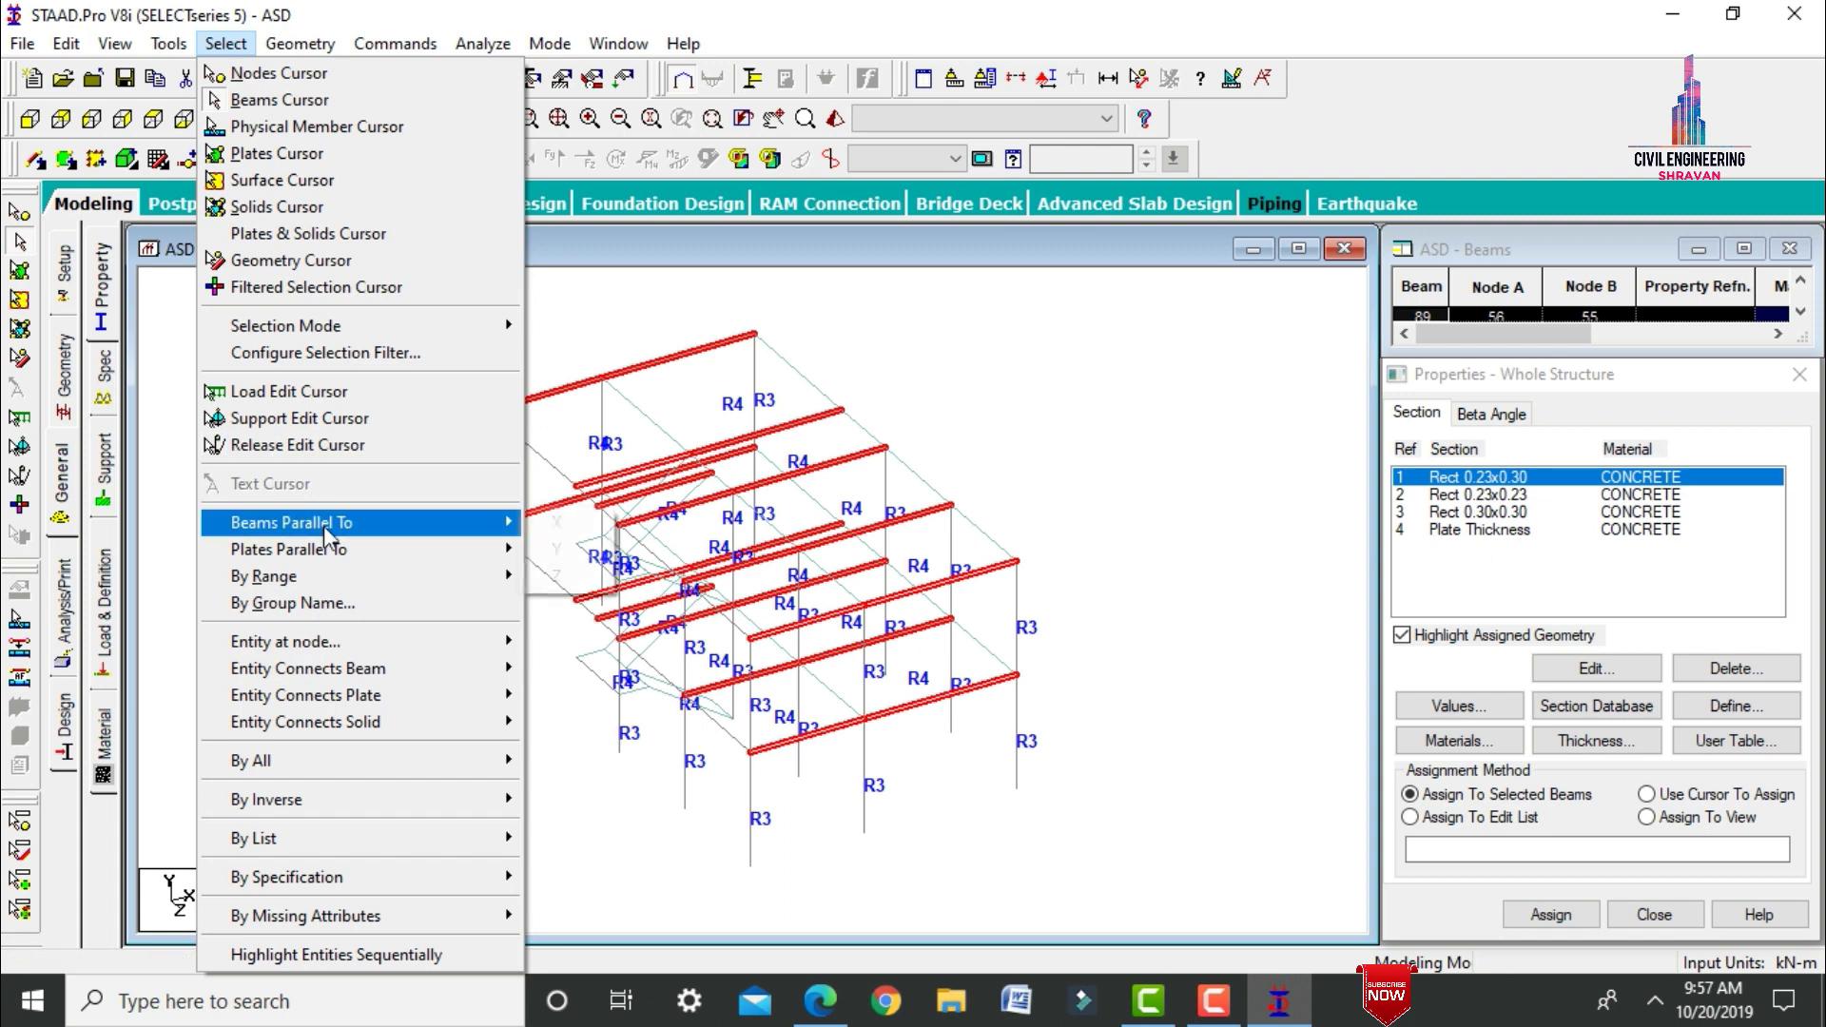
pyautogui.moveTo(324, 527)
pyautogui.click(556, 575)
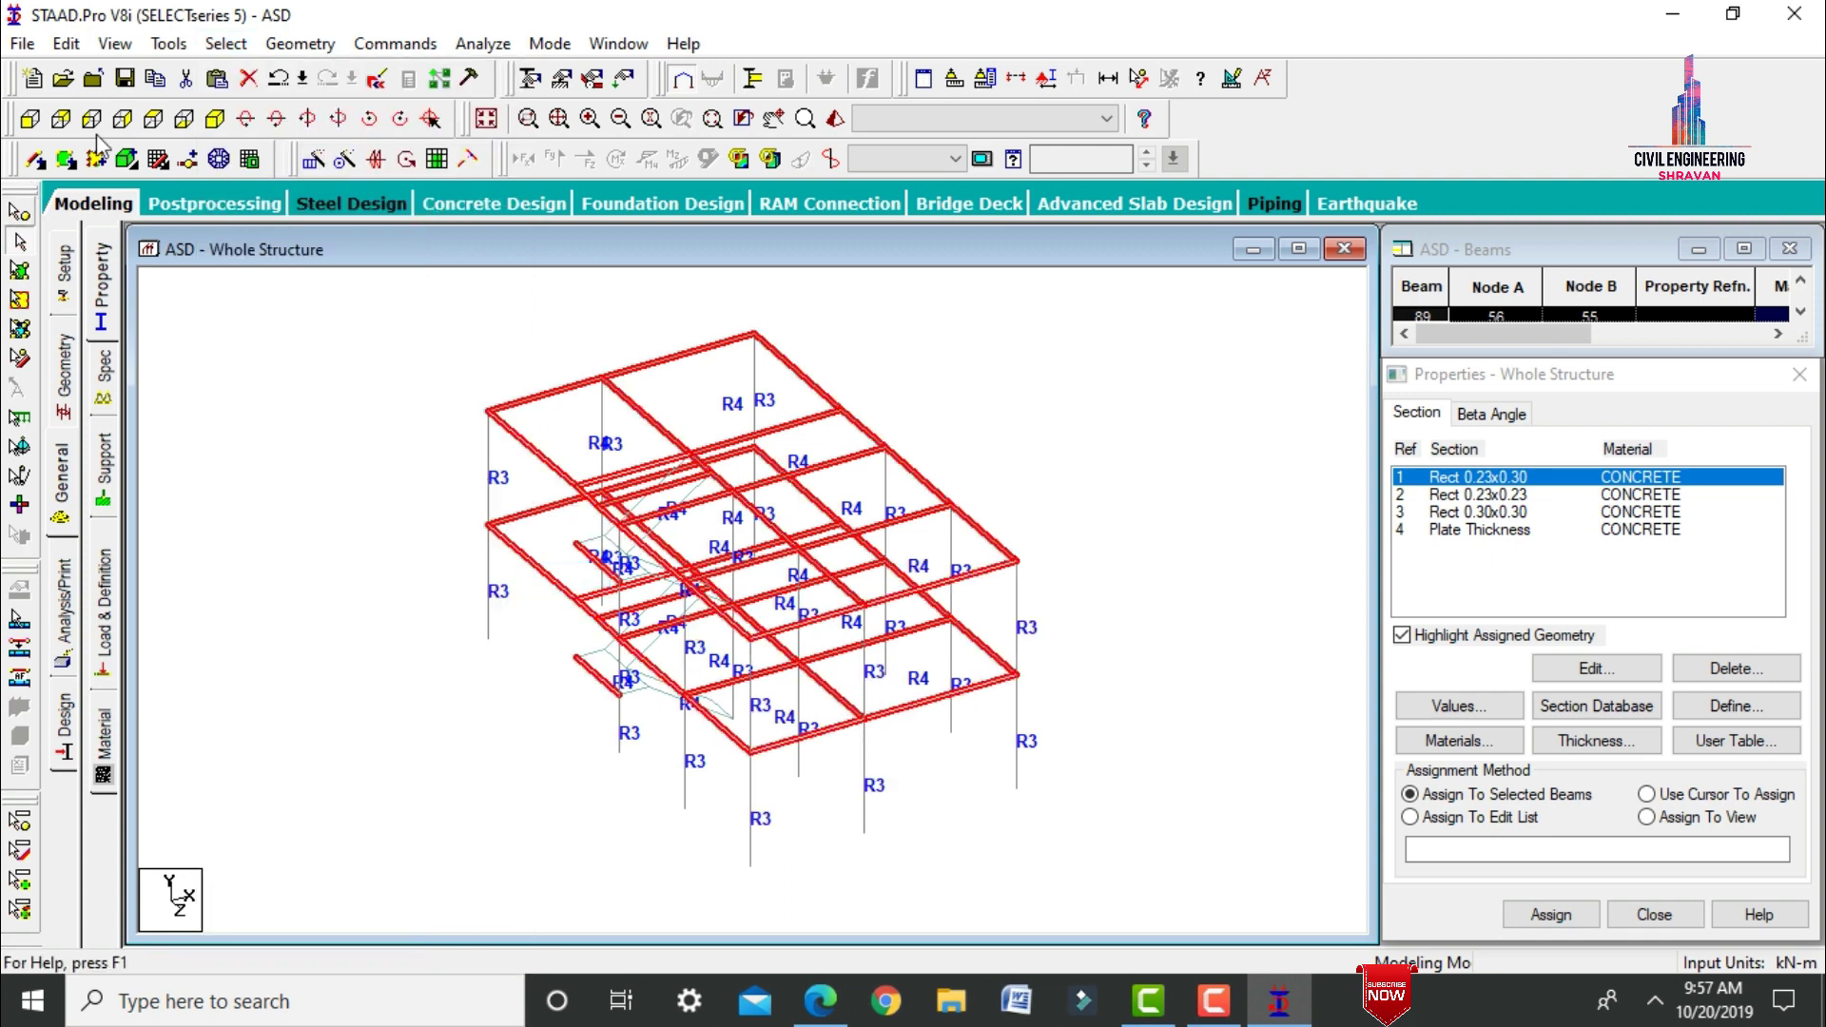
# In plan view, deselect three short stair-area beams.
pyautogui.click(158, 120)
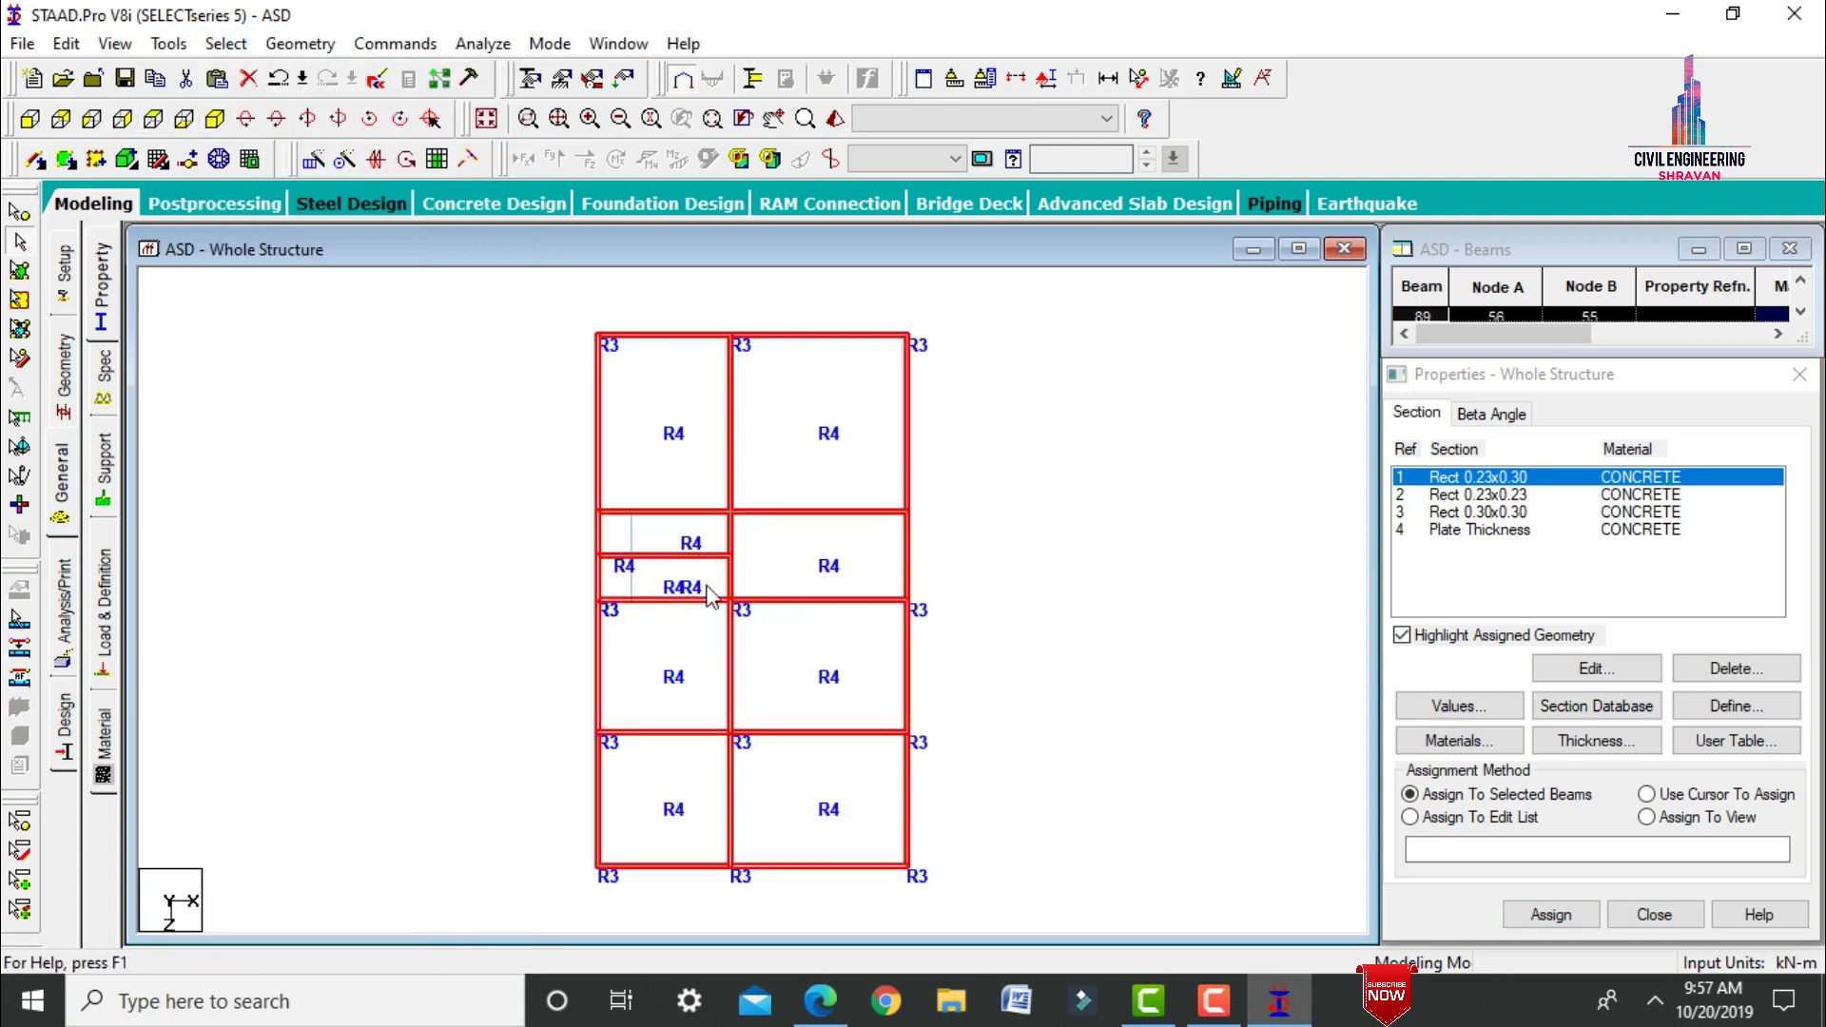
pyautogui.scroll(3, 711, 594)
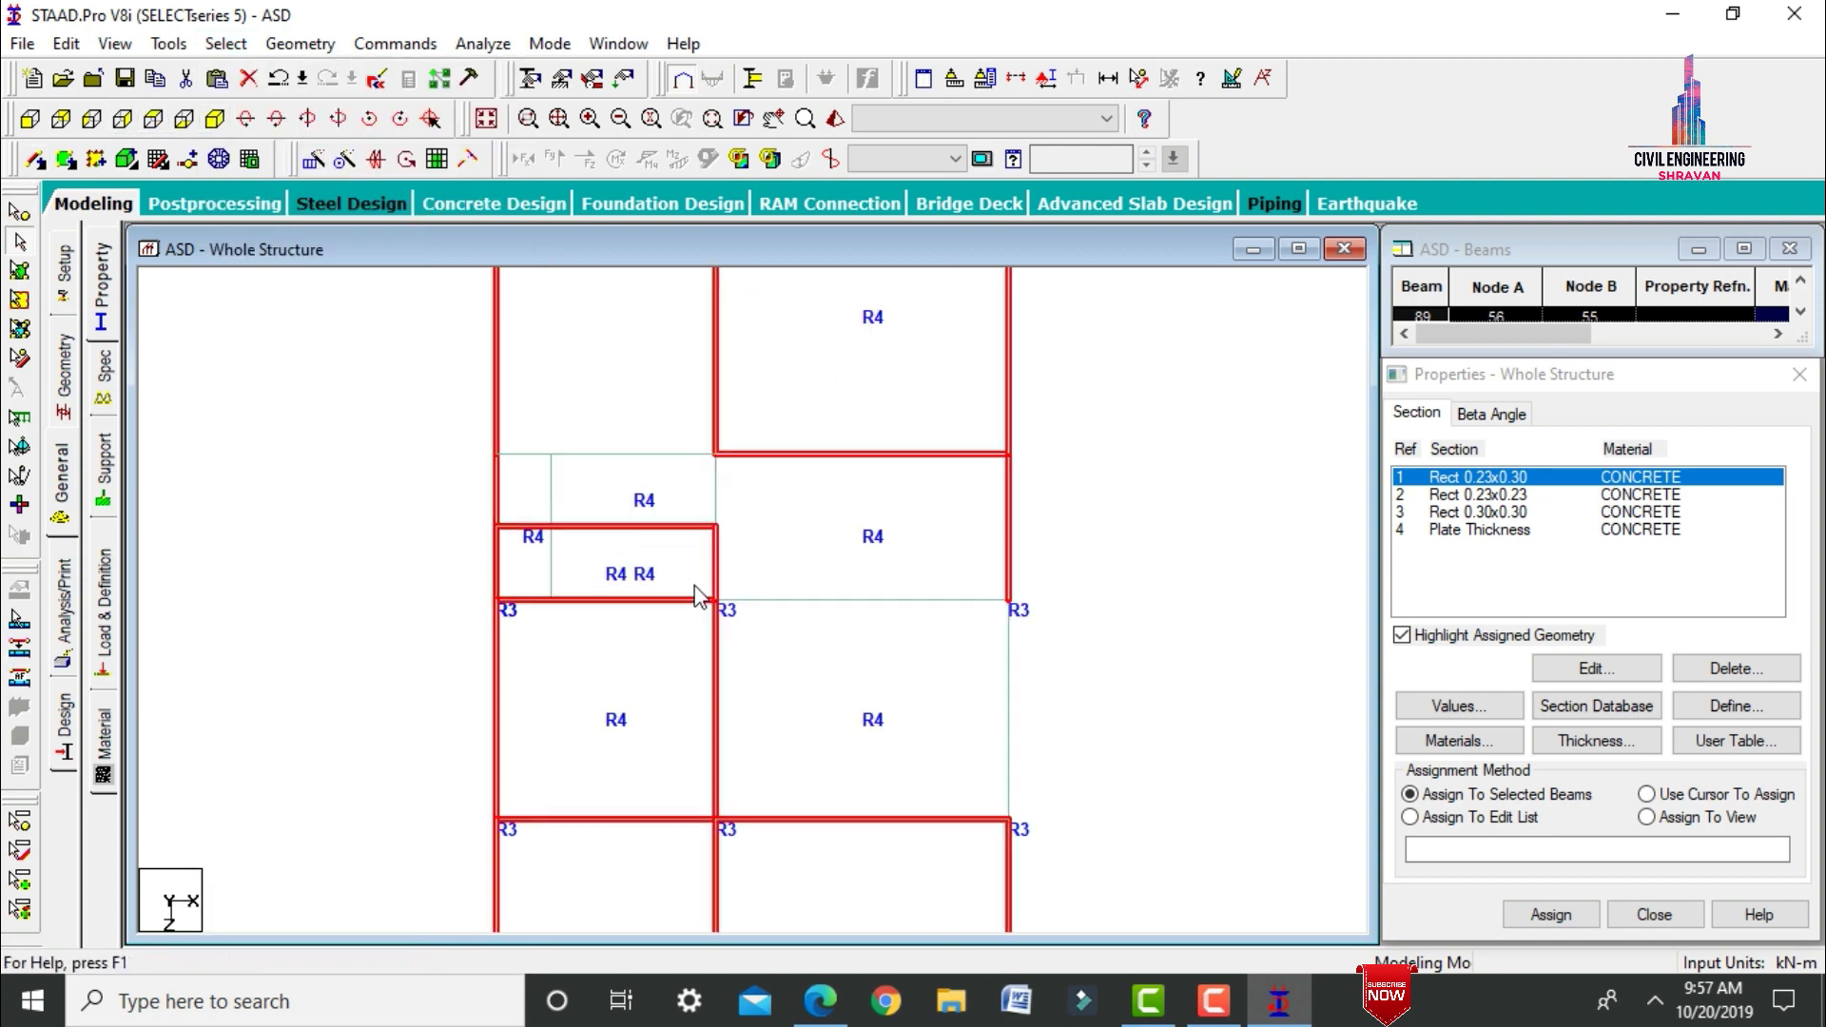
pyautogui.keyDown('ctrl'); pyautogui.click(603, 517); pyautogui.keyUp('ctrl')
pyautogui.keyDown('ctrl'); pyautogui.click(569, 421); pyautogui.keyUp('ctrl')
pyautogui.keyDown('ctrl'); pyautogui.click(836, 423); pyautogui.keyUp('ctrl')
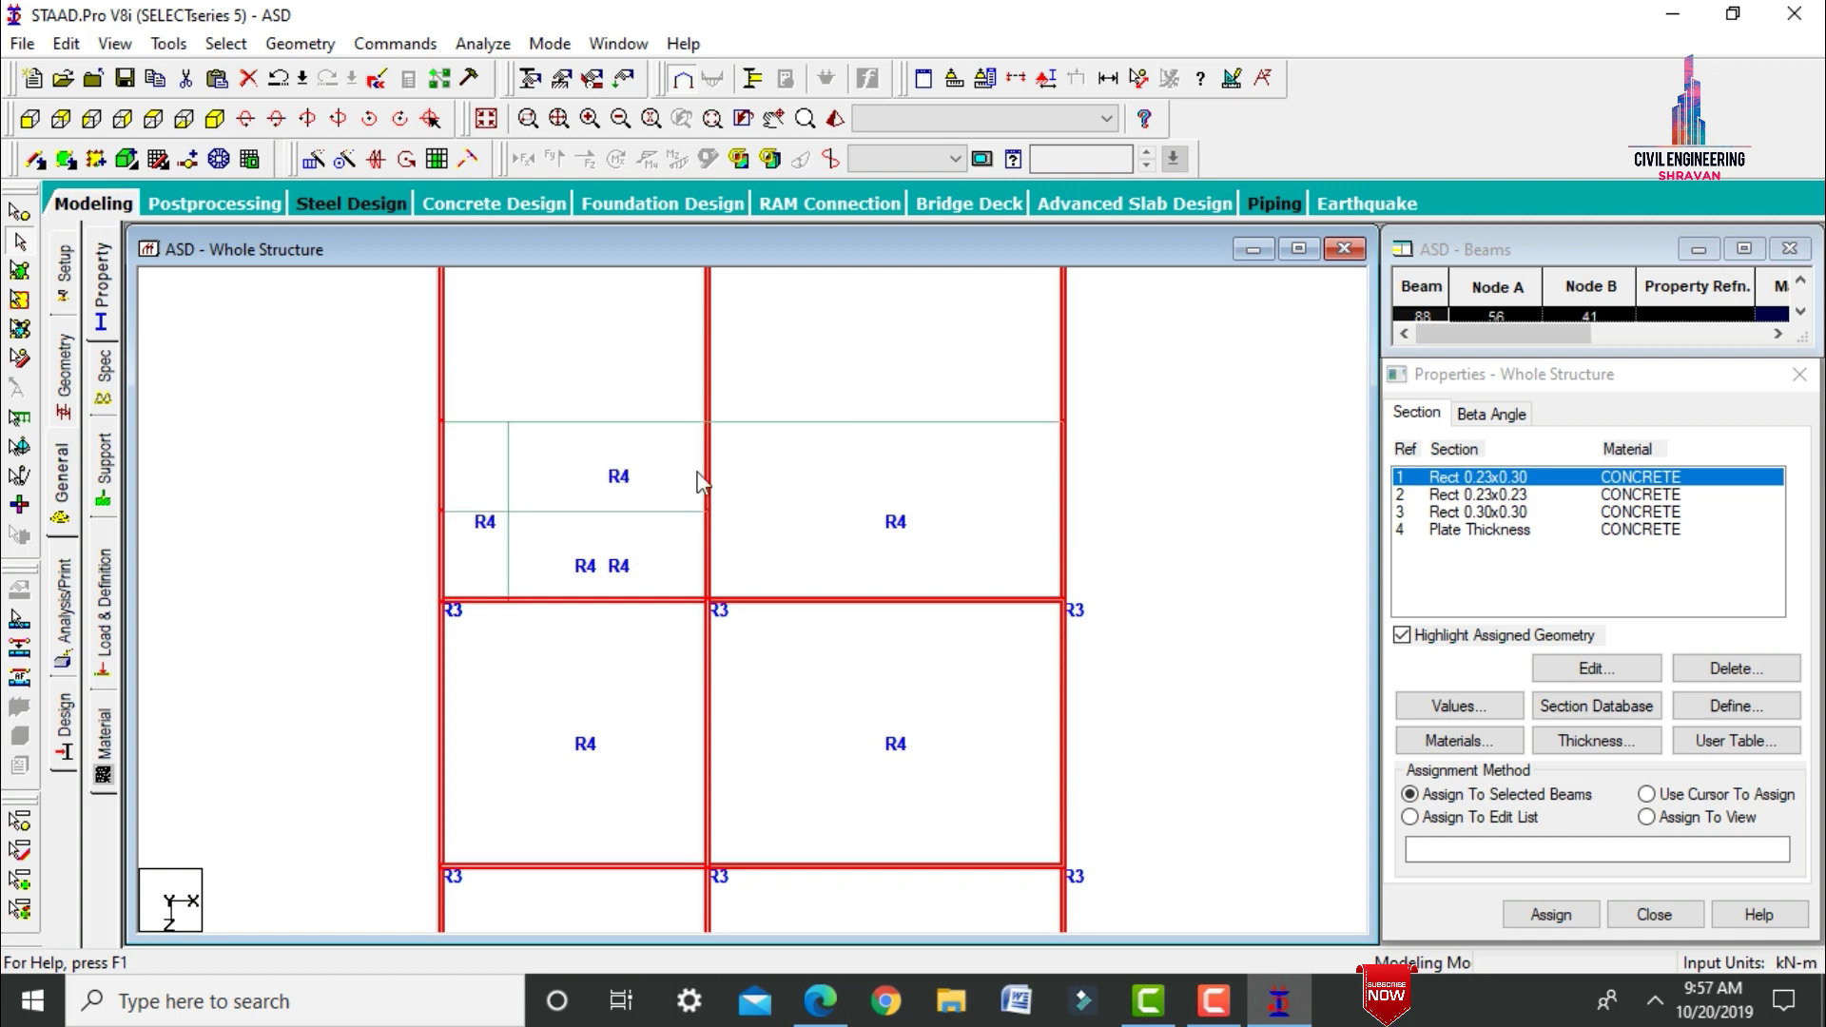
# Assign the Rect 0.23x0.30 section to the selected beams.
pyautogui.click(219, 116)
pyautogui.scroll(-3, 427, 411)
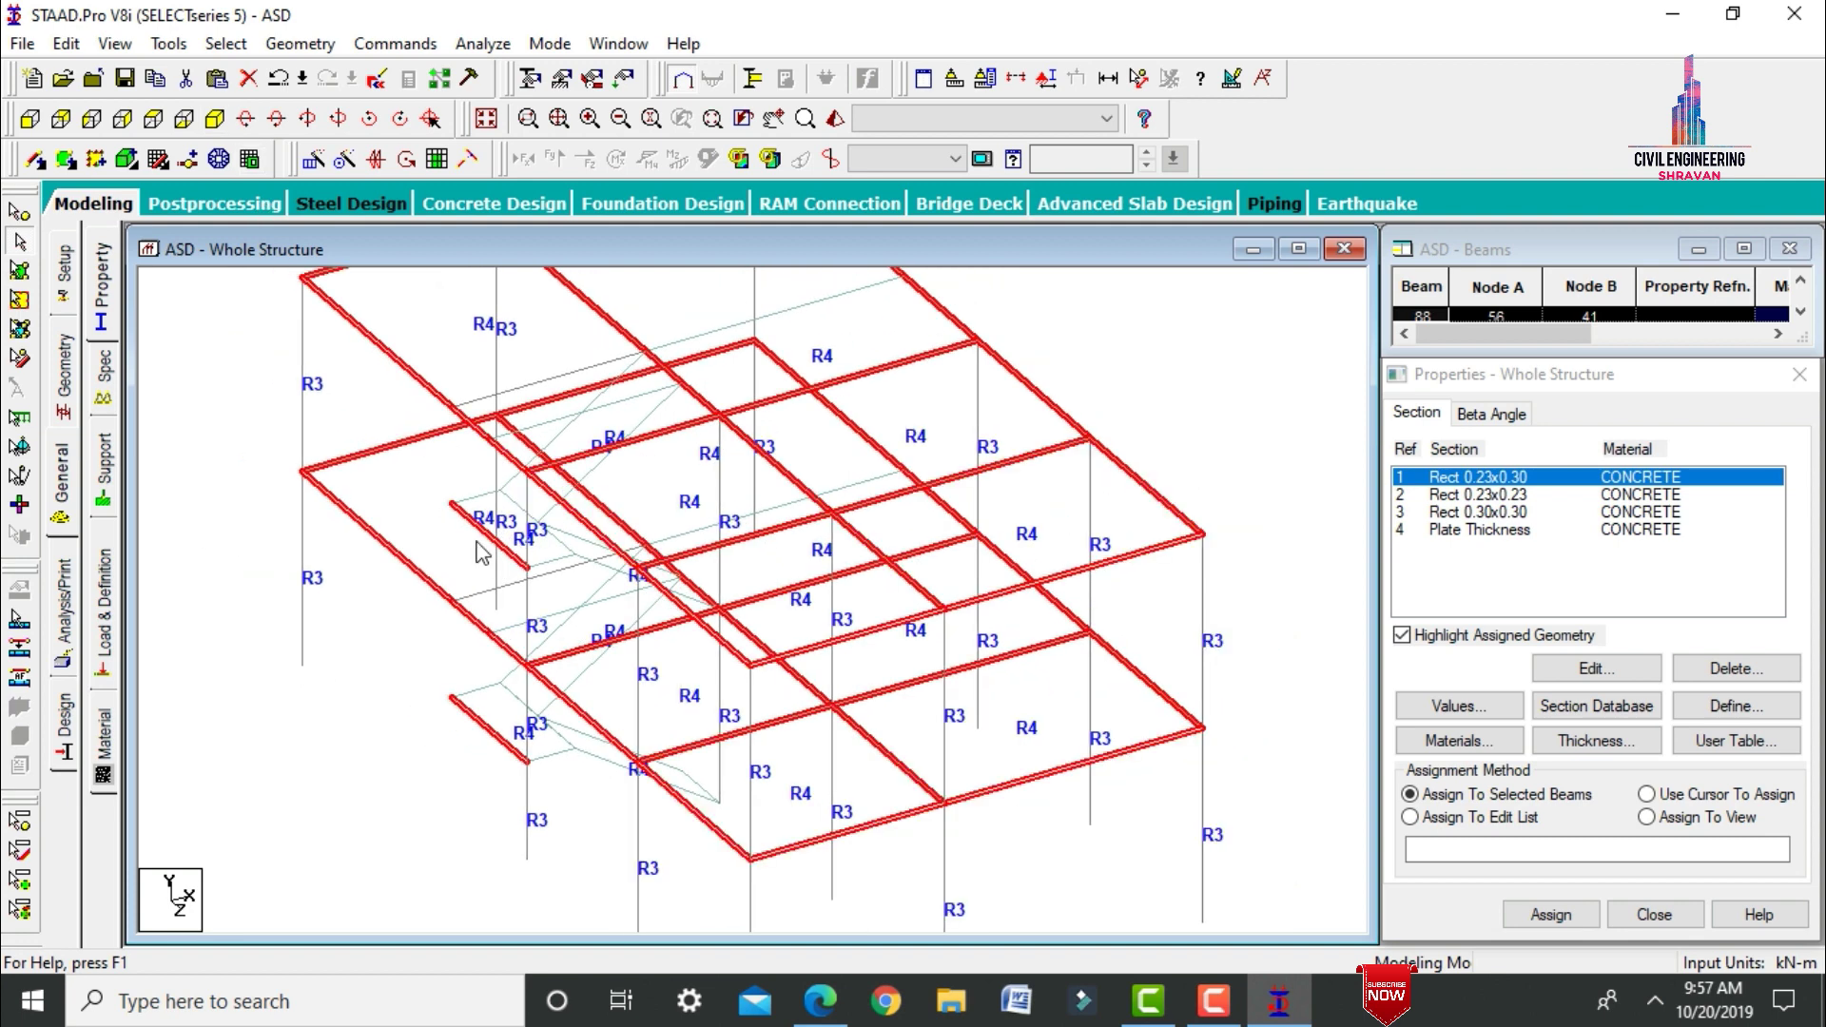
pyautogui.click(1550, 914)
pyautogui.click(1628, 723)
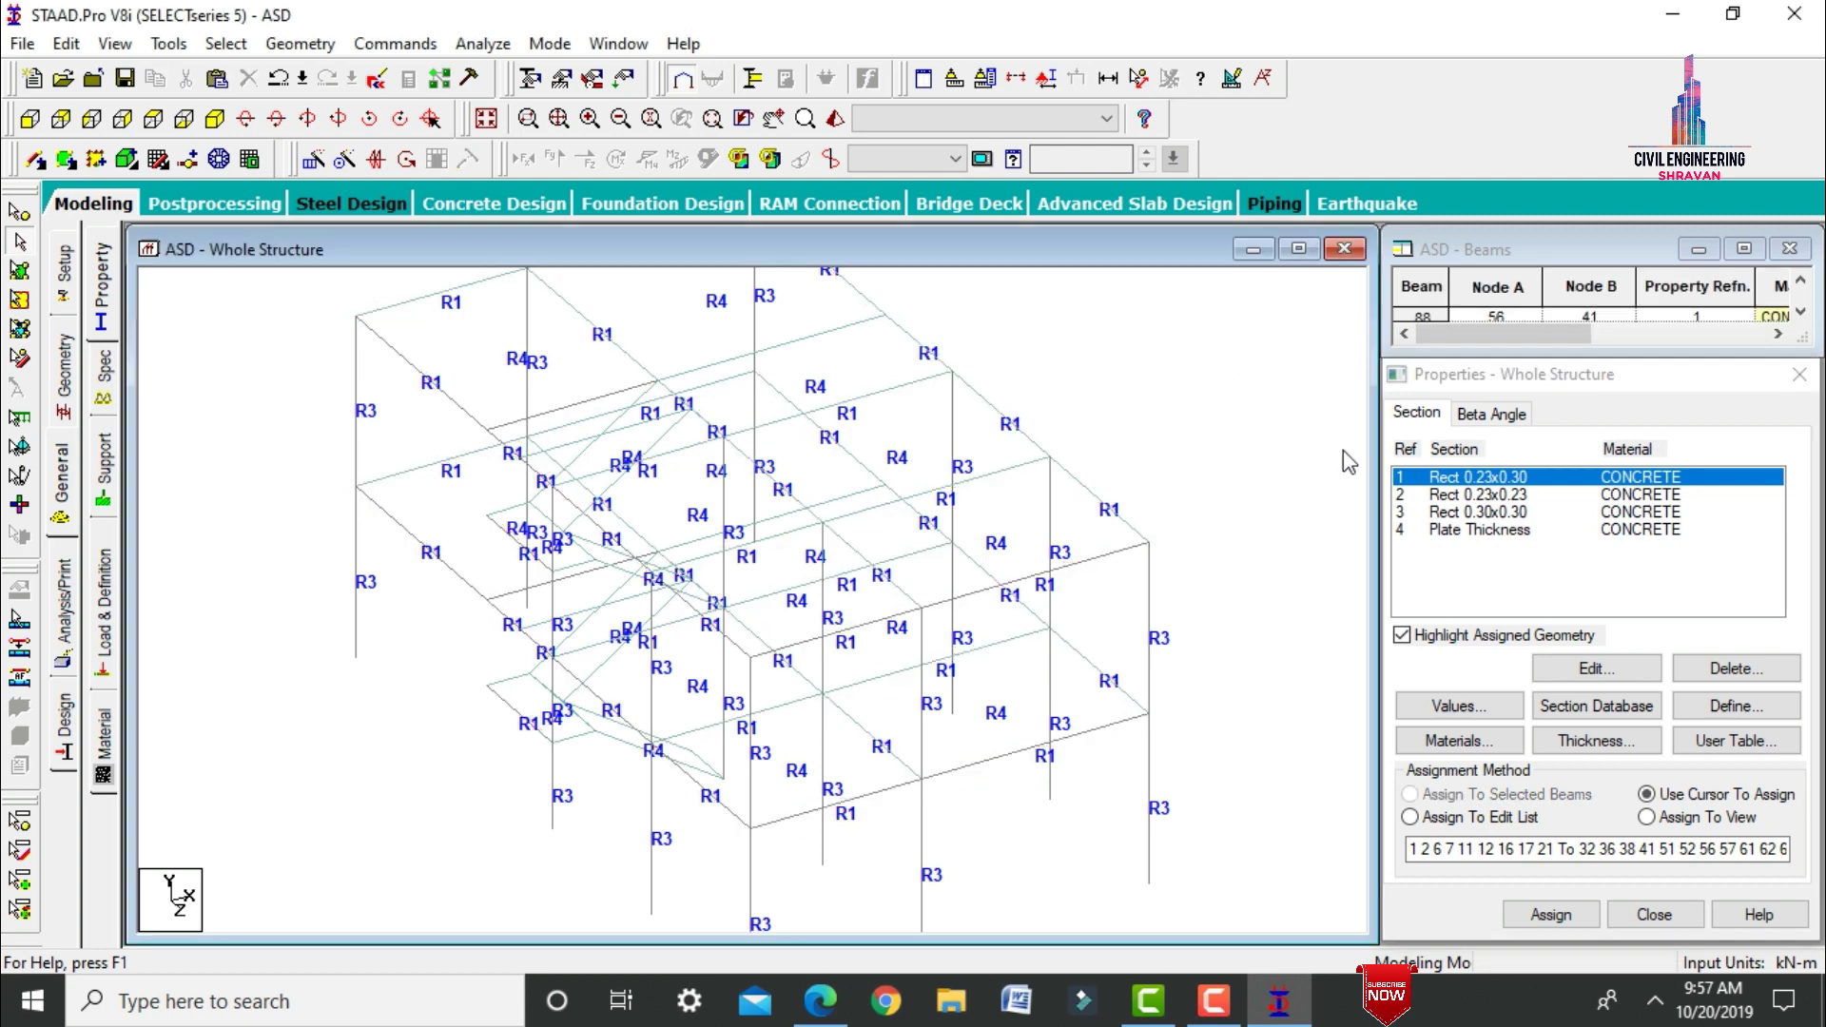
# Assign Rect 0.23x0.23 to the six beams missing a property: 33, 34, 50, 83, 84, 89.
pyautogui.click(1469, 494)
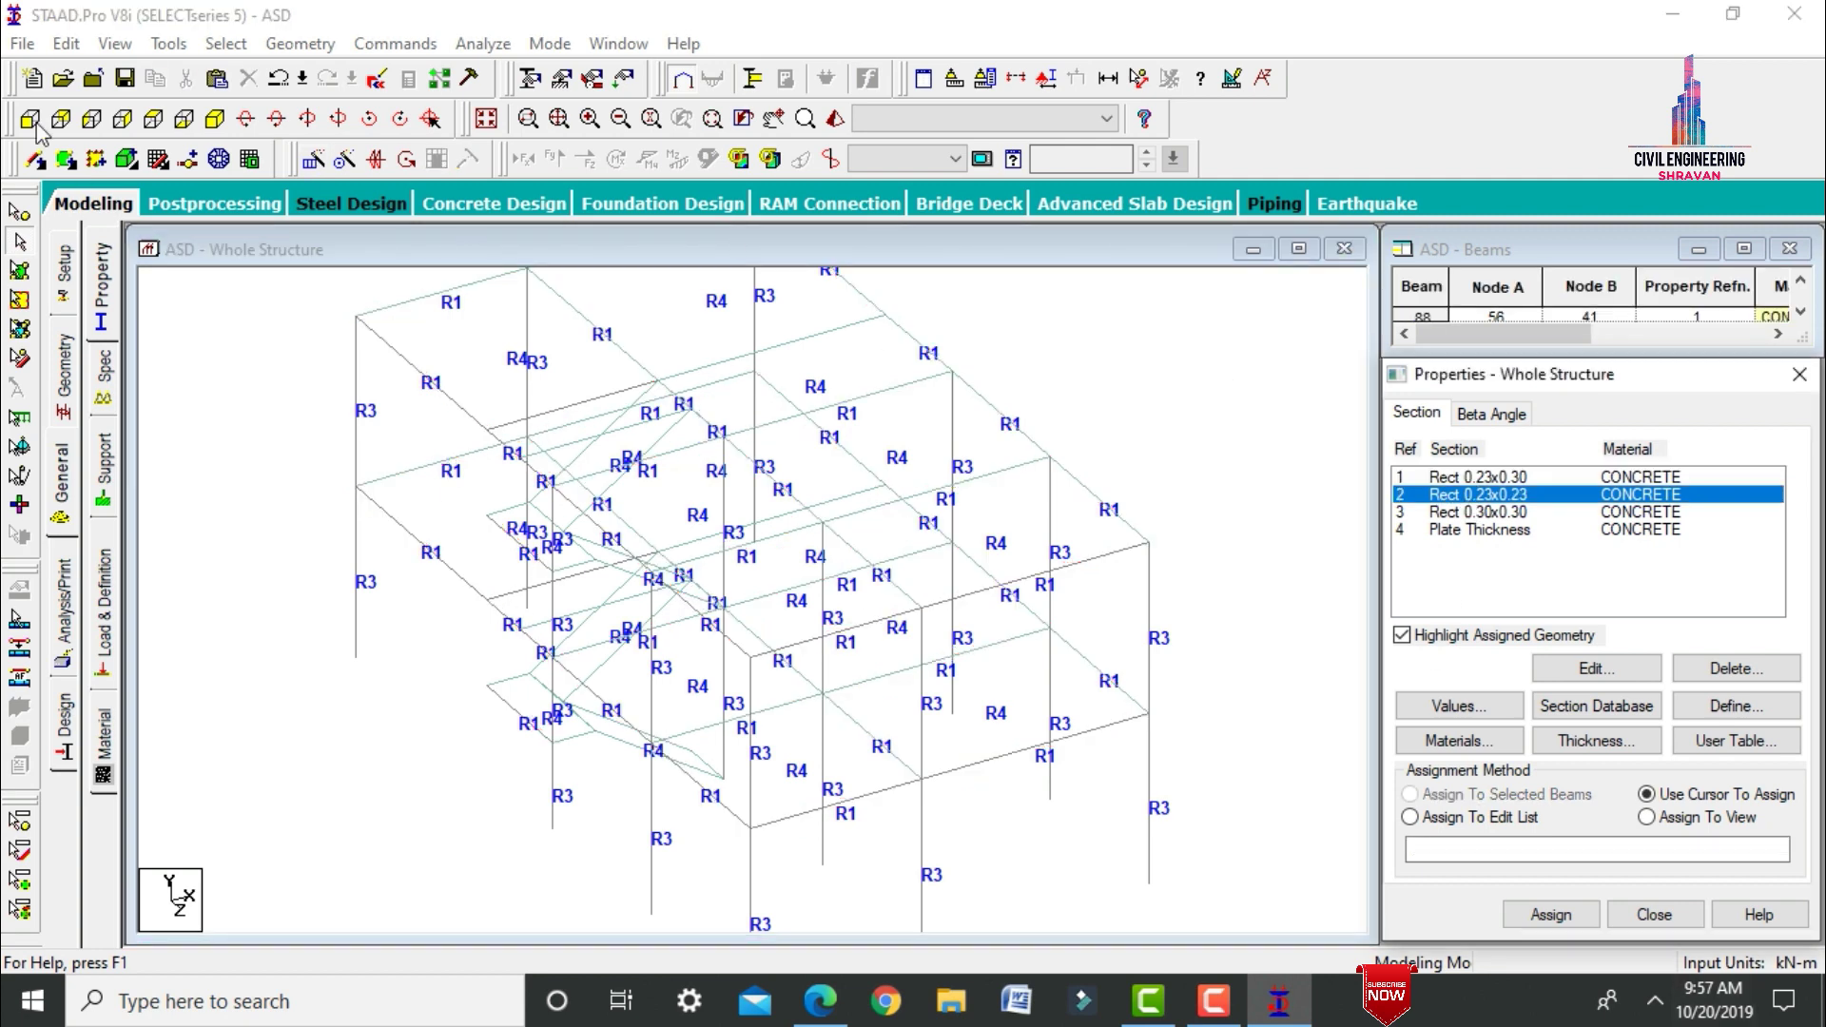
pyautogui.click(226, 43)
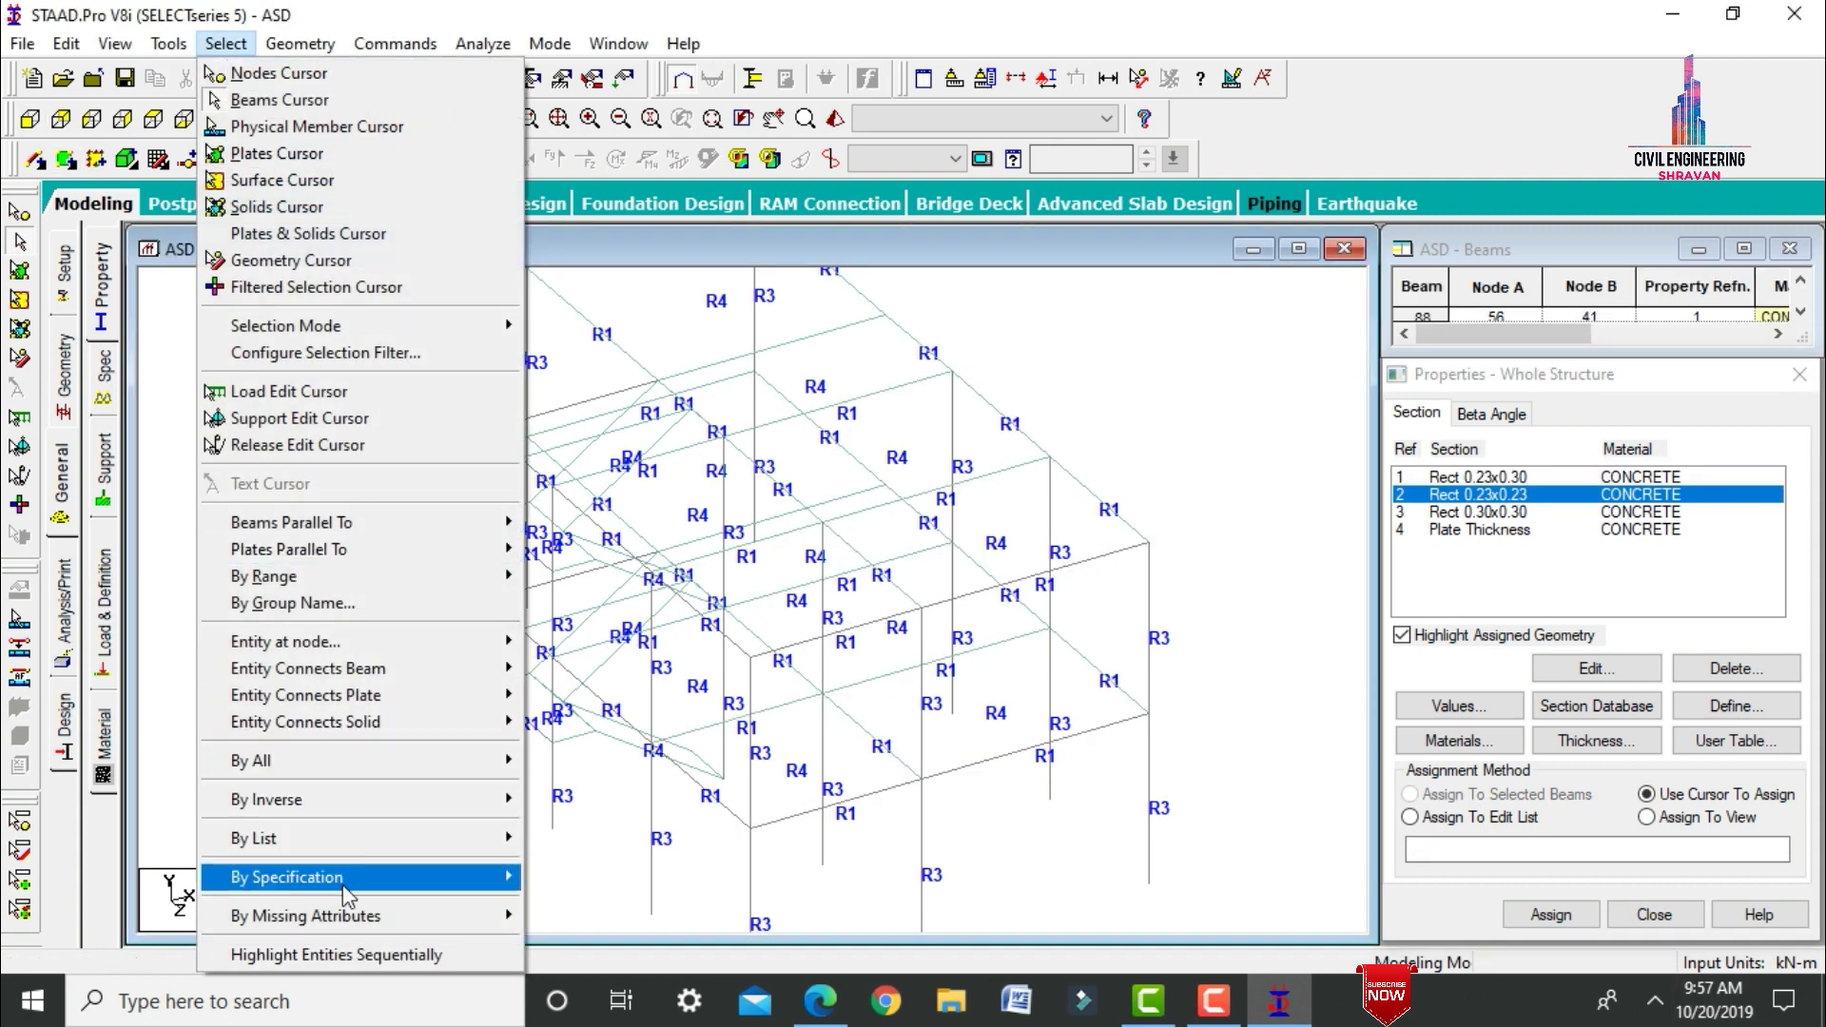
pyautogui.moveTo(380, 918)
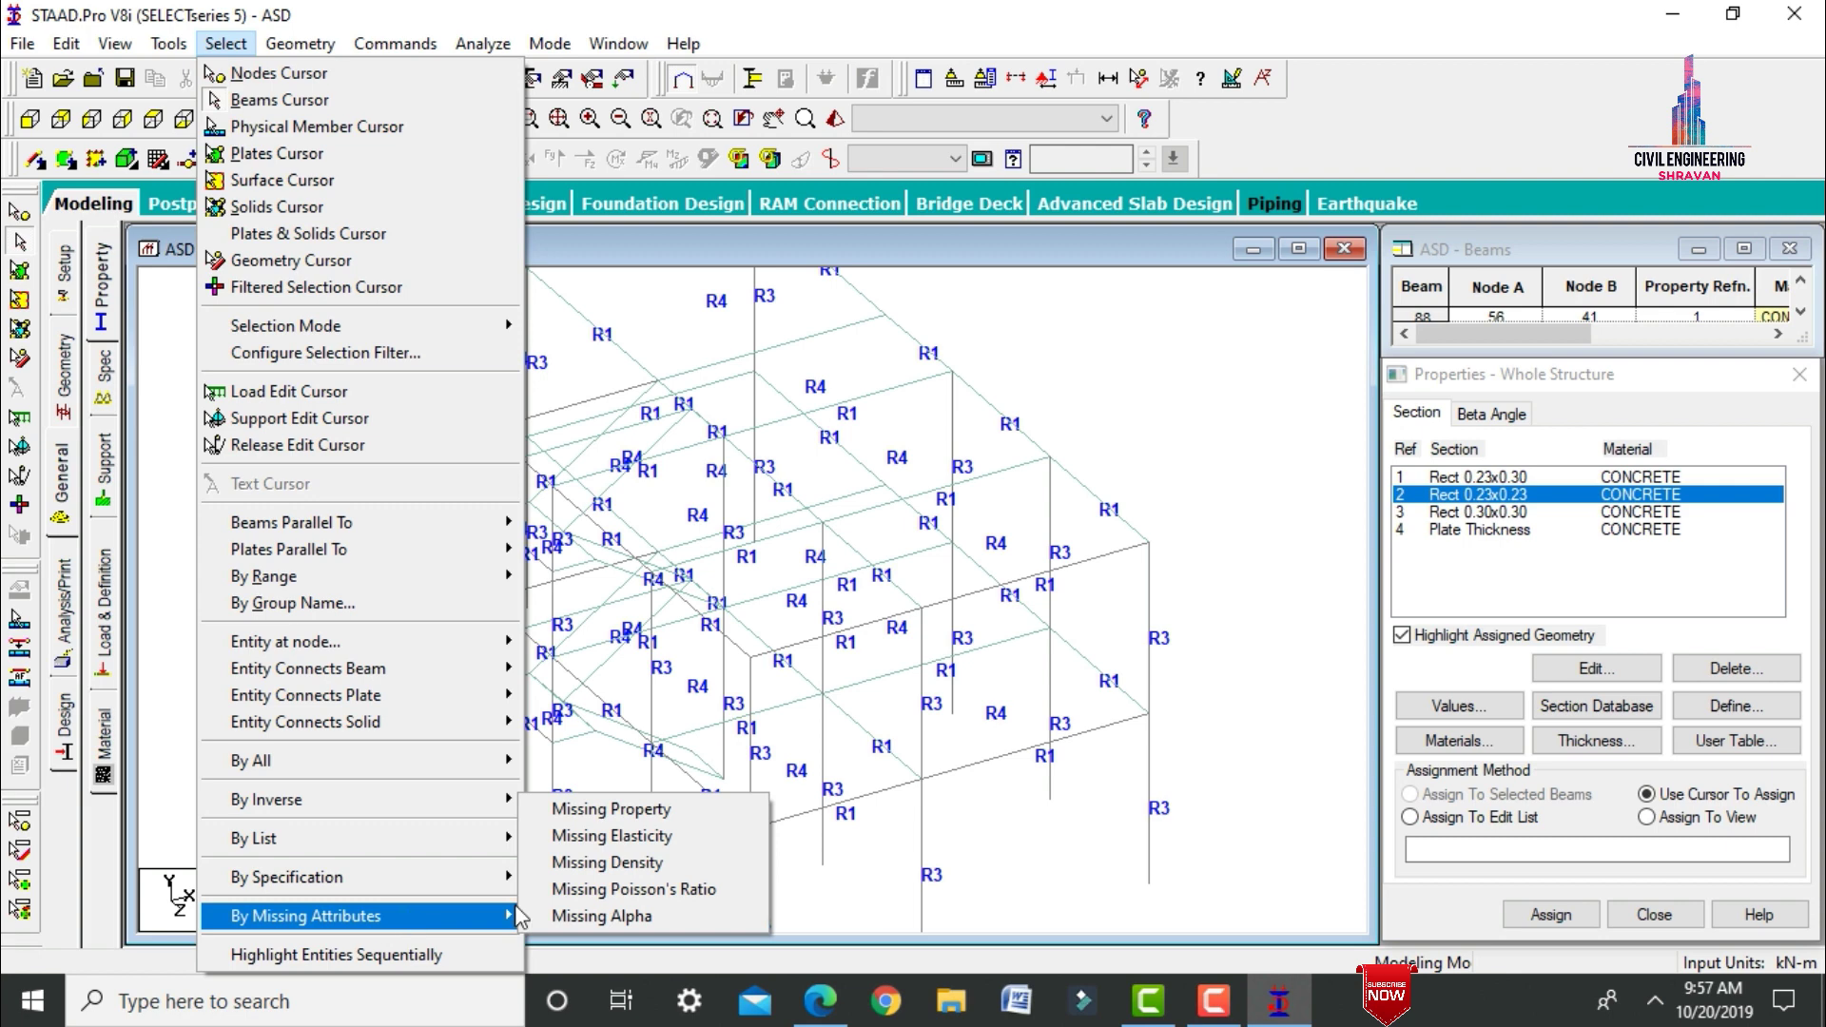
pyautogui.click(609, 808)
pyautogui.click(1551, 914)
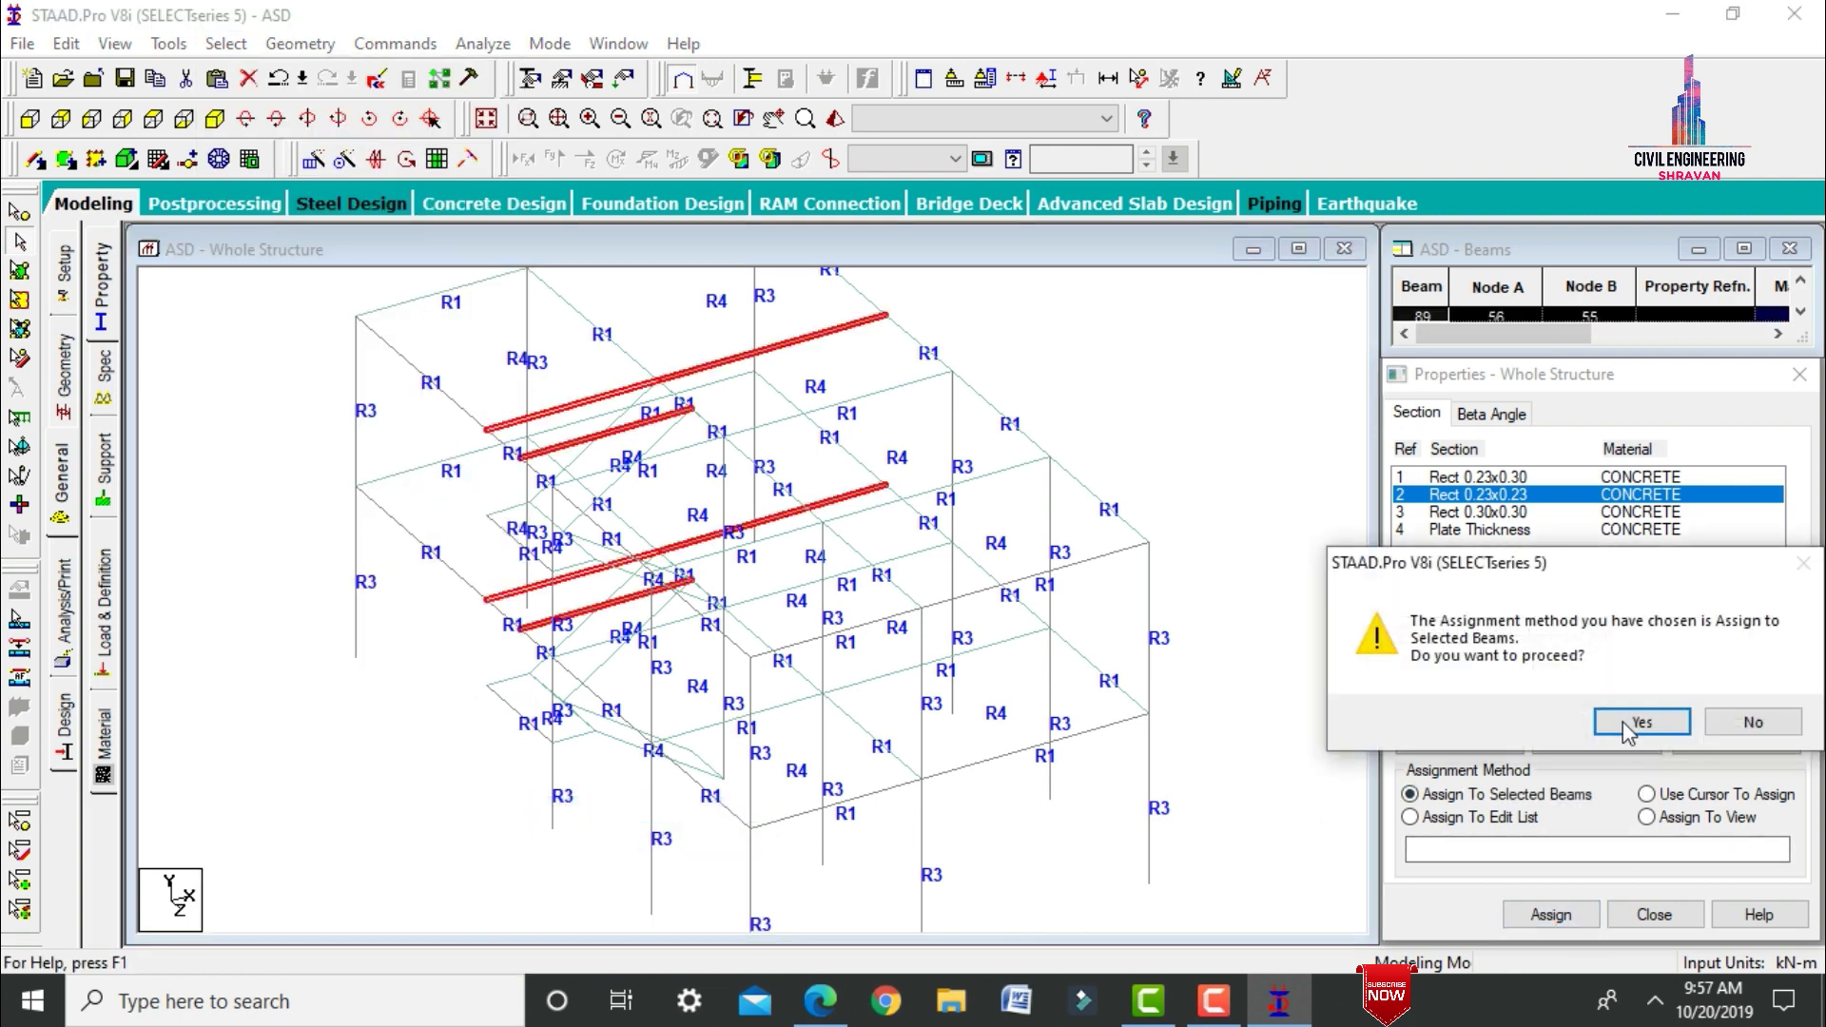
pyautogui.click(1636, 727)
pyautogui.click(1156, 378)
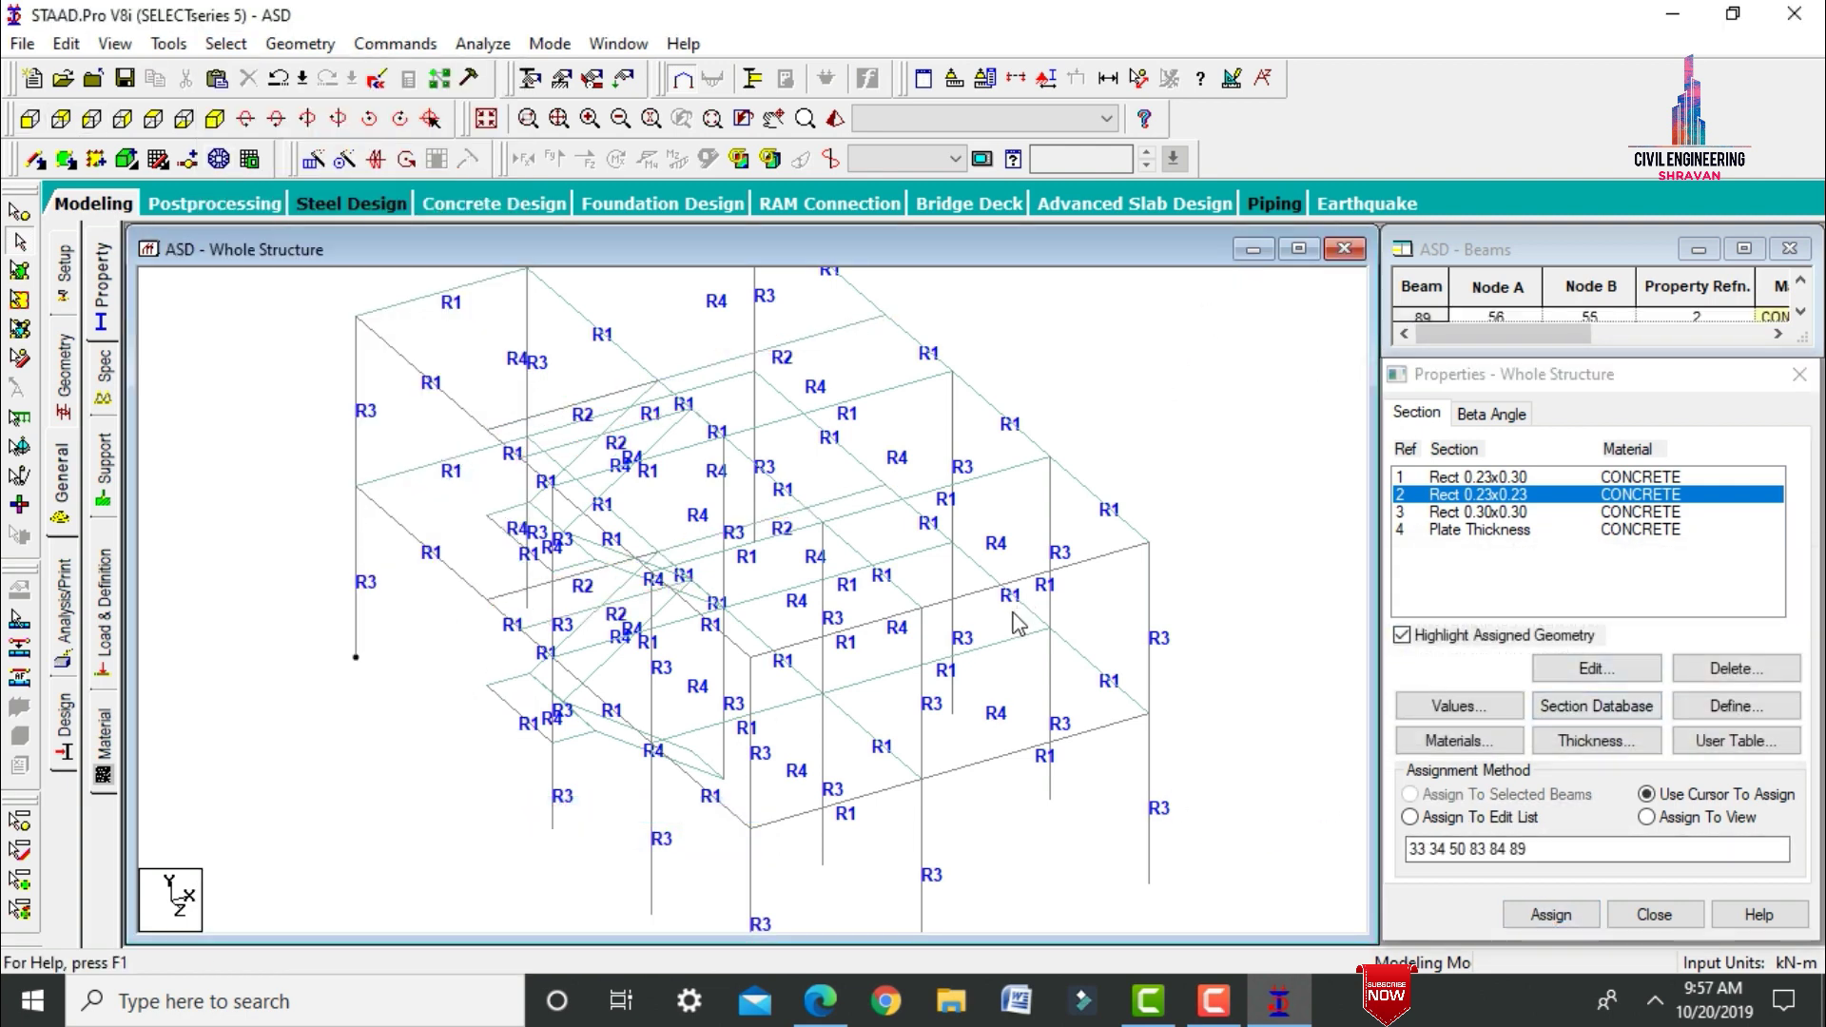
pyautogui.scroll(-3, 1013, 620)
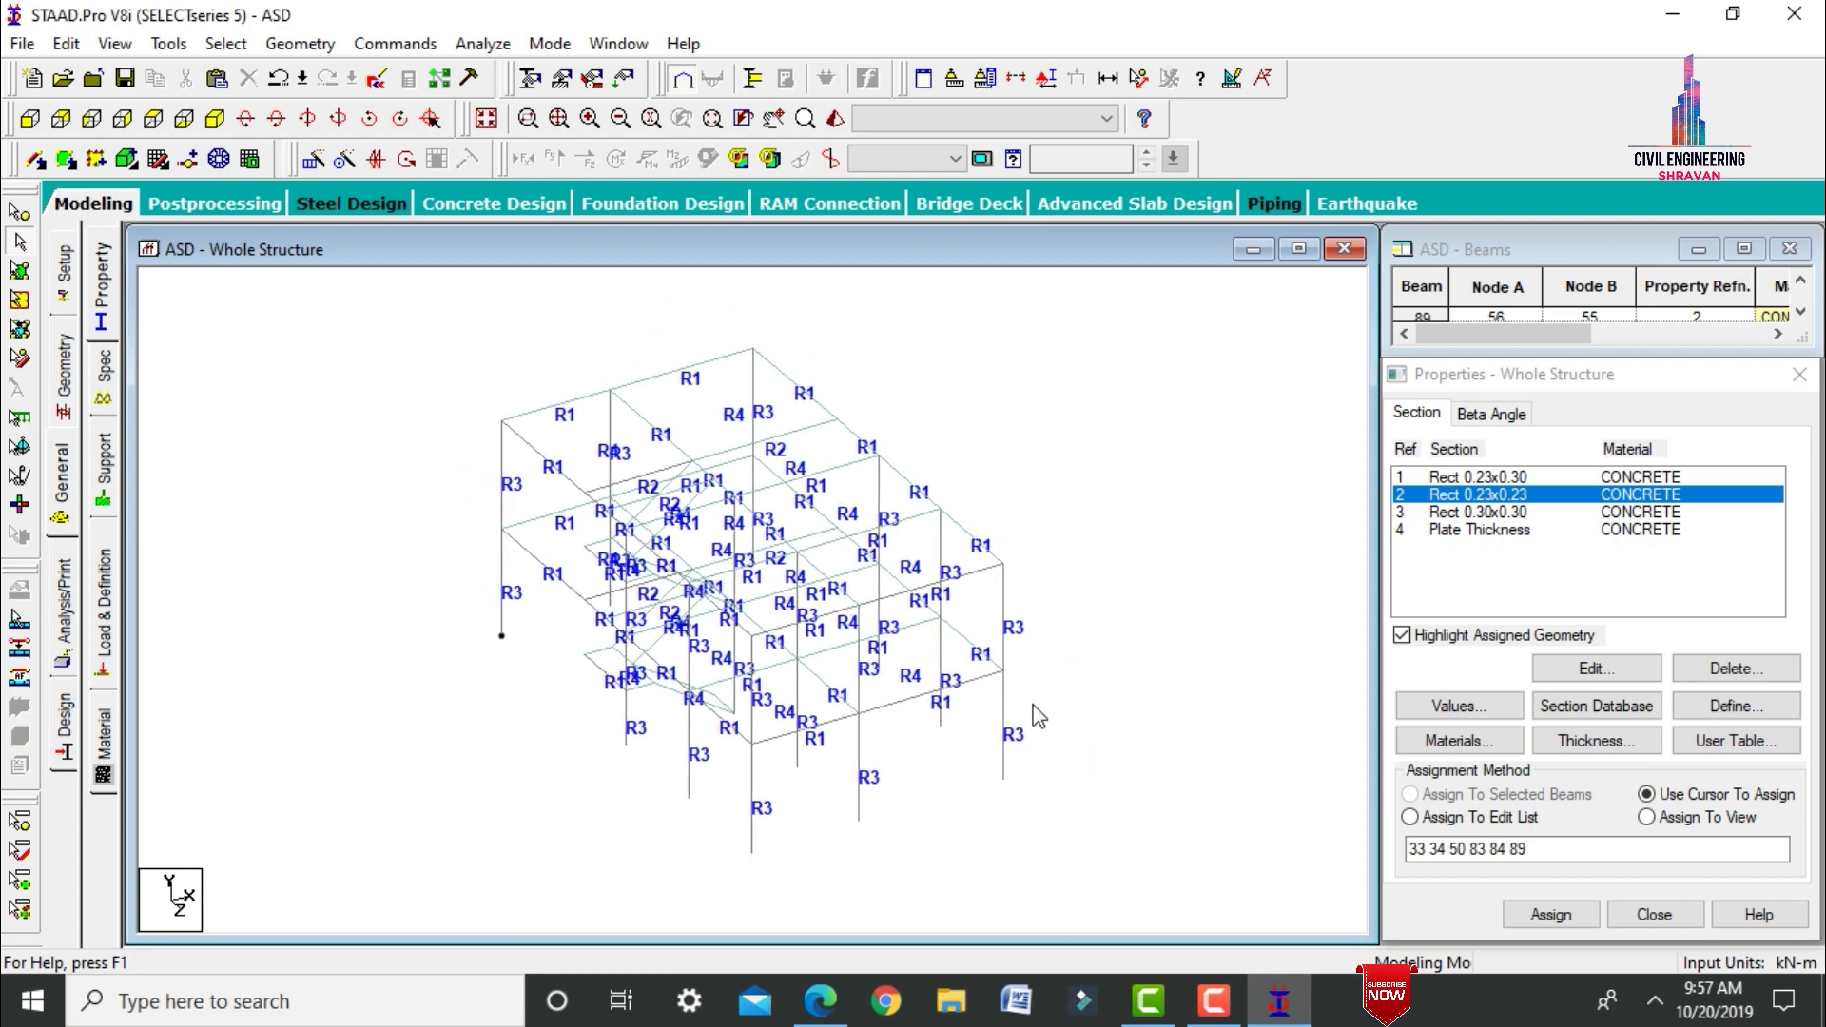
# Orbit a maximized 3D rendered view, including the underside, then close it and show the Job Info page.
pyautogui.click(835, 119)
pyautogui.moveTo(952, 414); pyautogui.dragTo(590, 341)
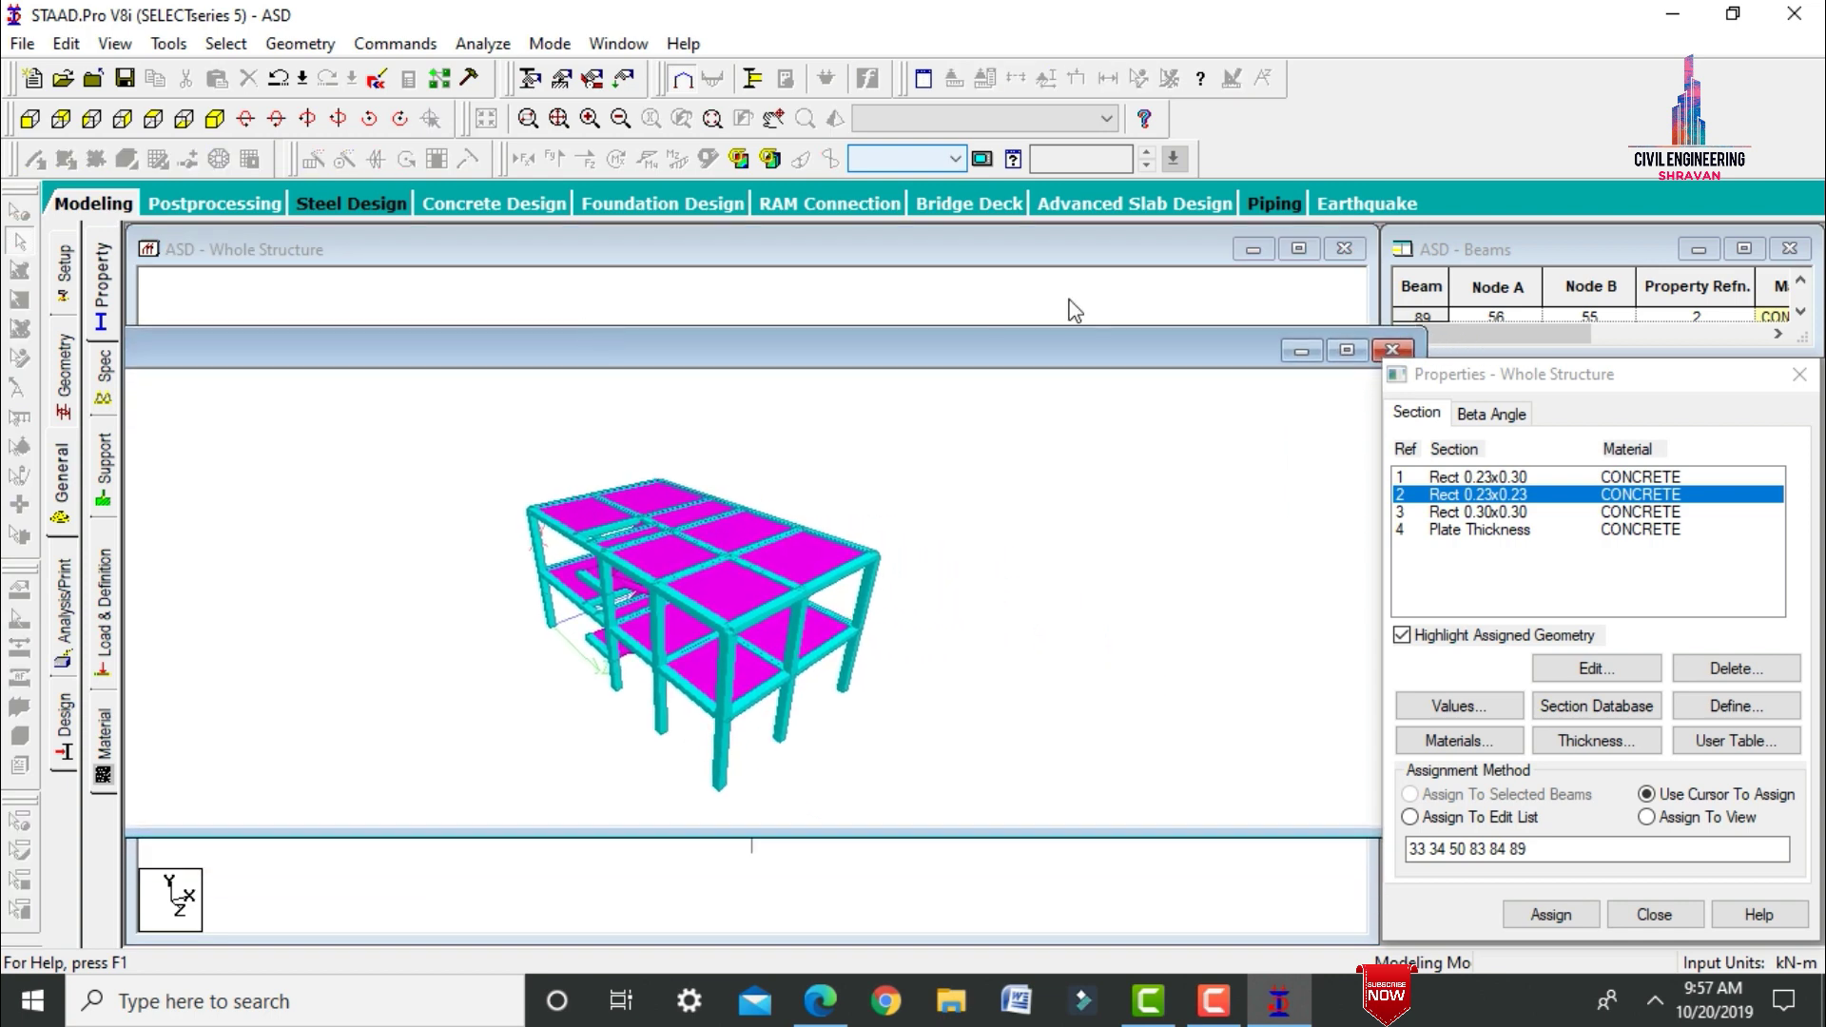
pyautogui.click(1347, 351)
pyautogui.moveTo(1185, 820); pyautogui.dragTo(550, 815)
pyautogui.moveTo(1090, 824); pyautogui.dragTo(1326, 594)
pyautogui.moveTo(772, 768); pyautogui.dragTo(1387, 775)
pyautogui.moveTo(867, 712); pyautogui.dragTo(1047, 606)
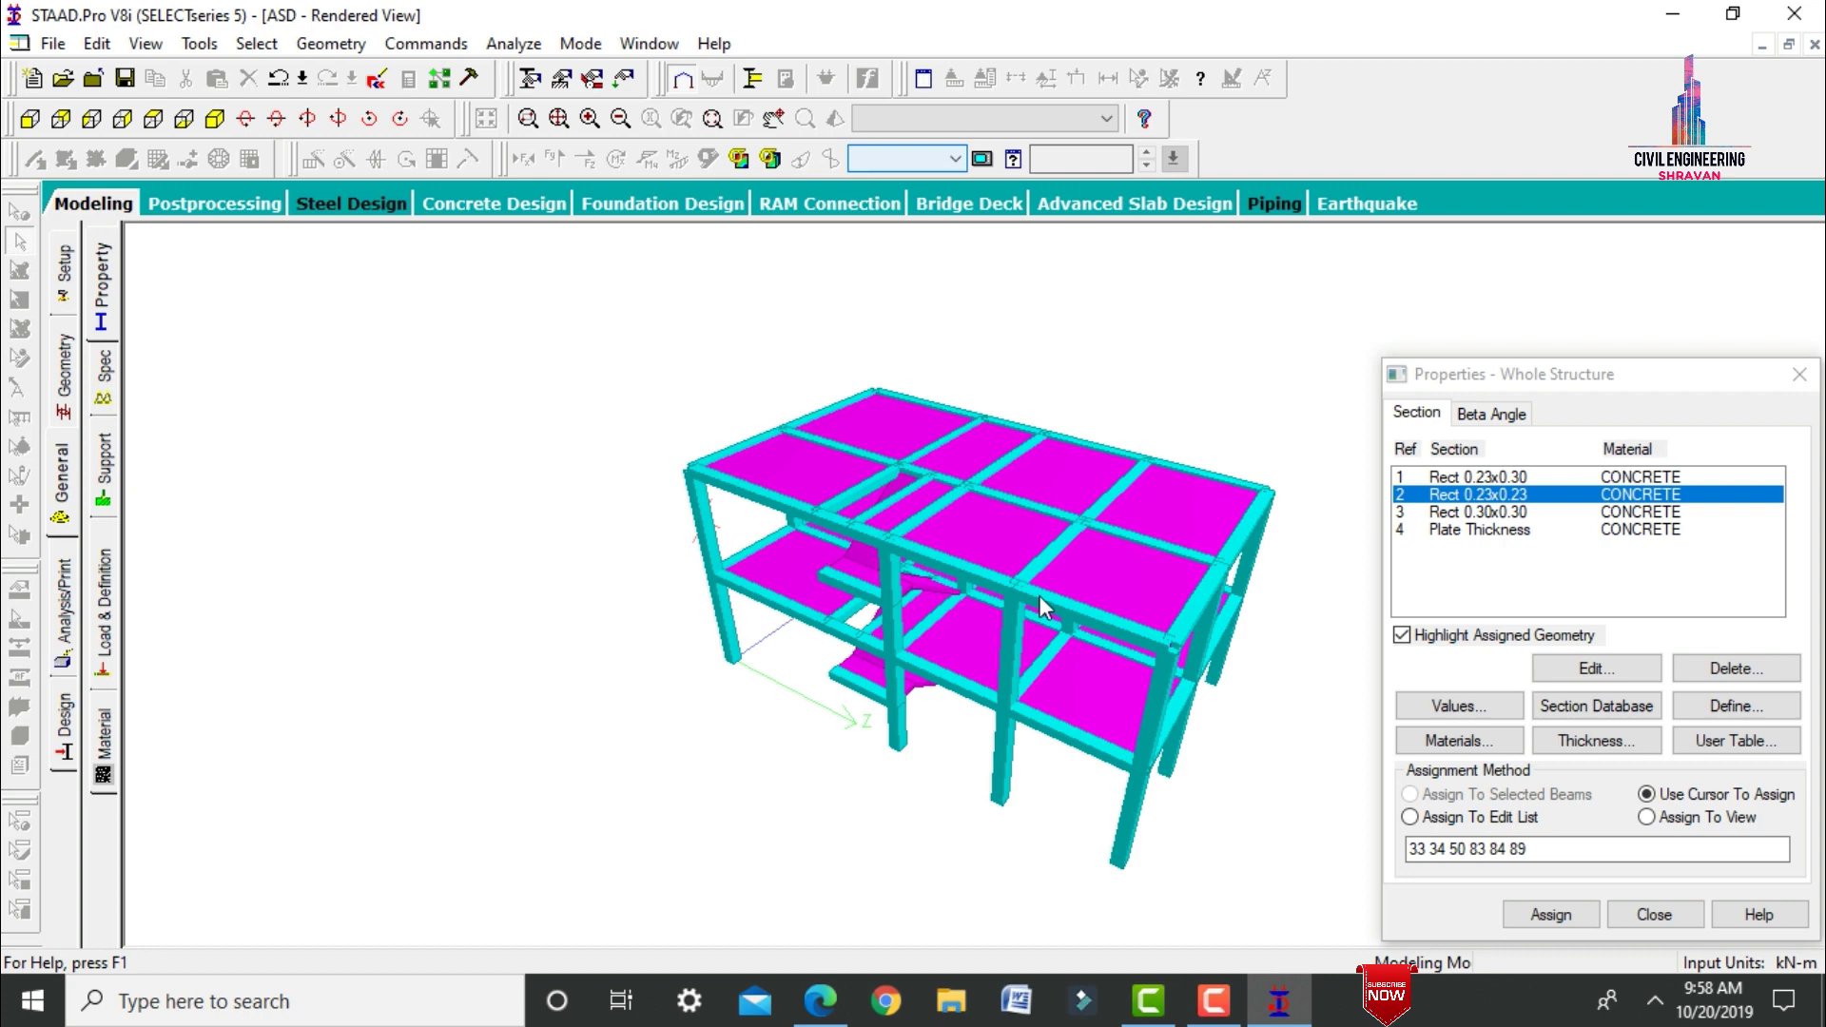
pyautogui.moveTo(849, 580); pyautogui.dragTo(1029, 539)
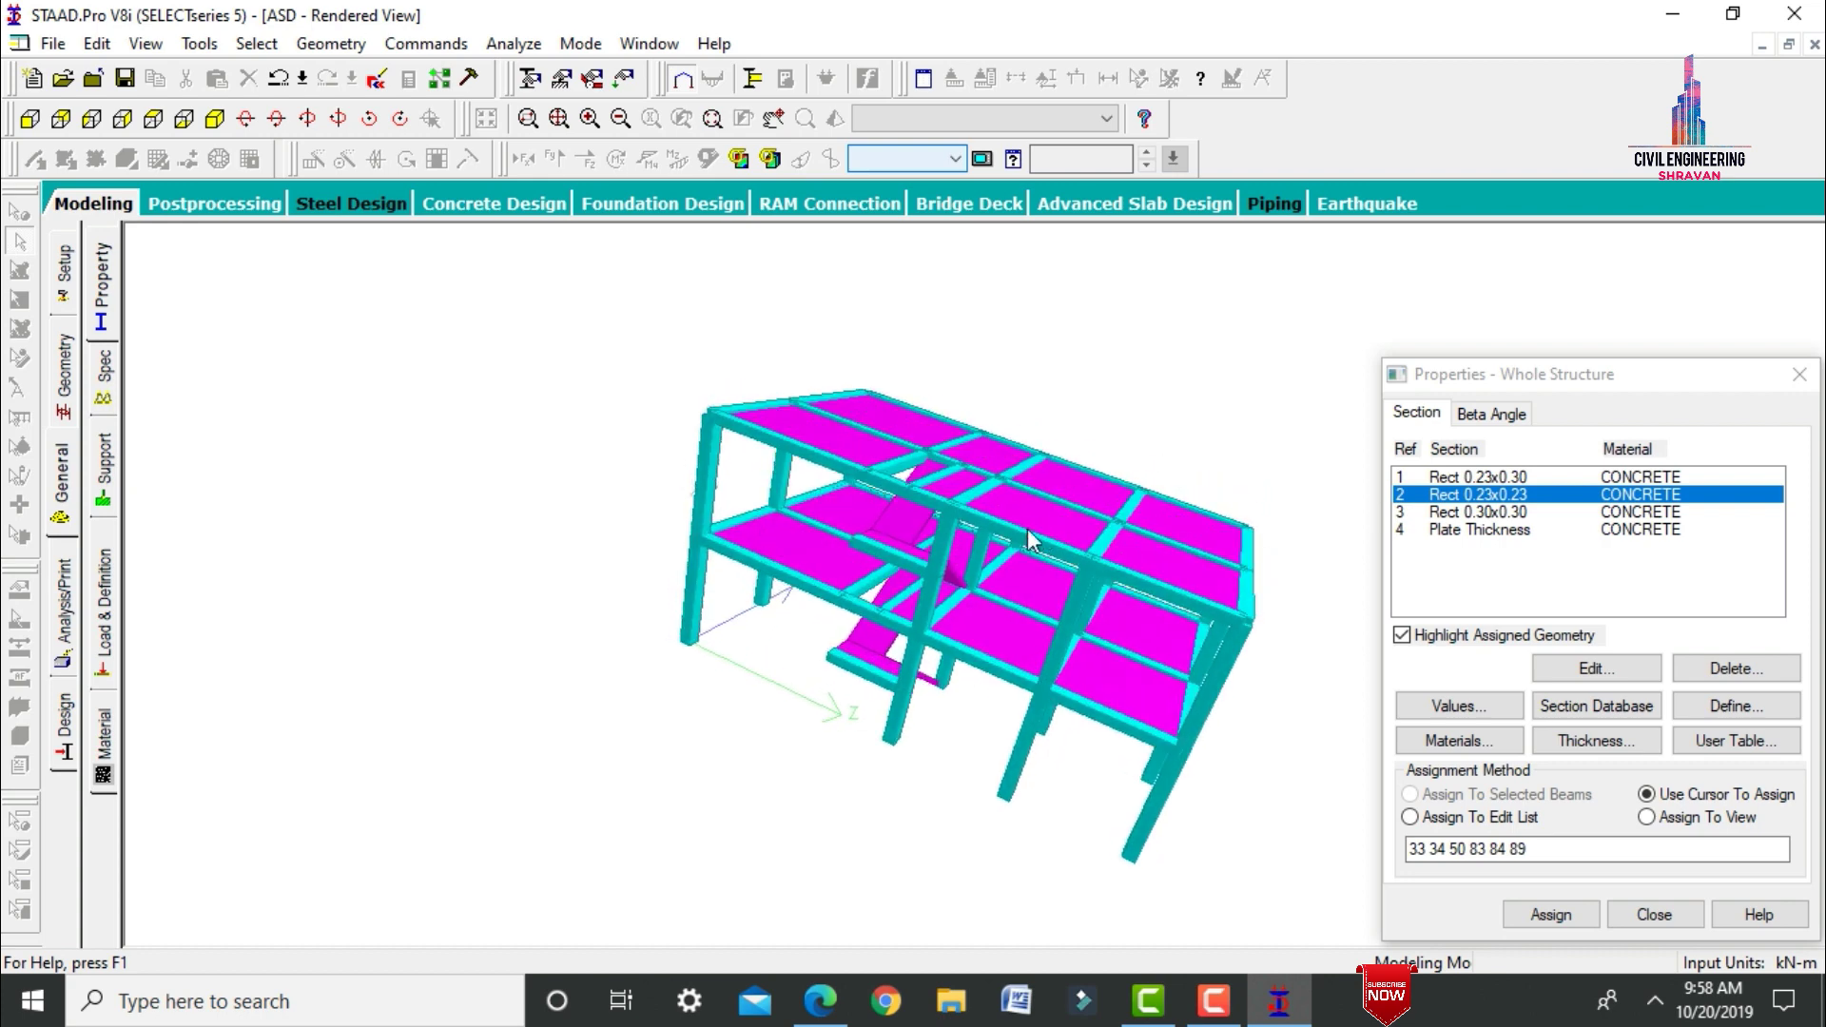
pyautogui.click(95, 205)
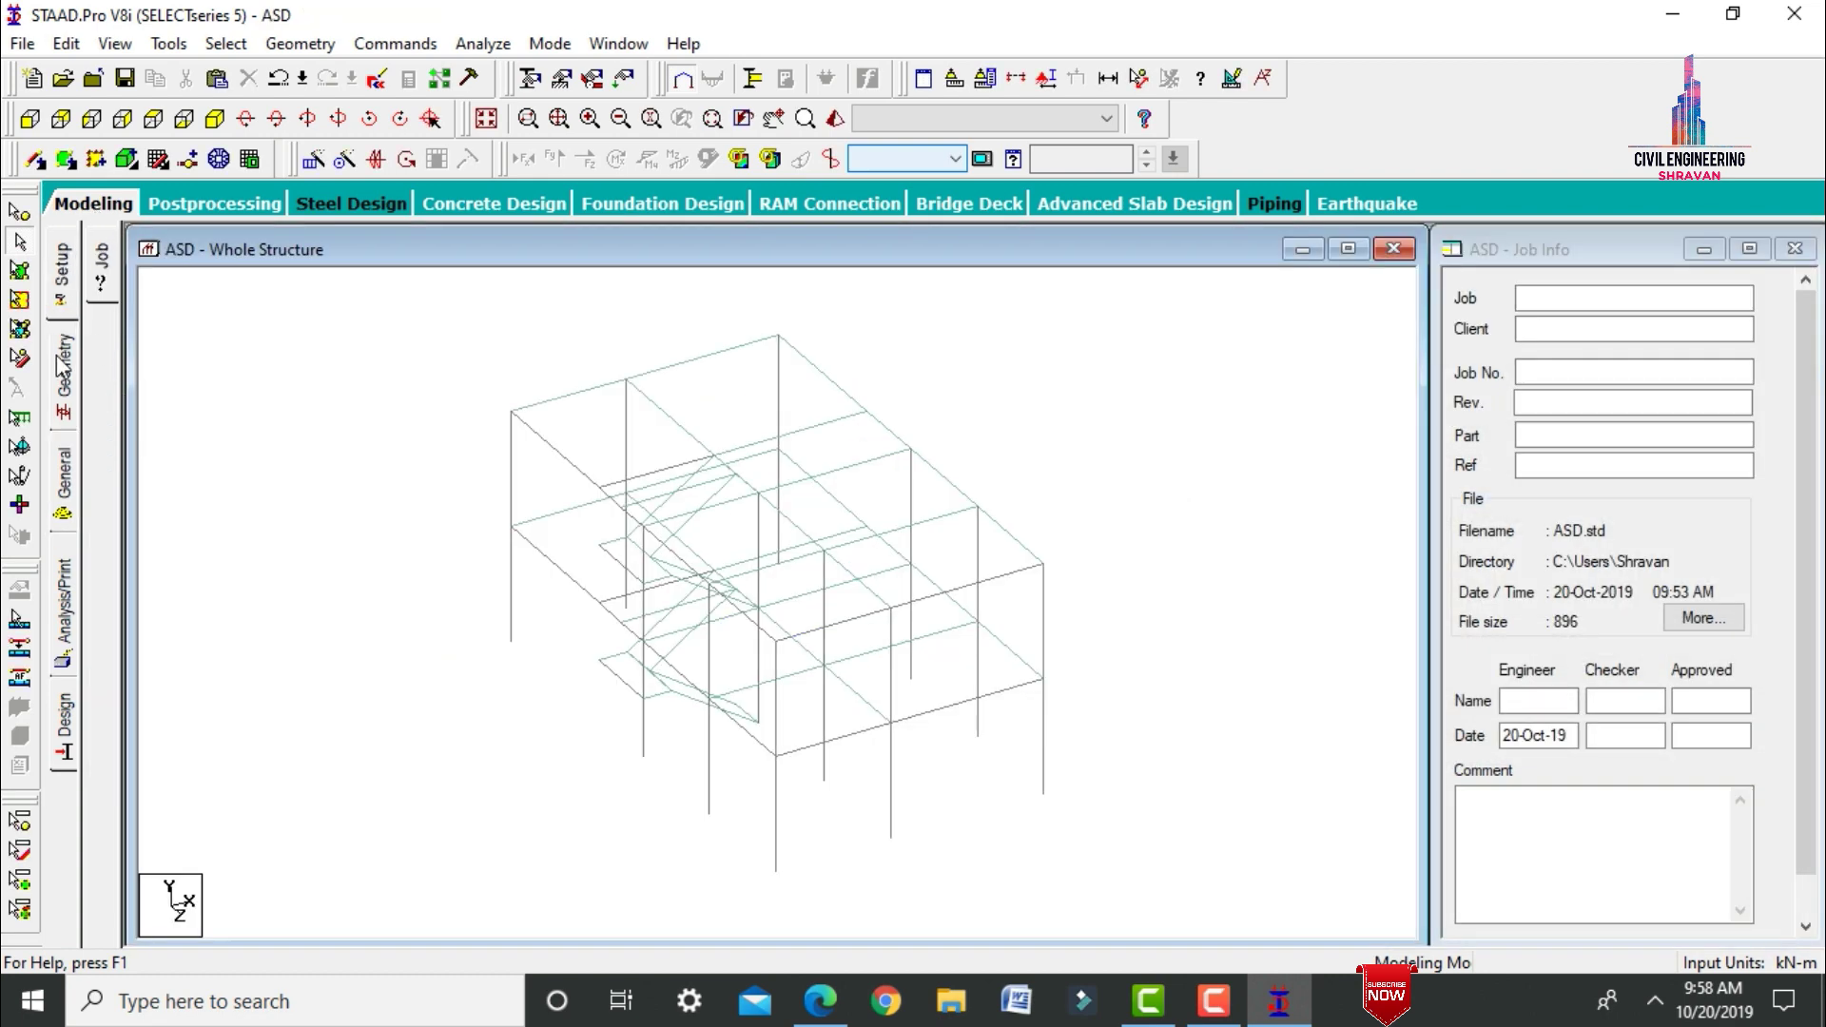
pyautogui.click(65, 468)
# Create a new Fixed support.
pyautogui.click(98, 464)
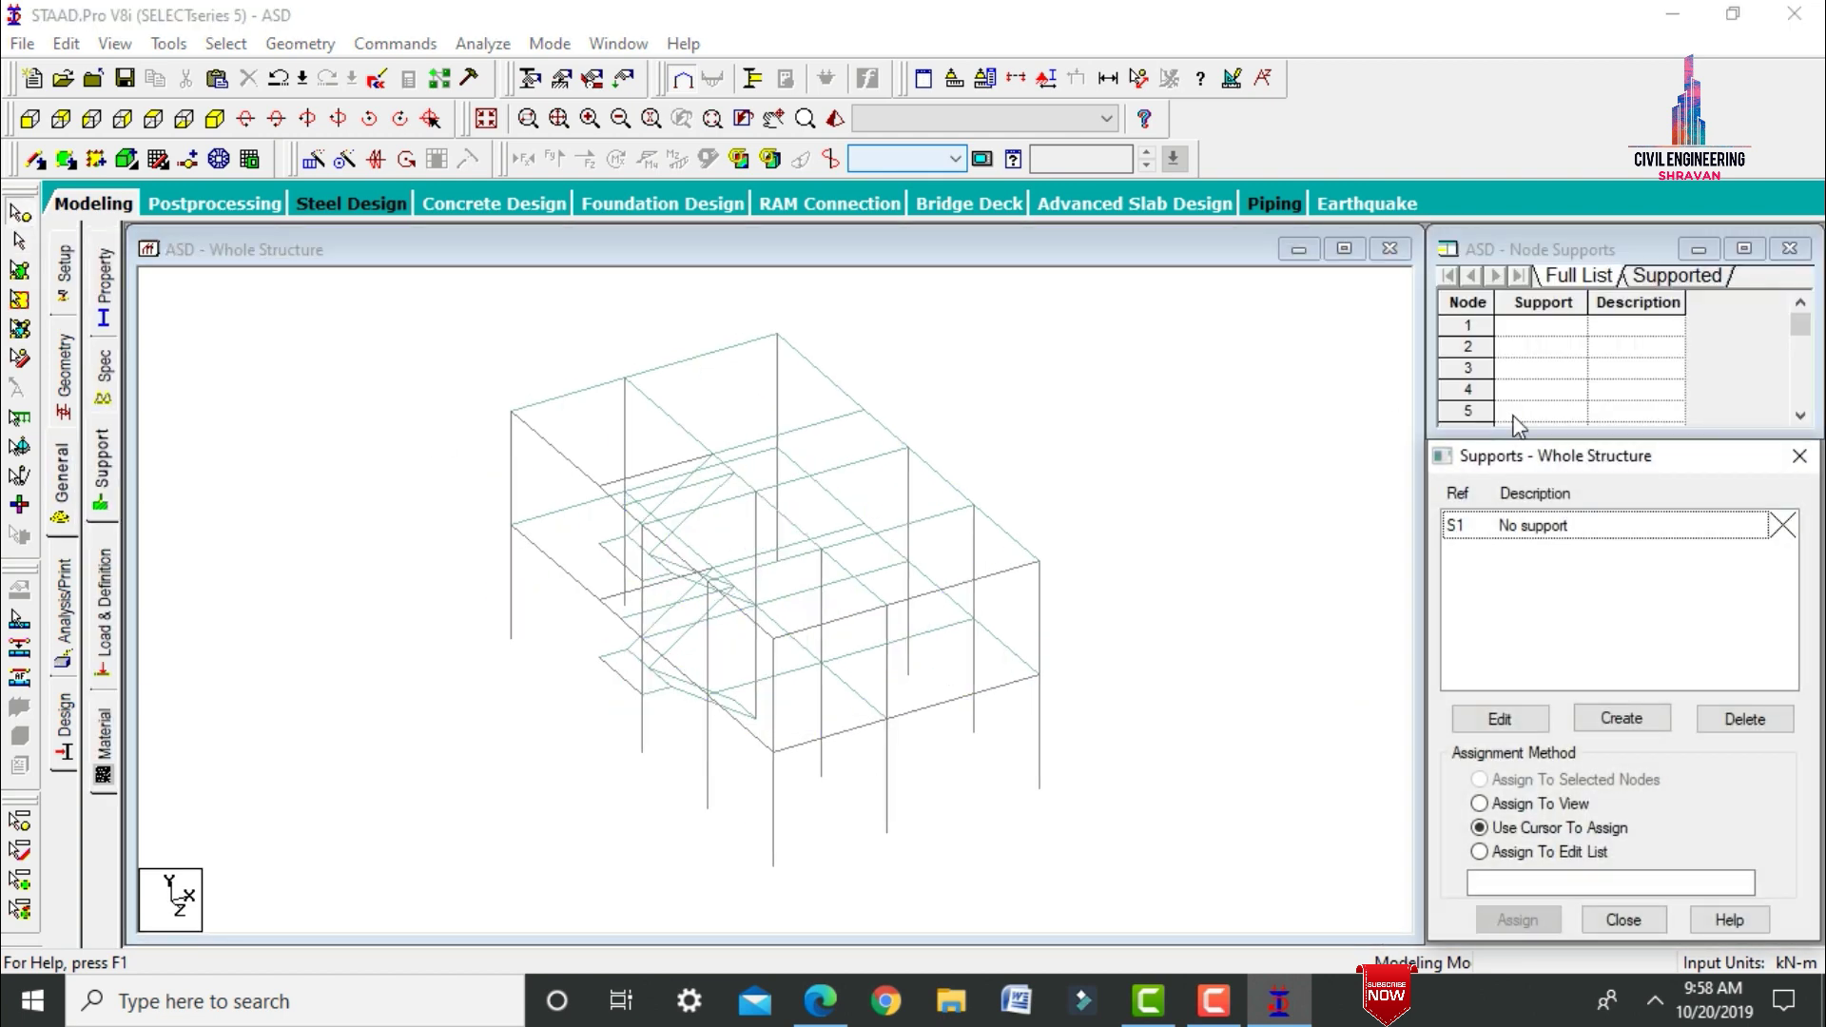
pyautogui.click(1660, 720)
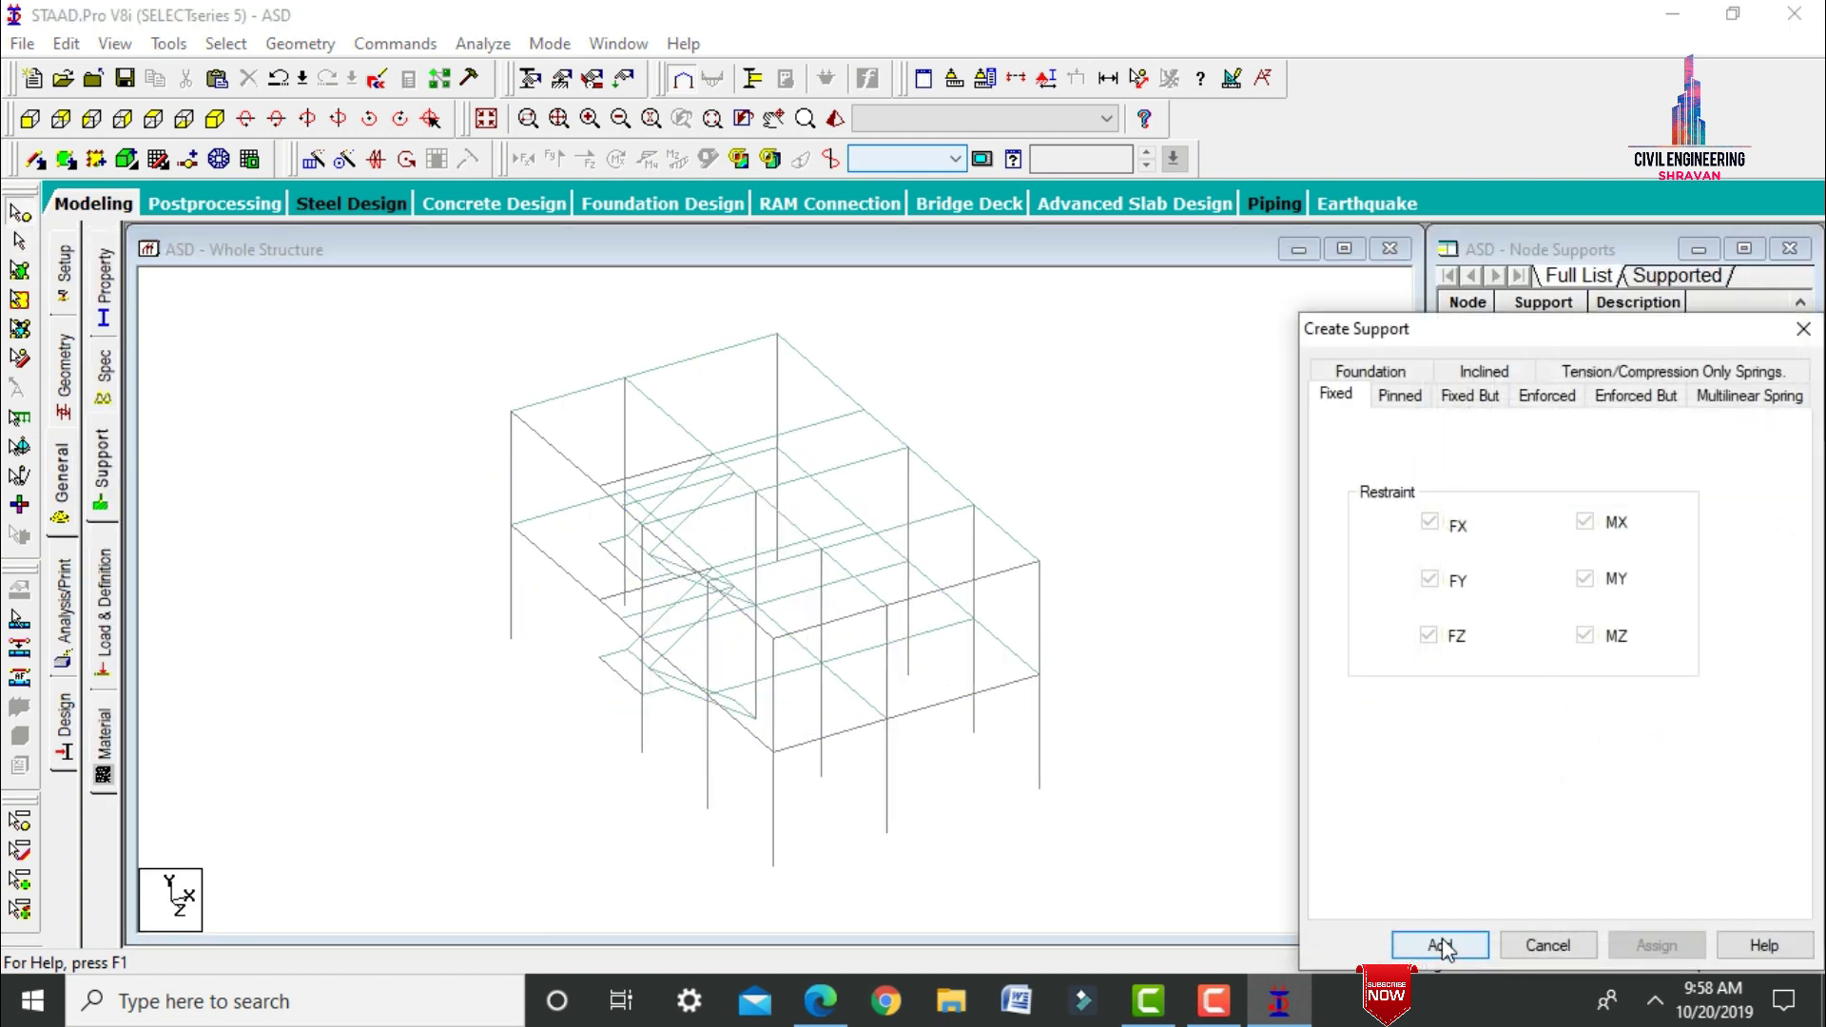
pyautogui.click(1446, 944)
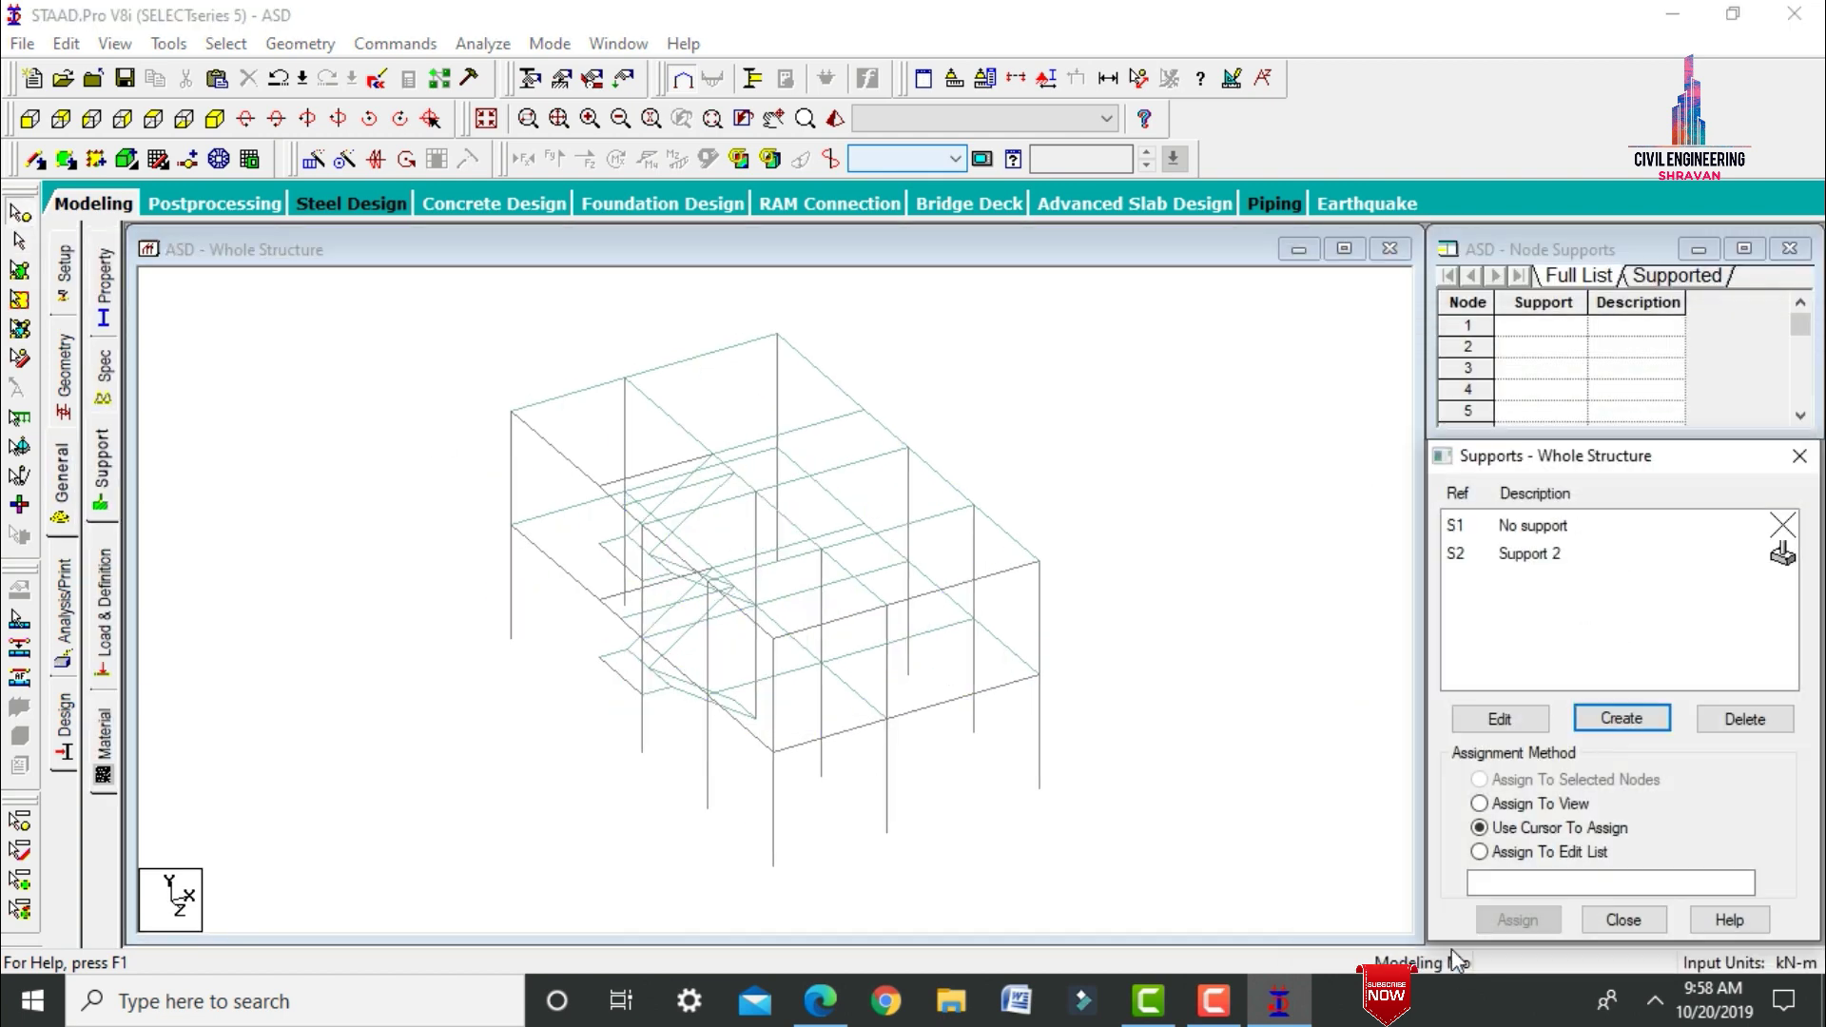
# Assign Support 2 to all ground-level base nodes and dismiss the auto-save prompt.
pyautogui.click(1489, 553)
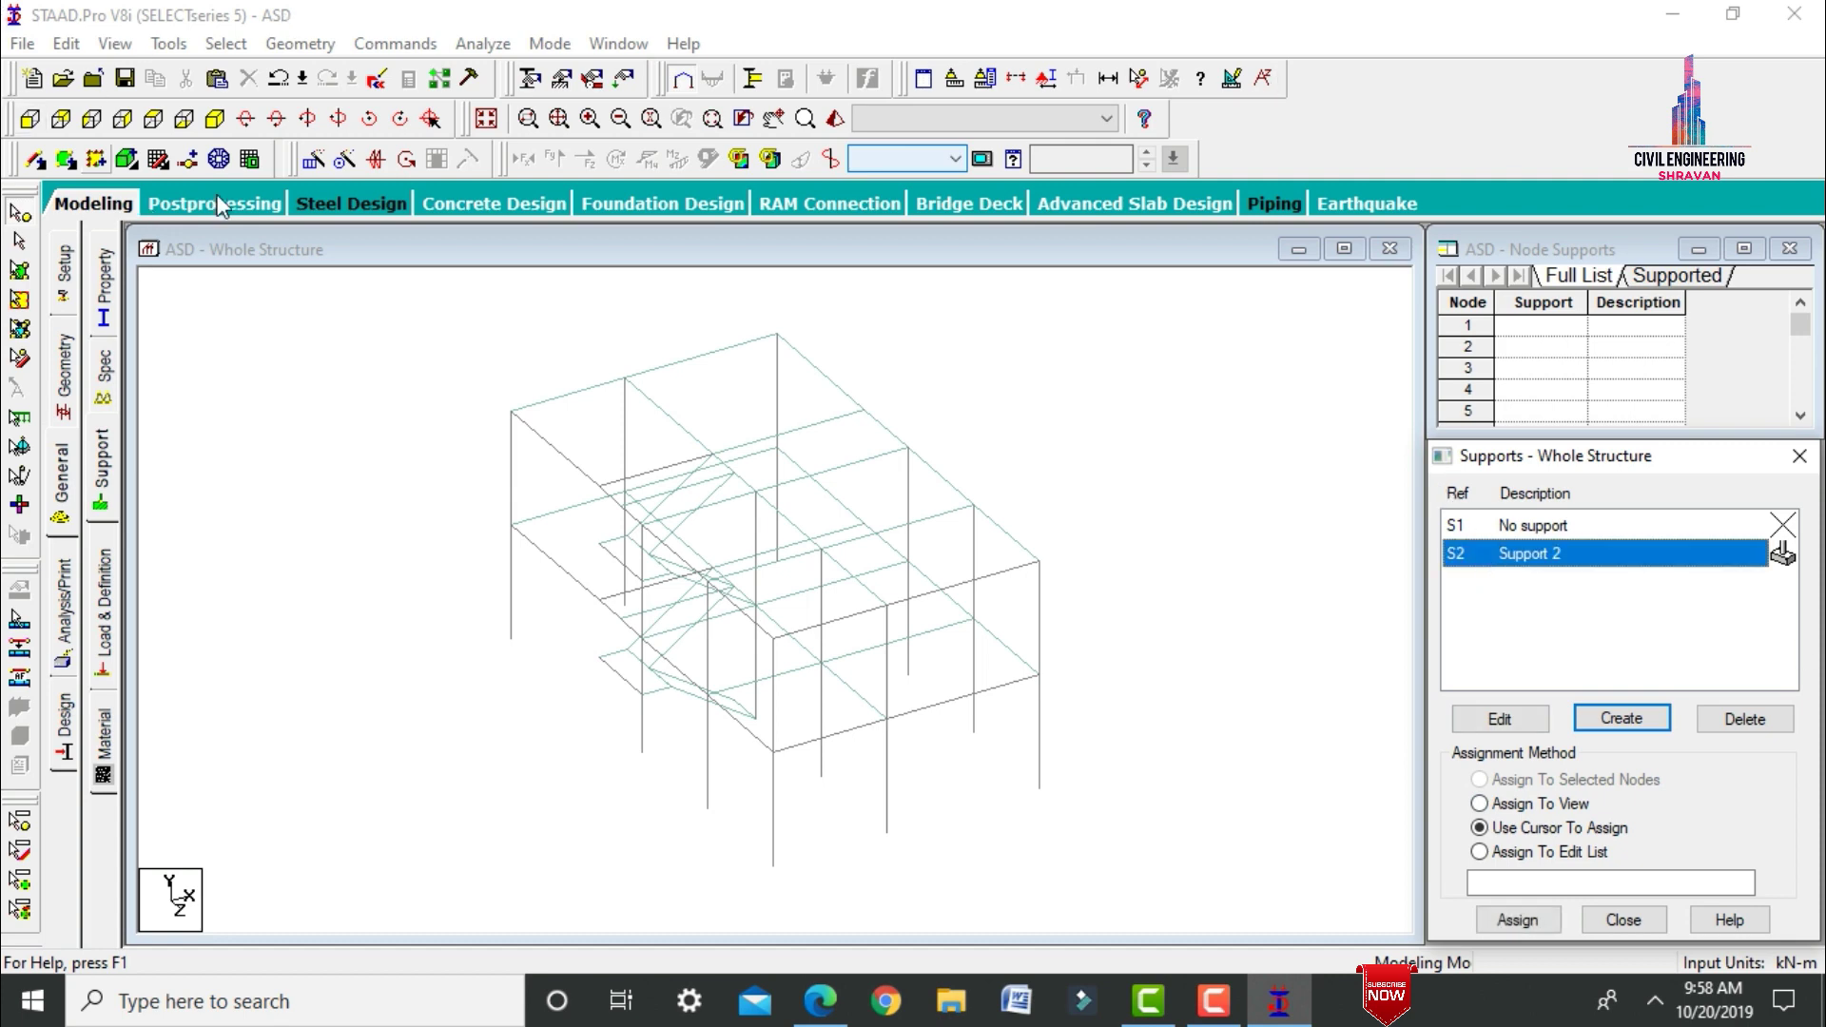
pyautogui.click(29, 119)
pyautogui.moveTo(391, 844); pyautogui.dragTo(1189, 923)
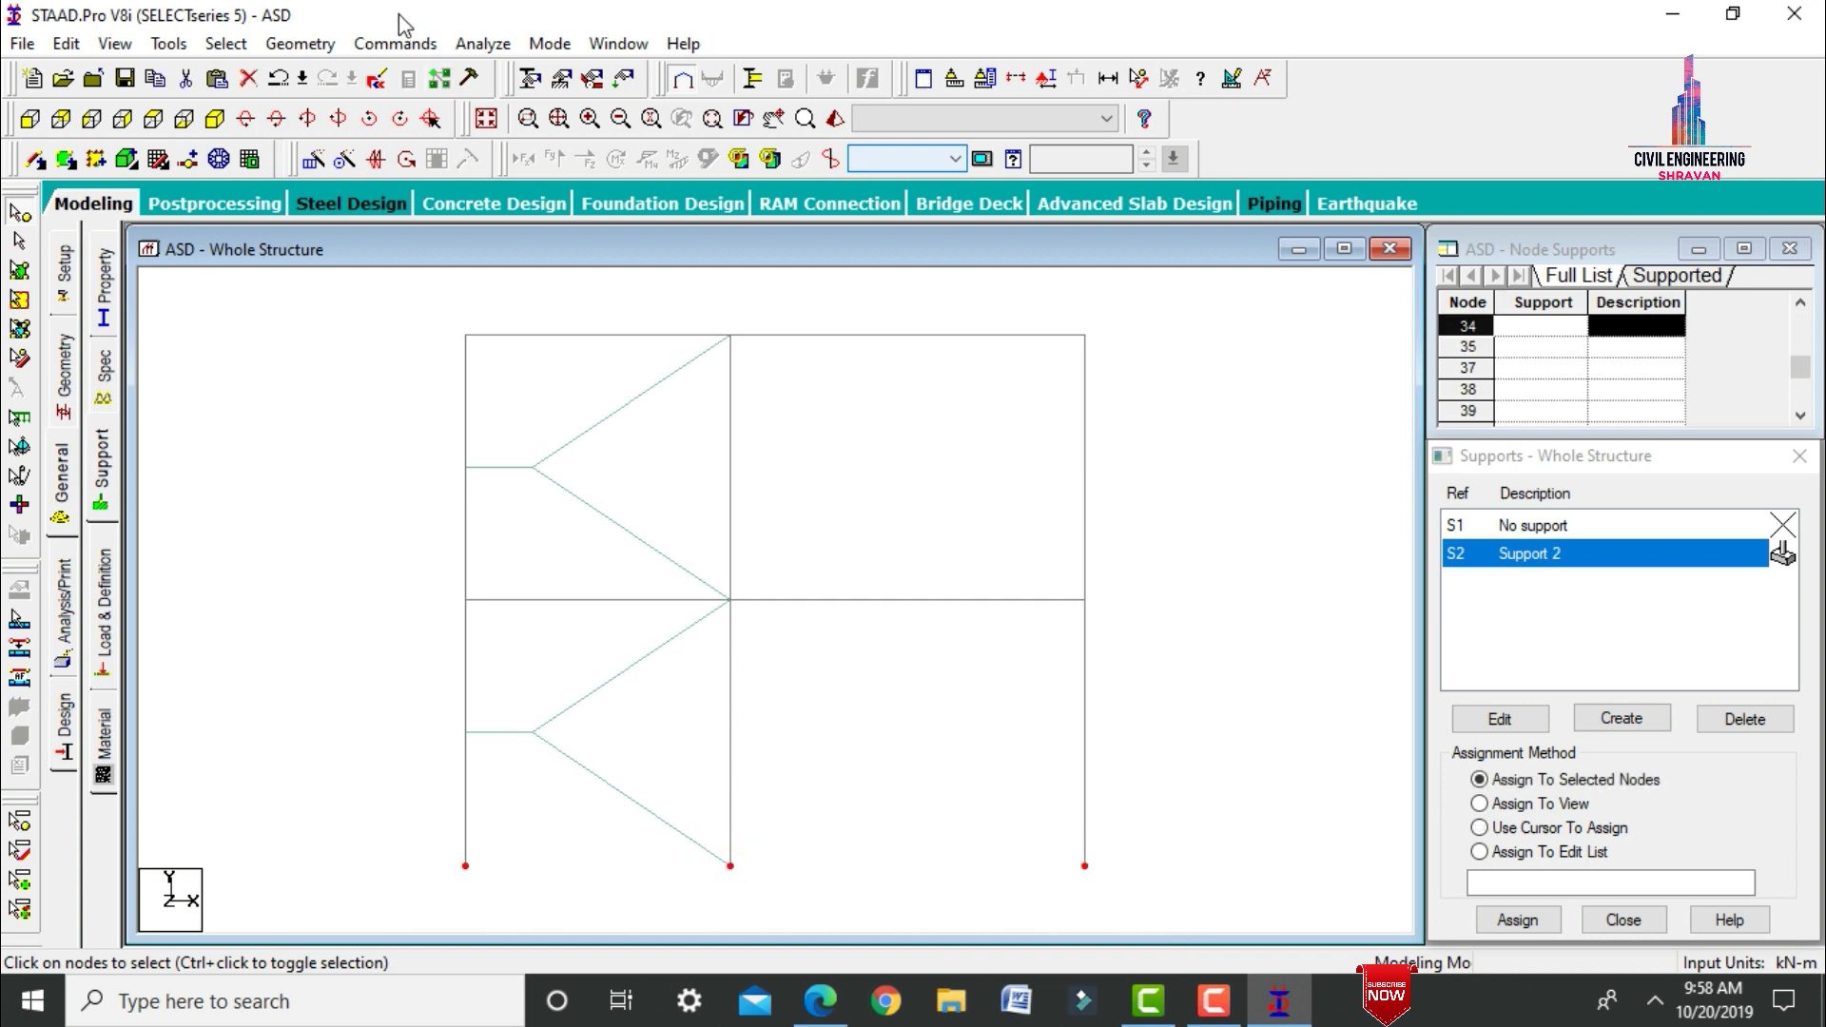
pyautogui.click(215, 119)
pyautogui.click(1519, 920)
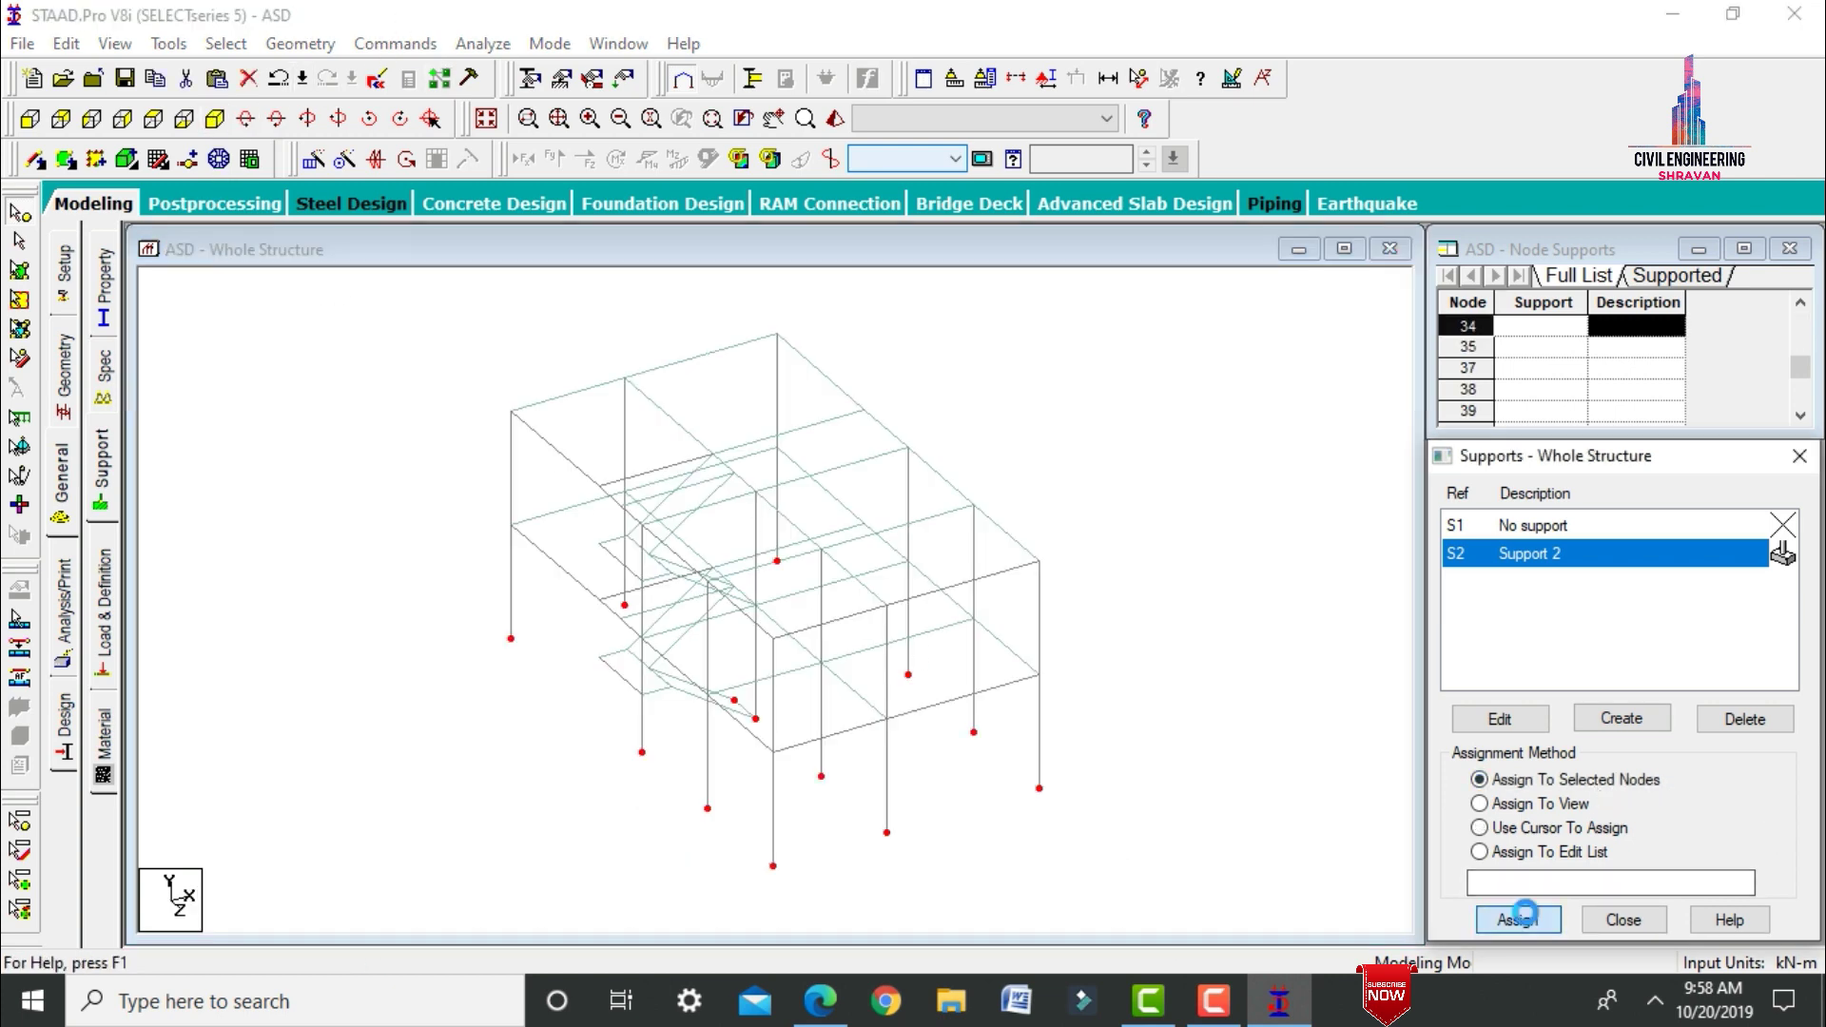
pyautogui.click(1630, 758)
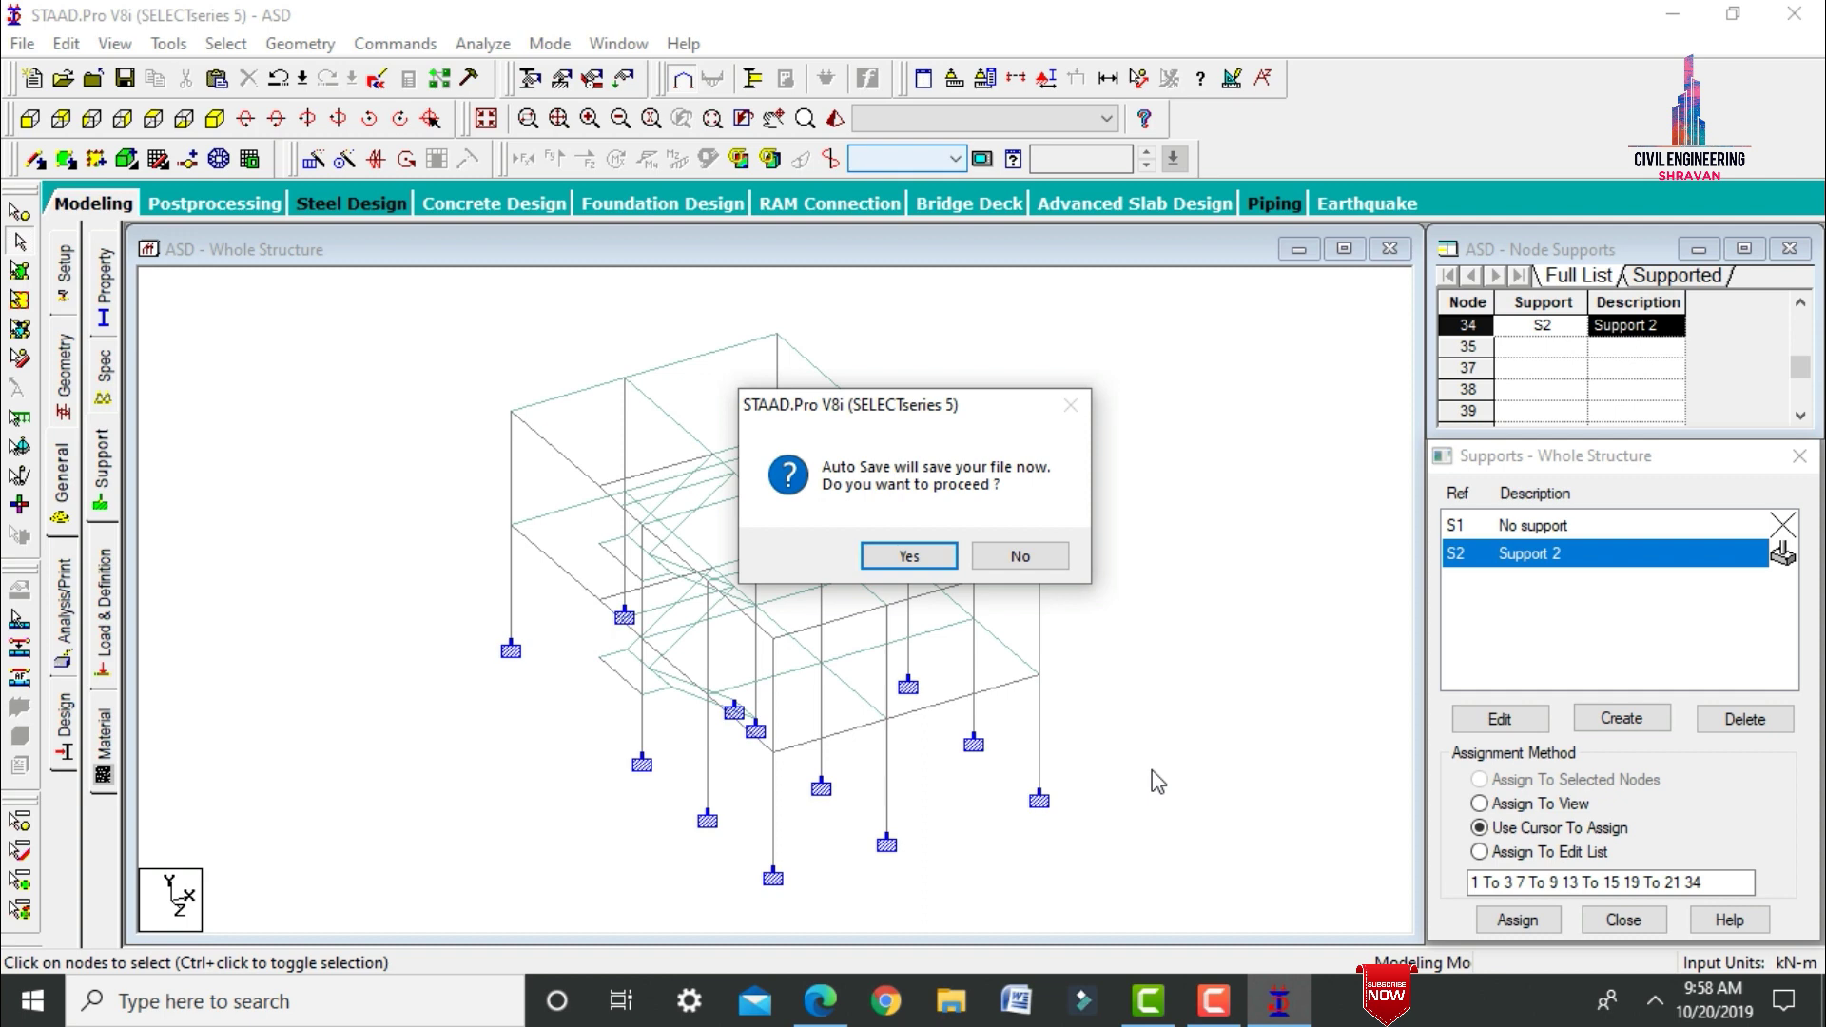
pyautogui.press('Return')
pyautogui.press('Return')
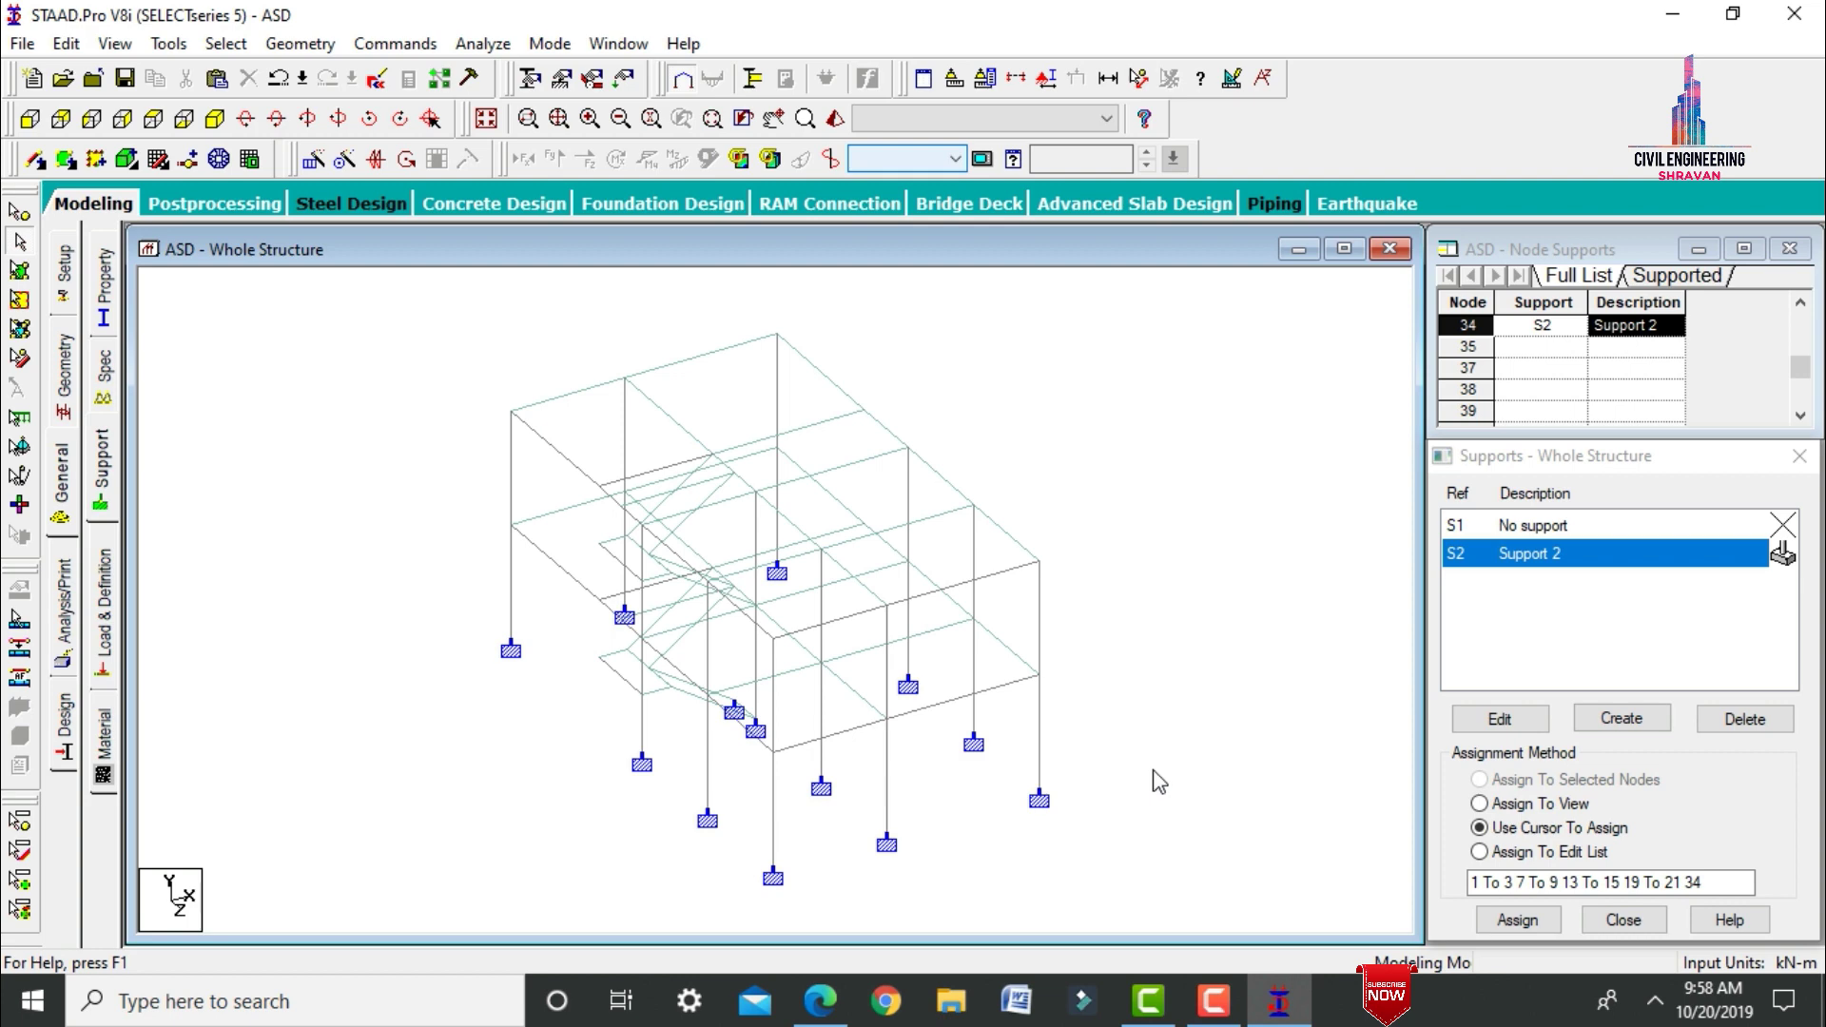
# Add a new seismic definition using the IS 1893 - 2002/2005 code.
pyautogui.click(106, 614)
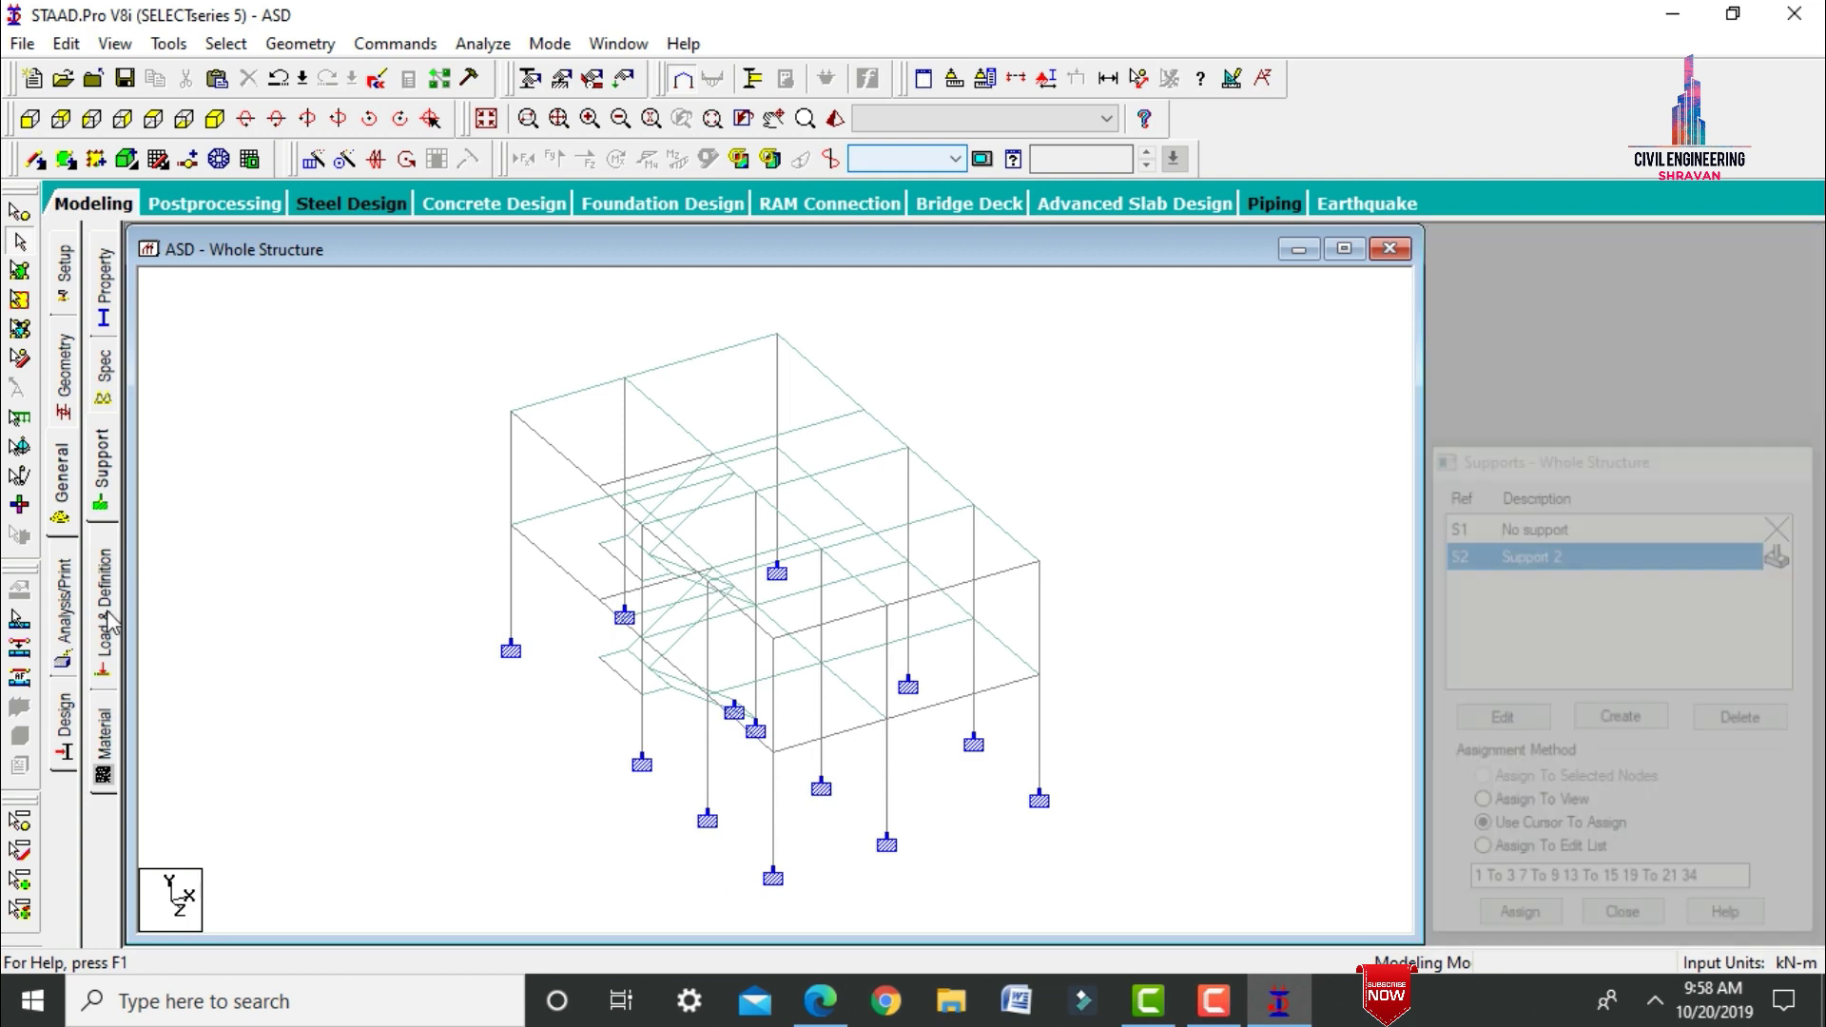
pyautogui.click(1399, 273)
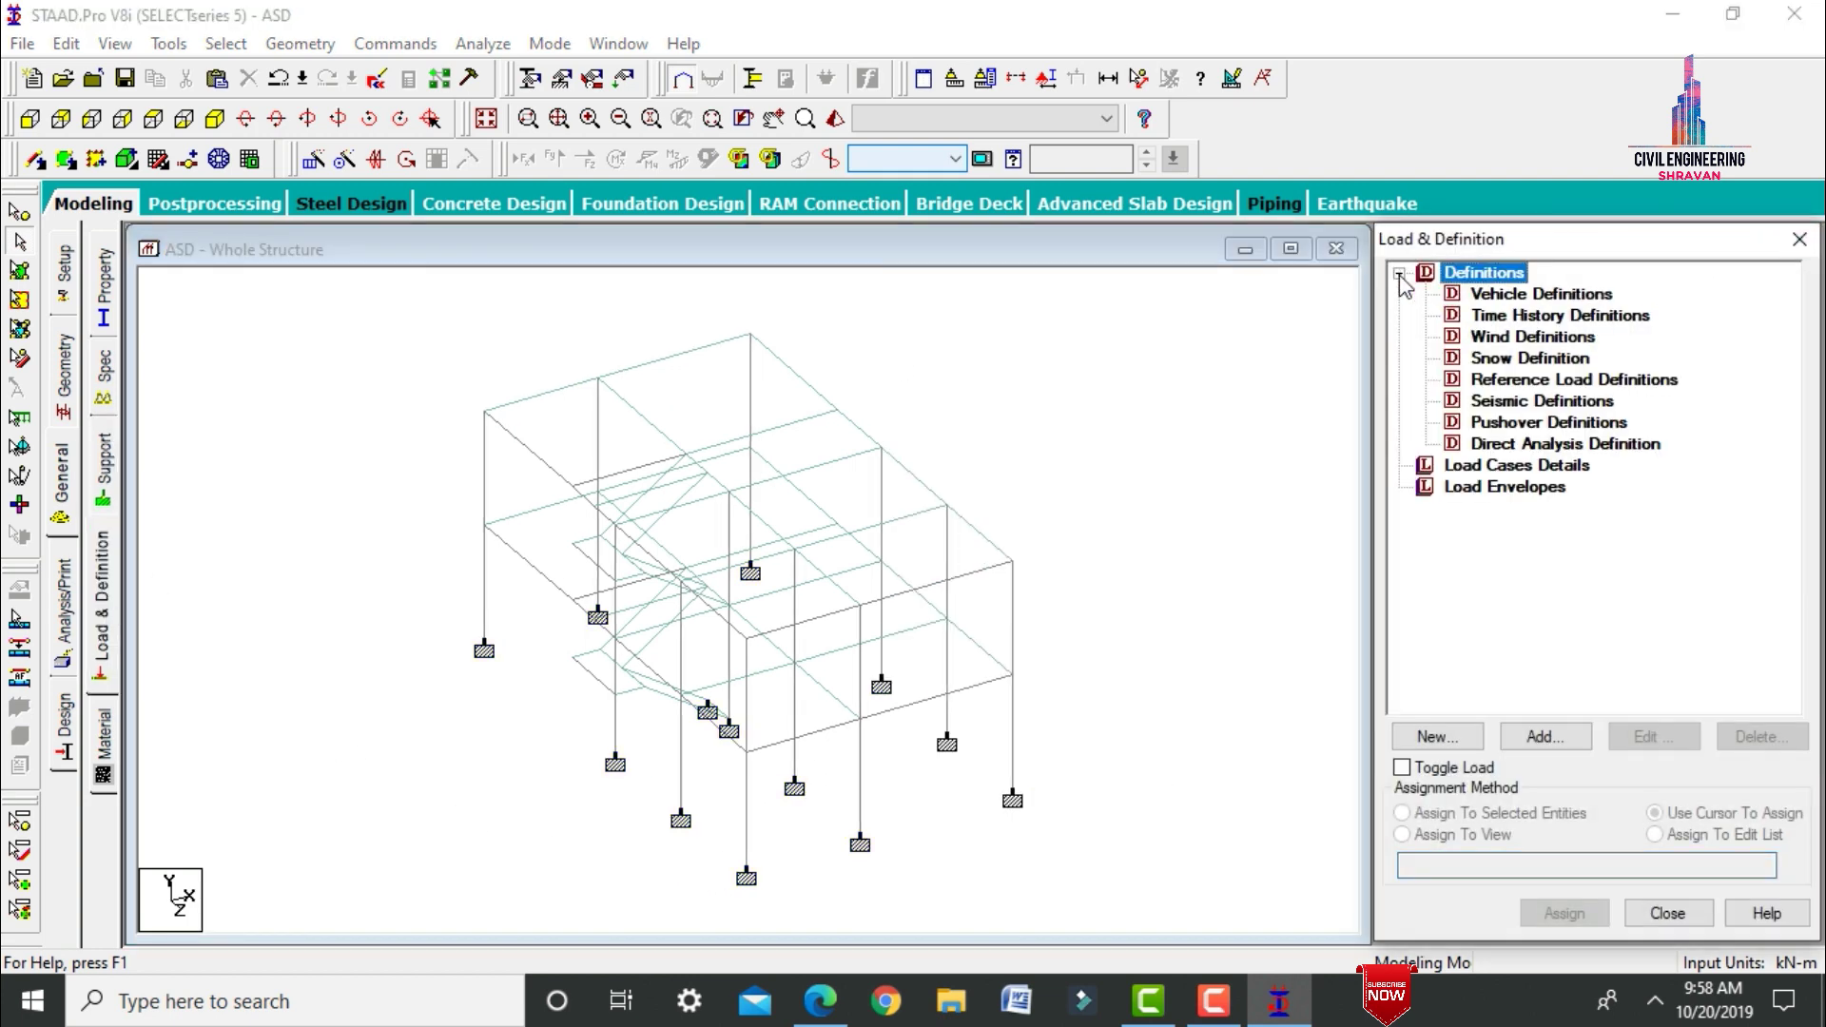
pyautogui.click(1495, 403)
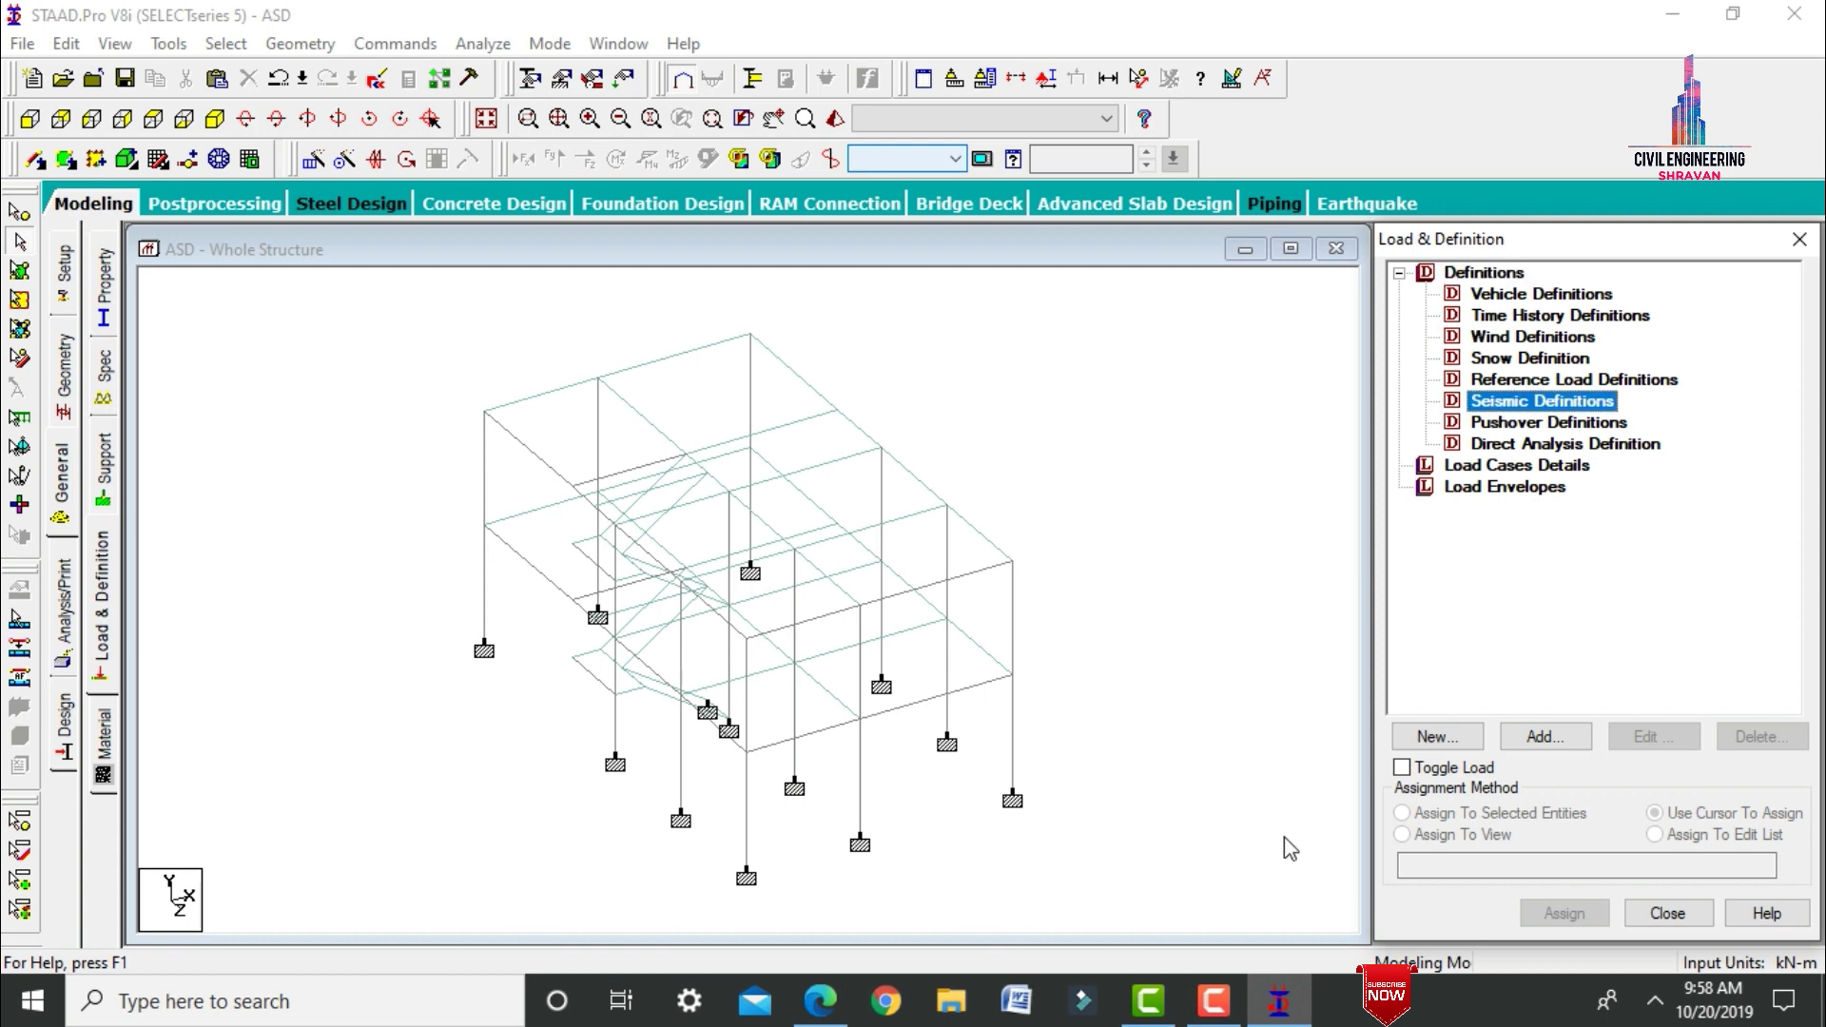
pyautogui.click(1545, 737)
pyautogui.click(876, 272)
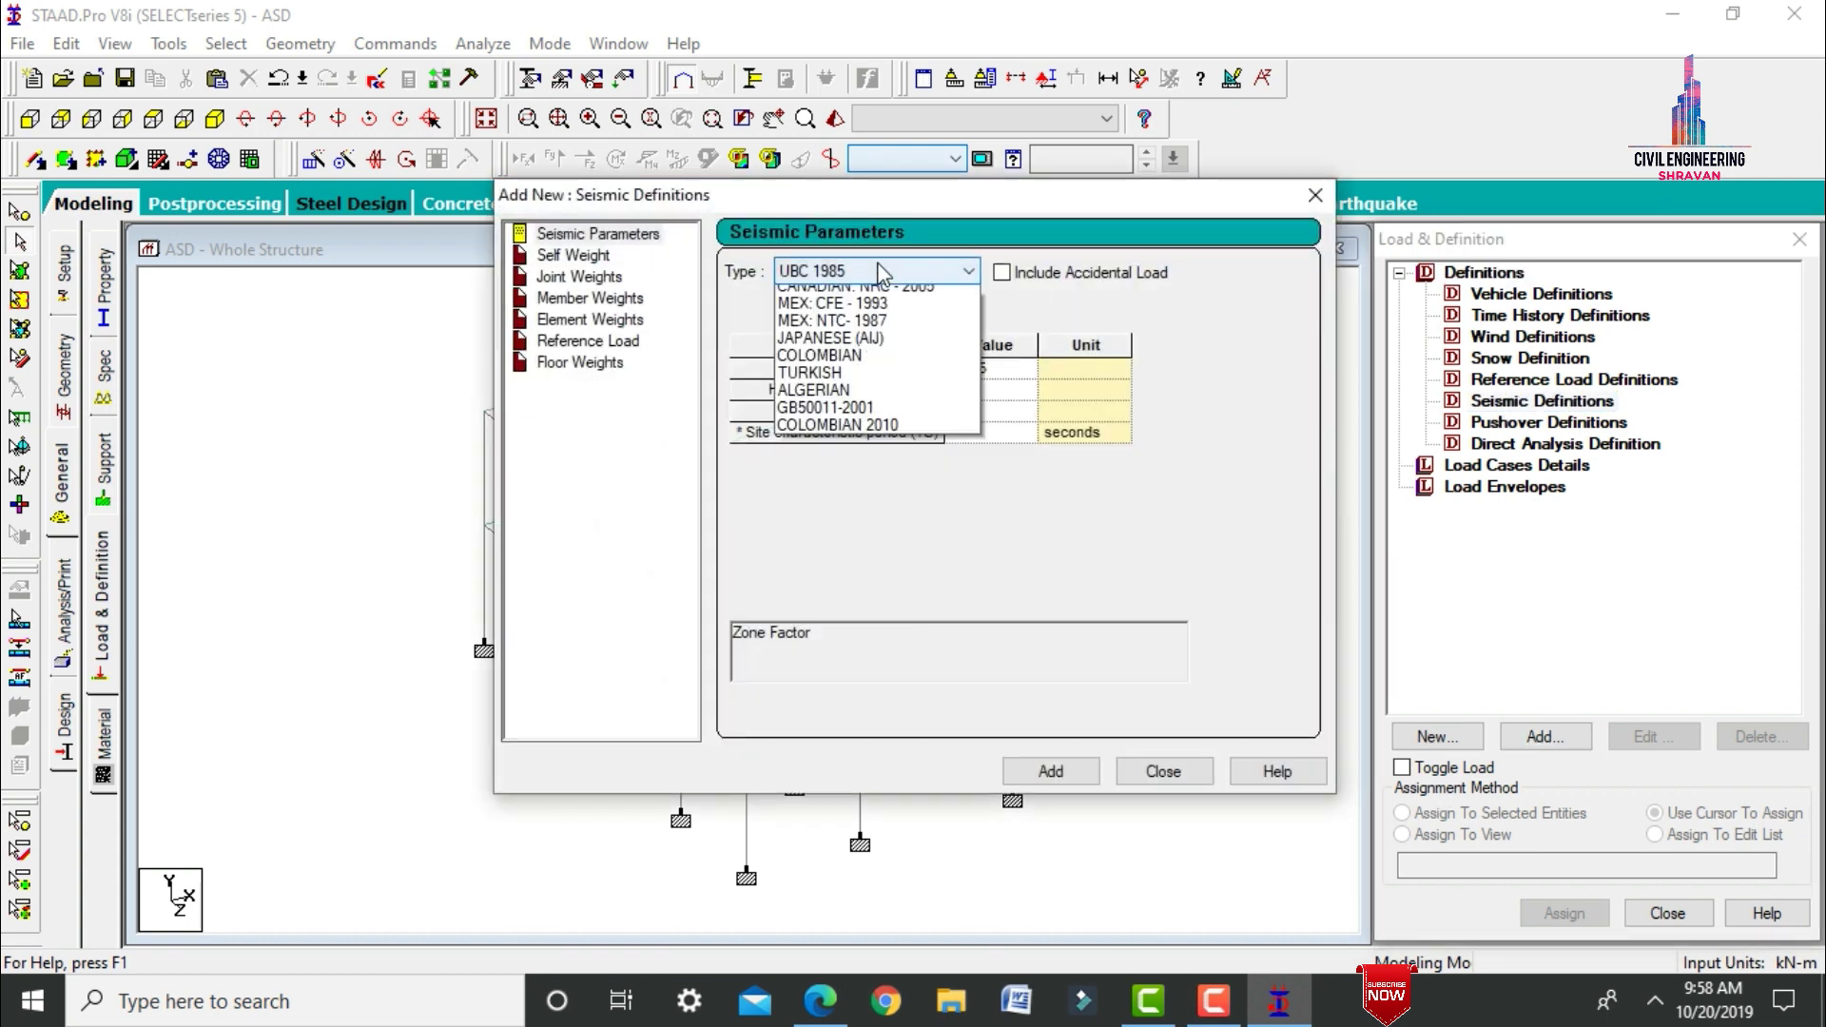
pyautogui.scroll(3, 877, 343)
pyautogui.click(888, 414)
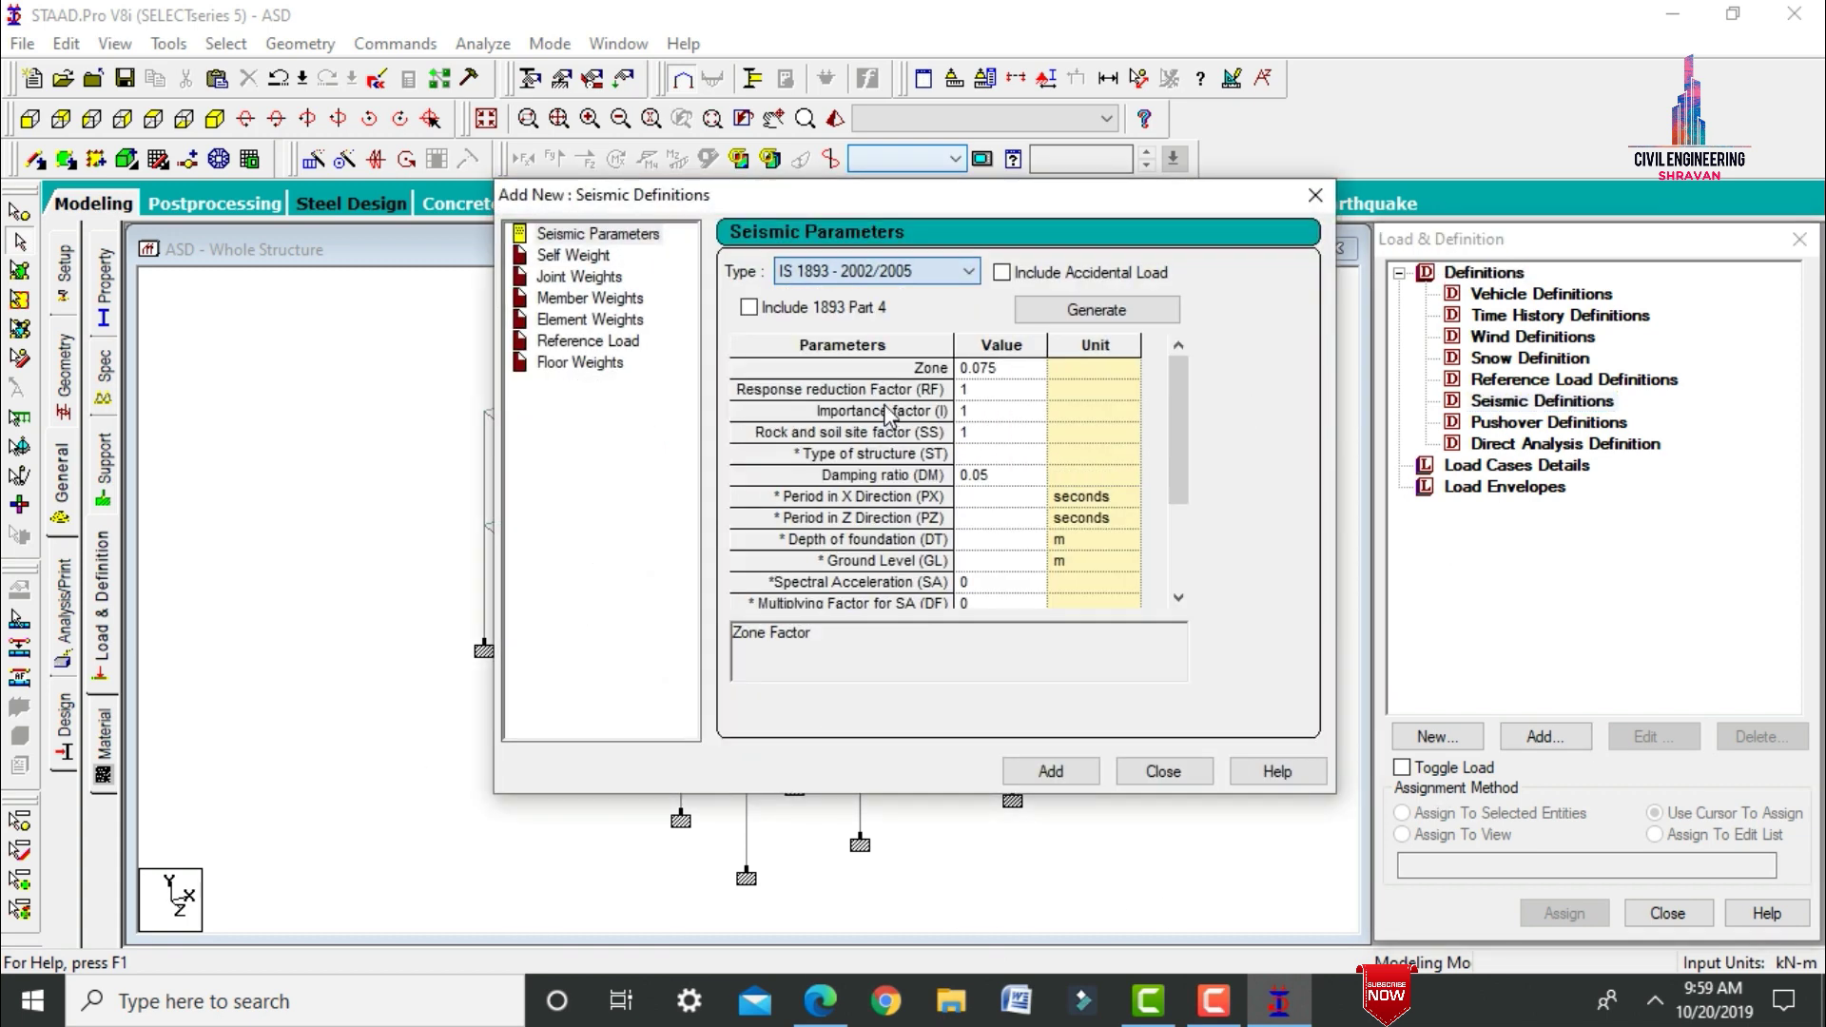
pyautogui.click(1075, 312)
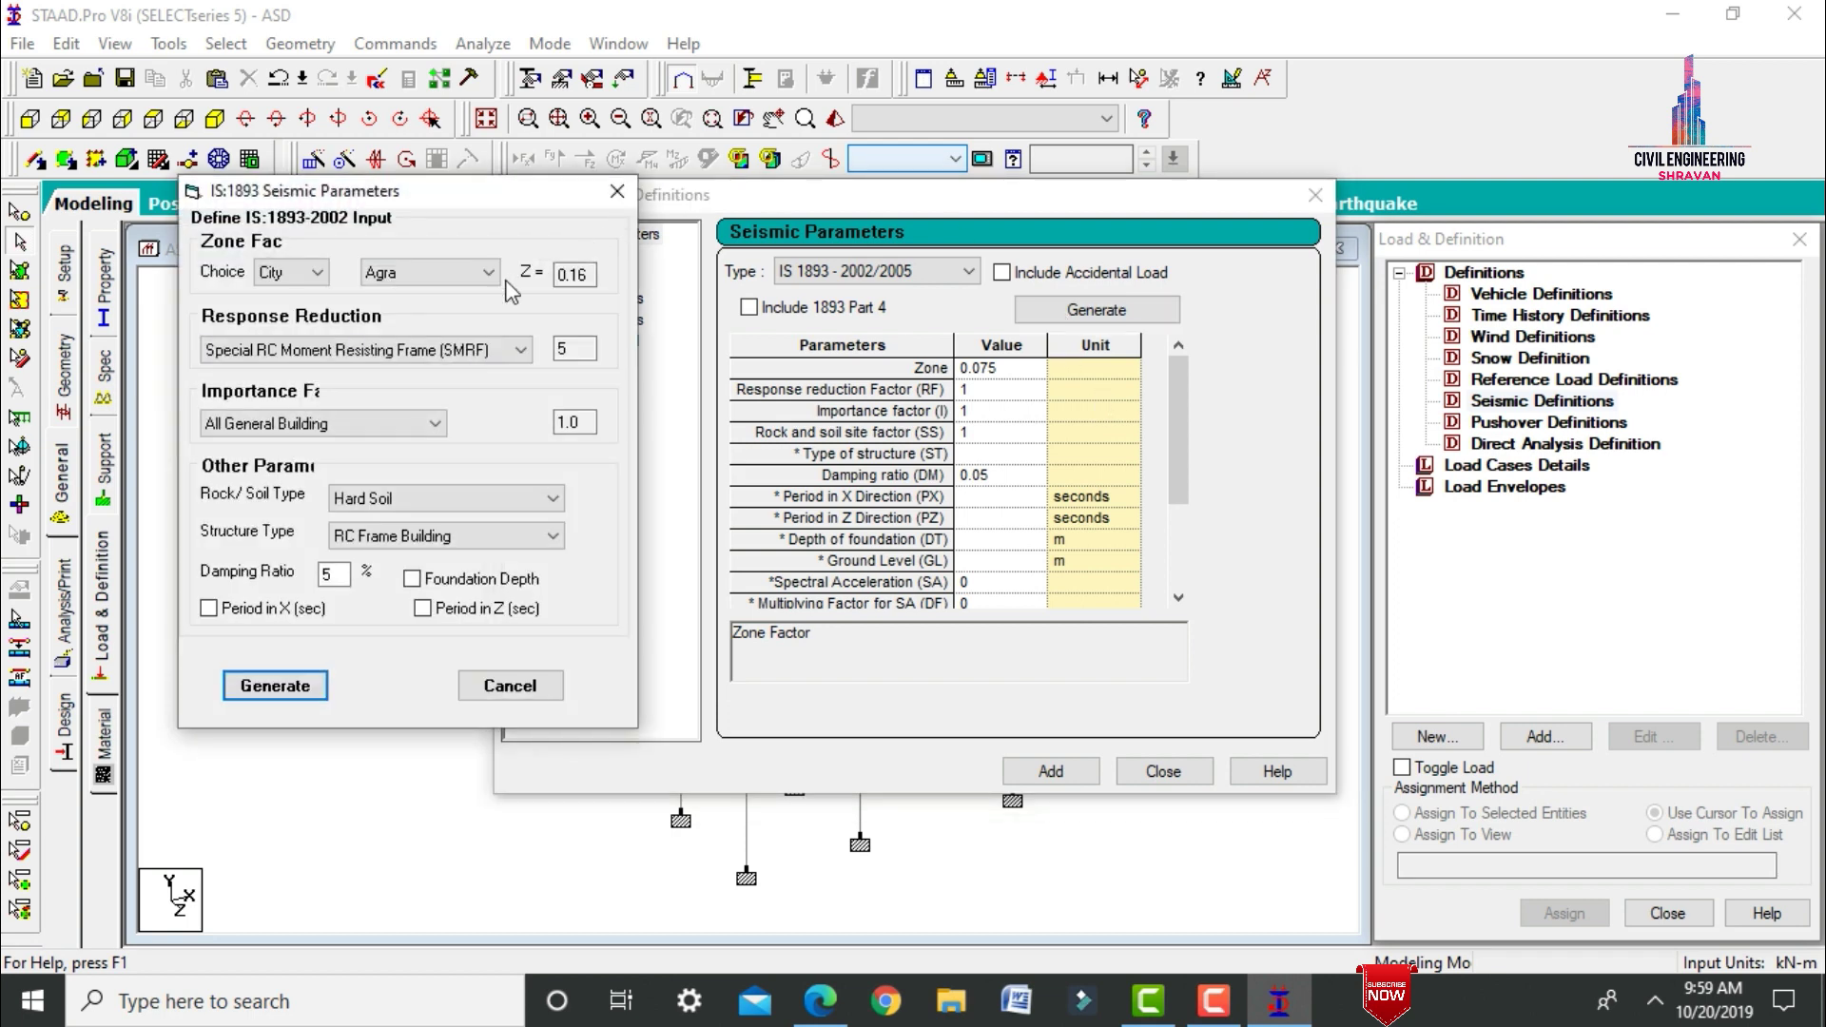
# Set the seismic parameters to zone V (Z 0.36), Medium Soil, damping 0.05, and generate them.
pyautogui.click(302, 280)
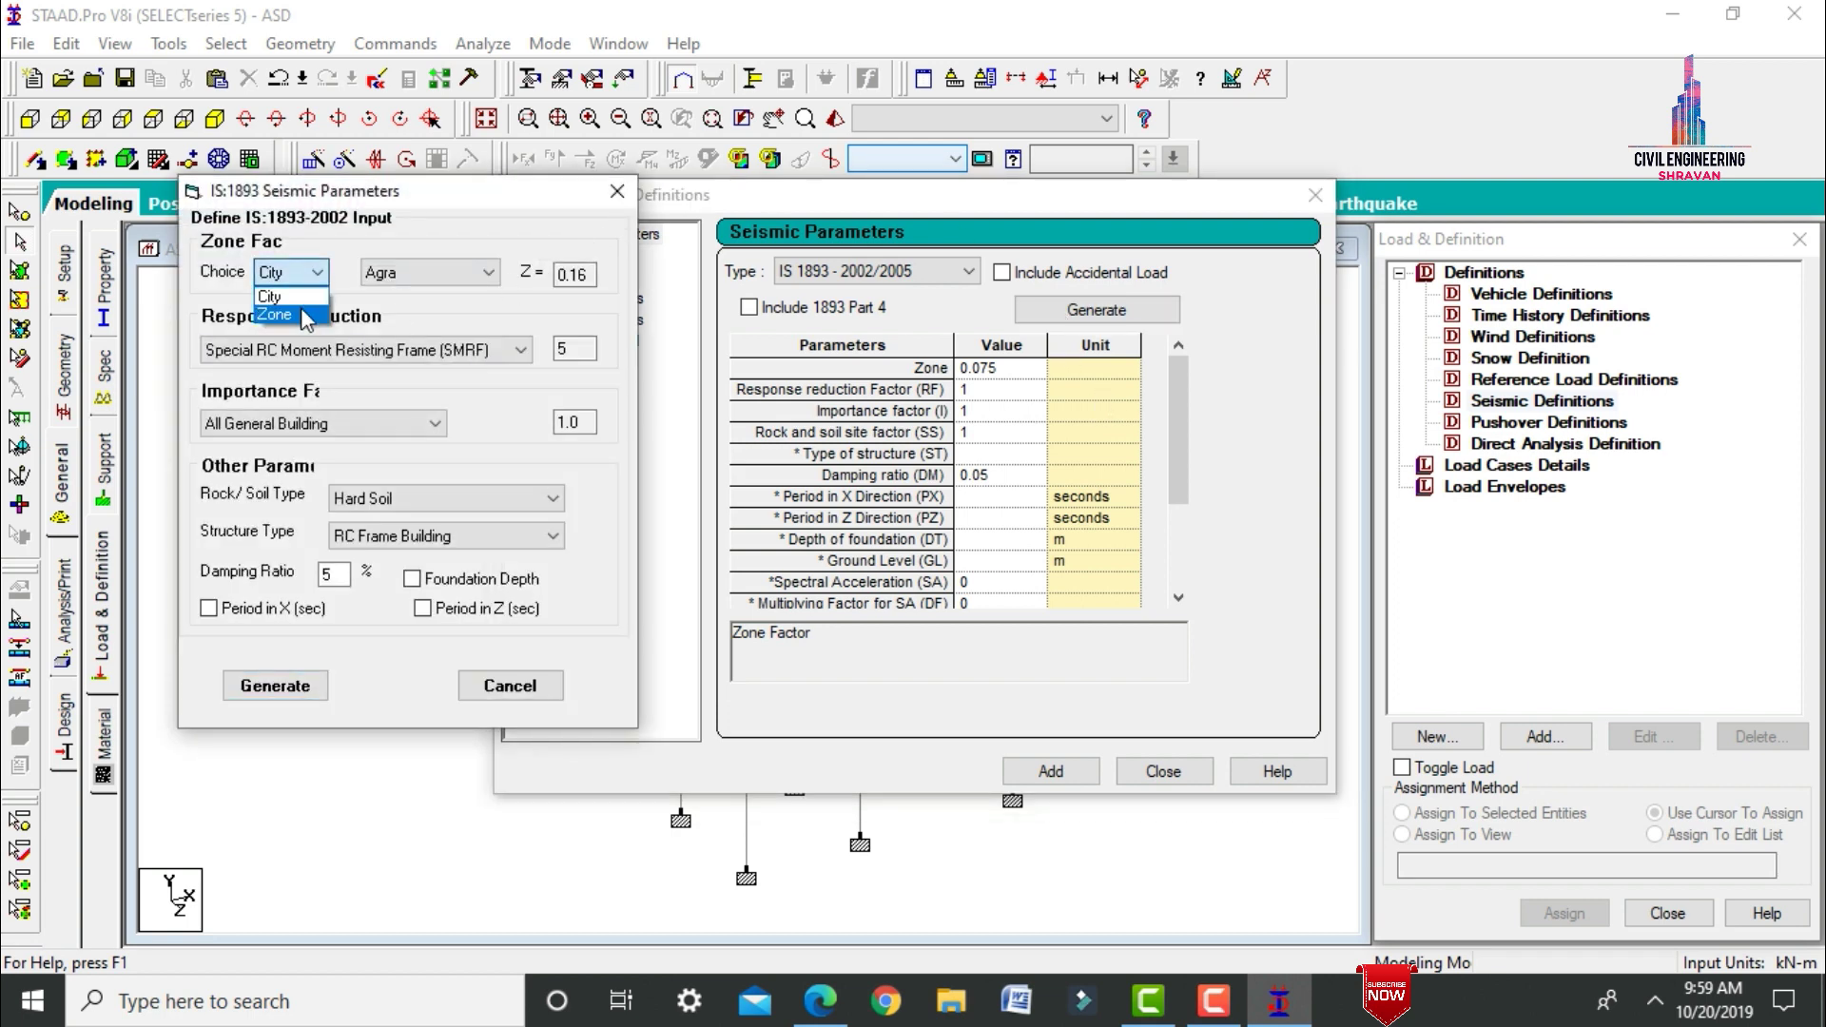
pyautogui.click(286, 314)
pyautogui.click(402, 272)
pyautogui.click(390, 354)
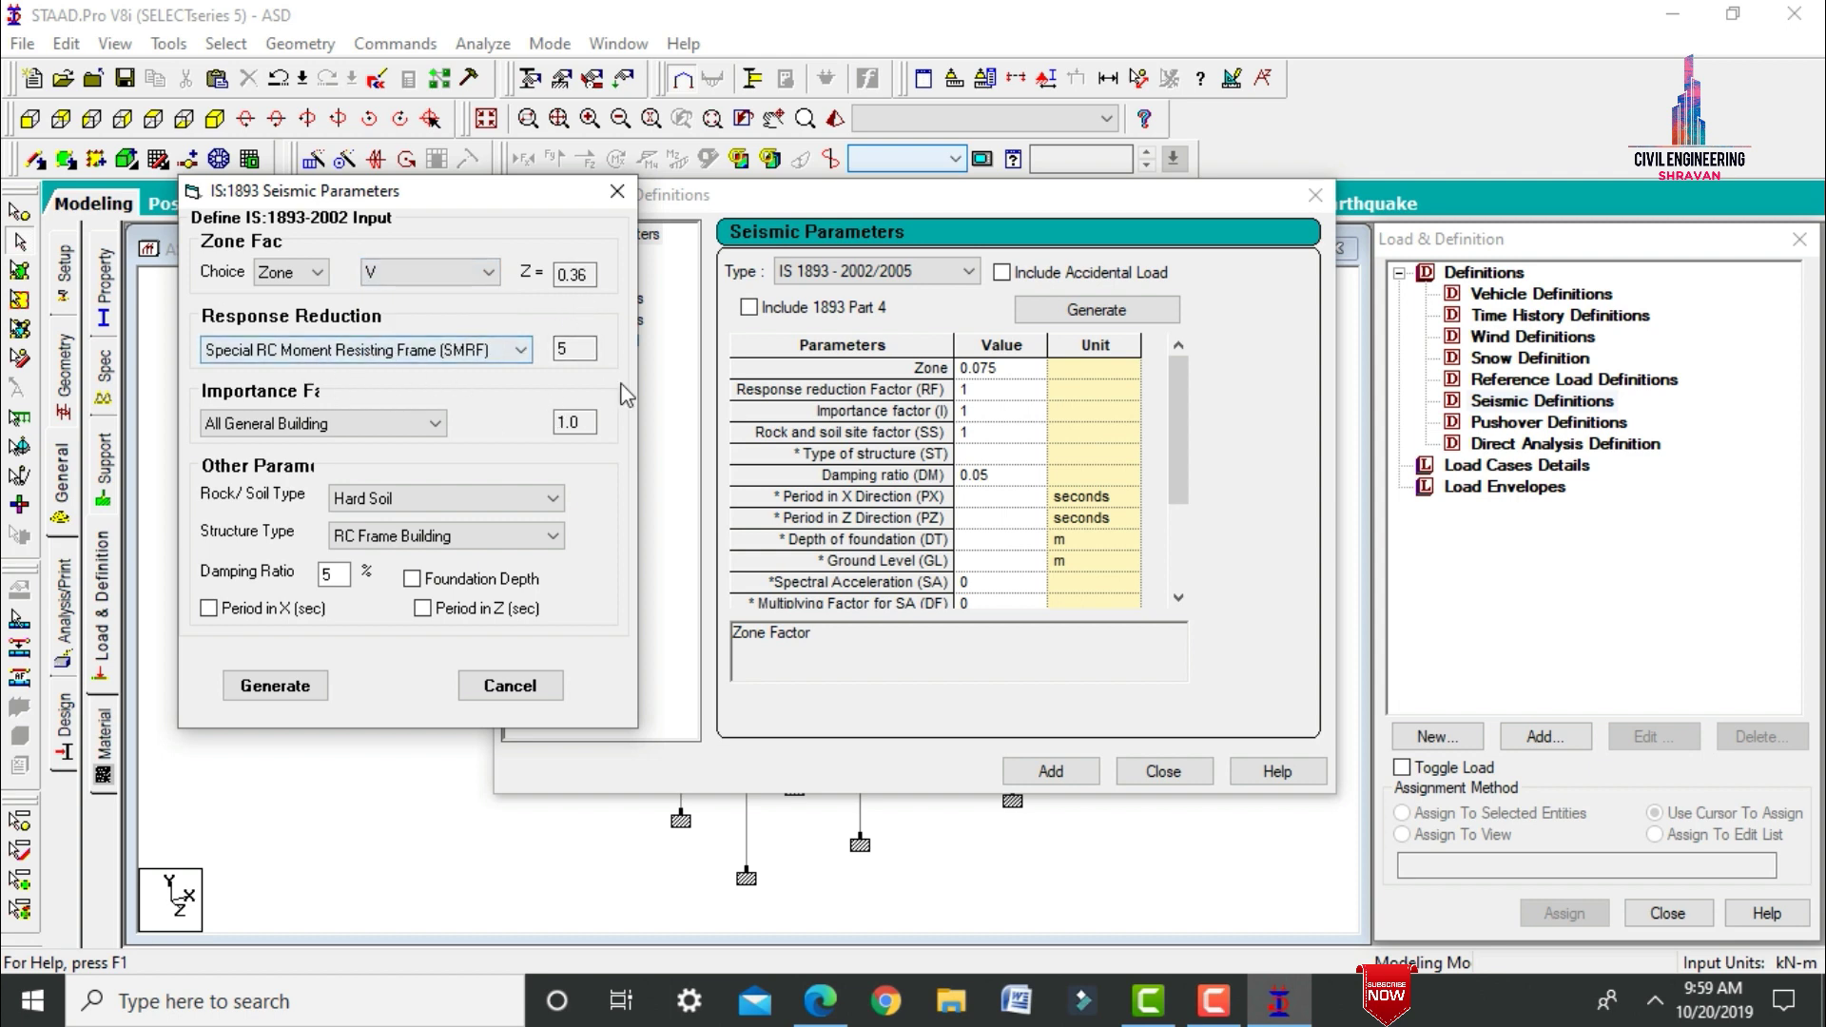
pyautogui.click(487, 500)
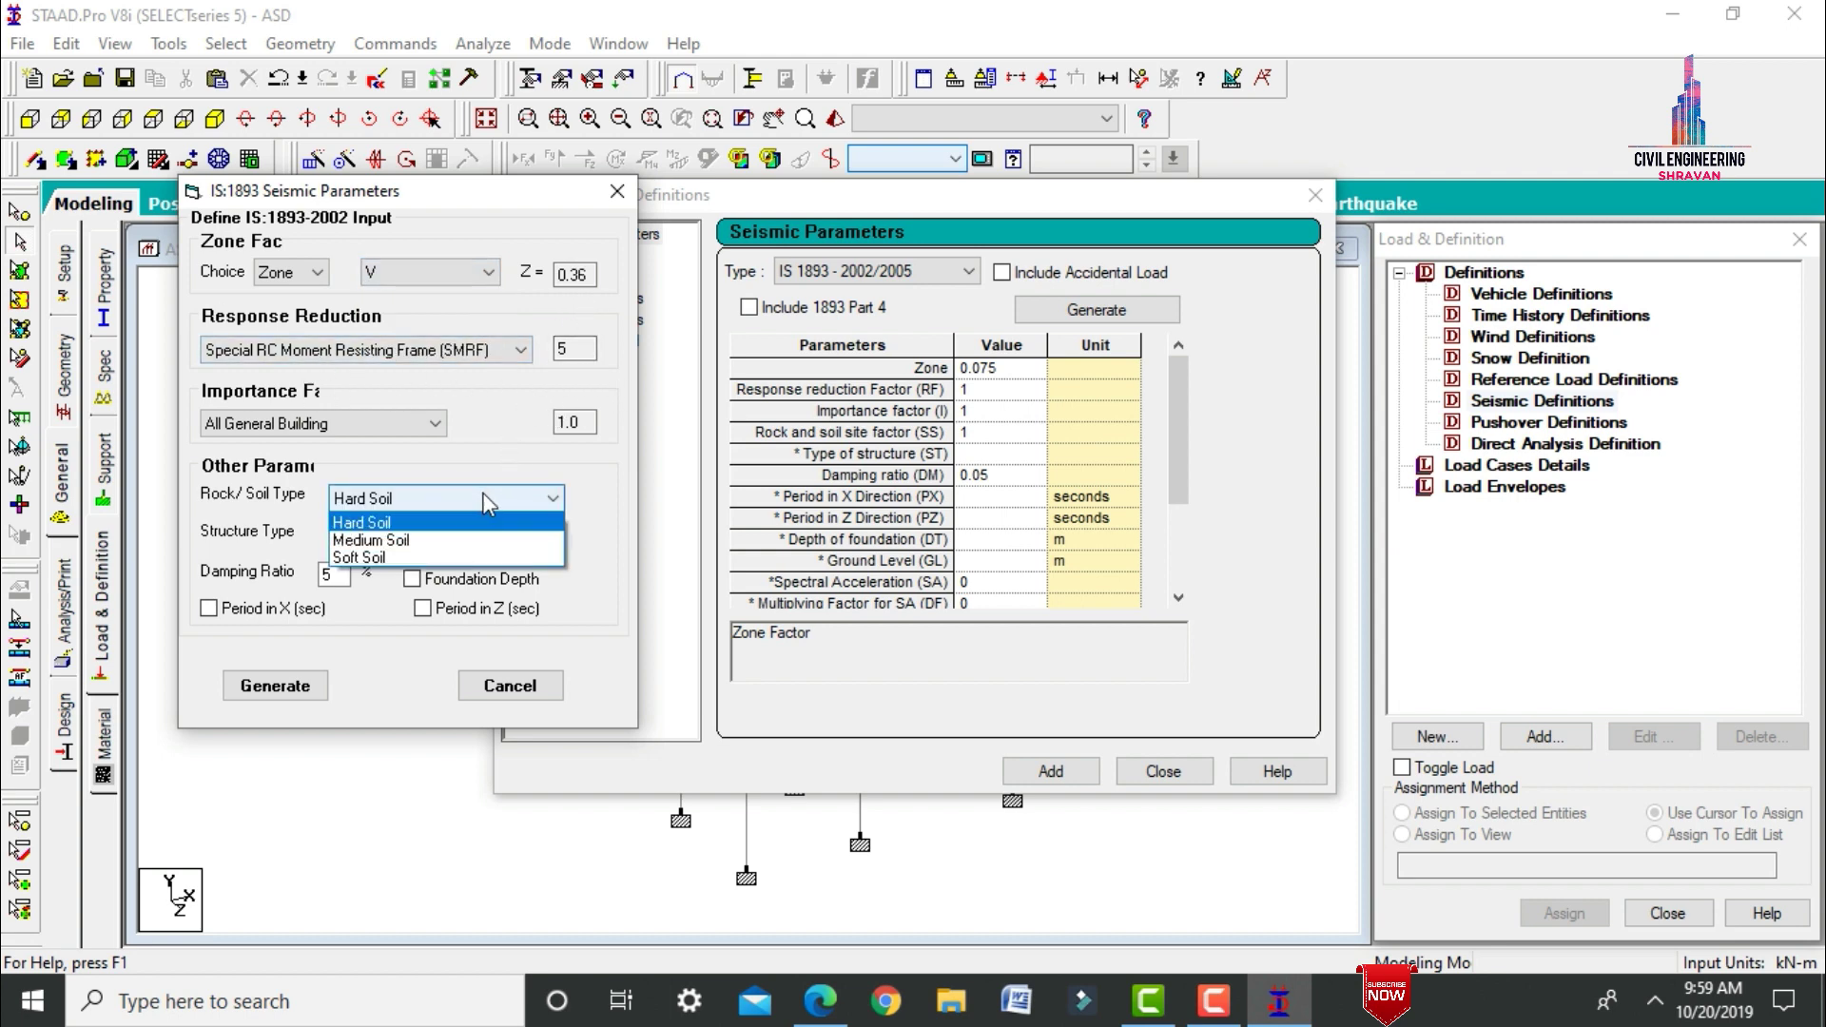
pyautogui.click(448, 539)
pyautogui.press('Tab')
pyautogui.press('Tab')
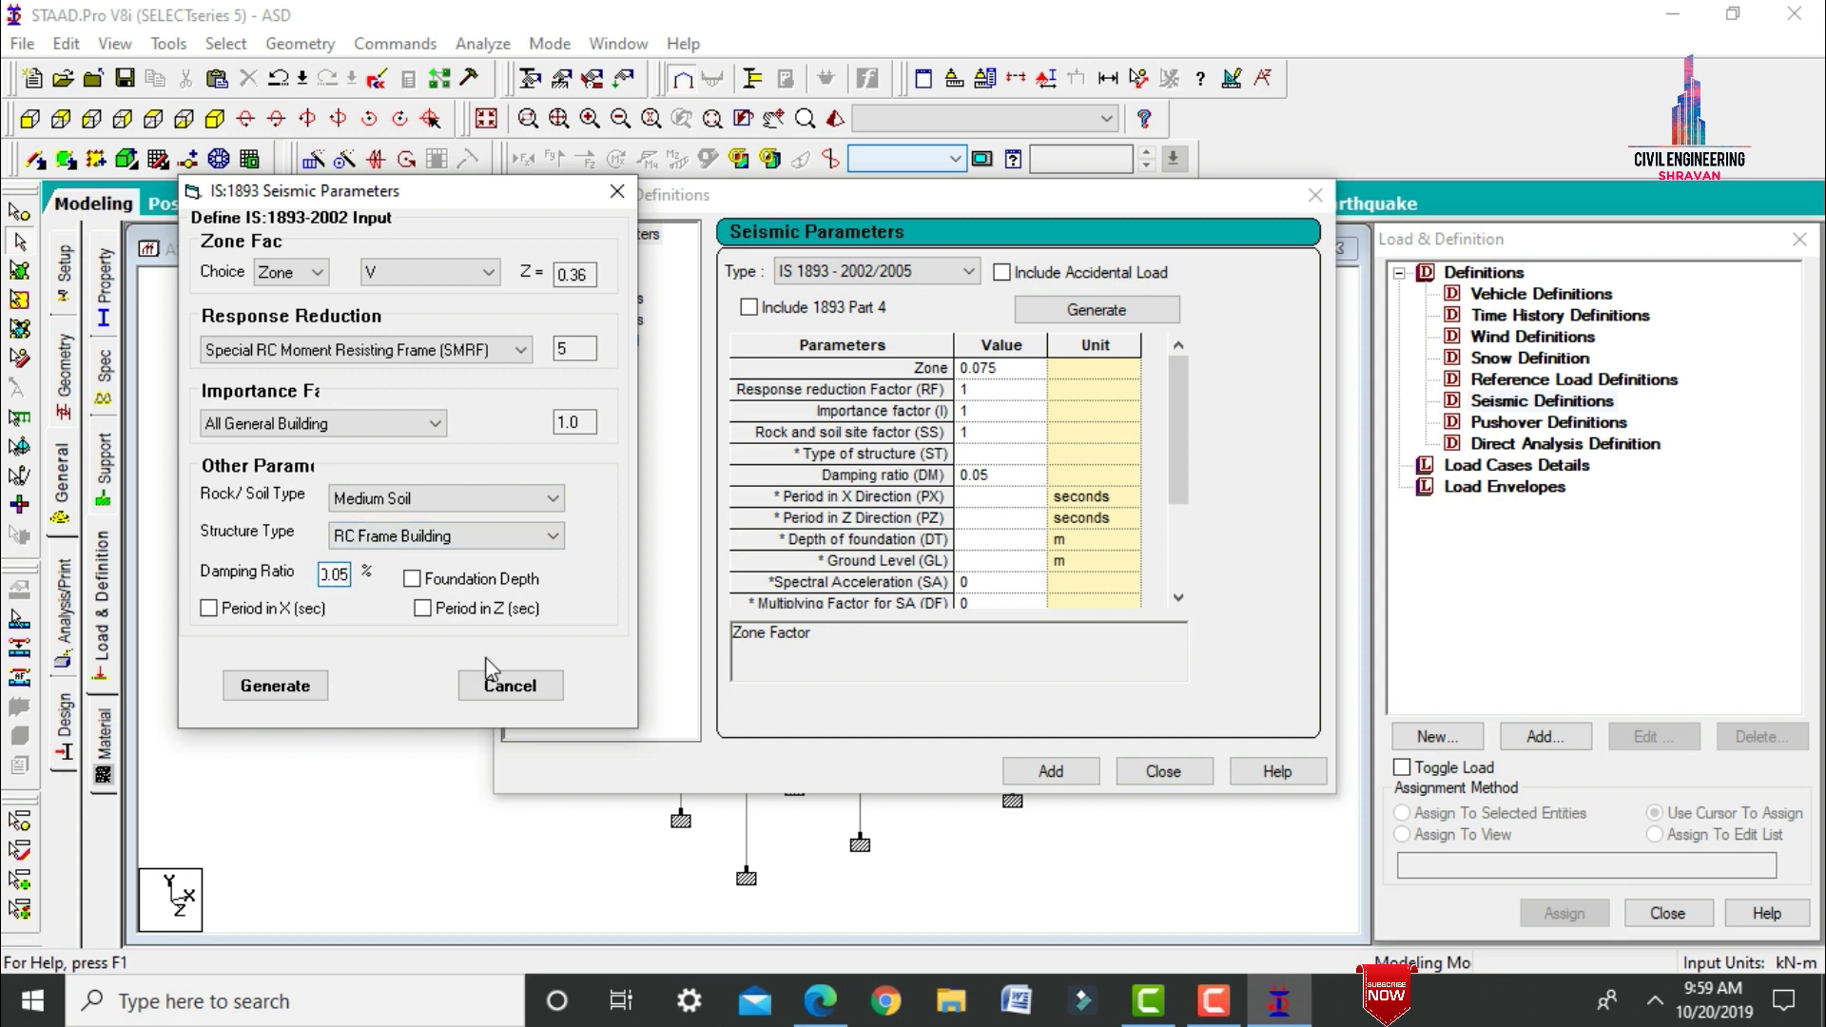
pyautogui.click(253, 697)
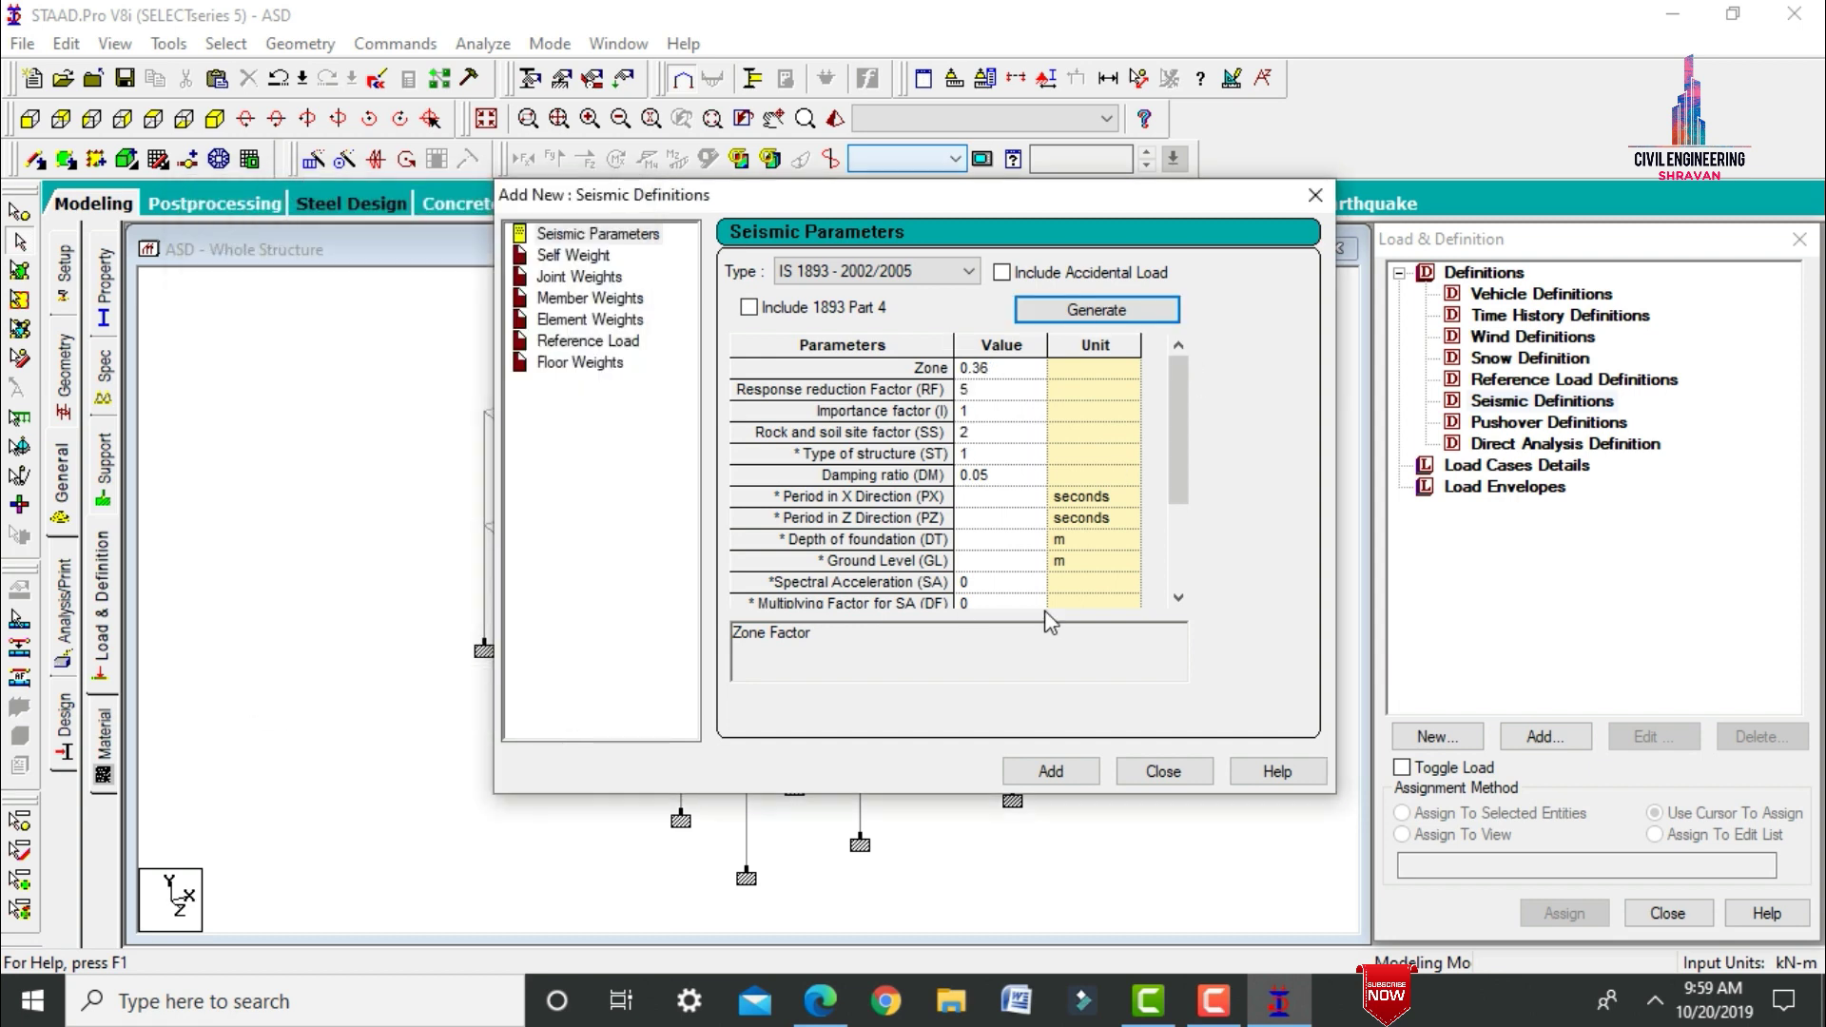
# Add the seismic definition with self weight factor 1 and choose a uniform member weight.
pyautogui.click(1047, 773)
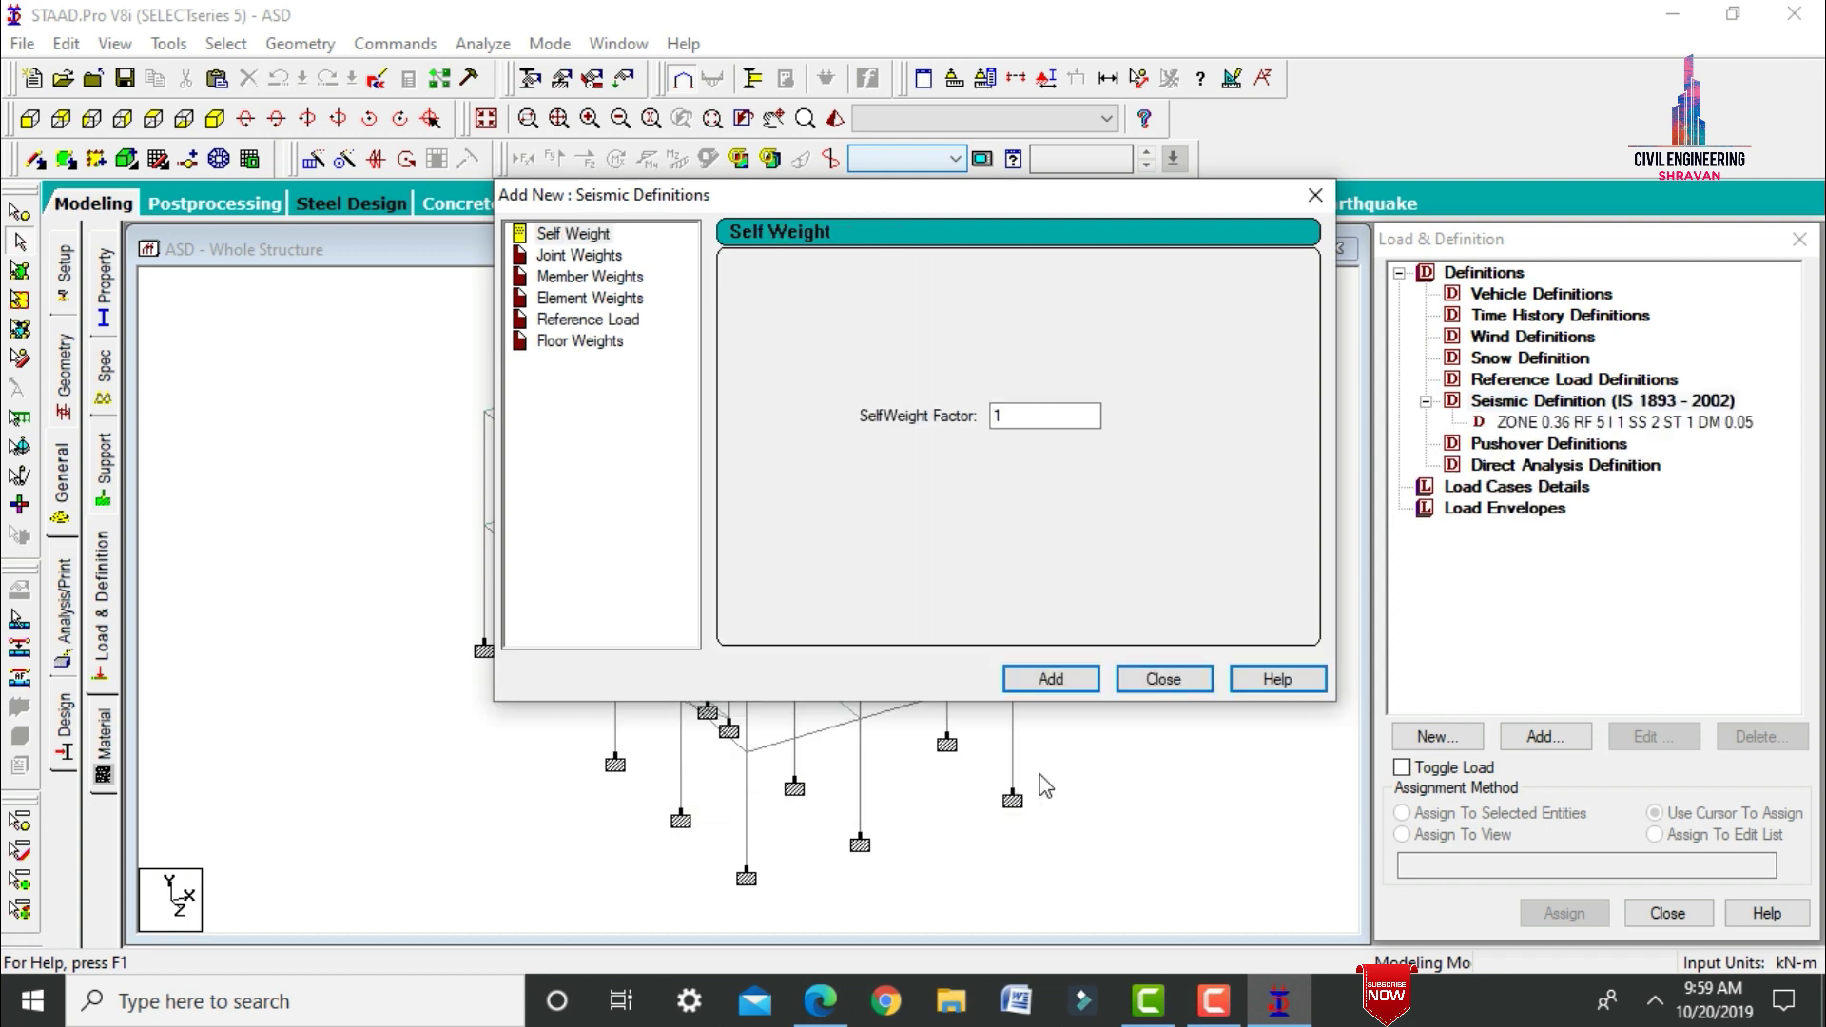
pyautogui.click(1050, 679)
pyautogui.click(599, 278)
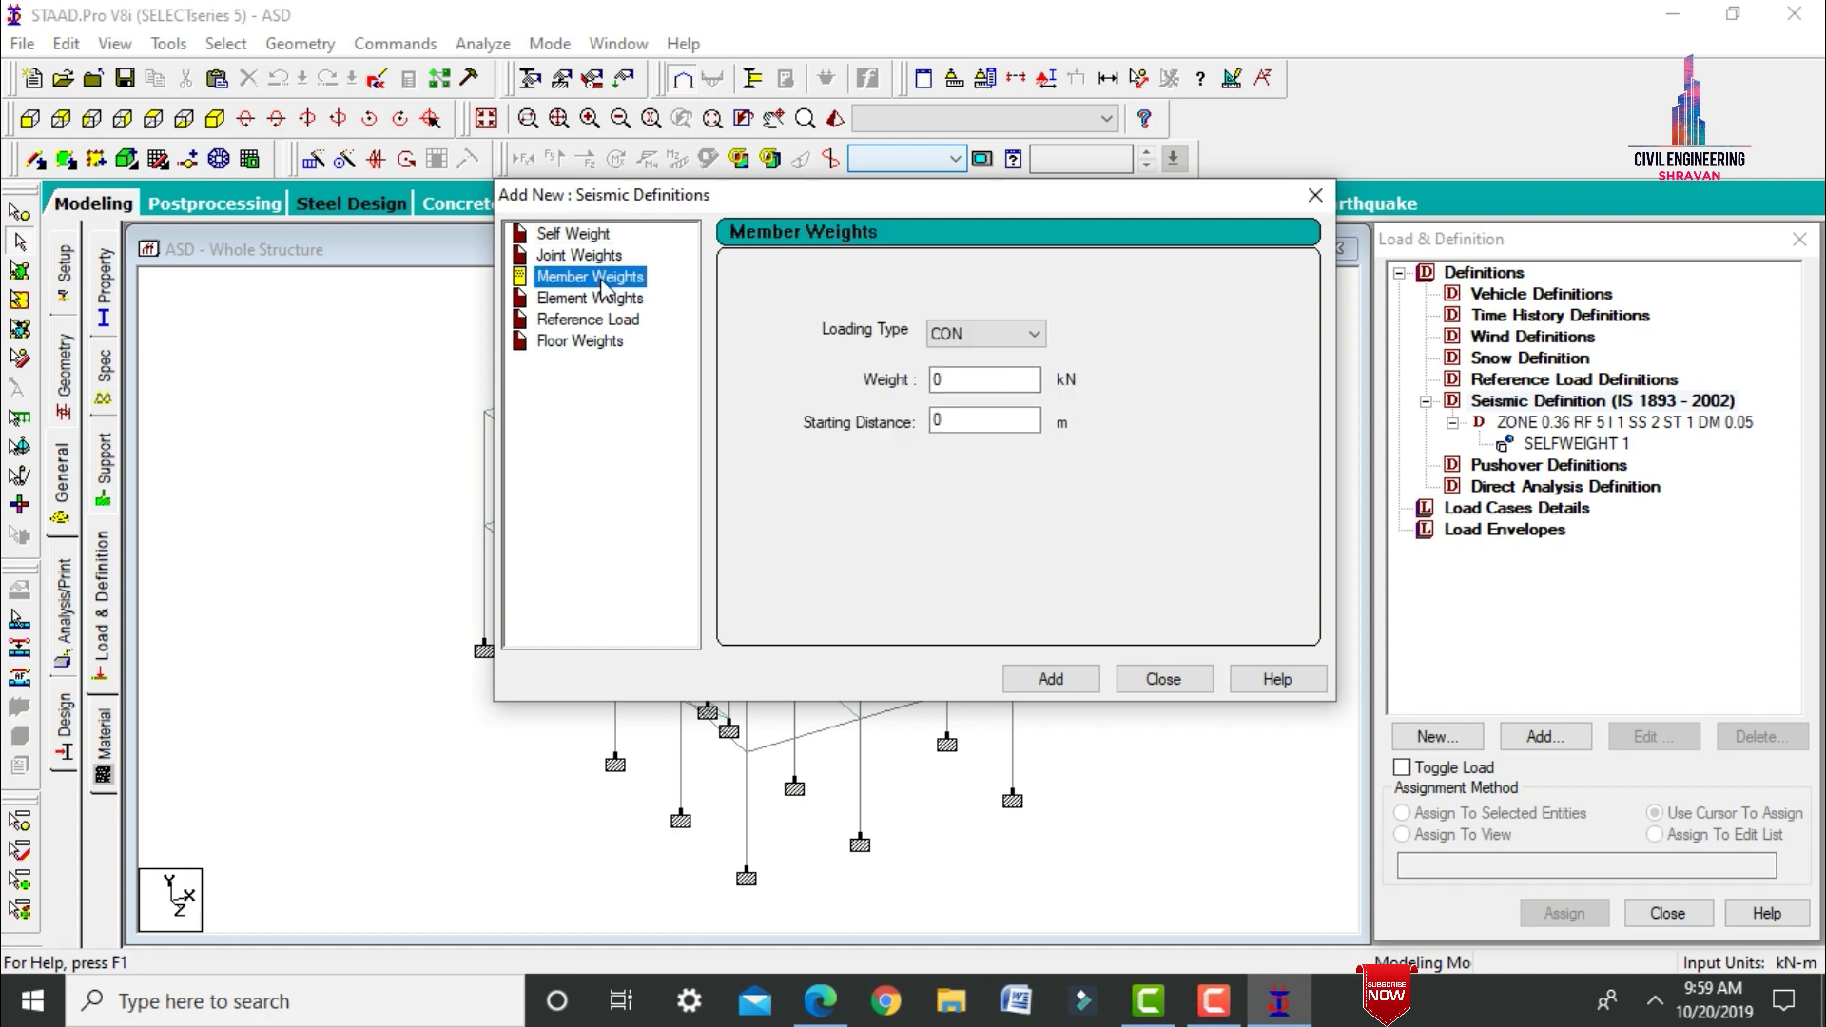
pyautogui.click(1034, 334)
pyautogui.click(1001, 376)
# Compute 0.23×25 = 1.725 in Calculator and add it as the UNI member weight.
pyautogui.click(471, 1013)
pyautogui.write('calc')
pyautogui.press('Return')
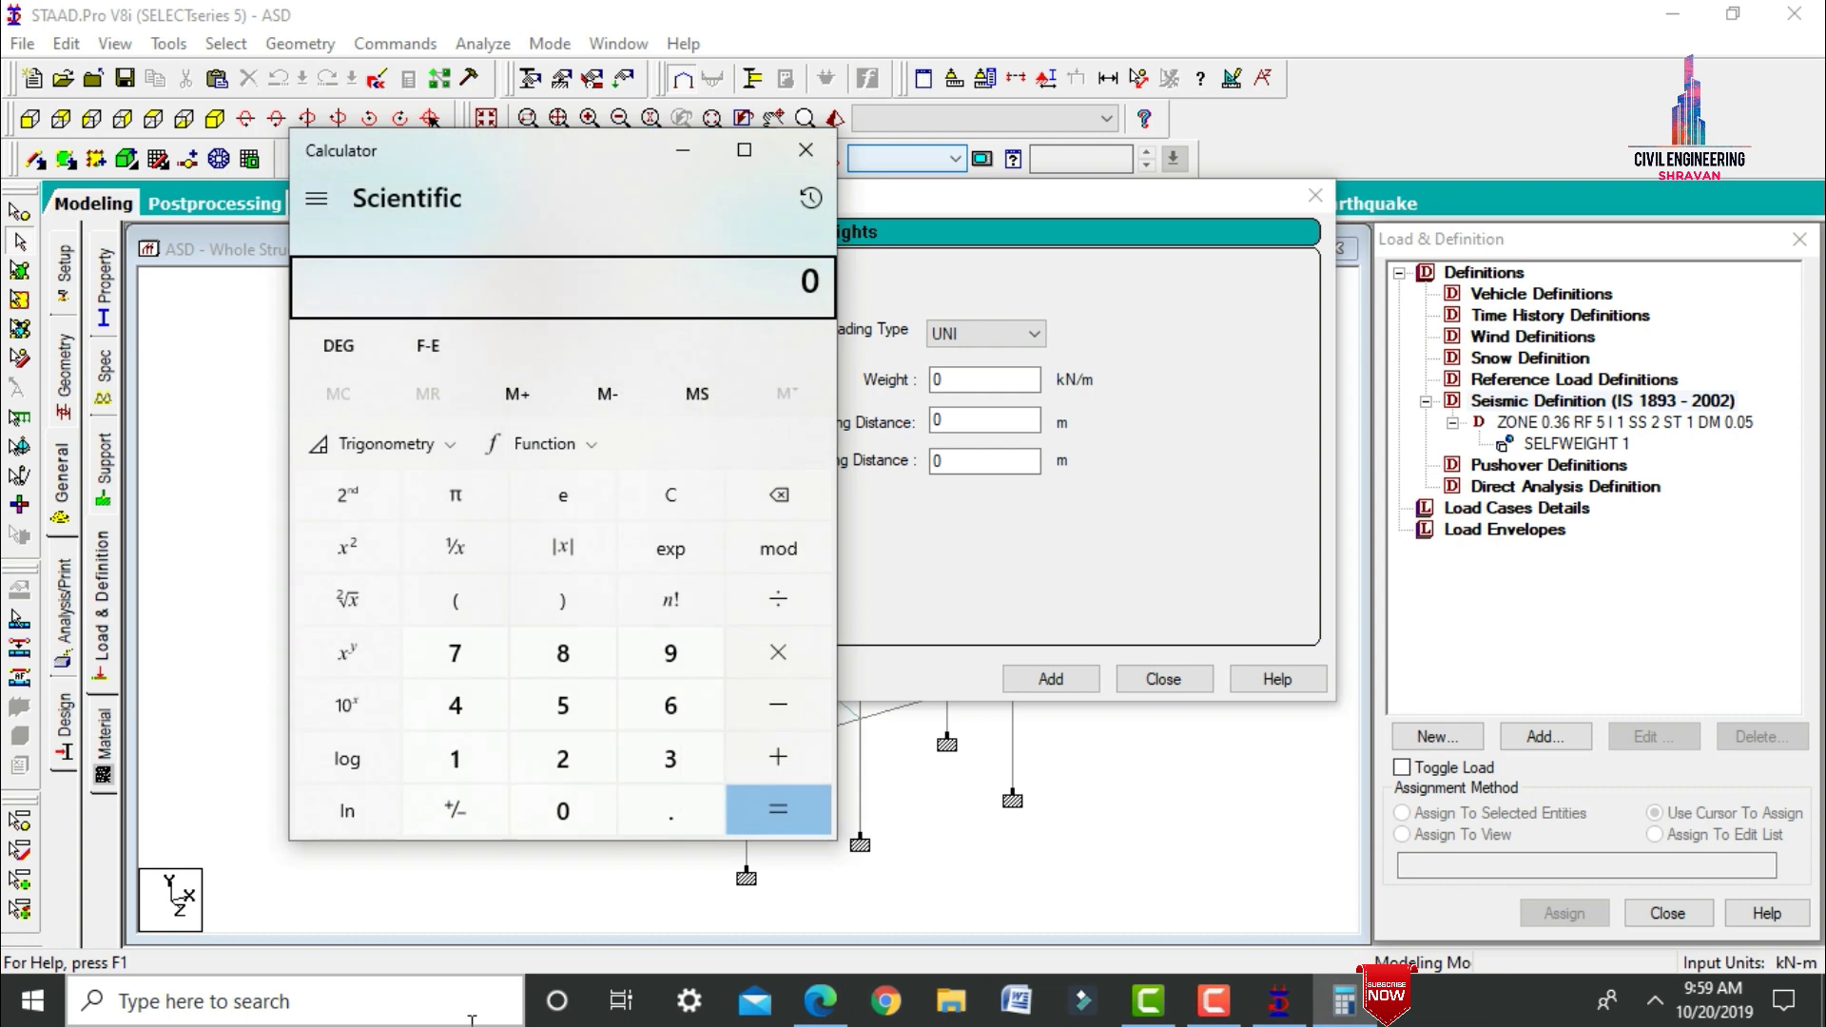
pyautogui.write('.3')
pyautogui.press('Delete')
pyautogui.write('.23')
pyautogui.write('*25')
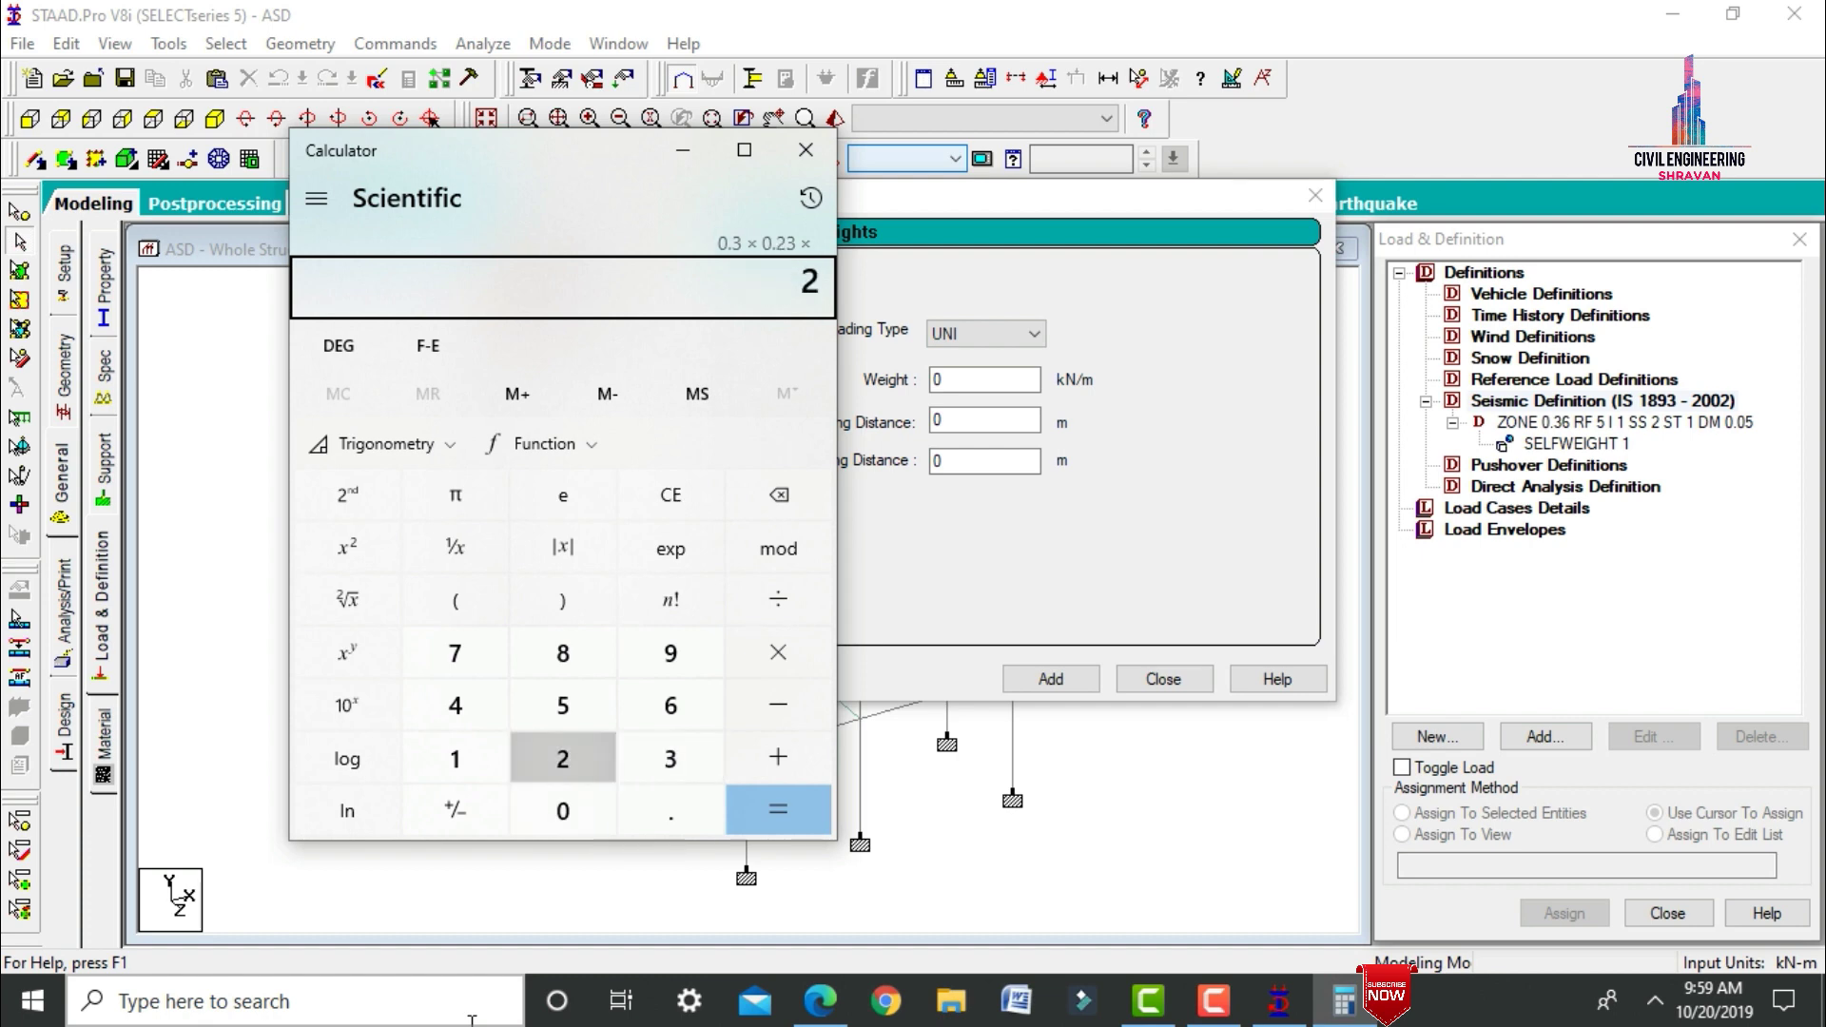
pyautogui.press('Return')
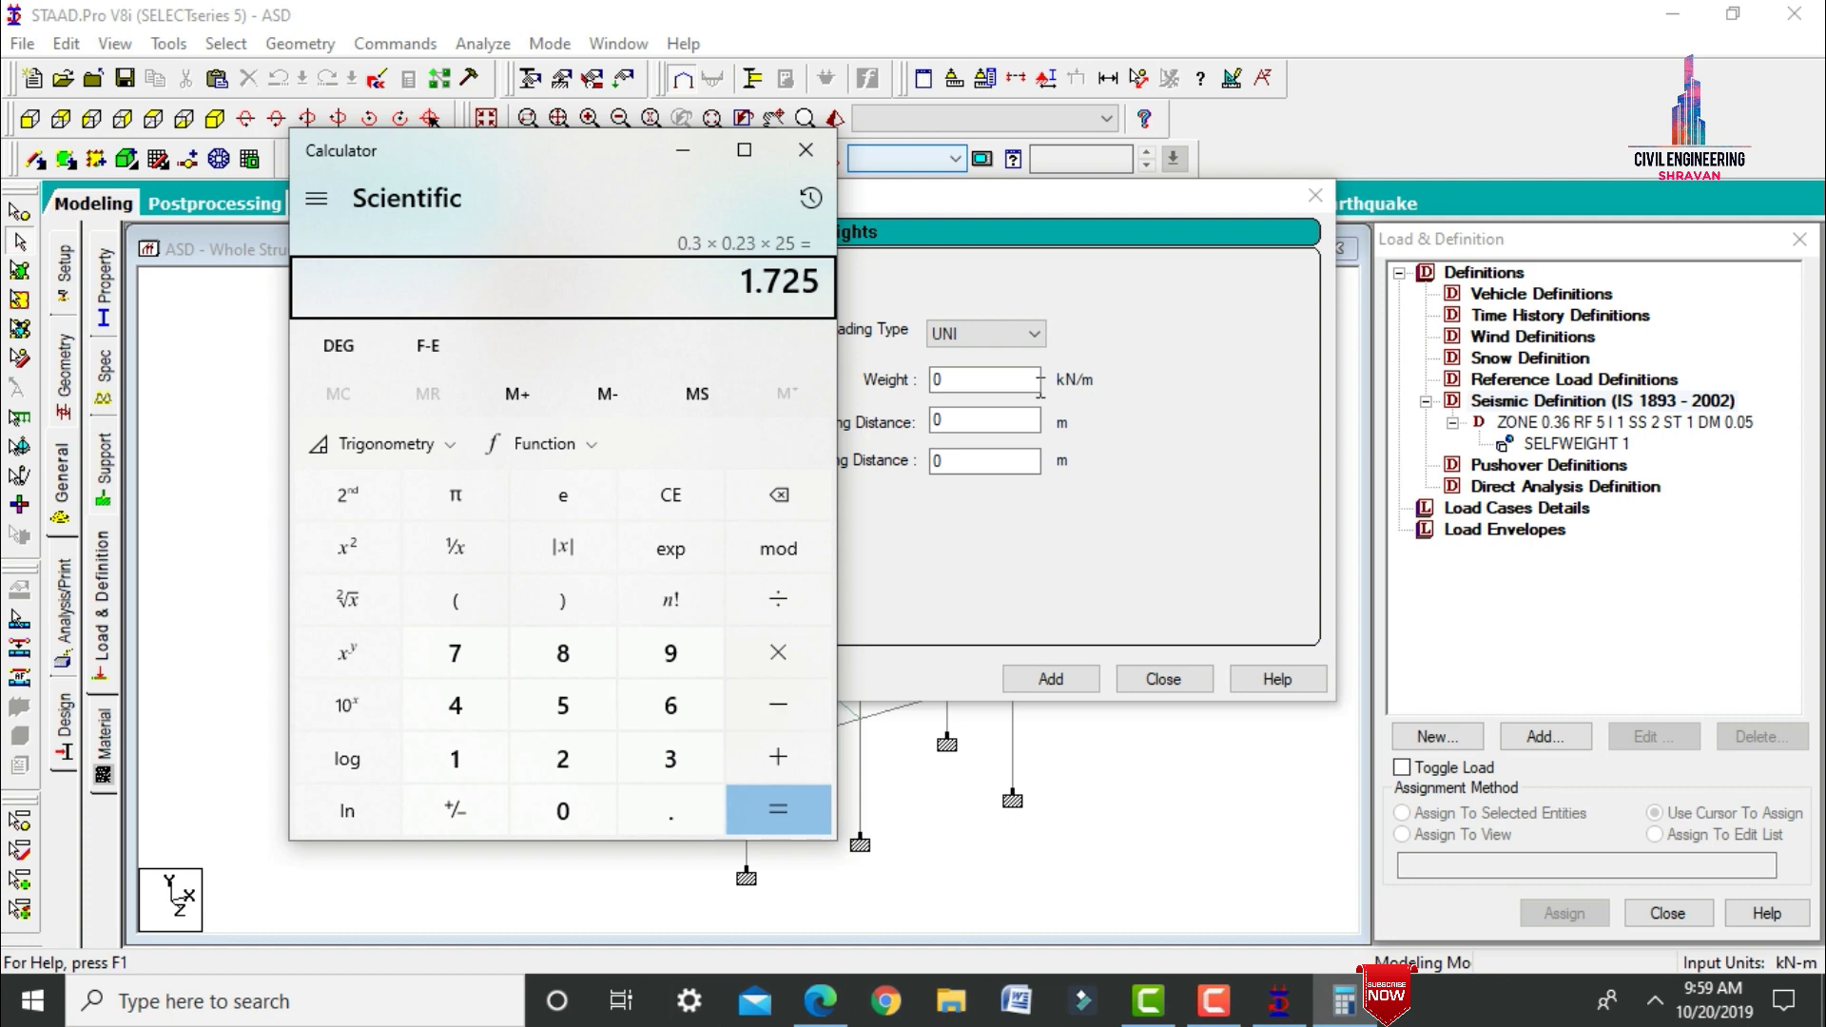
pyautogui.click(951, 379)
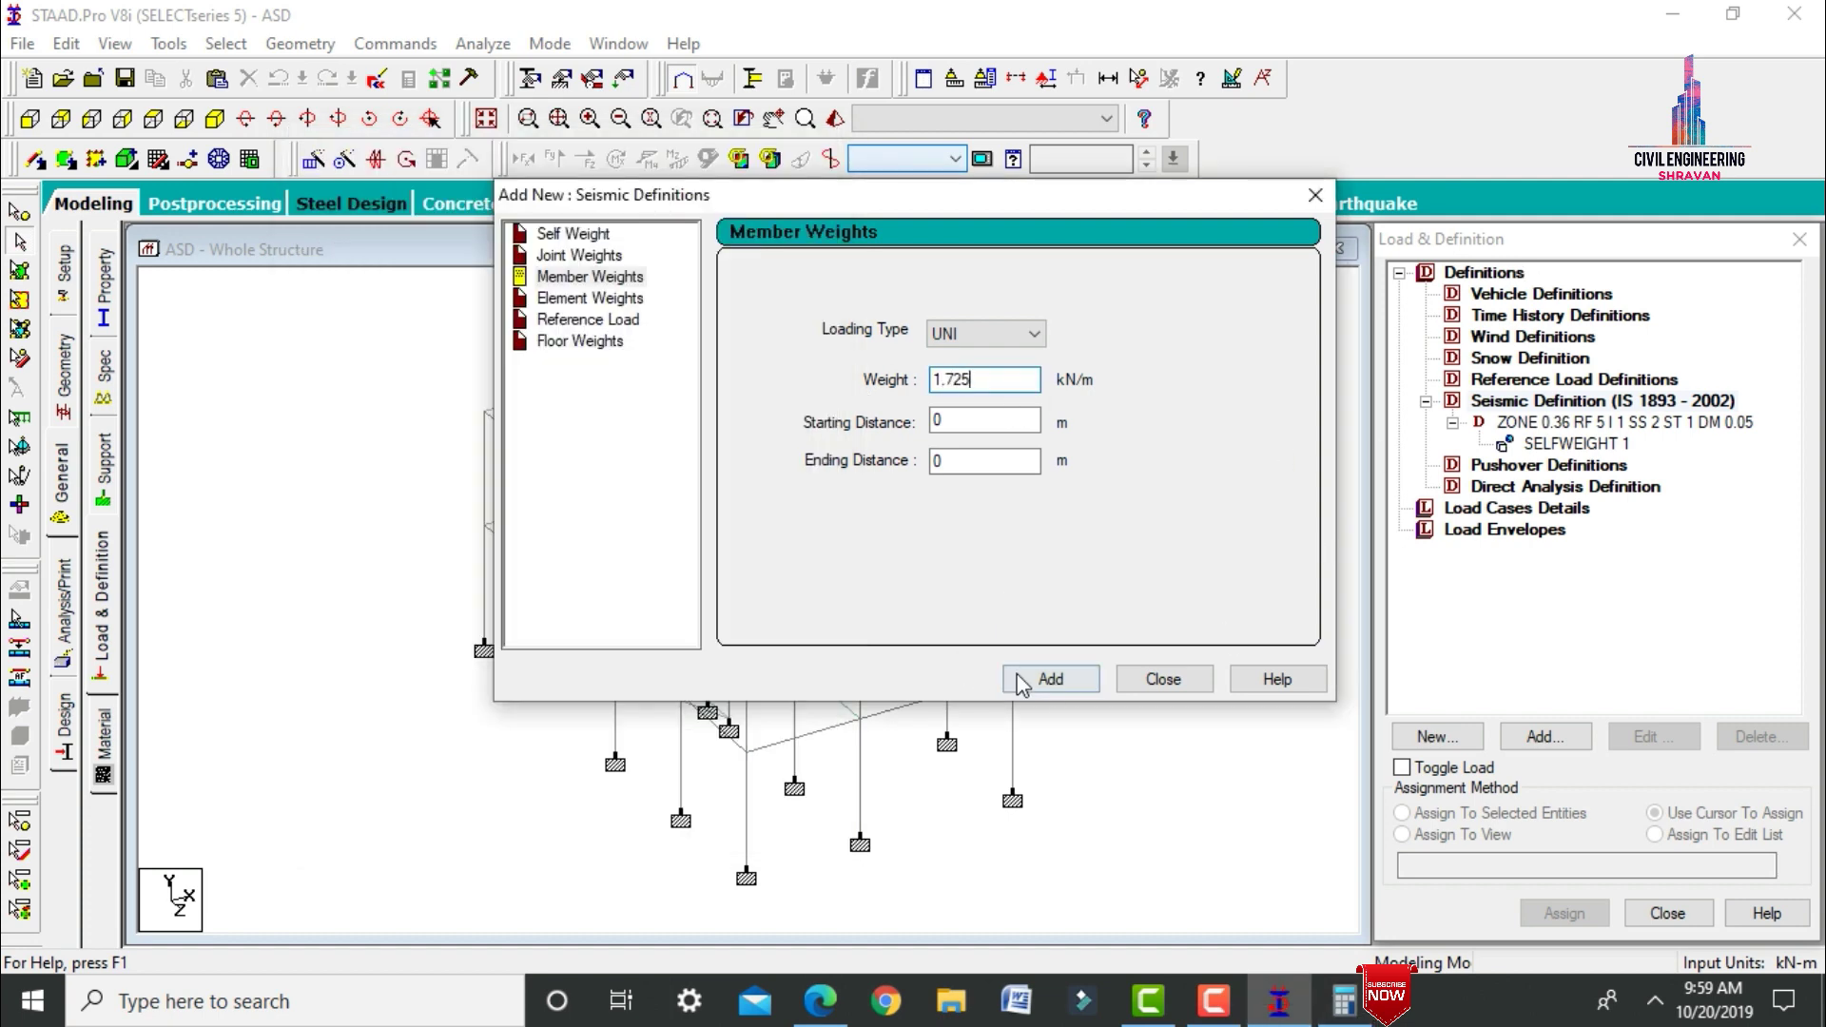
pyautogui.click(1052, 681)
# Assign the UNI 1.725 member weight to all beams parallel to X and Z.
pyautogui.click(1163, 679)
pyautogui.click(1541, 486)
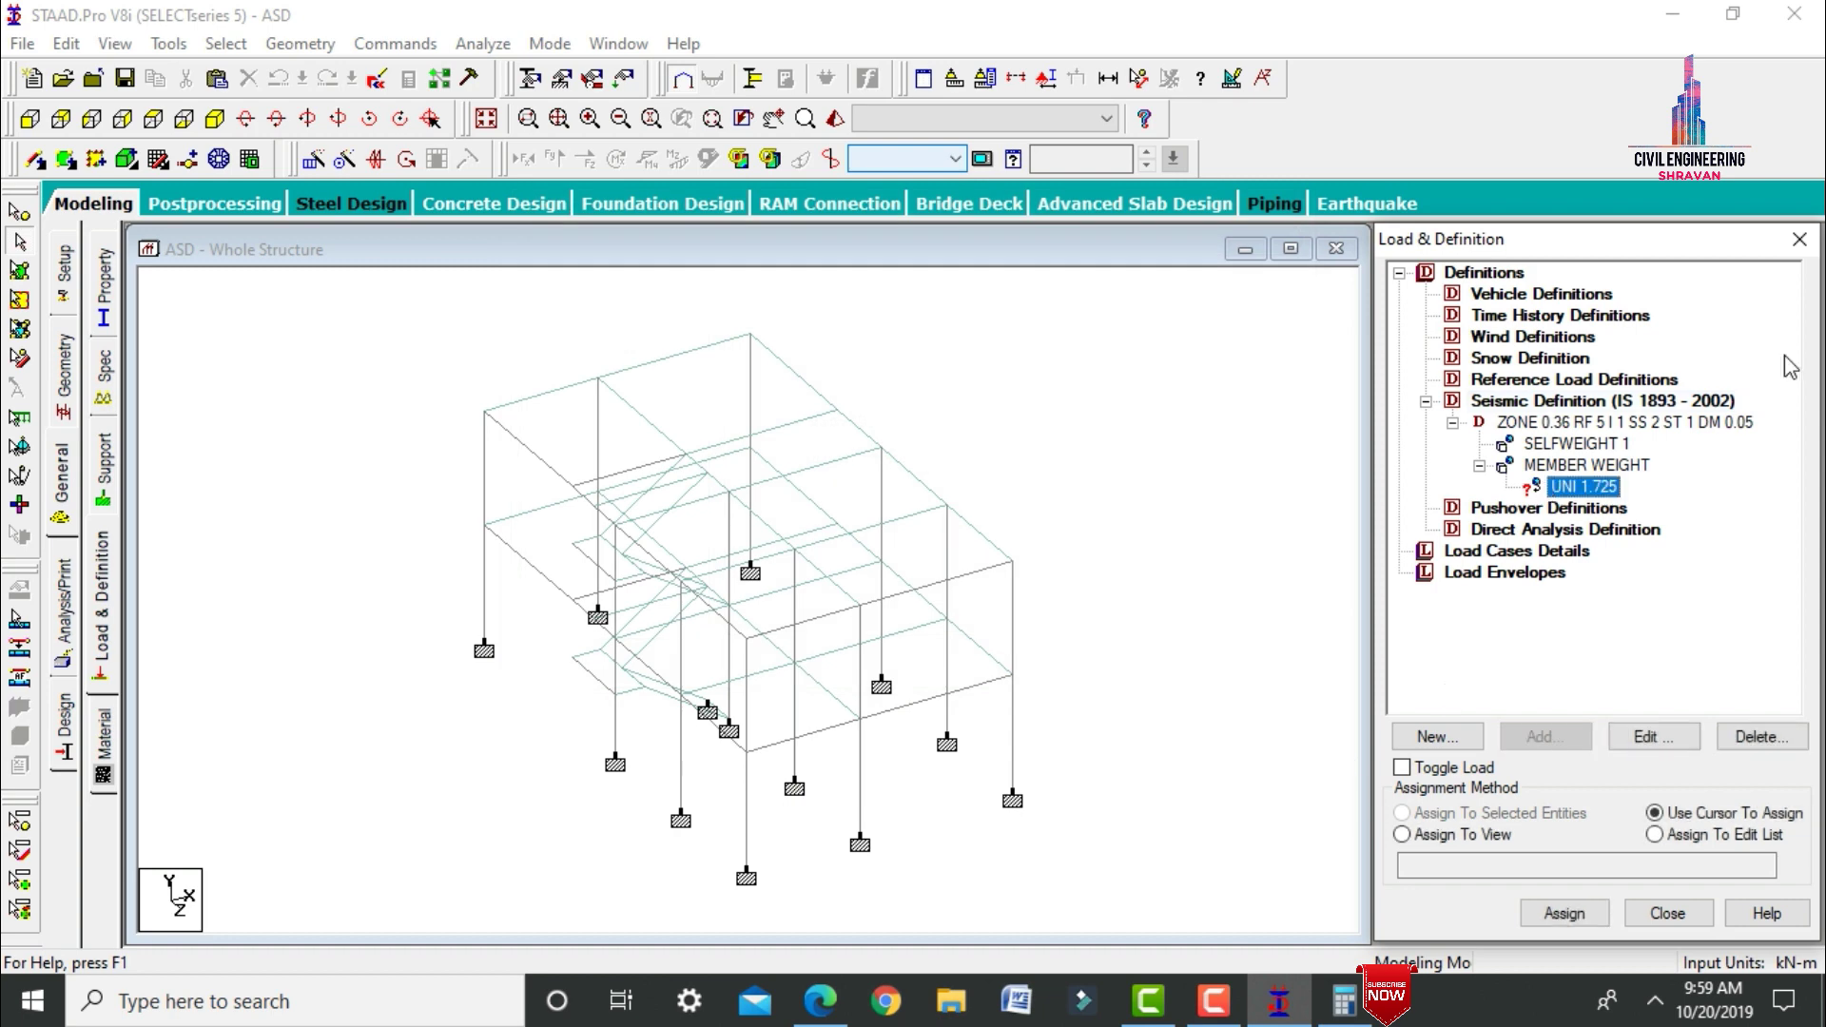
pyautogui.click(226, 43)
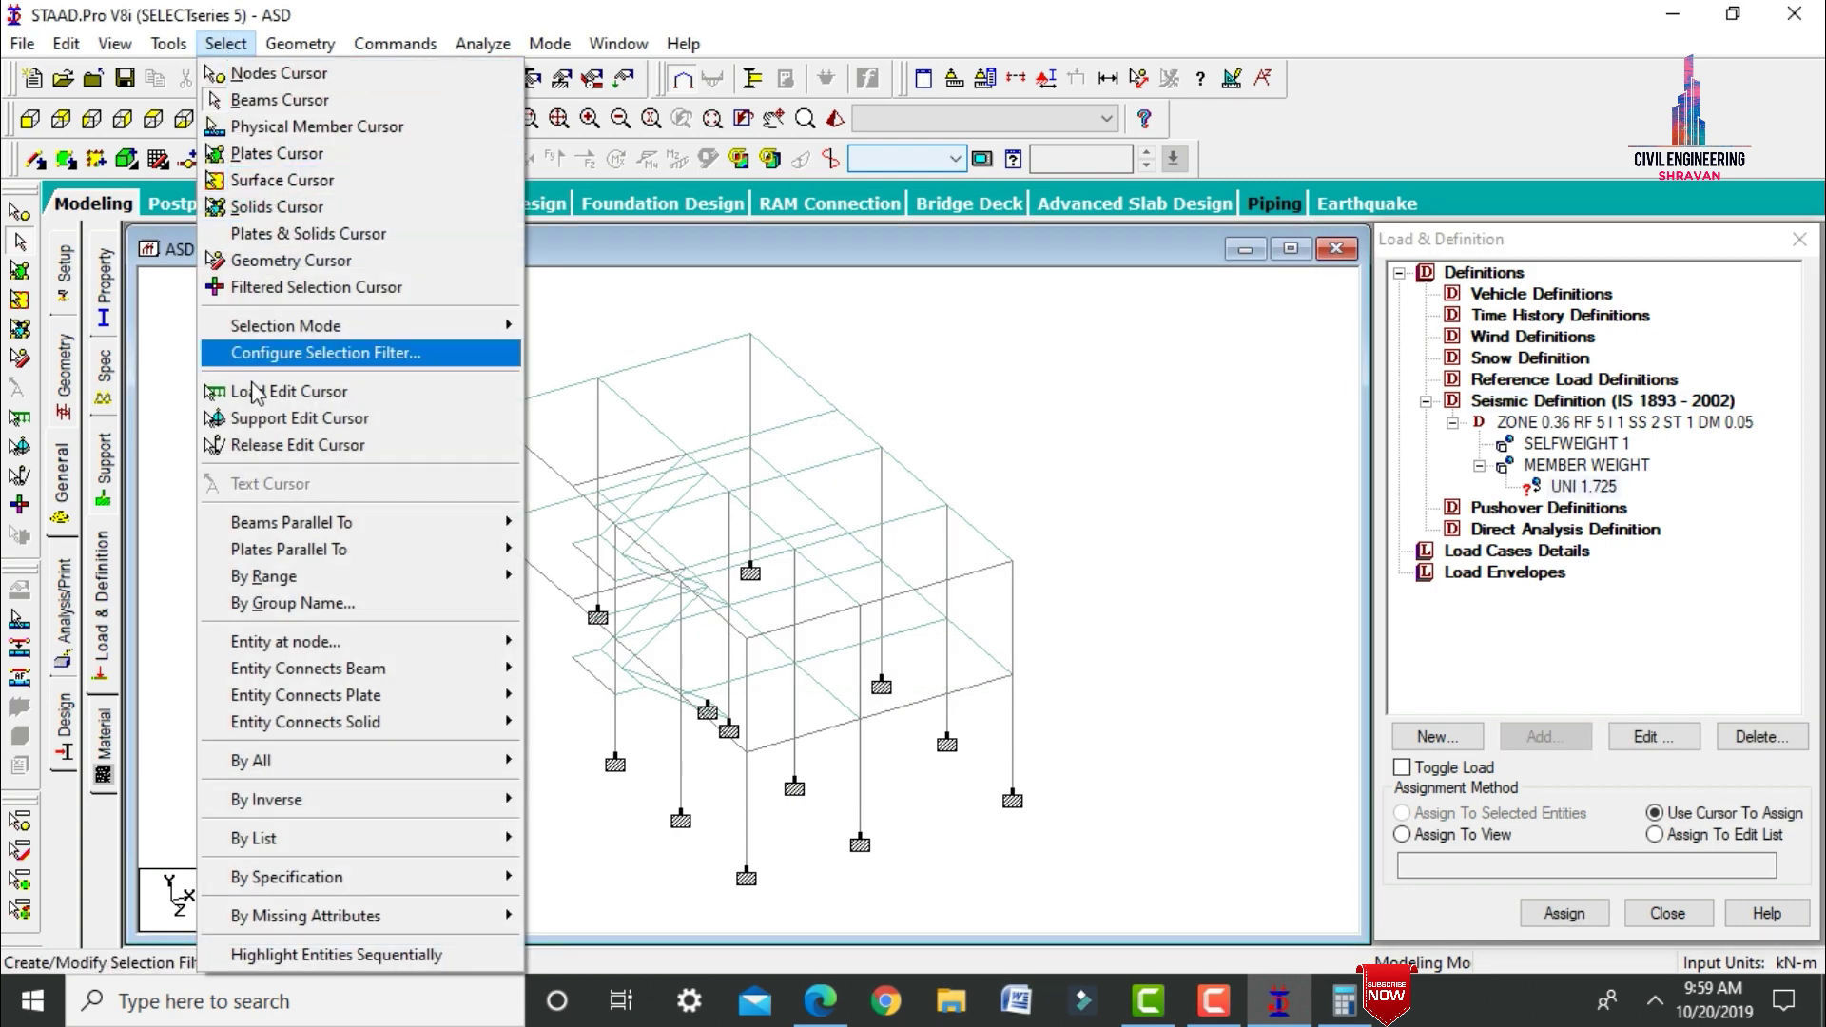
pyautogui.moveTo(426, 551)
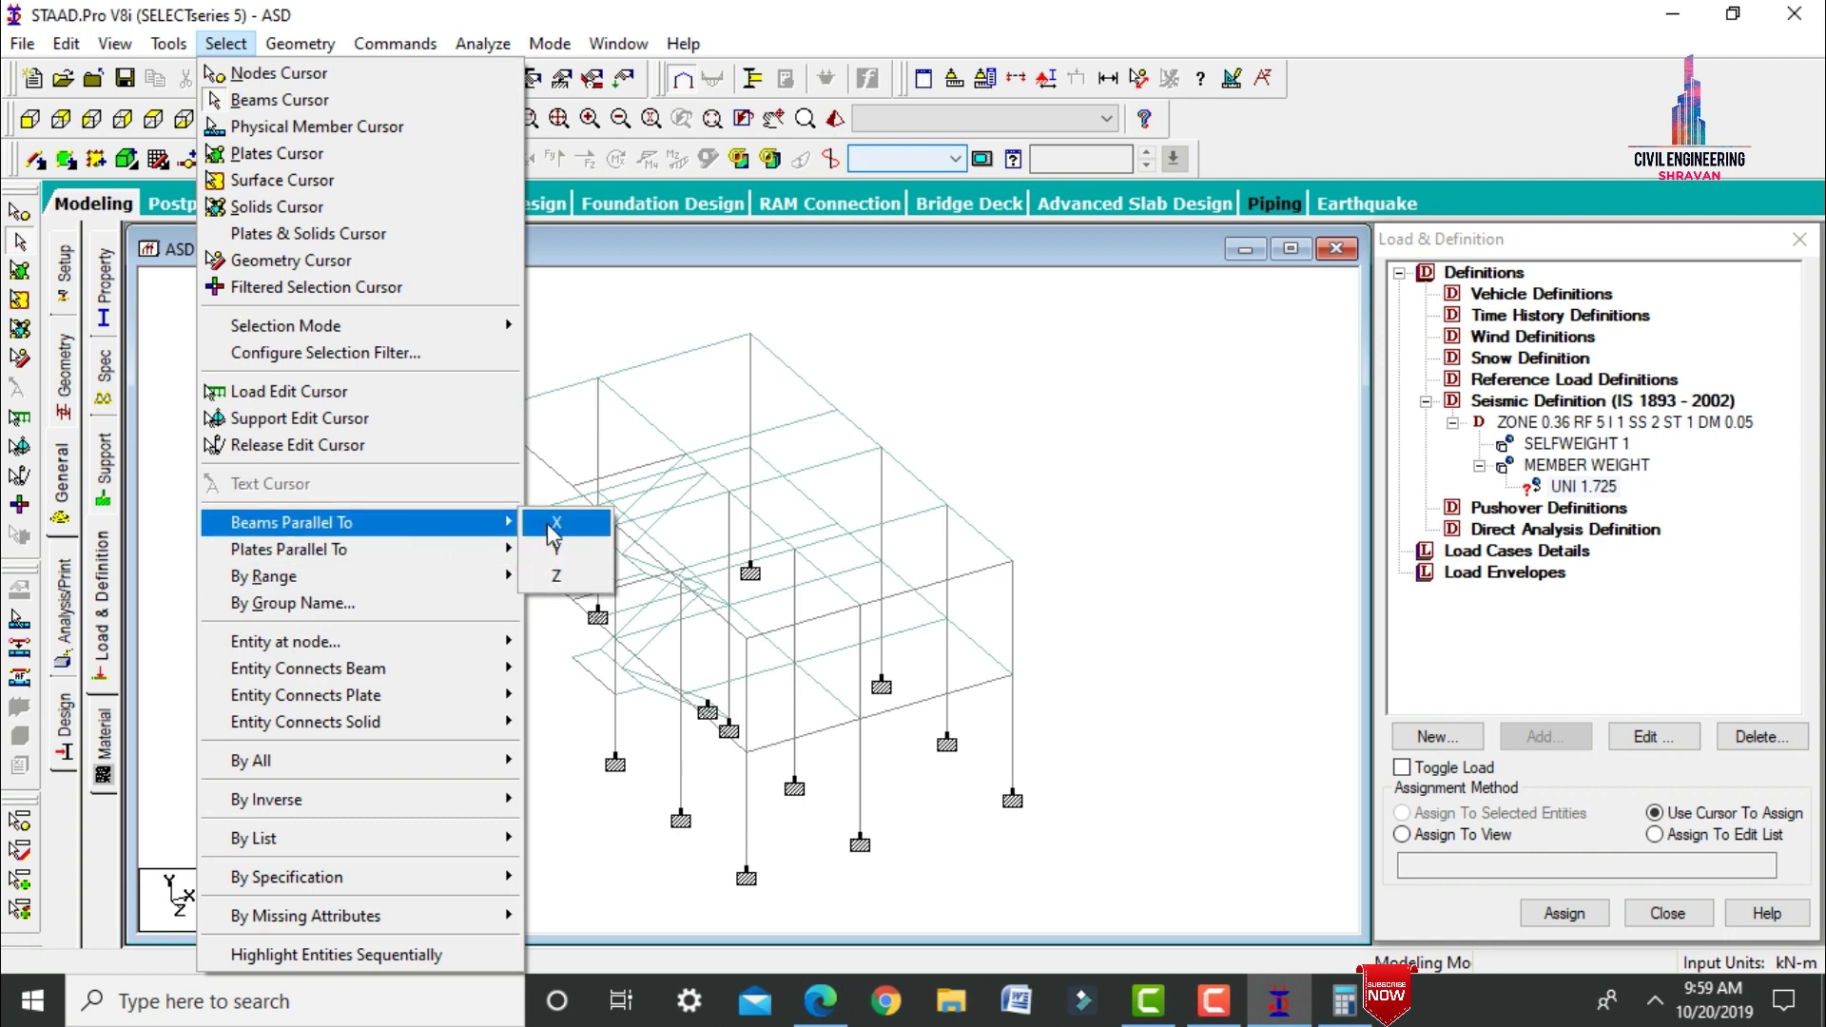
pyautogui.click(553, 523)
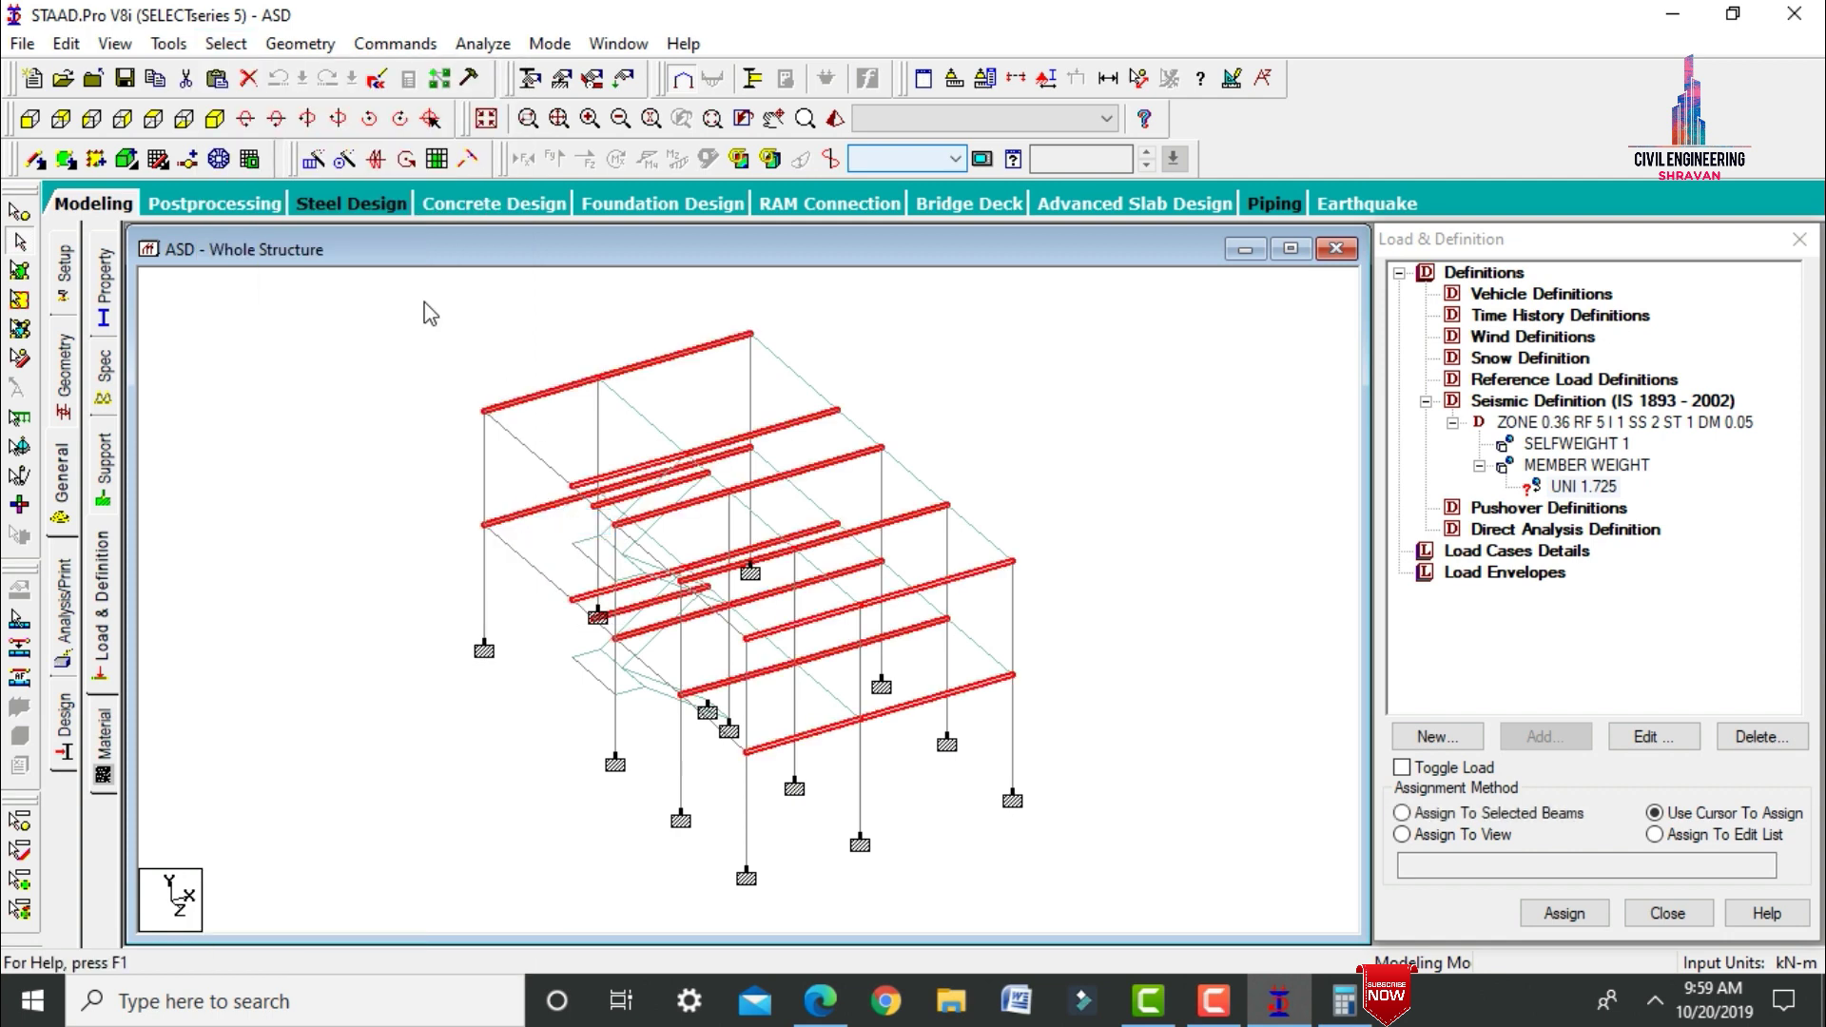
pyautogui.click(226, 43)
pyautogui.moveTo(329, 524)
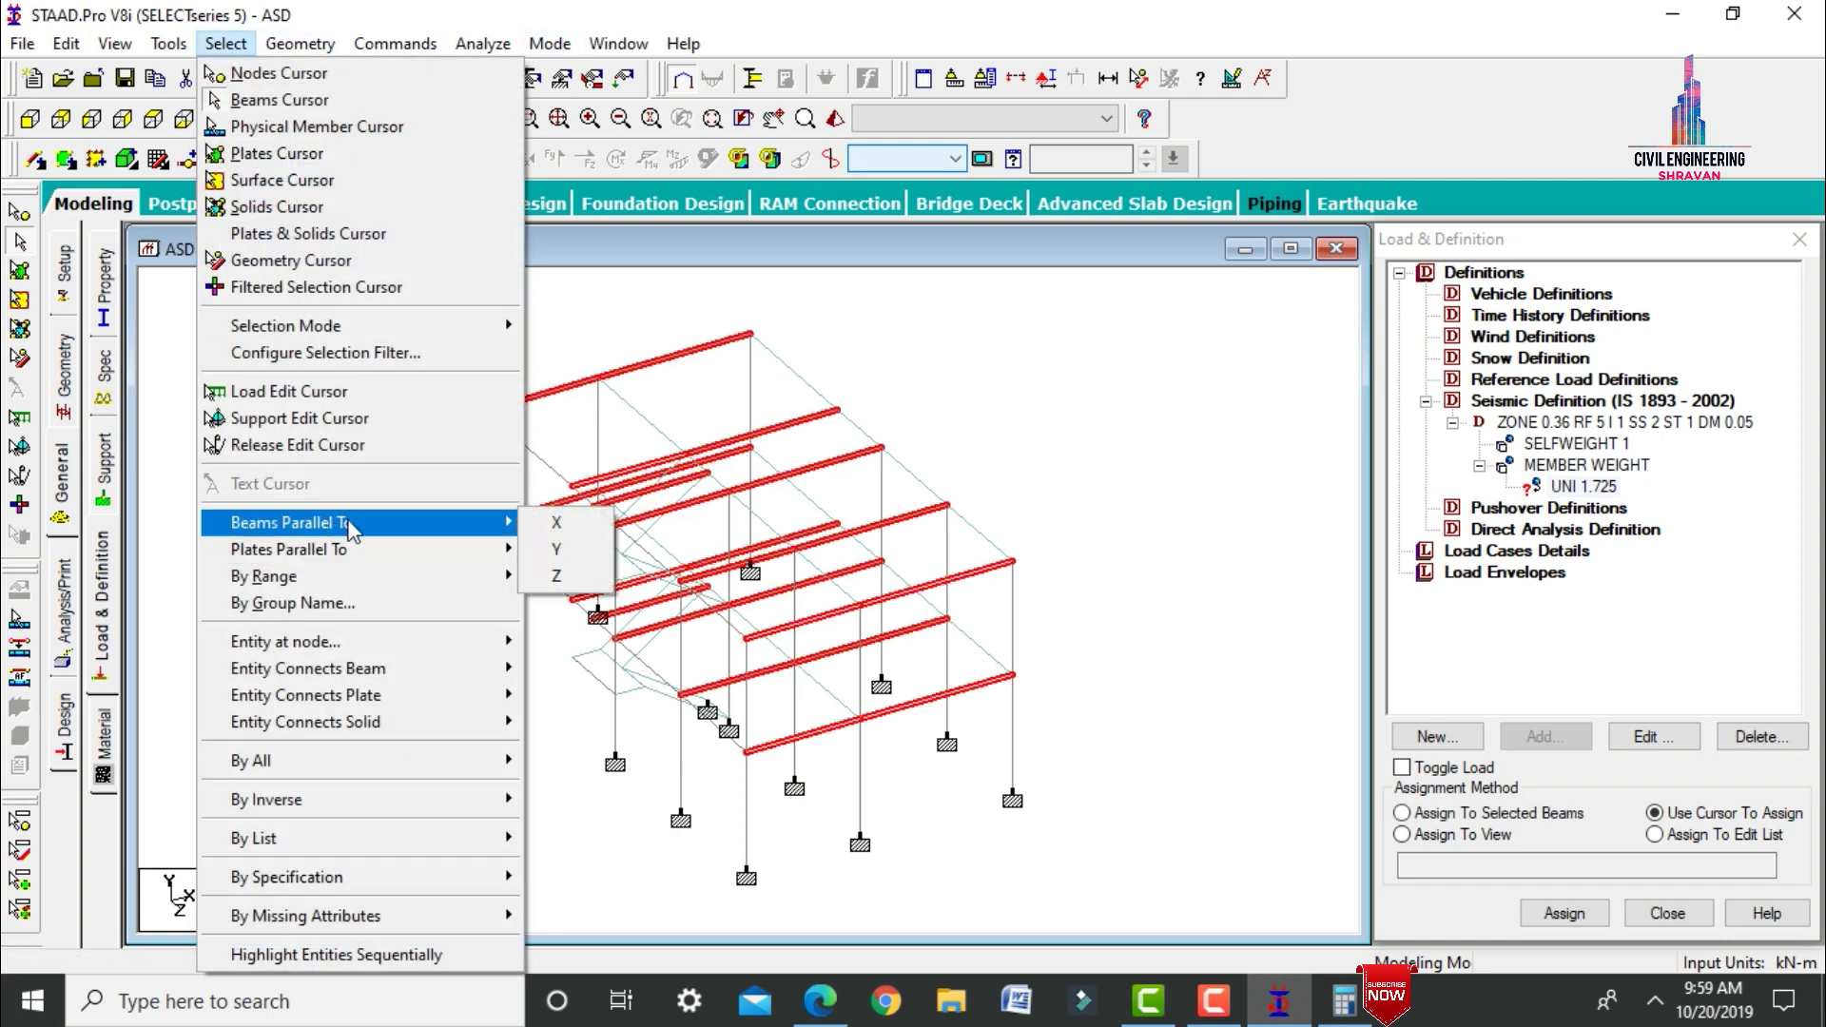
pyautogui.click(553, 582)
pyautogui.click(1401, 813)
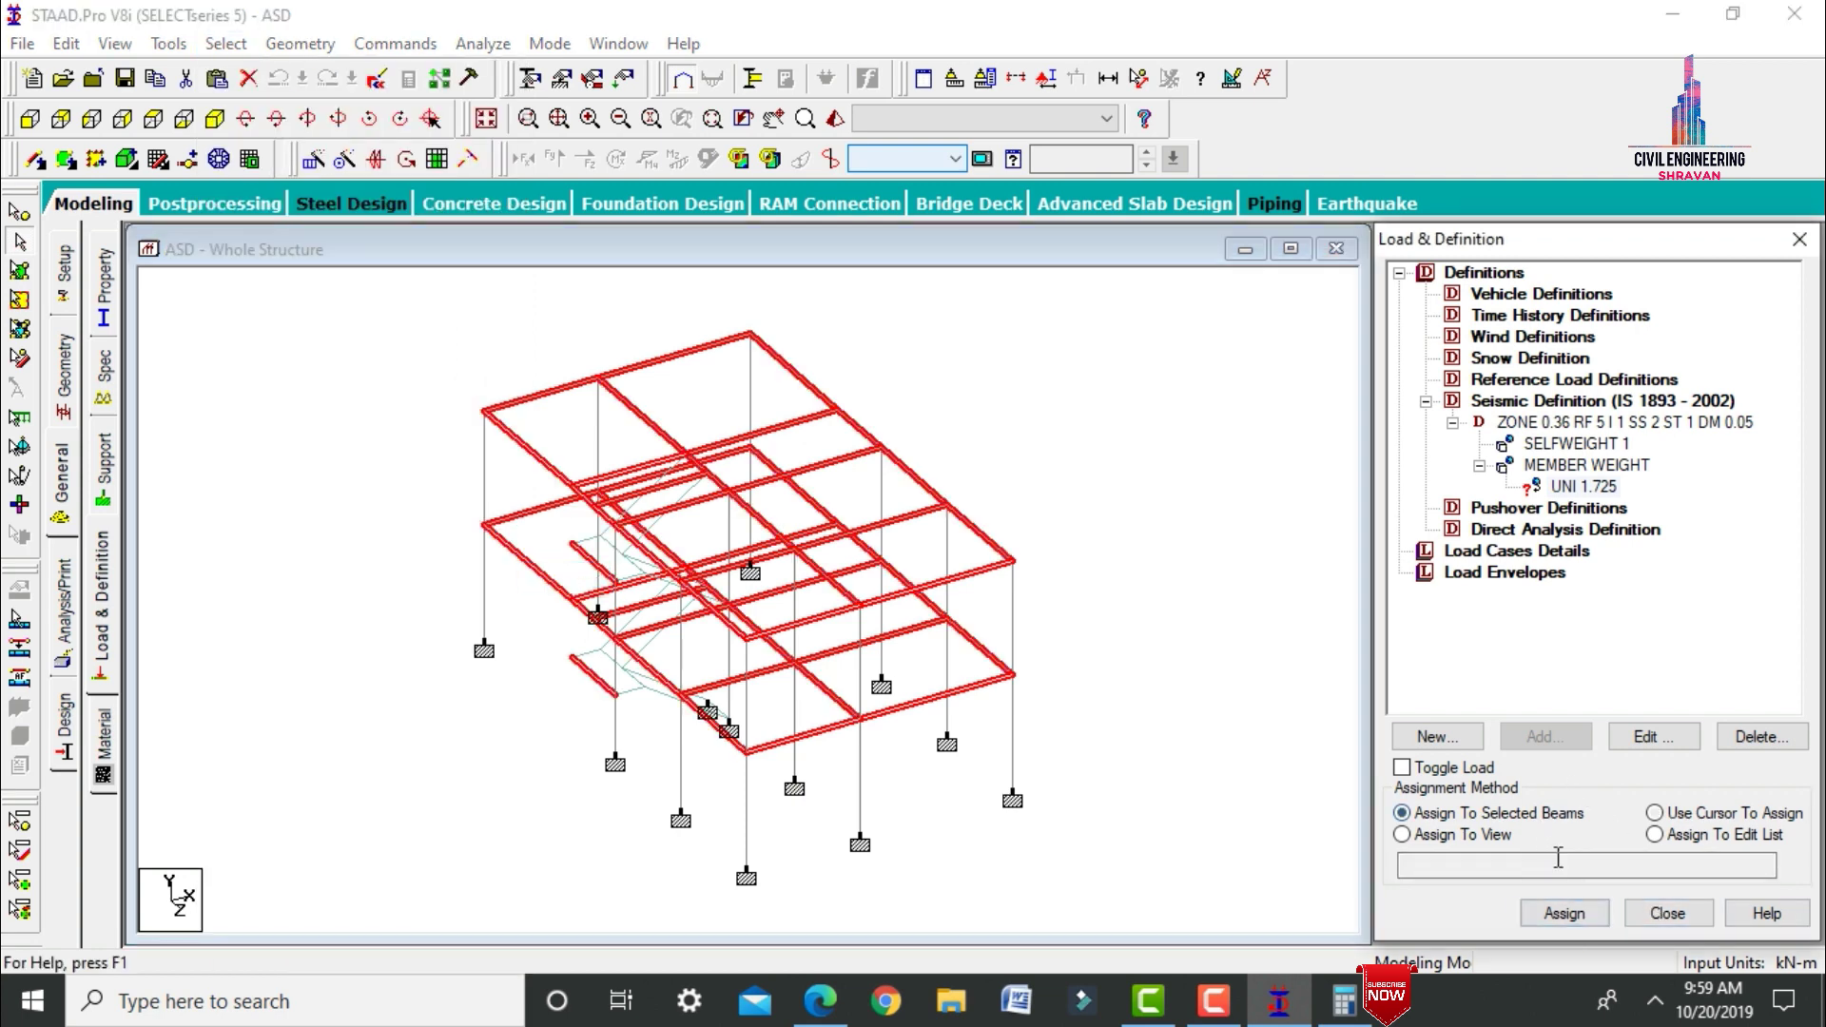
pyautogui.click(1566, 915)
pyautogui.click(1516, 653)
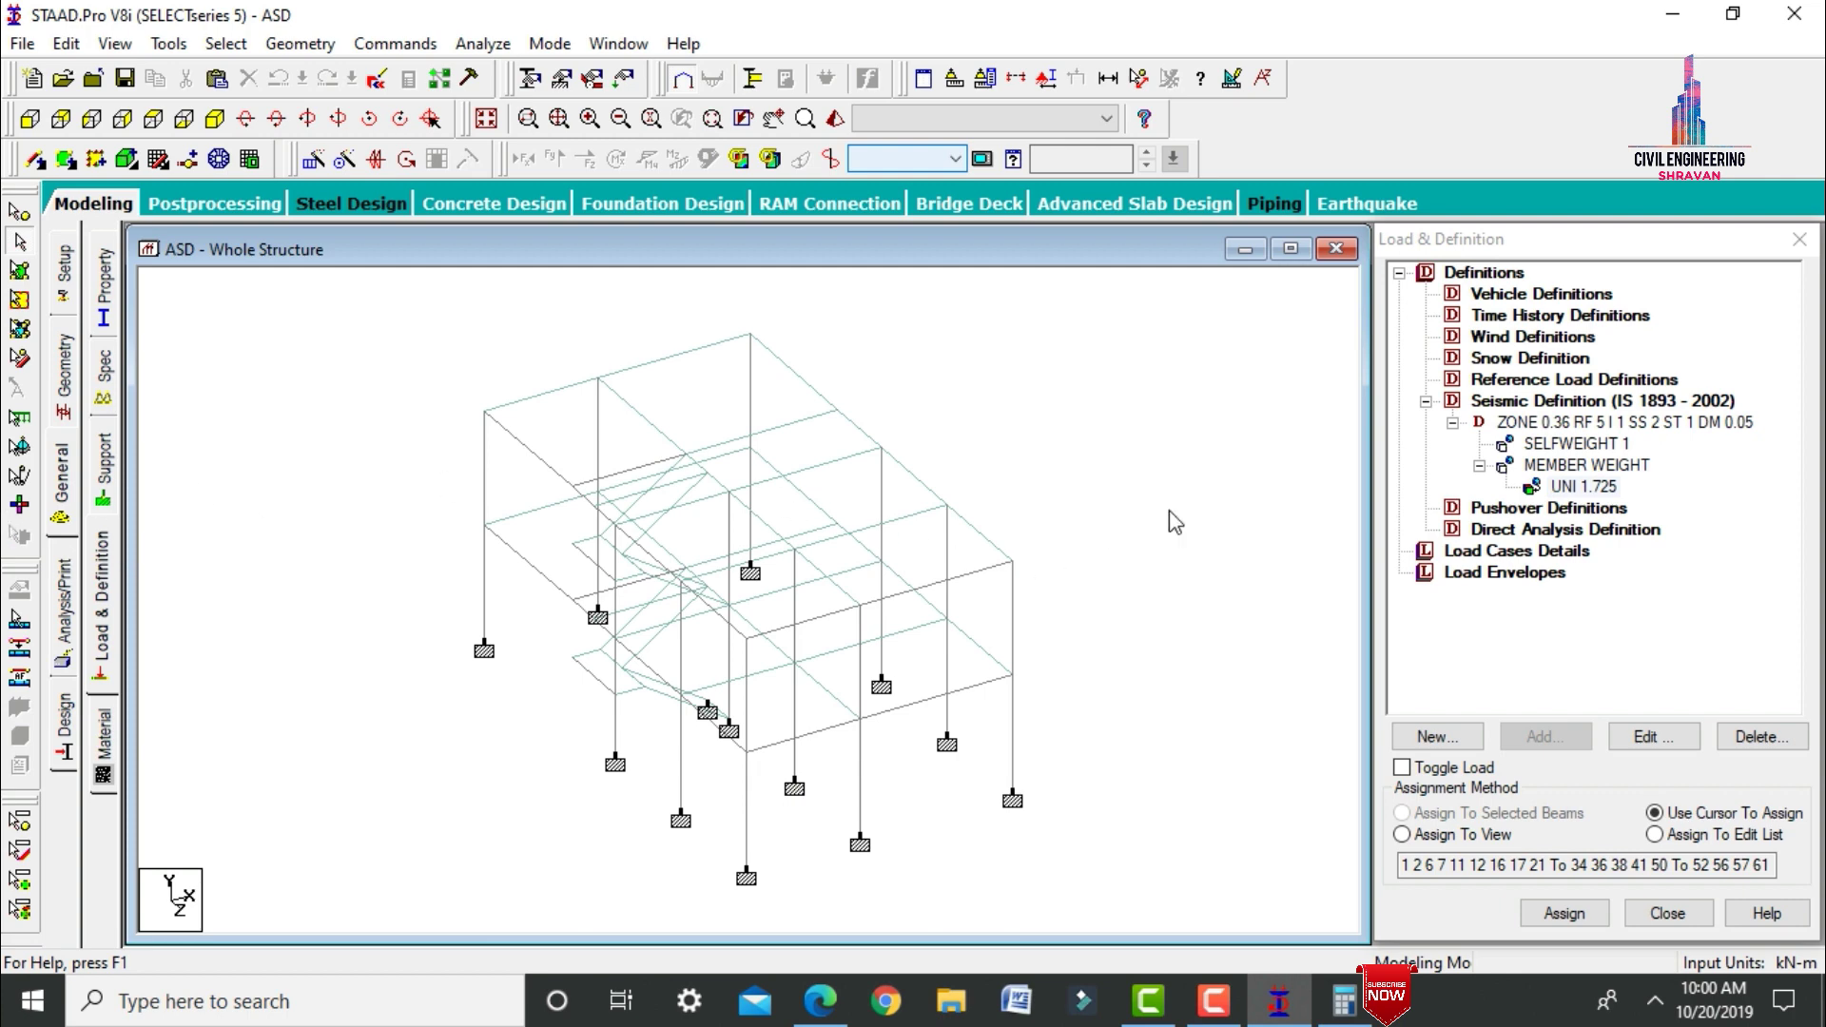
pyautogui.click(1480, 551)
# Create seismic load cases EQ X and EQ Z.
pyautogui.click(1531, 738)
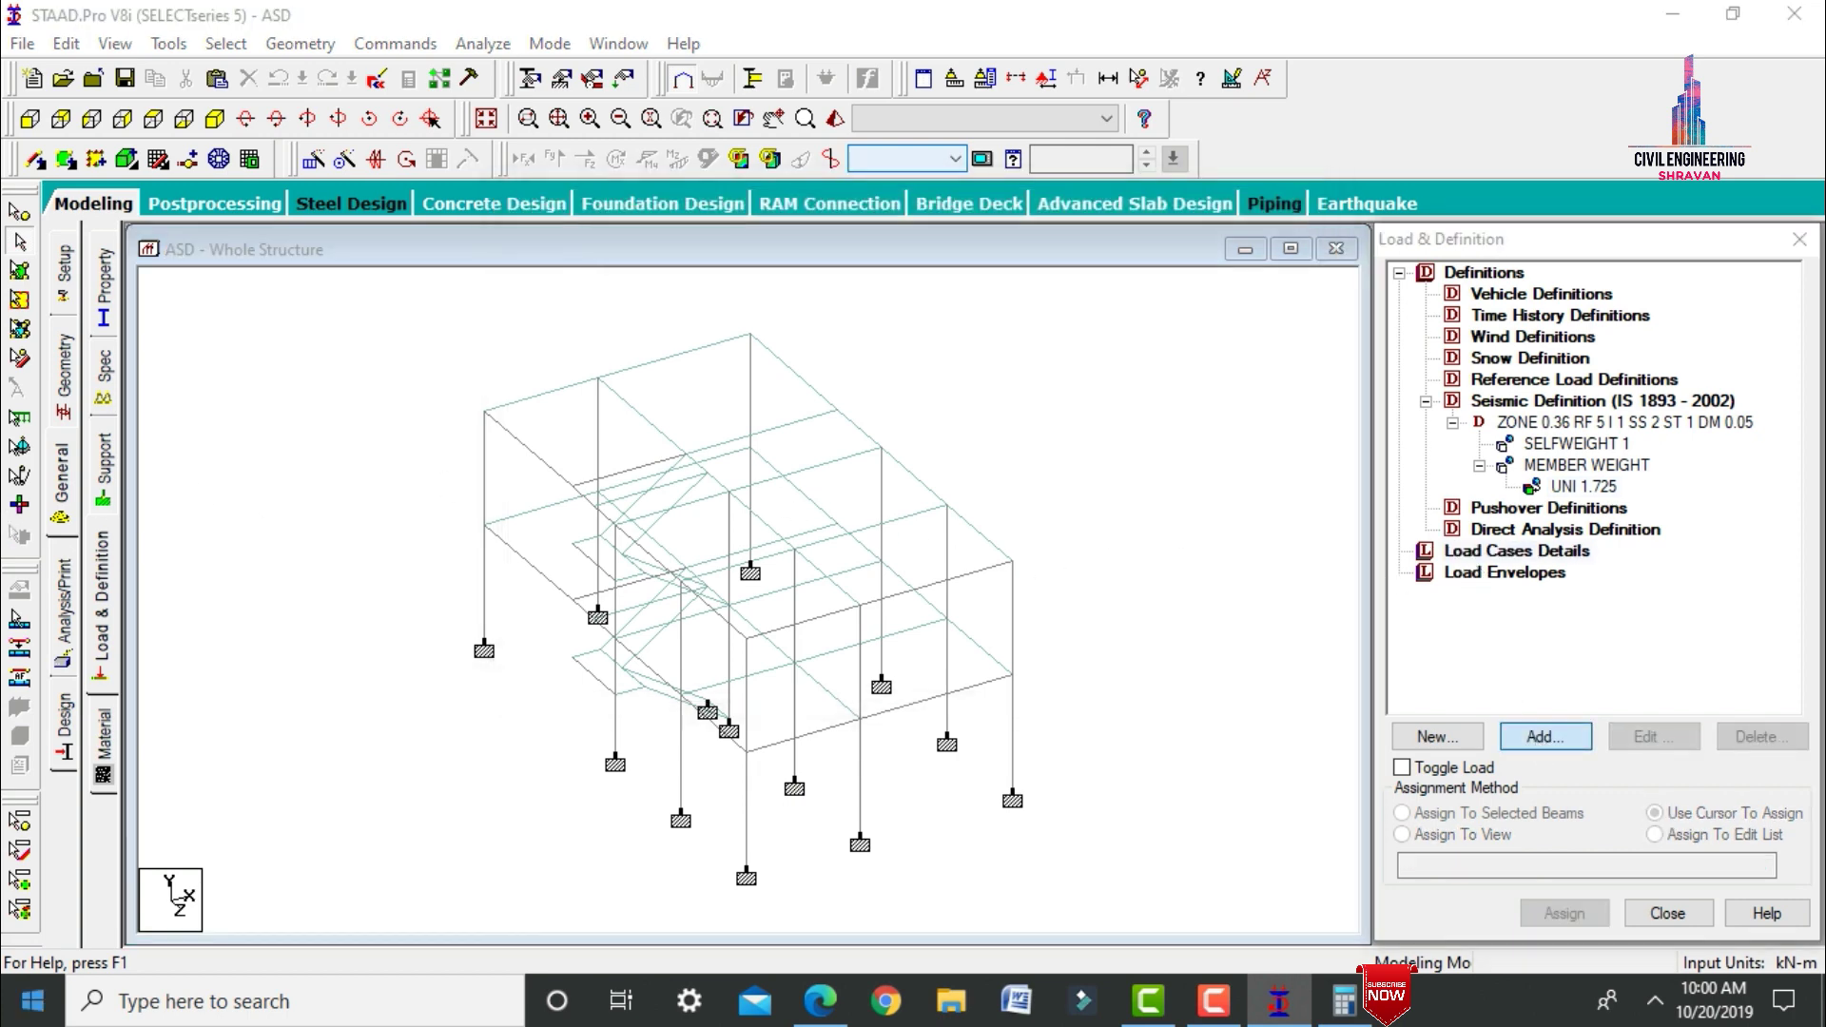
pyautogui.click(951, 346)
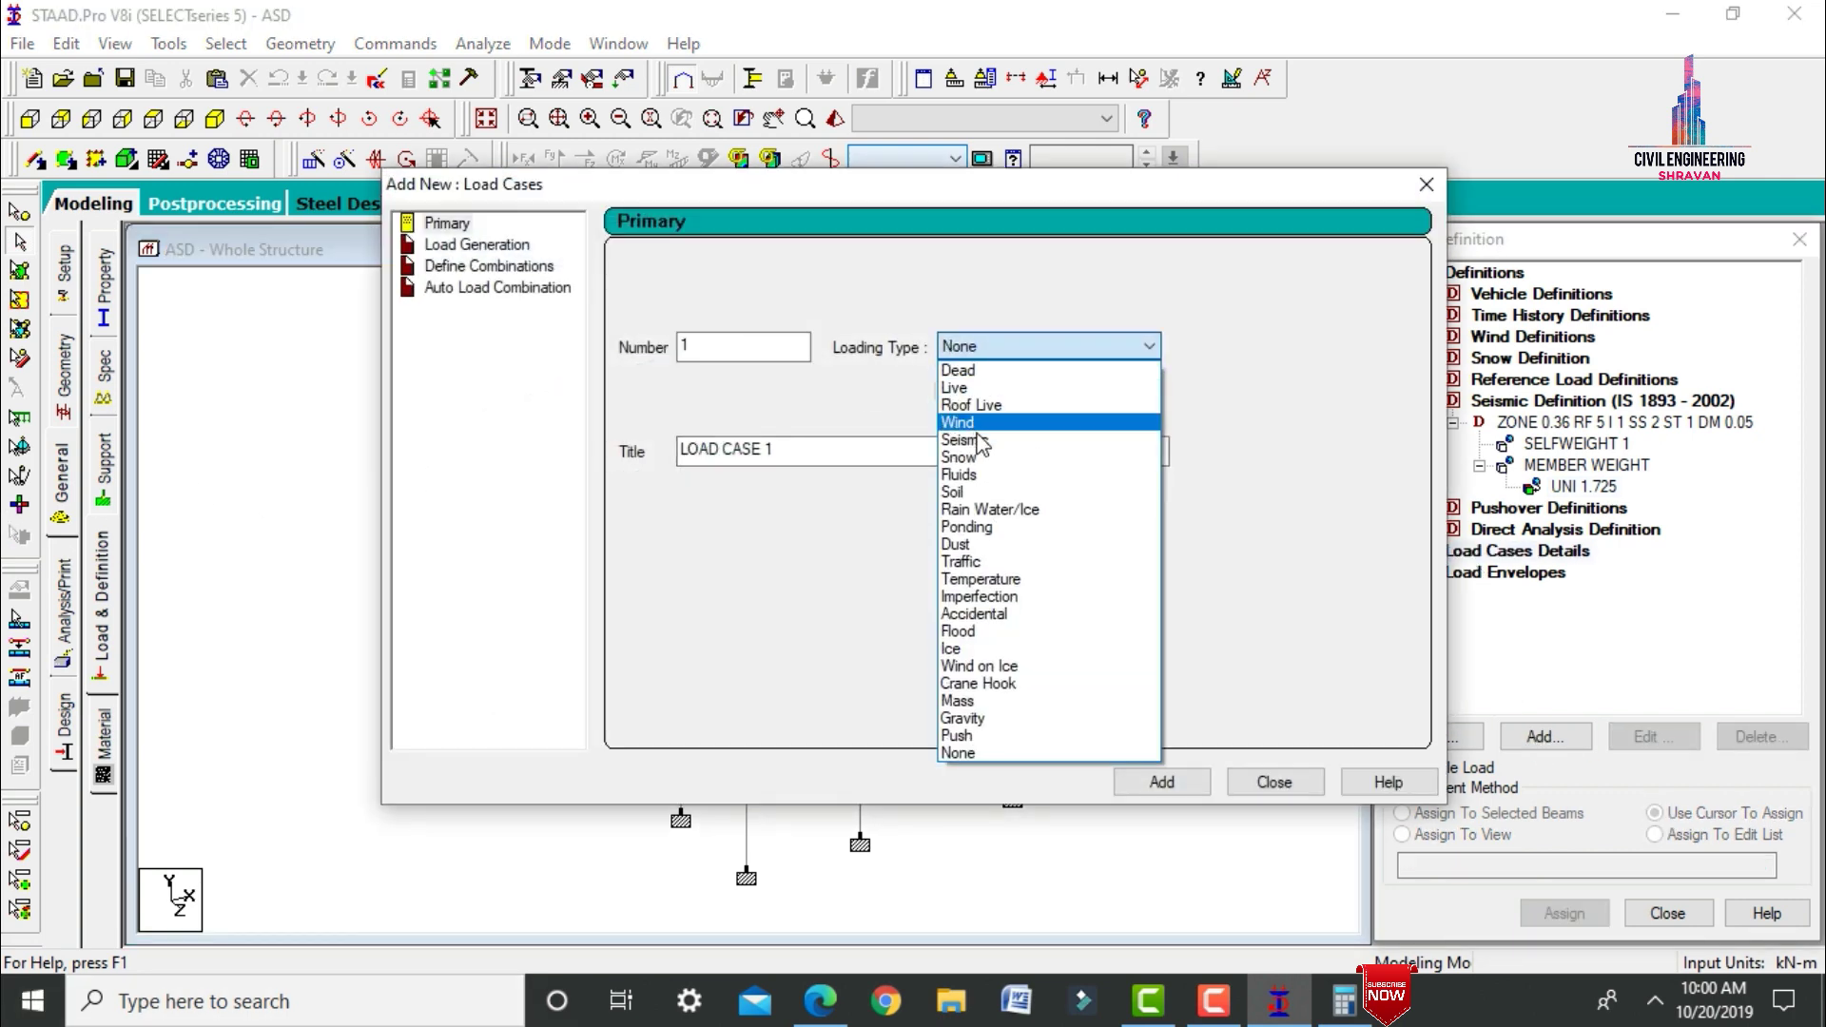
pyautogui.click(961, 440)
pyautogui.moveTo(966, 448); pyautogui.dragTo(313, 475)
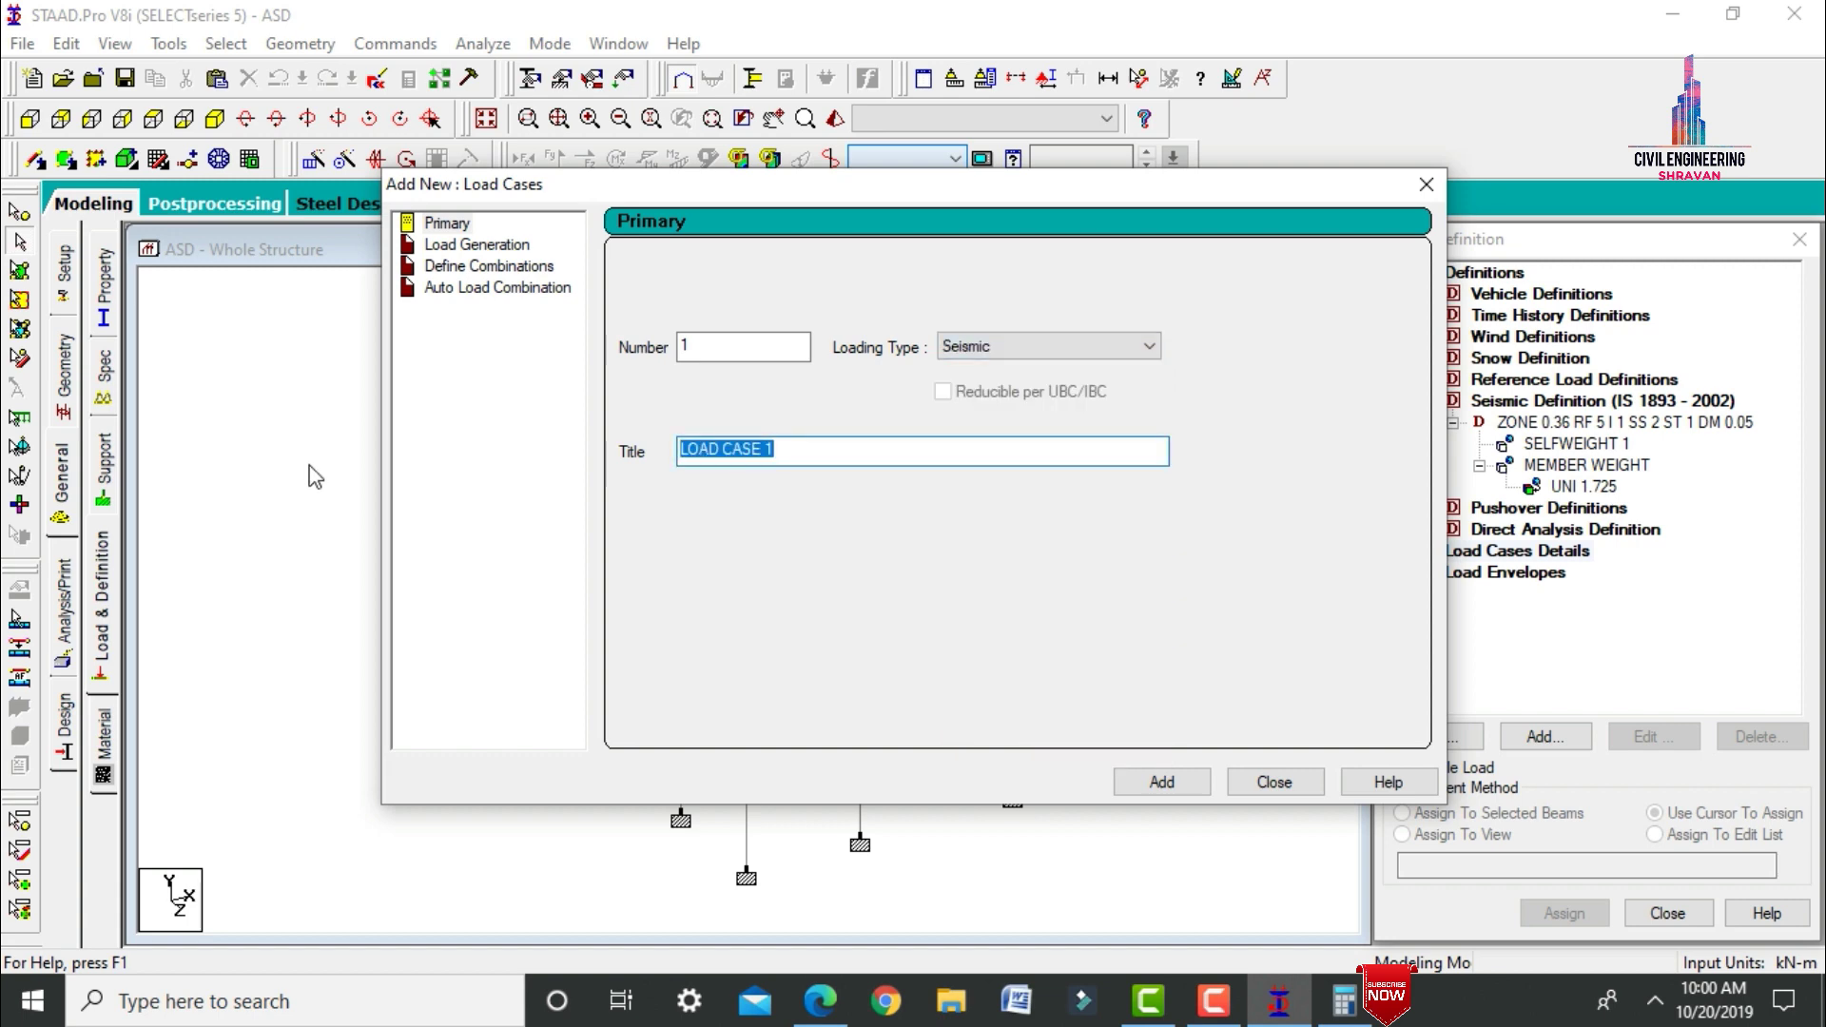
pyautogui.write('EQ')
pyautogui.press('Return')
pyautogui.press('BackSpace')
pyautogui.write('EQ Z')
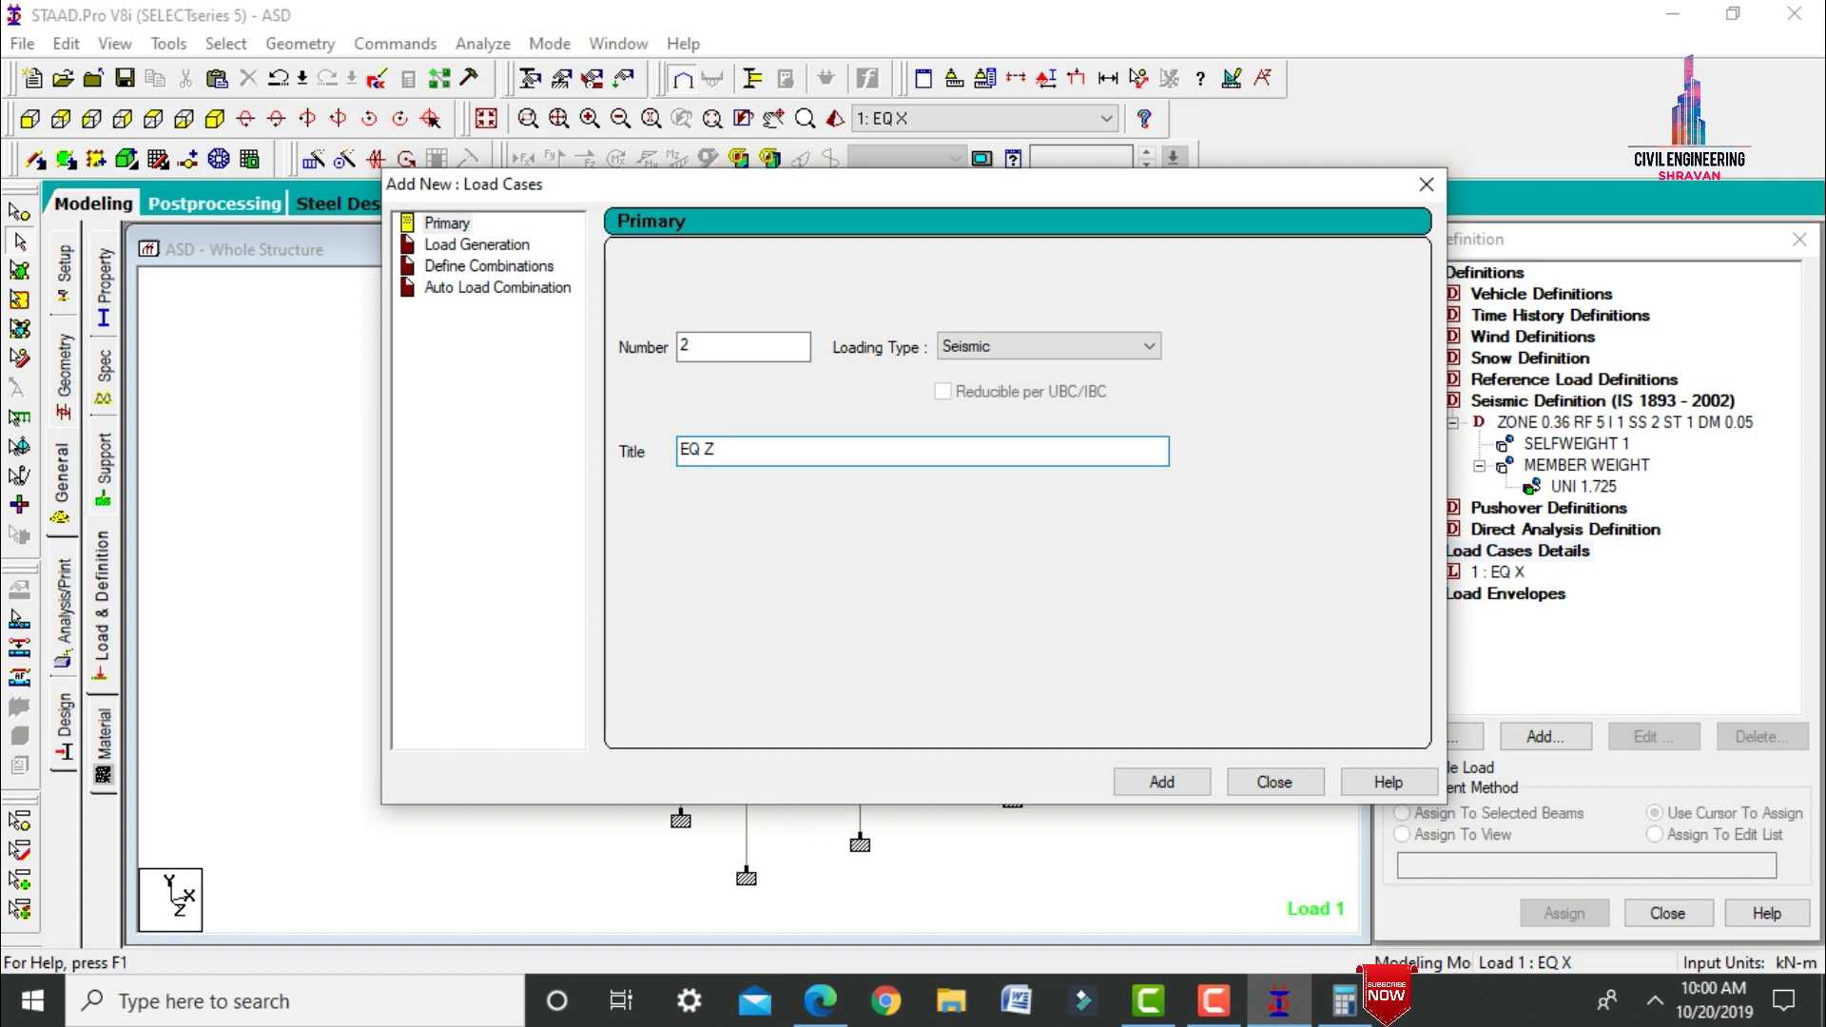
pyautogui.press('Return')
# Create dead load case DL and live load case LL.
pyautogui.click(961, 346)
pyautogui.click(1046, 372)
pyautogui.moveTo(802, 449); pyautogui.dragTo(271, 477)
pyautogui.write('DL')
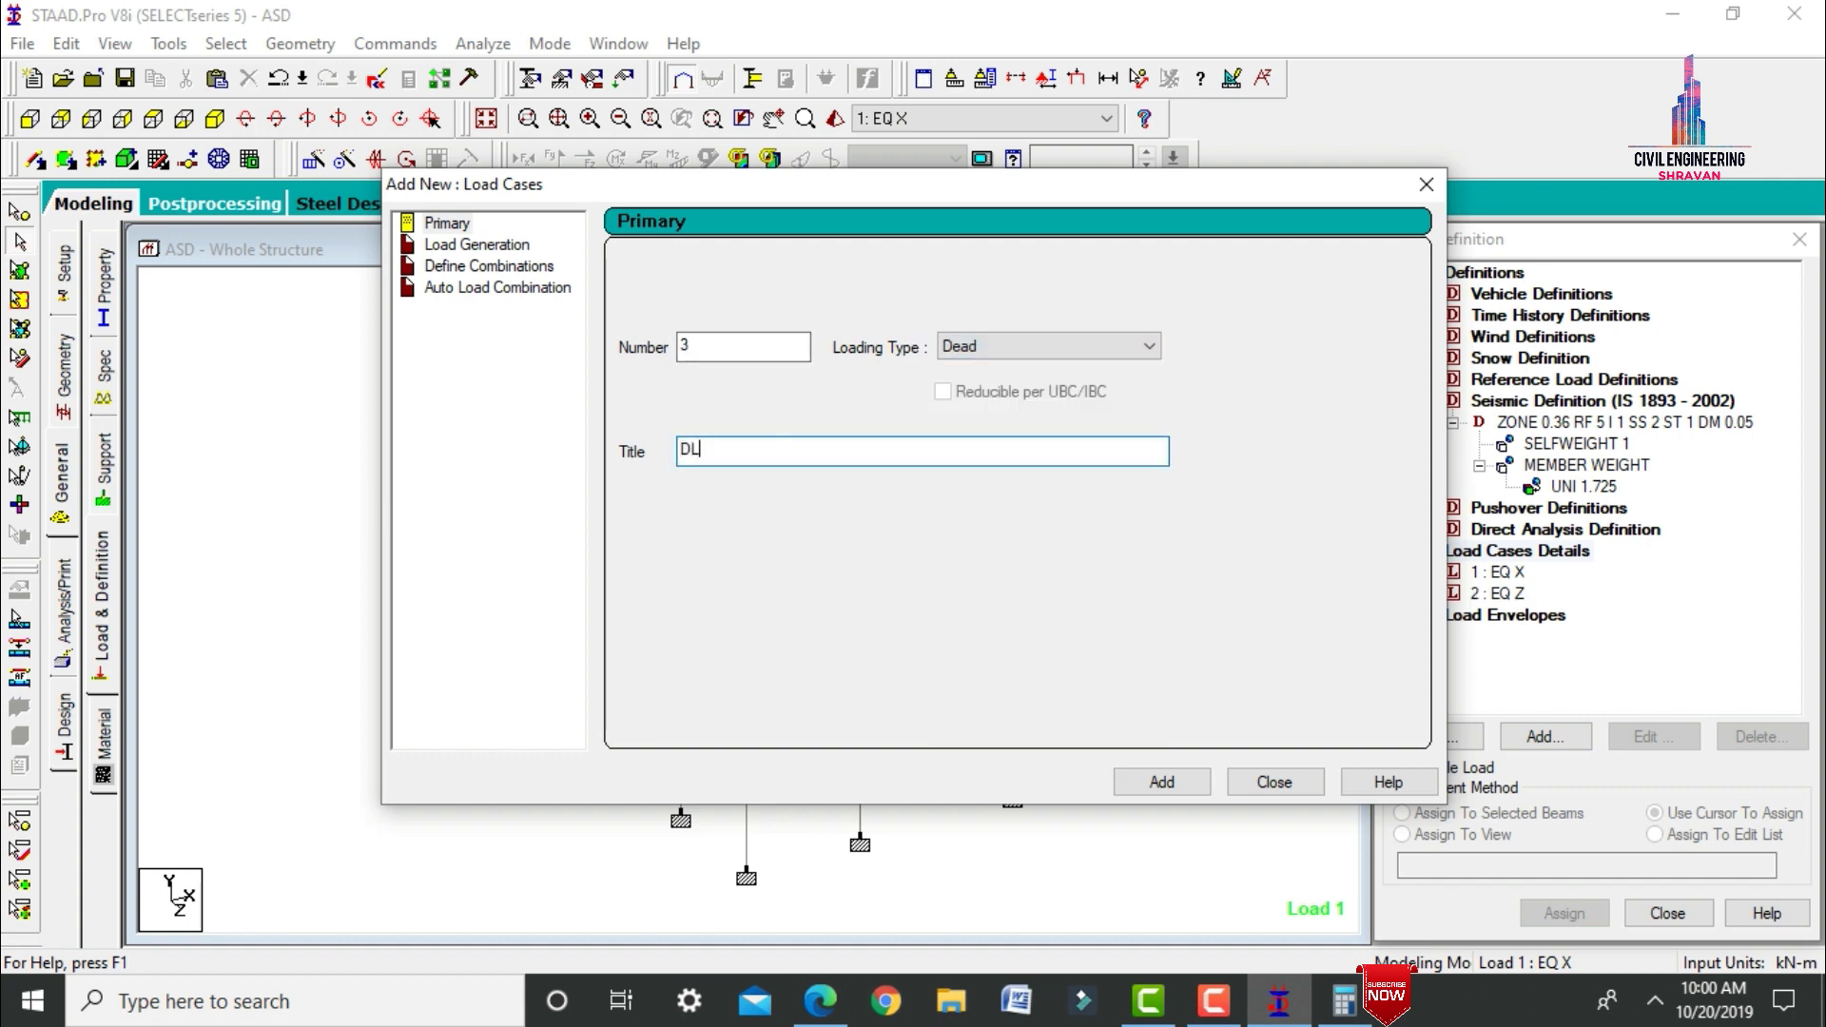
pyautogui.press('Return')
pyautogui.click(960, 346)
pyautogui.click(951, 375)
pyautogui.moveTo(901, 447); pyautogui.dragTo(498, 436)
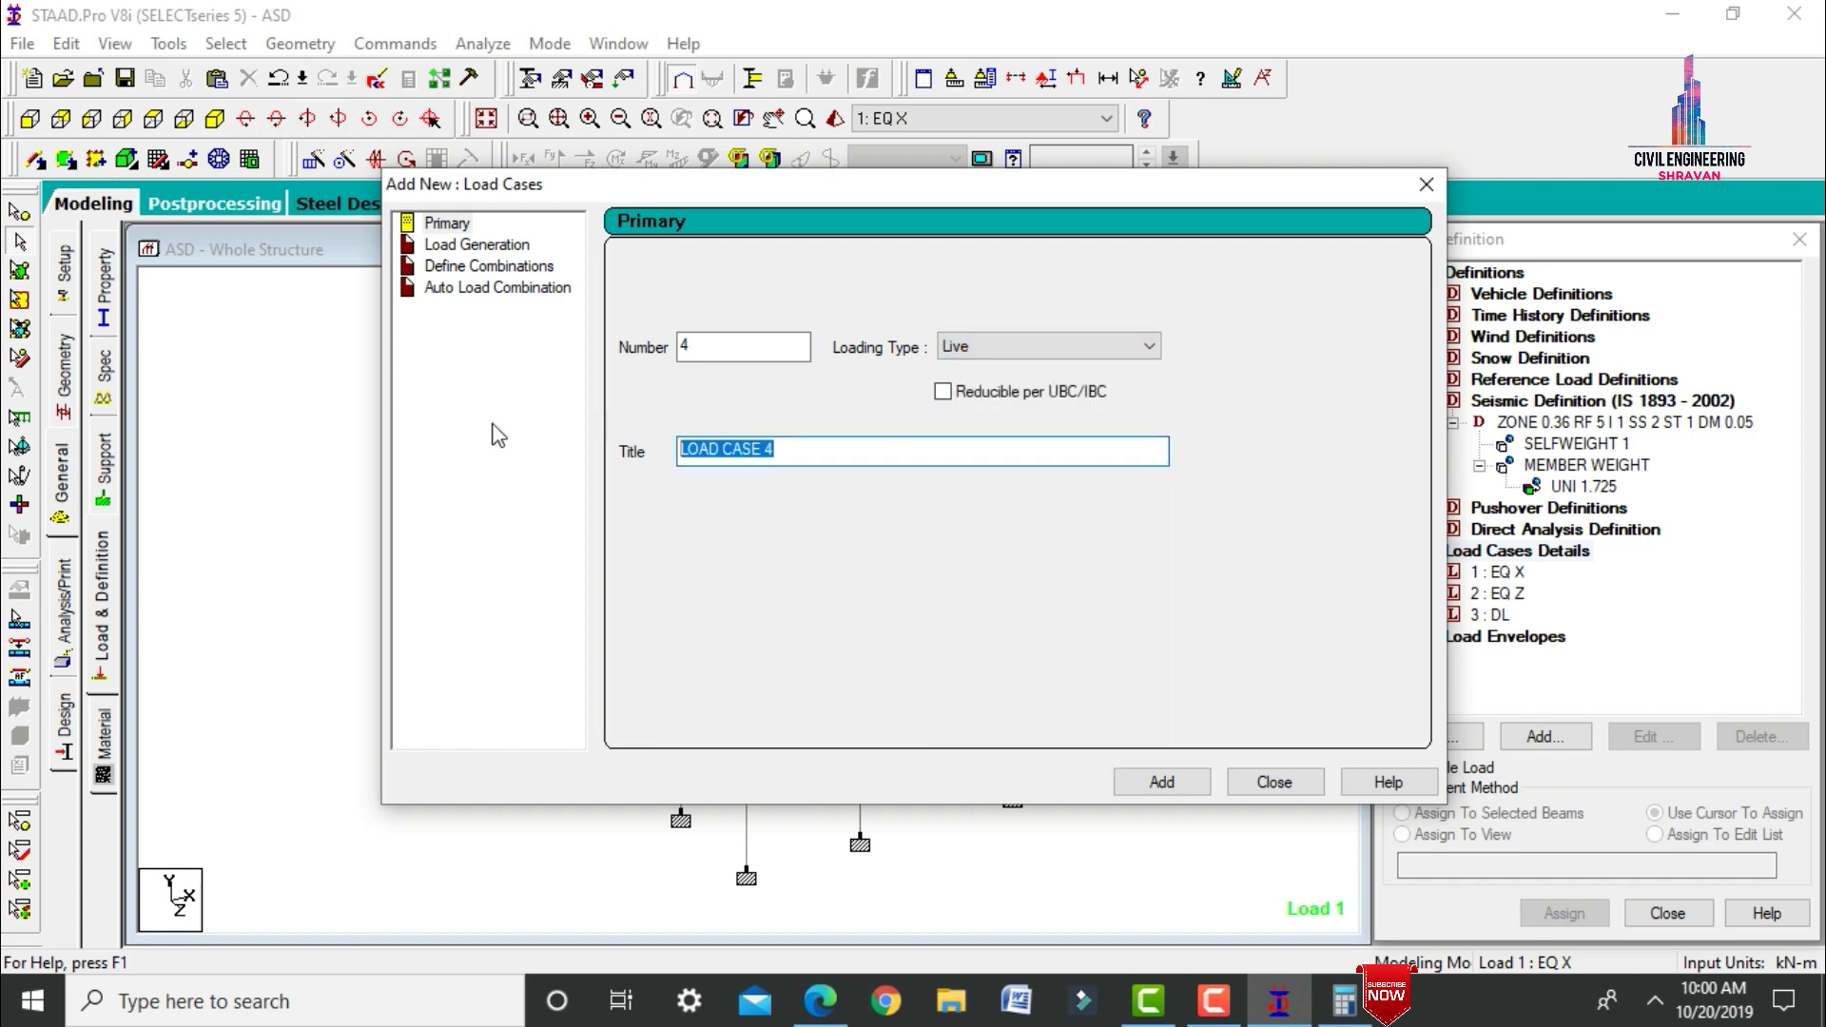
pyautogui.write('LL')
pyautogui.press('Return')
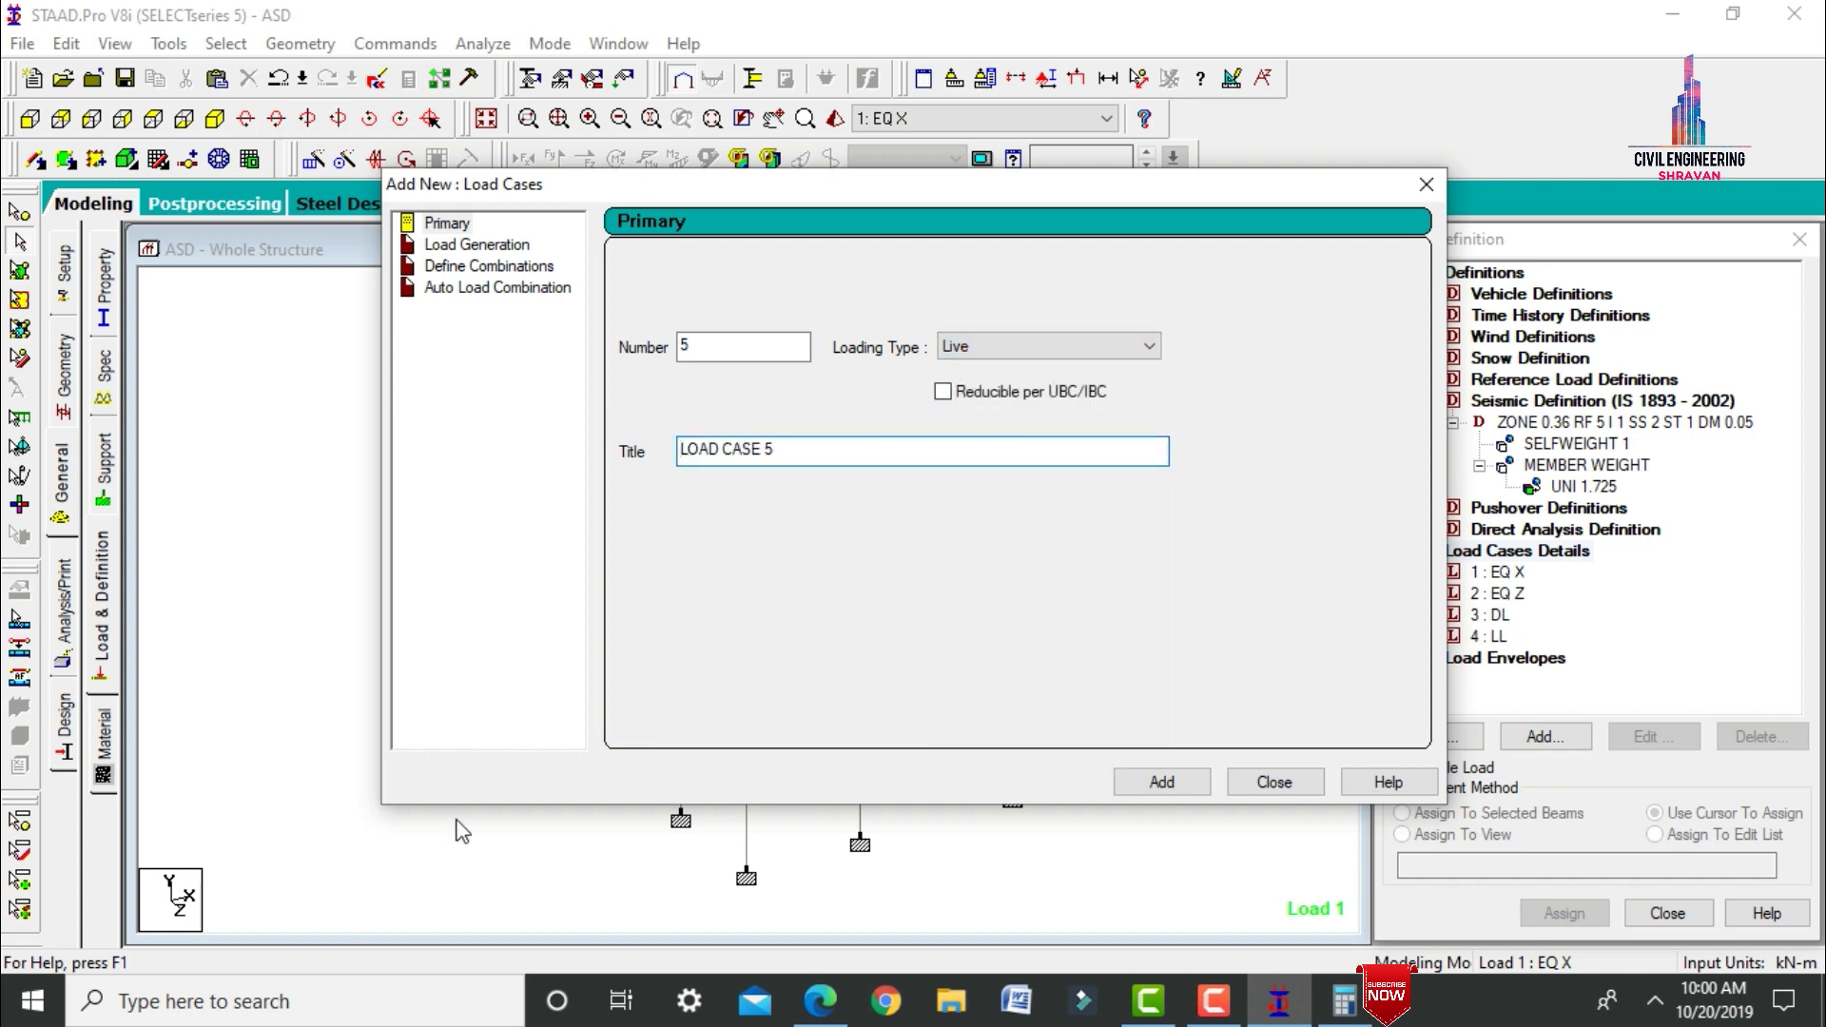
pyautogui.click(1189, 858)
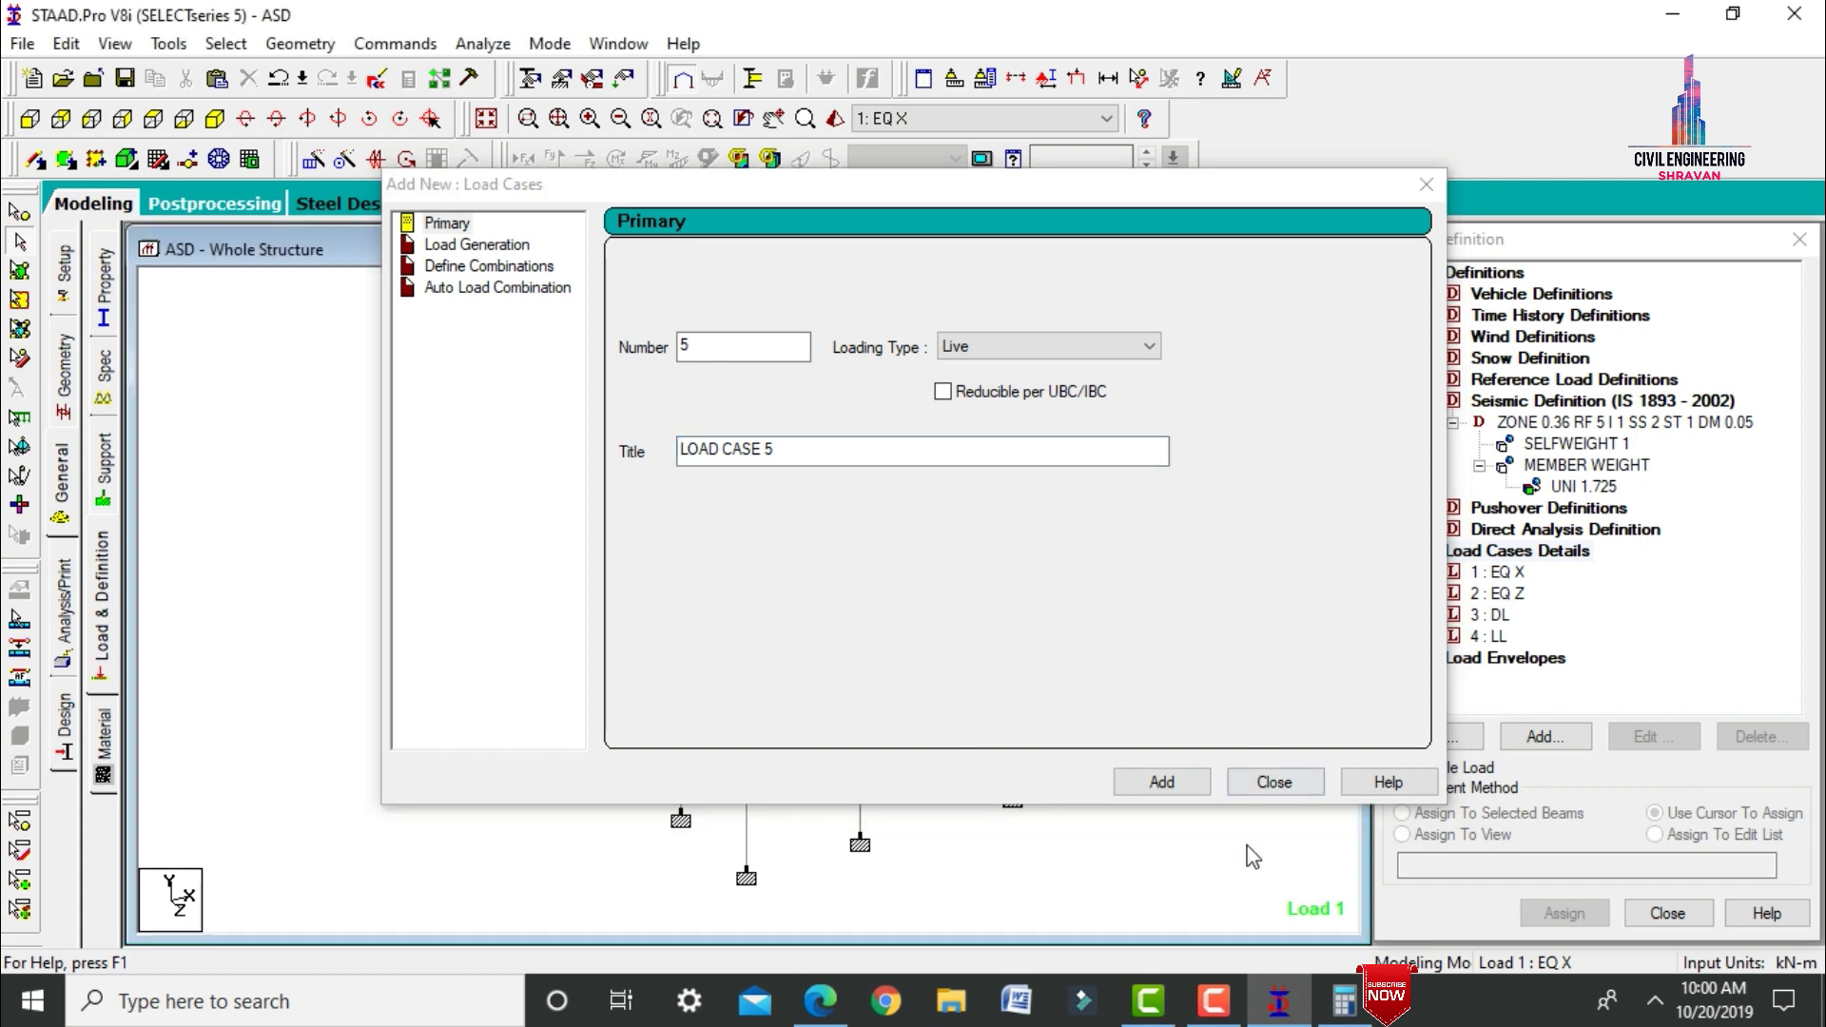
pyautogui.click(1272, 782)
# Add a factor 1 X-direction seismic load (1893 LOAD X 1) to EQ X.
pyautogui.click(1507, 591)
pyautogui.click(1545, 737)
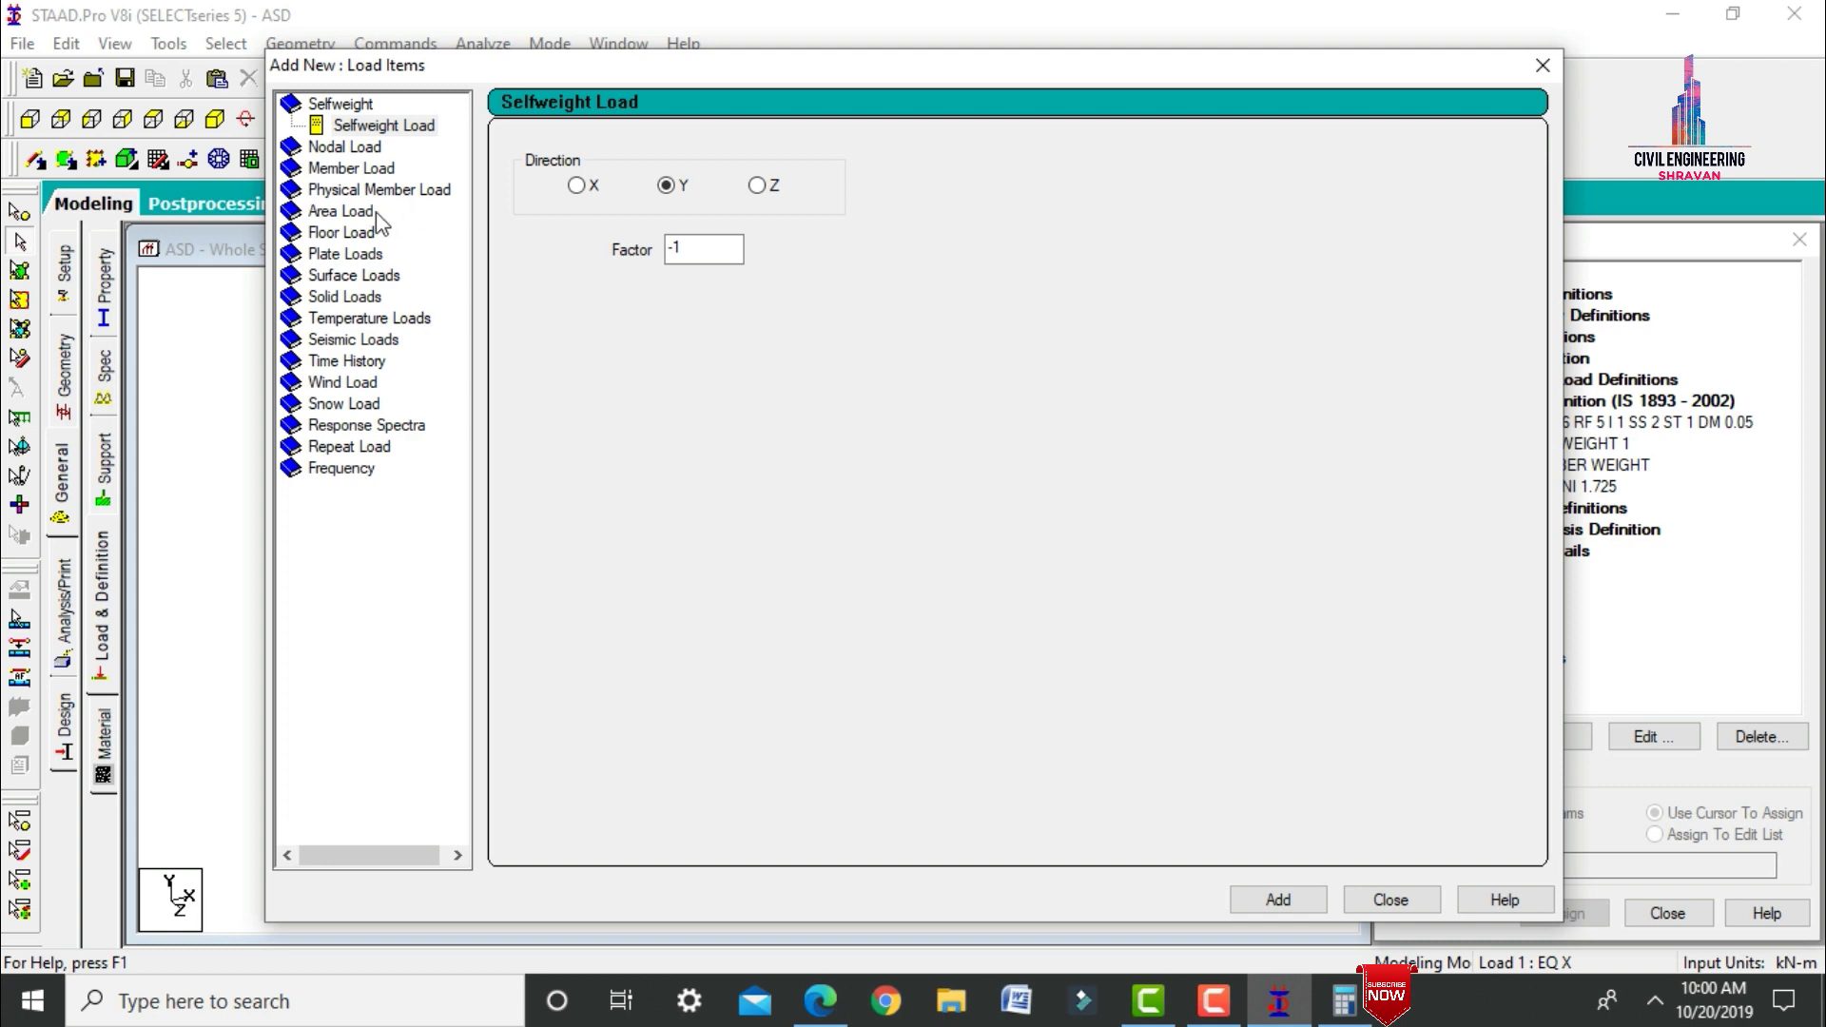
pyautogui.click(329, 341)
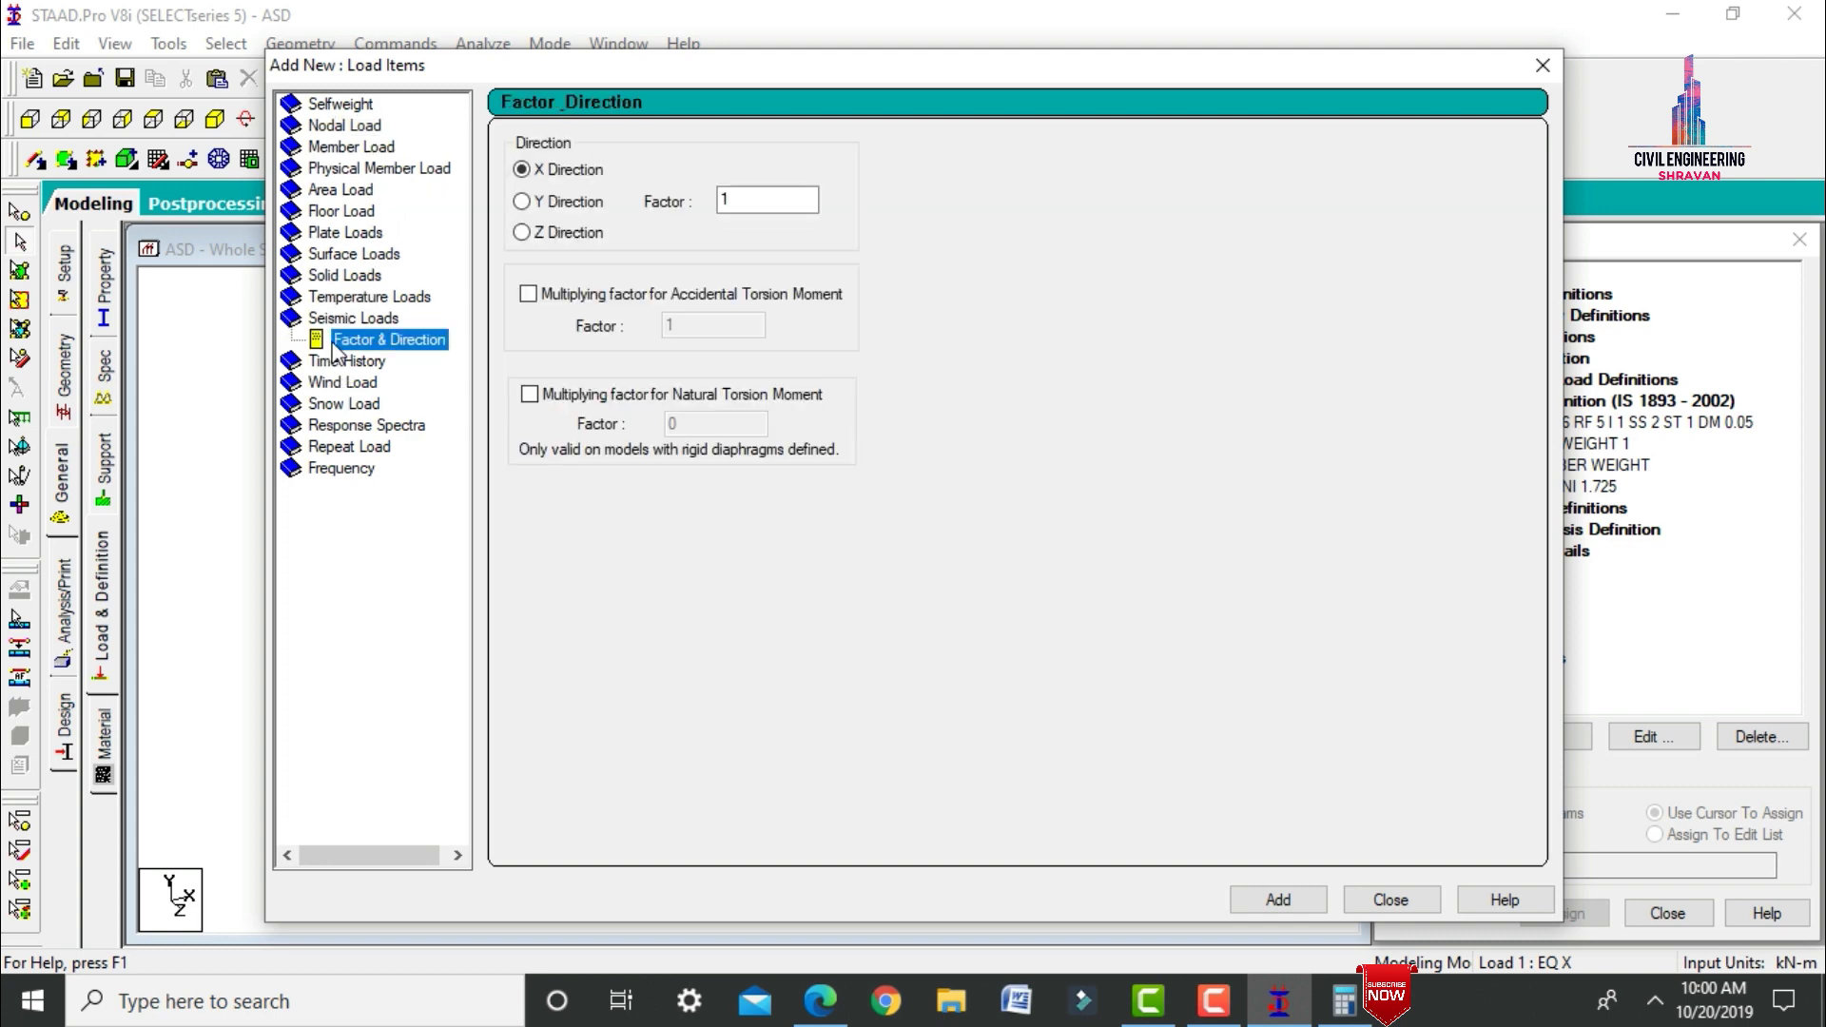
pyautogui.click(1278, 900)
pyautogui.click(1391, 900)
# Add a factor 1 Z-direction seismic load to EQ Z.
pyautogui.click(1496, 615)
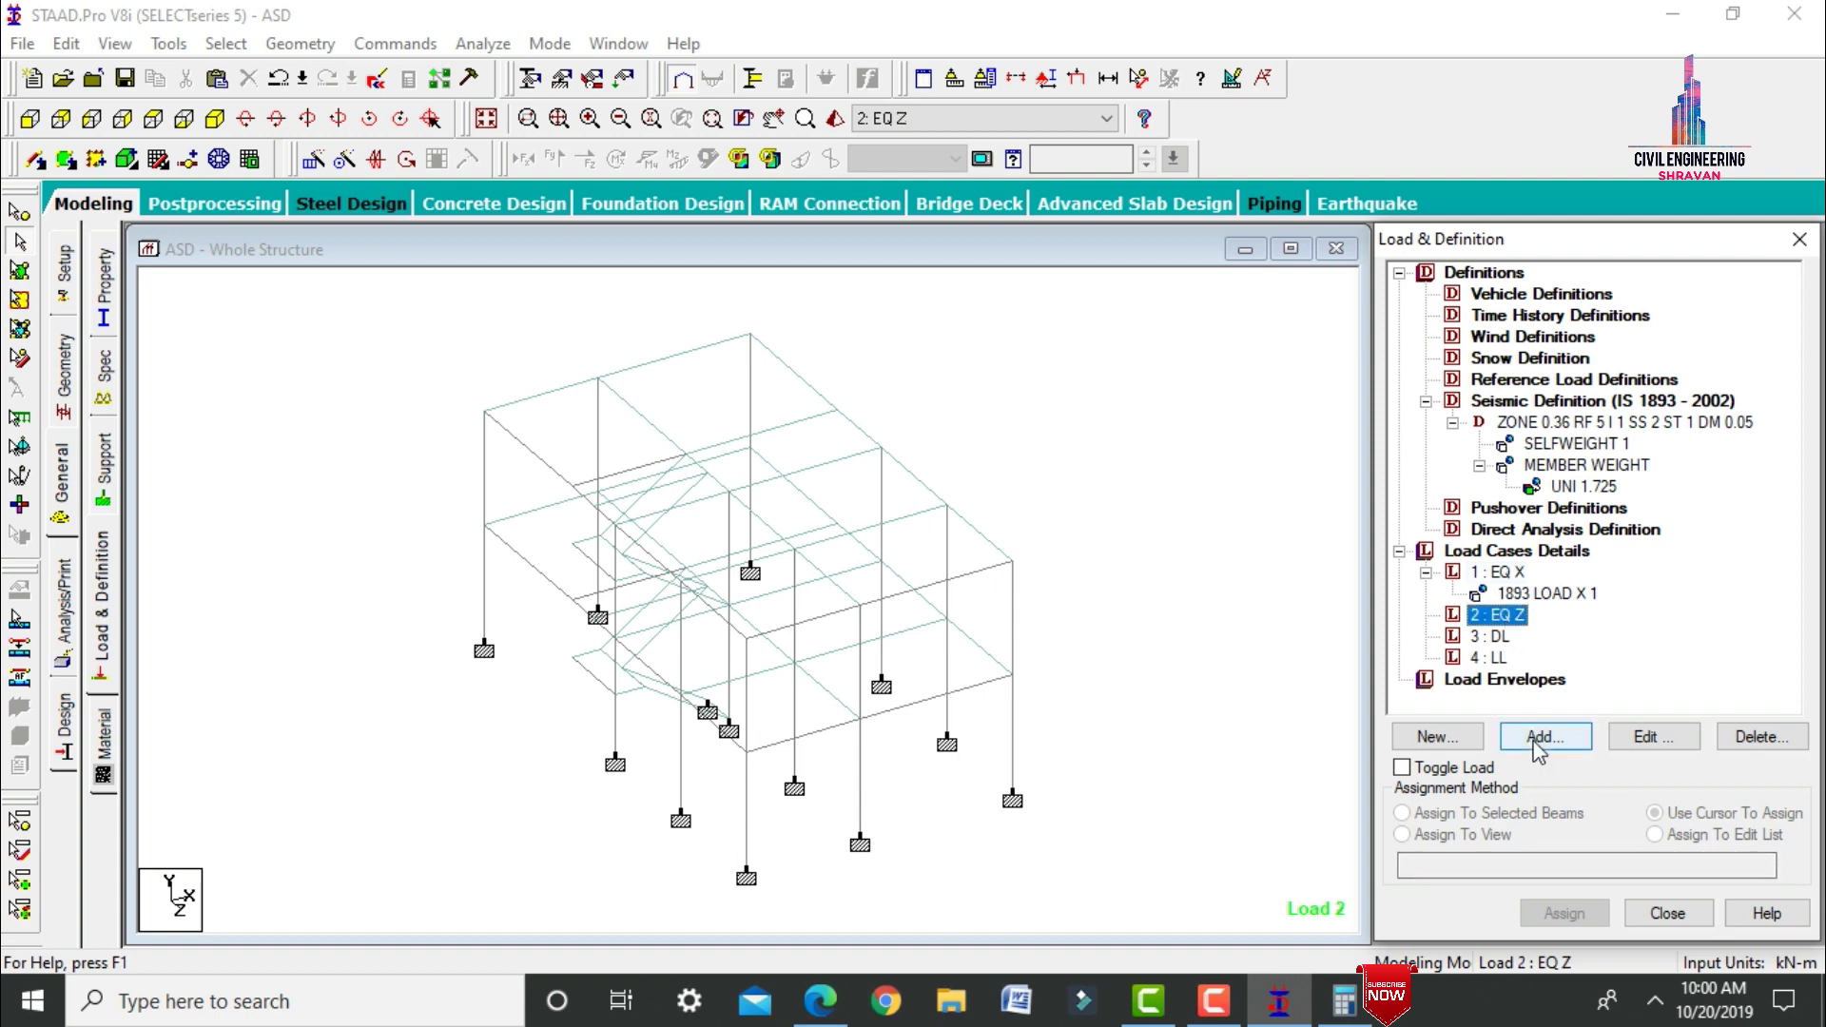
pyautogui.click(1538, 738)
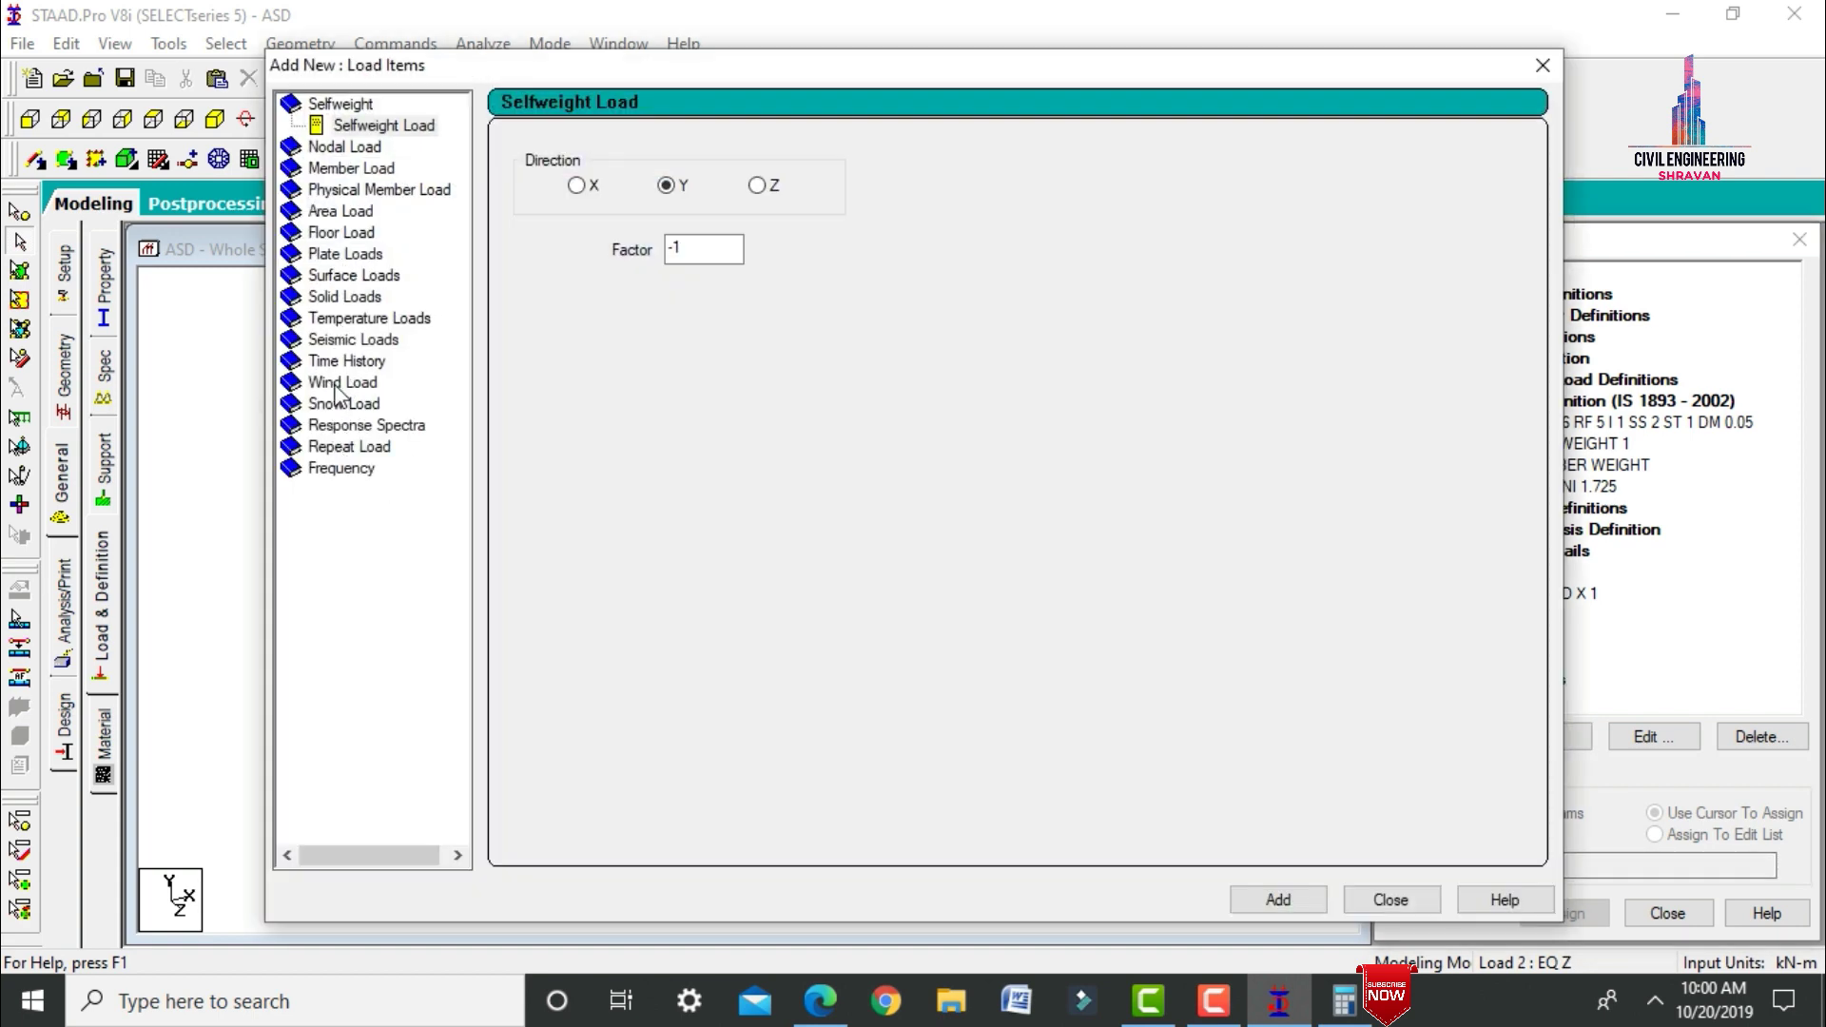
pyautogui.click(347, 340)
pyautogui.click(544, 232)
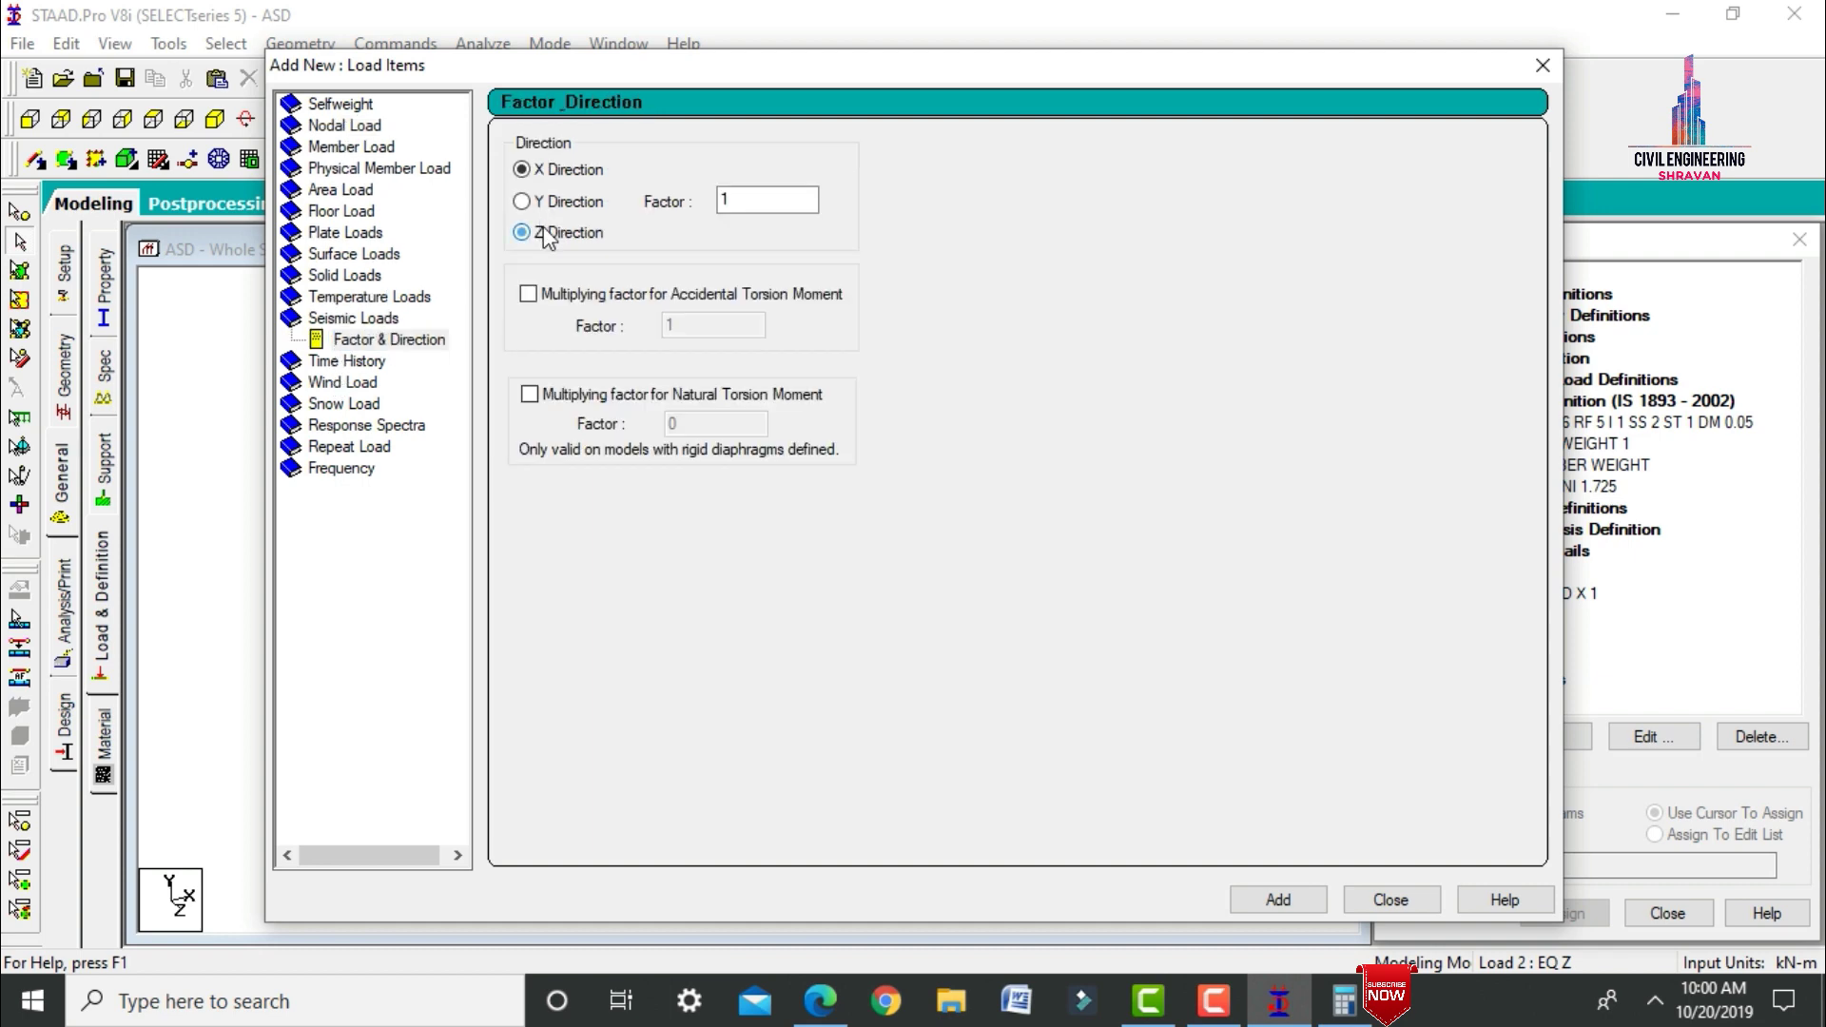
pyautogui.click(1278, 900)
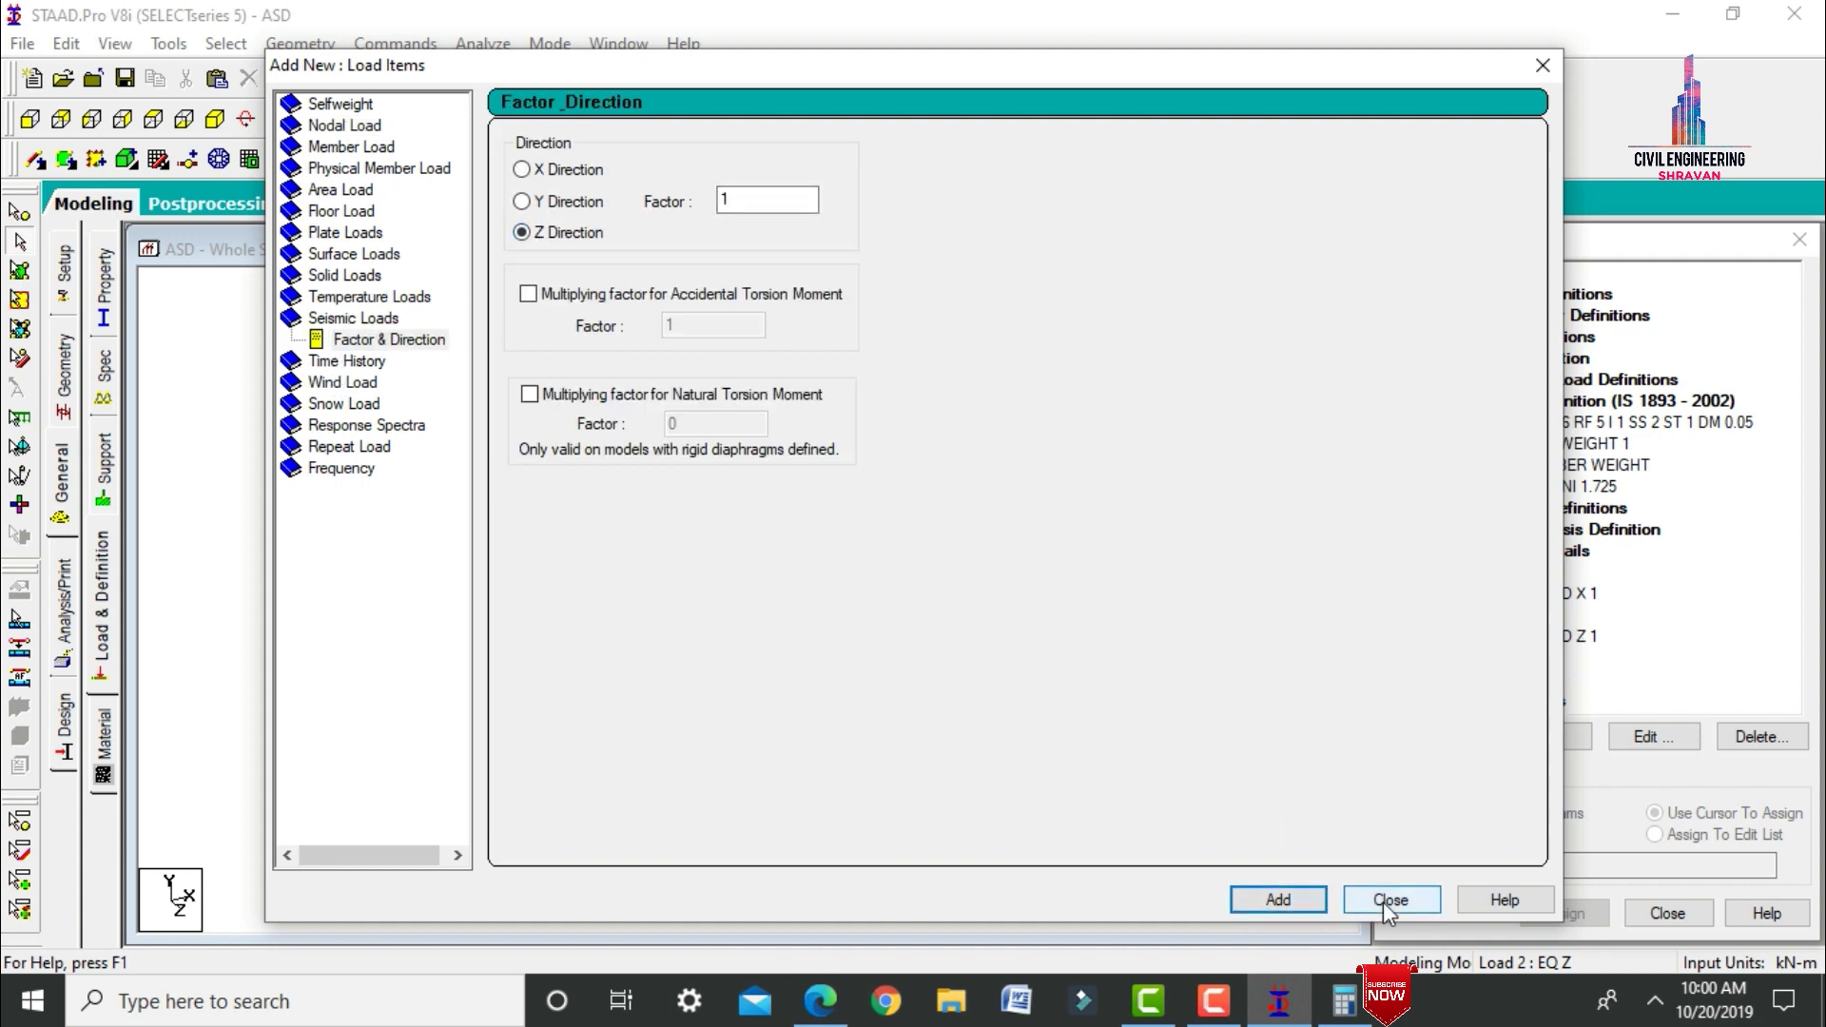
pyautogui.click(1388, 900)
# Add a SELFWEIGHT Y -1 item to DL and assign it to the whole structure.
pyautogui.click(1546, 737)
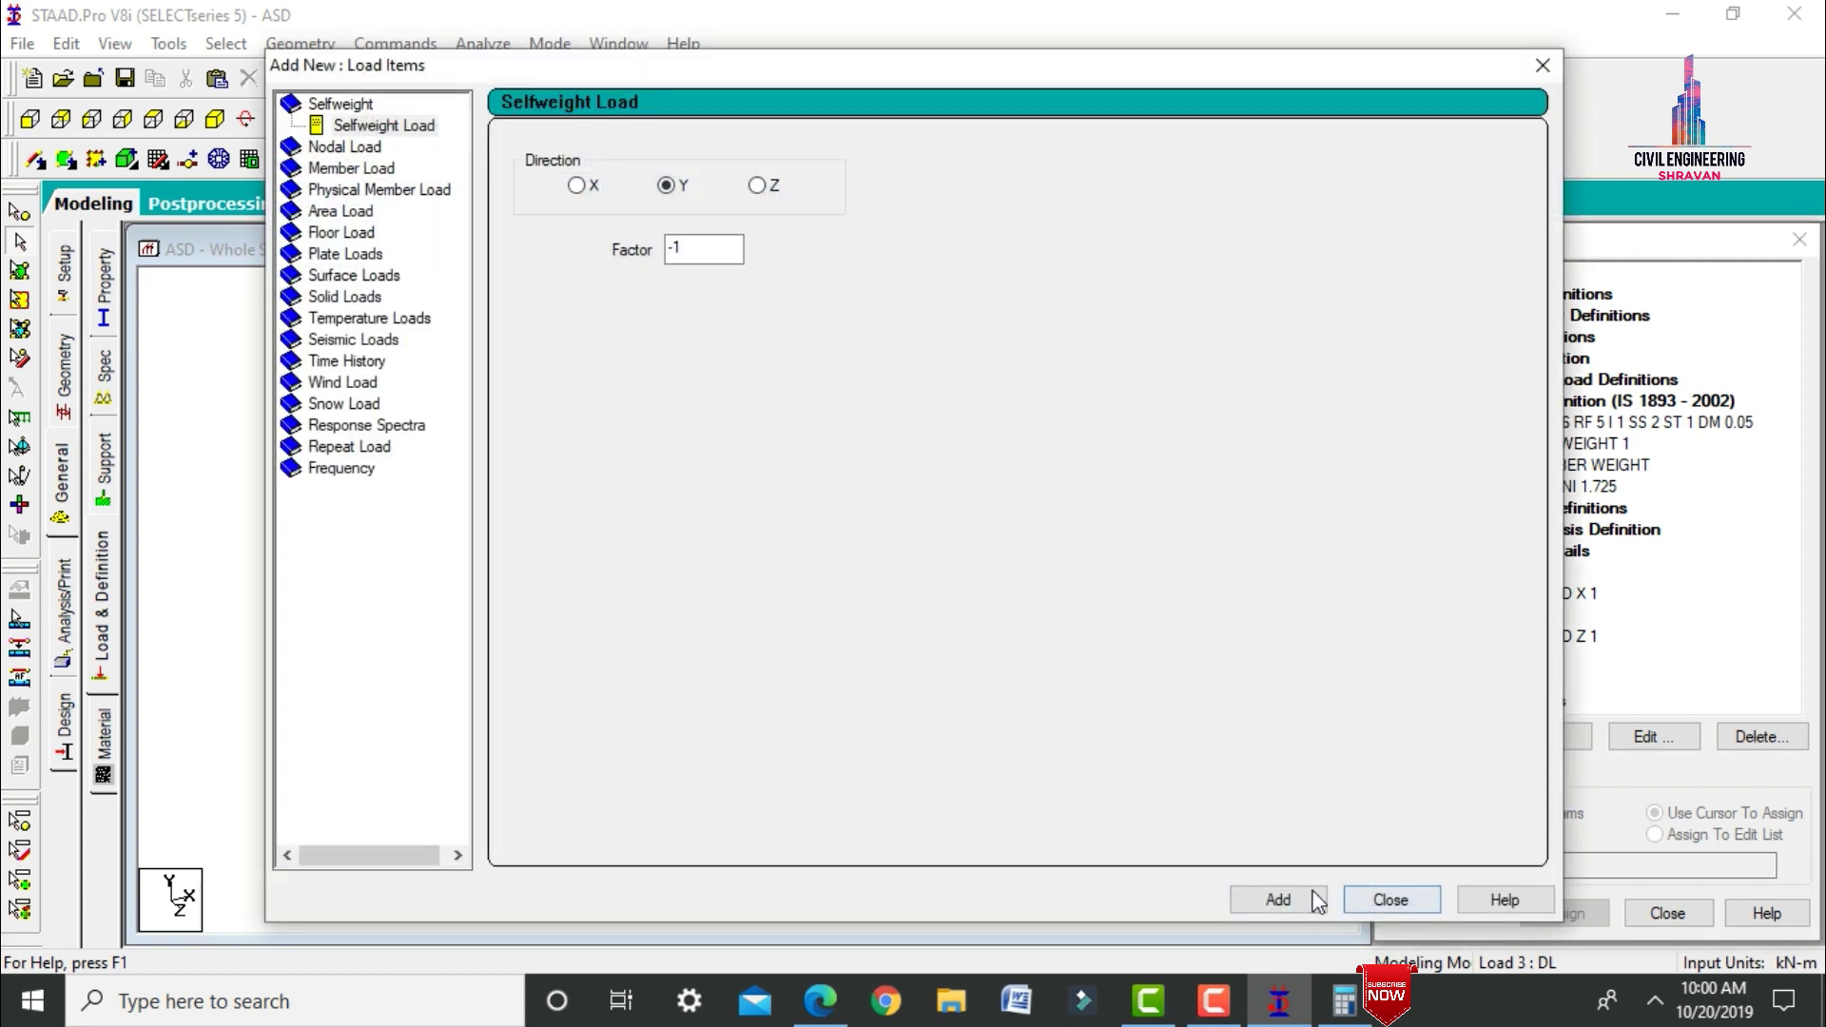
pyautogui.click(1317, 900)
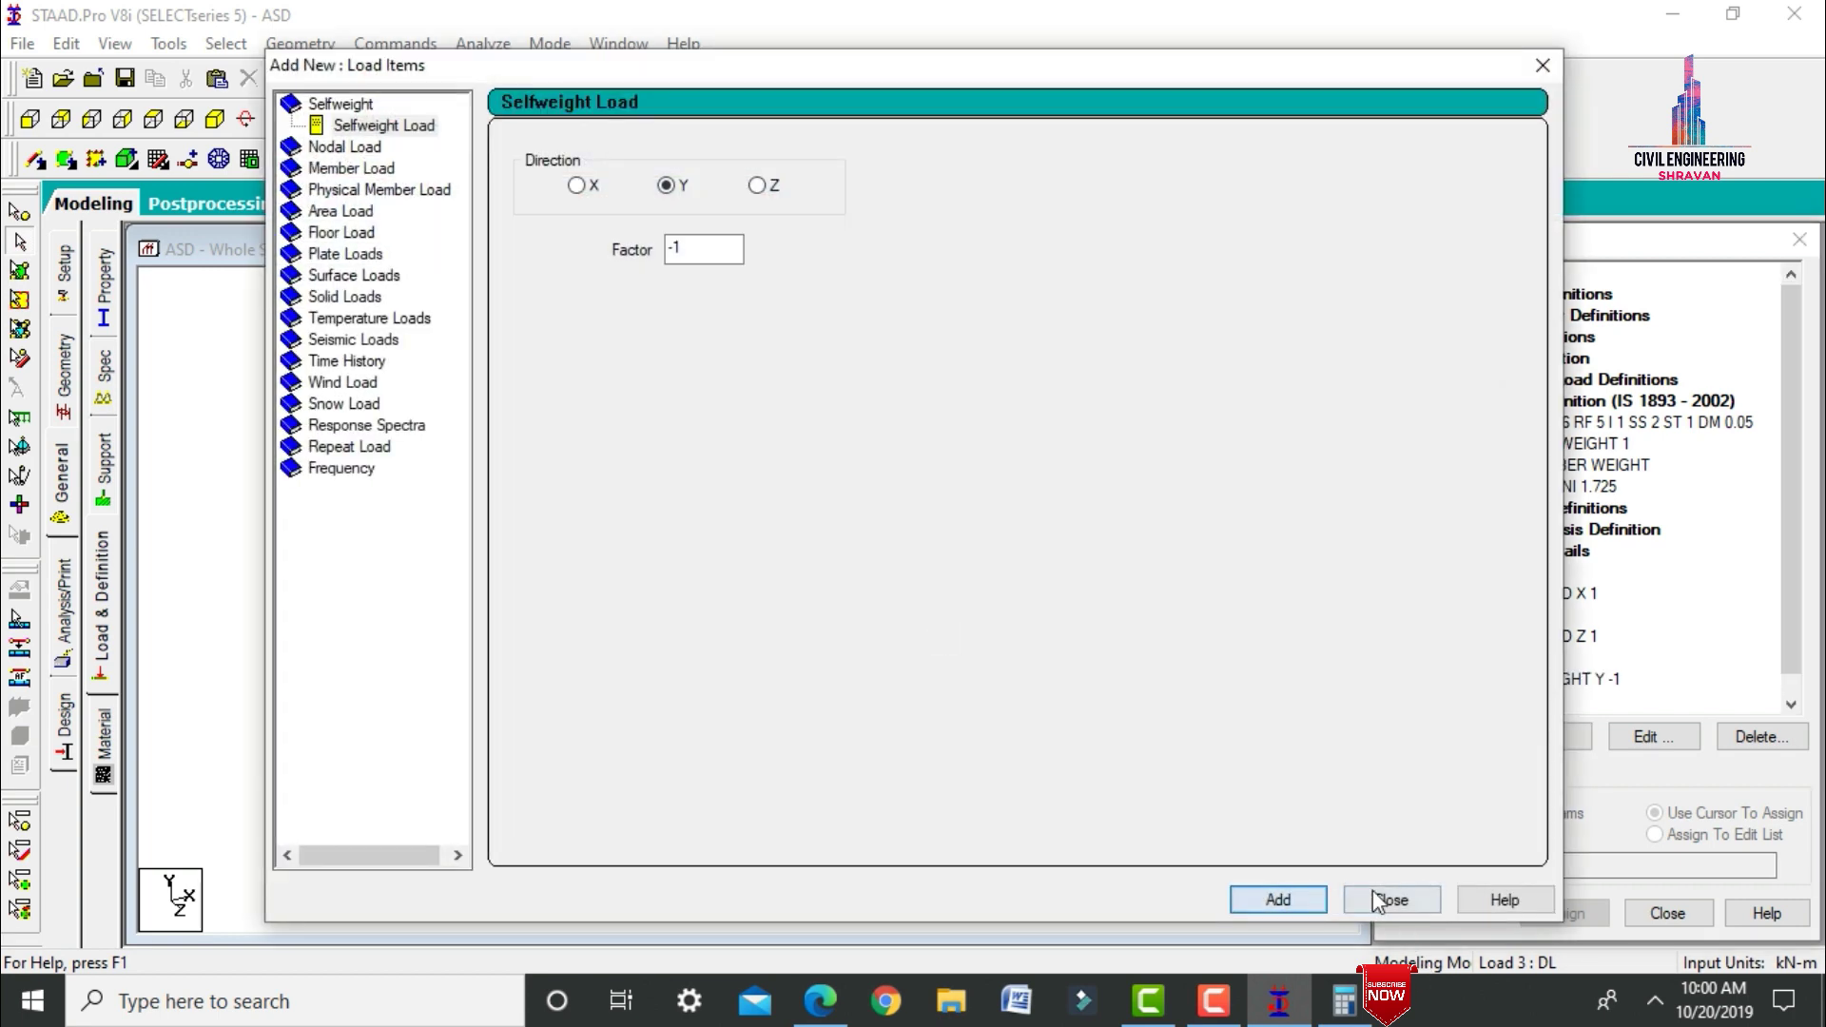
pyautogui.click(1387, 899)
pyautogui.click(1549, 681)
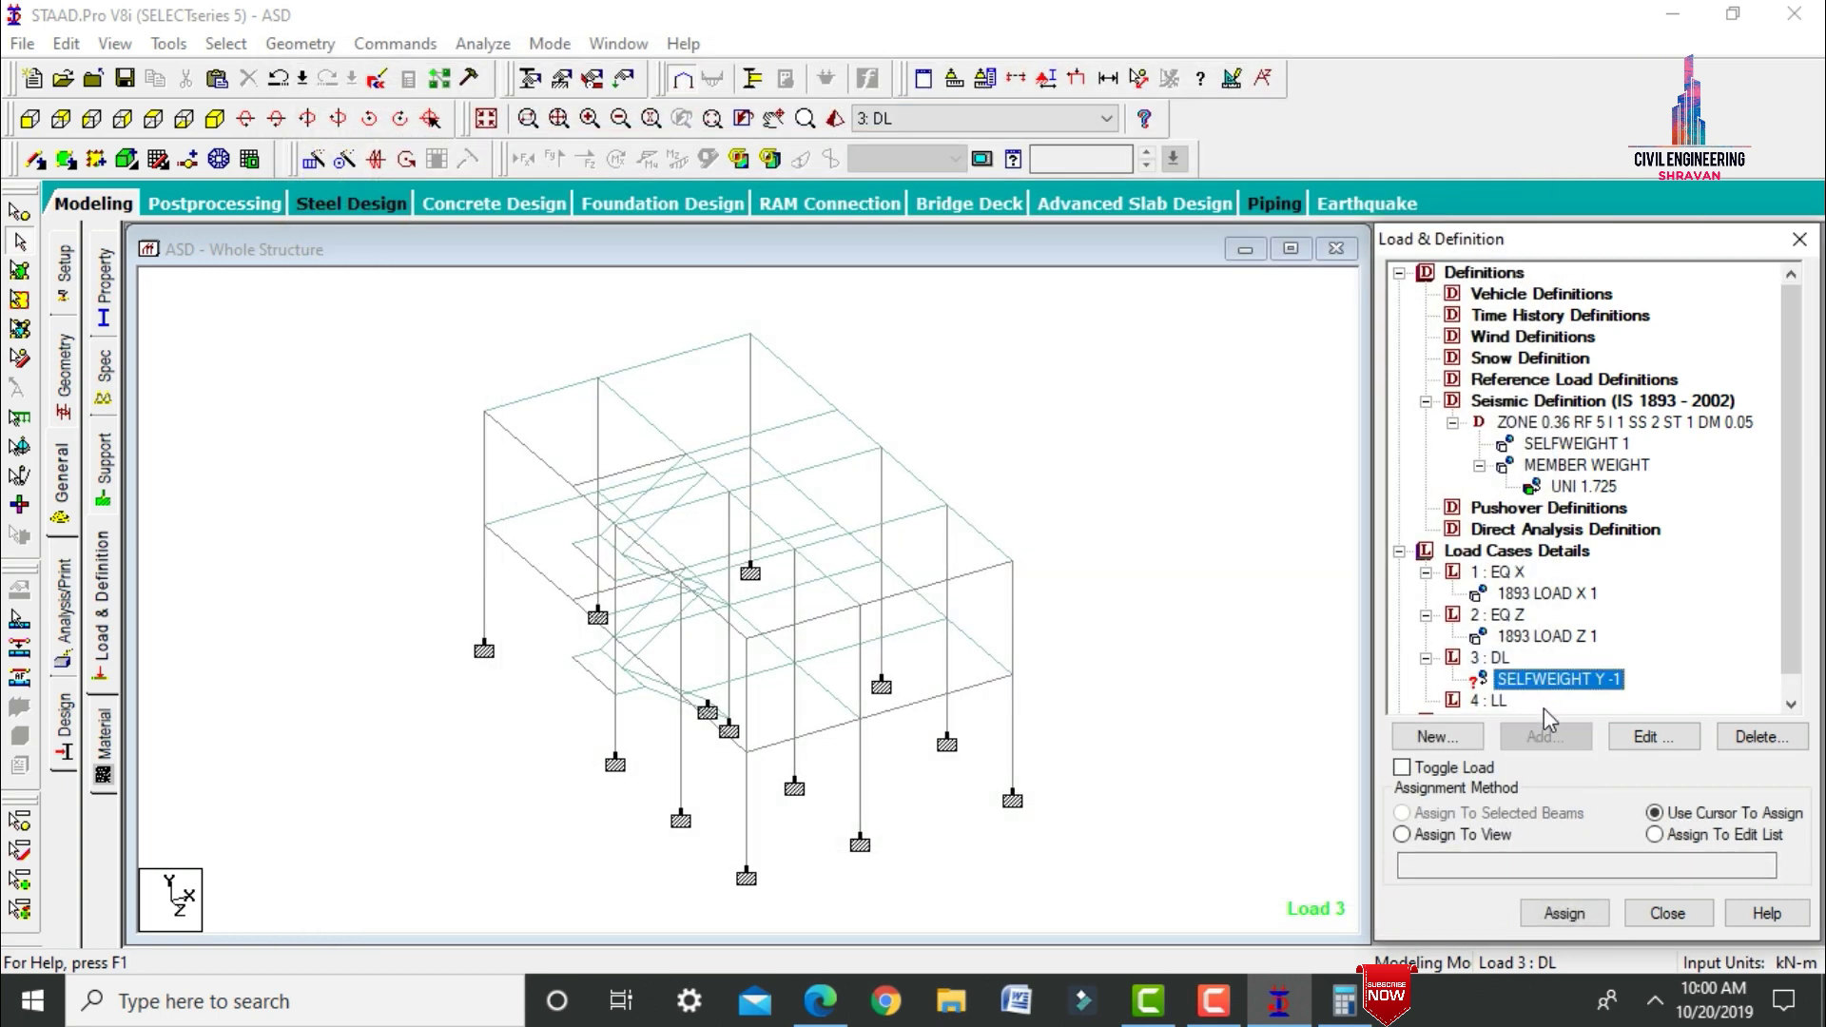
pyautogui.click(1469, 837)
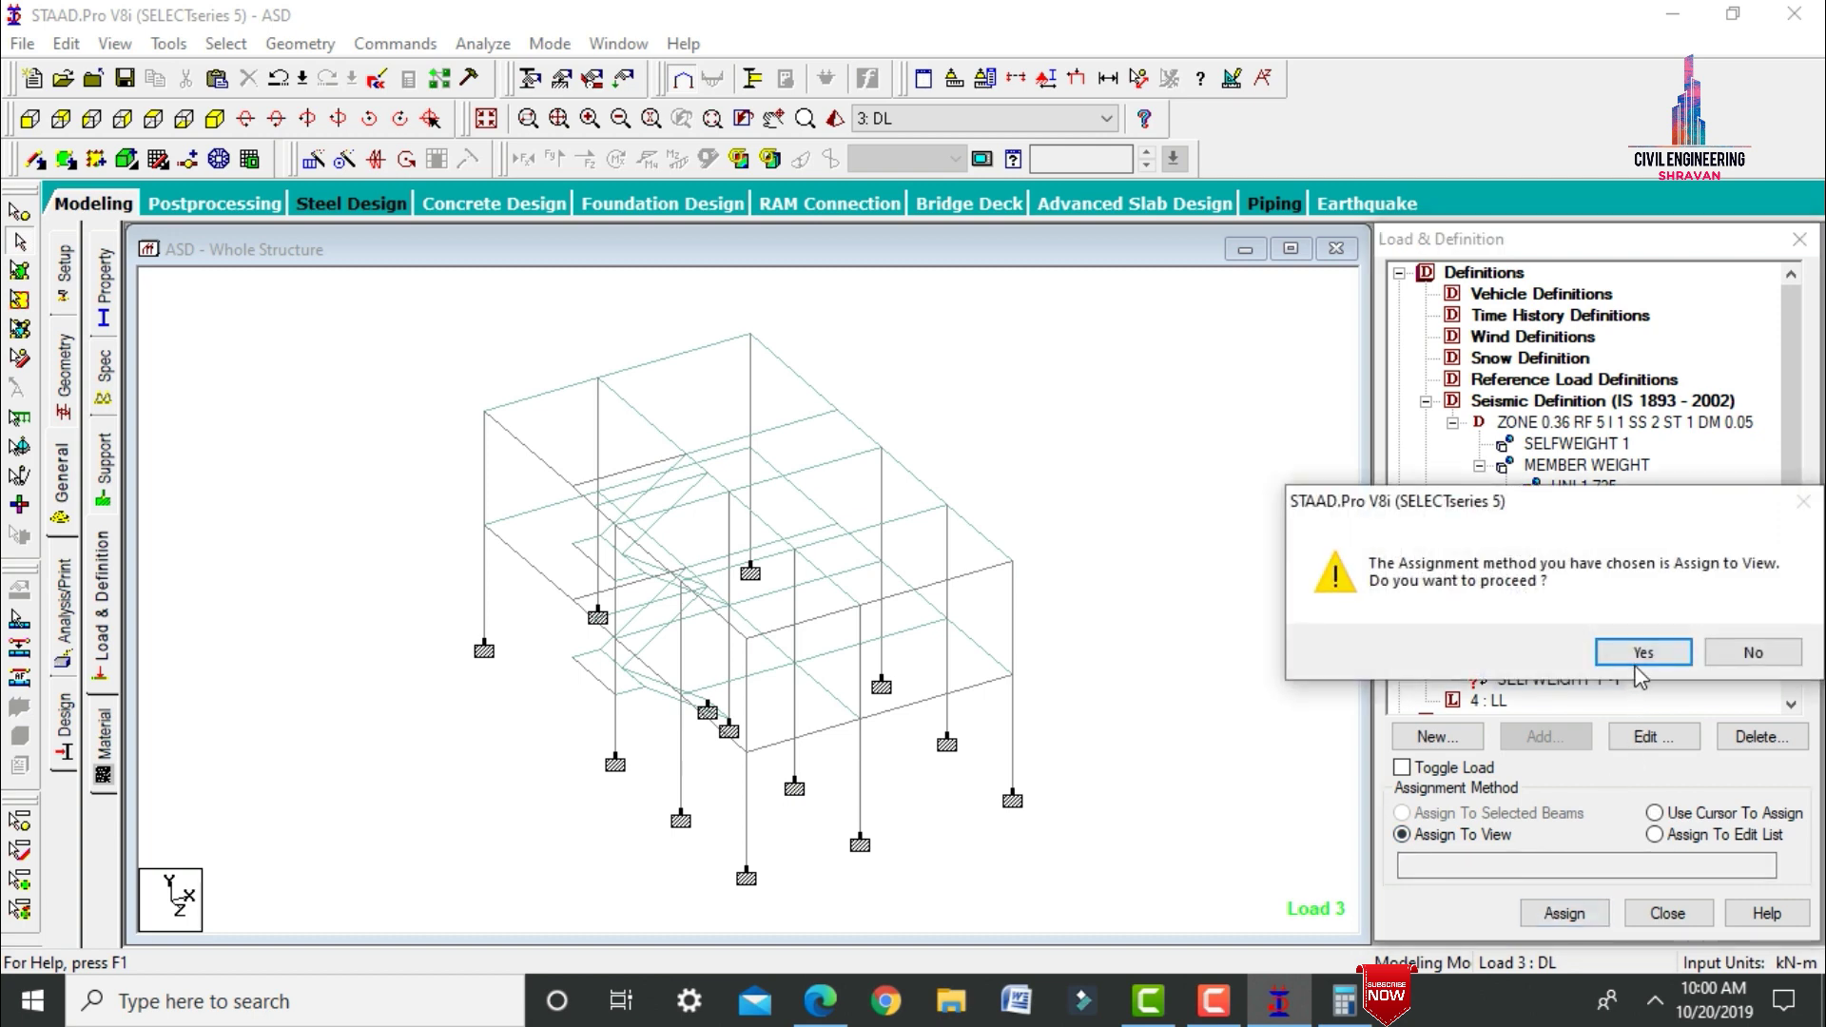
pyautogui.click(1643, 651)
pyautogui.click(1489, 700)
pyautogui.click(1532, 746)
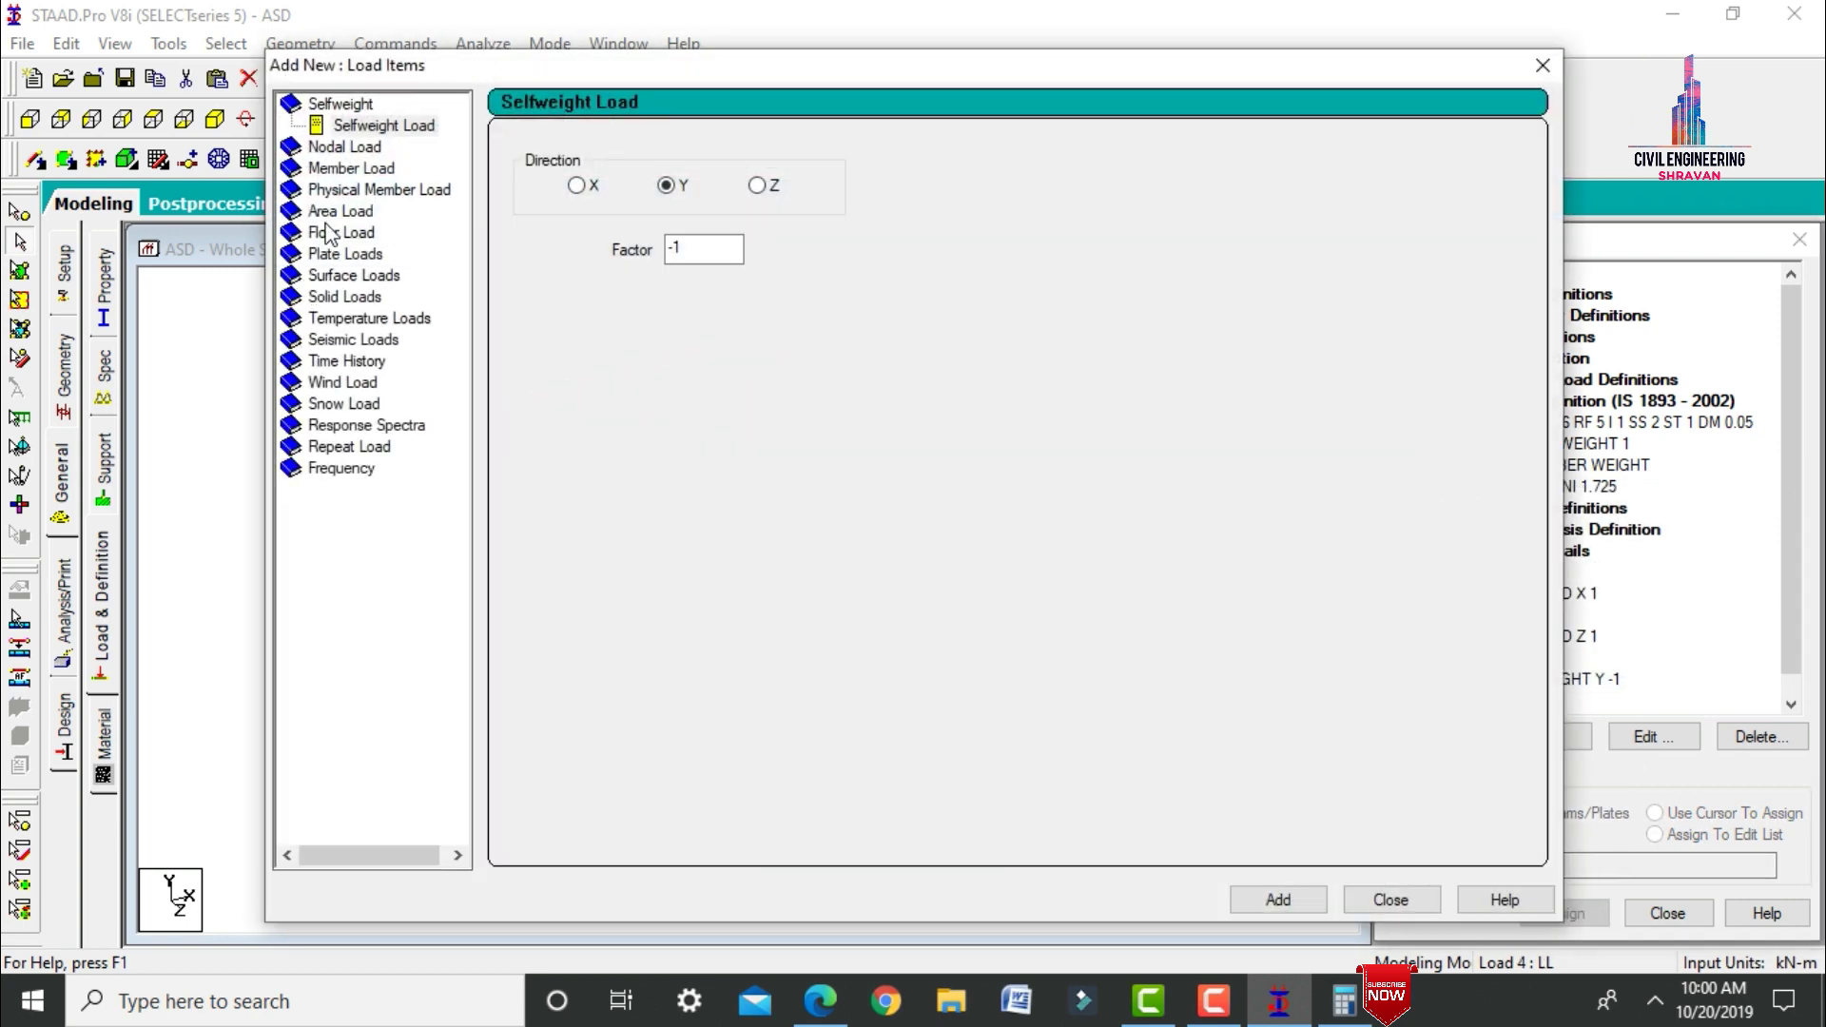
# Add a -2.5 kN/m² floor load over the 3–6 m Y range to LL.
pyautogui.click(327, 232)
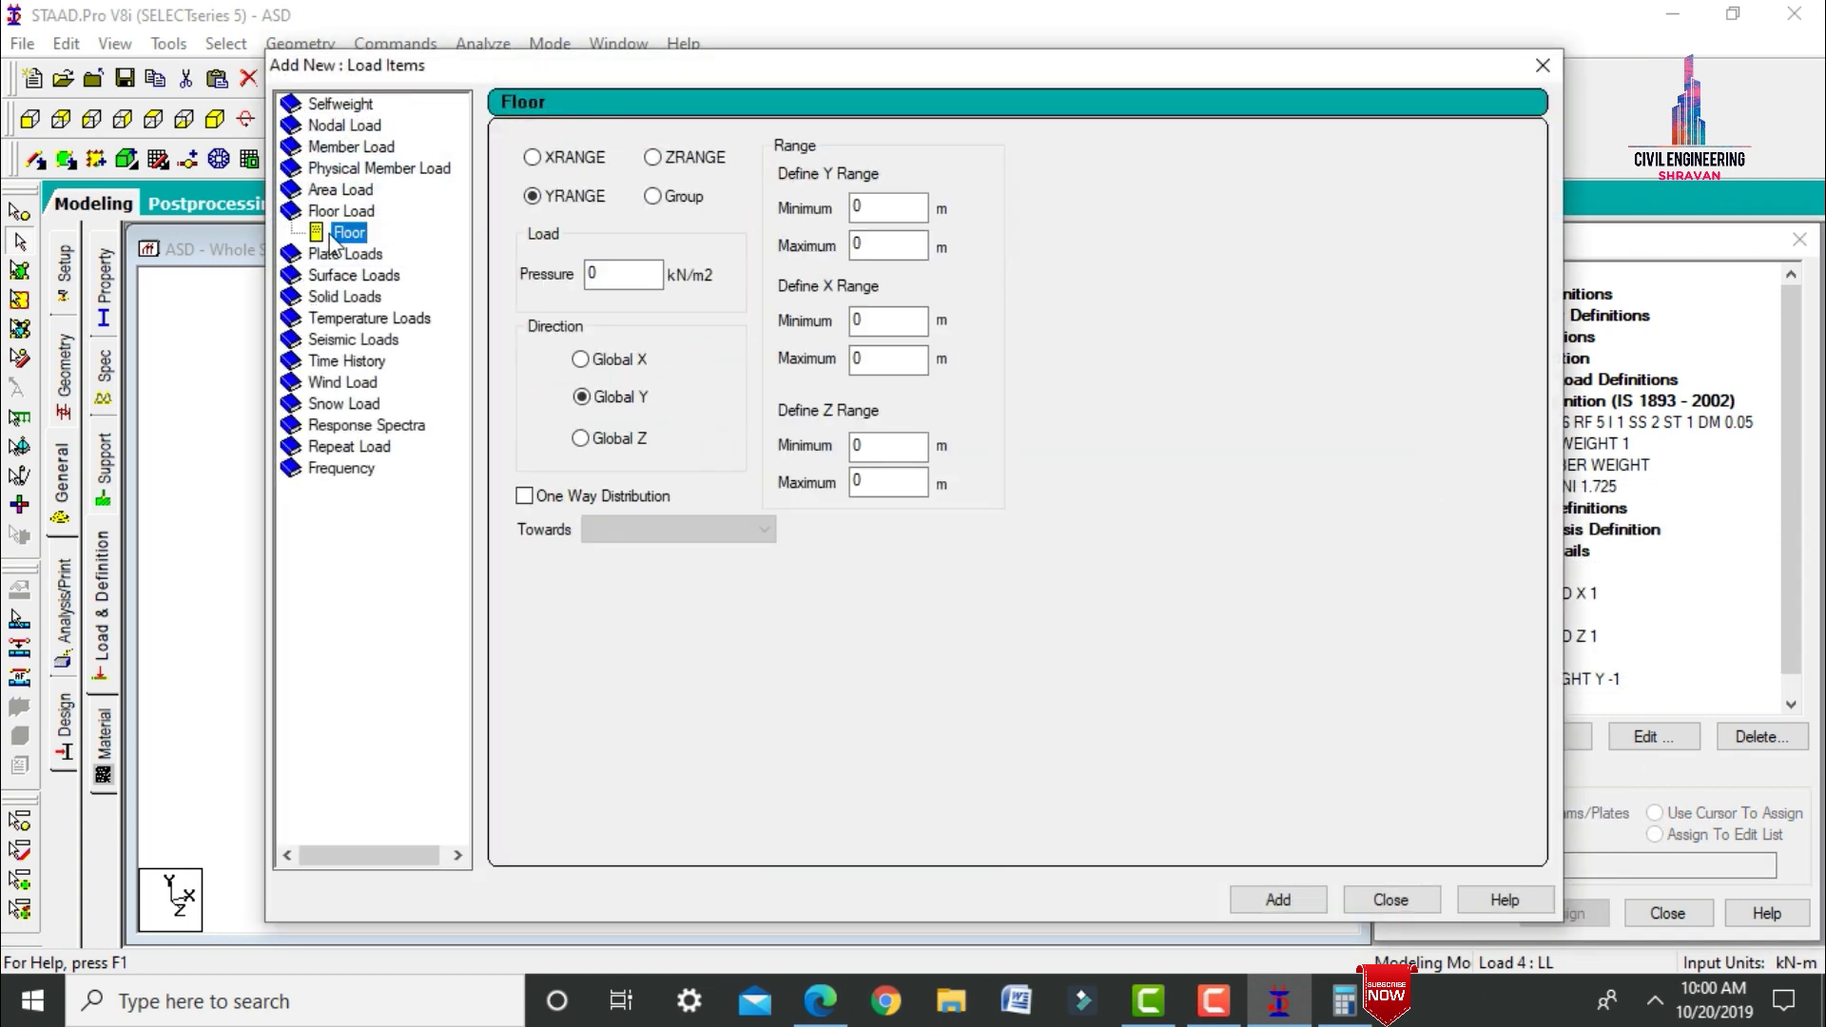
pyautogui.doubleClick(602, 266)
pyautogui.write('-2.5')
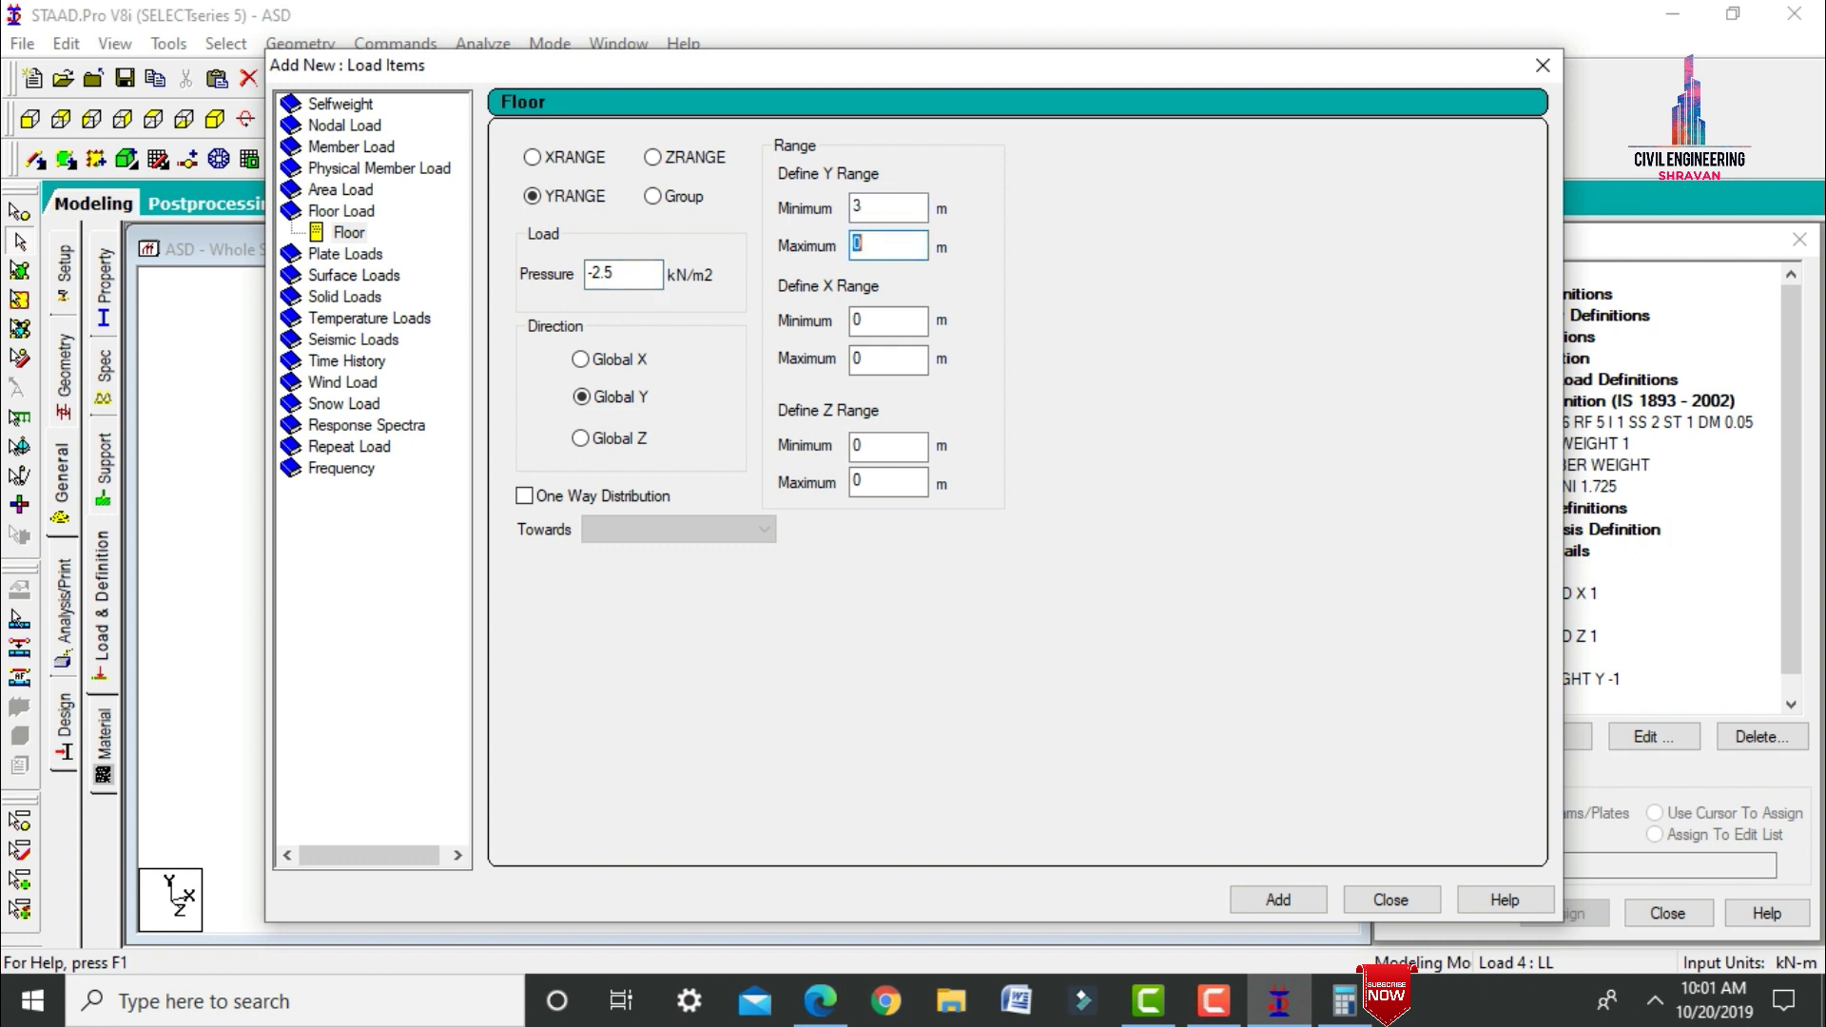
pyautogui.press('Return')
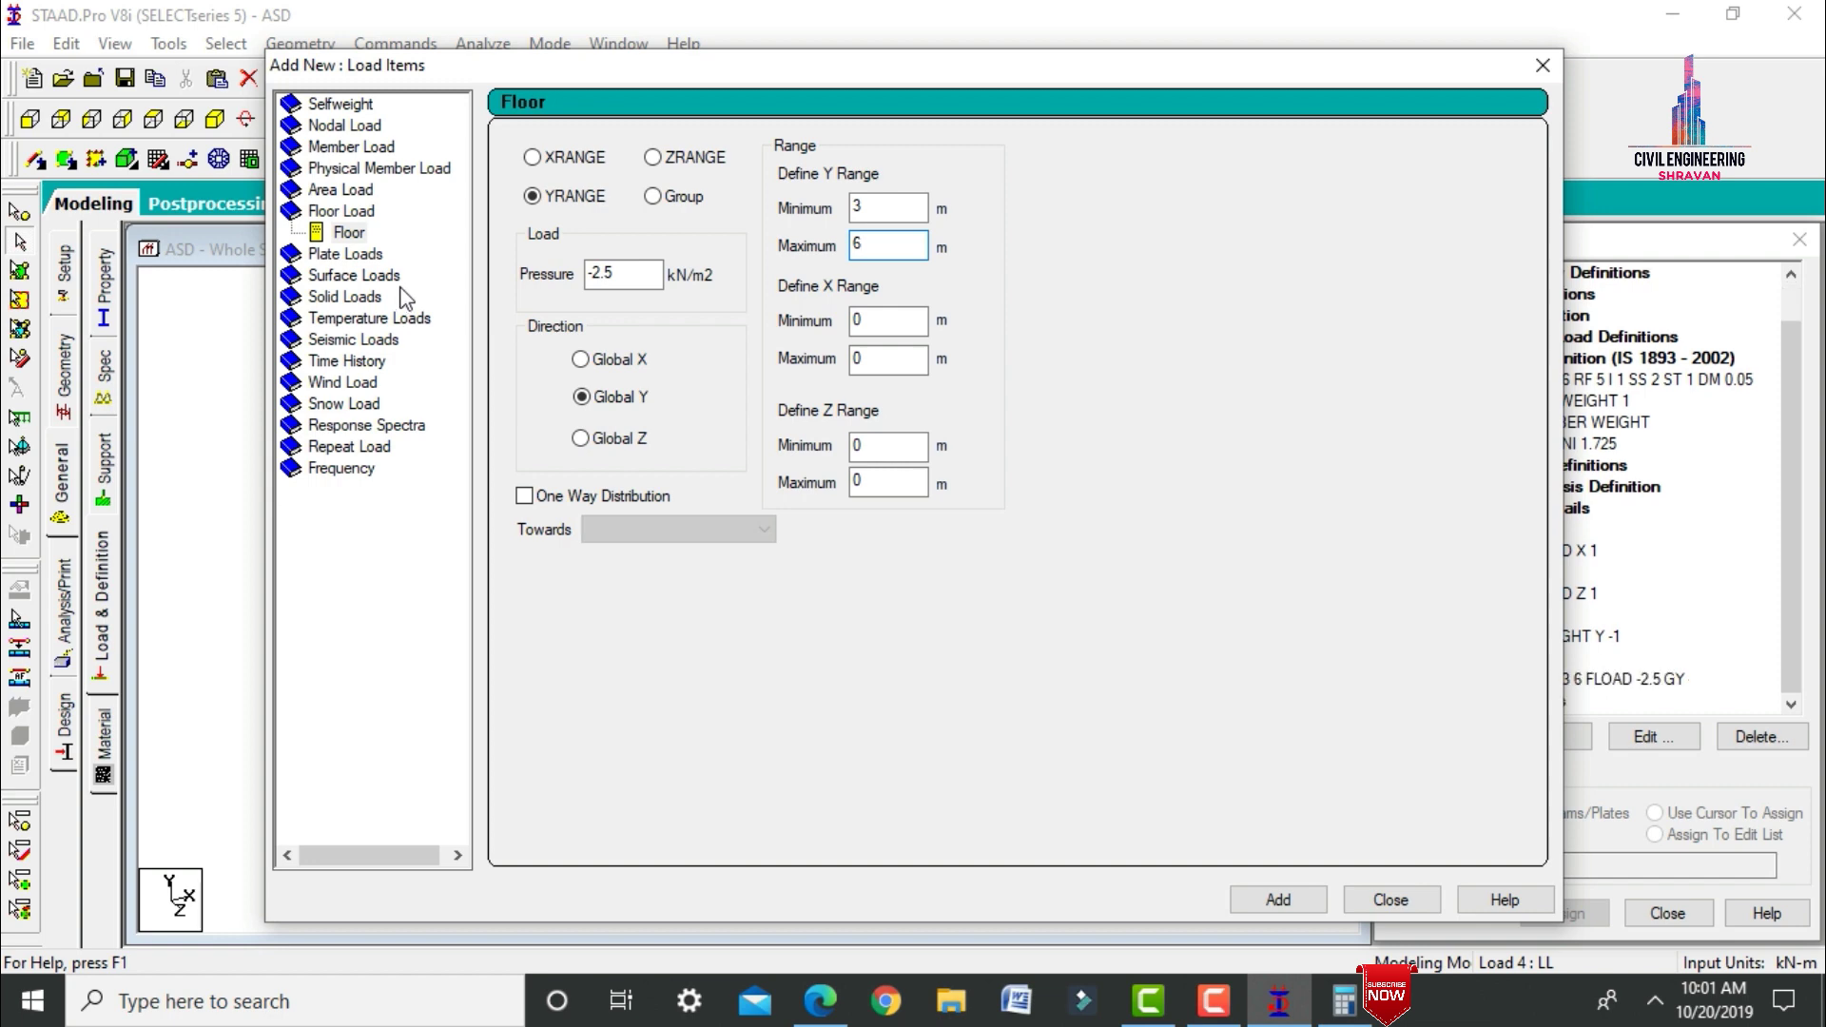
pyautogui.click(1543, 65)
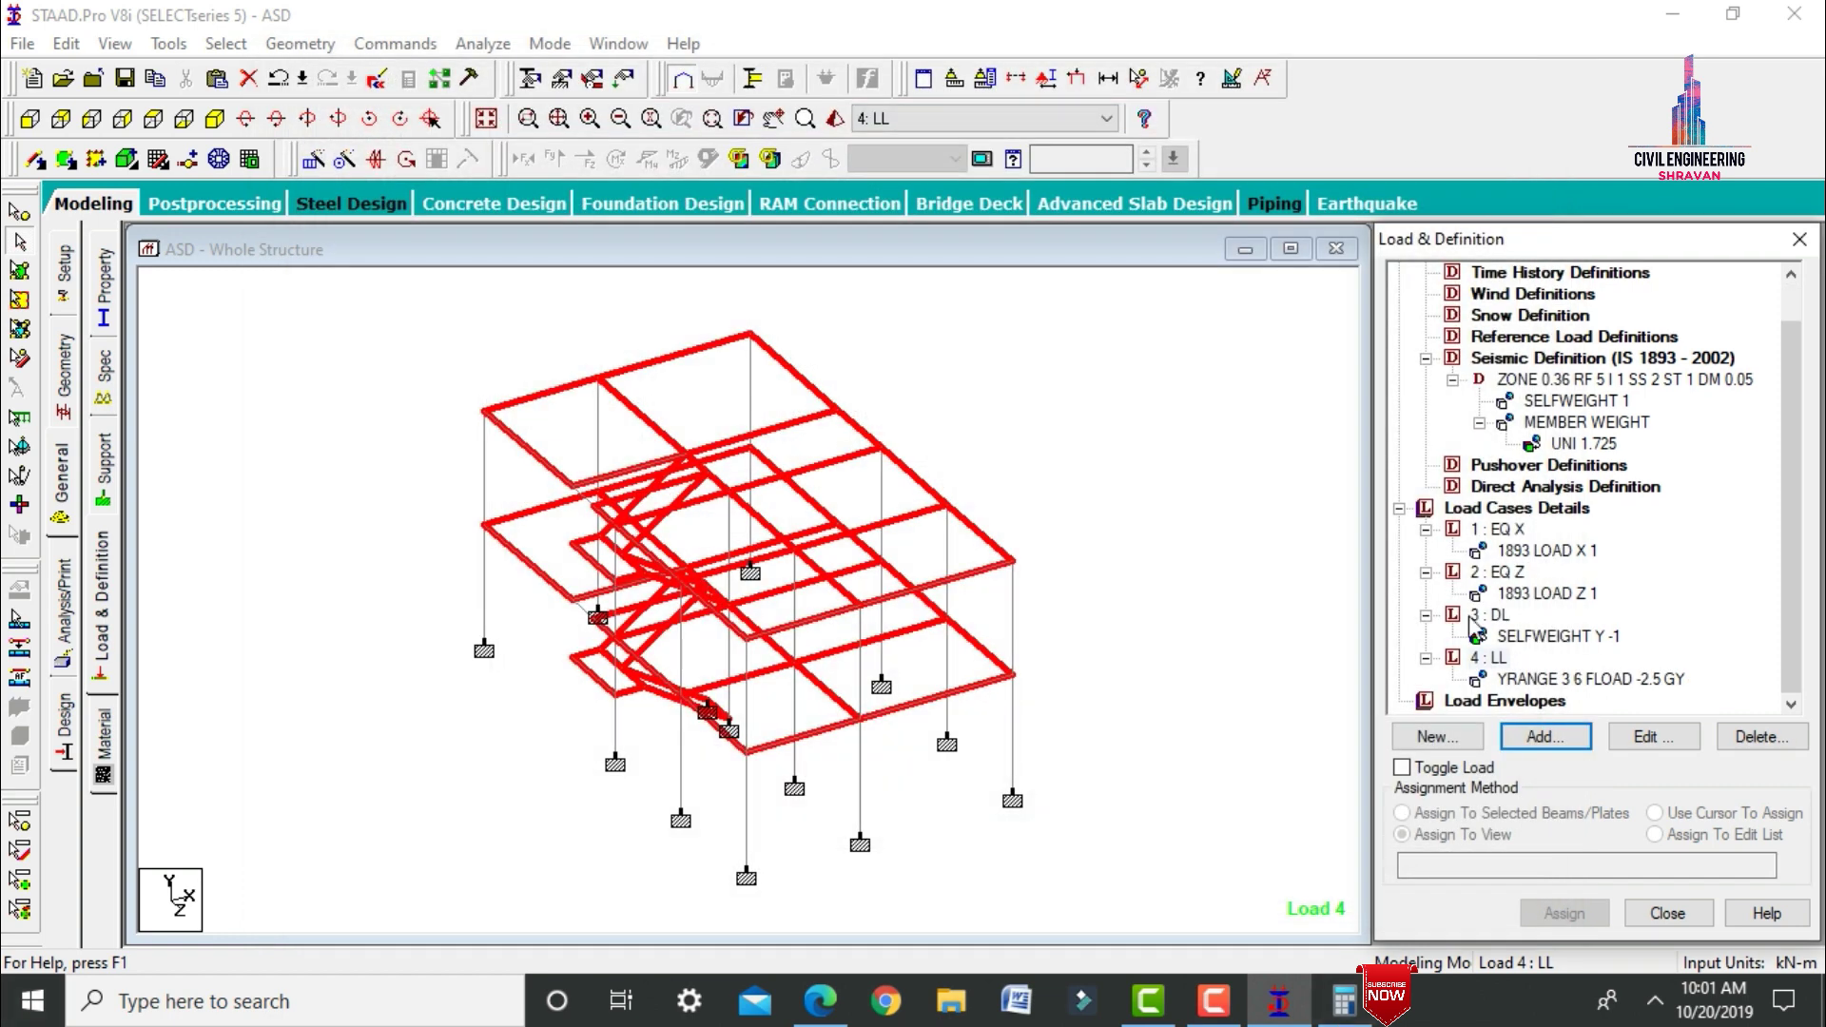
pyautogui.click(1165, 525)
pyautogui.click(1518, 509)
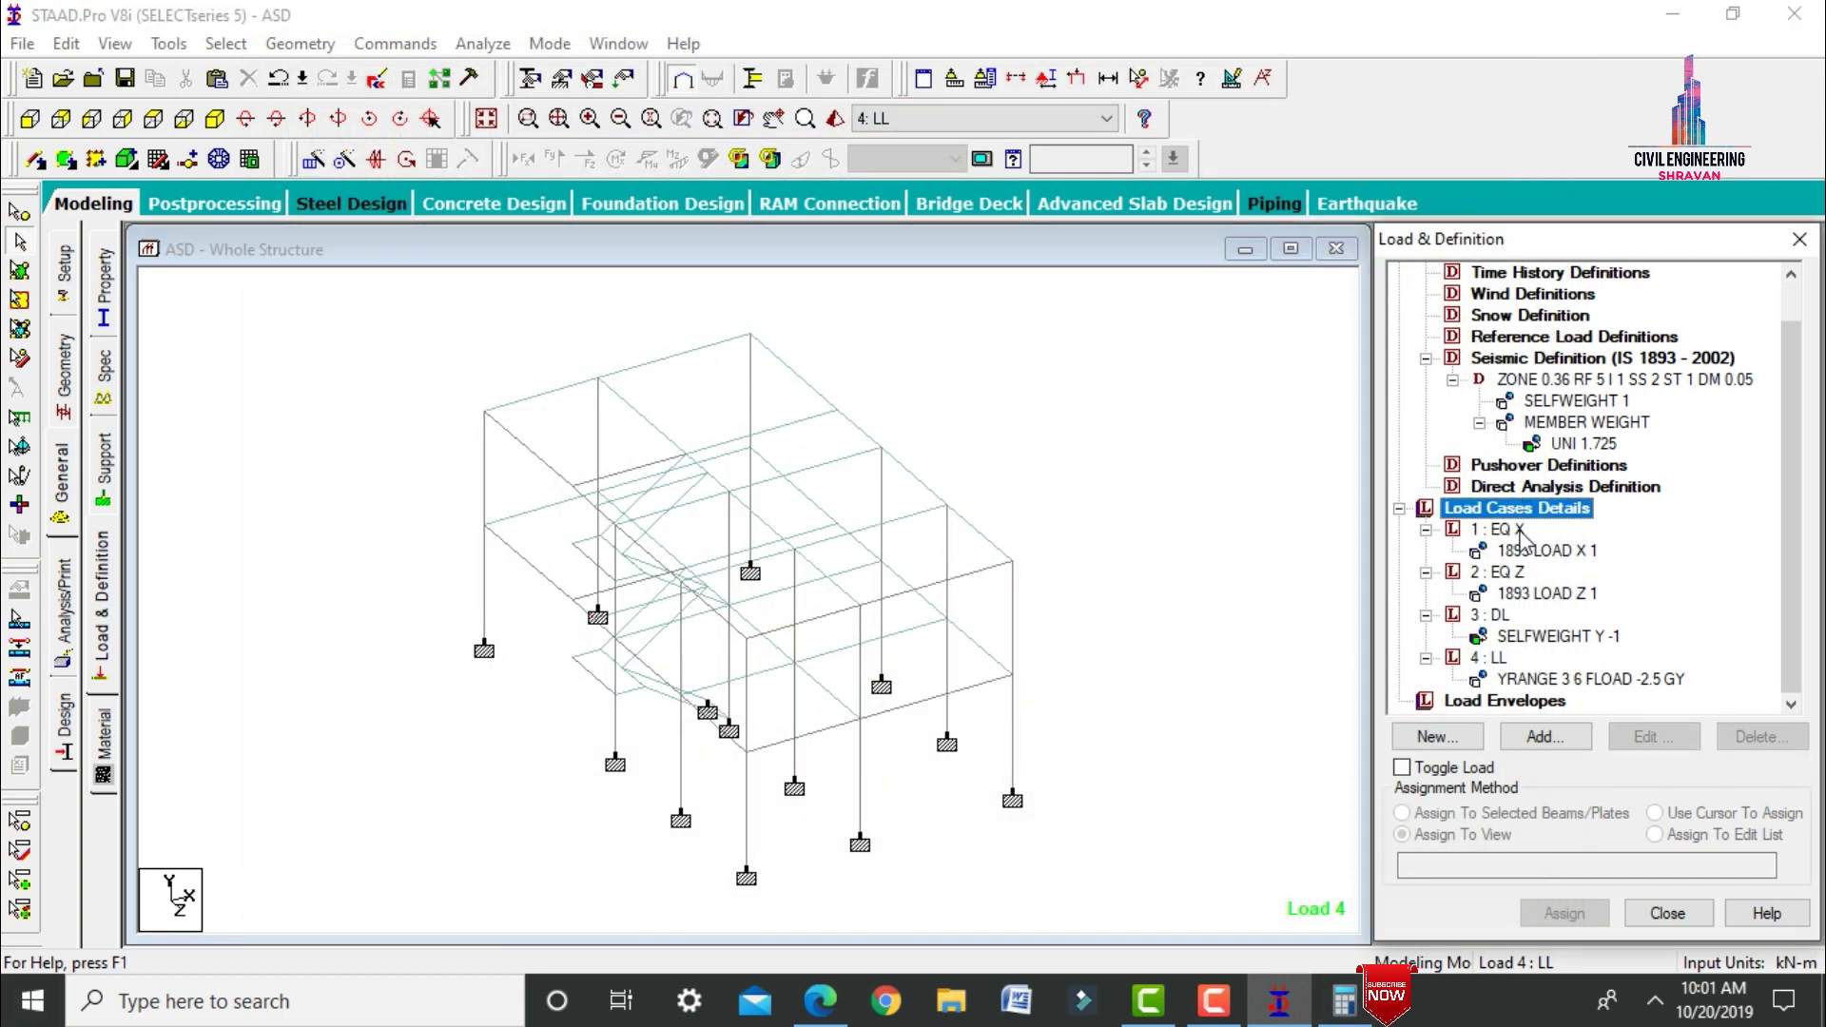
pyautogui.click(1541, 738)
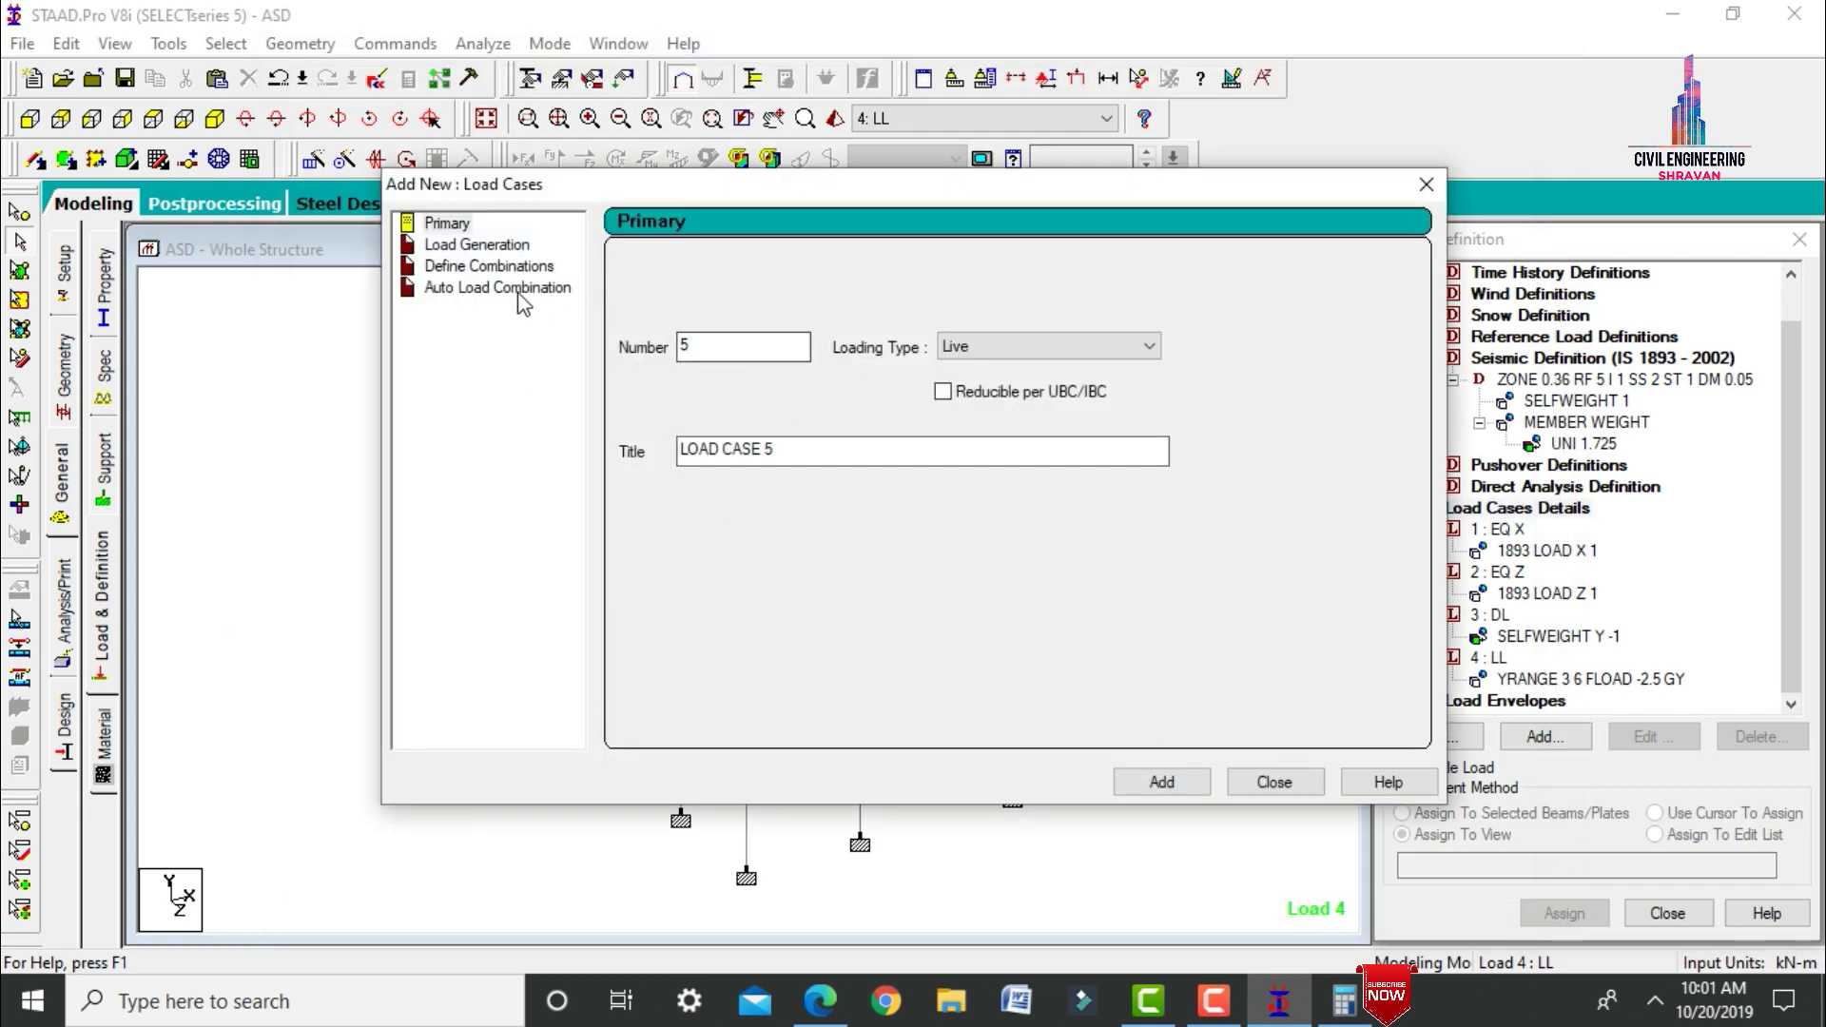
# Auto-generate Indian Code Genral_Structures load combinations and add them as load cases up to 19.
pyautogui.click(519, 291)
pyautogui.click(916, 269)
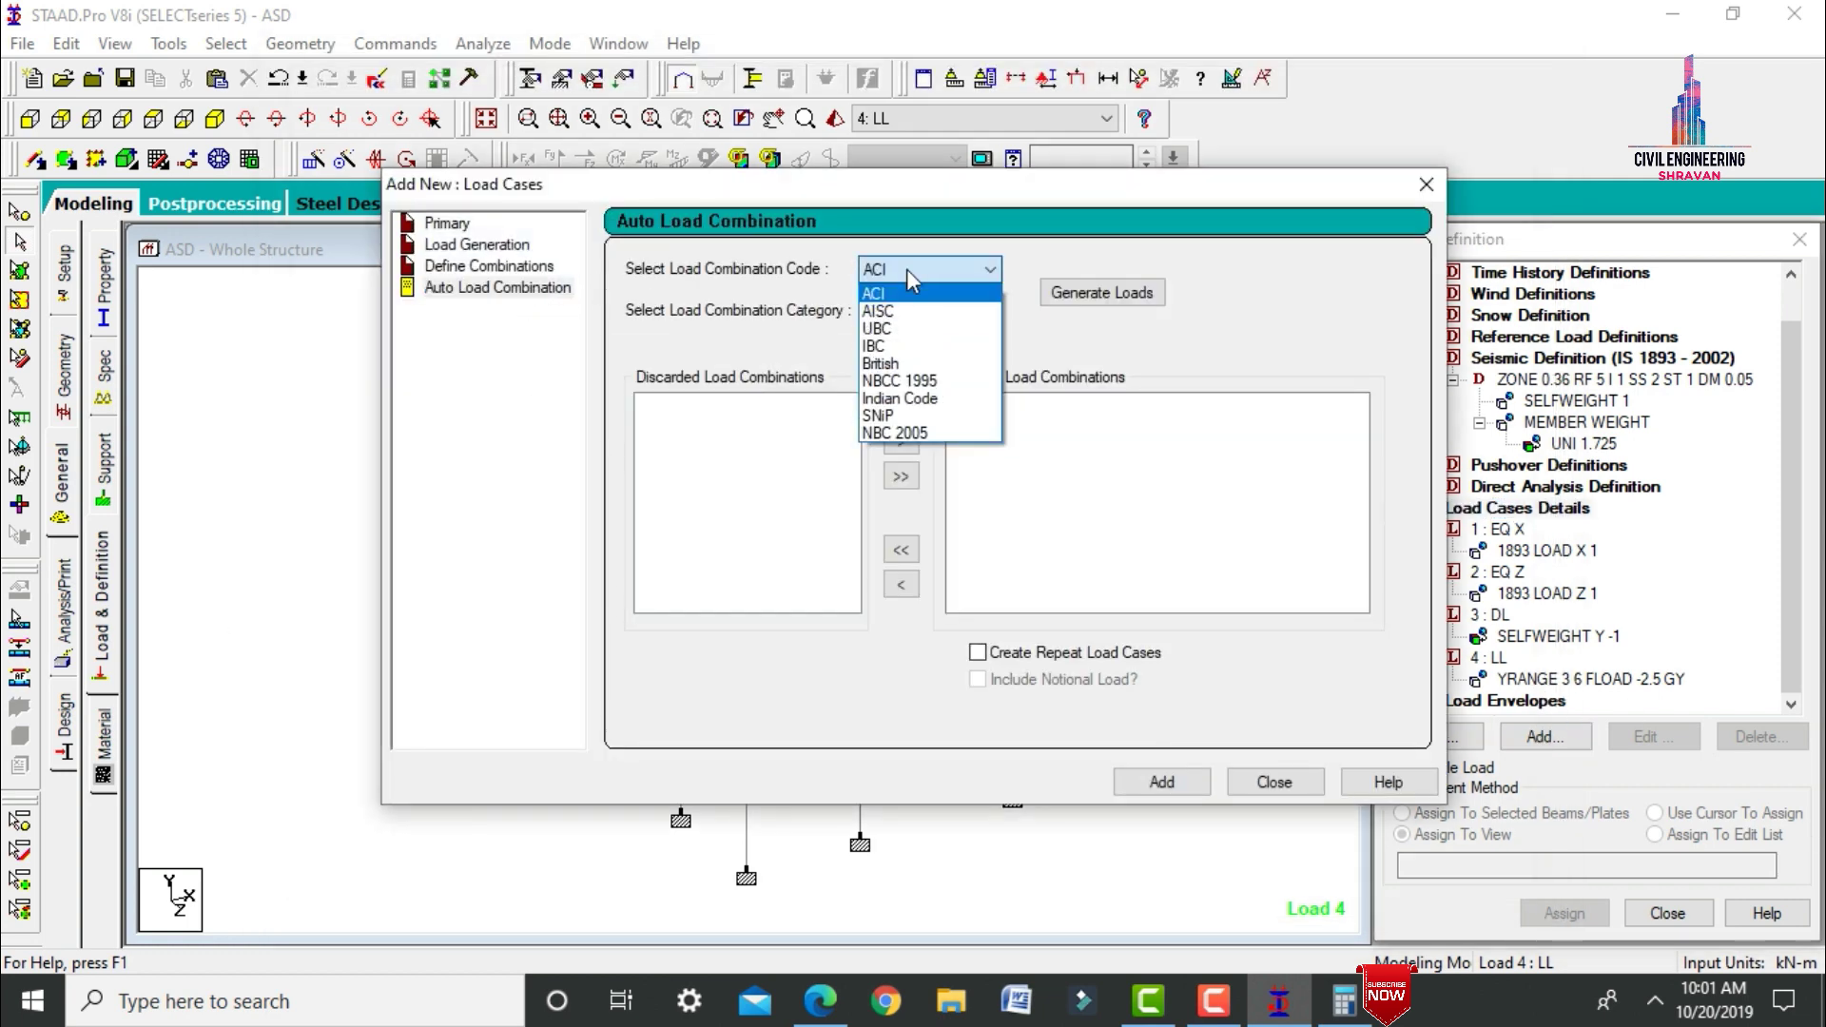
pyautogui.click(899, 399)
pyautogui.click(1101, 292)
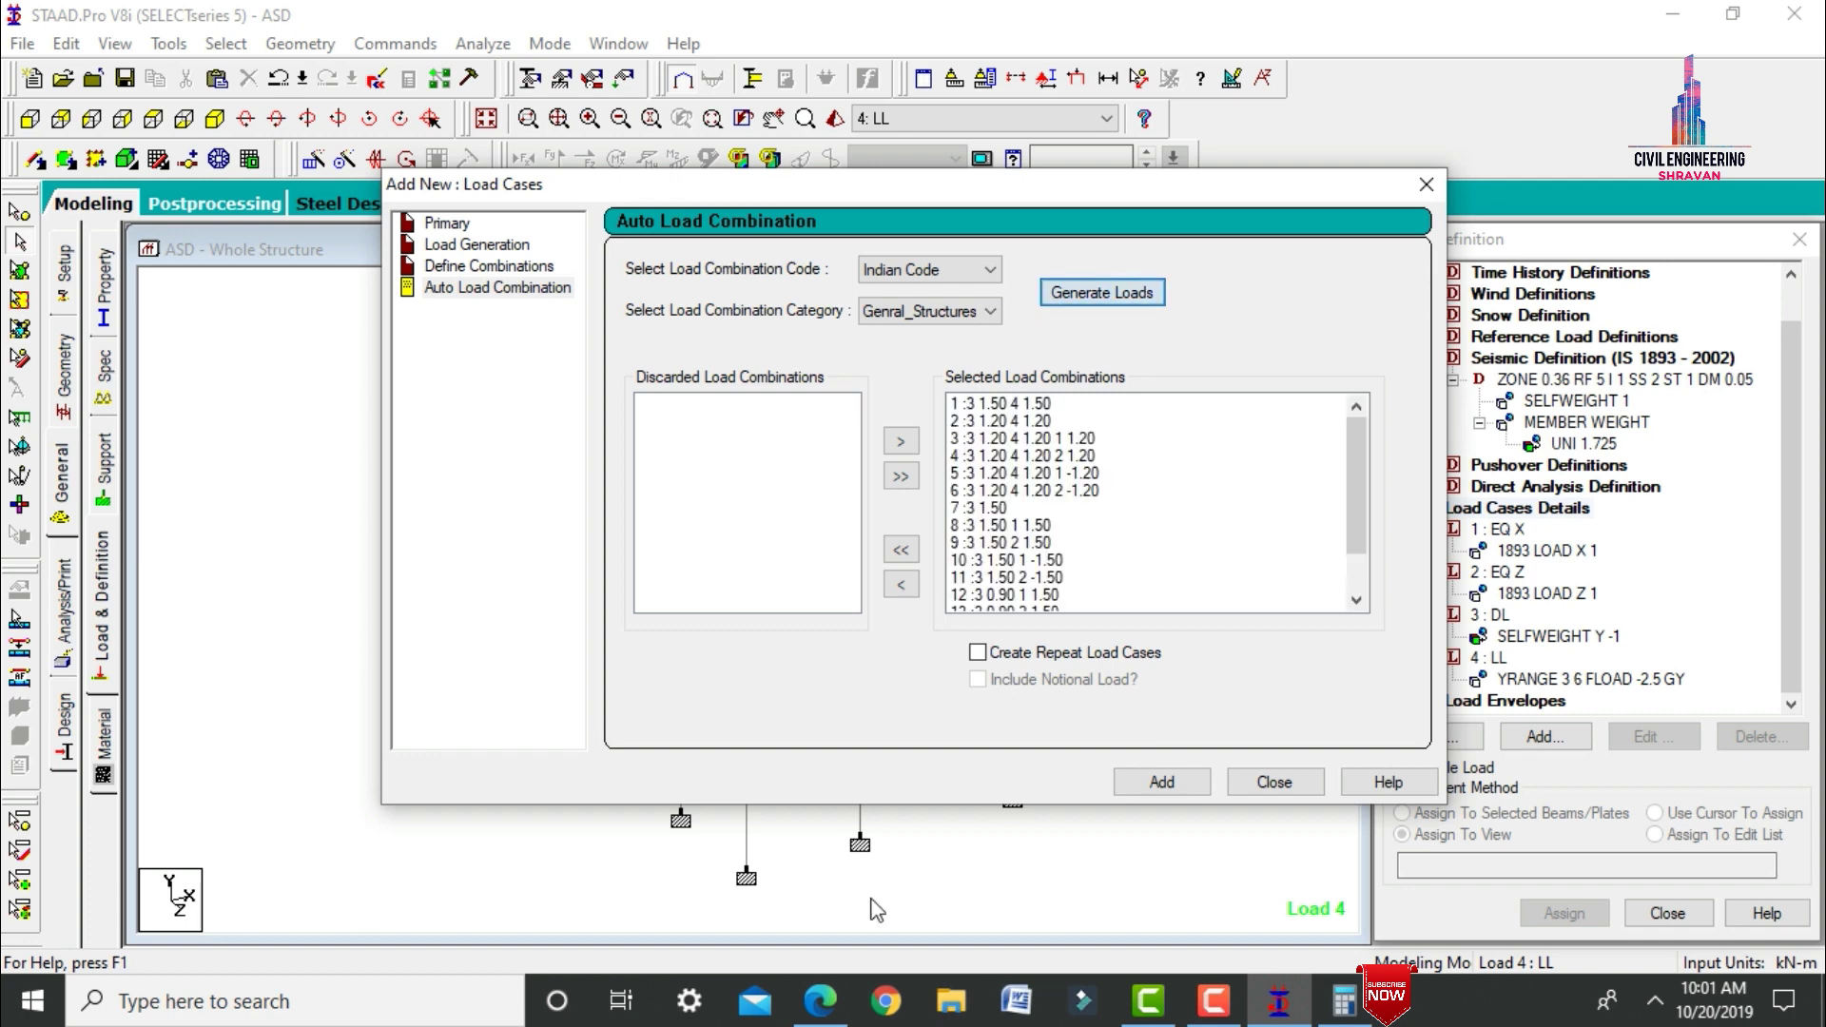
pyautogui.click(1168, 782)
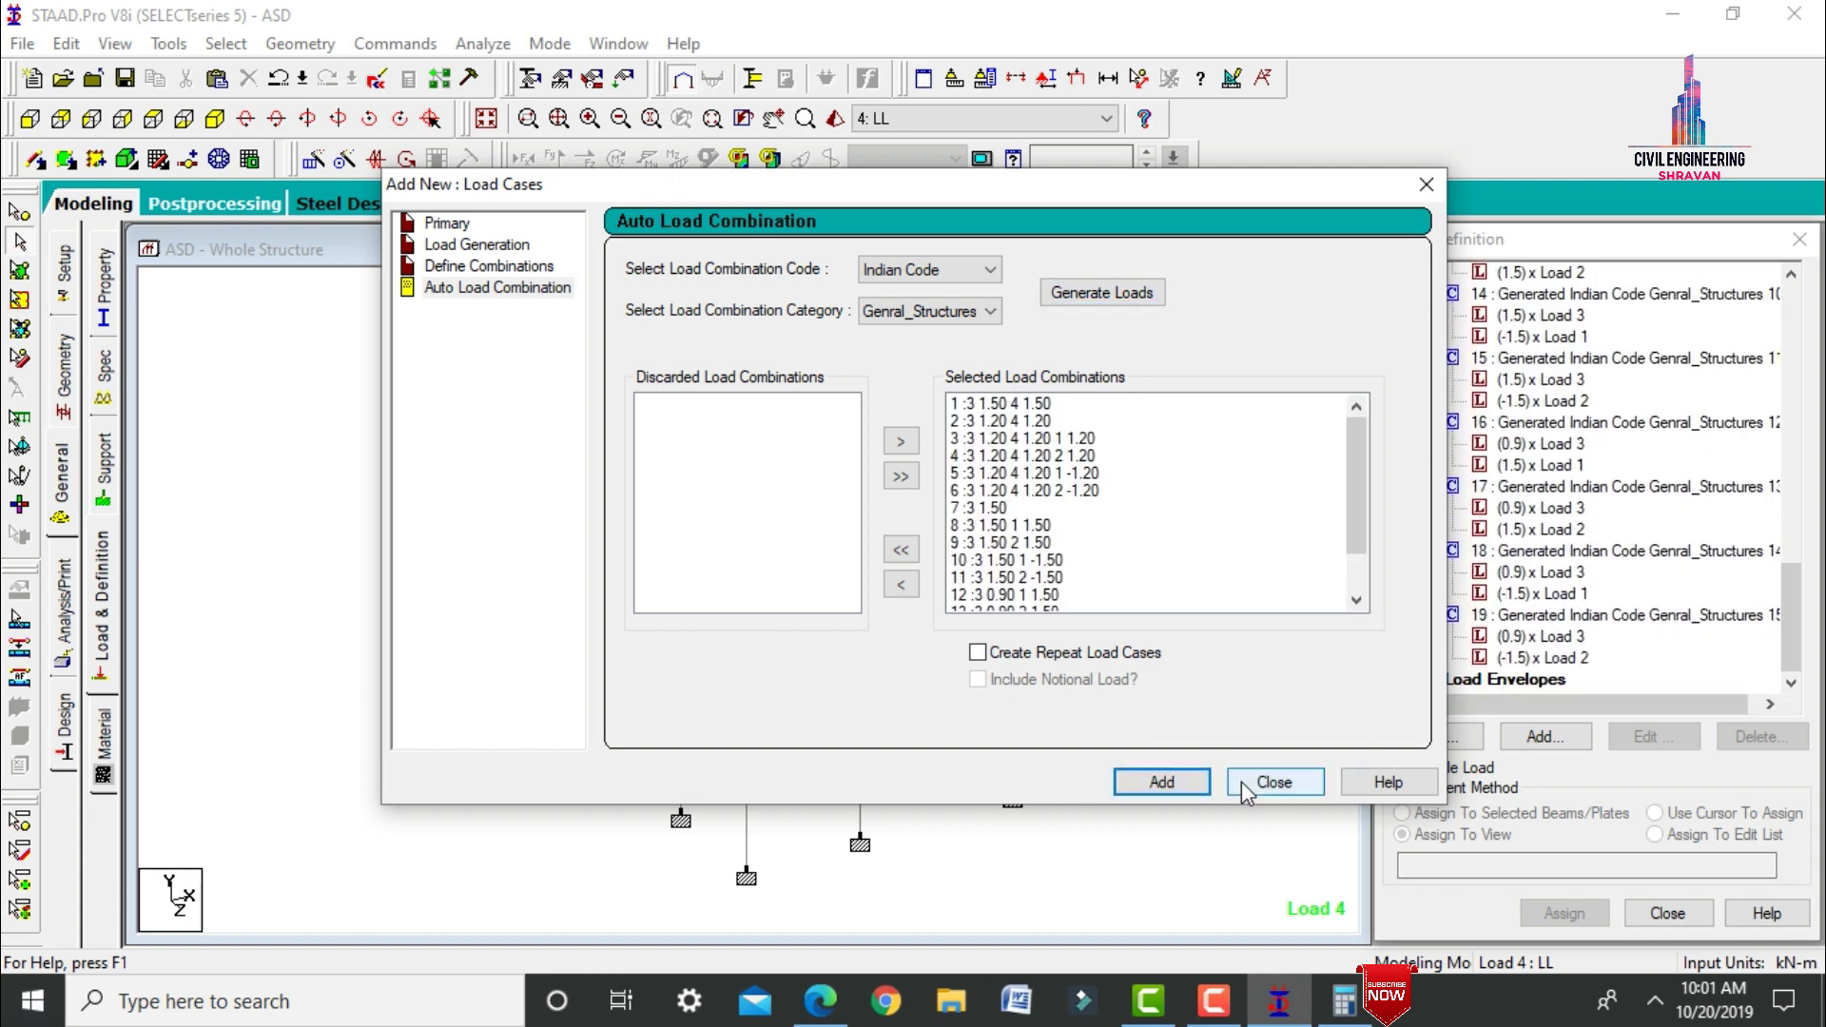
pyautogui.click(1273, 782)
# Assign the CONCRETE material to every member in the view.
pyautogui.click(100, 753)
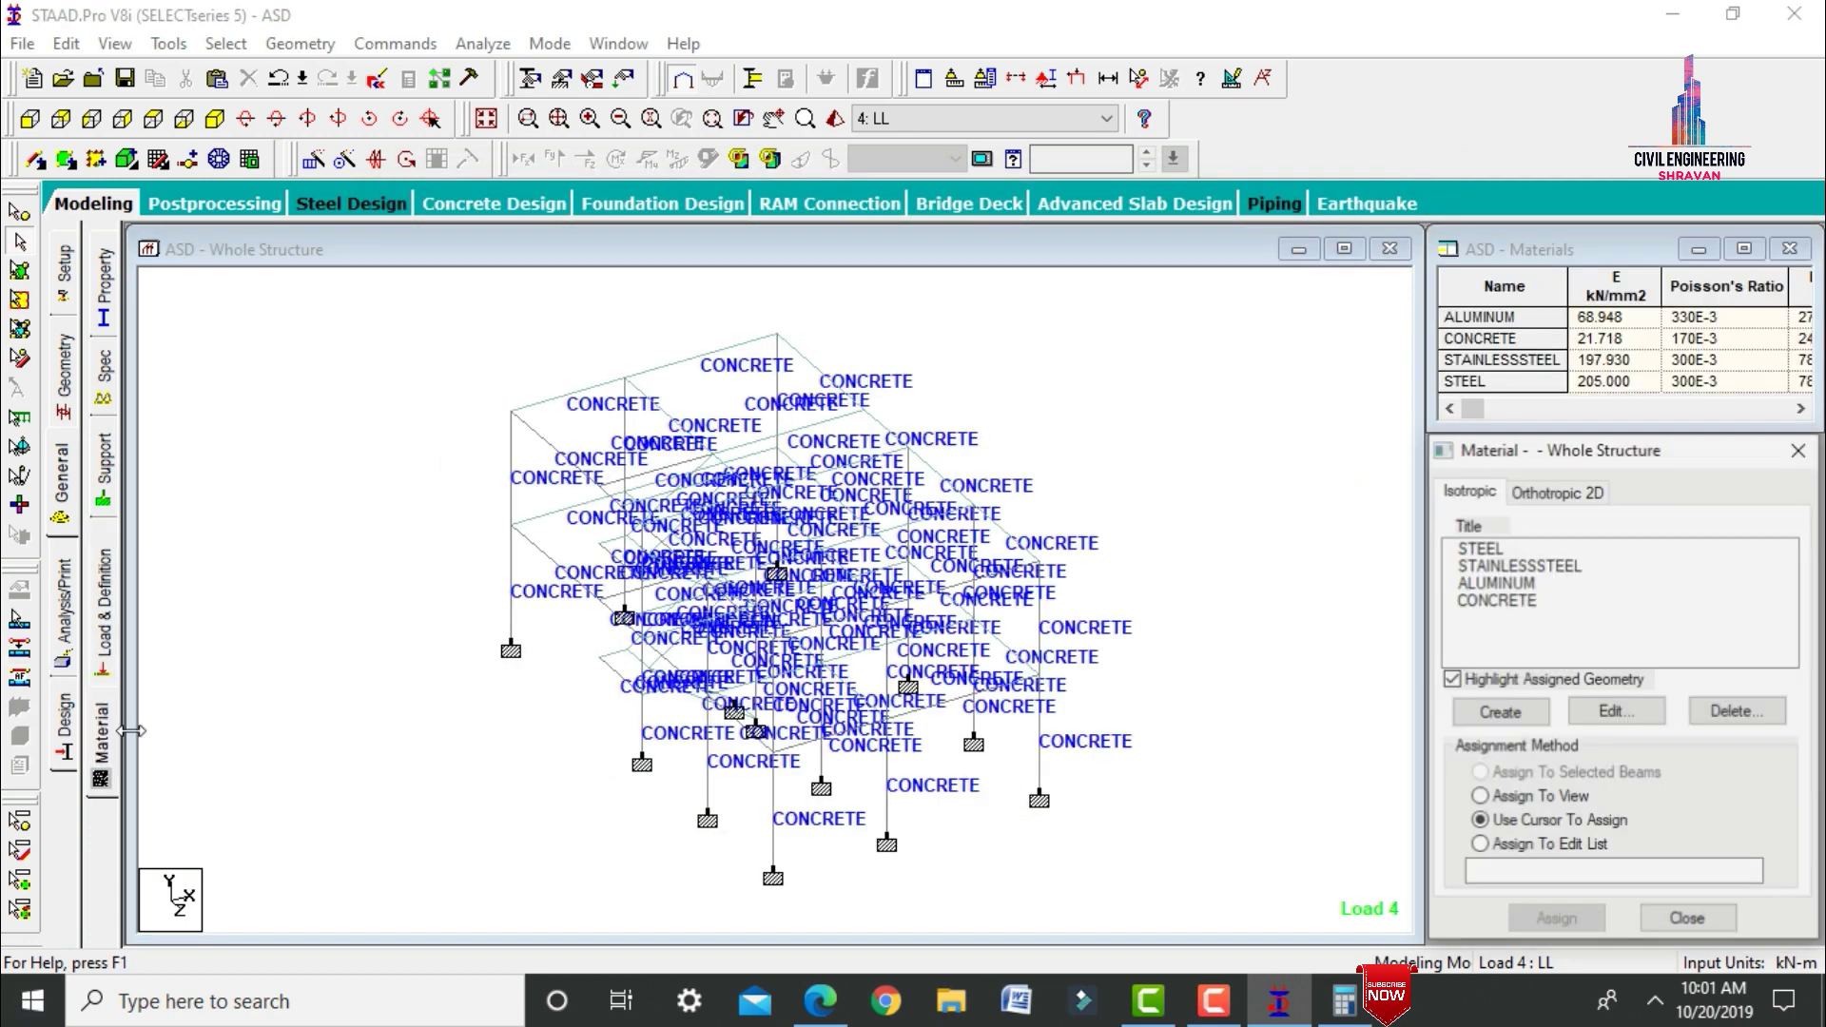
pyautogui.click(1517, 585)
pyautogui.click(1505, 601)
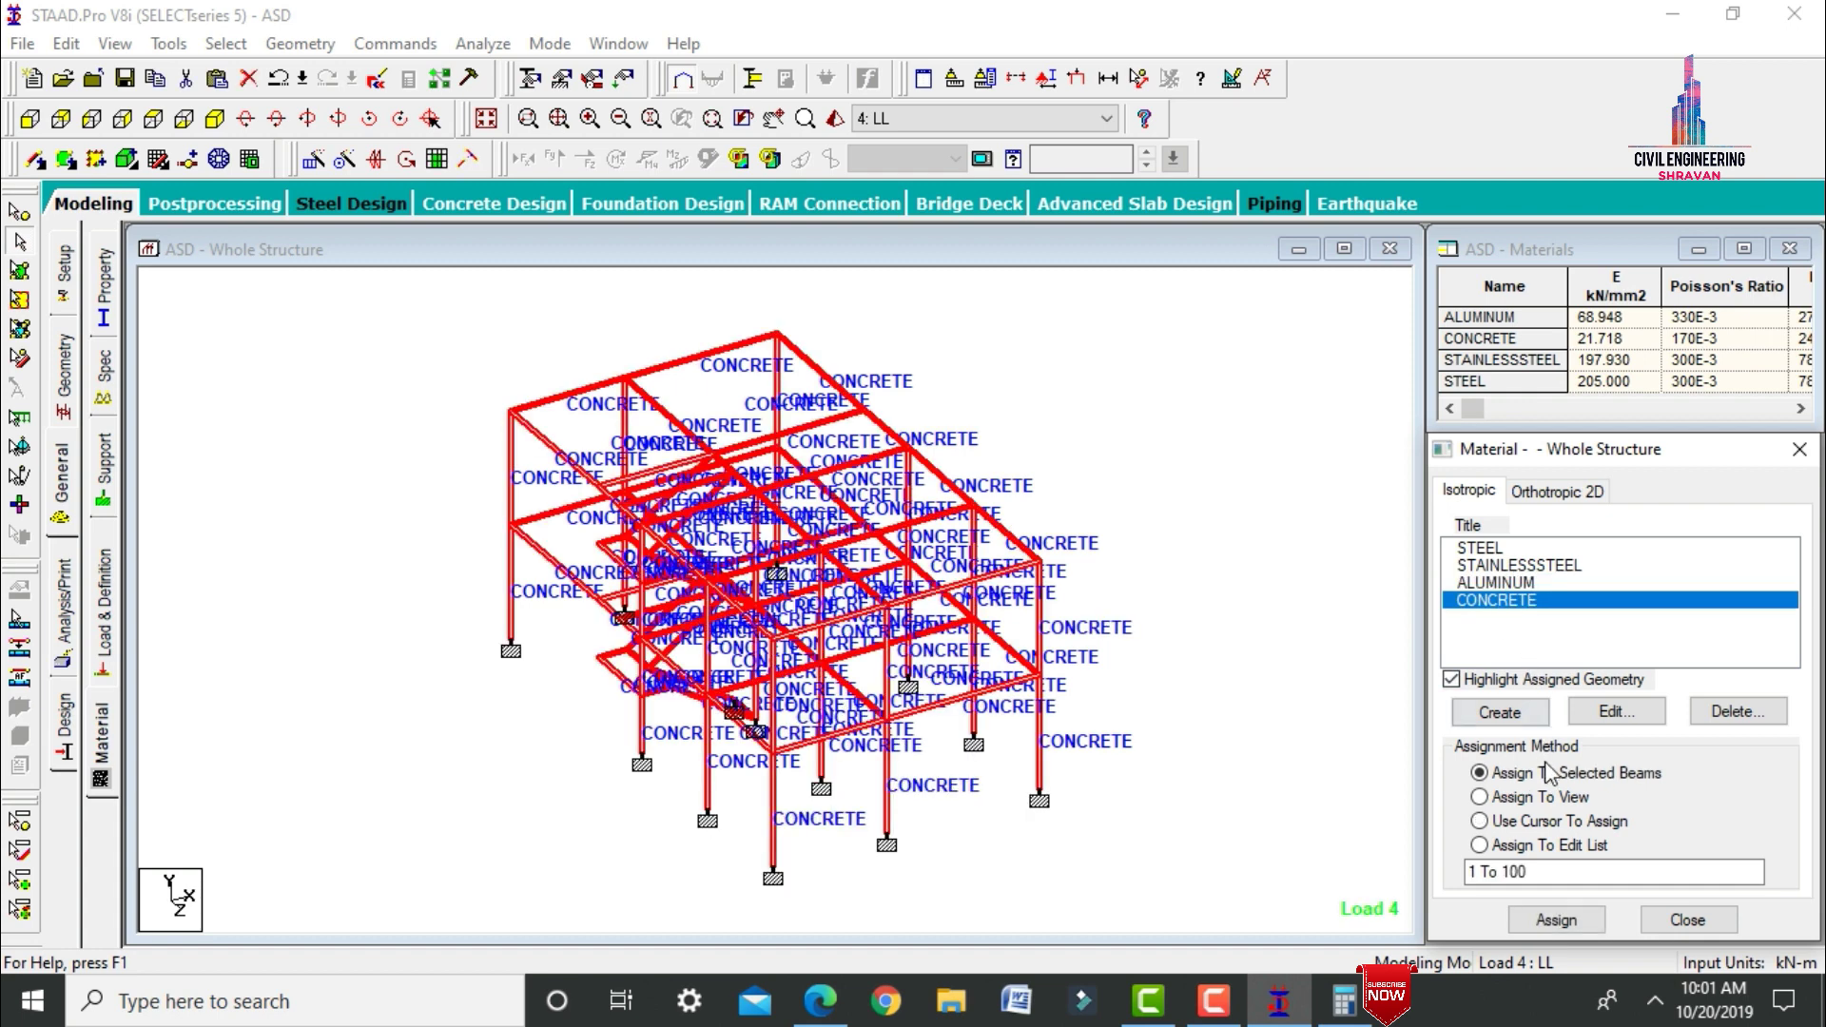
pyautogui.click(1527, 799)
pyautogui.click(1556, 919)
pyautogui.click(1640, 758)
# Bring up the Perform Analysis print options in the Analysis/Print commands.
pyautogui.click(1163, 361)
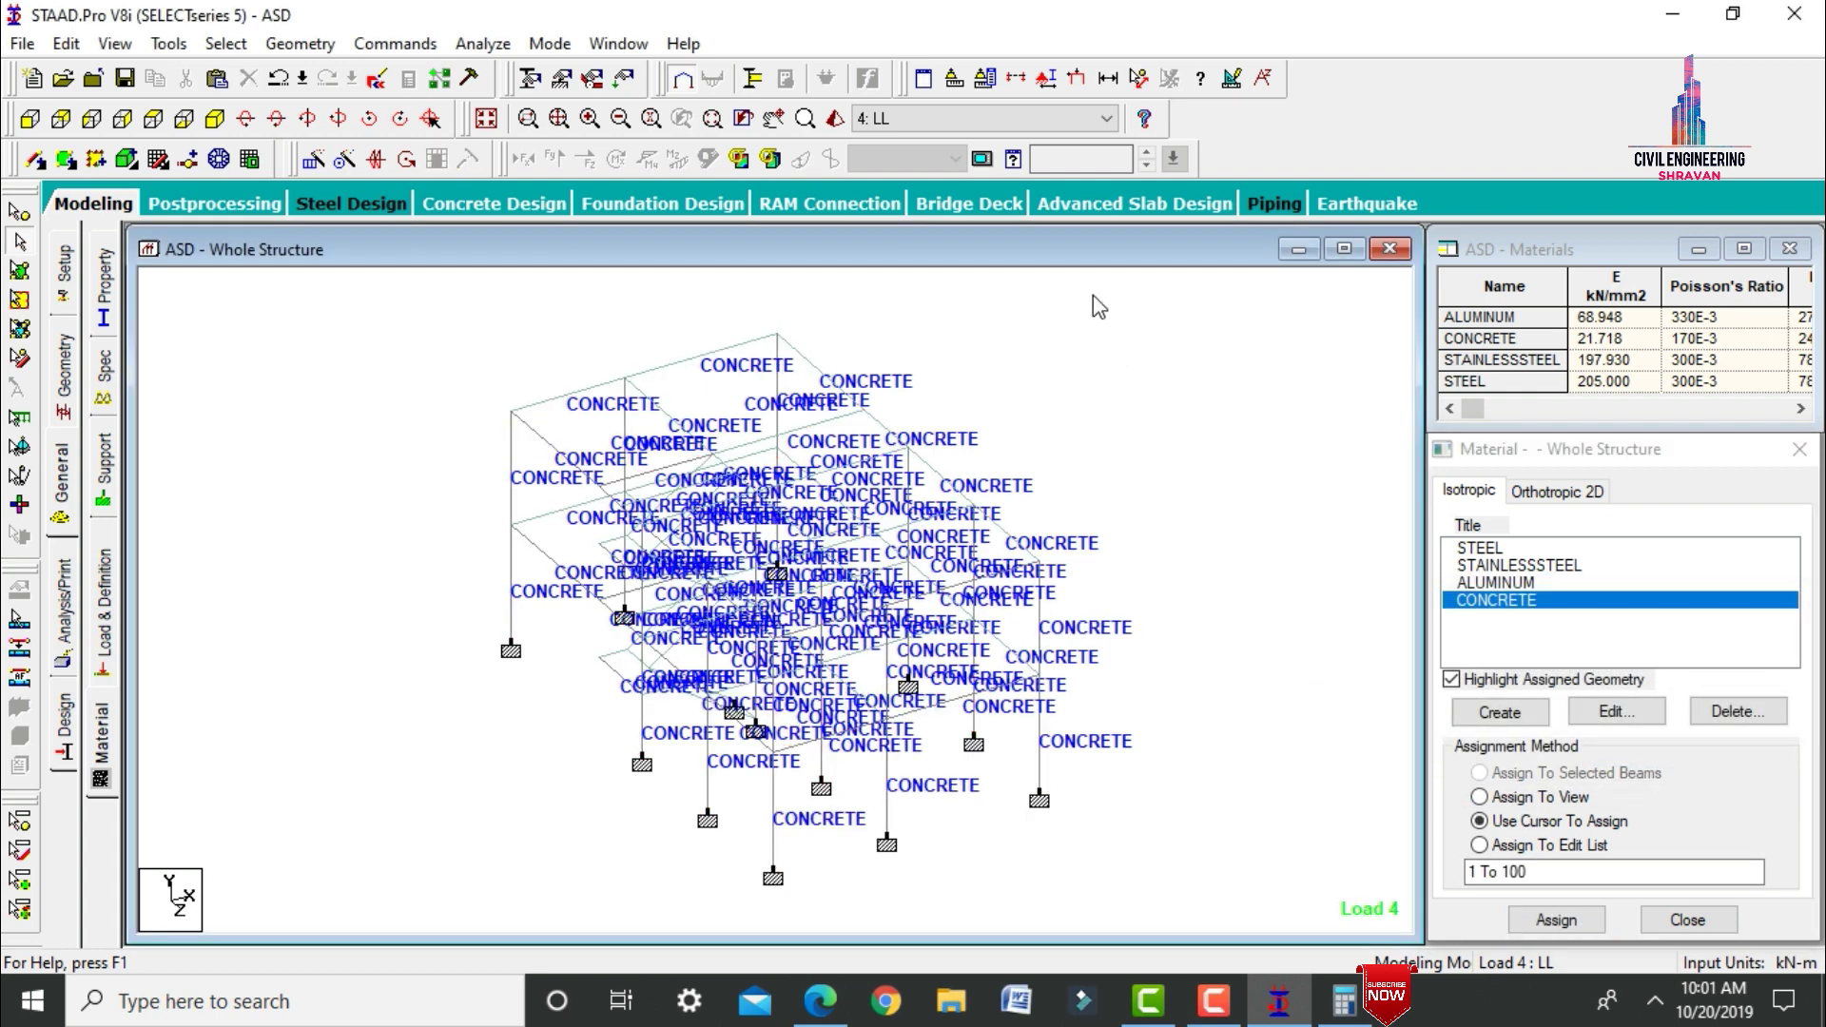
pyautogui.click(59, 618)
pyautogui.click(831, 785)
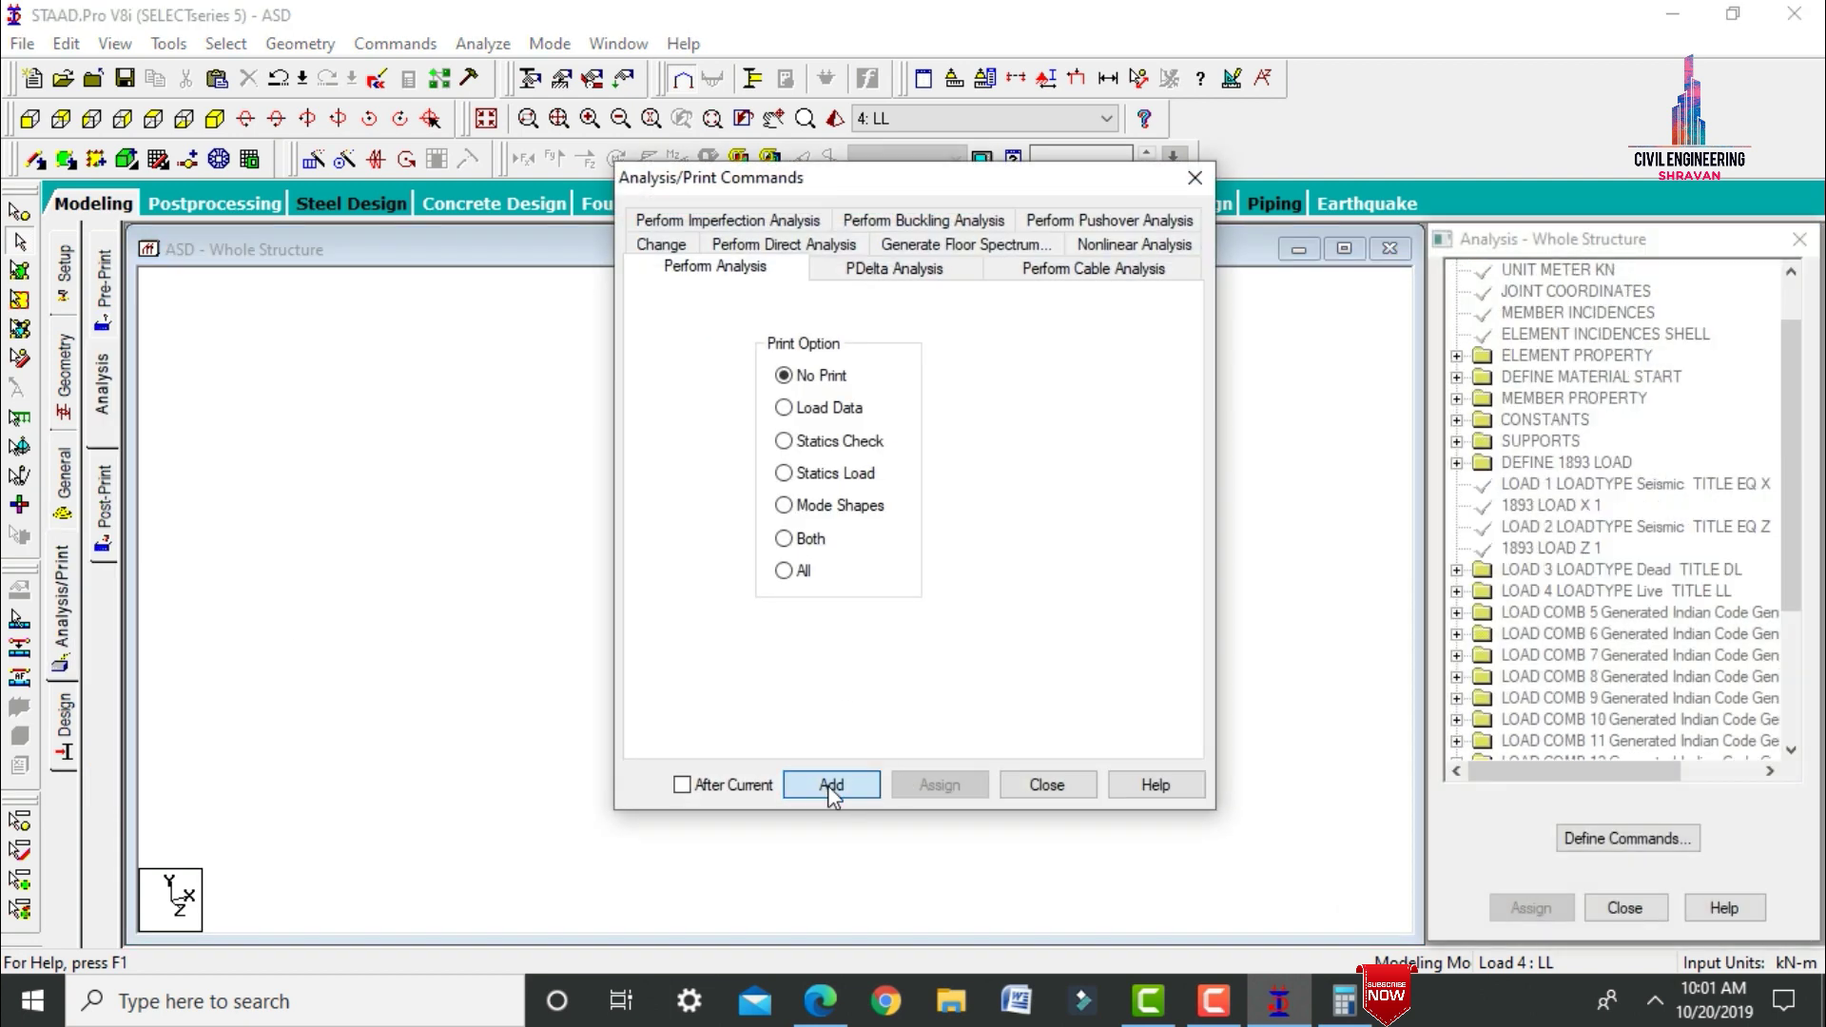
# Save and run the analysis, then go to postprocessing and accept the results setup.
pyautogui.click(1045, 785)
pyautogui.click(484, 43)
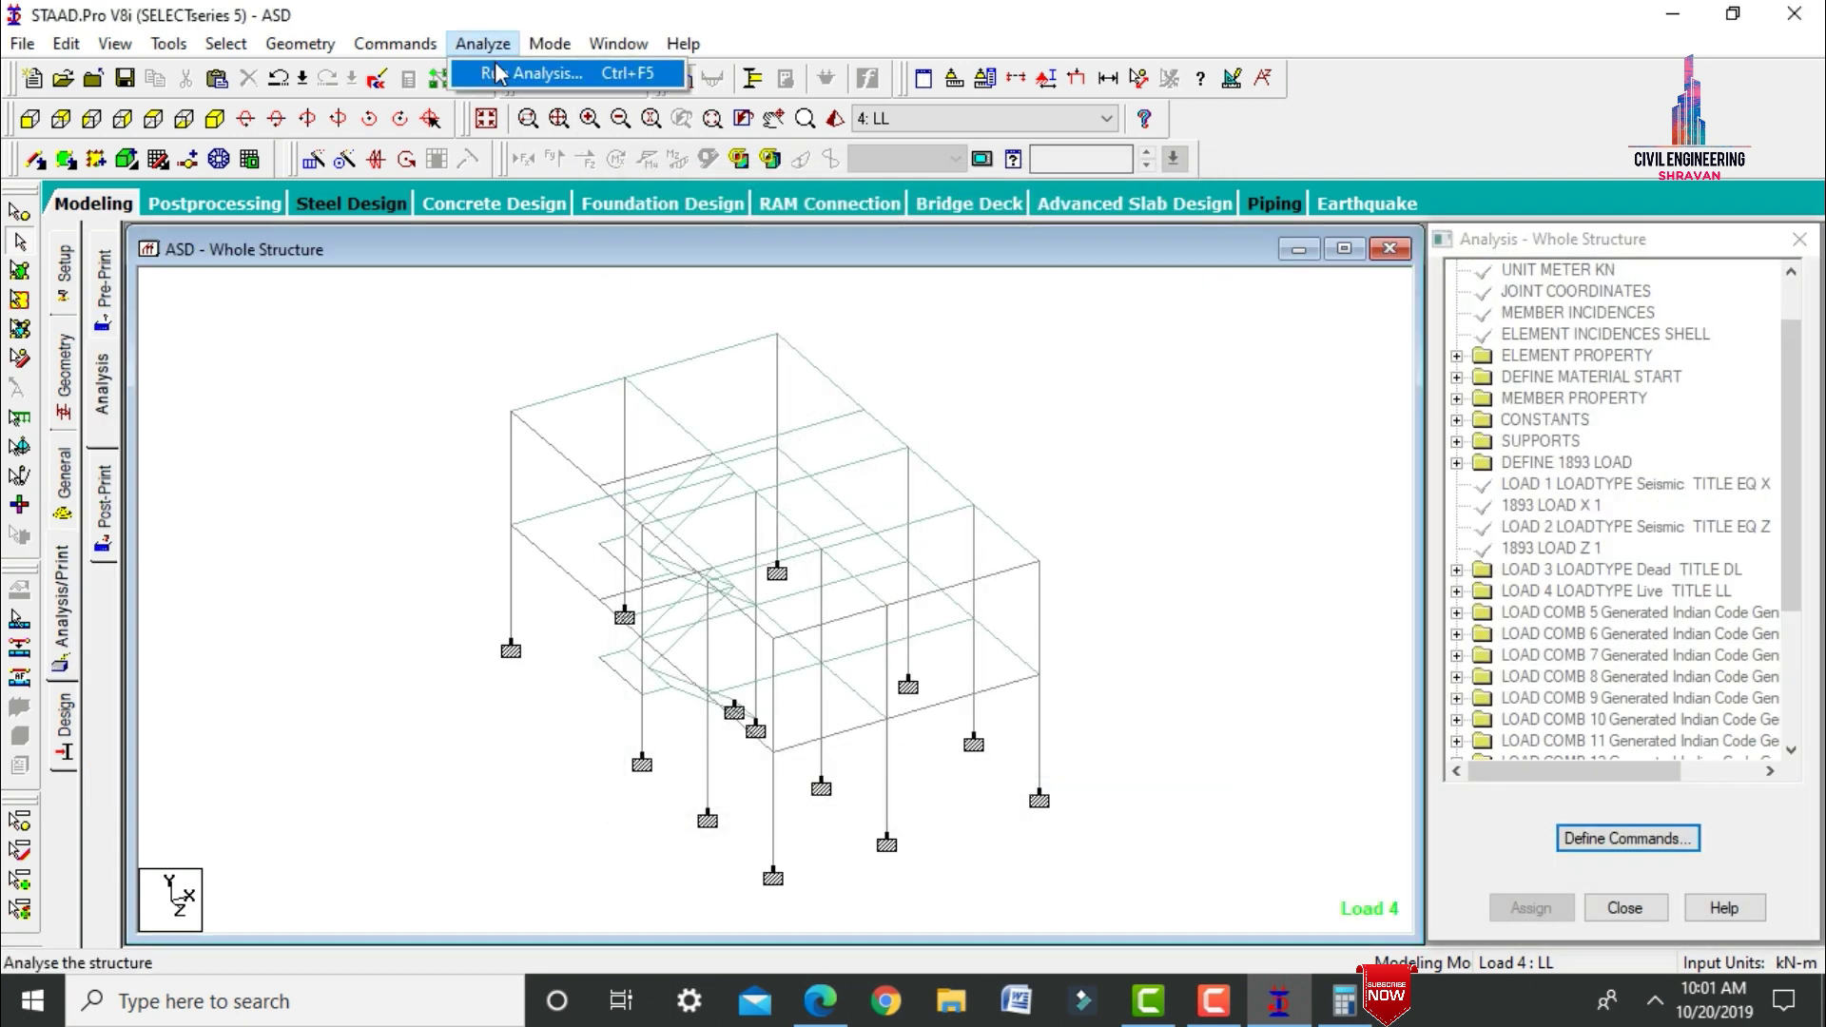
pyautogui.click(522, 69)
pyautogui.click(758, 529)
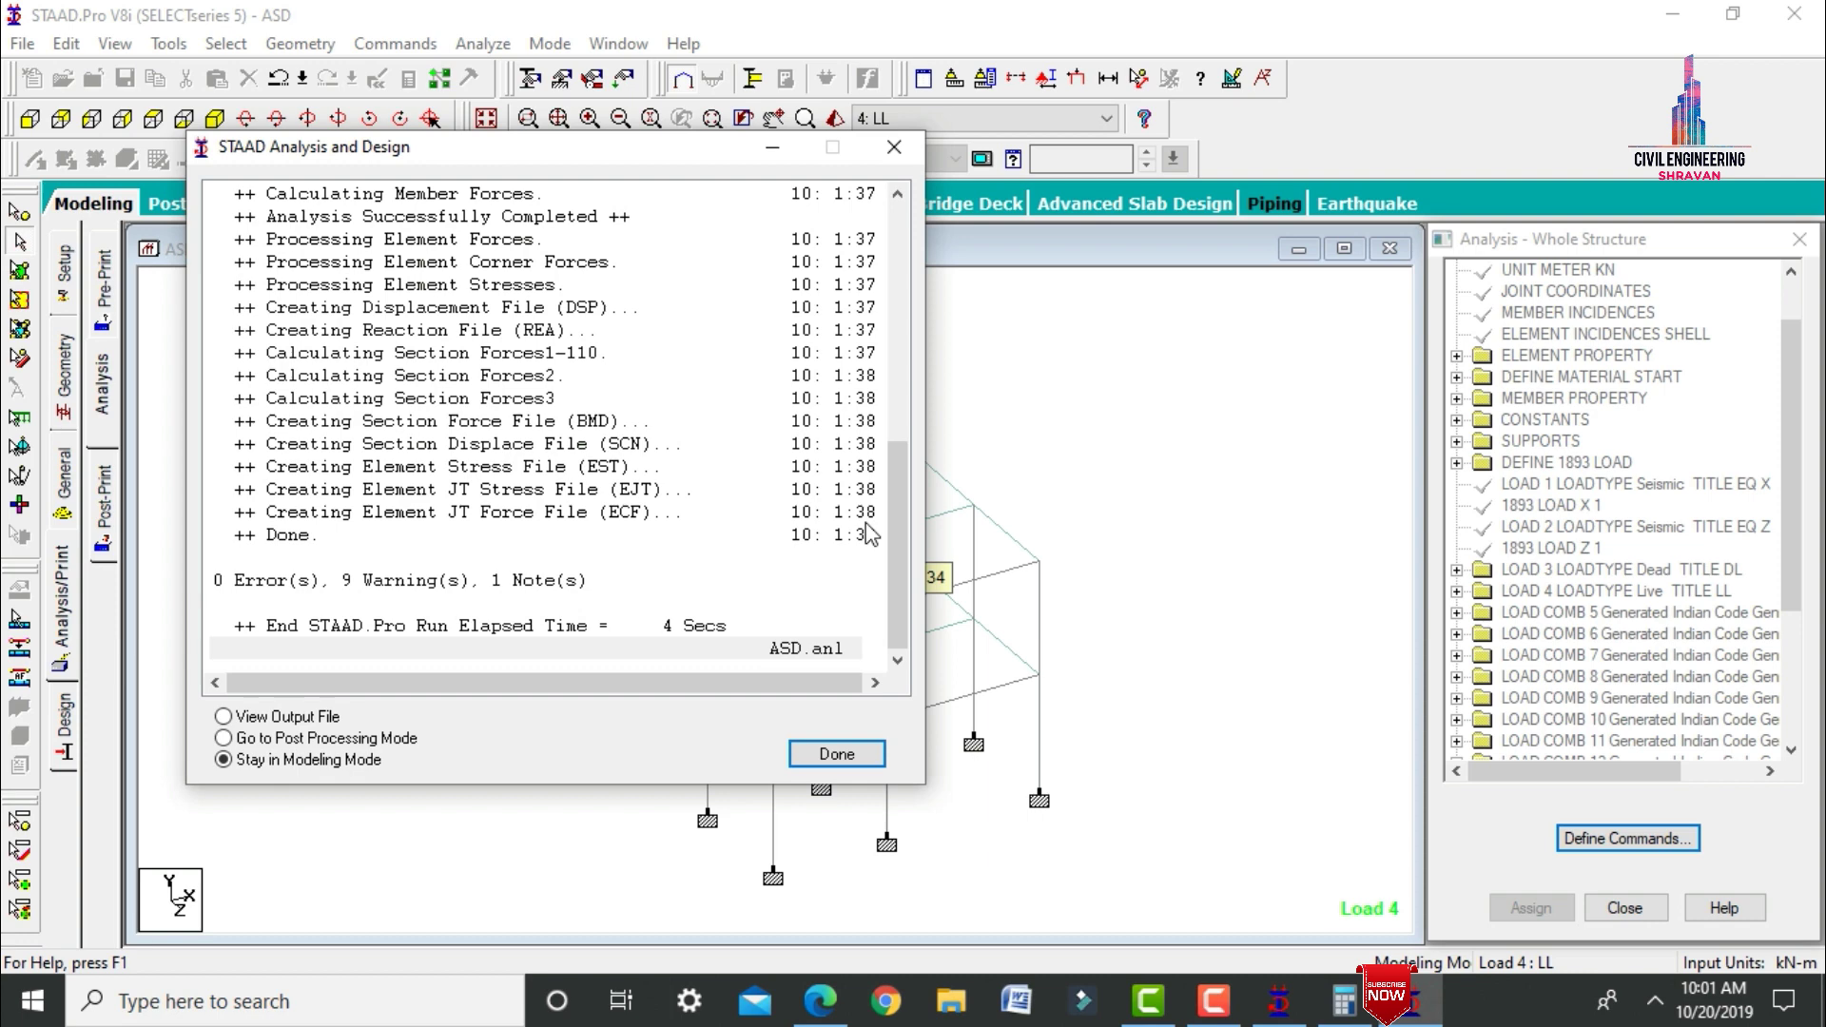
pyautogui.click(313, 742)
pyautogui.click(869, 748)
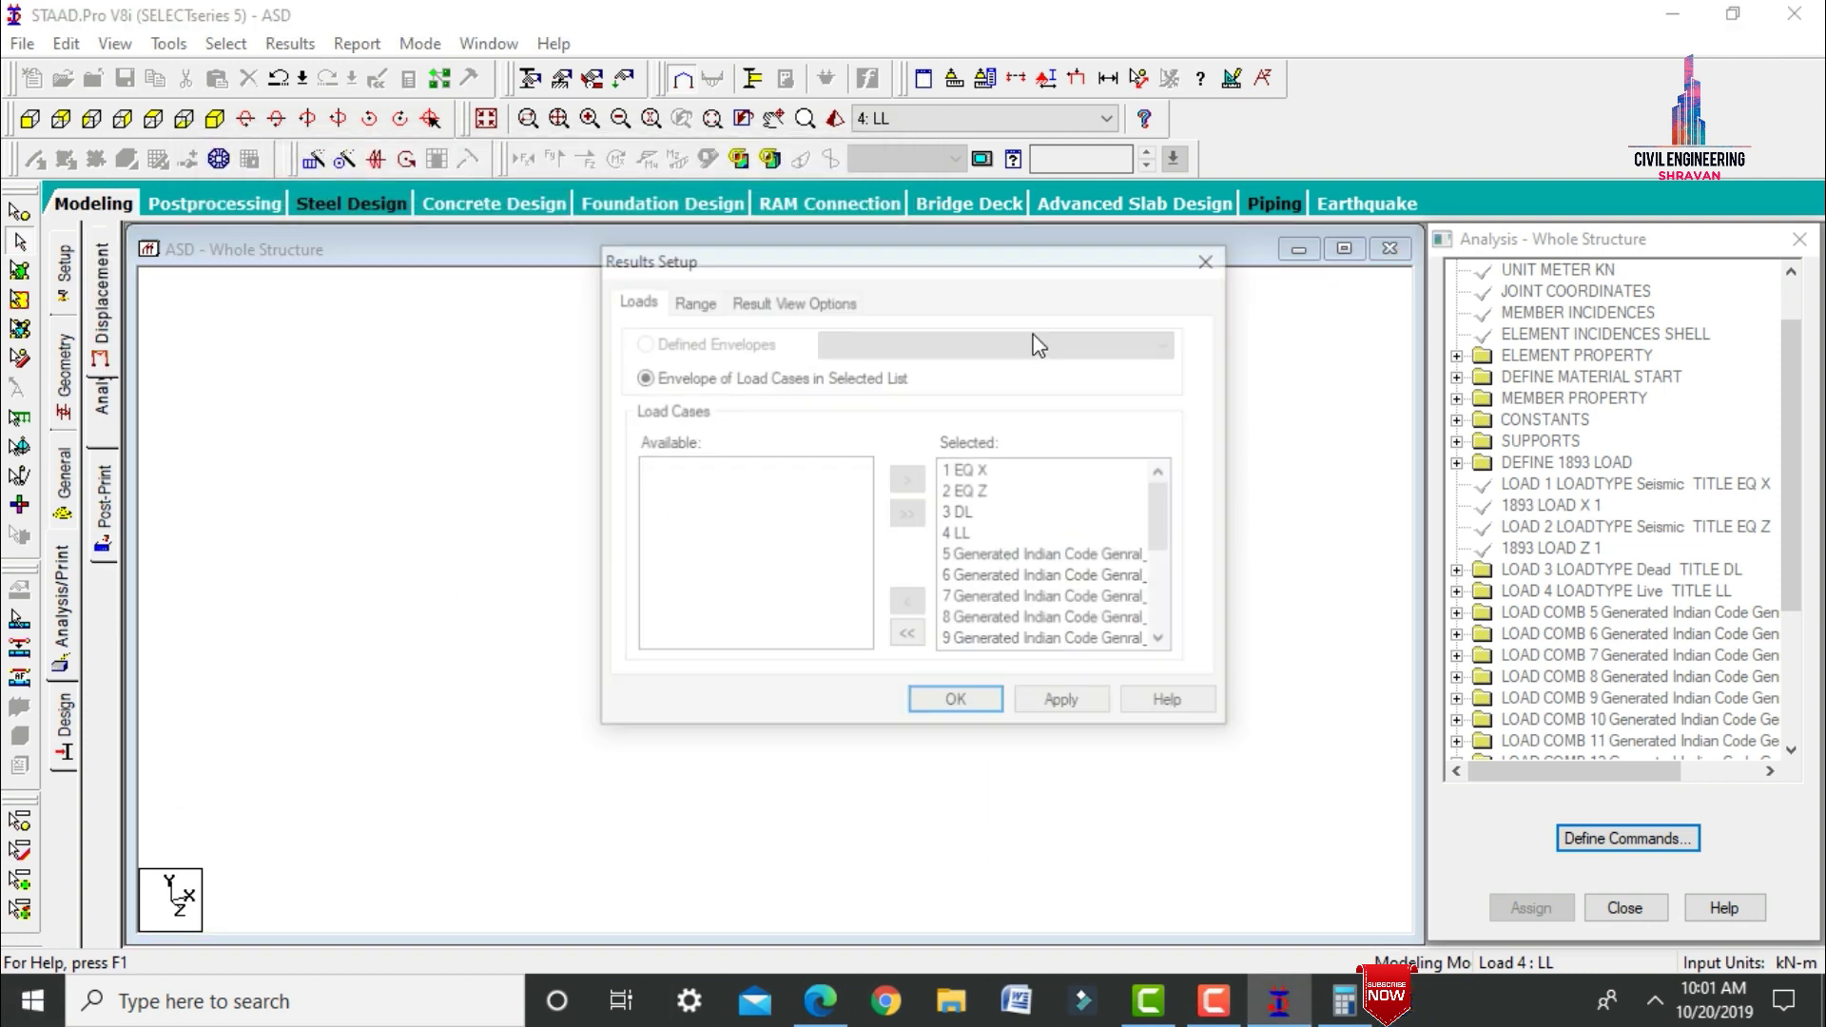
pyautogui.click(989, 704)
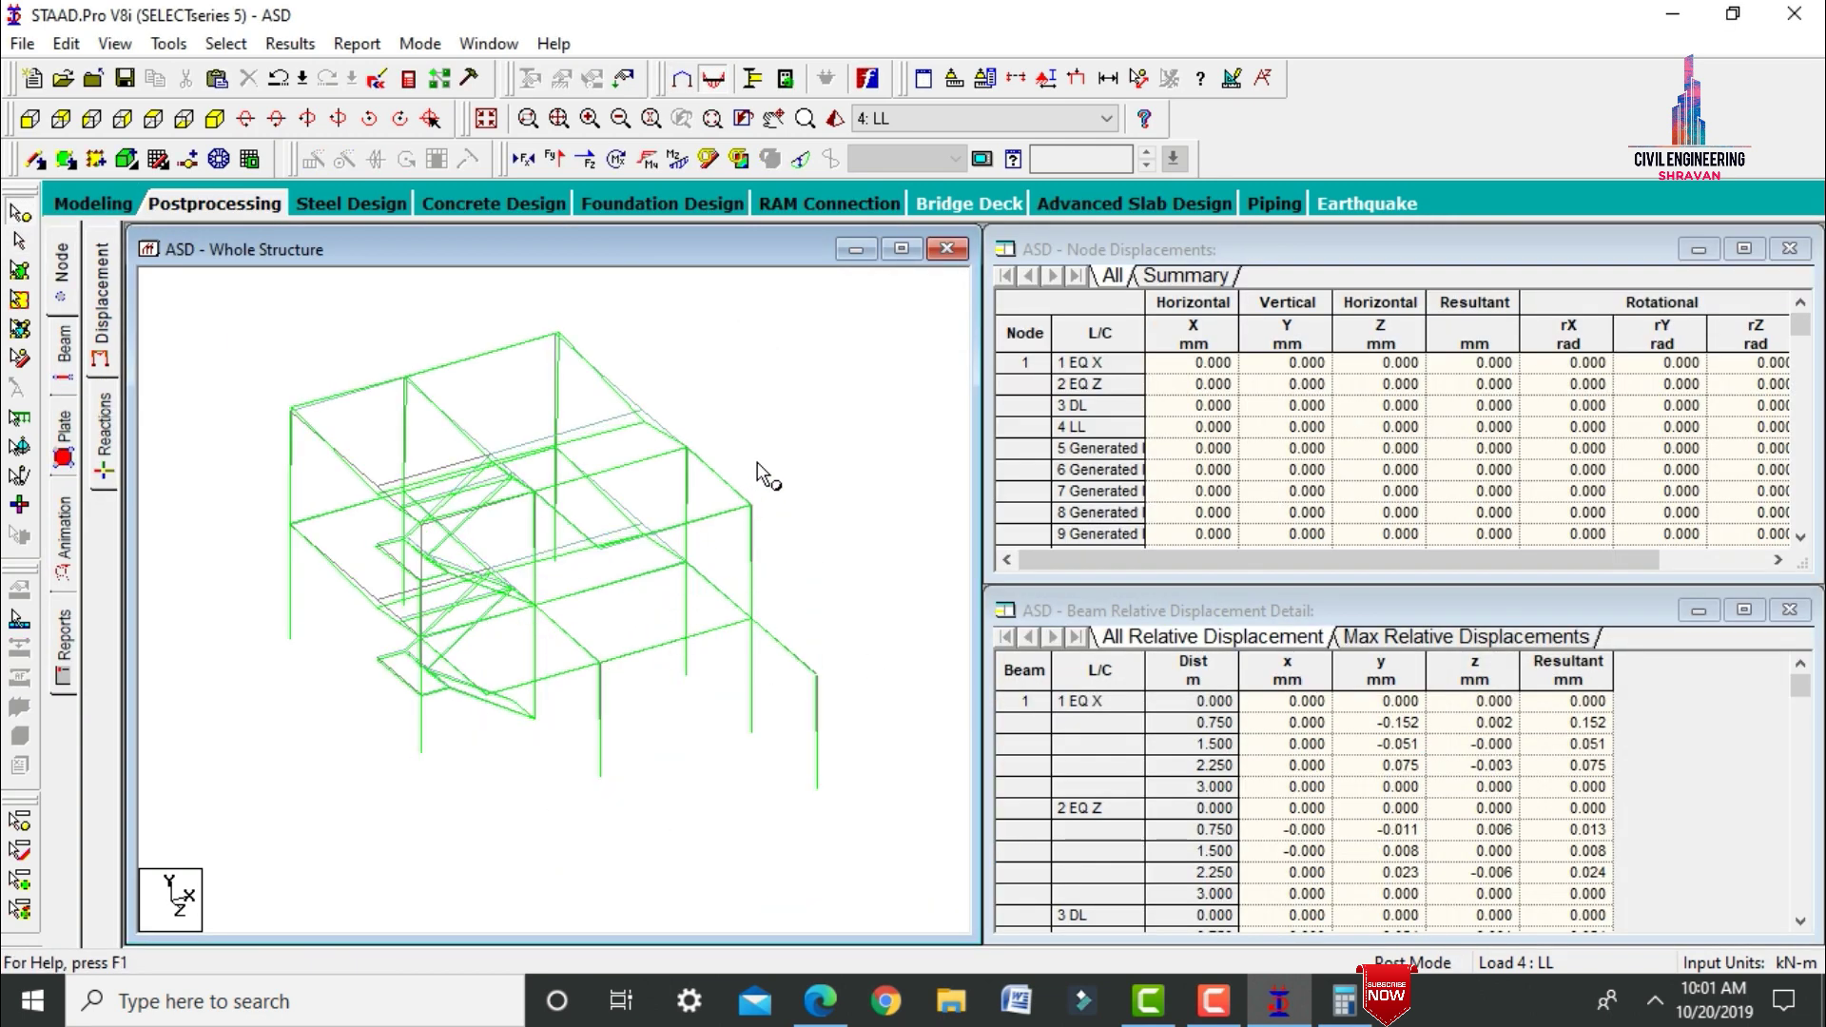
# Review the deflected shape for the DL, EQ X and EQ Z load cases.
pyautogui.click(932, 124)
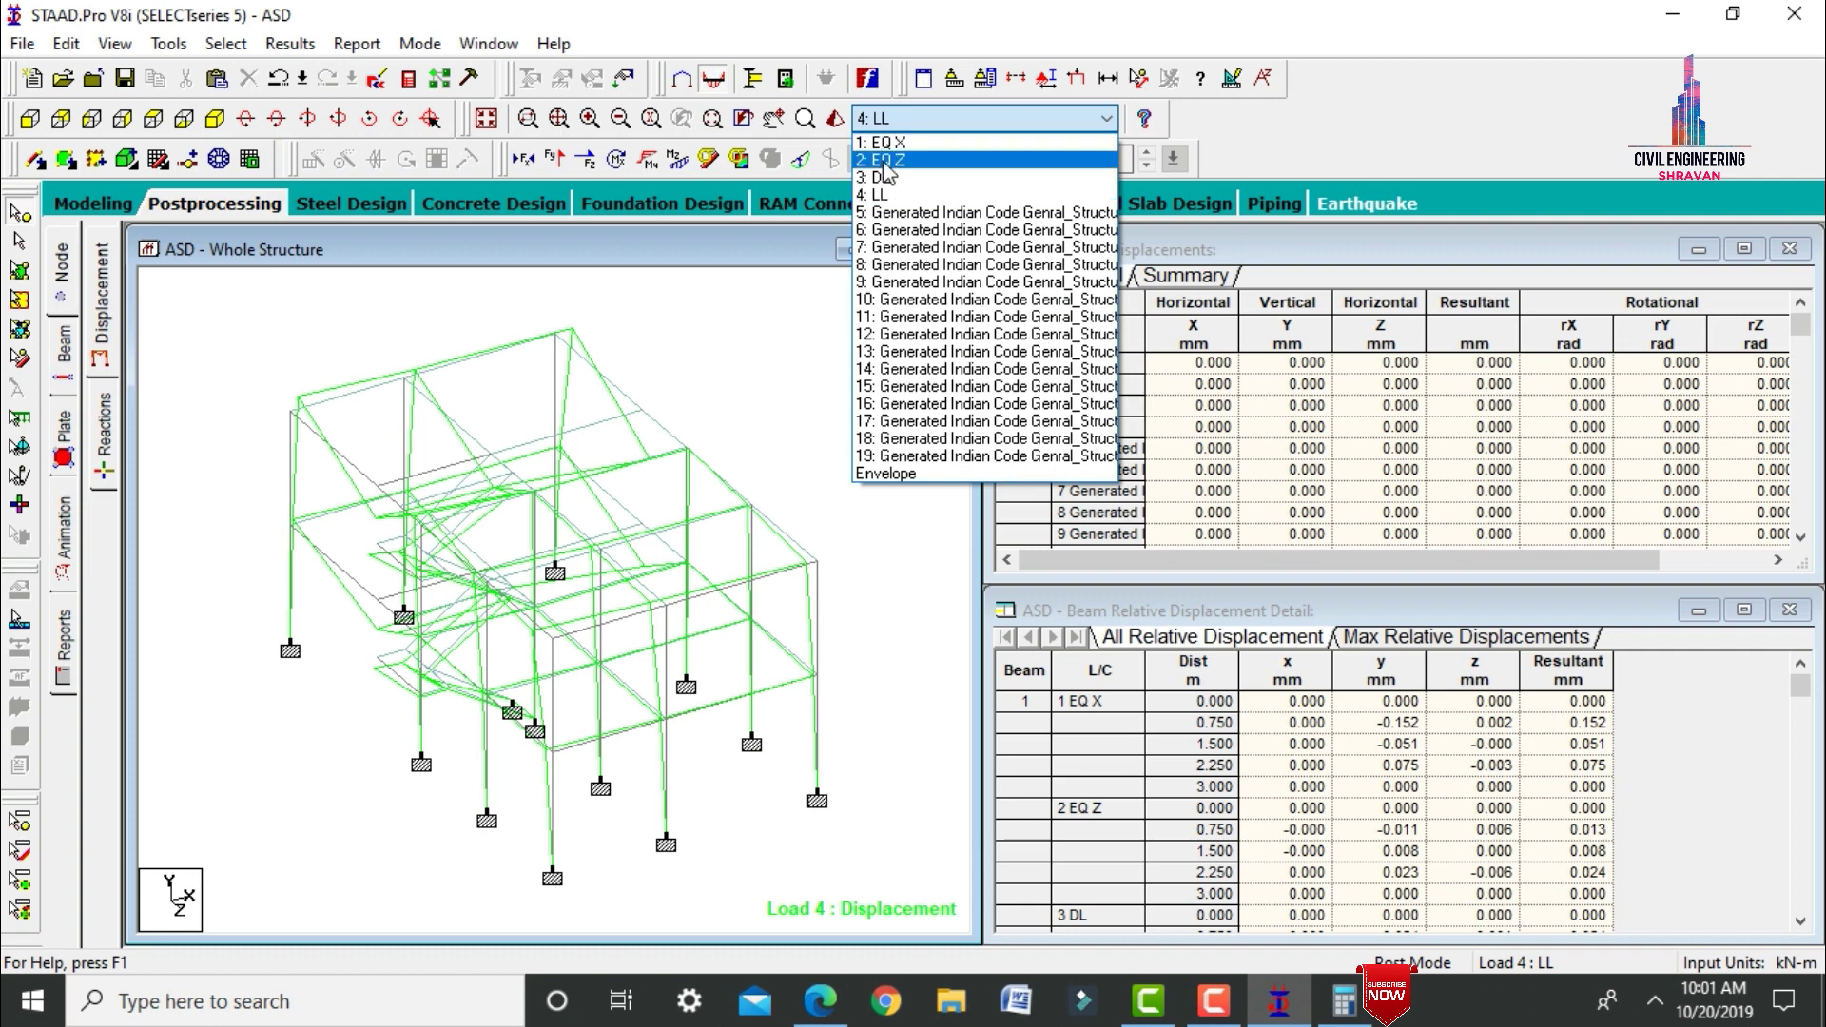
pyautogui.click(902, 177)
pyautogui.click(894, 122)
pyautogui.click(877, 142)
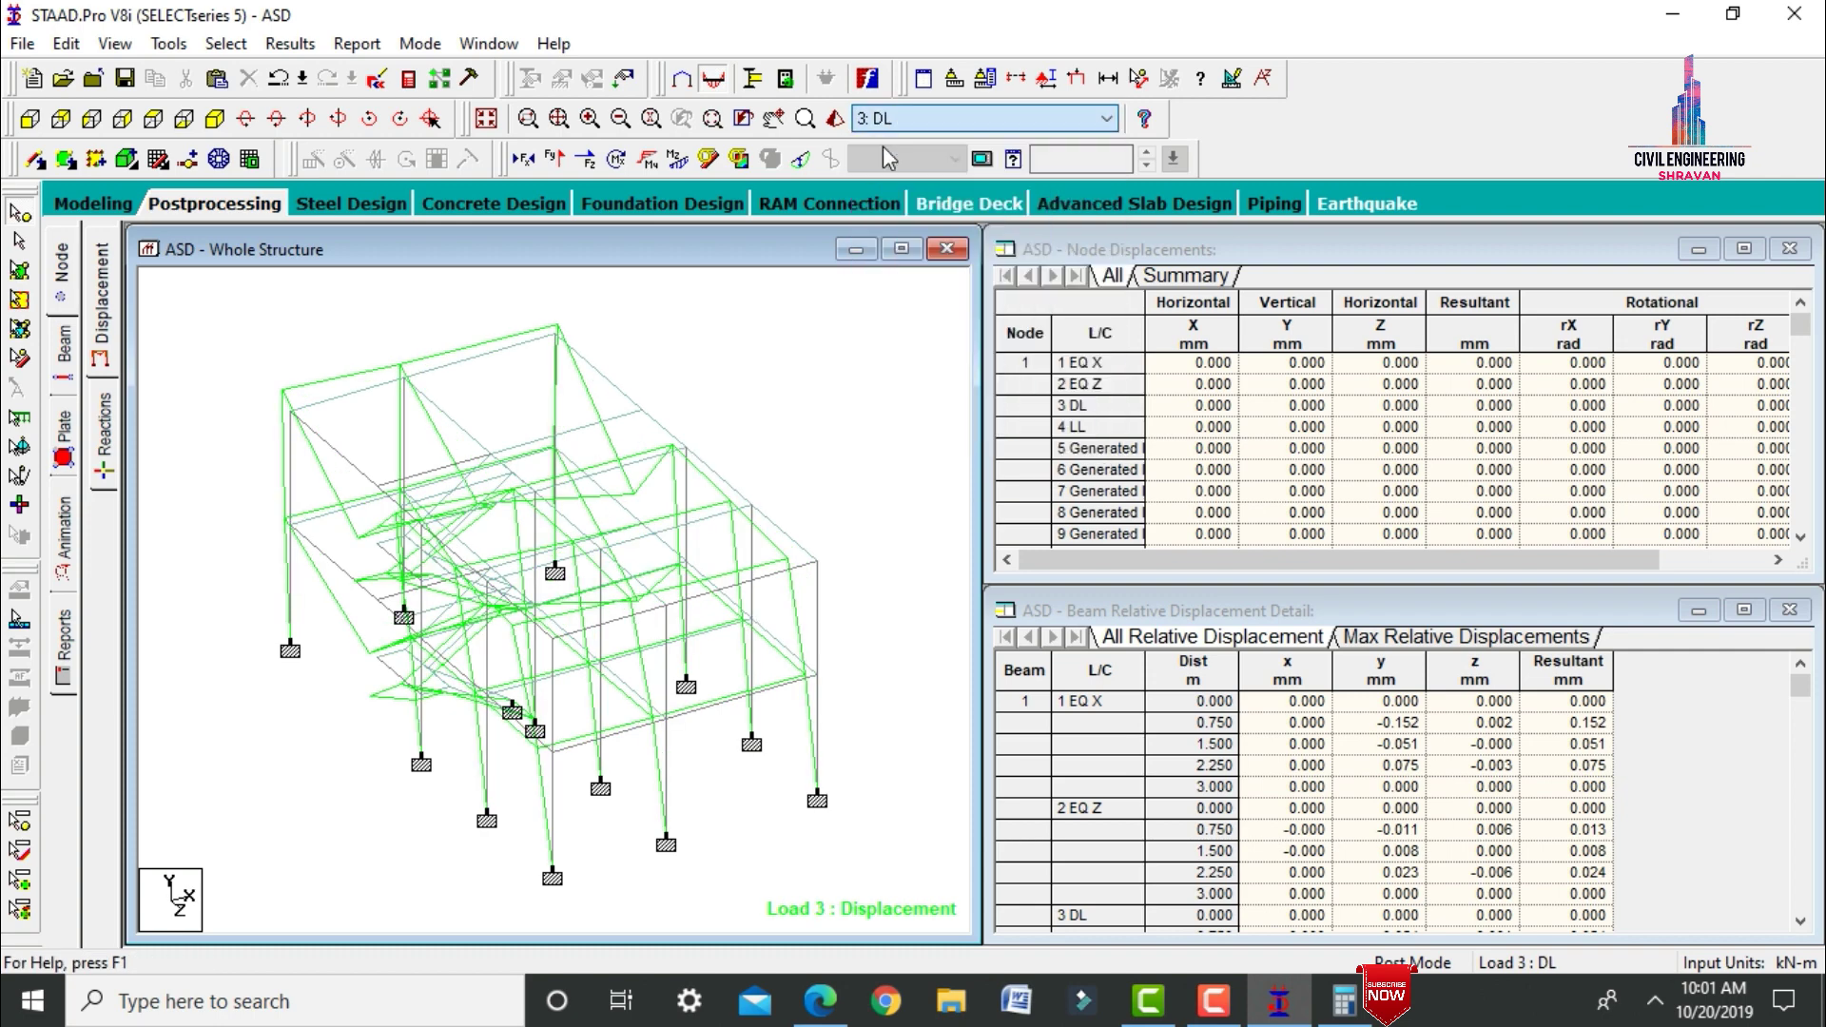
pyautogui.click(889, 119)
pyautogui.click(886, 160)
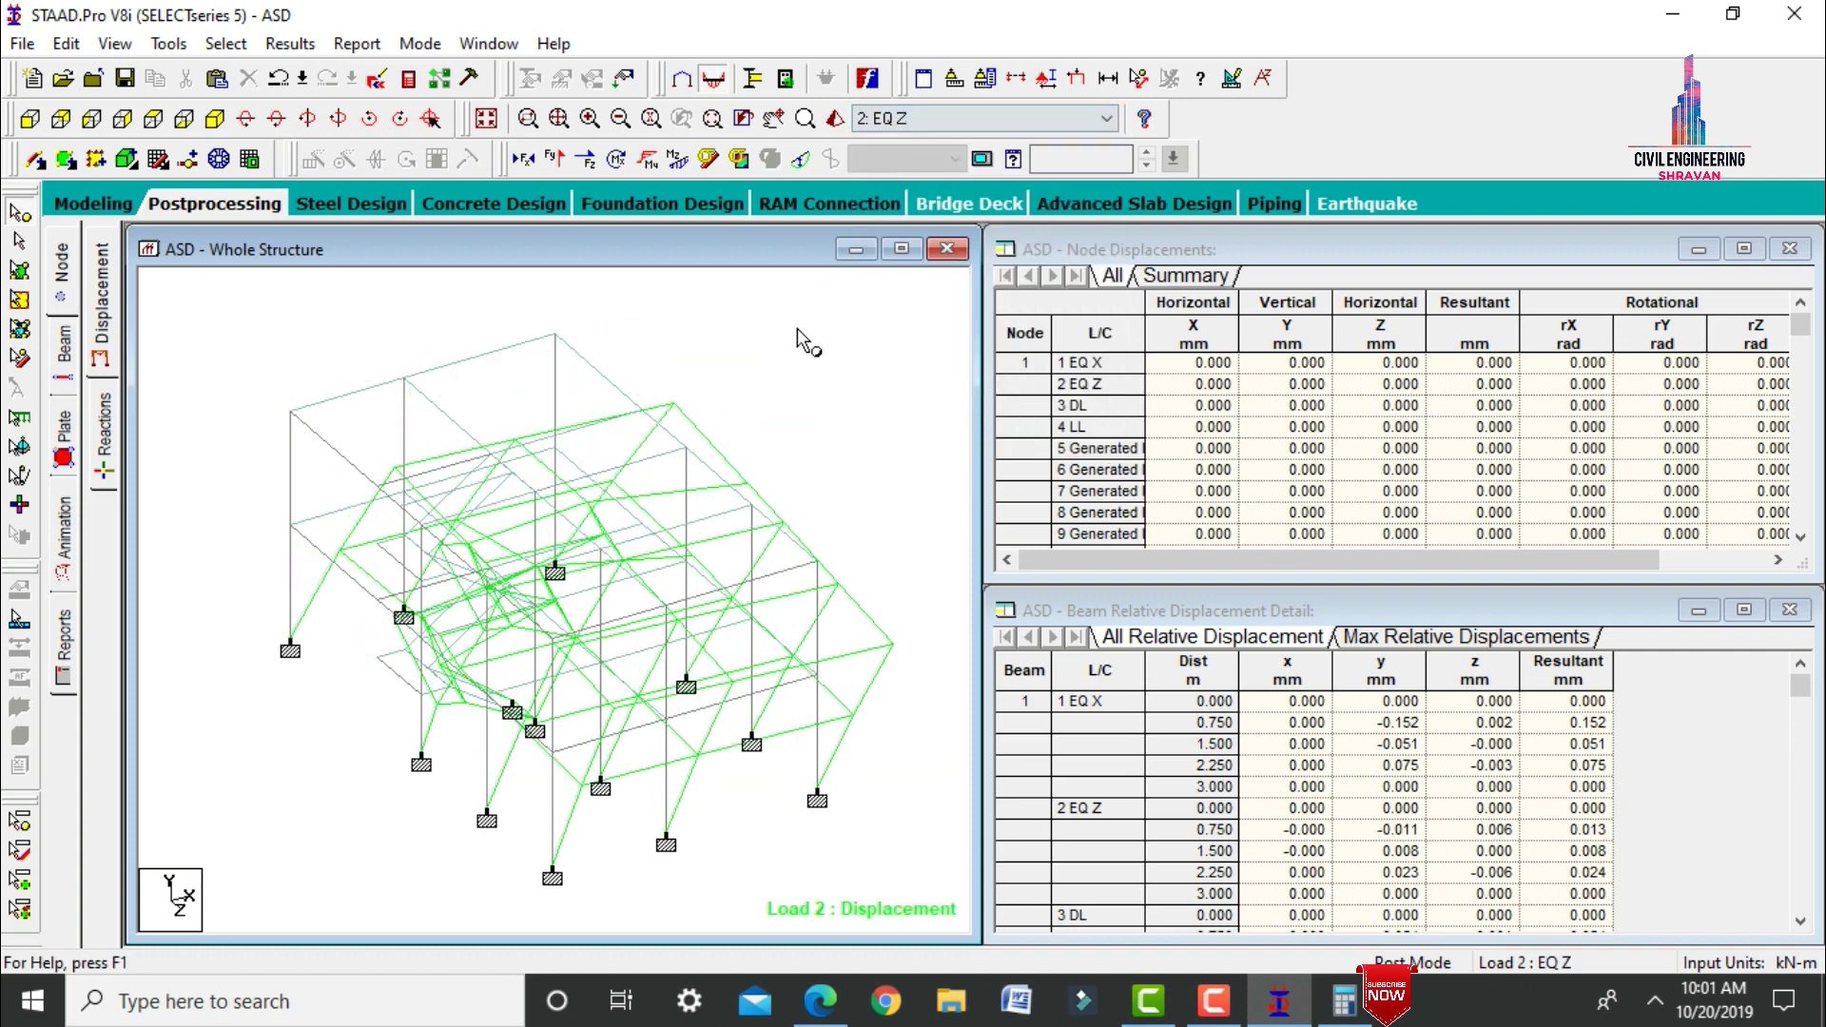
# Show beam shear Fy diagrams for DL, then replace them with bending Mz diagrams.
pyautogui.click(64, 352)
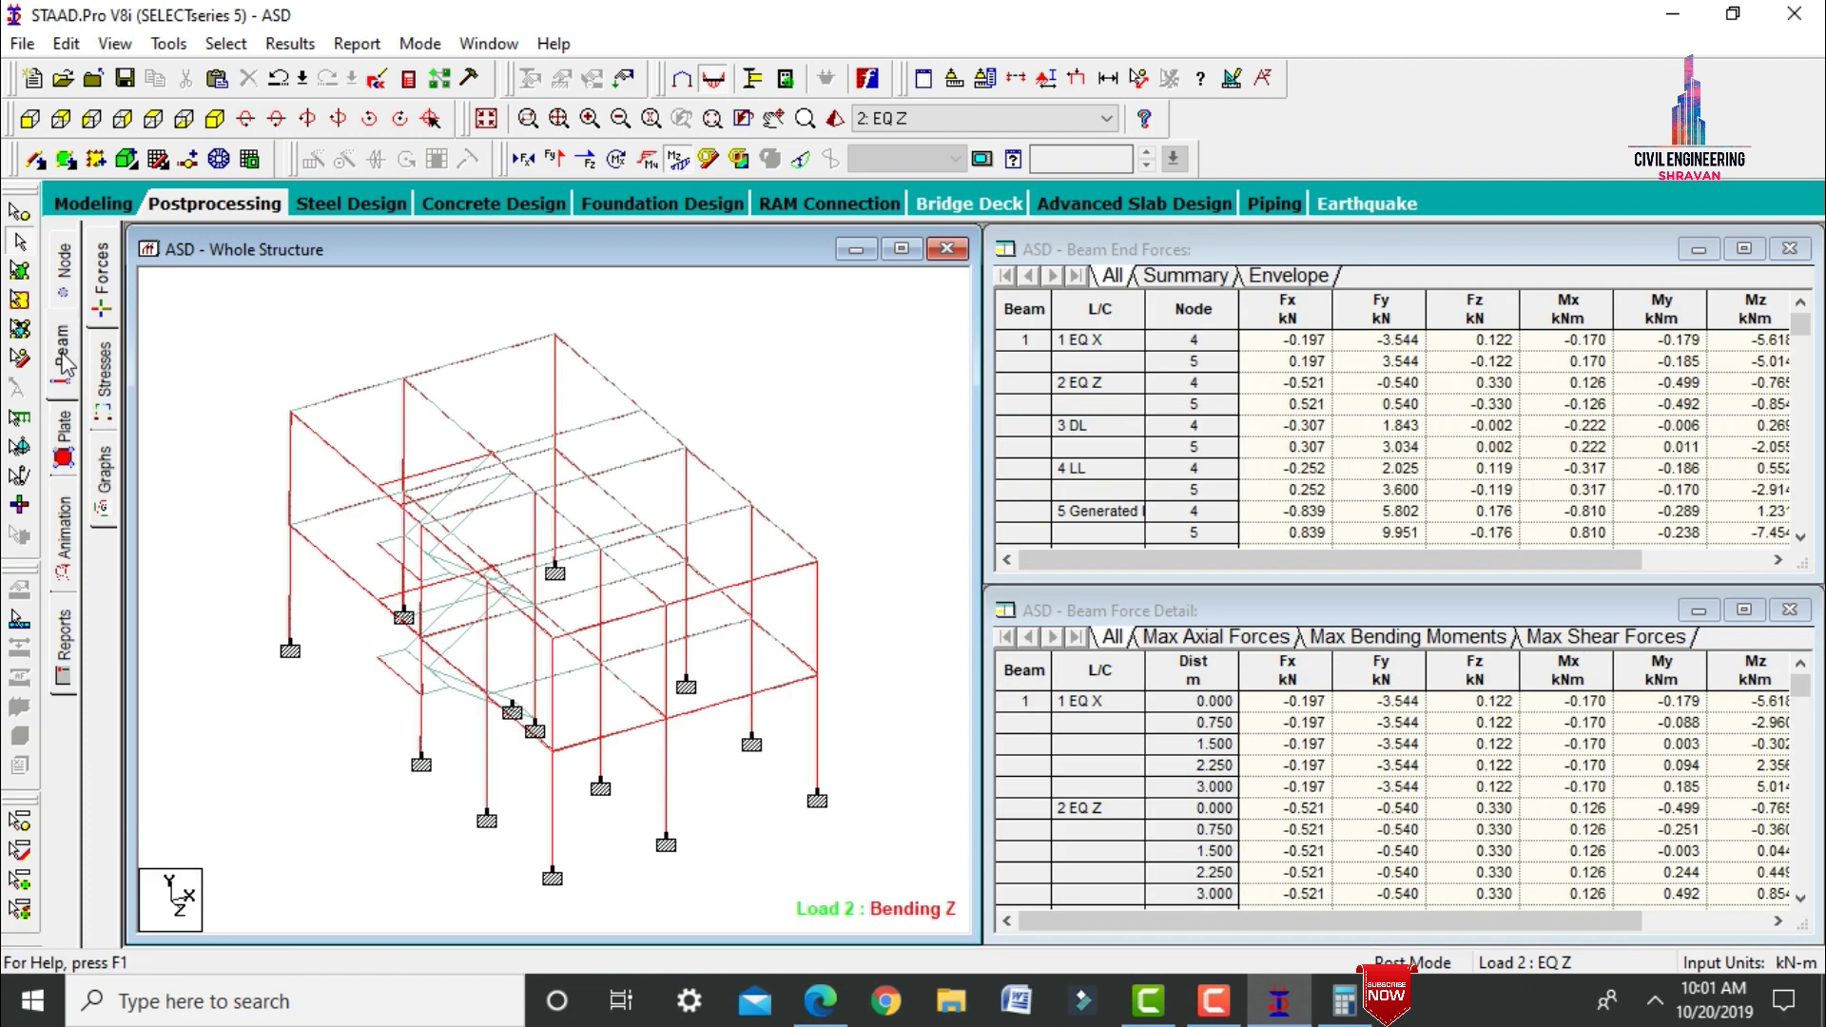
pyautogui.click(554, 158)
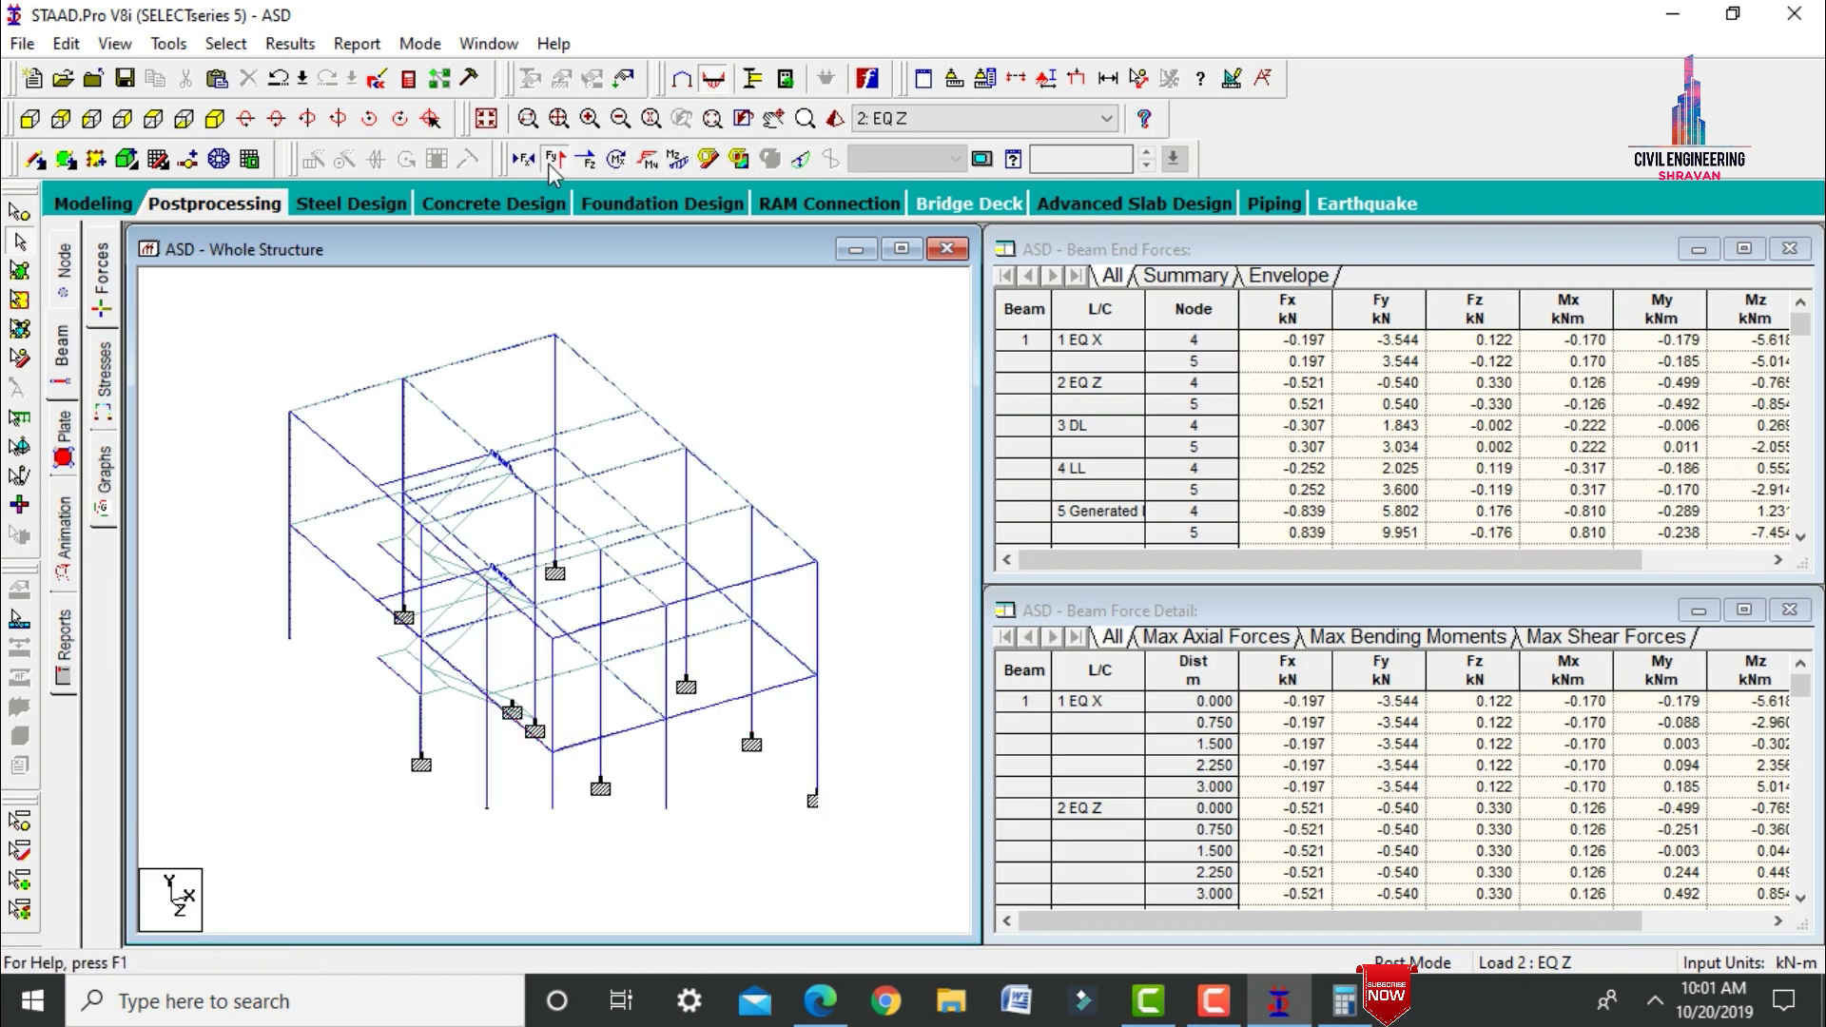
pyautogui.click(913, 119)
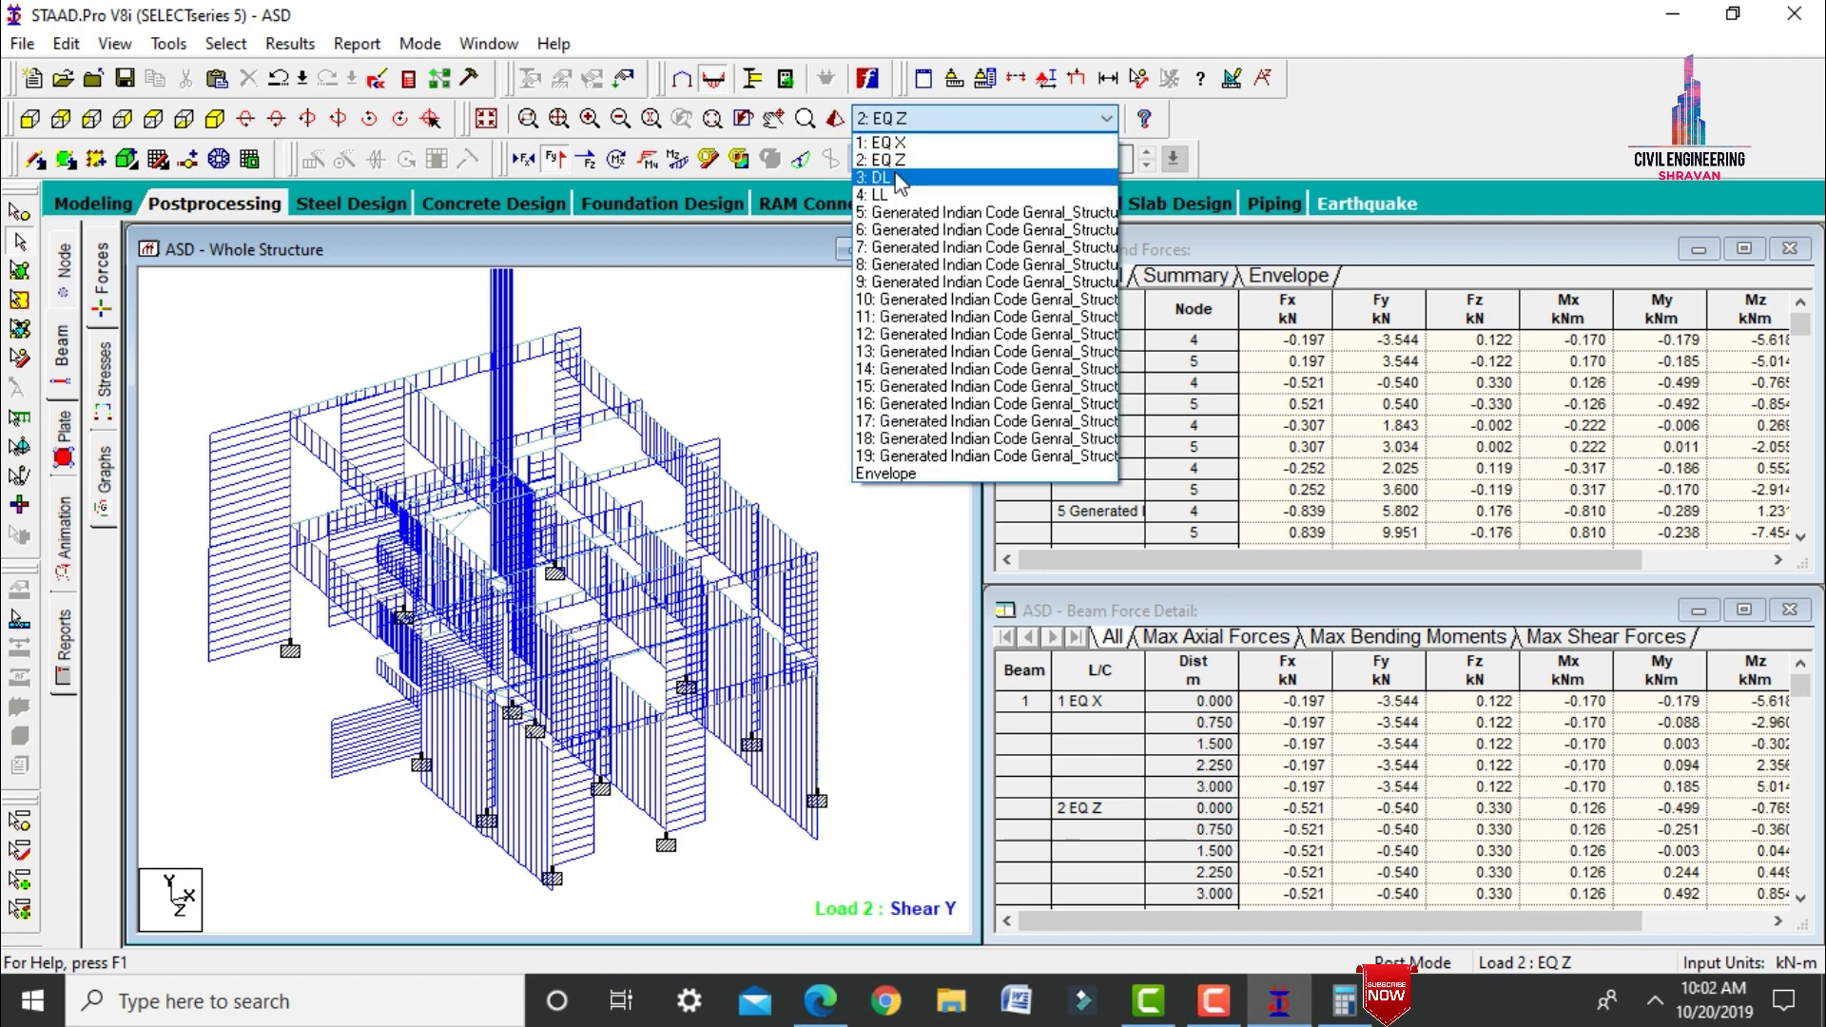
pyautogui.click(898, 180)
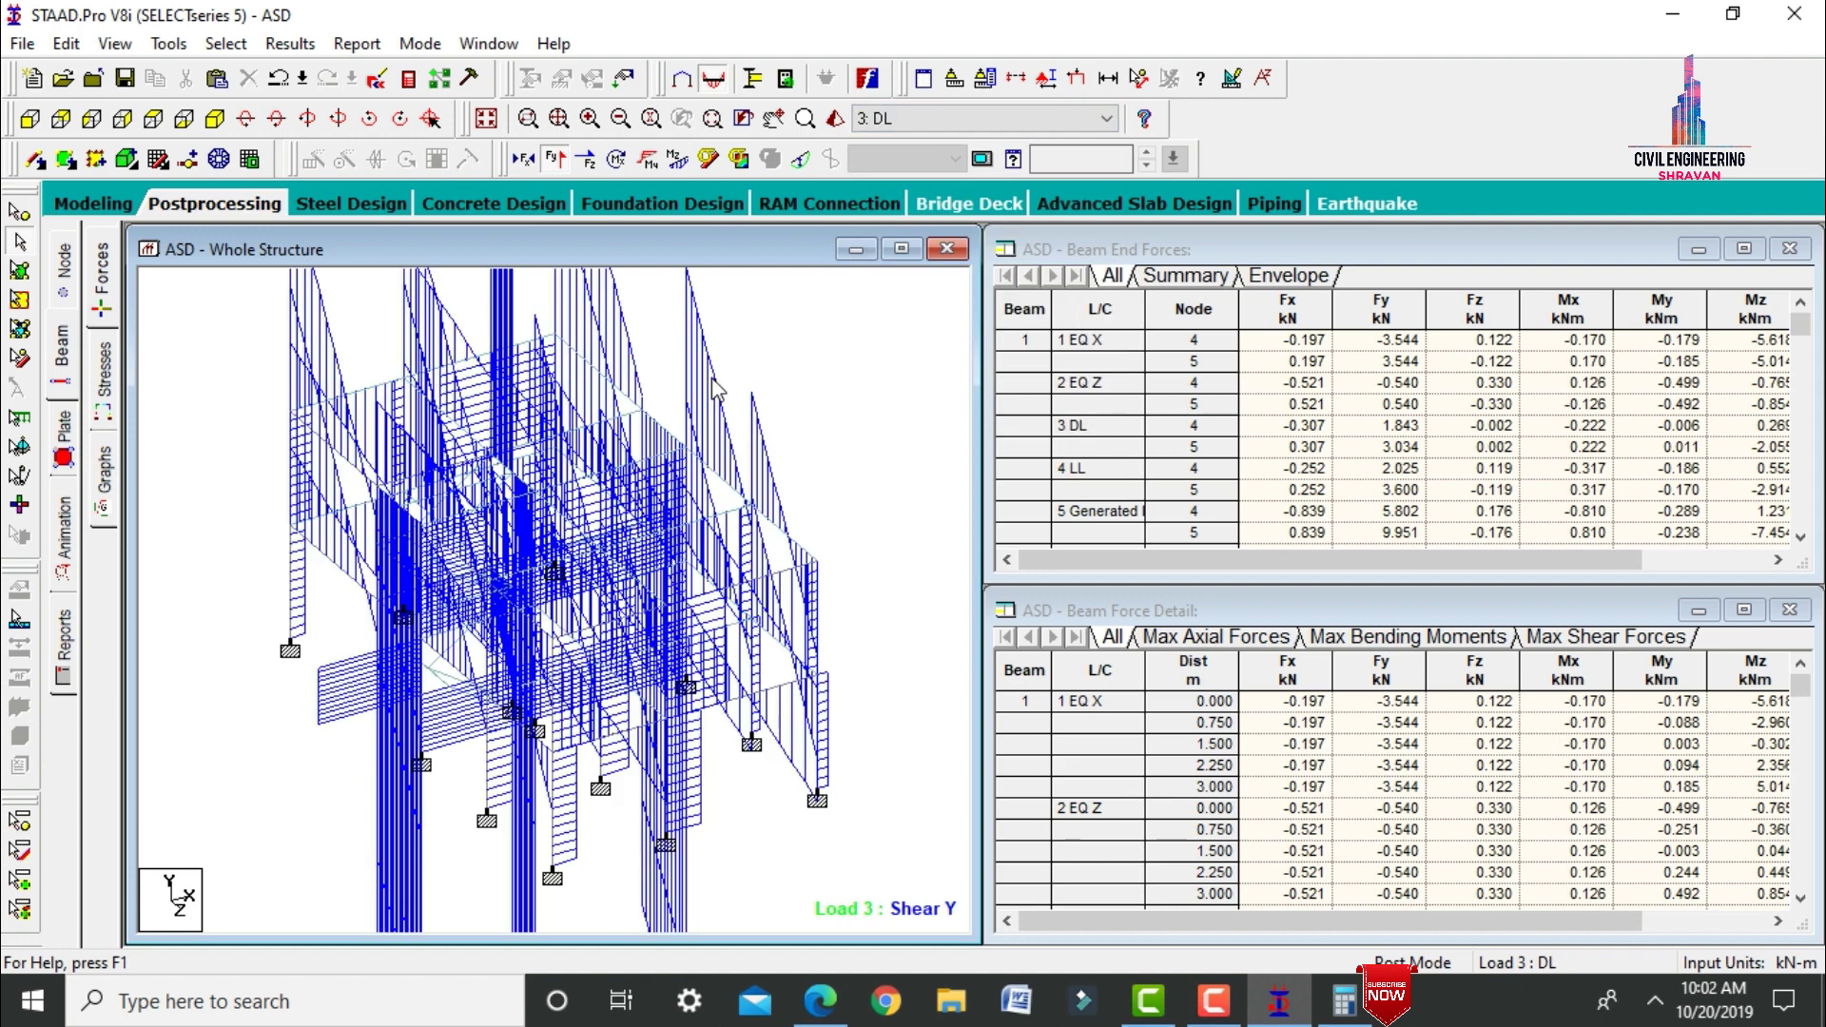
pyautogui.click(683, 160)
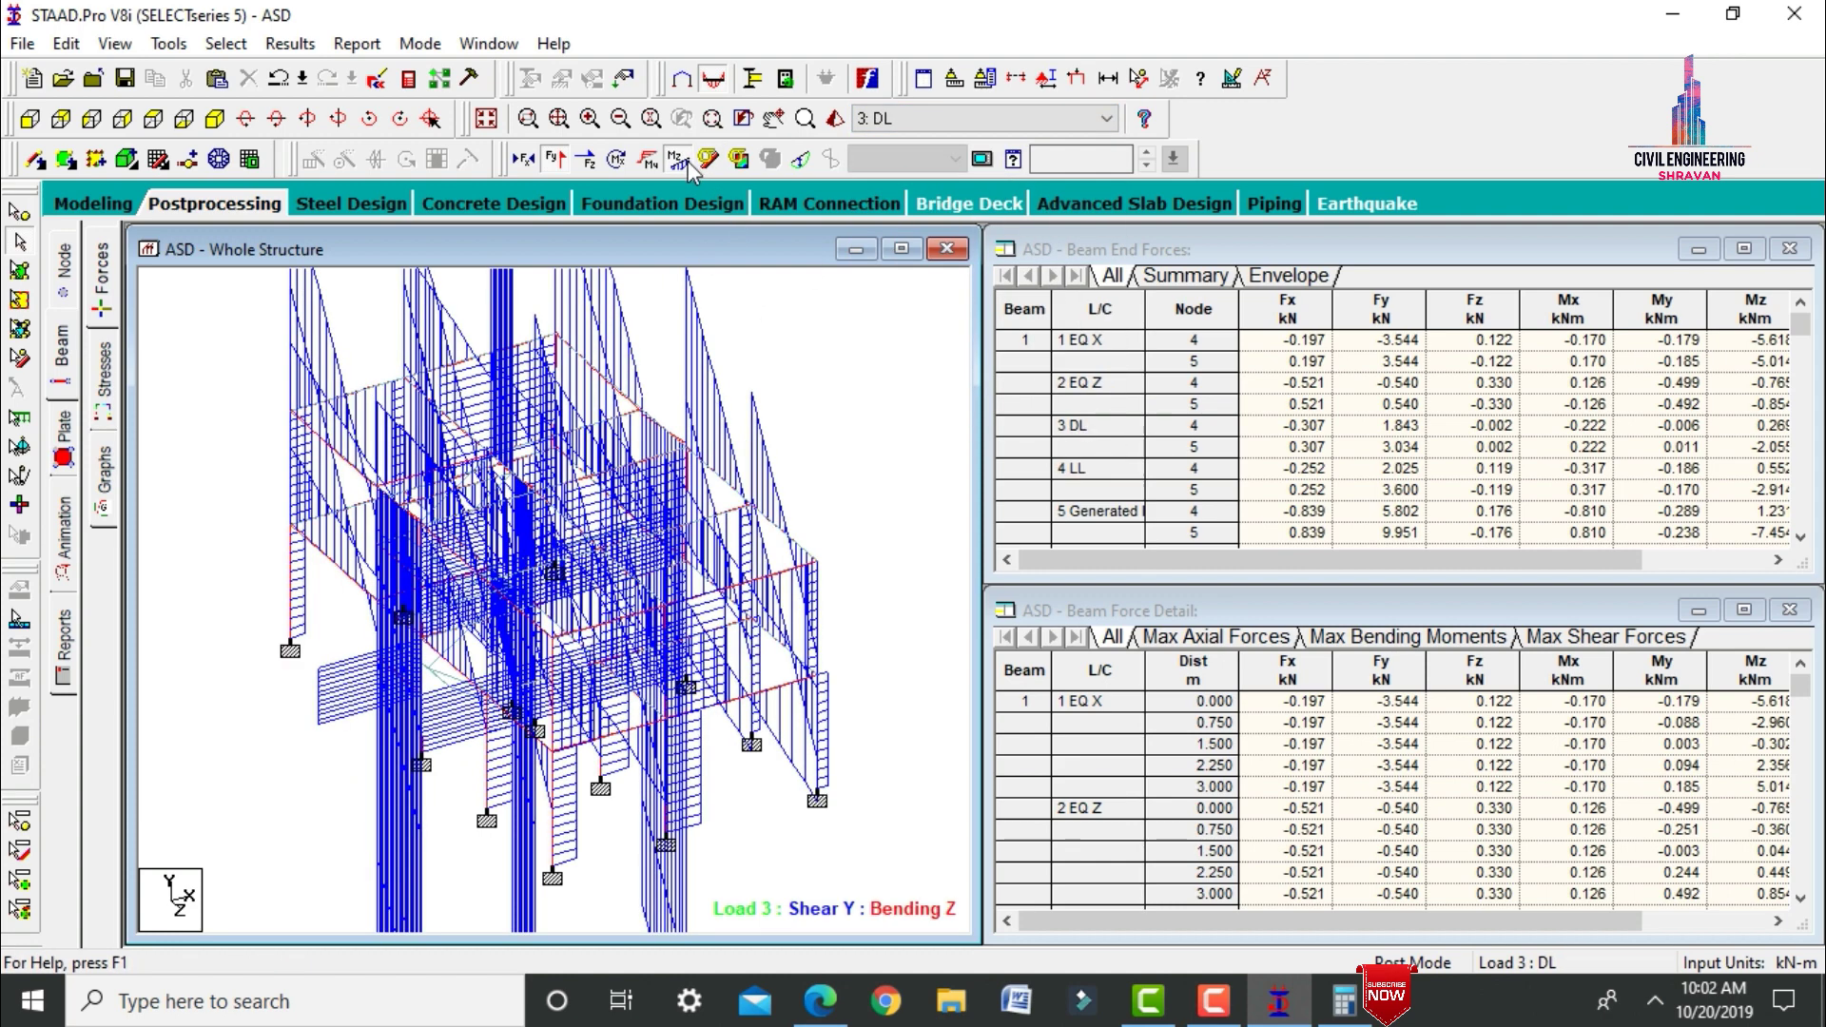
pyautogui.click(554, 160)
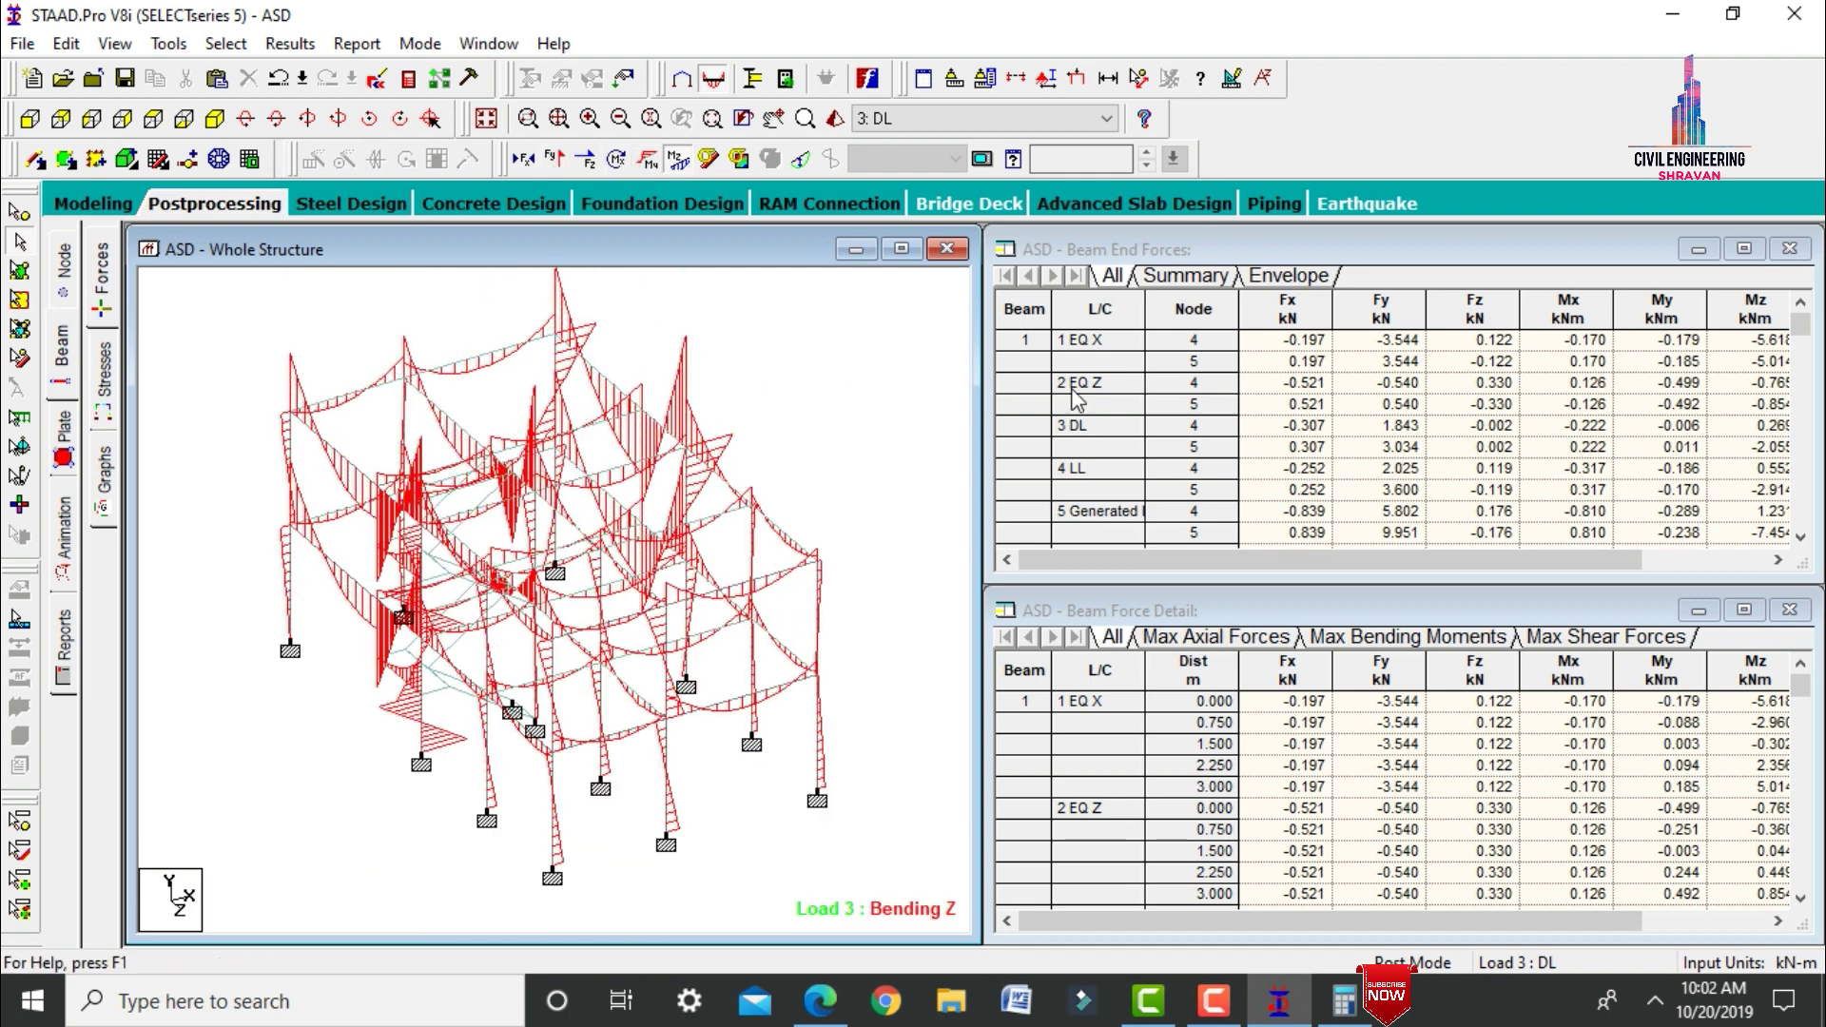
pyautogui.click(60, 445)
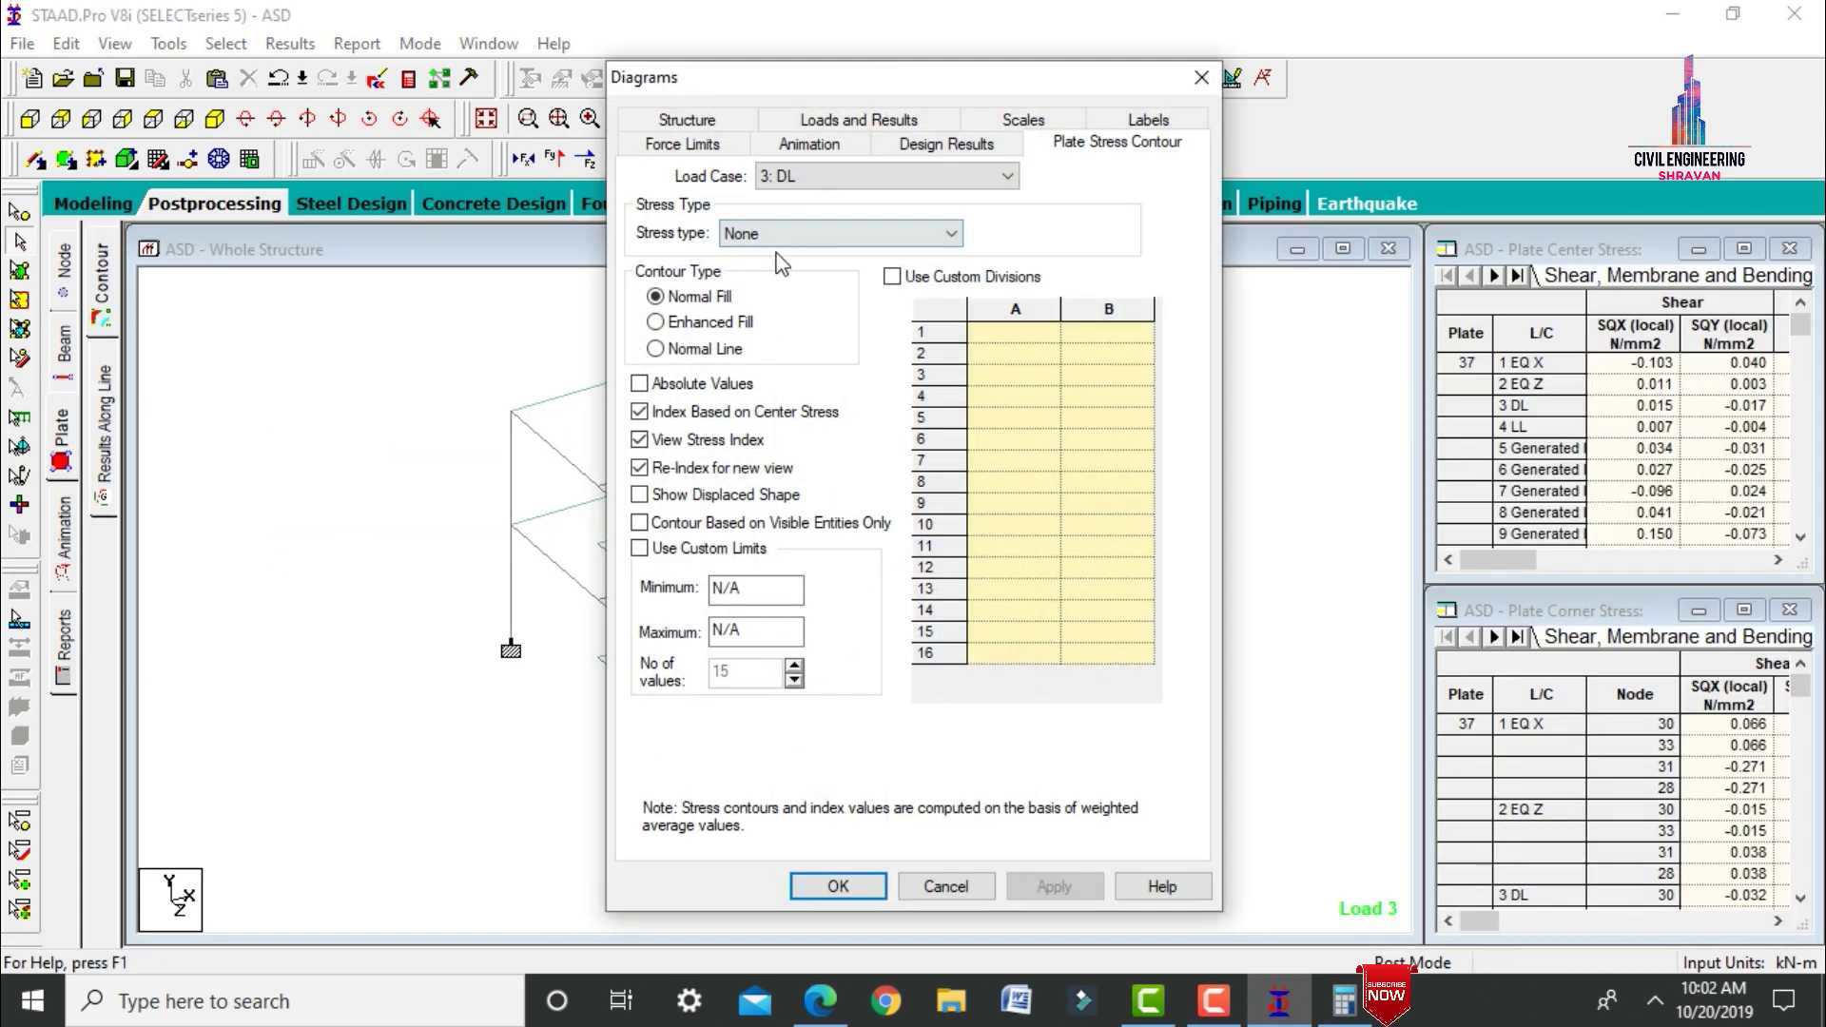
# Draw the plate stress contour using Max Absolute stress.
pyautogui.click(780, 234)
pyautogui.click(778, 270)
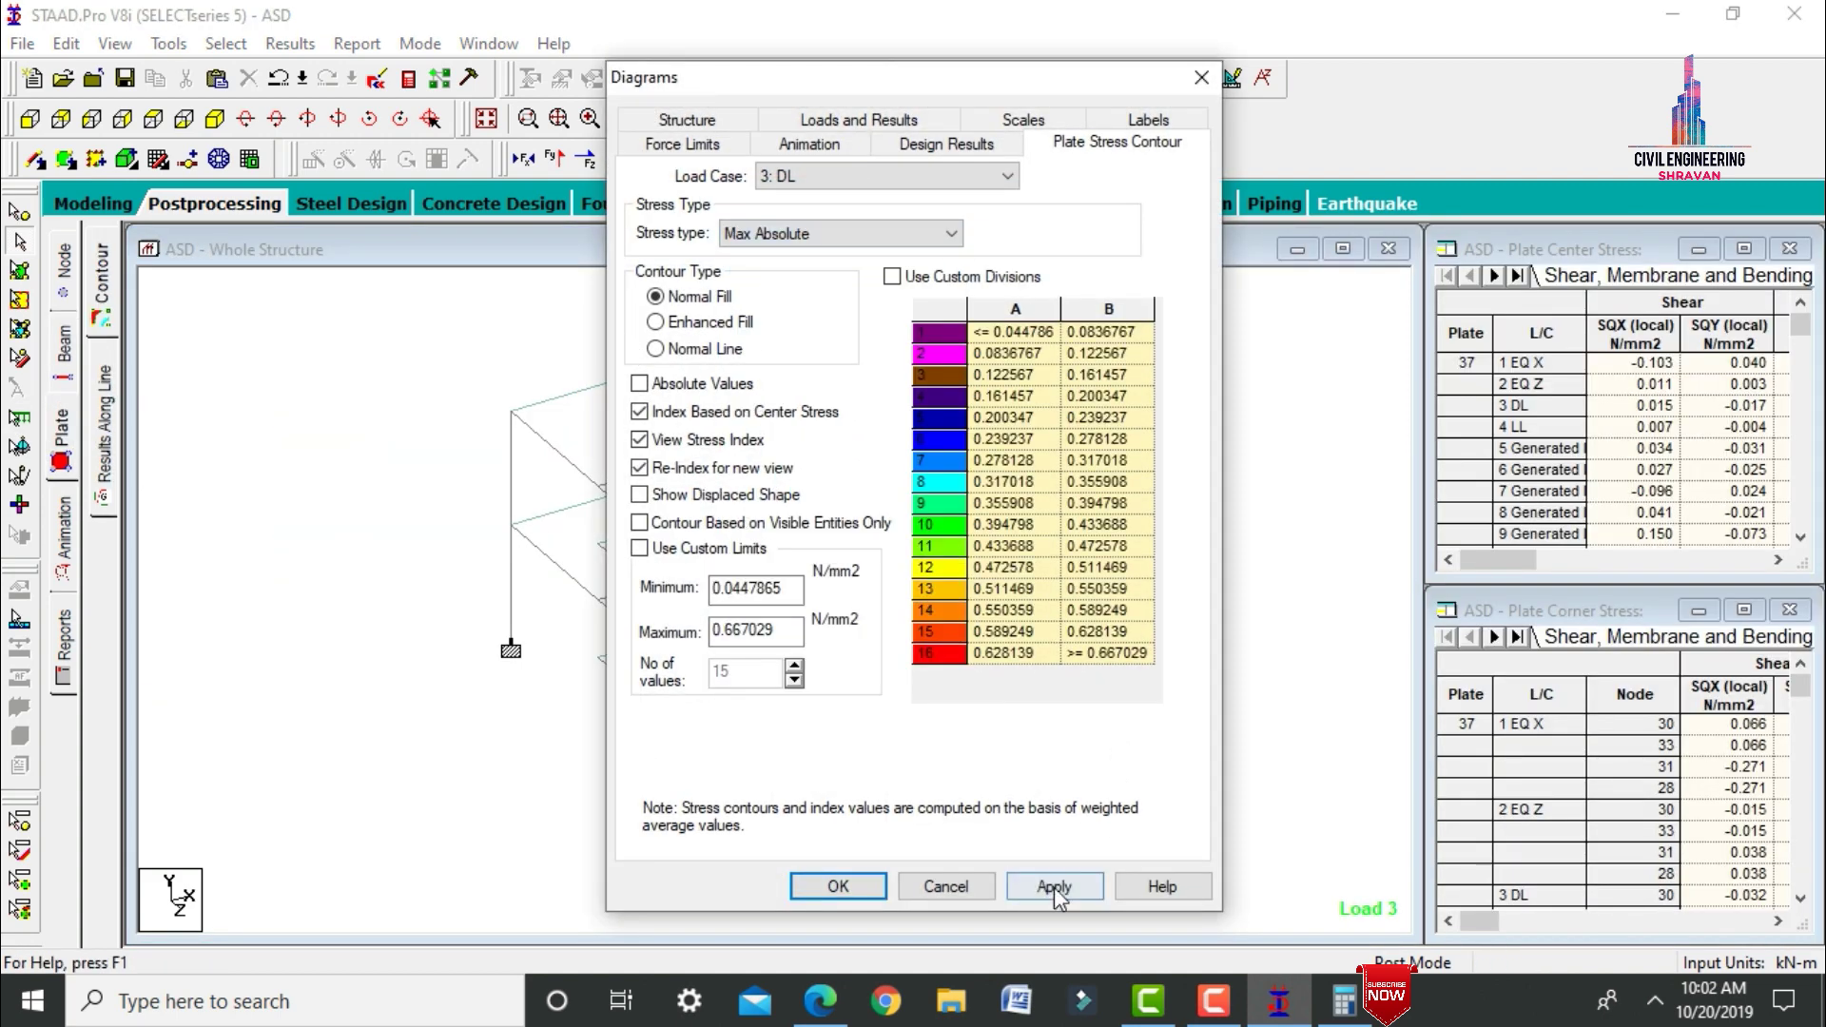
pyautogui.click(1054, 886)
pyautogui.click(838, 887)
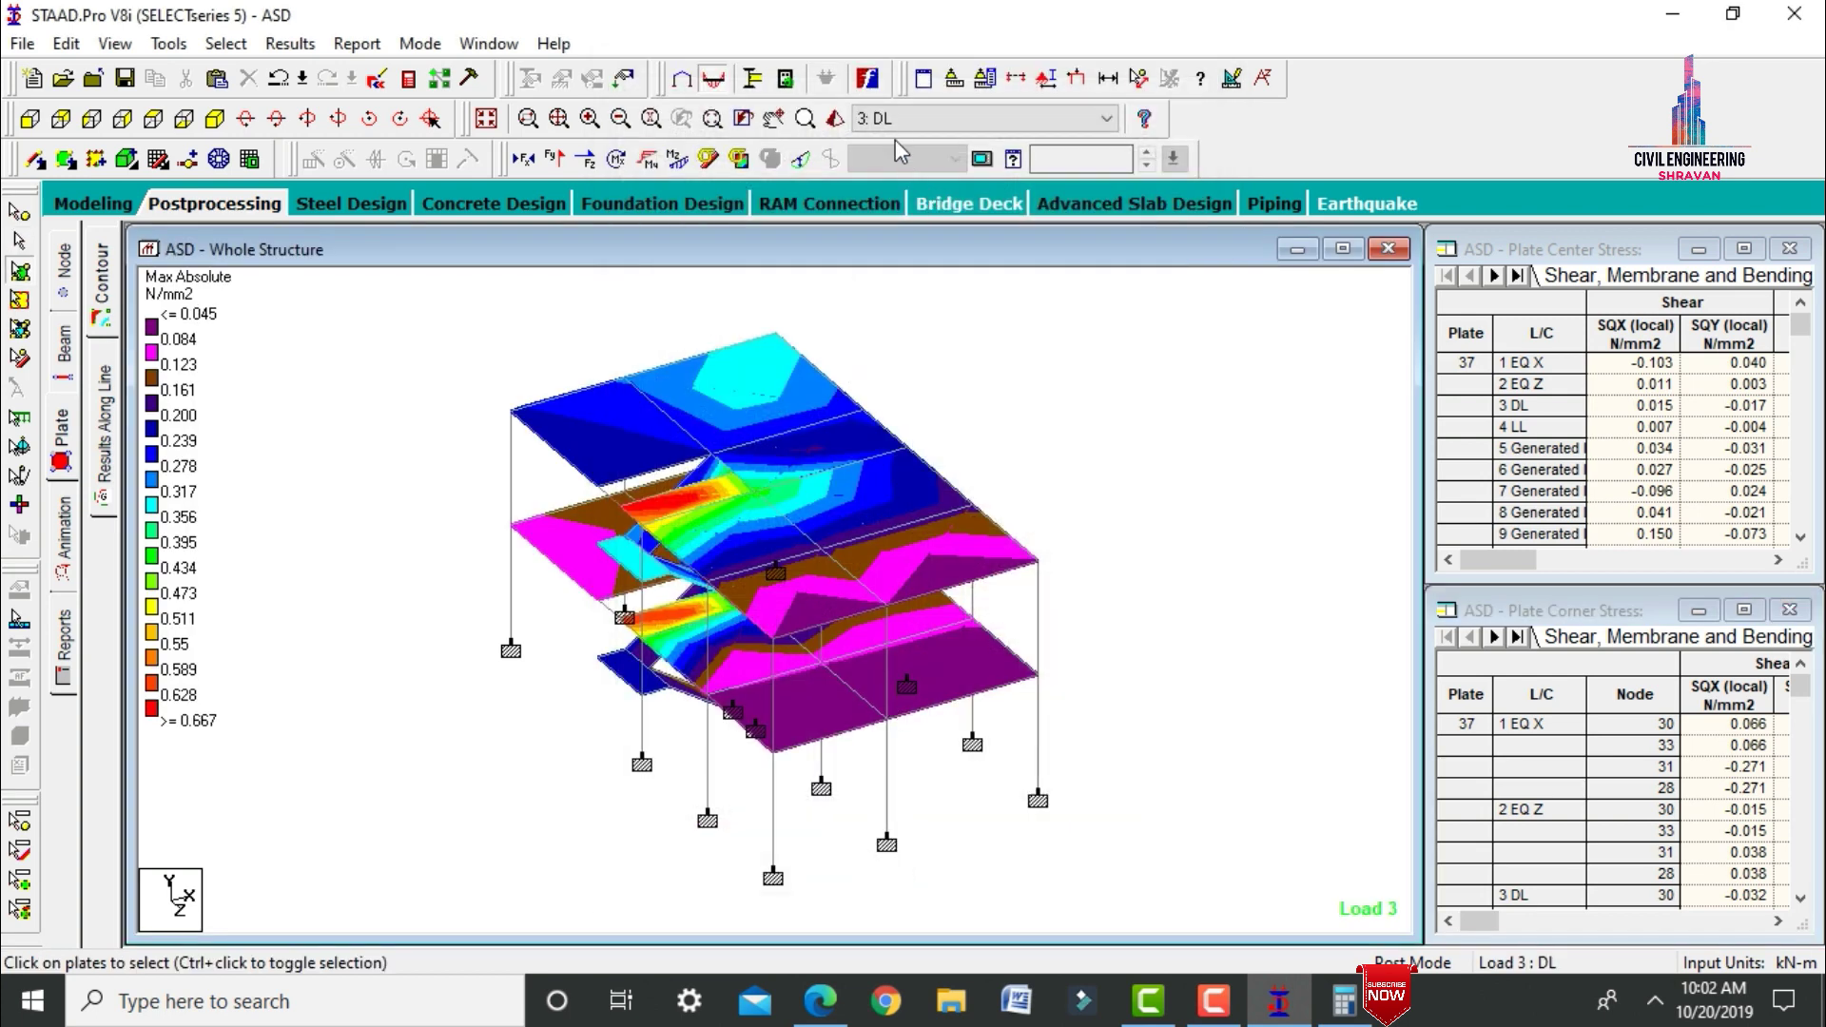
# Compare stress contours across load cases, settle on 1: EQ X, and return to Modeling.
pyautogui.click(903, 119)
pyautogui.press('Down')
pyautogui.press('Down')
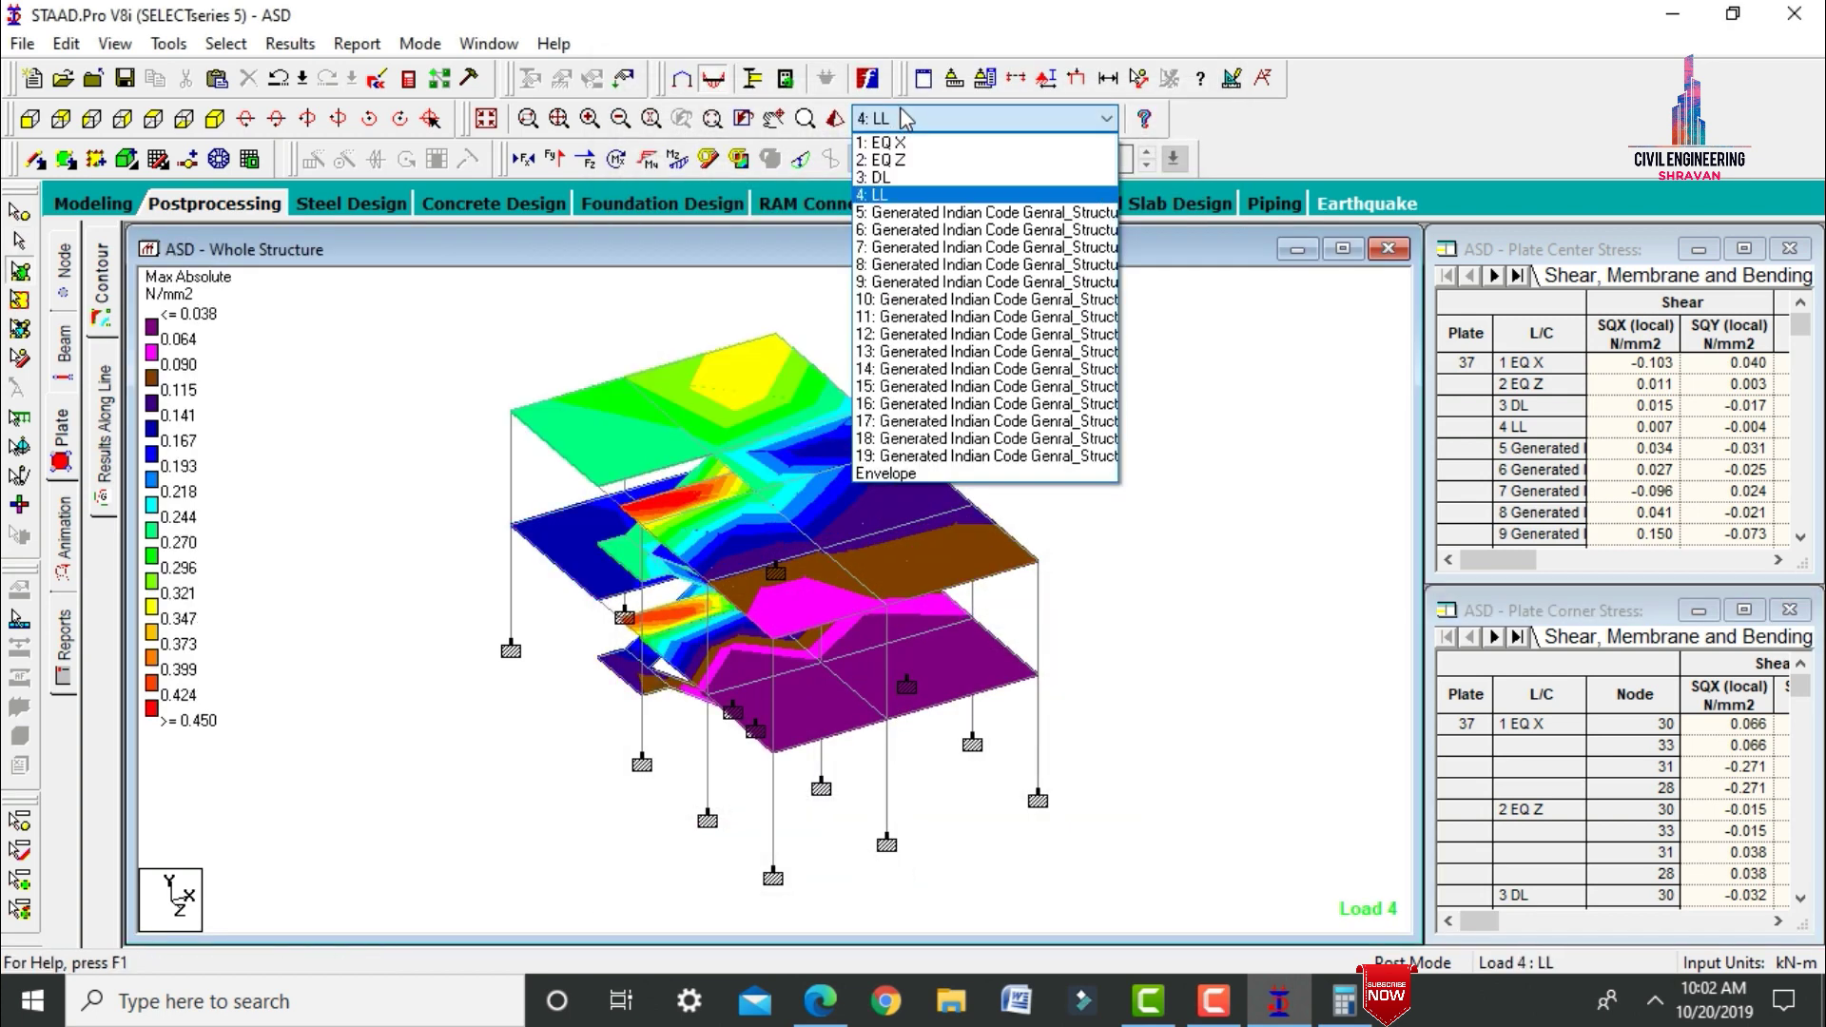
pyautogui.press('Up')
pyautogui.press('Up')
pyautogui.press('Up')
pyautogui.press('Up')
pyautogui.press('Down')
pyautogui.press('Down')
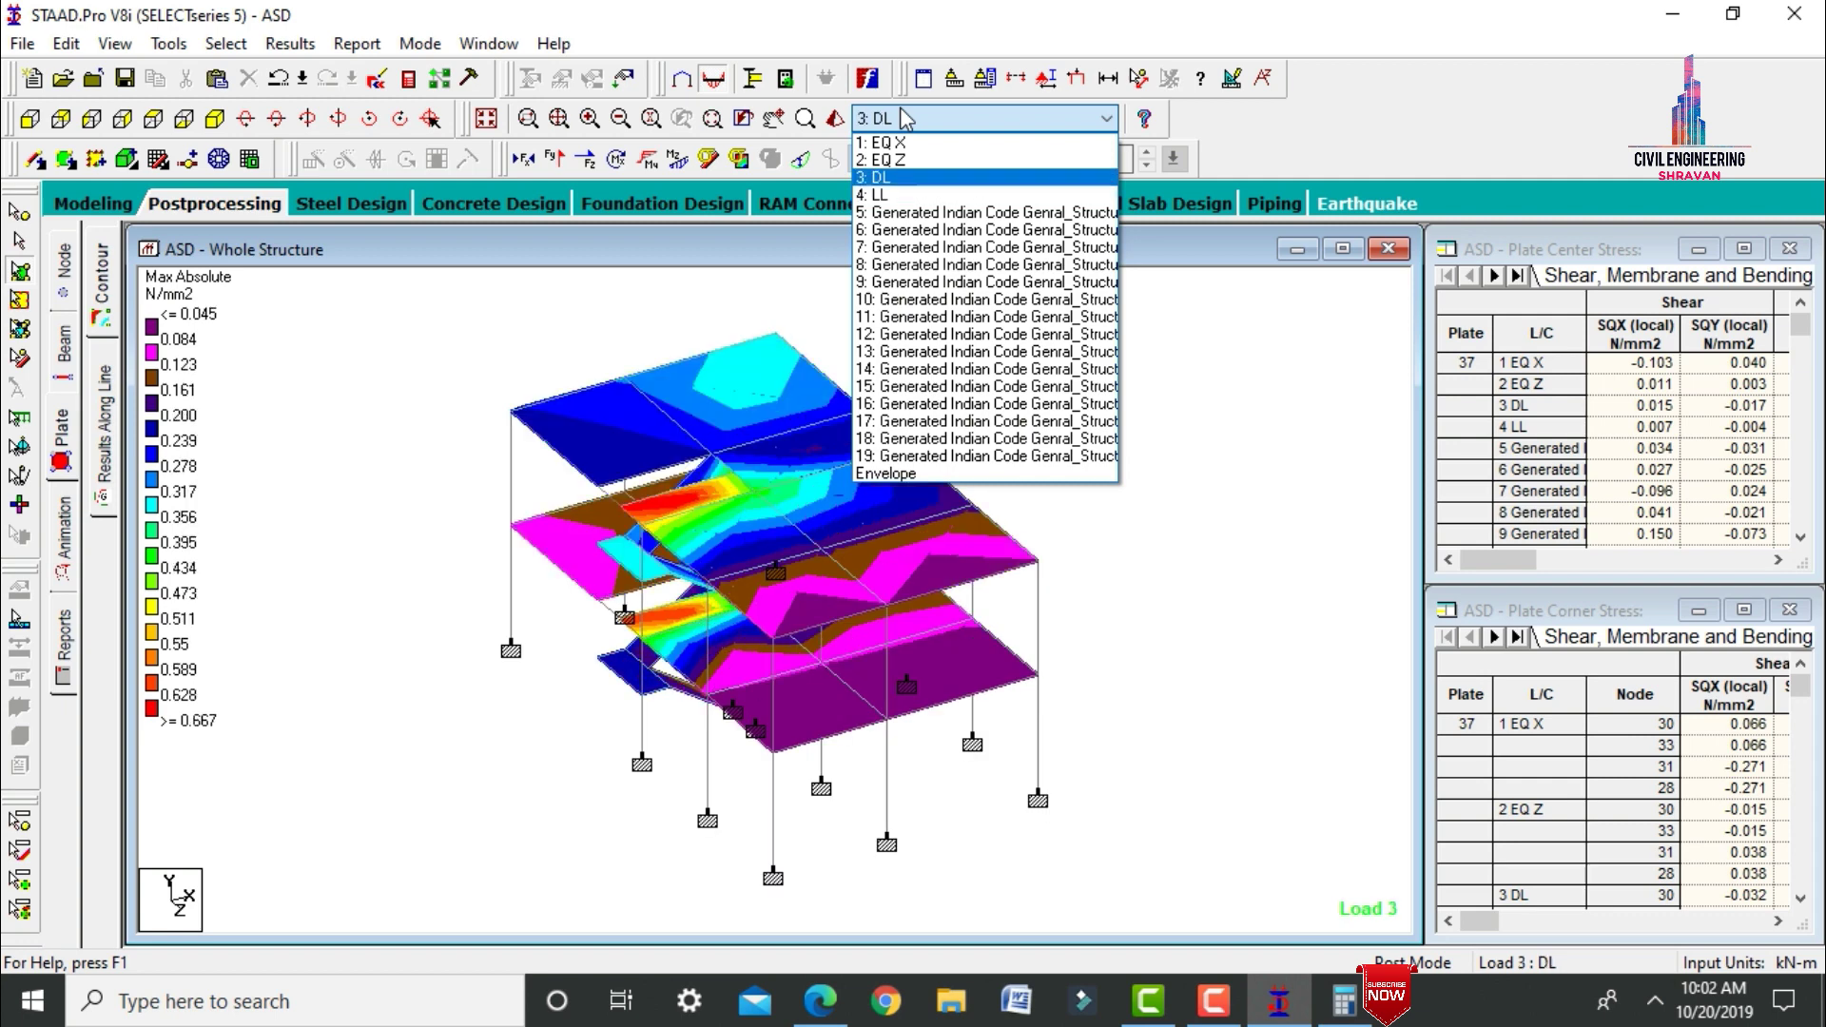
pyautogui.press('Up')
pyautogui.press('Up')
pyautogui.press('Return')
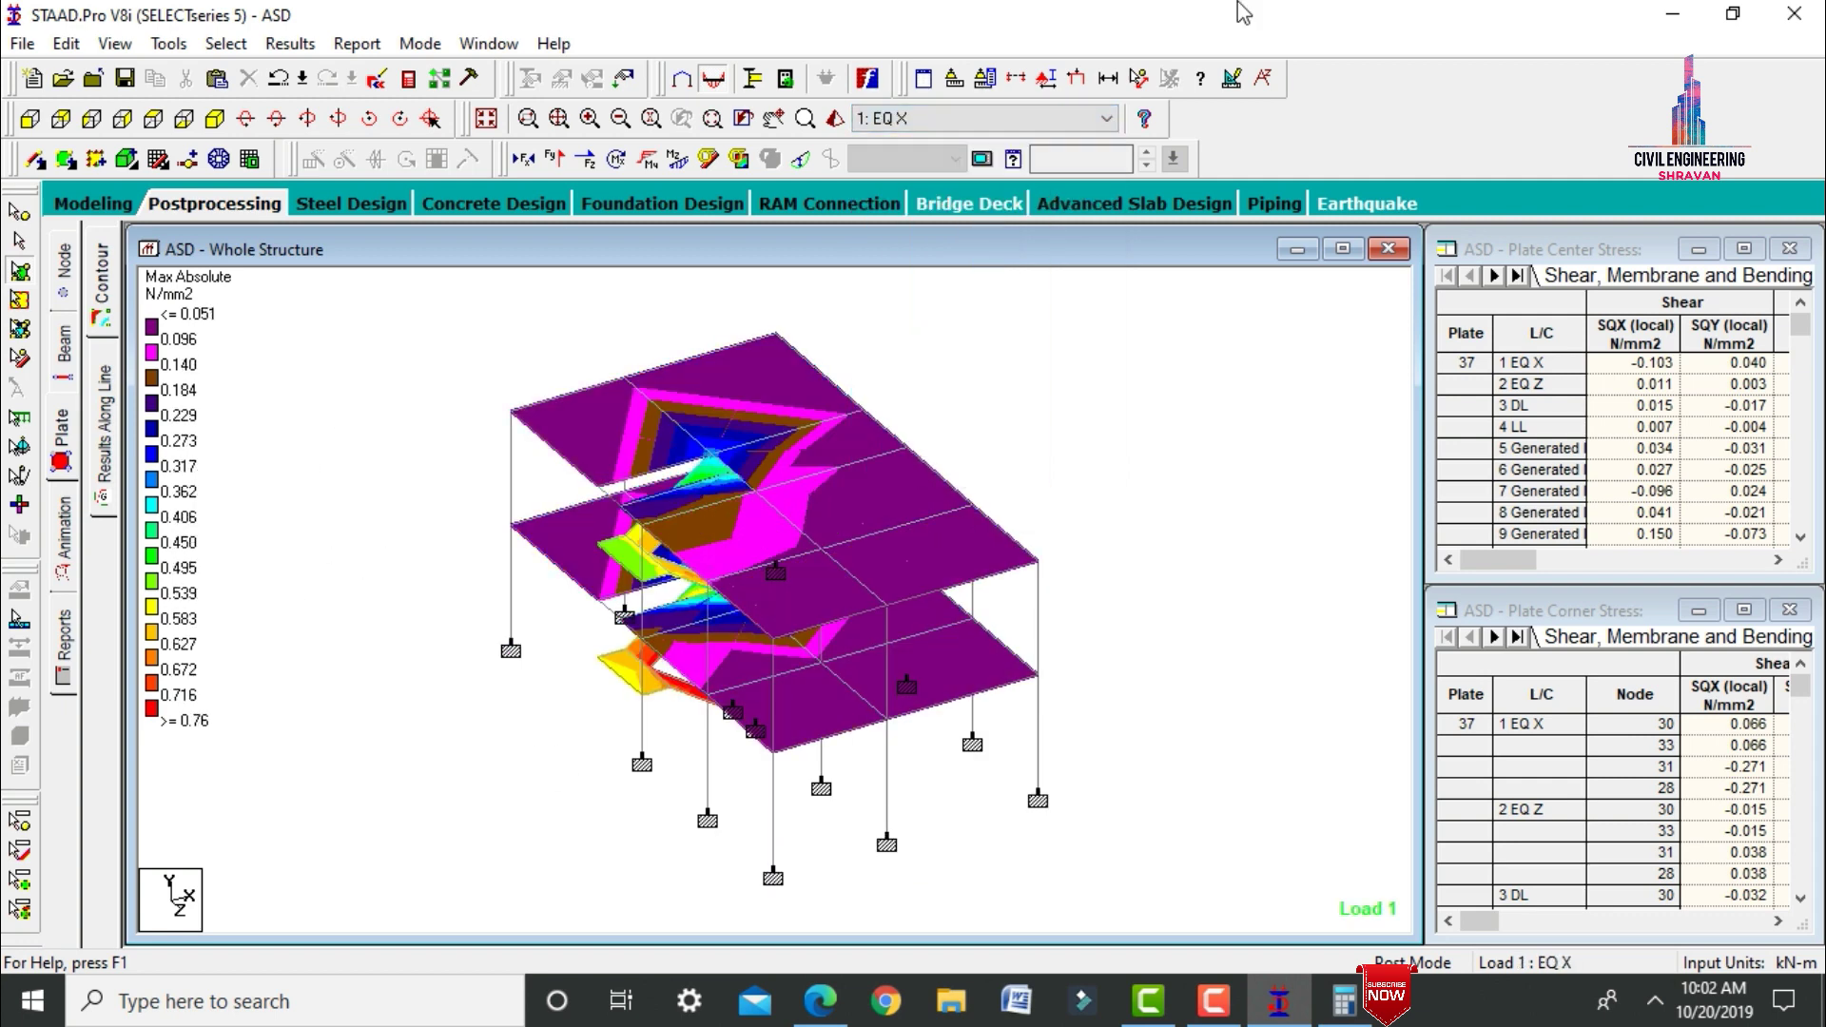
pyautogui.click(107, 204)
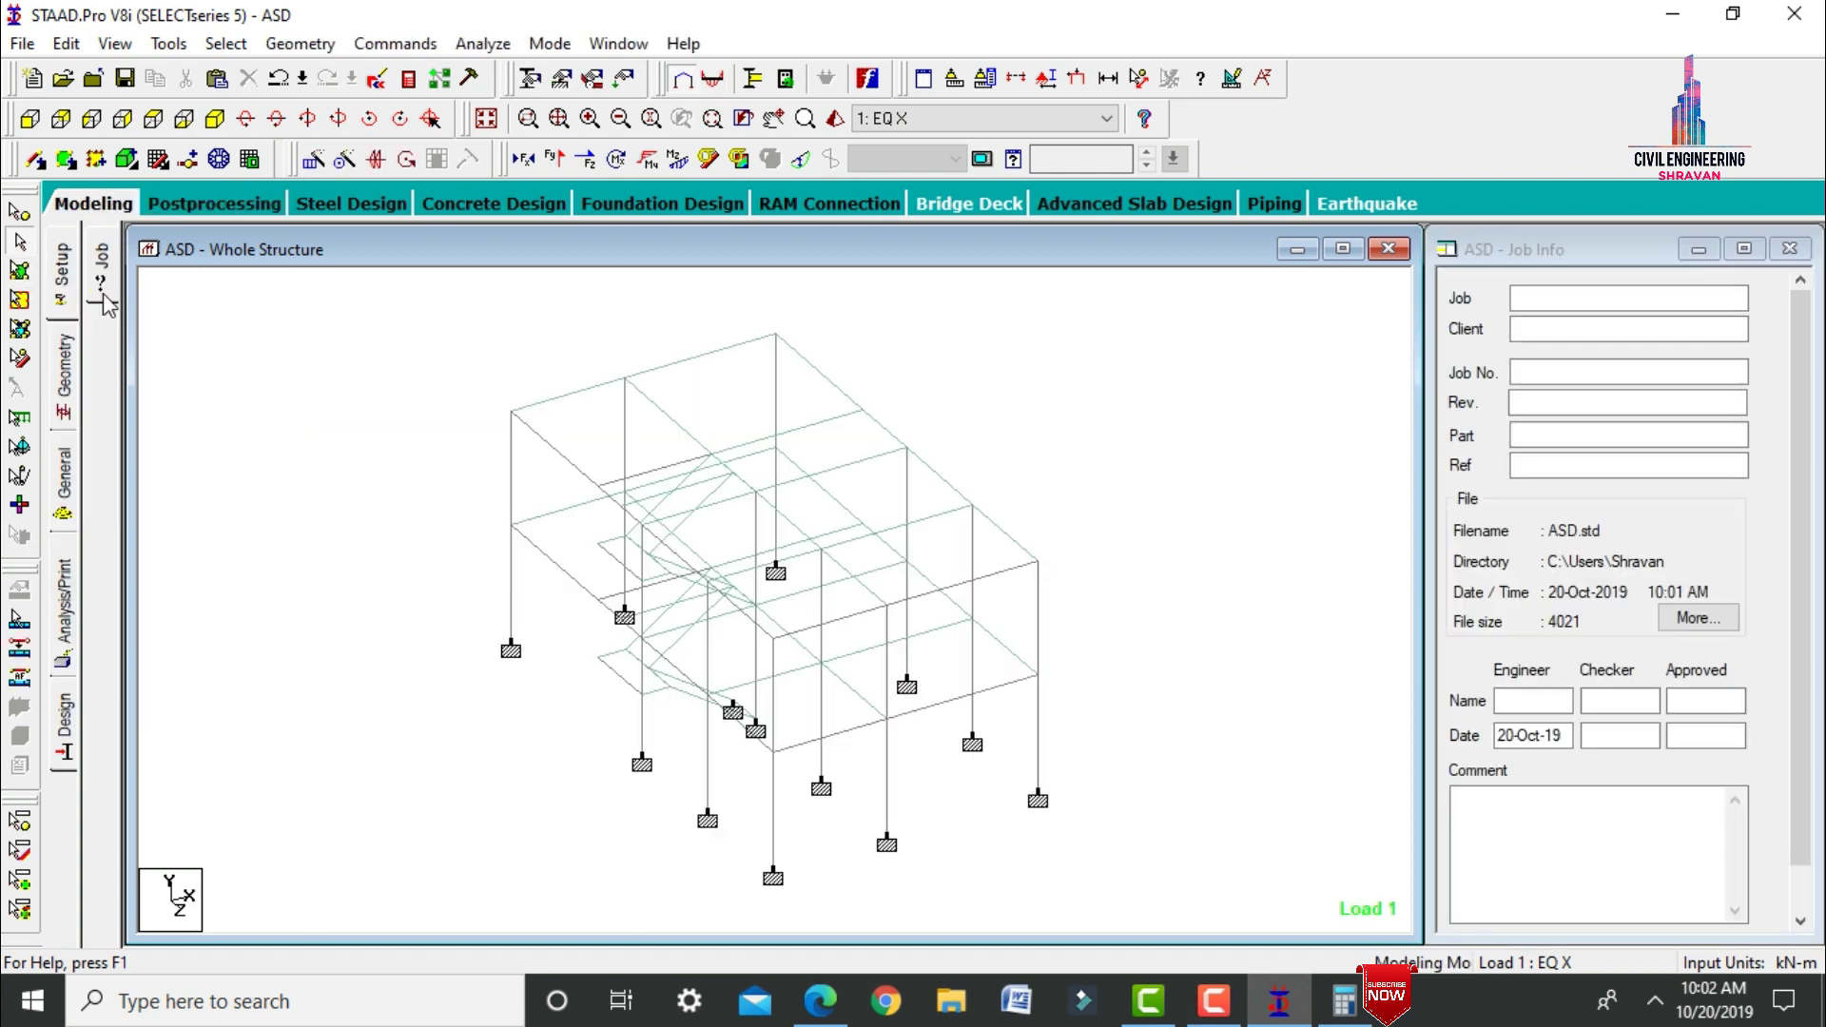
# Set the current concrete design code to IS456.
pyautogui.click(61, 732)
pyautogui.click(105, 371)
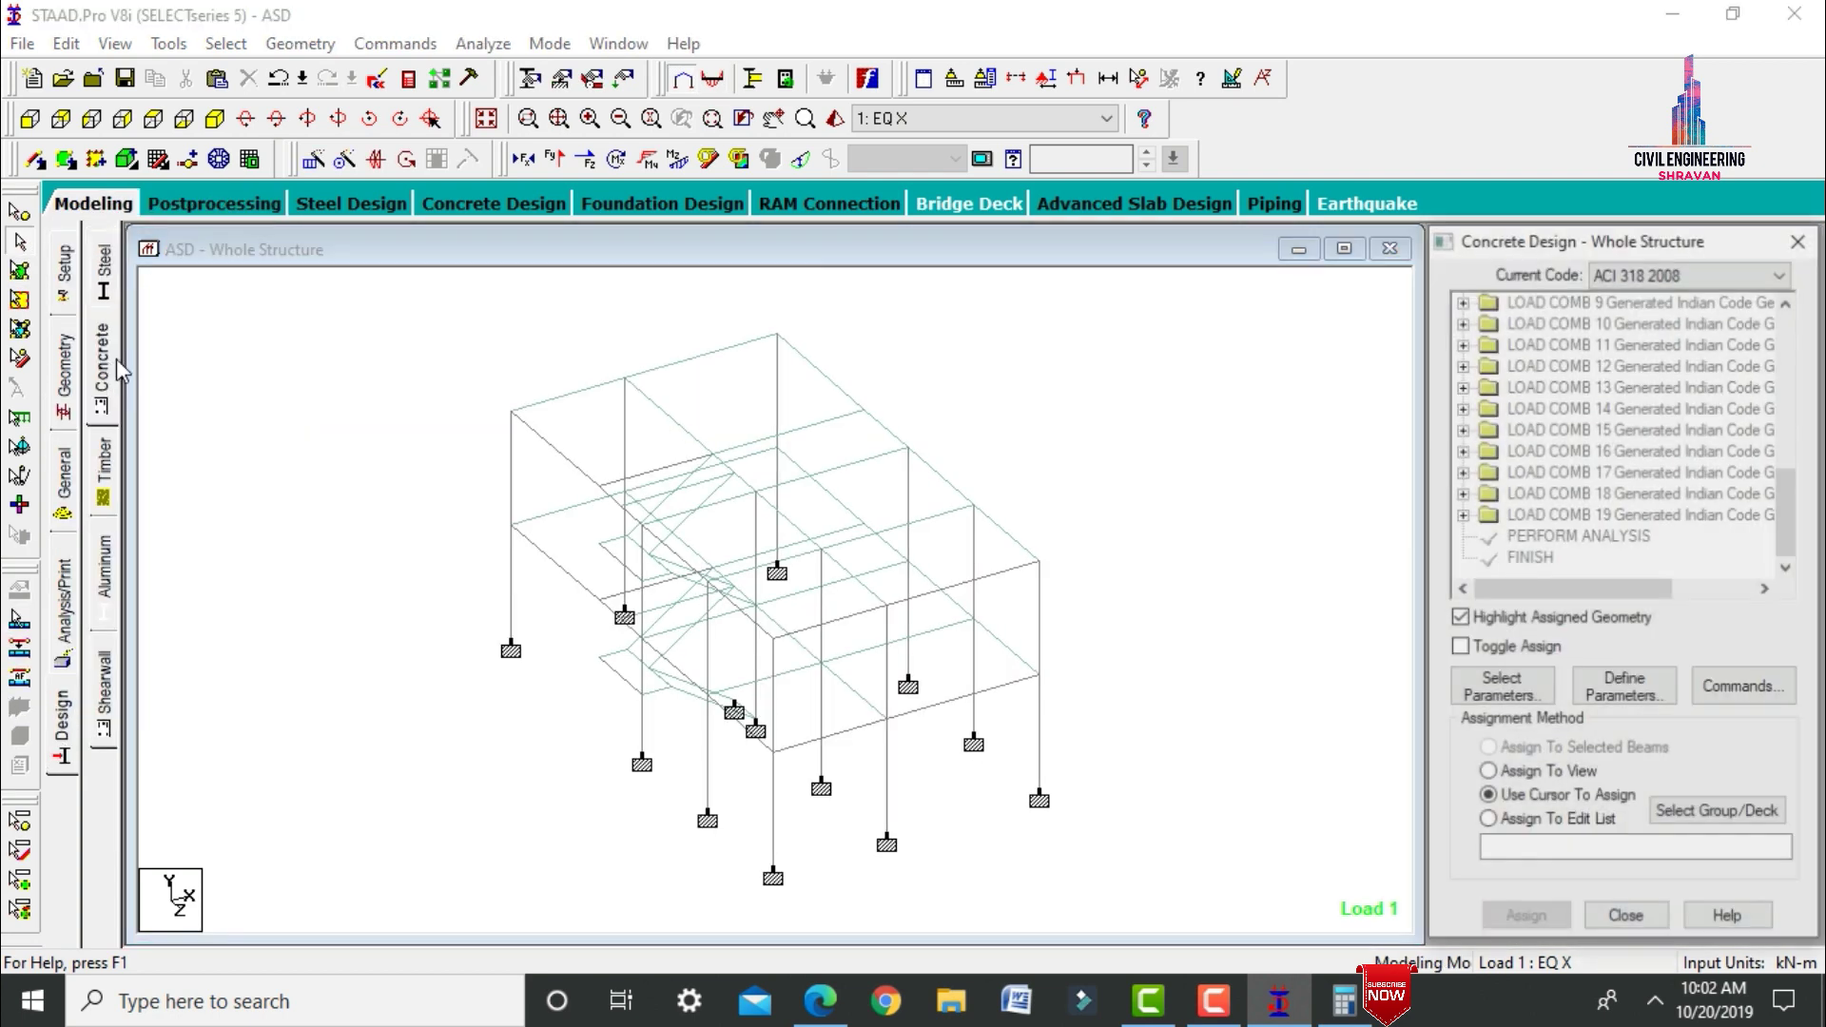
pyautogui.click(1648, 274)
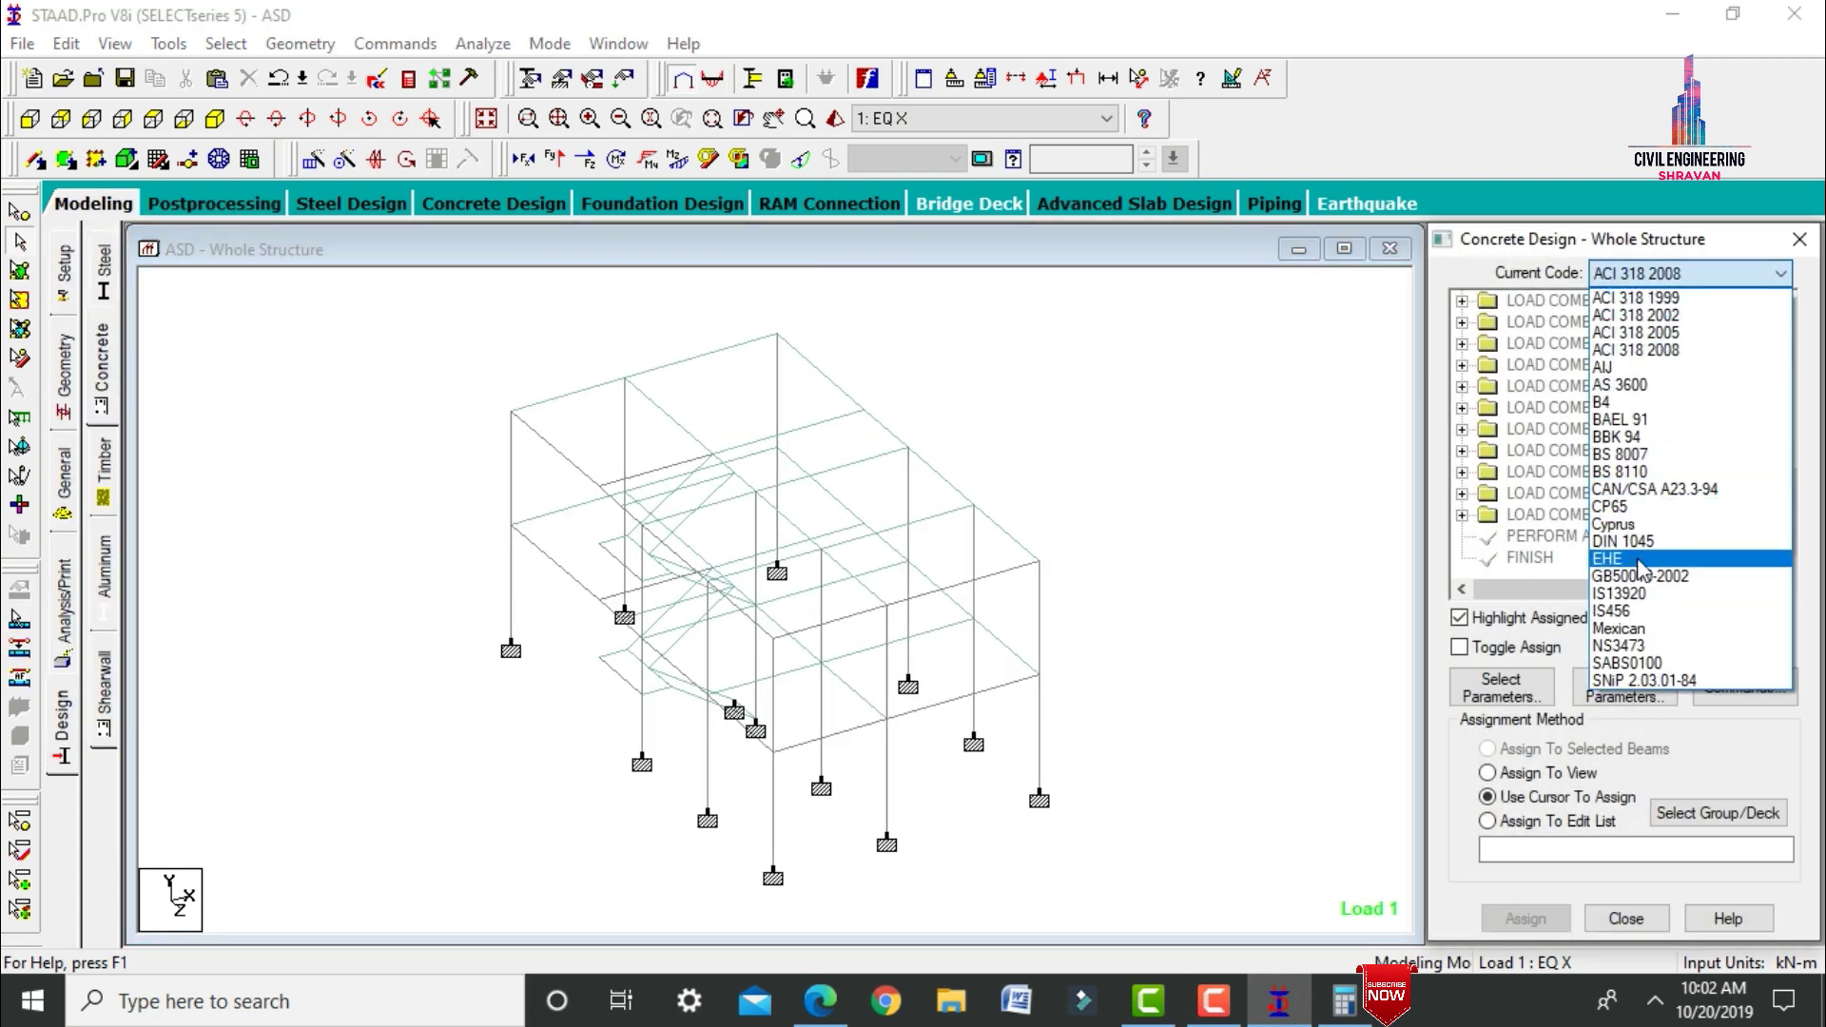
pyautogui.click(1644, 613)
# Replace the design parameters with Fc, Fymain, Fysec, Maxmain and Maxsec.
pyautogui.click(1516, 692)
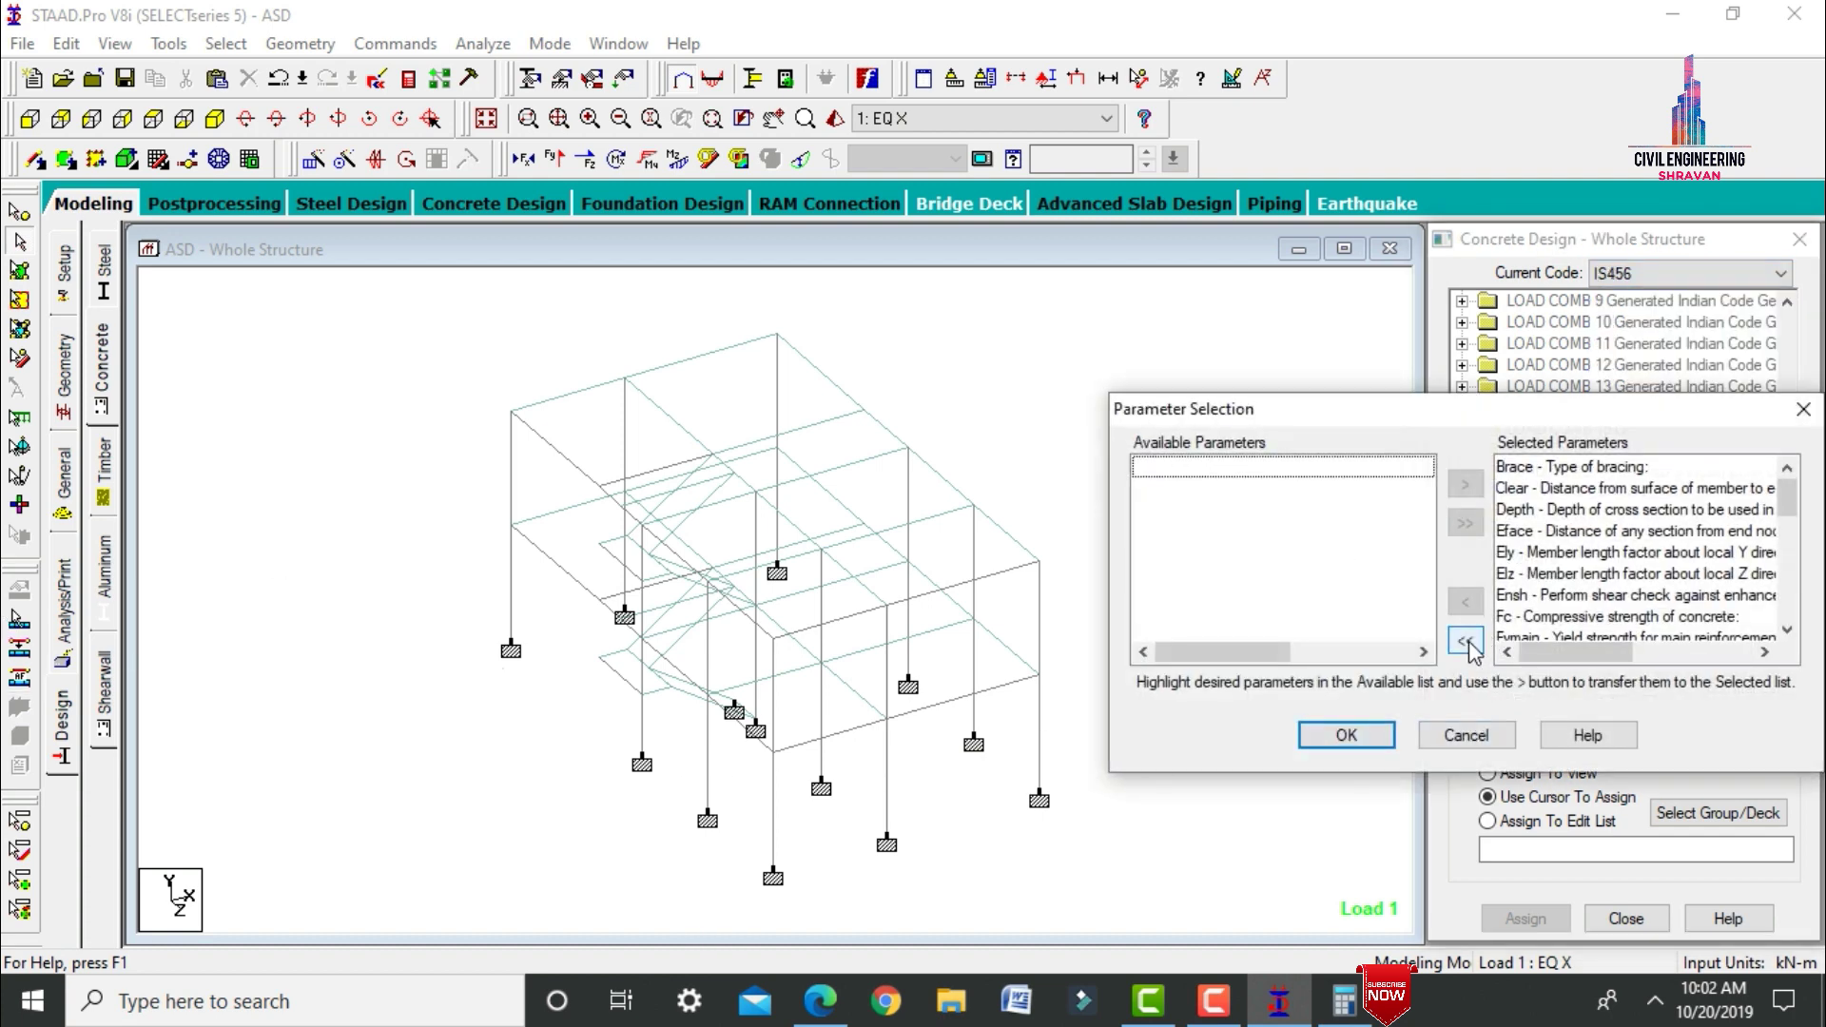
pyautogui.click(1465, 641)
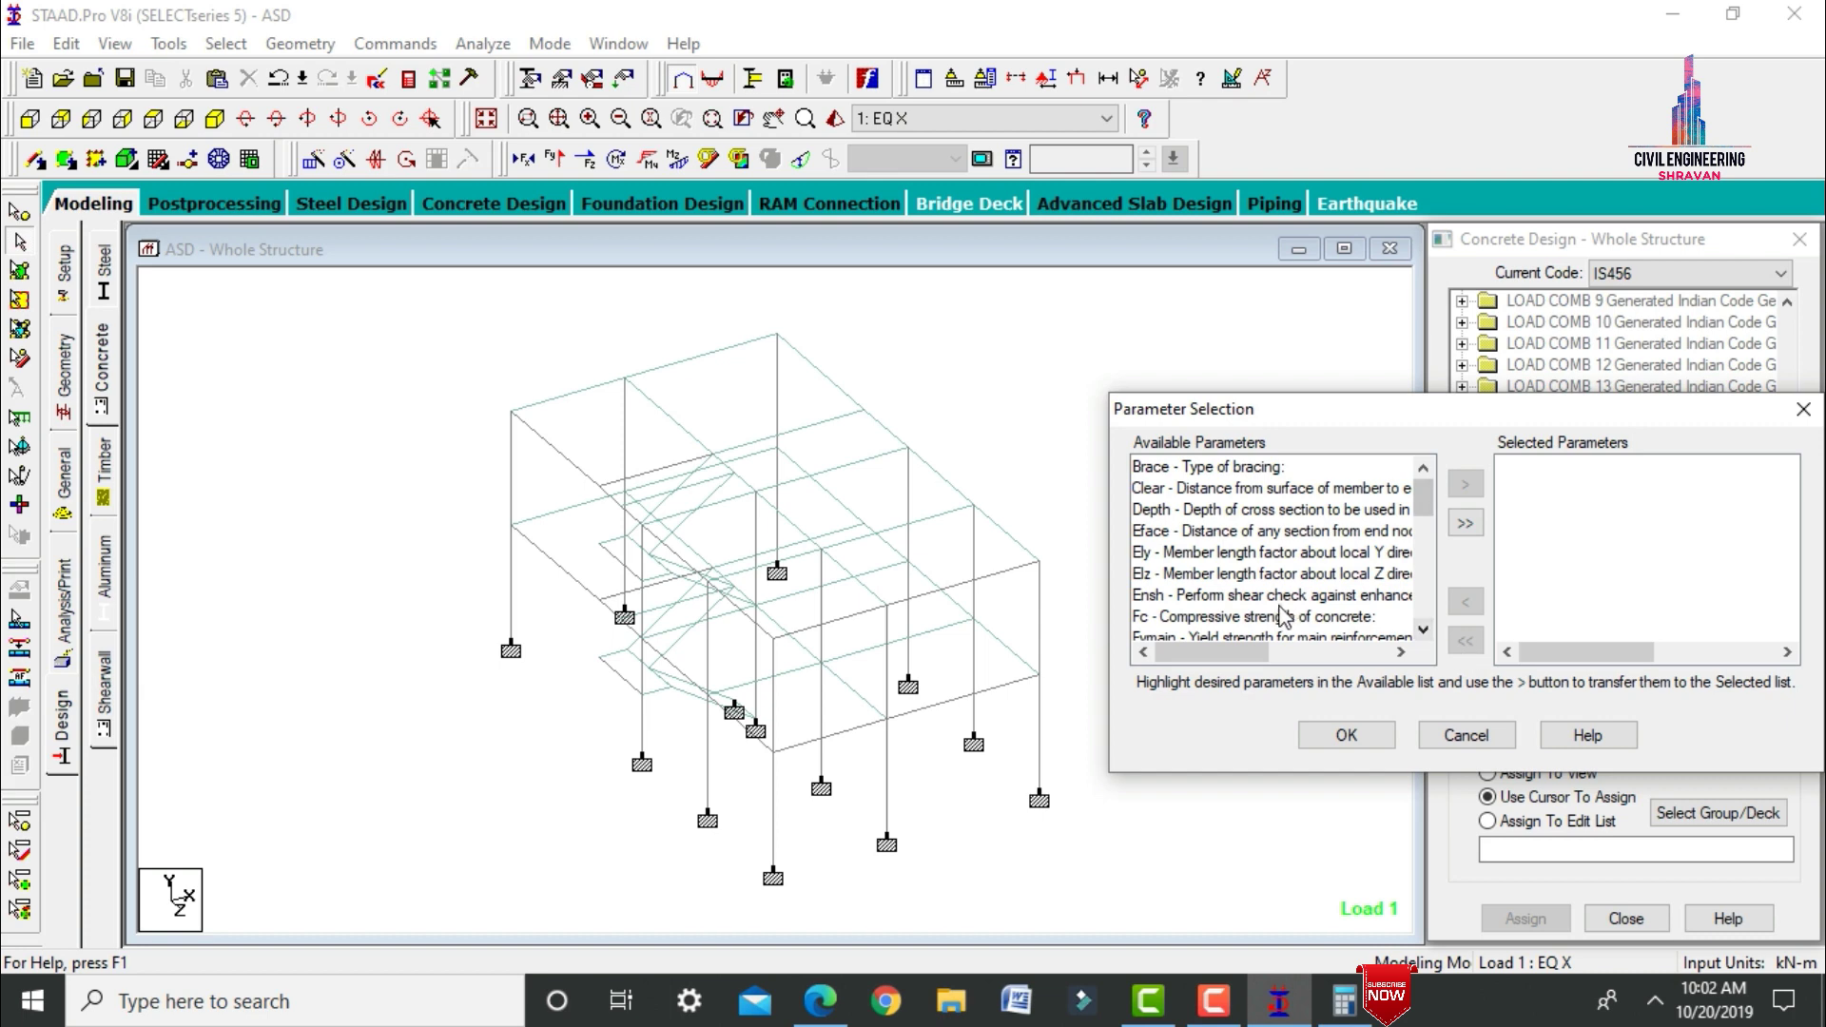
pyautogui.doubleClick(1275, 617)
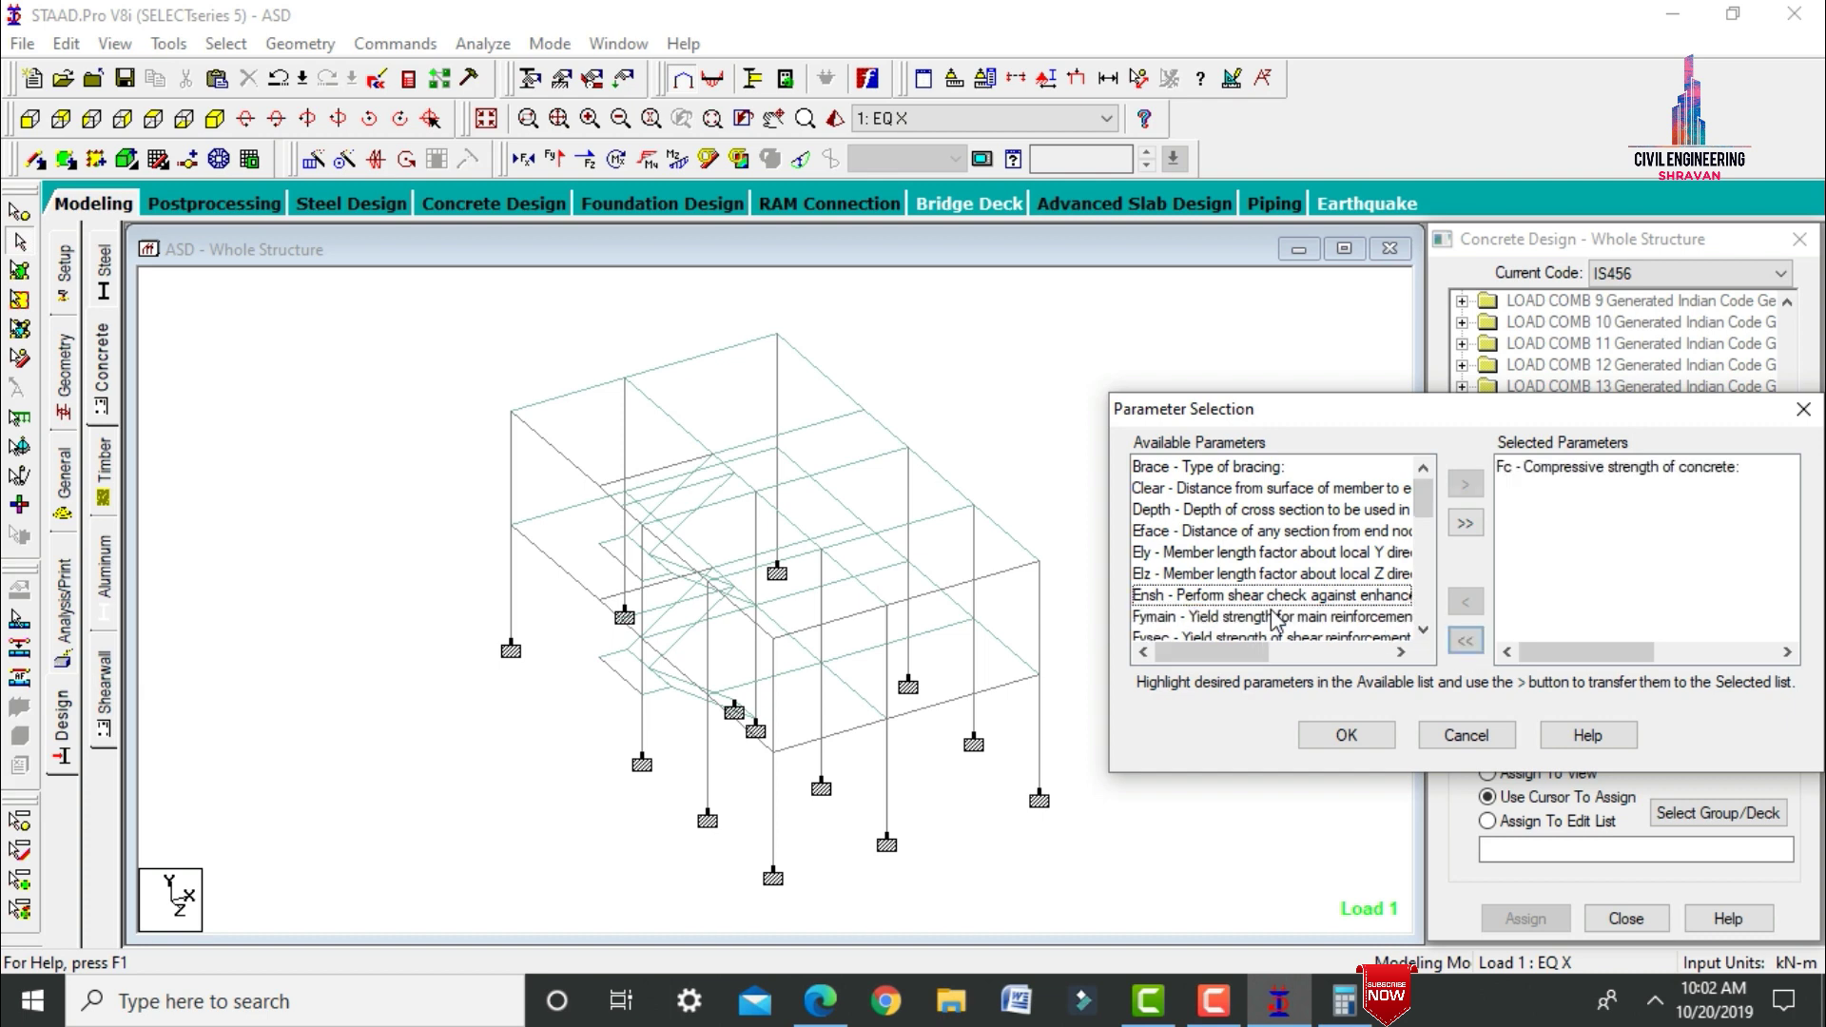
pyautogui.doubleClick(1275, 617)
pyautogui.doubleClick(1274, 616)
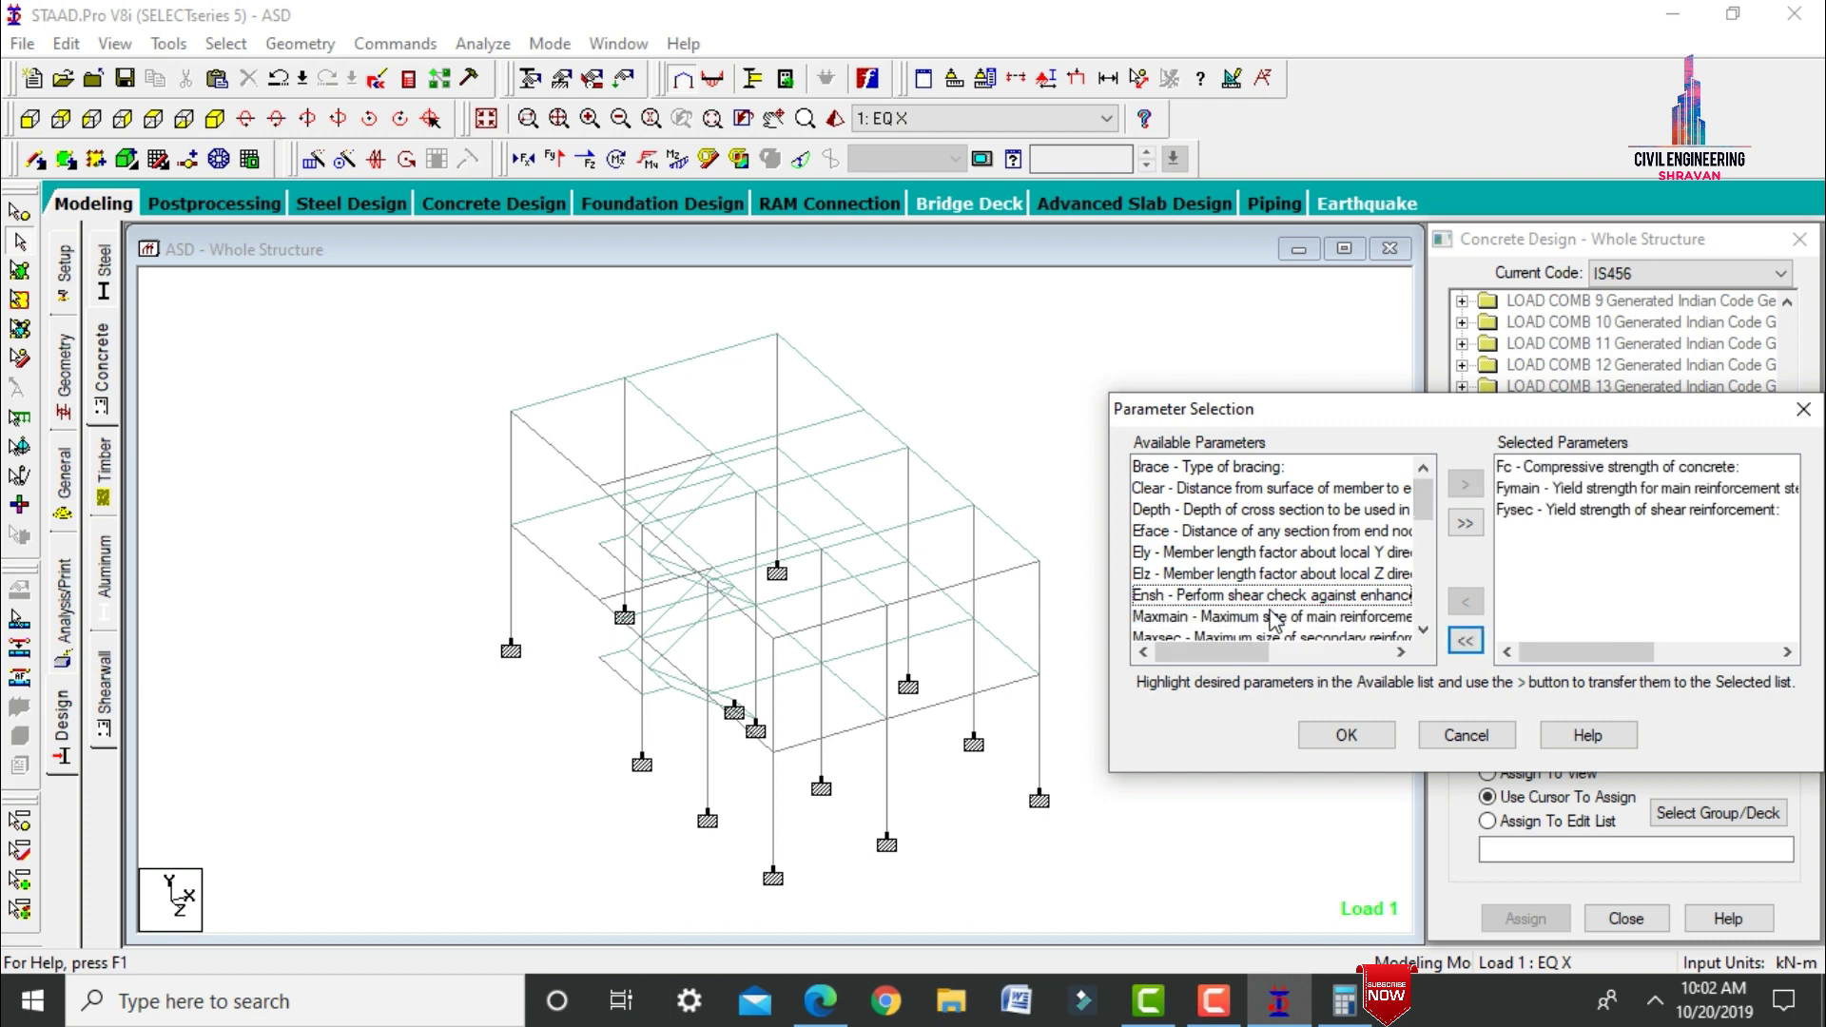
pyautogui.doubleClick(1274, 616)
pyautogui.doubleClick(1275, 617)
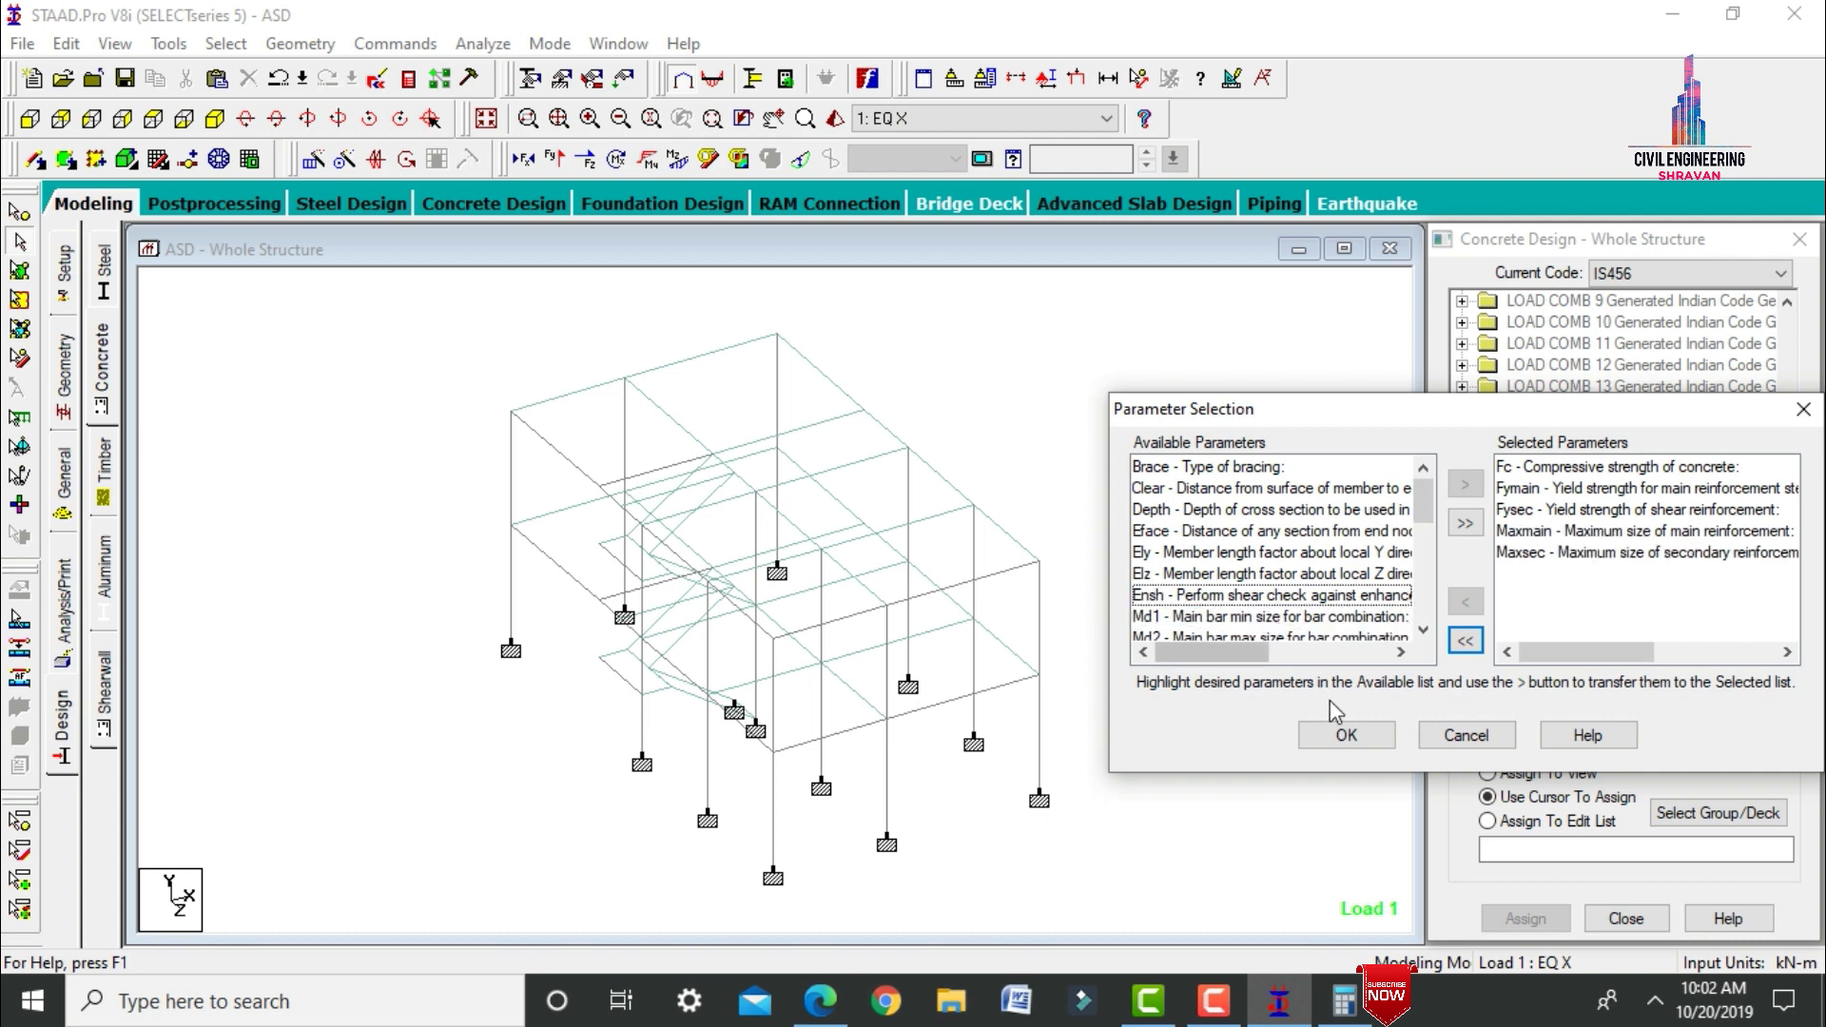
pyautogui.click(1347, 735)
pyautogui.click(1612, 687)
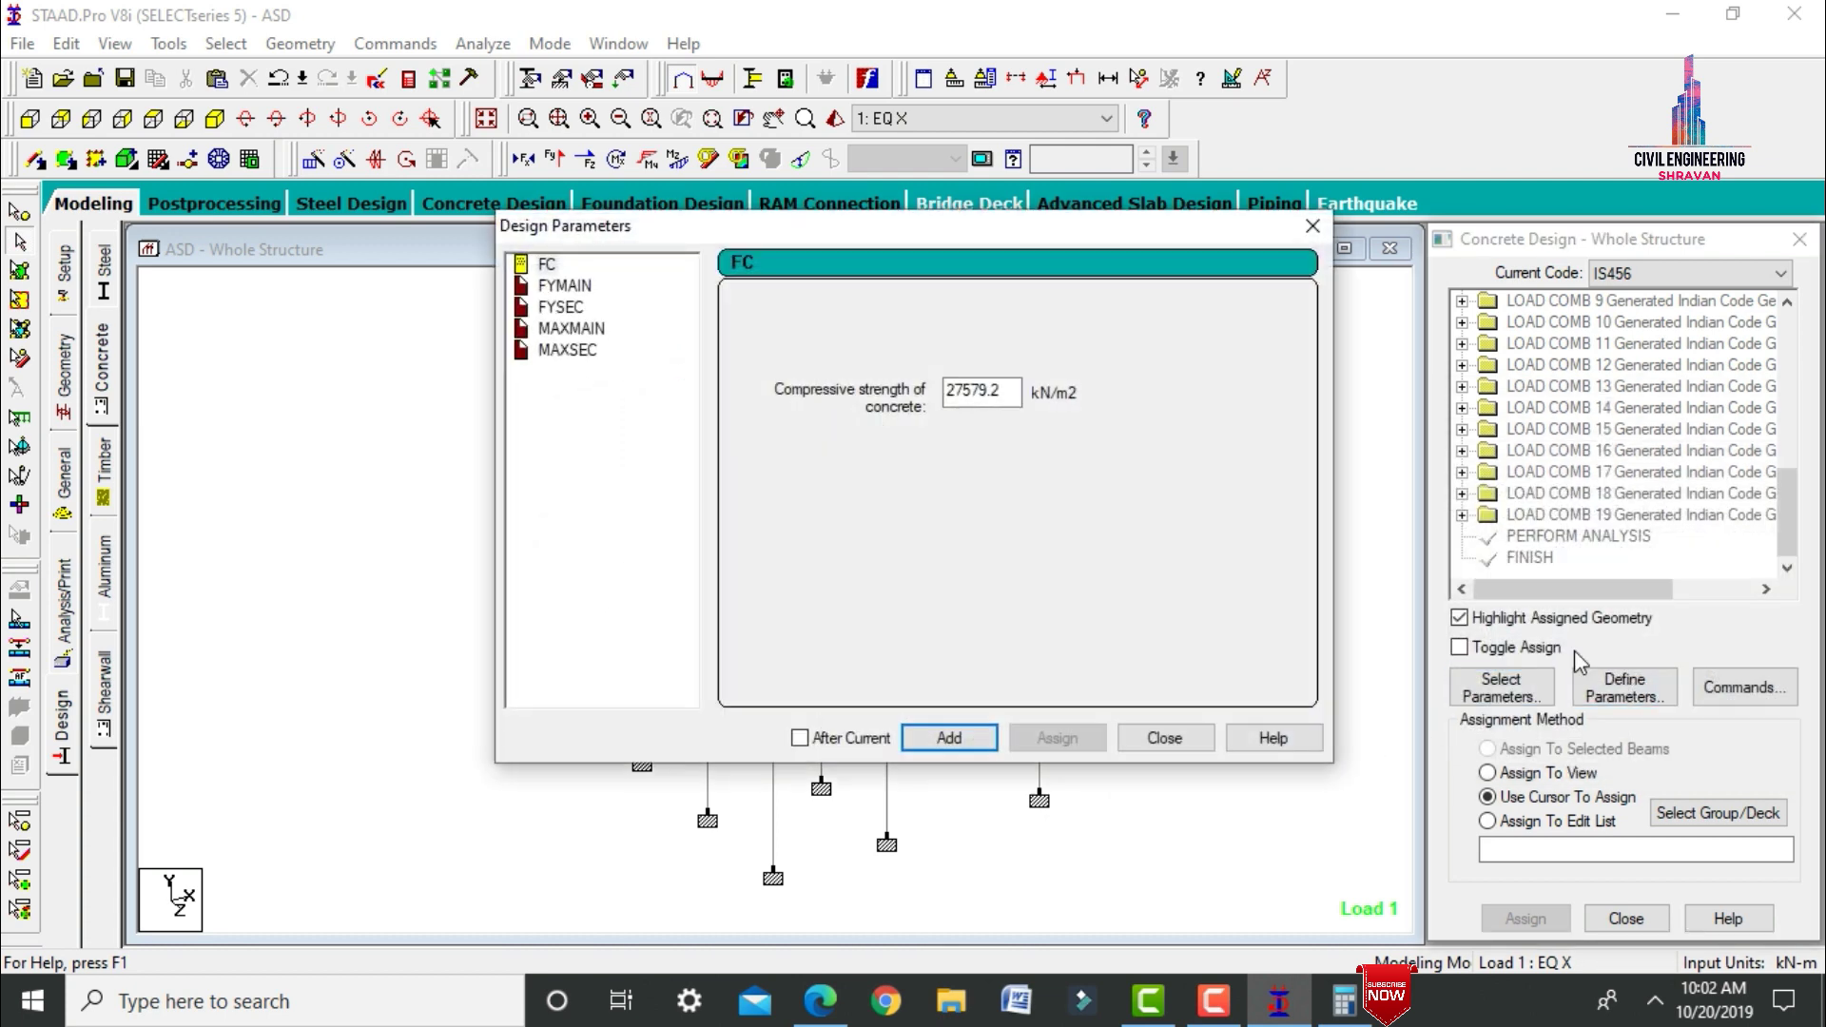
# Define FC 30000 and FYMAIN and FYSEC of 500000 kN/m2.
pyautogui.moveTo(1020, 390); pyautogui.dragTo(862, 390)
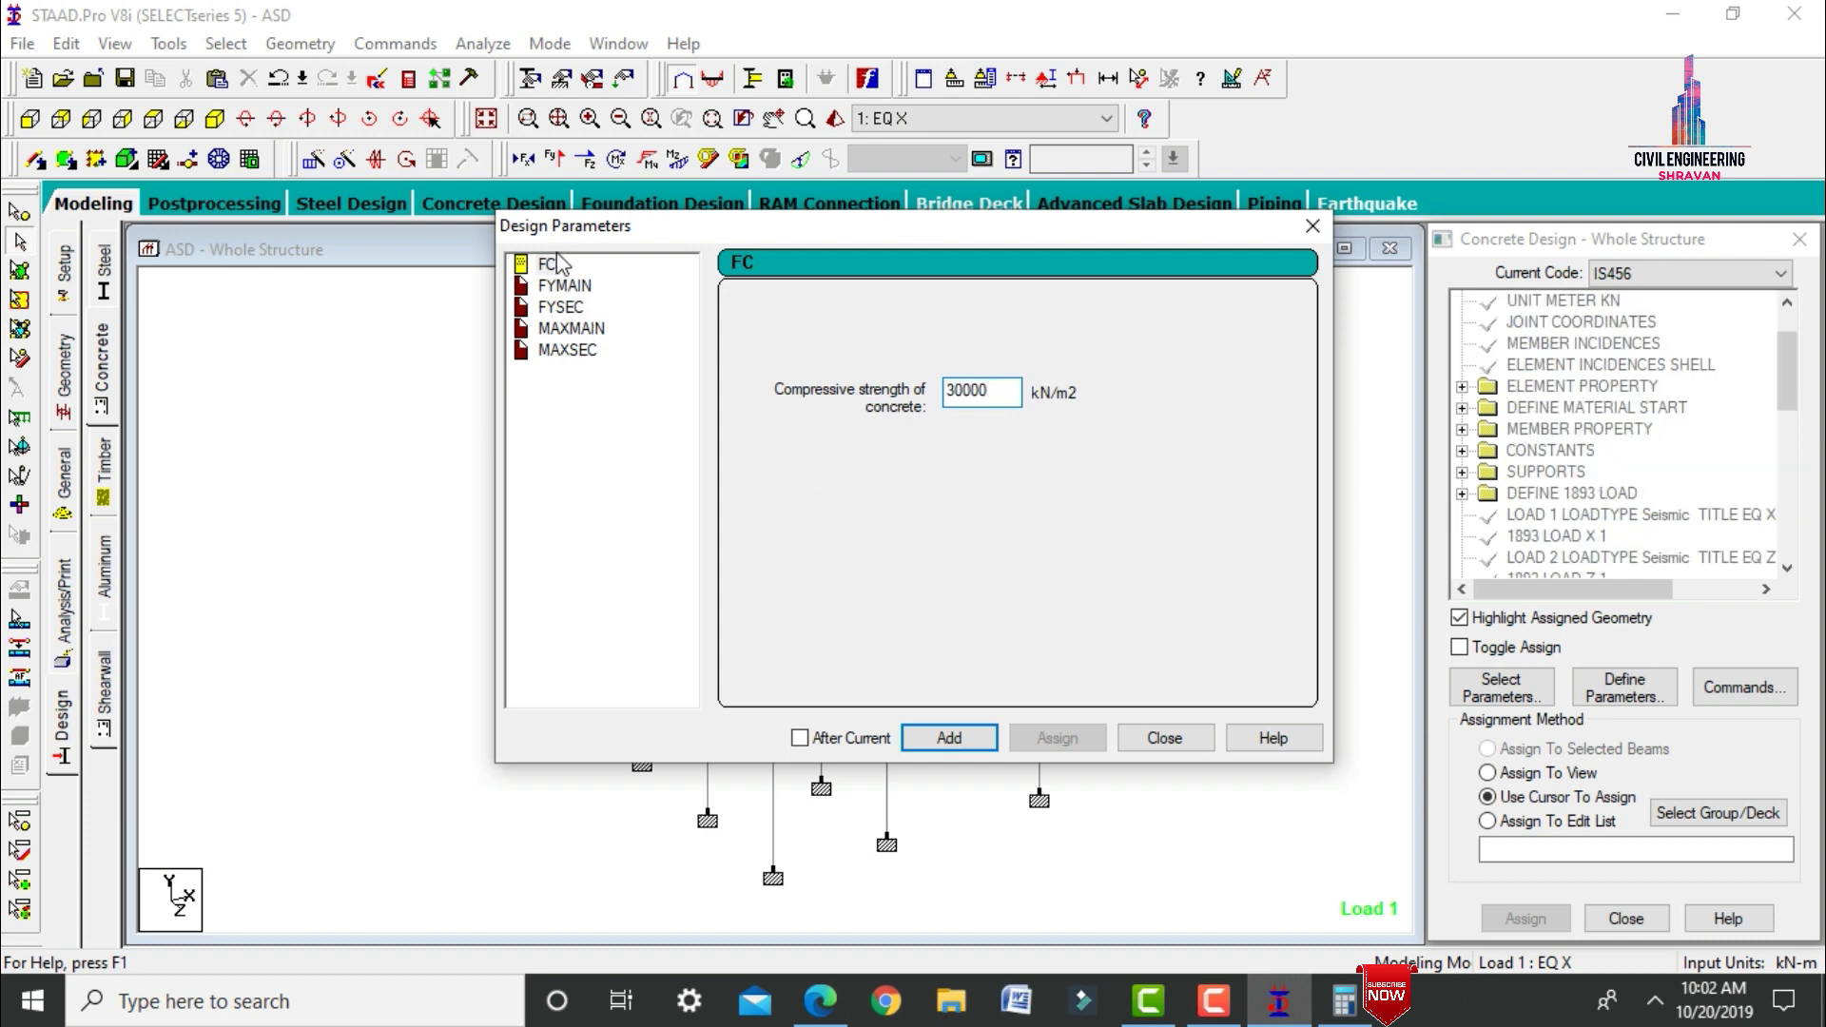
pyautogui.click(563, 287)
pyautogui.moveTo(1010, 393); pyautogui.dragTo(891, 404)
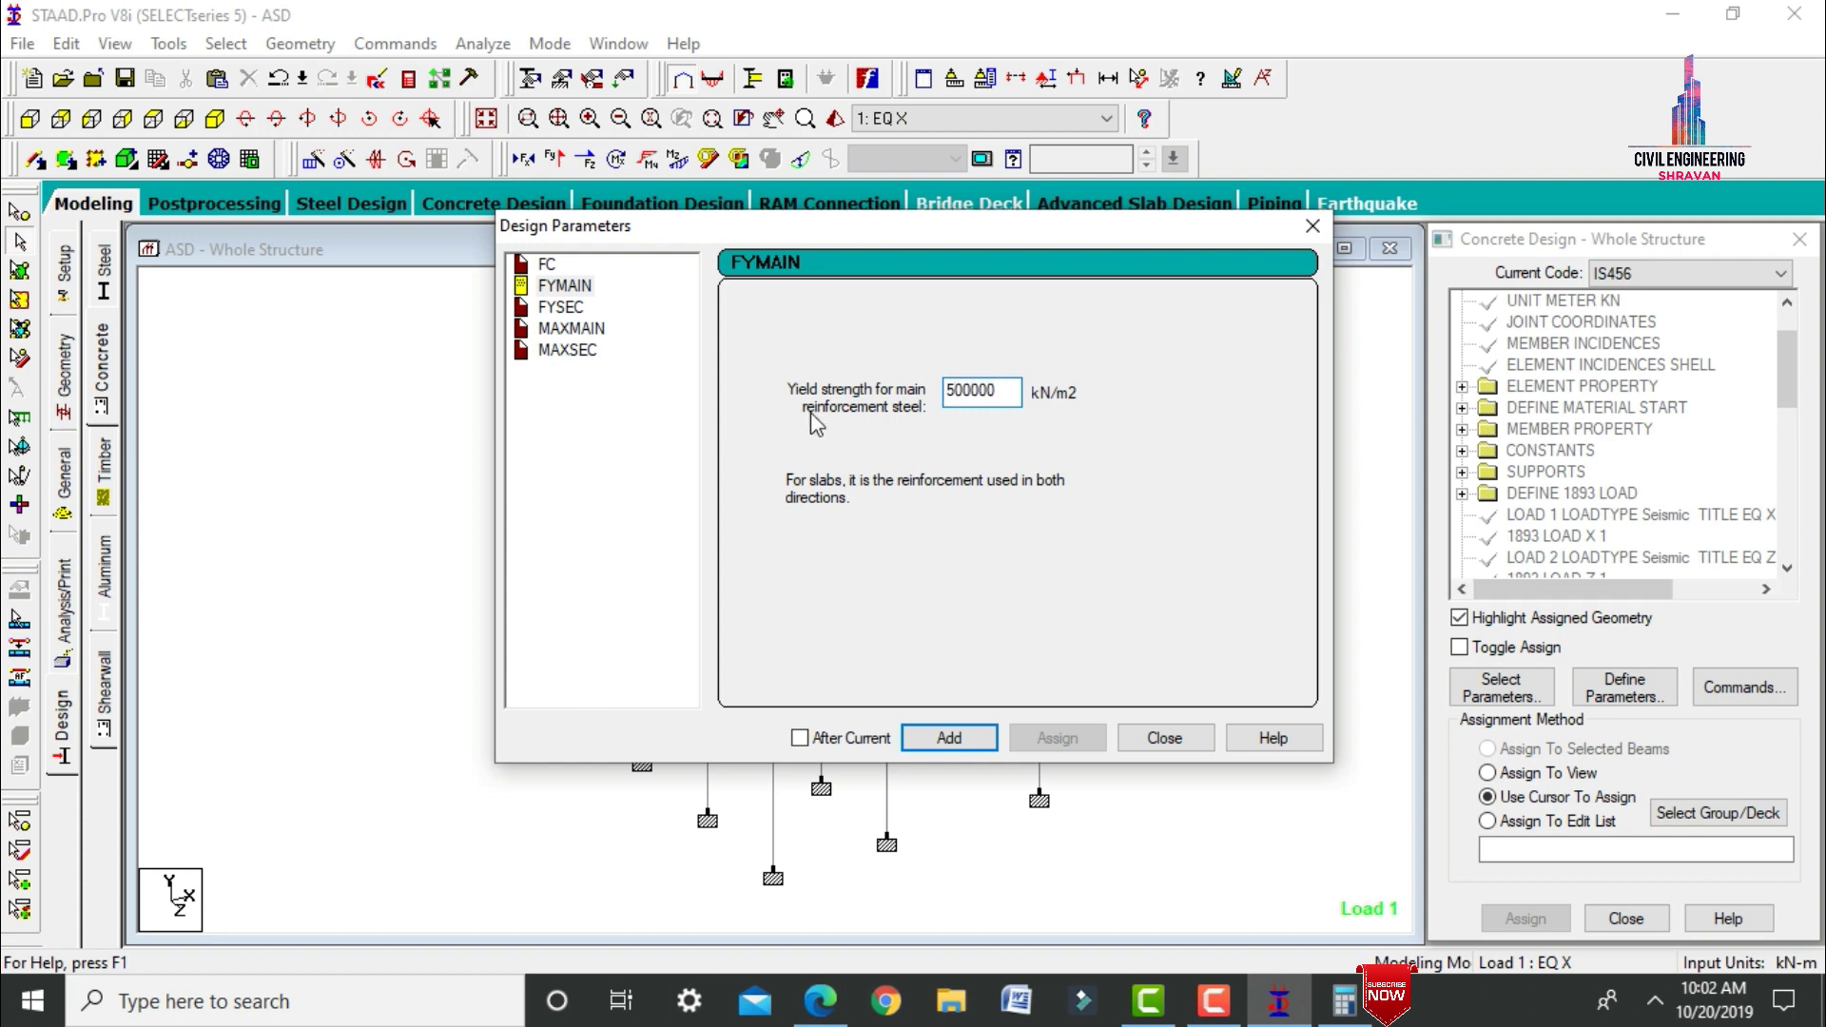
pyautogui.click(571, 330)
pyautogui.click(582, 307)
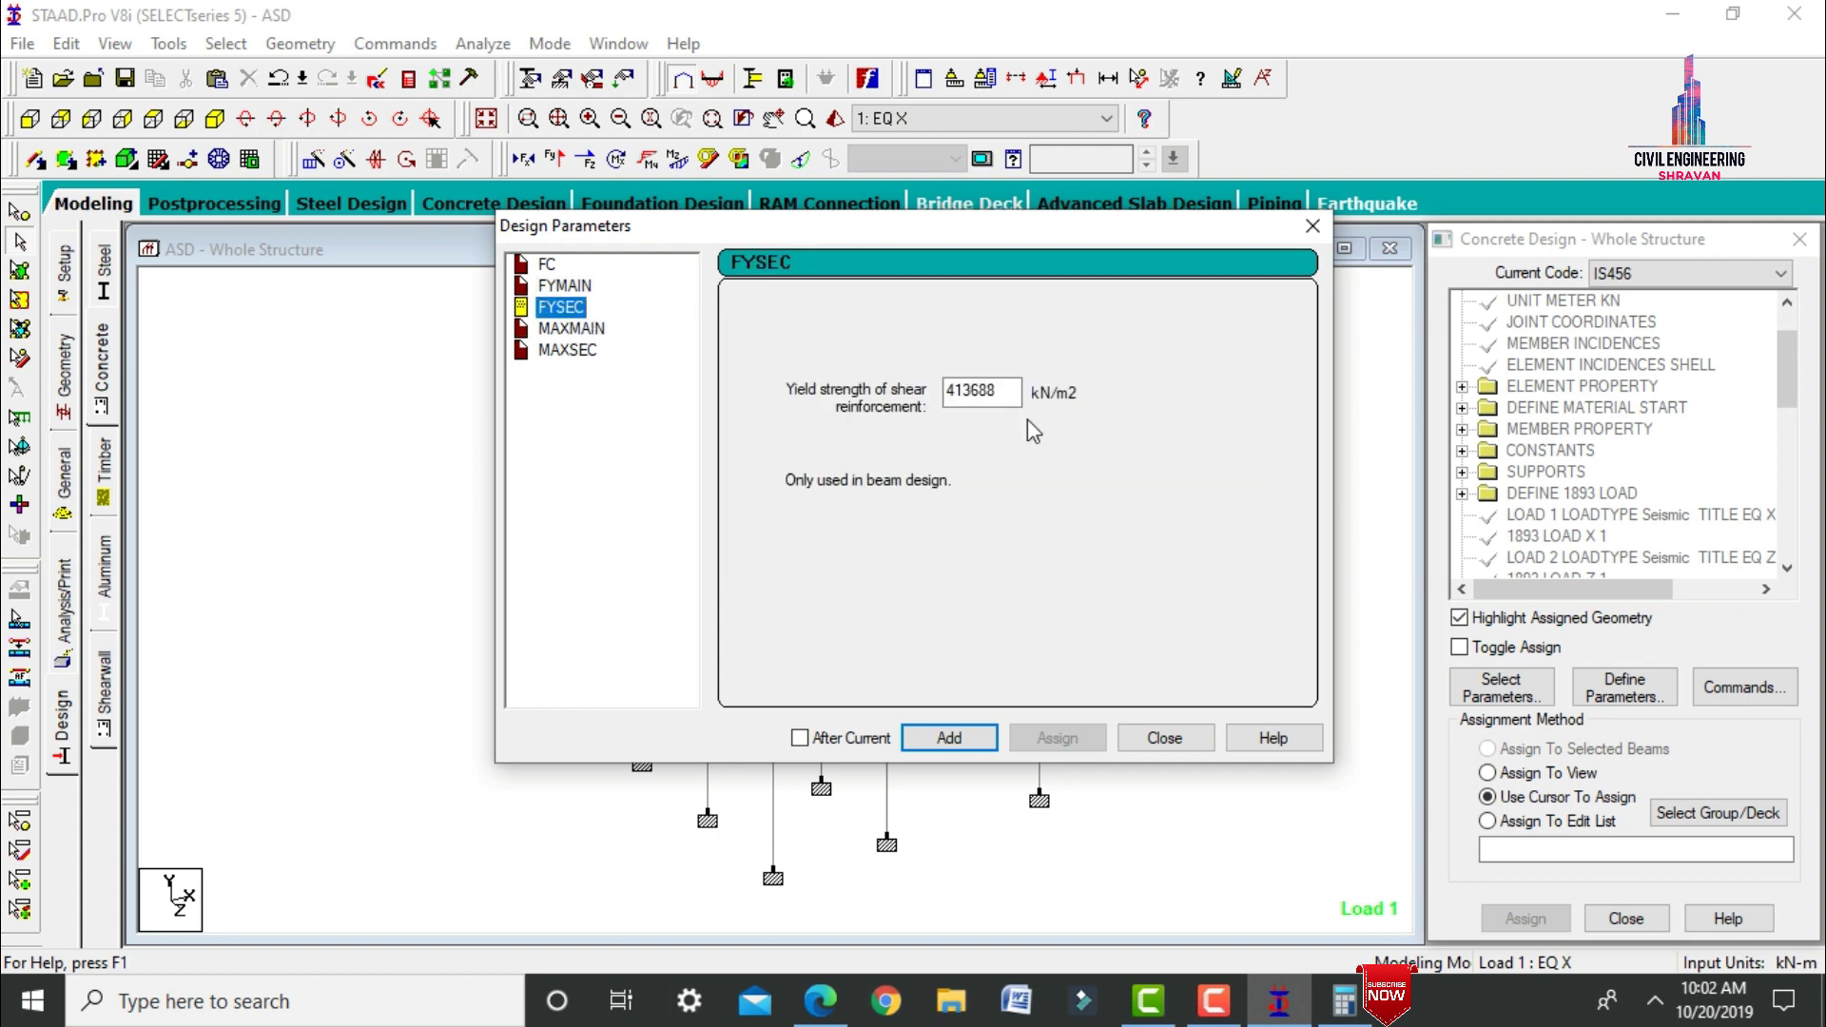
pyautogui.doubleClick(1018, 393)
pyautogui.write('500000')
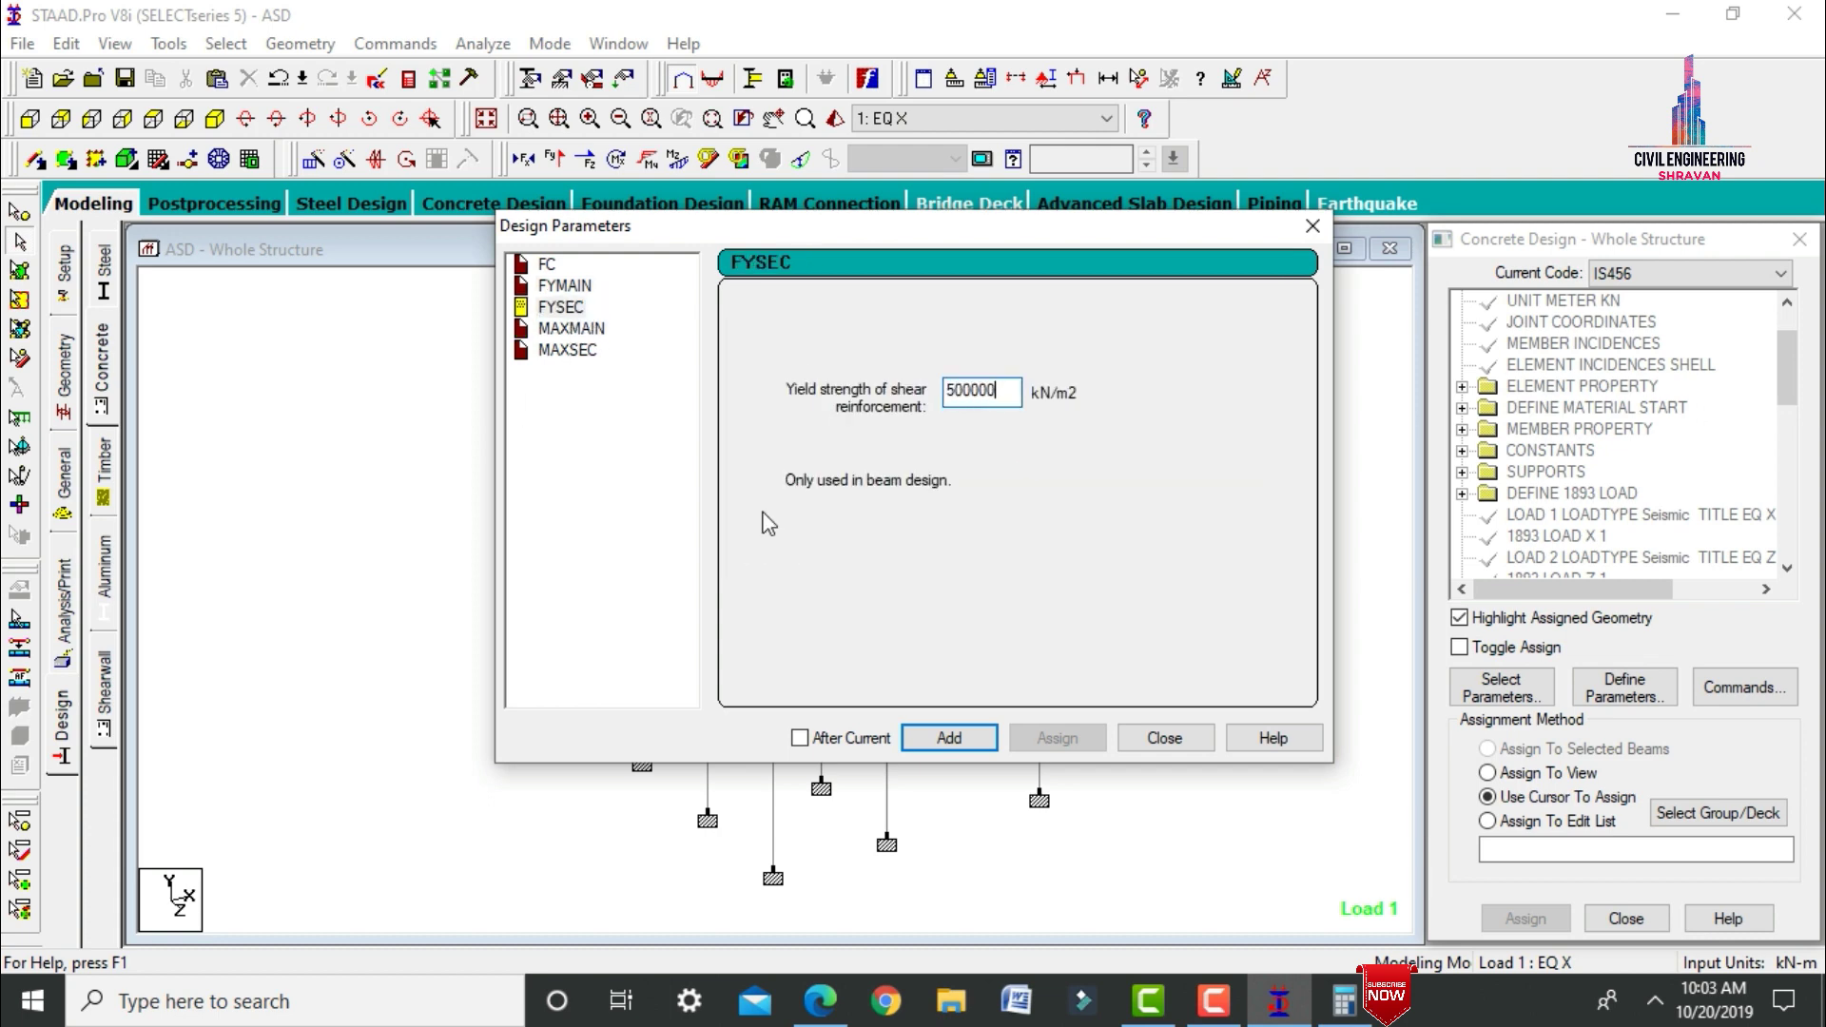
# Add MAXMAIN 16 mm and MAXSEC 12 mm bar-size limits.
pyautogui.click(567, 328)
pyautogui.click(761, 424)
pyautogui.click(946, 738)
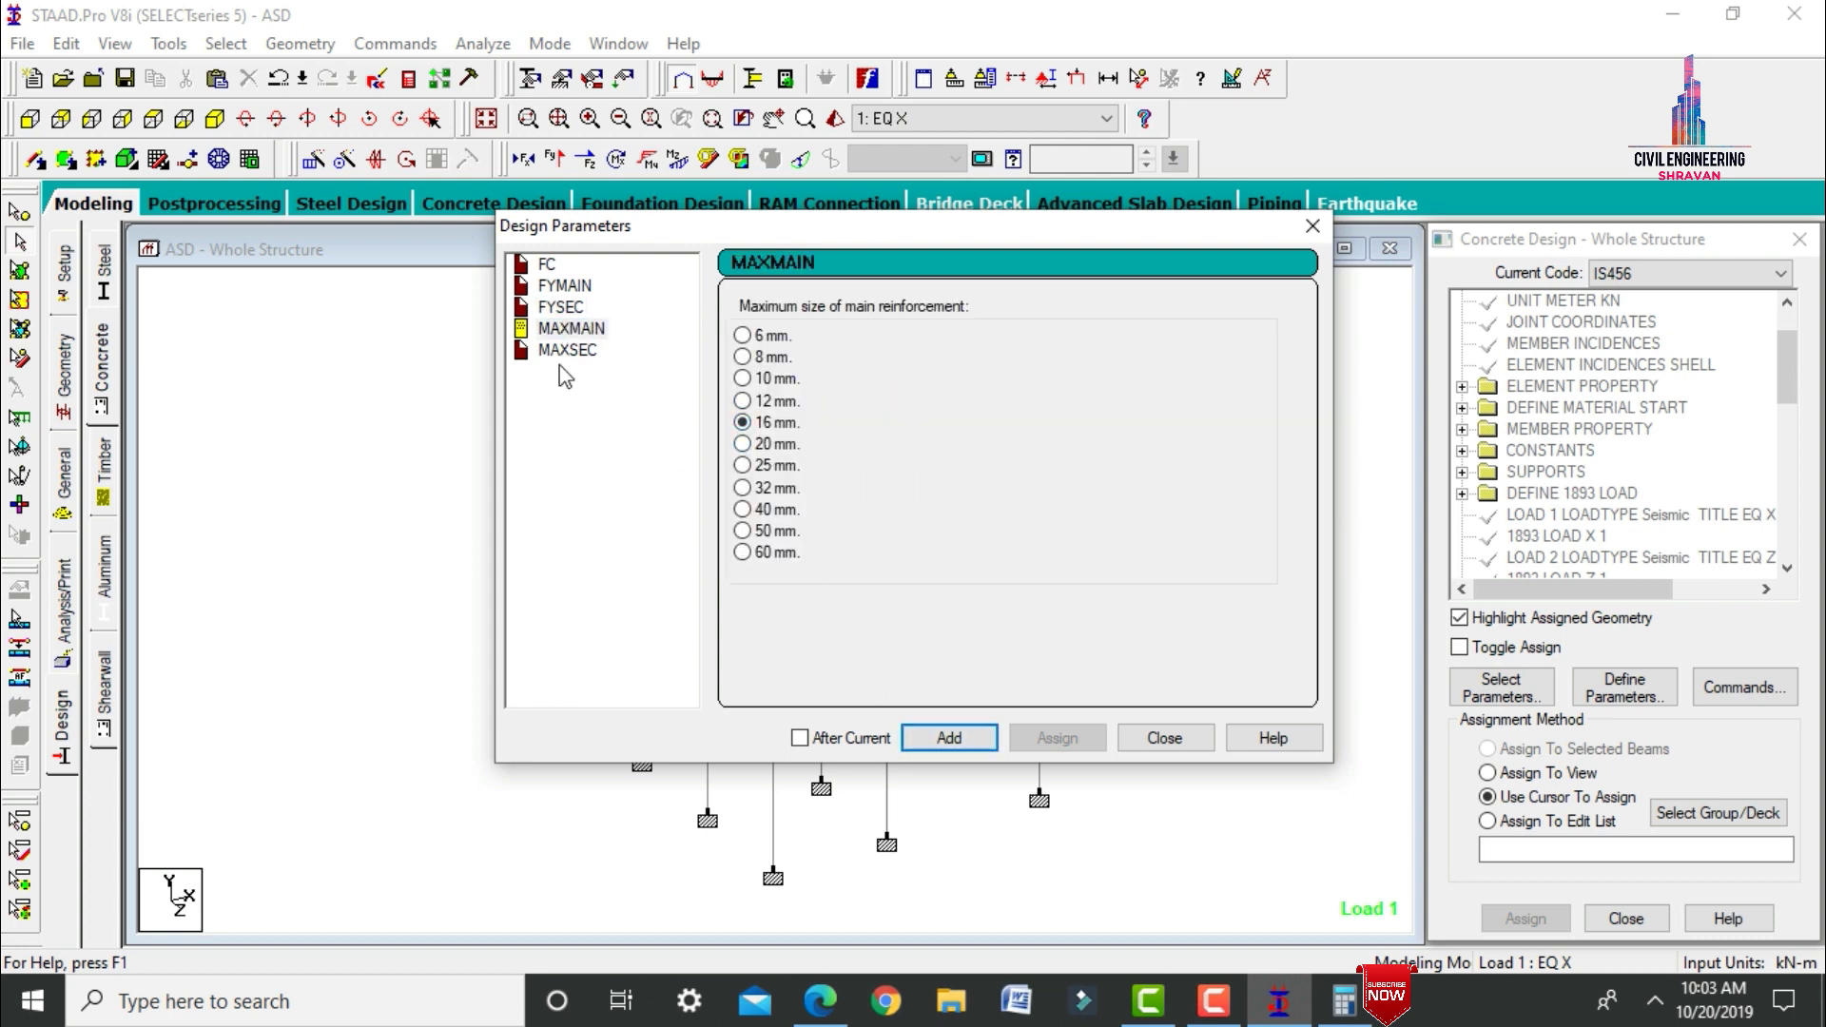
pyautogui.click(569, 351)
pyautogui.click(951, 738)
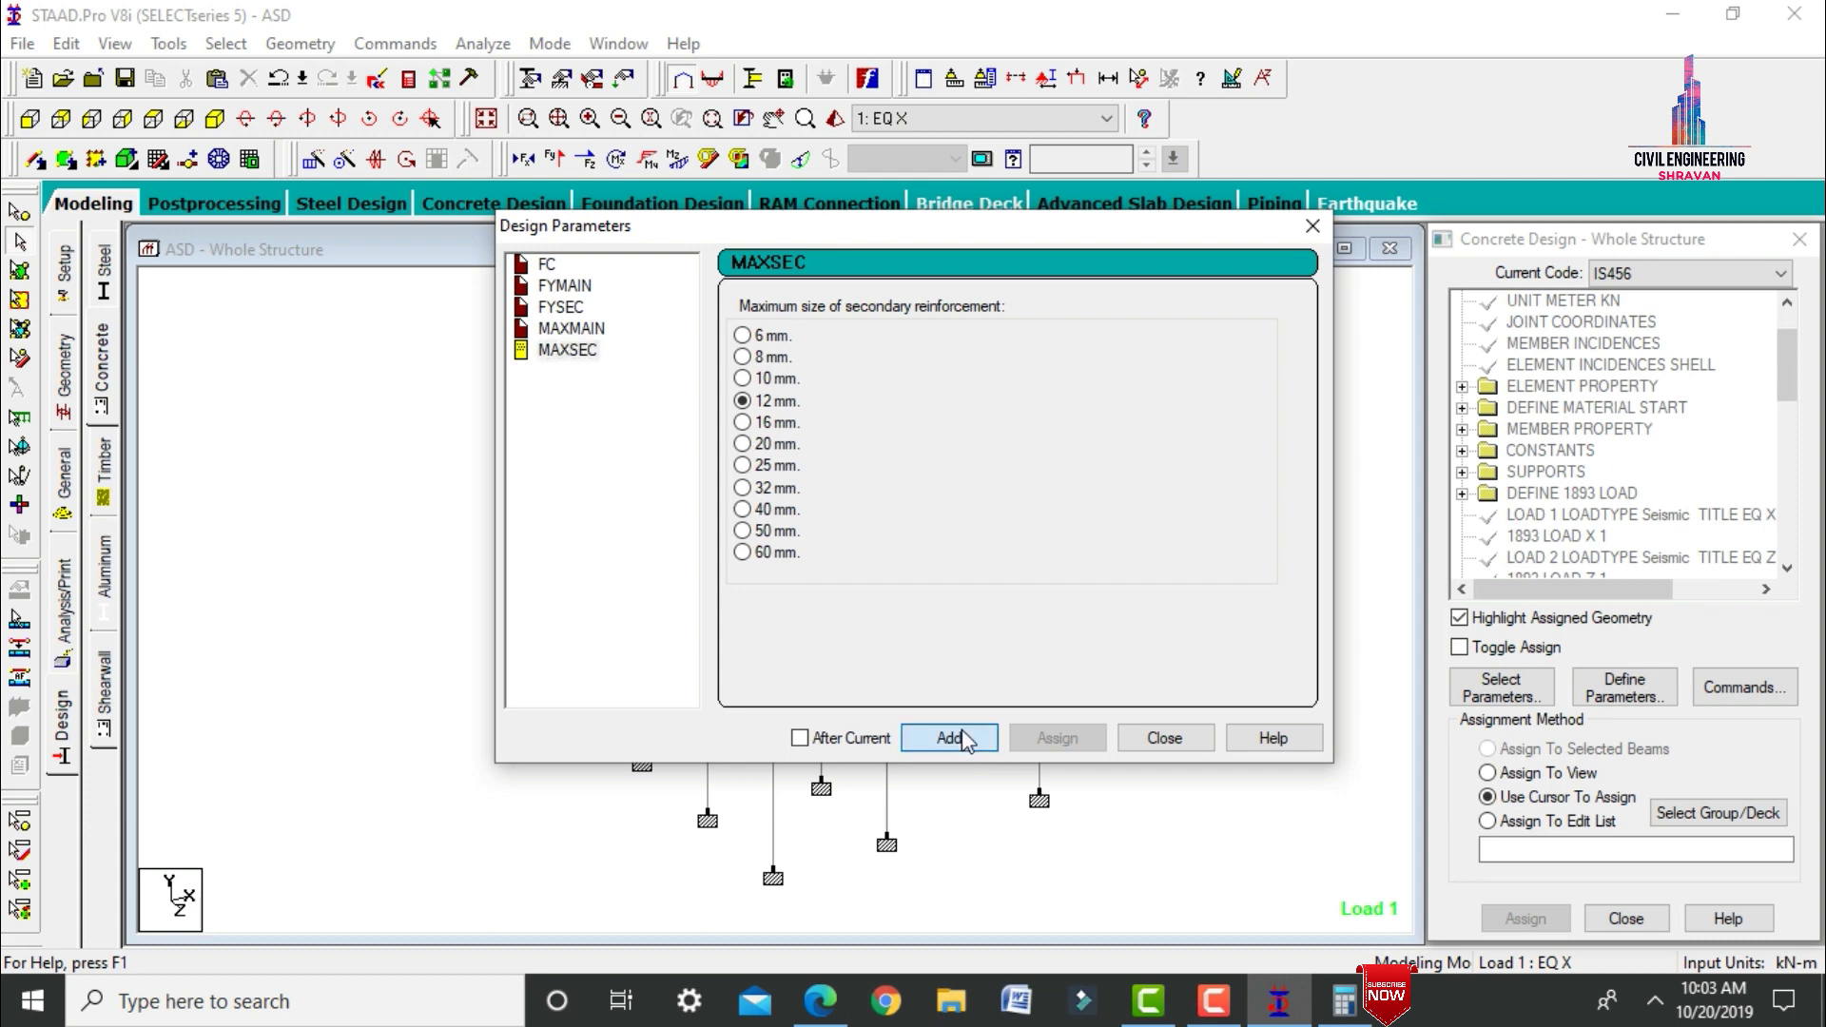
pyautogui.click(1164, 738)
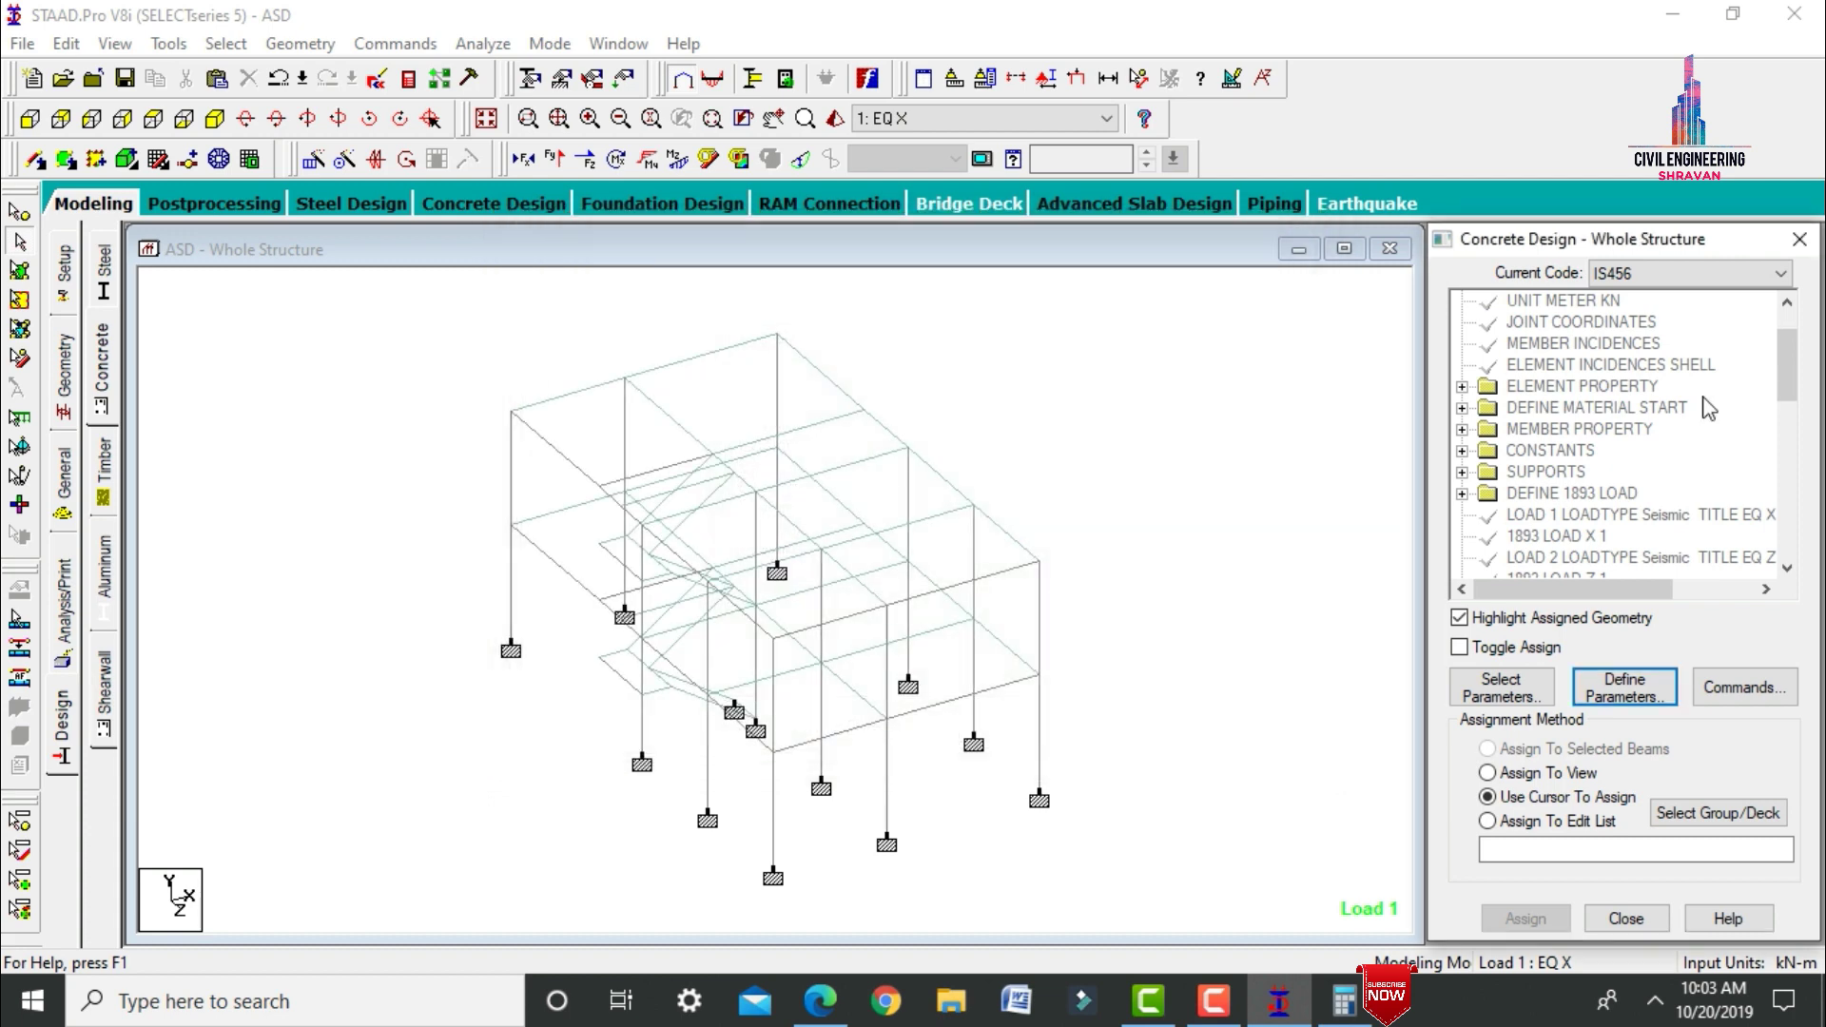
pyautogui.click(1733, 697)
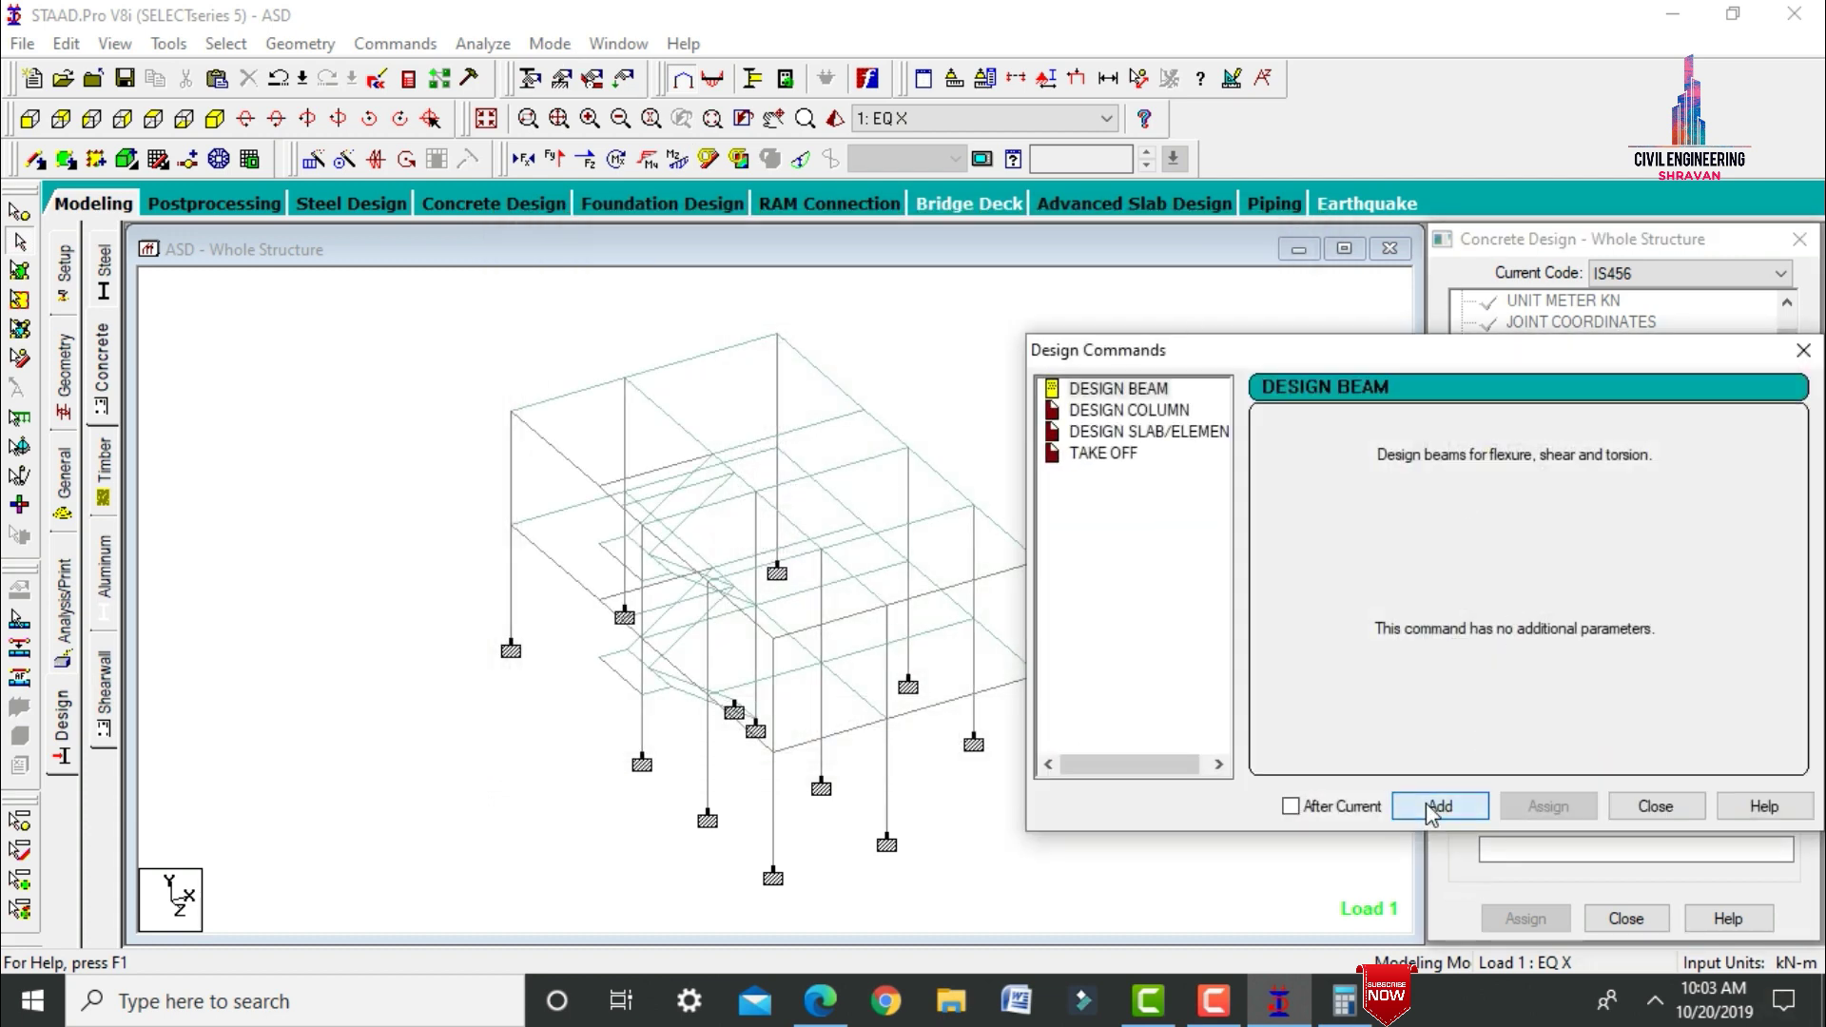
# Add DESIGN COLUMN, DESIGN SLAB/ELEMENT and TAKE OFF to the IS456 design commands.
pyautogui.click(1129, 410)
pyautogui.click(1444, 809)
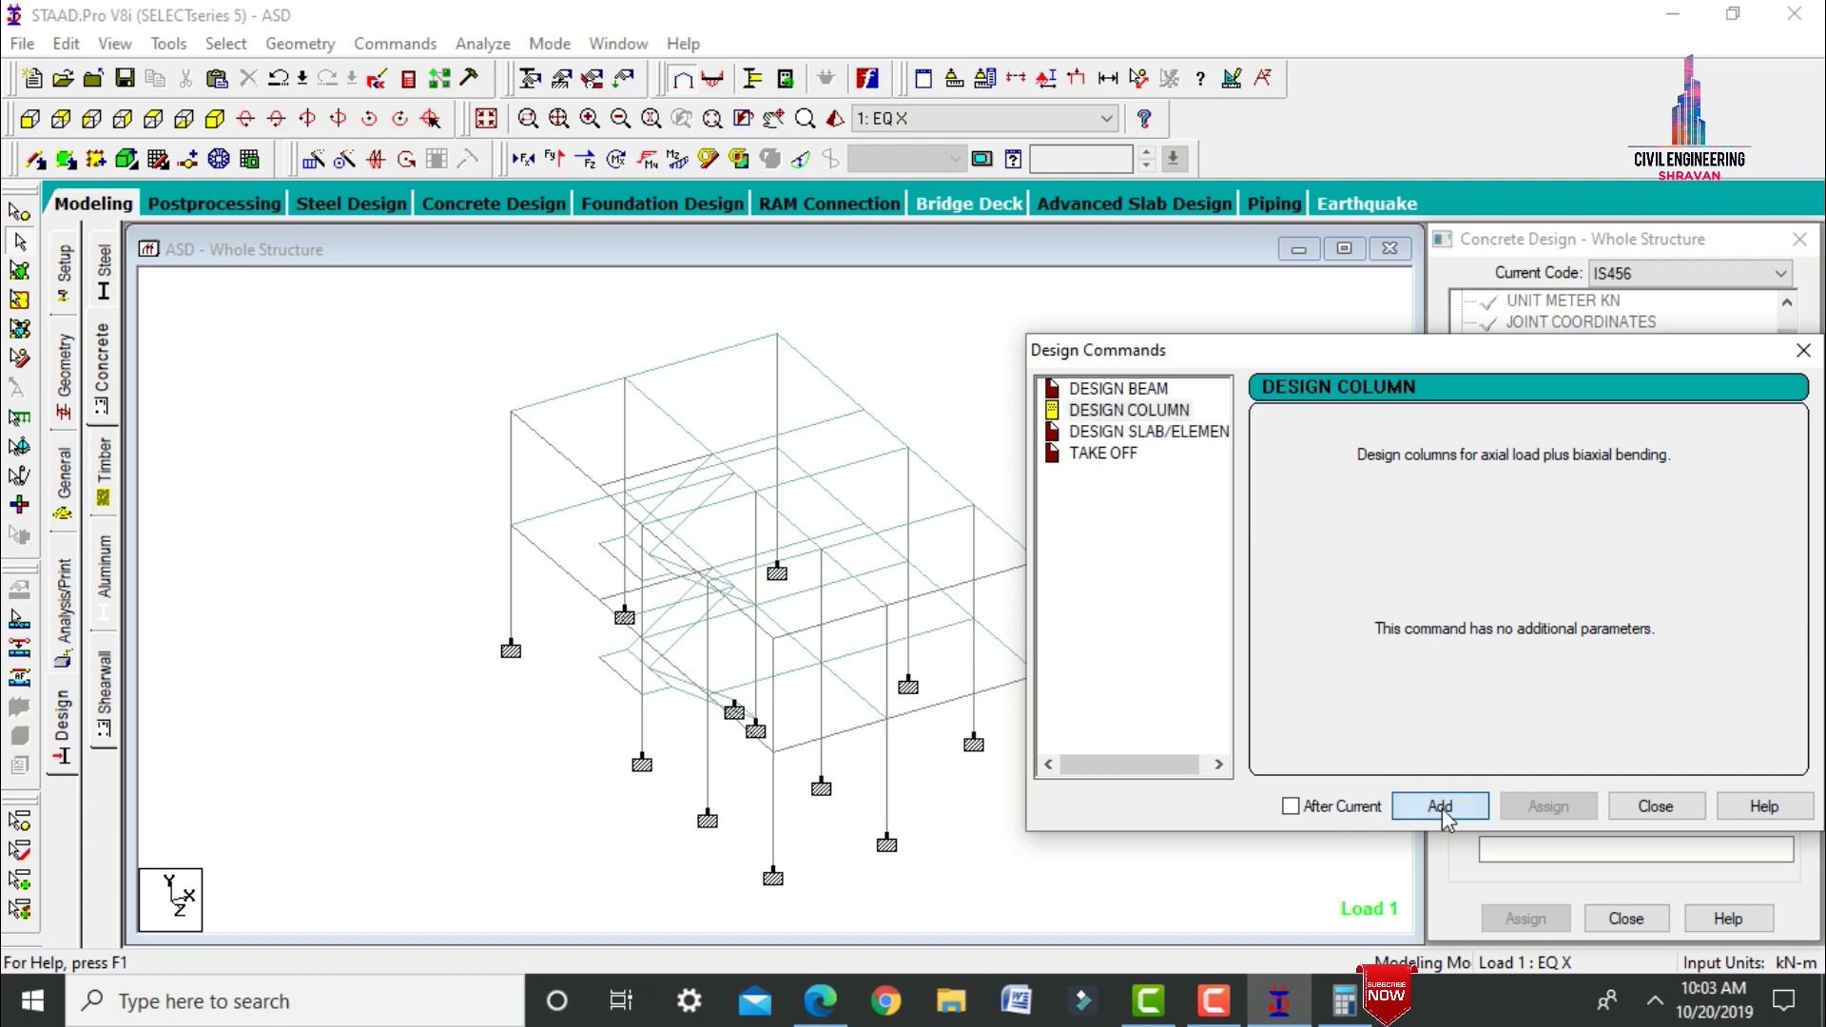
pyautogui.click(1108, 431)
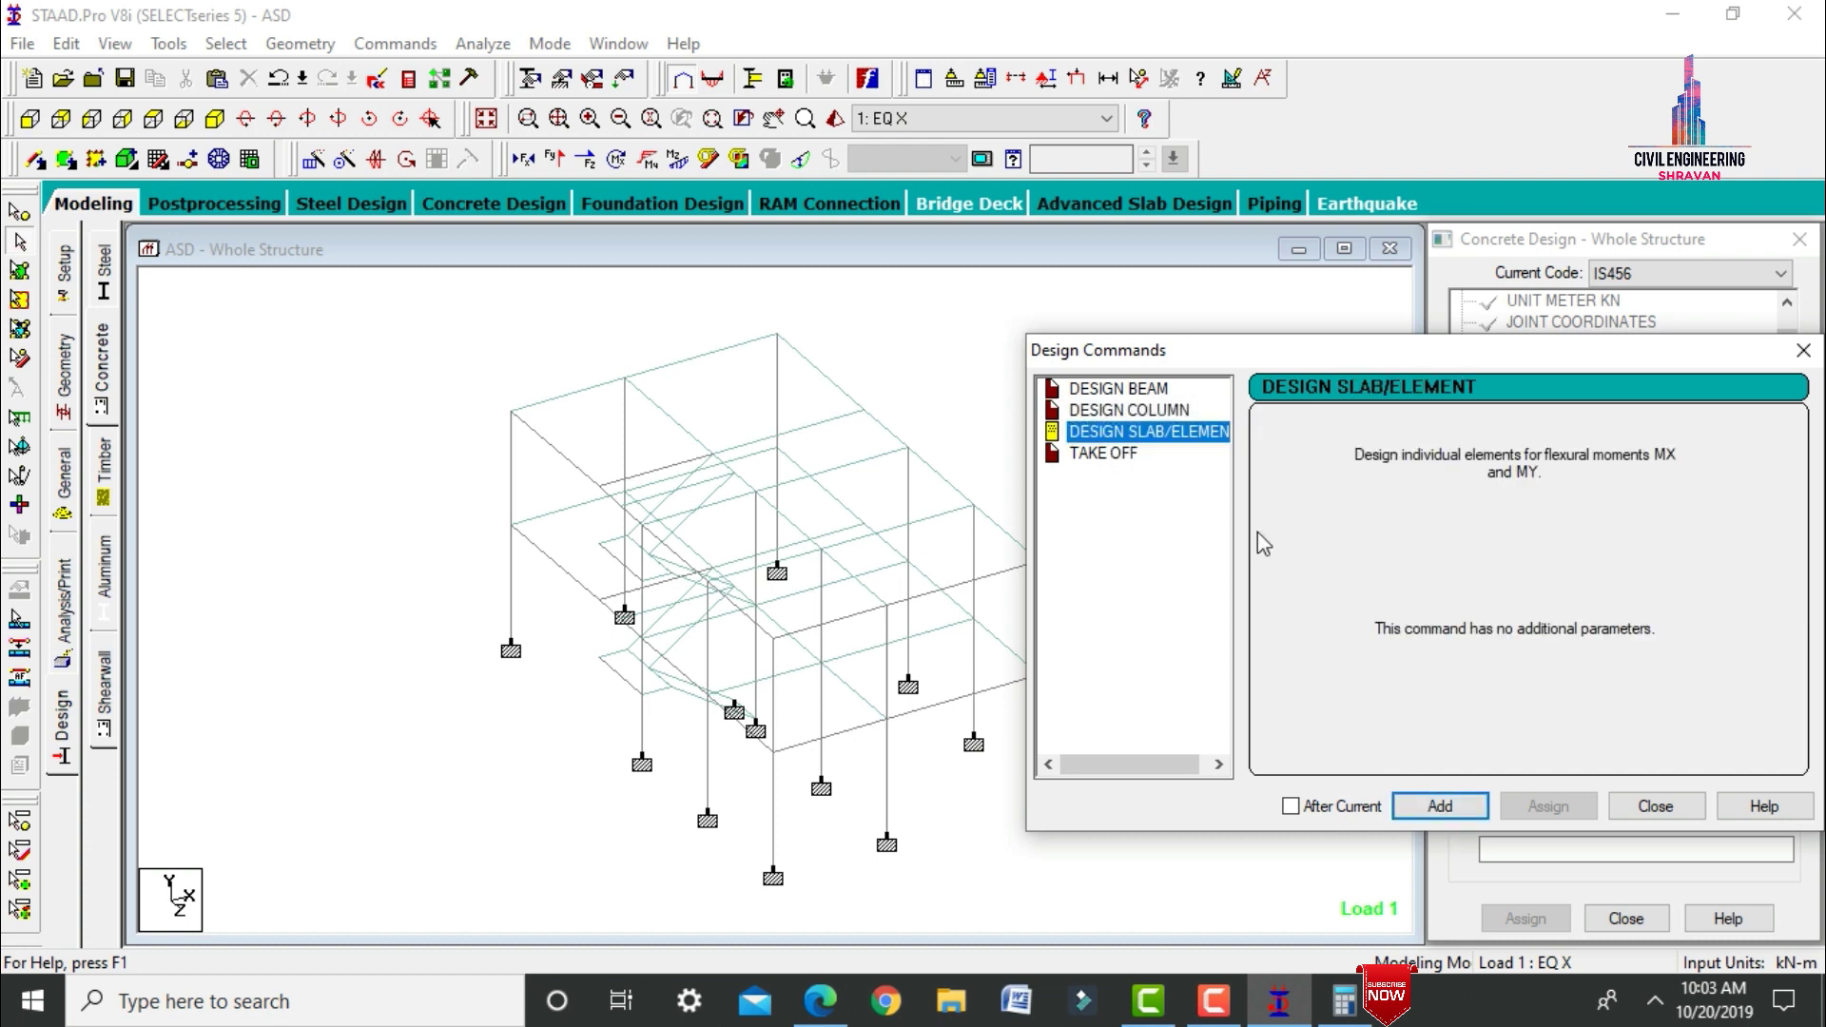
pyautogui.click(1481, 805)
pyautogui.click(1113, 454)
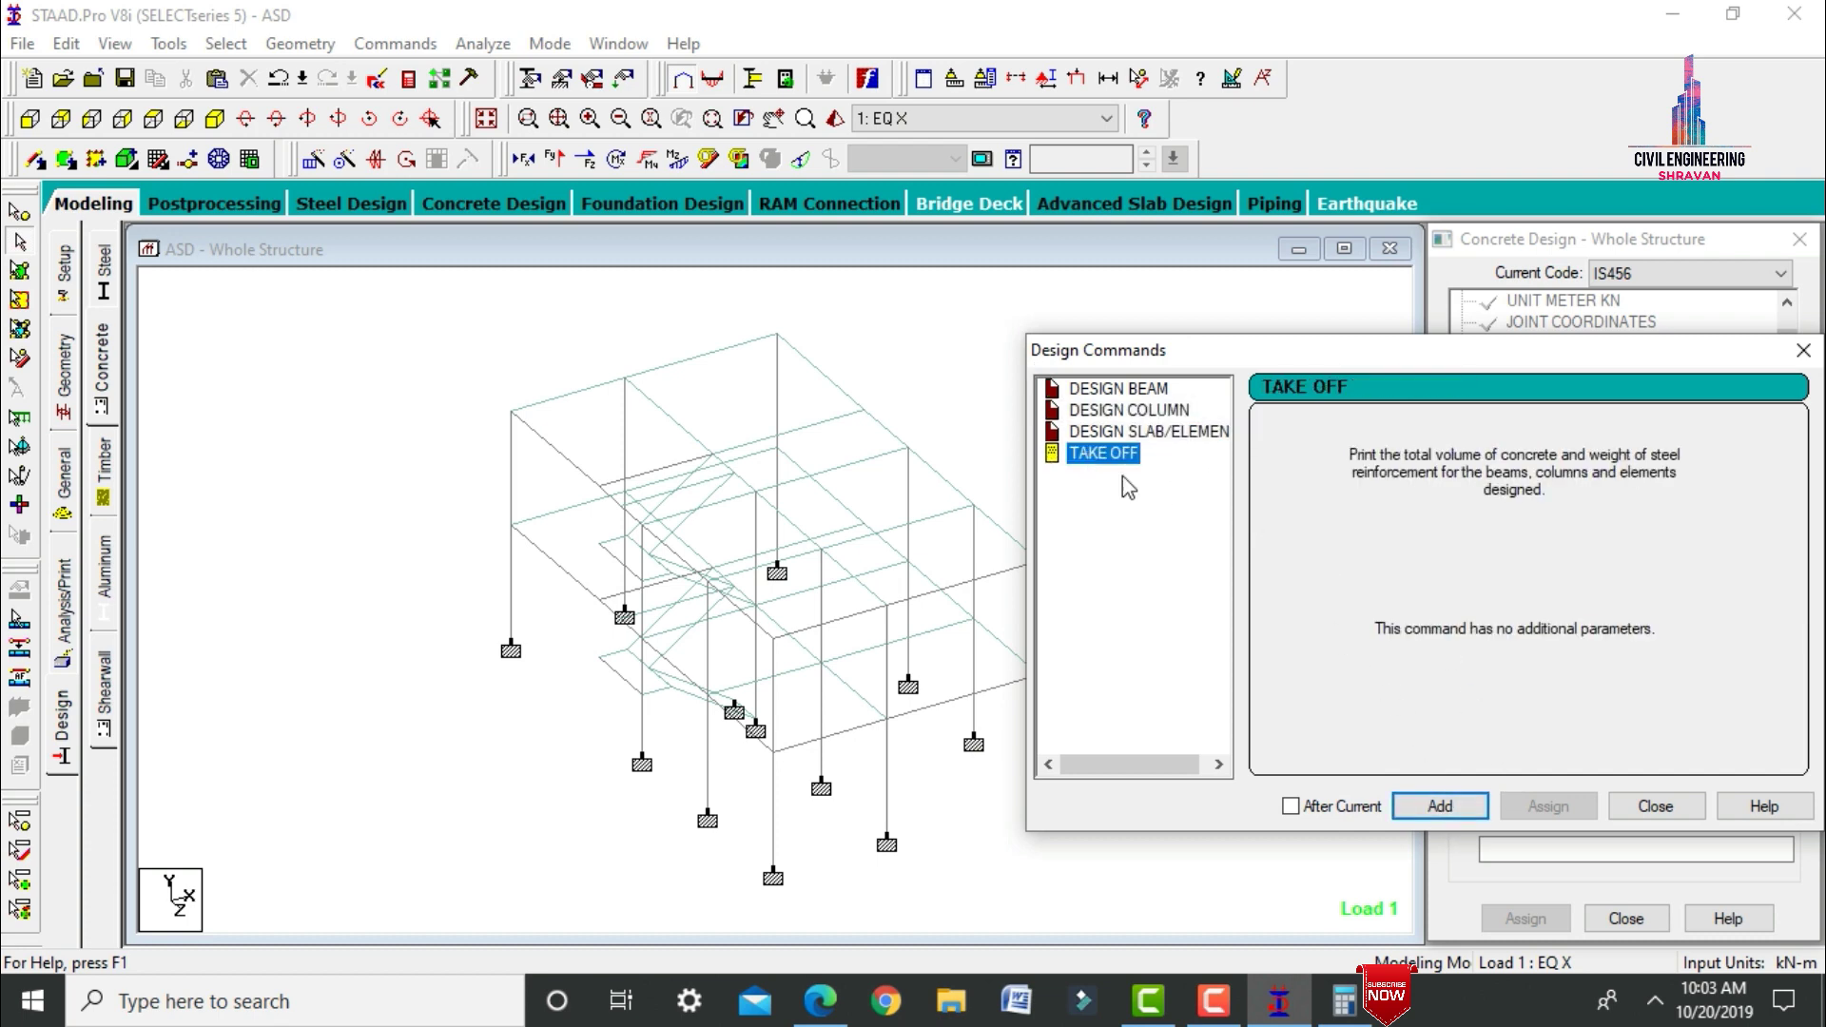
pyautogui.click(1444, 806)
pyautogui.click(1655, 806)
pyautogui.moveTo(1787, 333); pyautogui.dragTo(1788, 514)
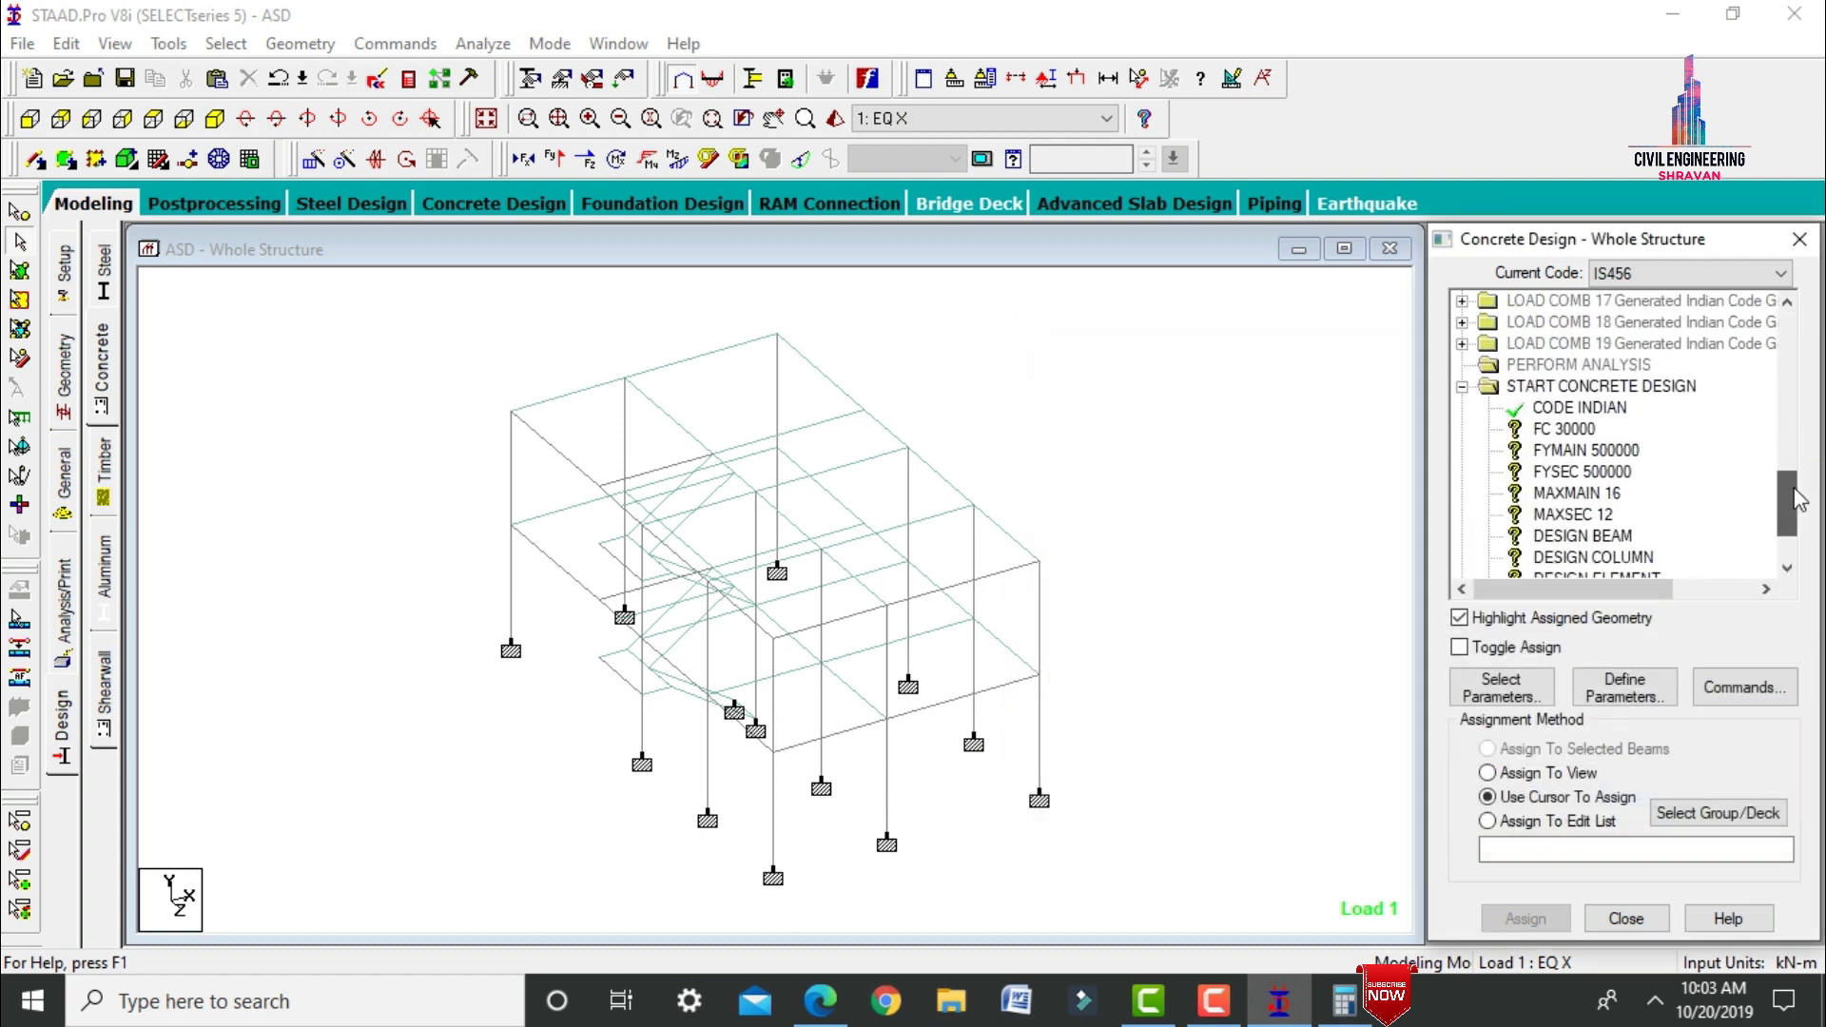
pyautogui.click(1569, 429)
# Assign FC 30000, FYMAIN 500000 and FYSEC 500000 to the whole structure.
pyautogui.click(1550, 778)
pyautogui.click(1521, 918)
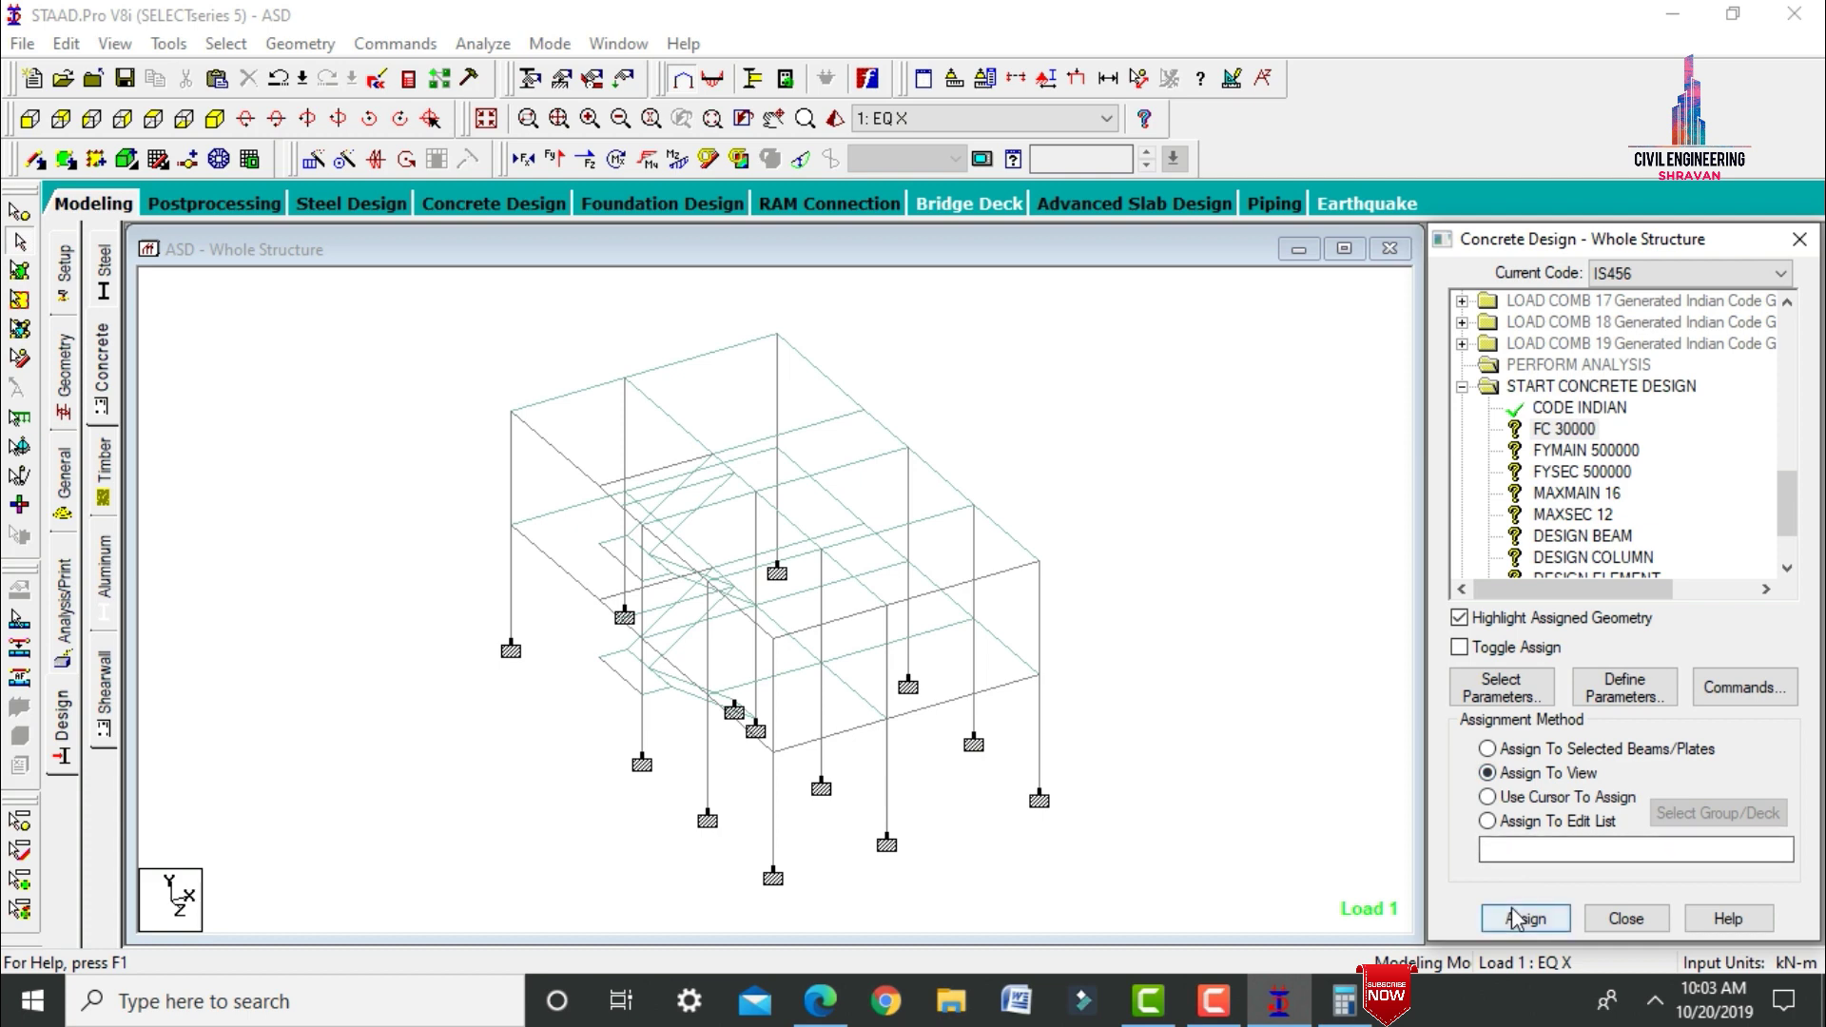
pyautogui.click(1638, 653)
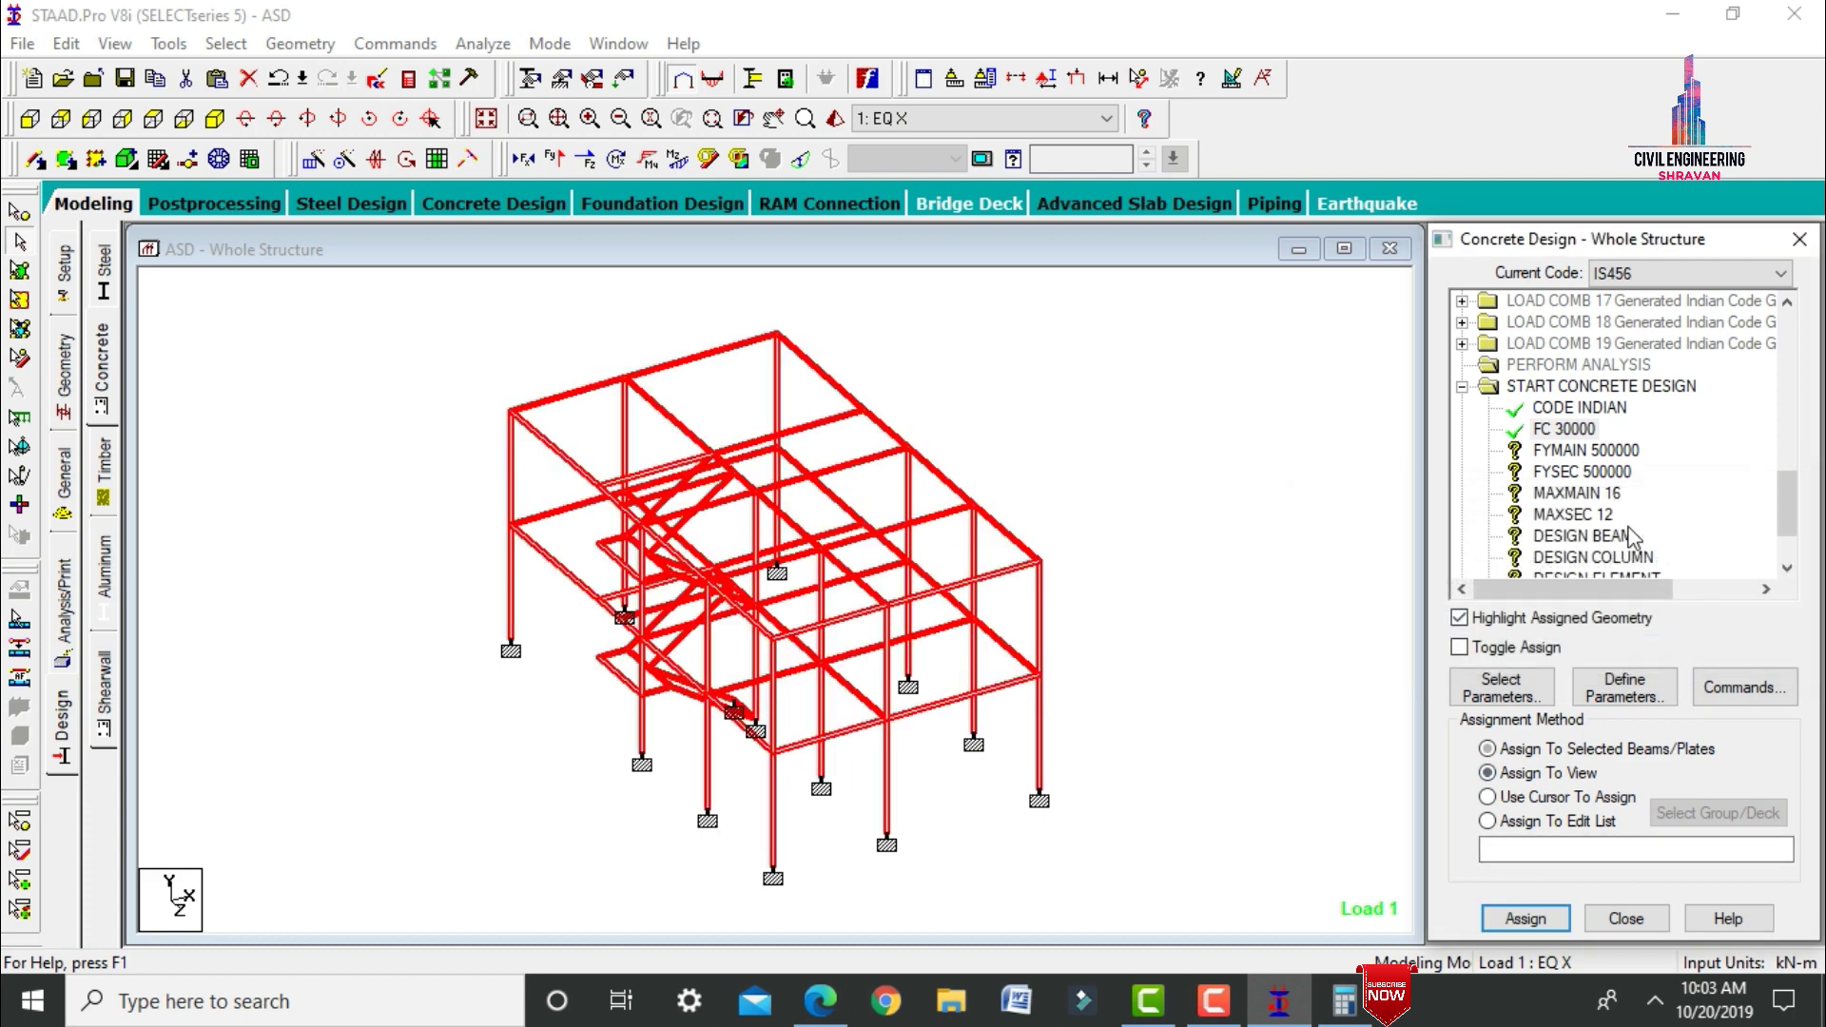
pyautogui.click(1581, 449)
pyautogui.click(1575, 774)
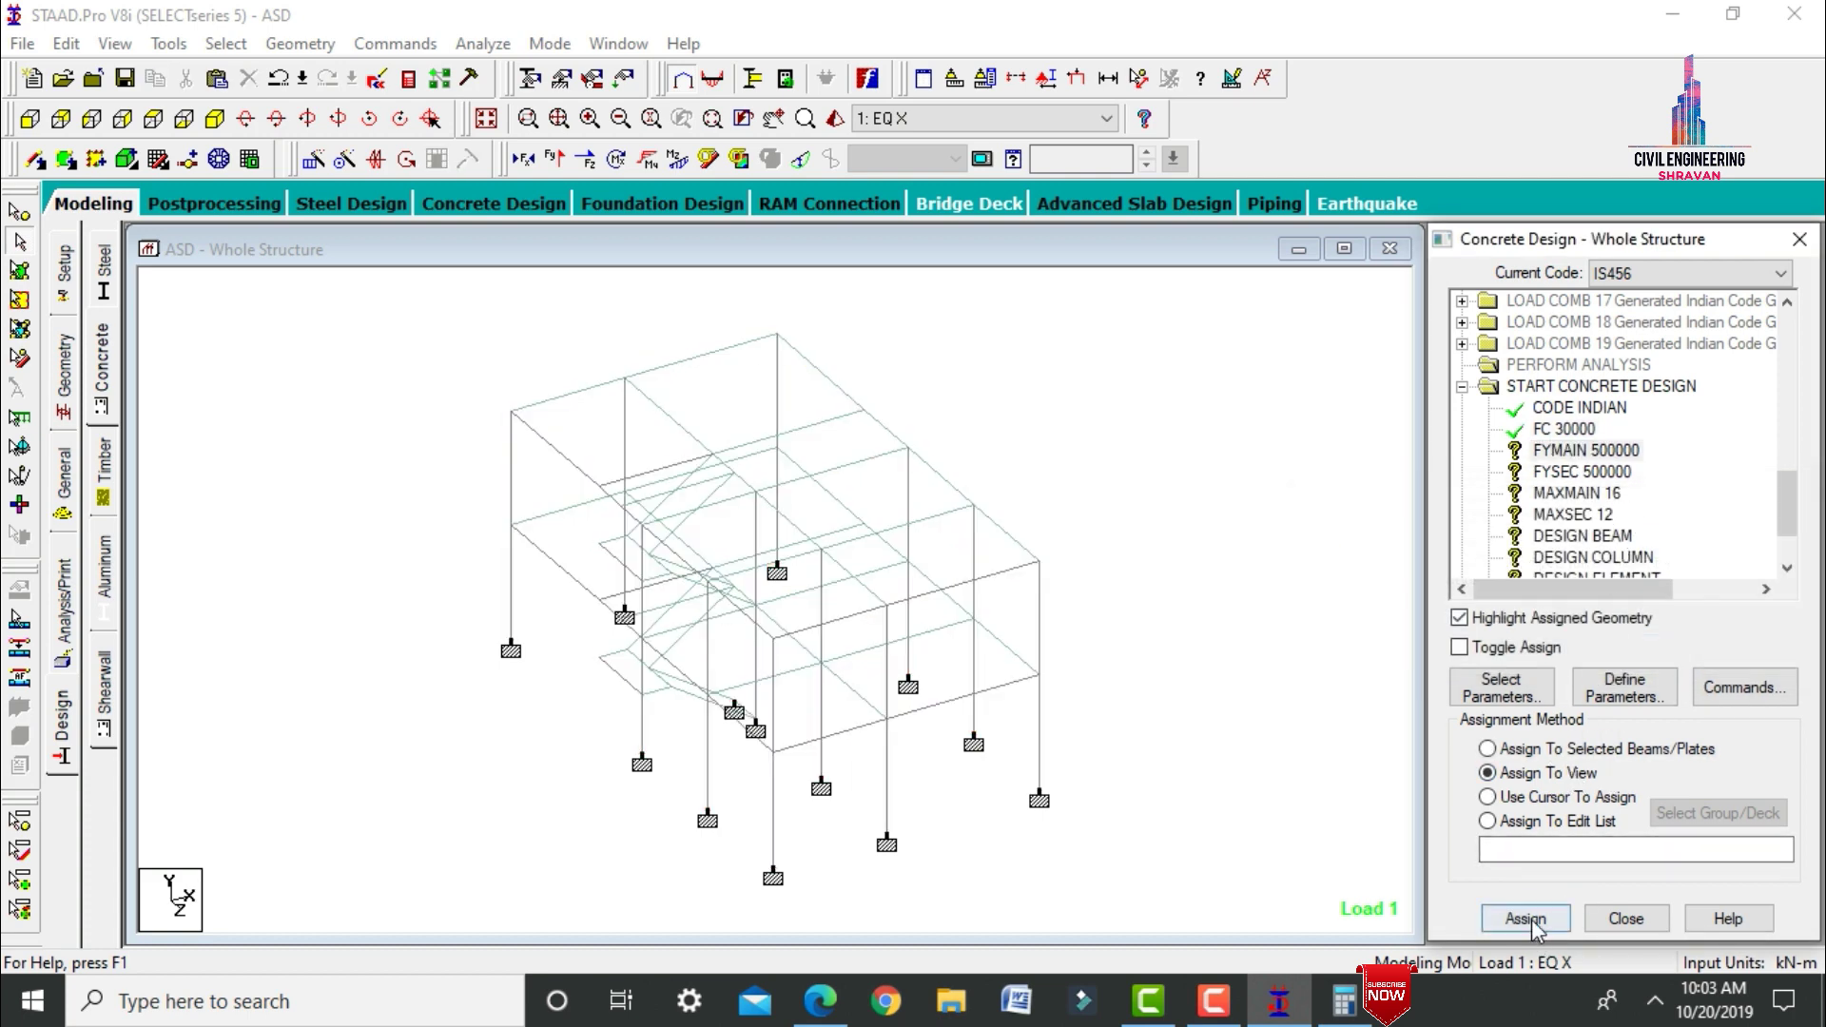
pyautogui.click(1523, 918)
pyautogui.click(1642, 652)
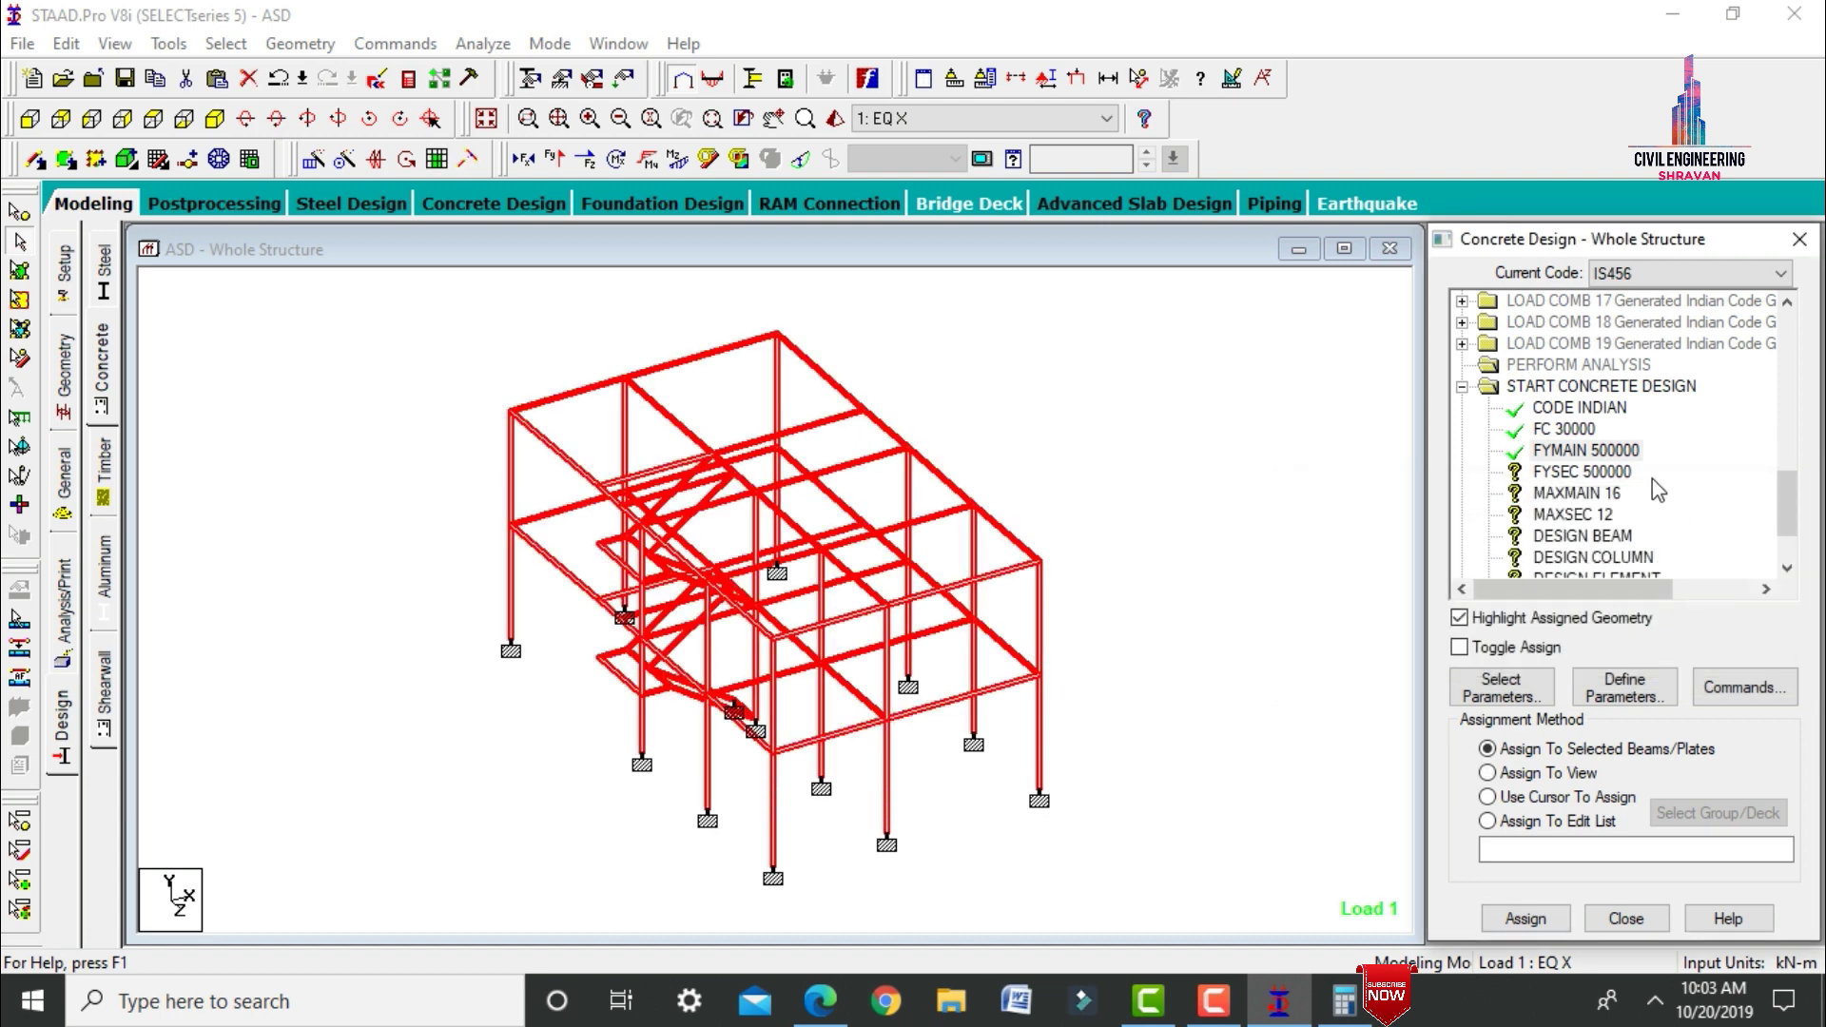
pyautogui.click(1581, 471)
pyautogui.click(1508, 804)
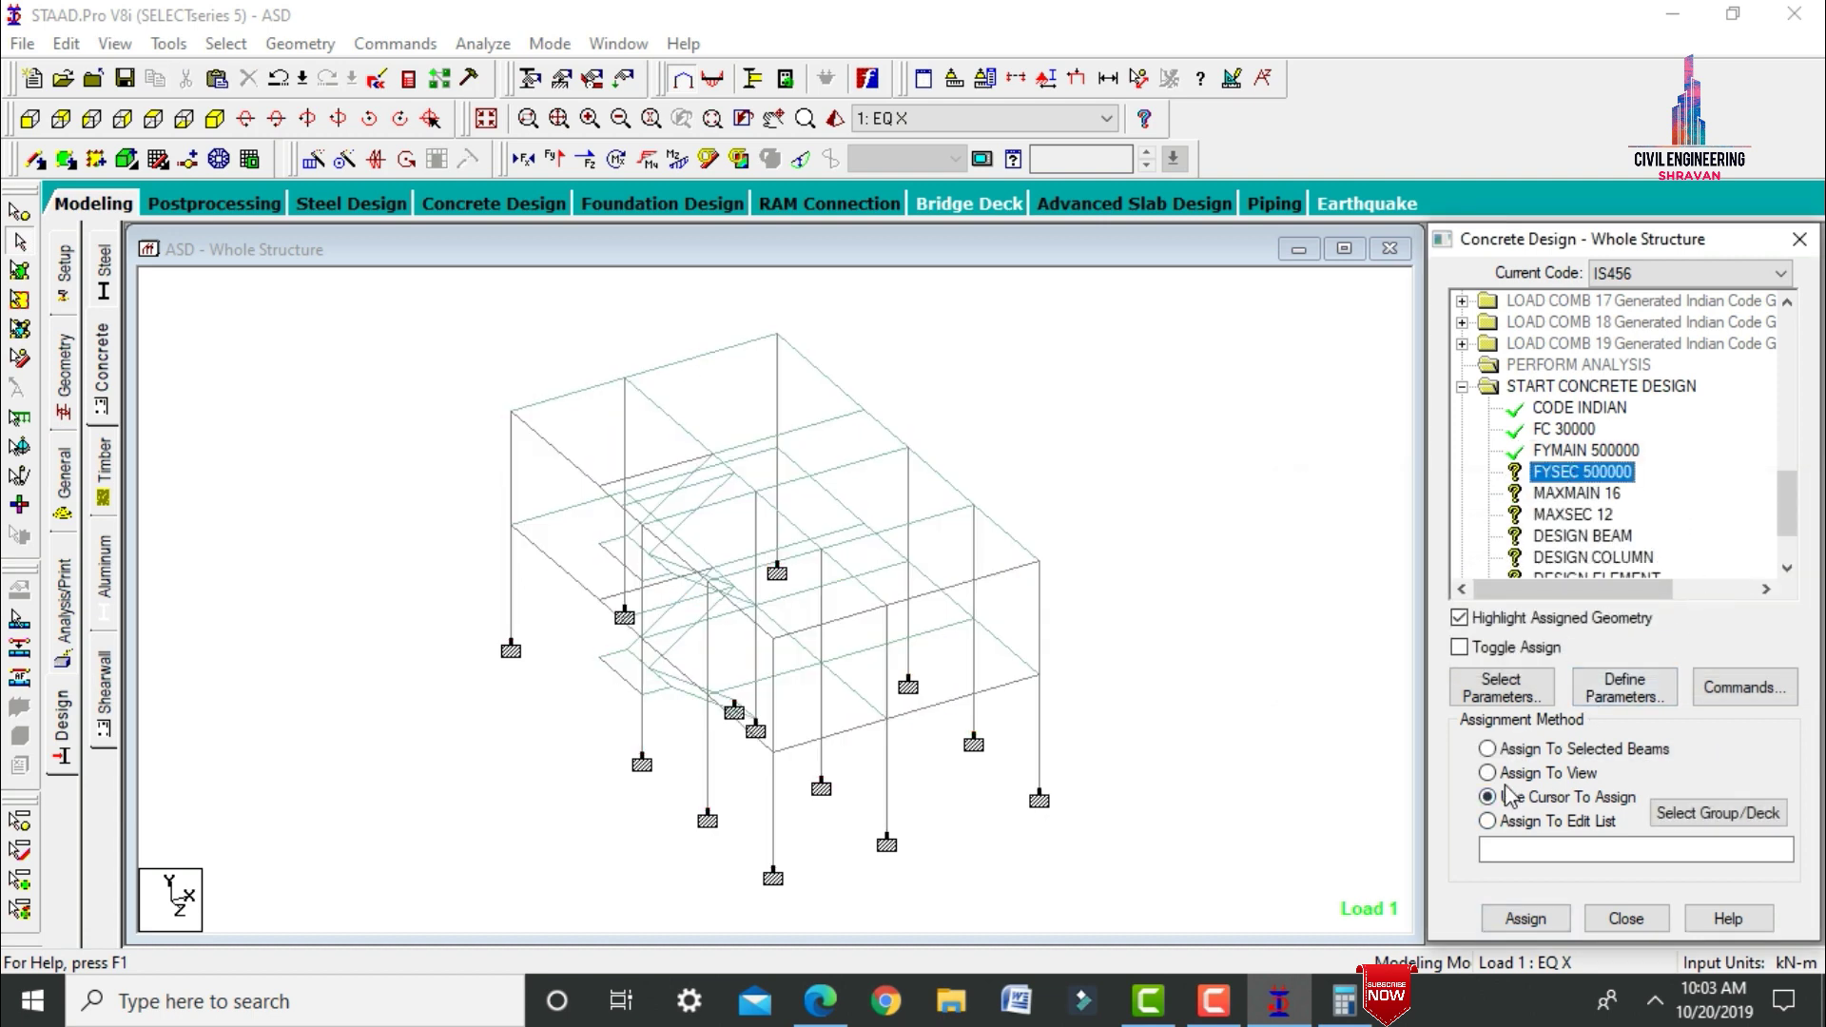
pyautogui.click(1525, 775)
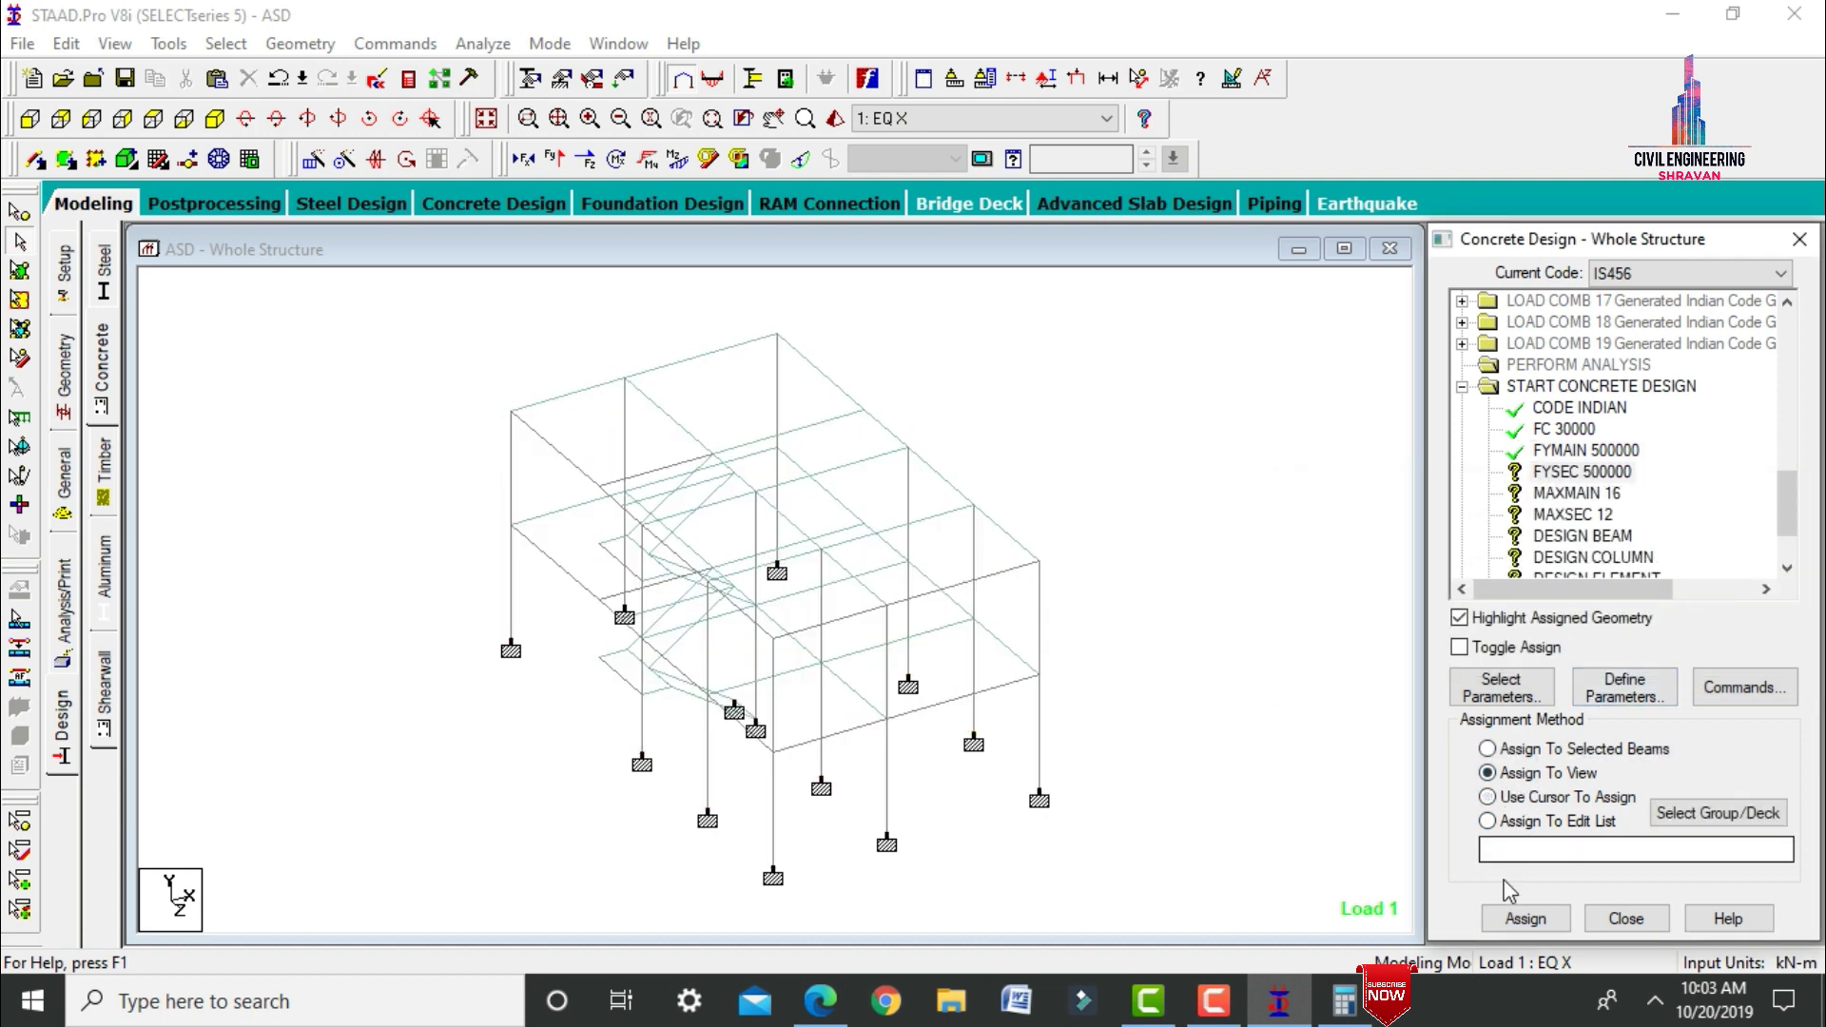
pyautogui.click(1521, 919)
pyautogui.click(1642, 652)
# Assign MAXMAIN 16 and MAXSEC 12 to the whole structure.
pyautogui.click(1576, 492)
pyautogui.click(1541, 773)
pyautogui.click(1522, 918)
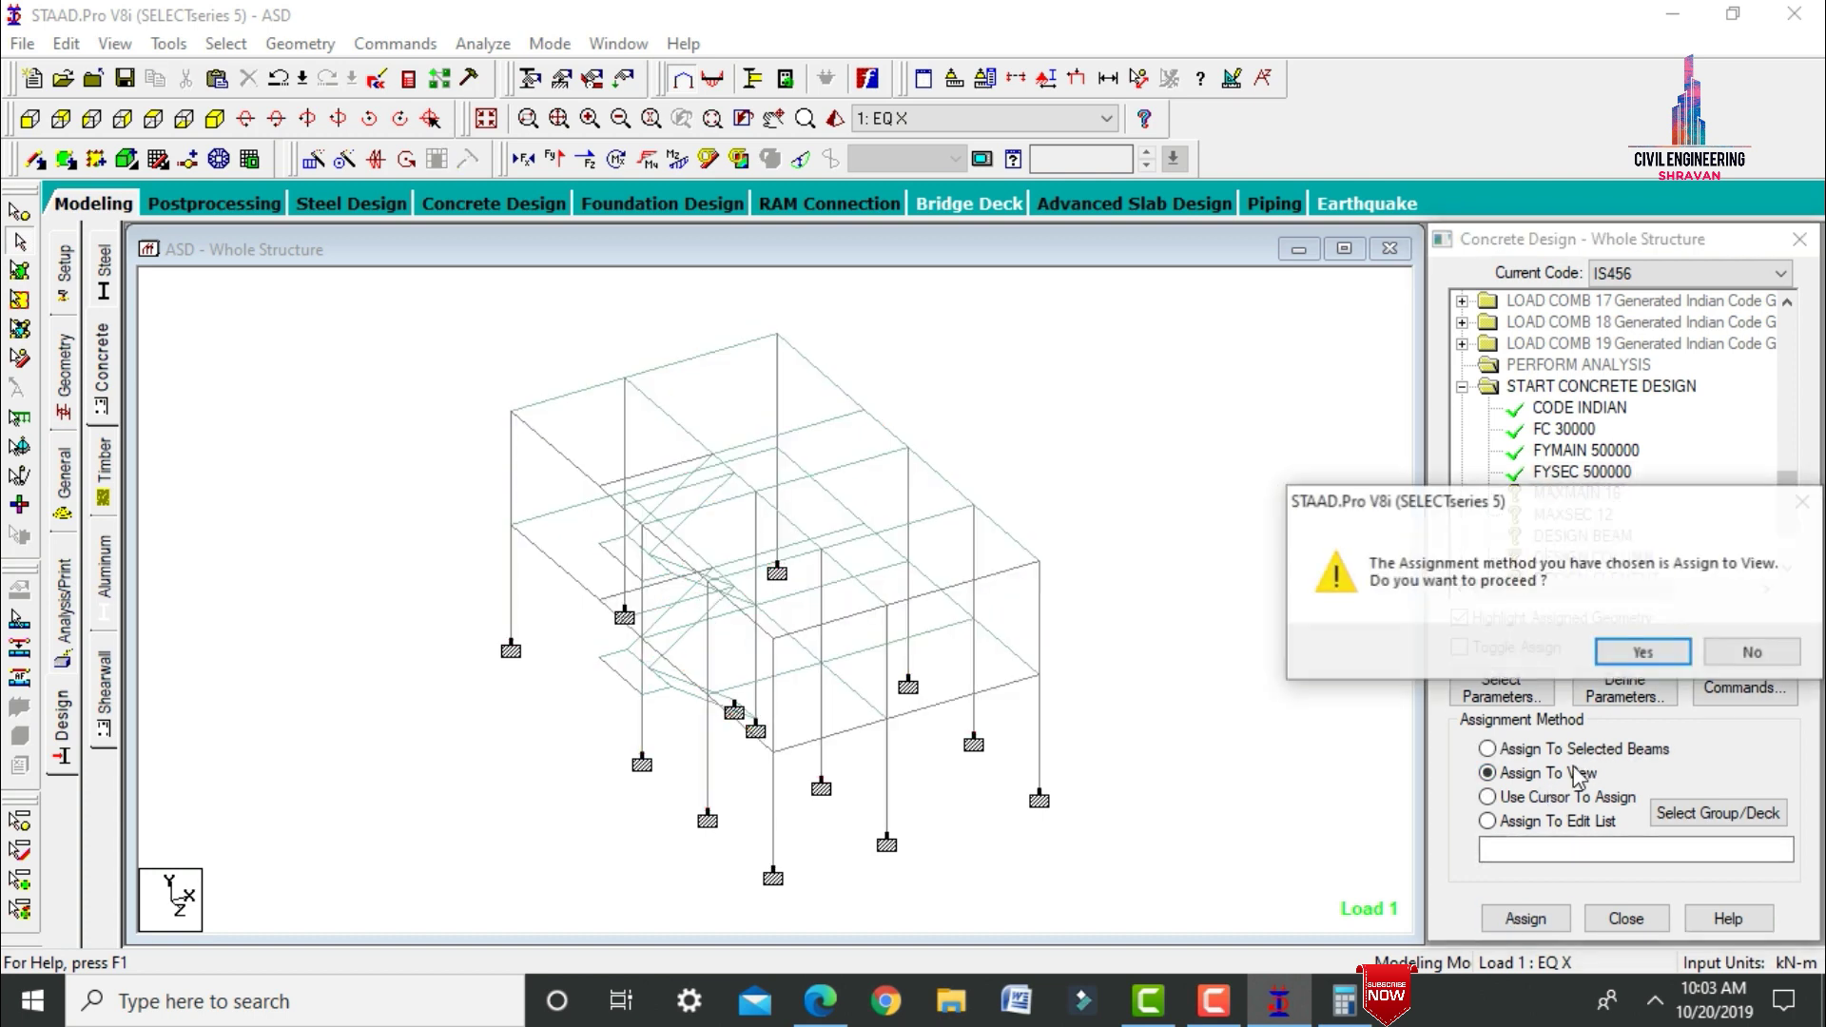
pyautogui.click(1643, 653)
pyautogui.click(1577, 515)
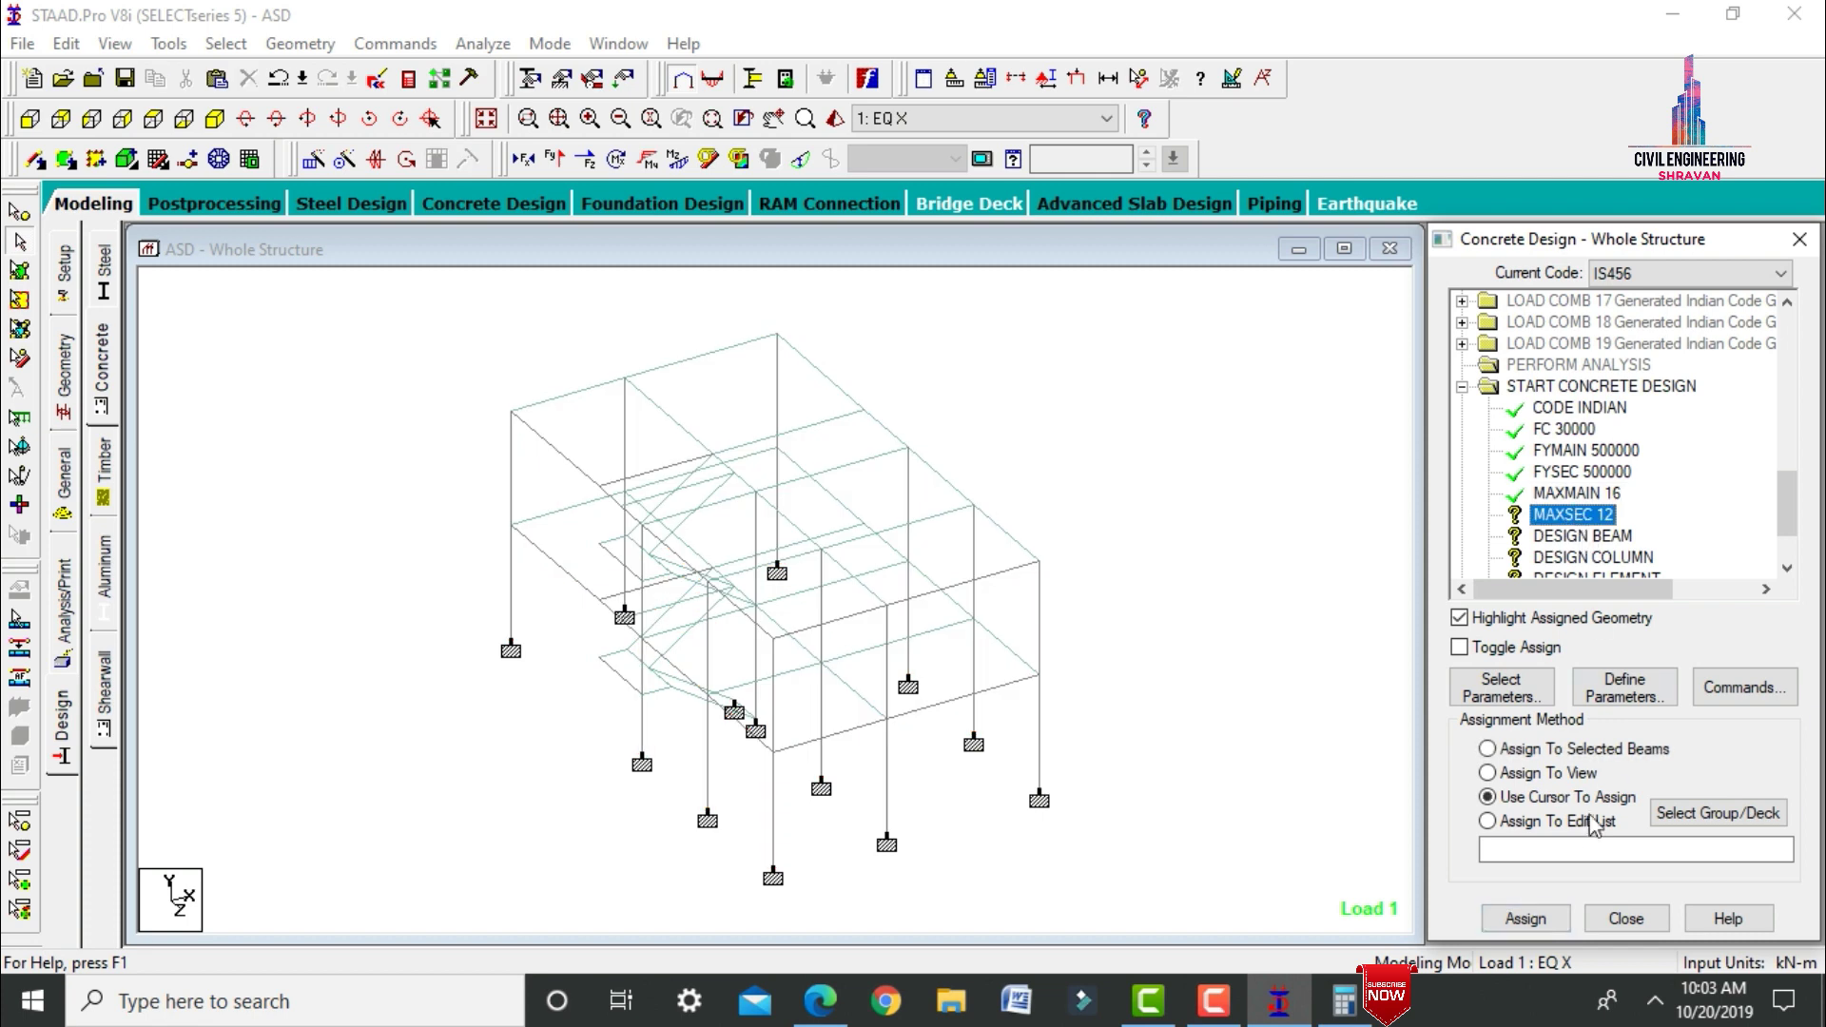
pyautogui.click(1550, 782)
pyautogui.click(1522, 917)
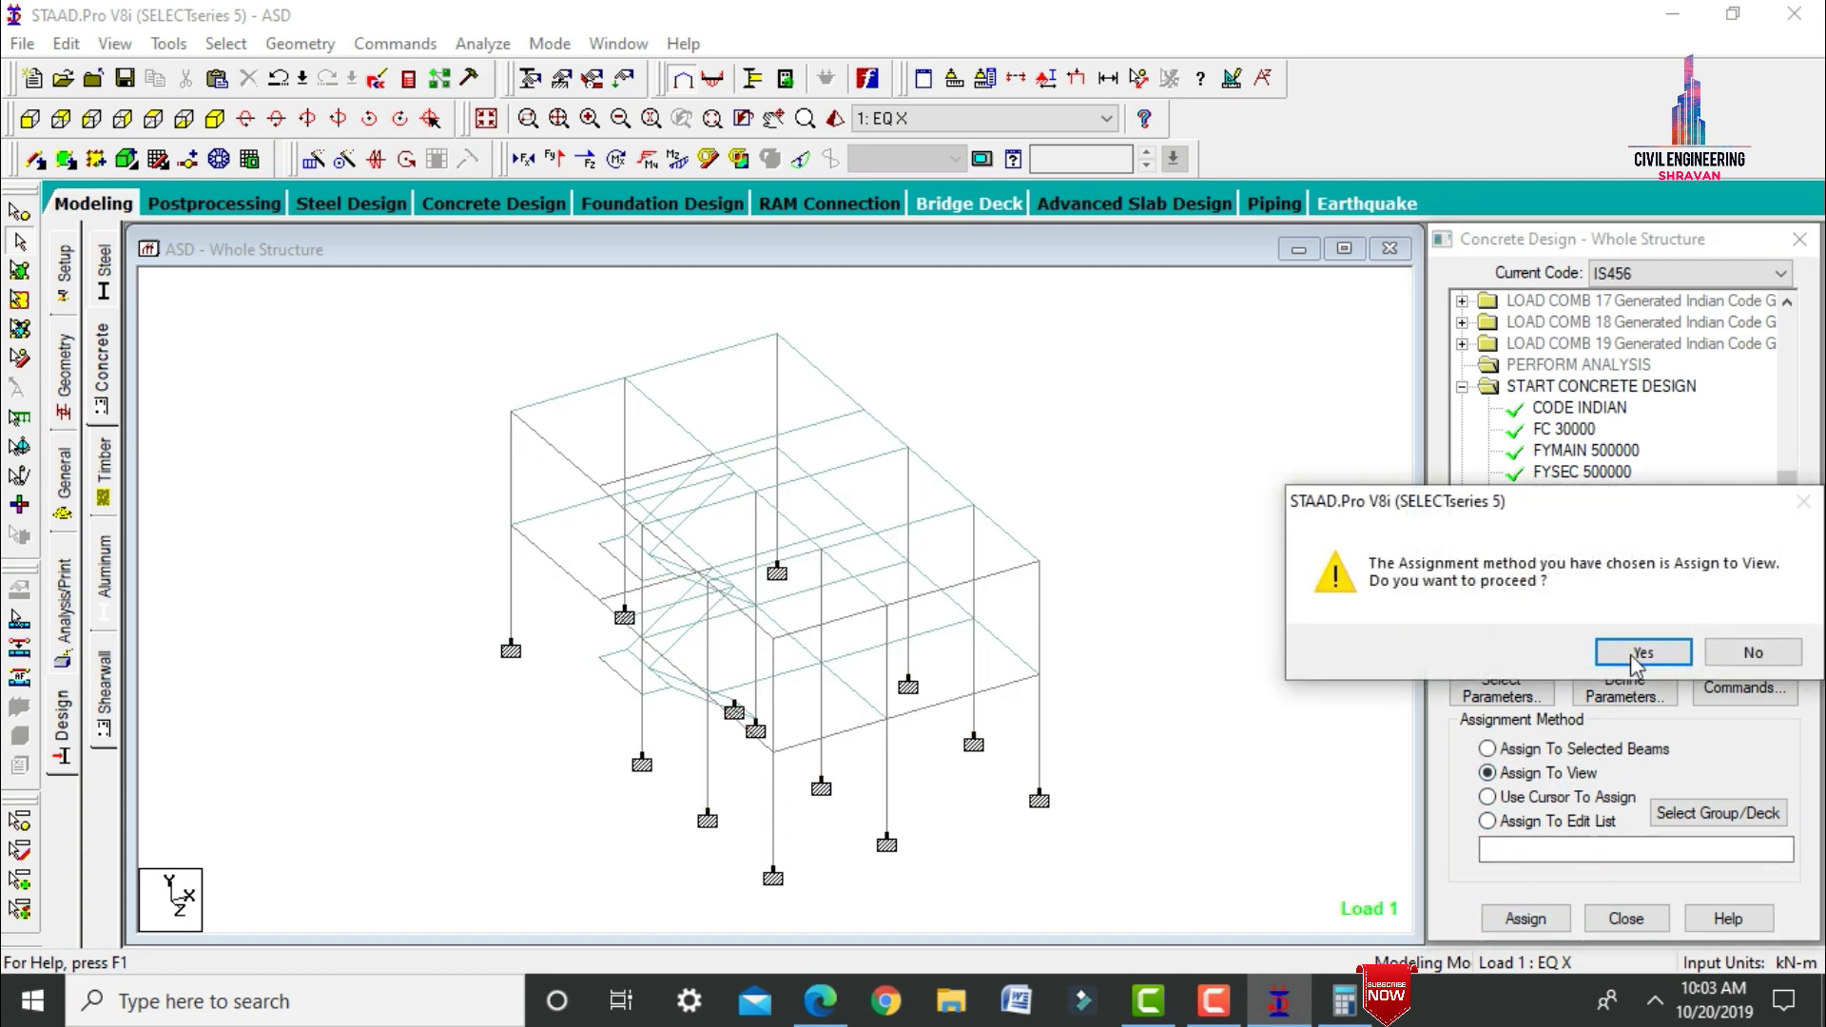
pyautogui.click(1634, 653)
pyautogui.click(1581, 538)
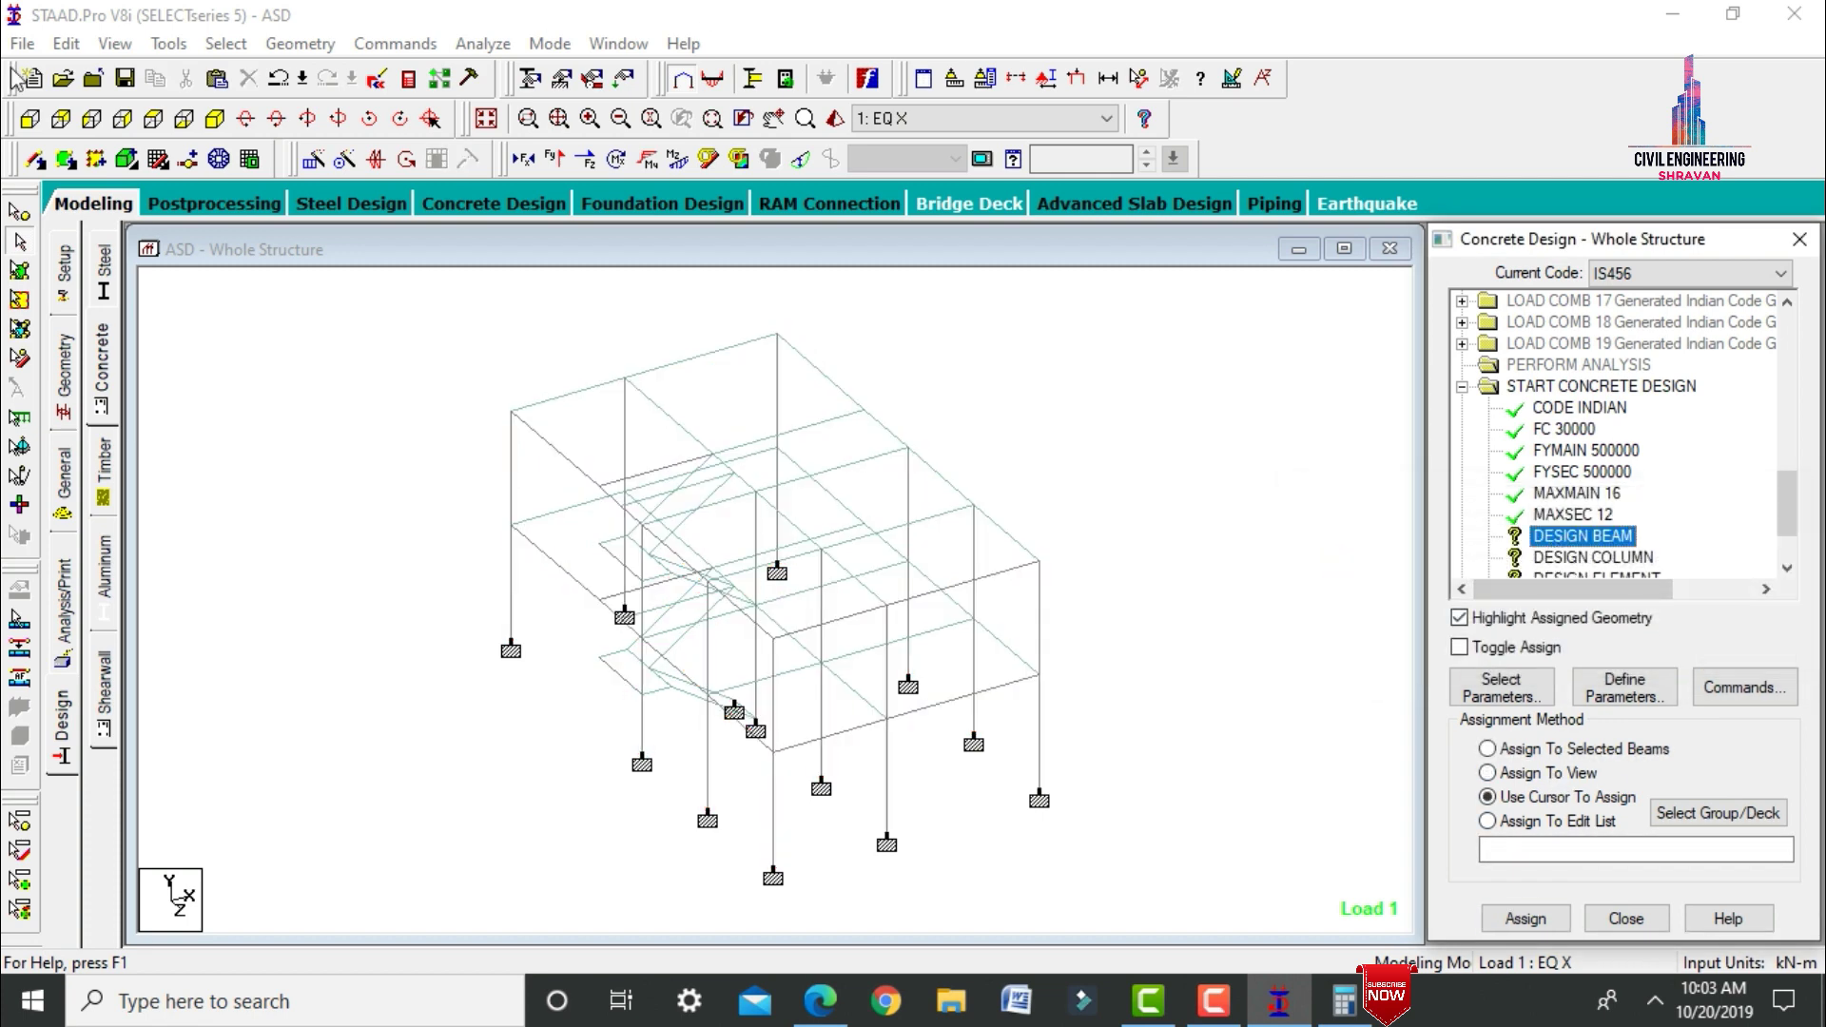
pyautogui.click(224, 44)
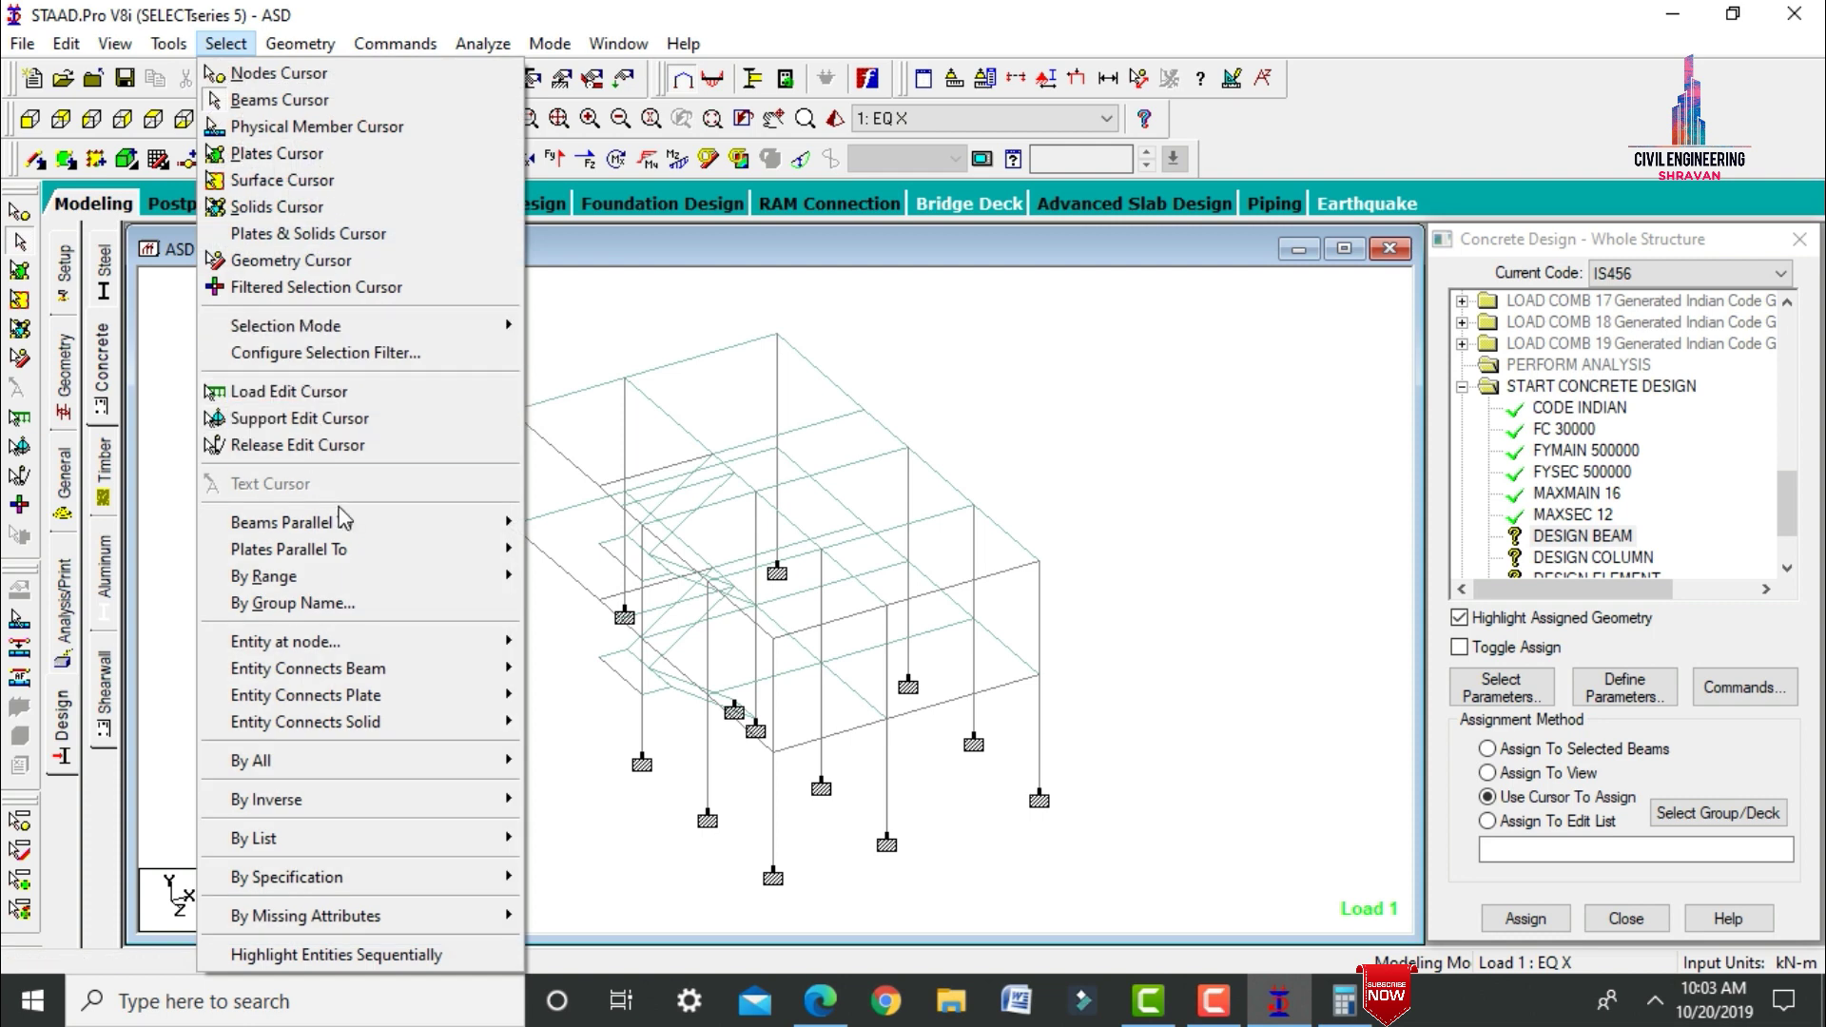
# Assign DESIGN BEAM to all beams parallel to X and Z.
pyautogui.moveTo(376, 522)
pyautogui.click(561, 522)
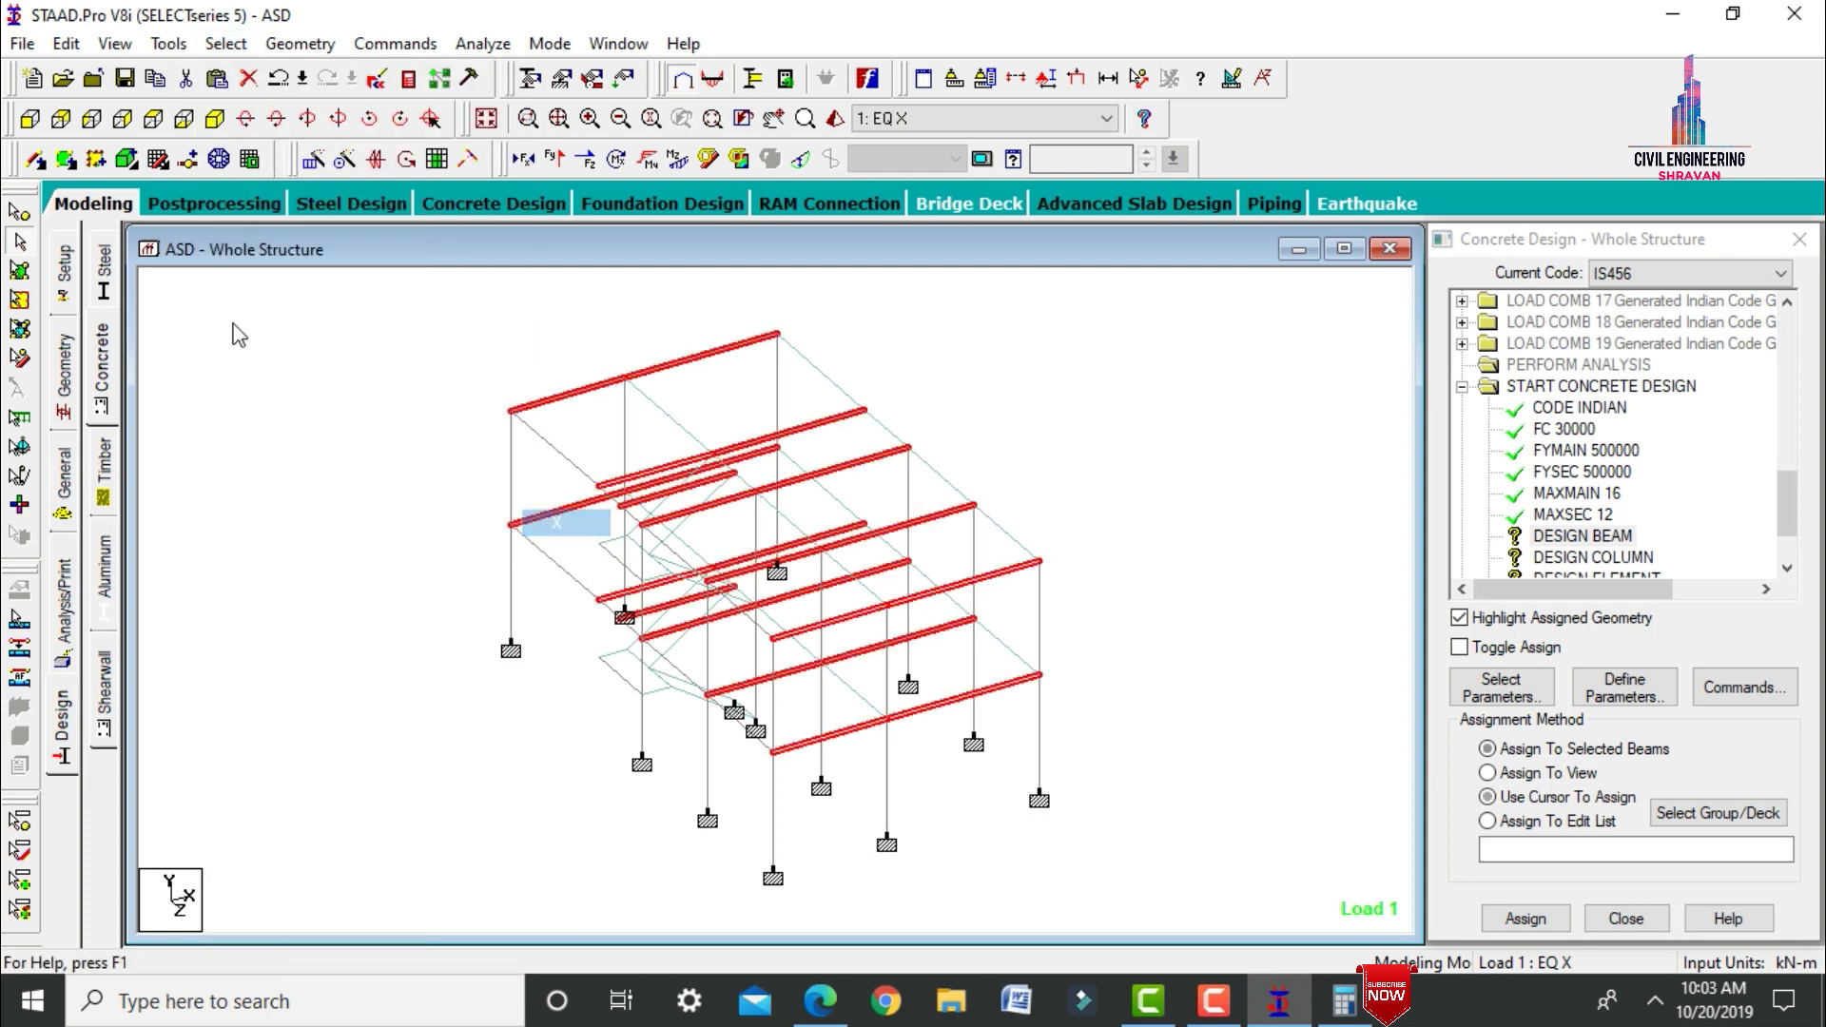
pyautogui.click(226, 45)
pyautogui.moveTo(386, 522)
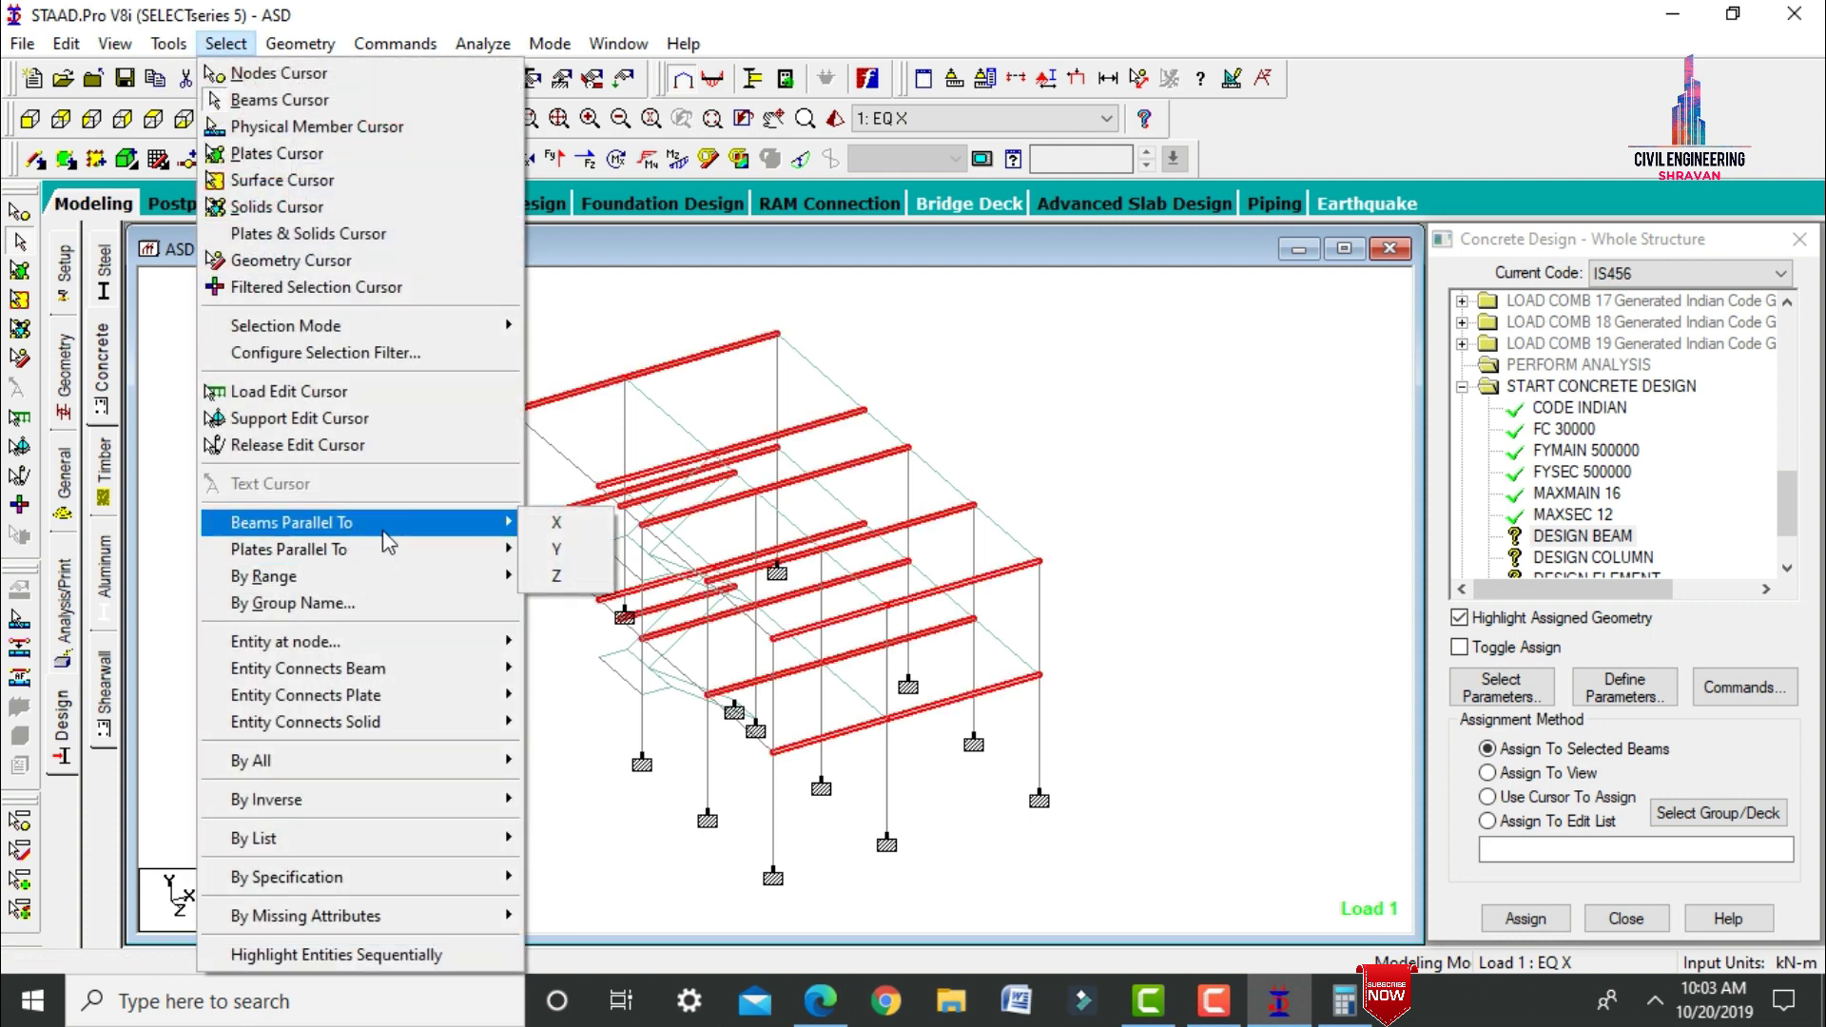
pyautogui.click(540, 578)
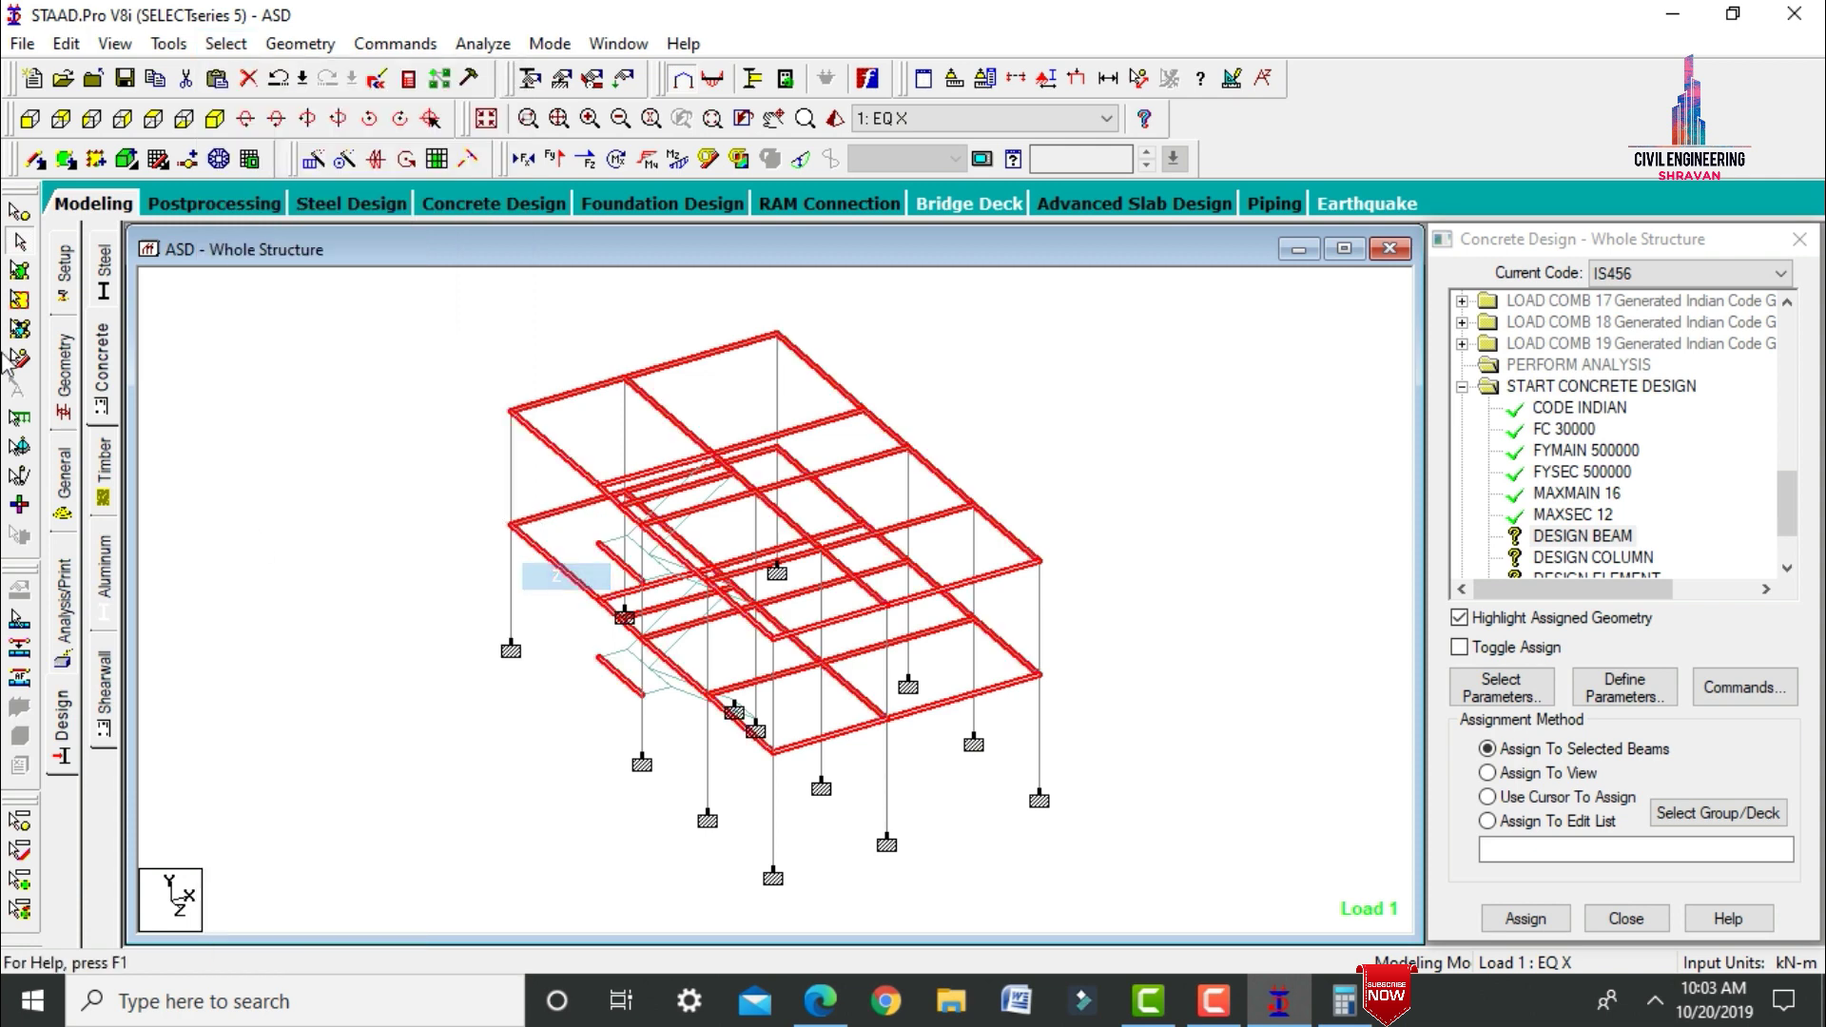
pyautogui.click(1525, 919)
pyautogui.click(1641, 654)
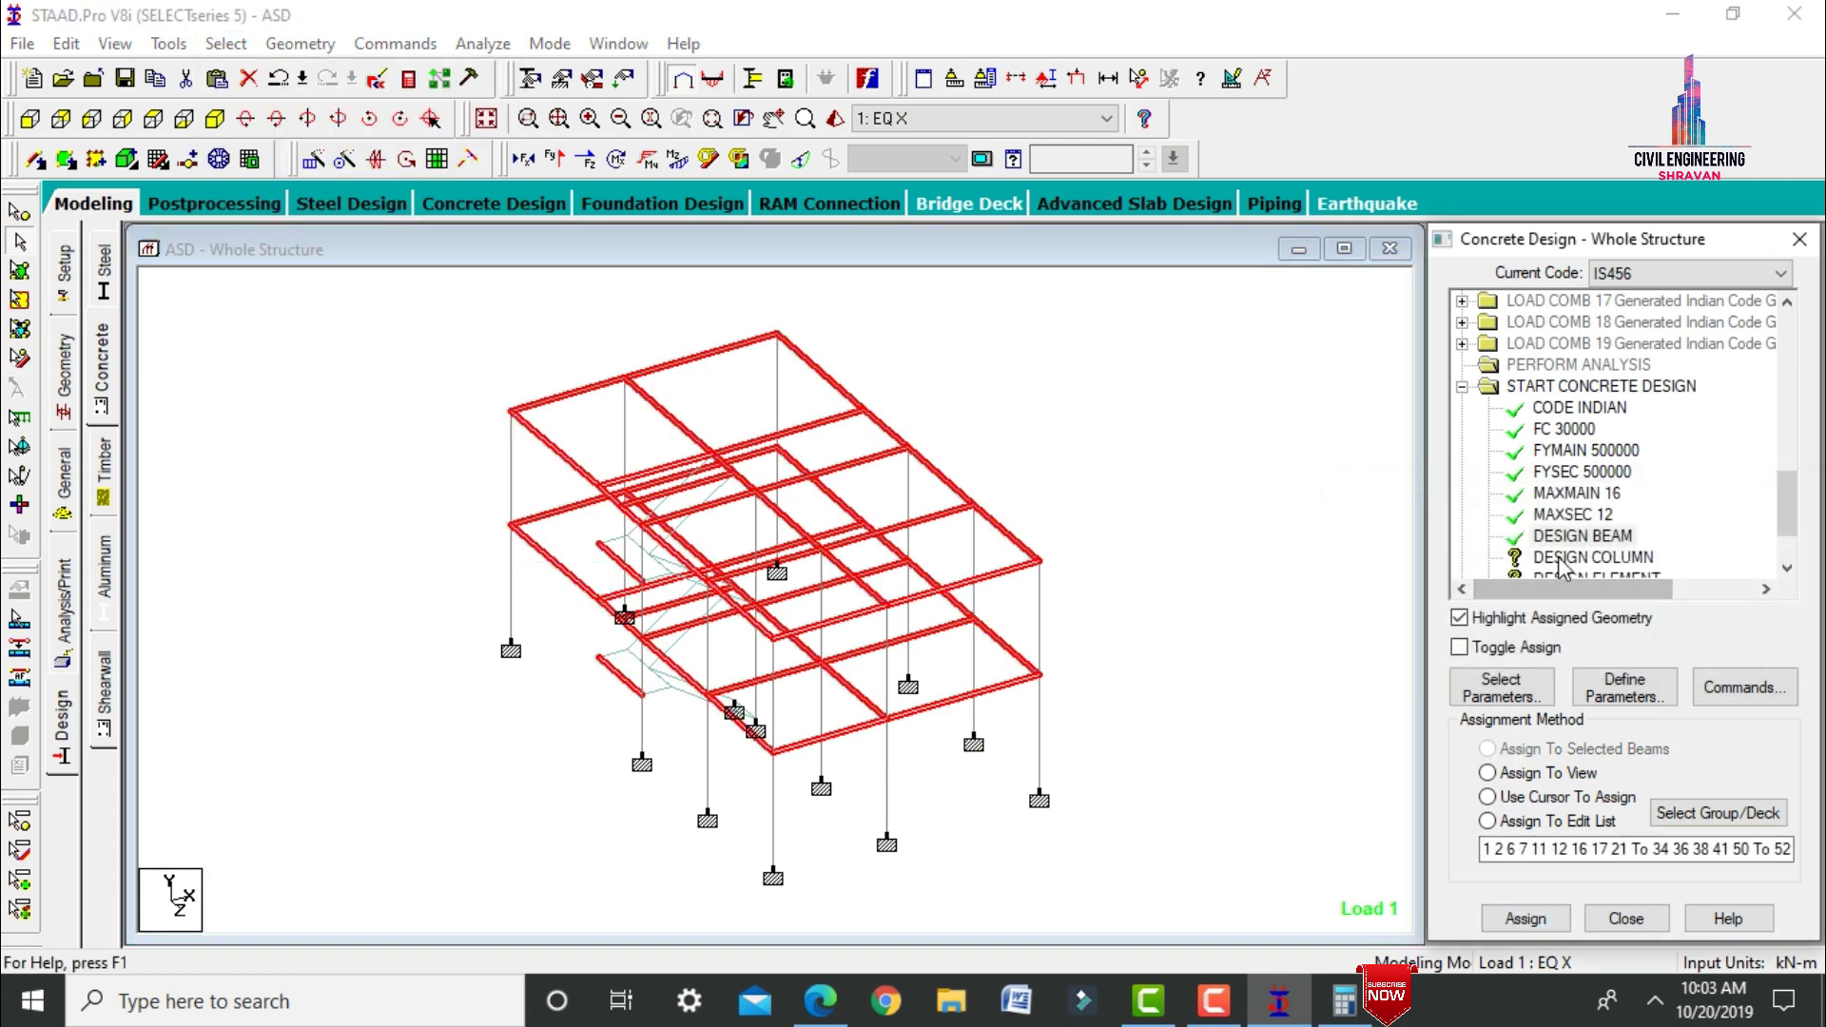
pyautogui.click(1536, 772)
pyautogui.click(1525, 918)
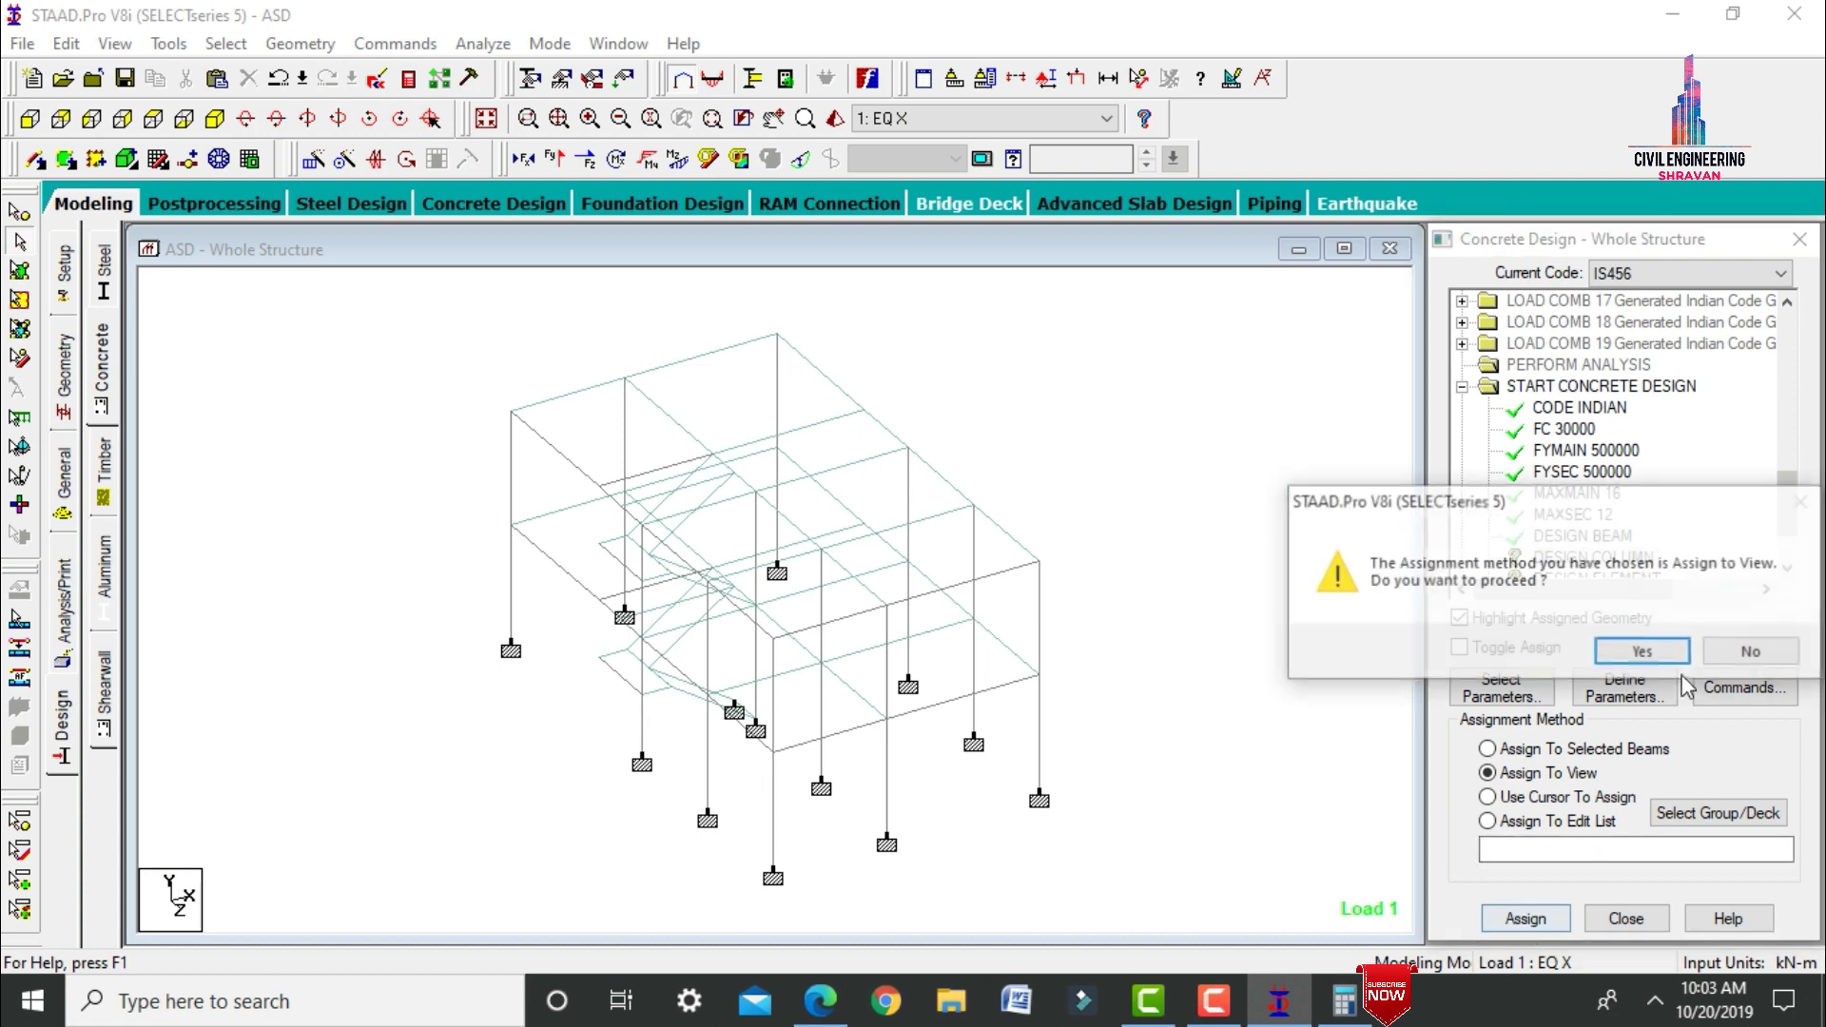
pyautogui.click(1659, 656)
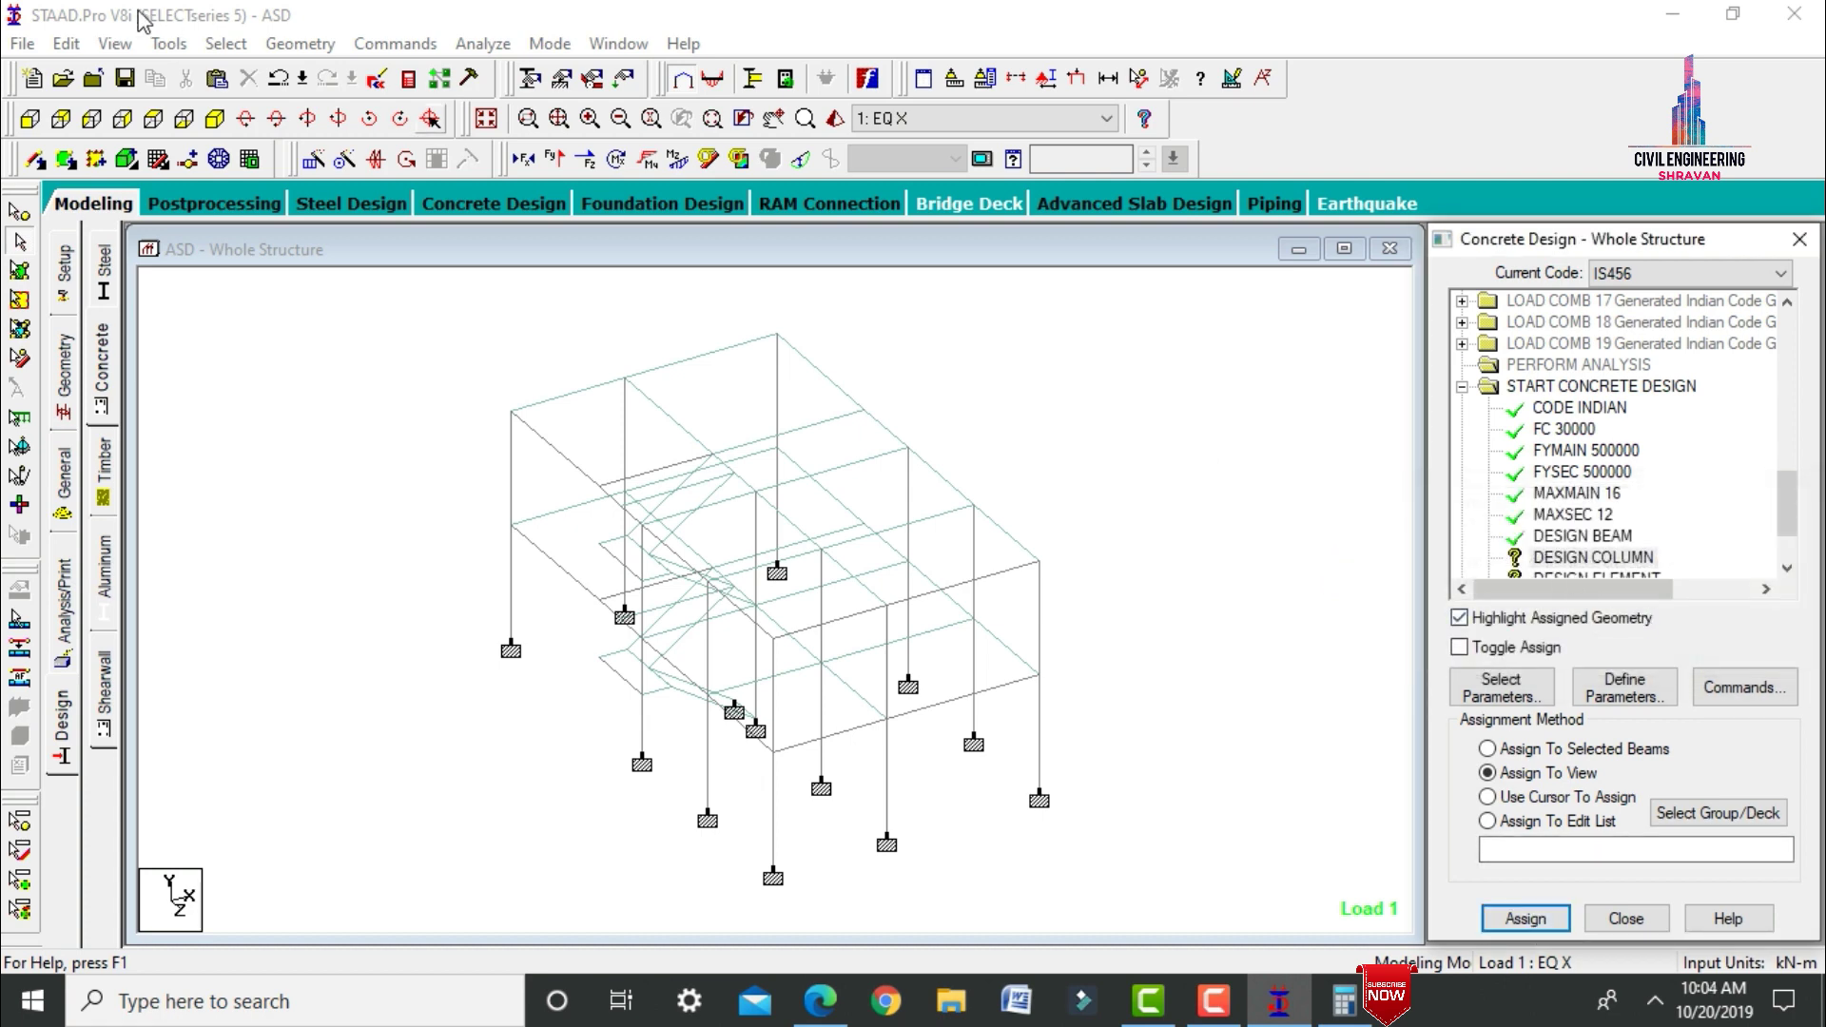
# Assign DESIGN COLUMN to all members parallel to Y.
pyautogui.click(224, 44)
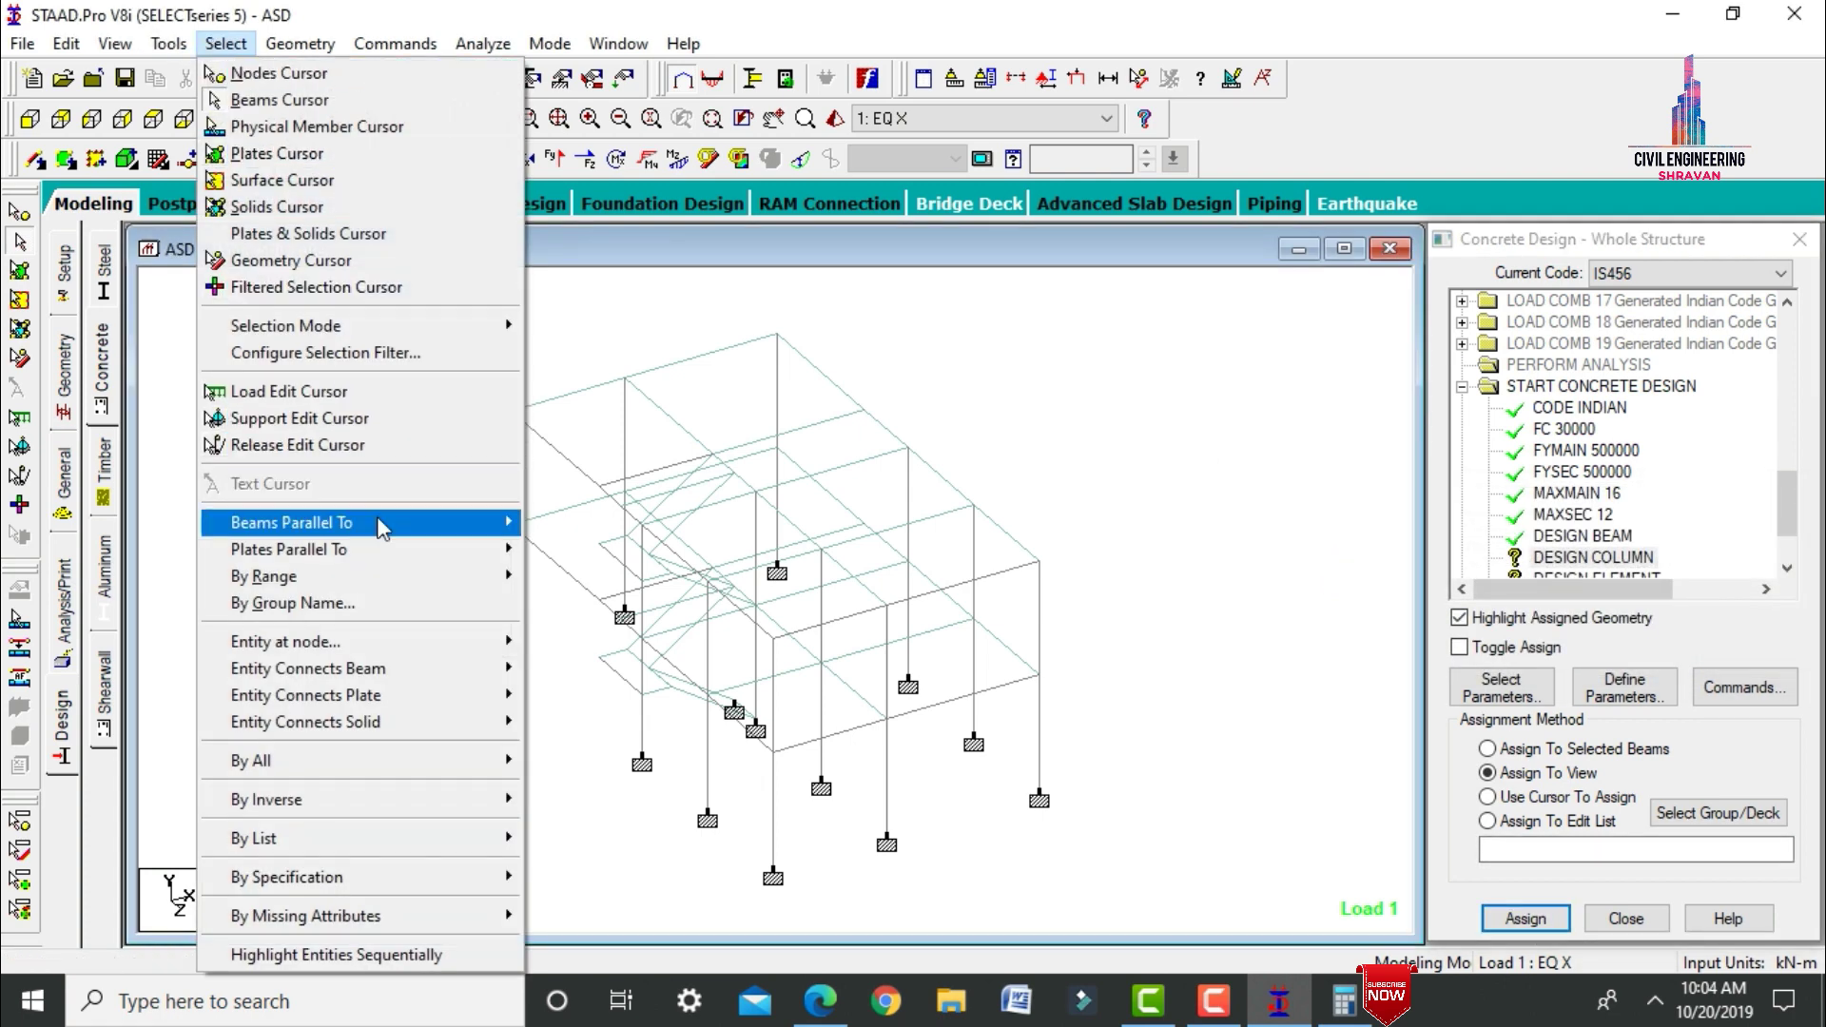
pyautogui.moveTo(430, 523)
pyautogui.click(570, 550)
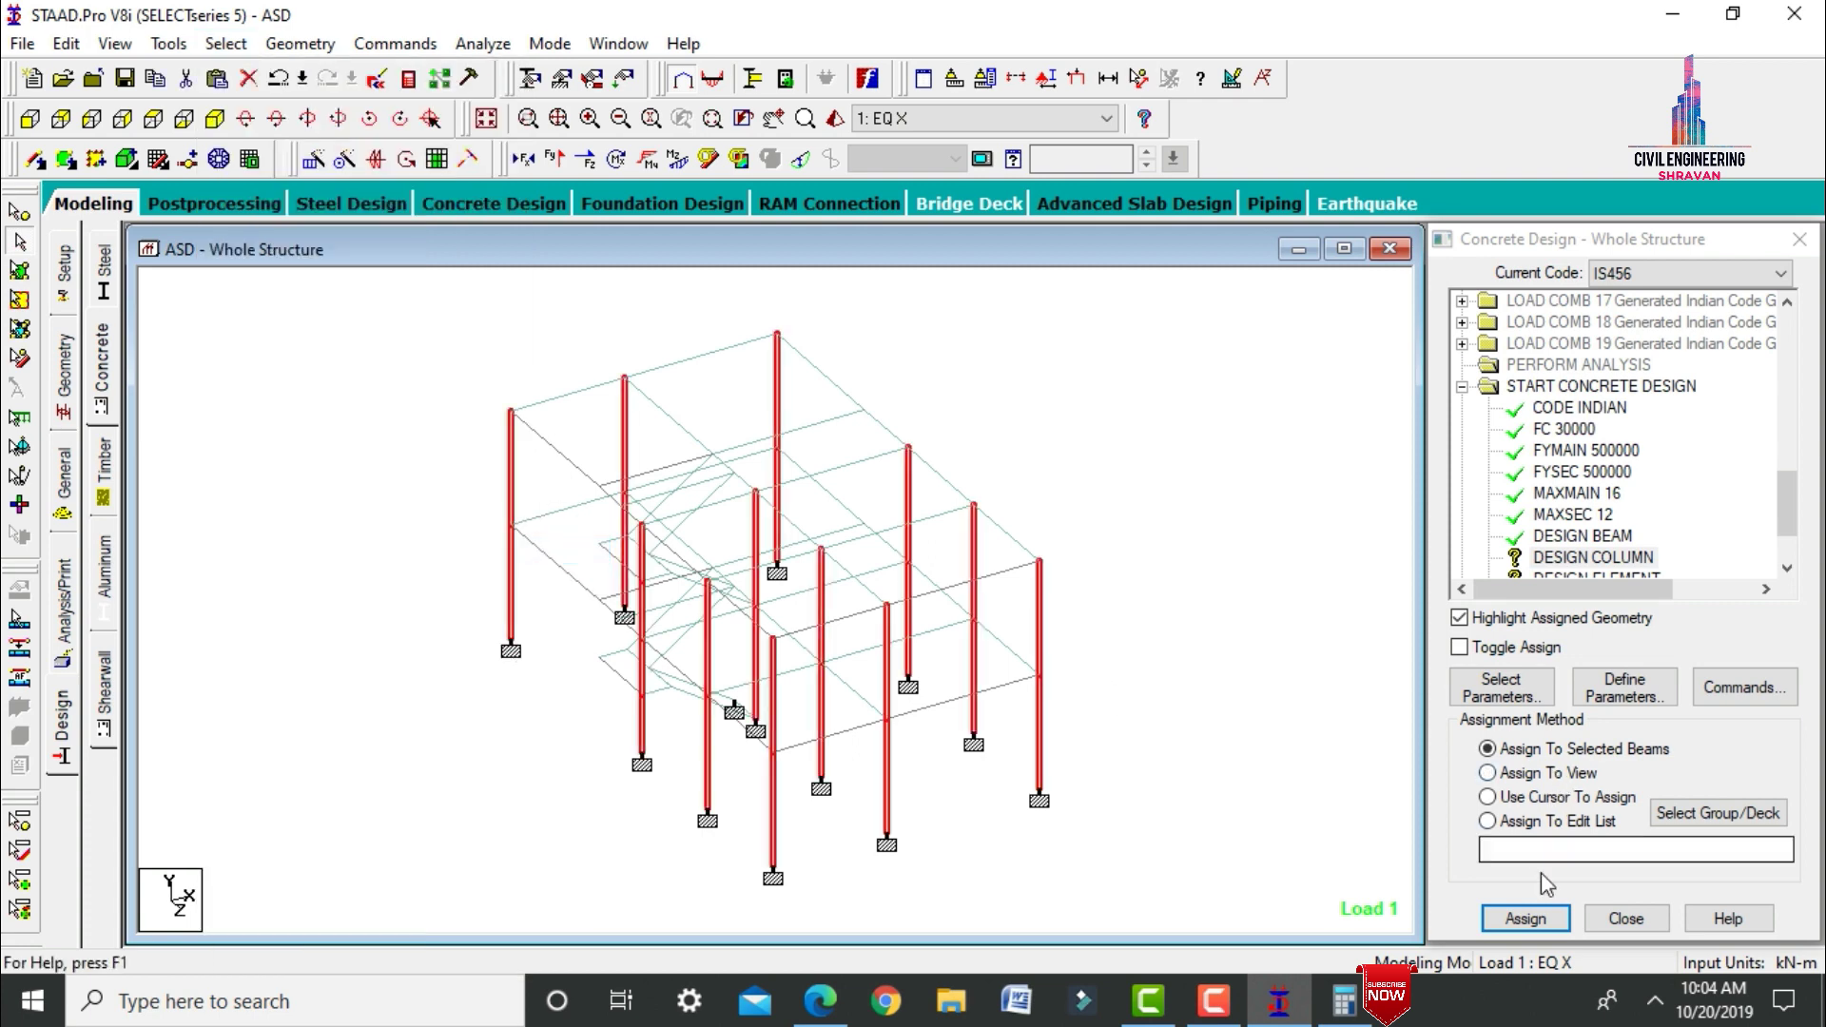
pyautogui.click(1525, 920)
pyautogui.click(1646, 656)
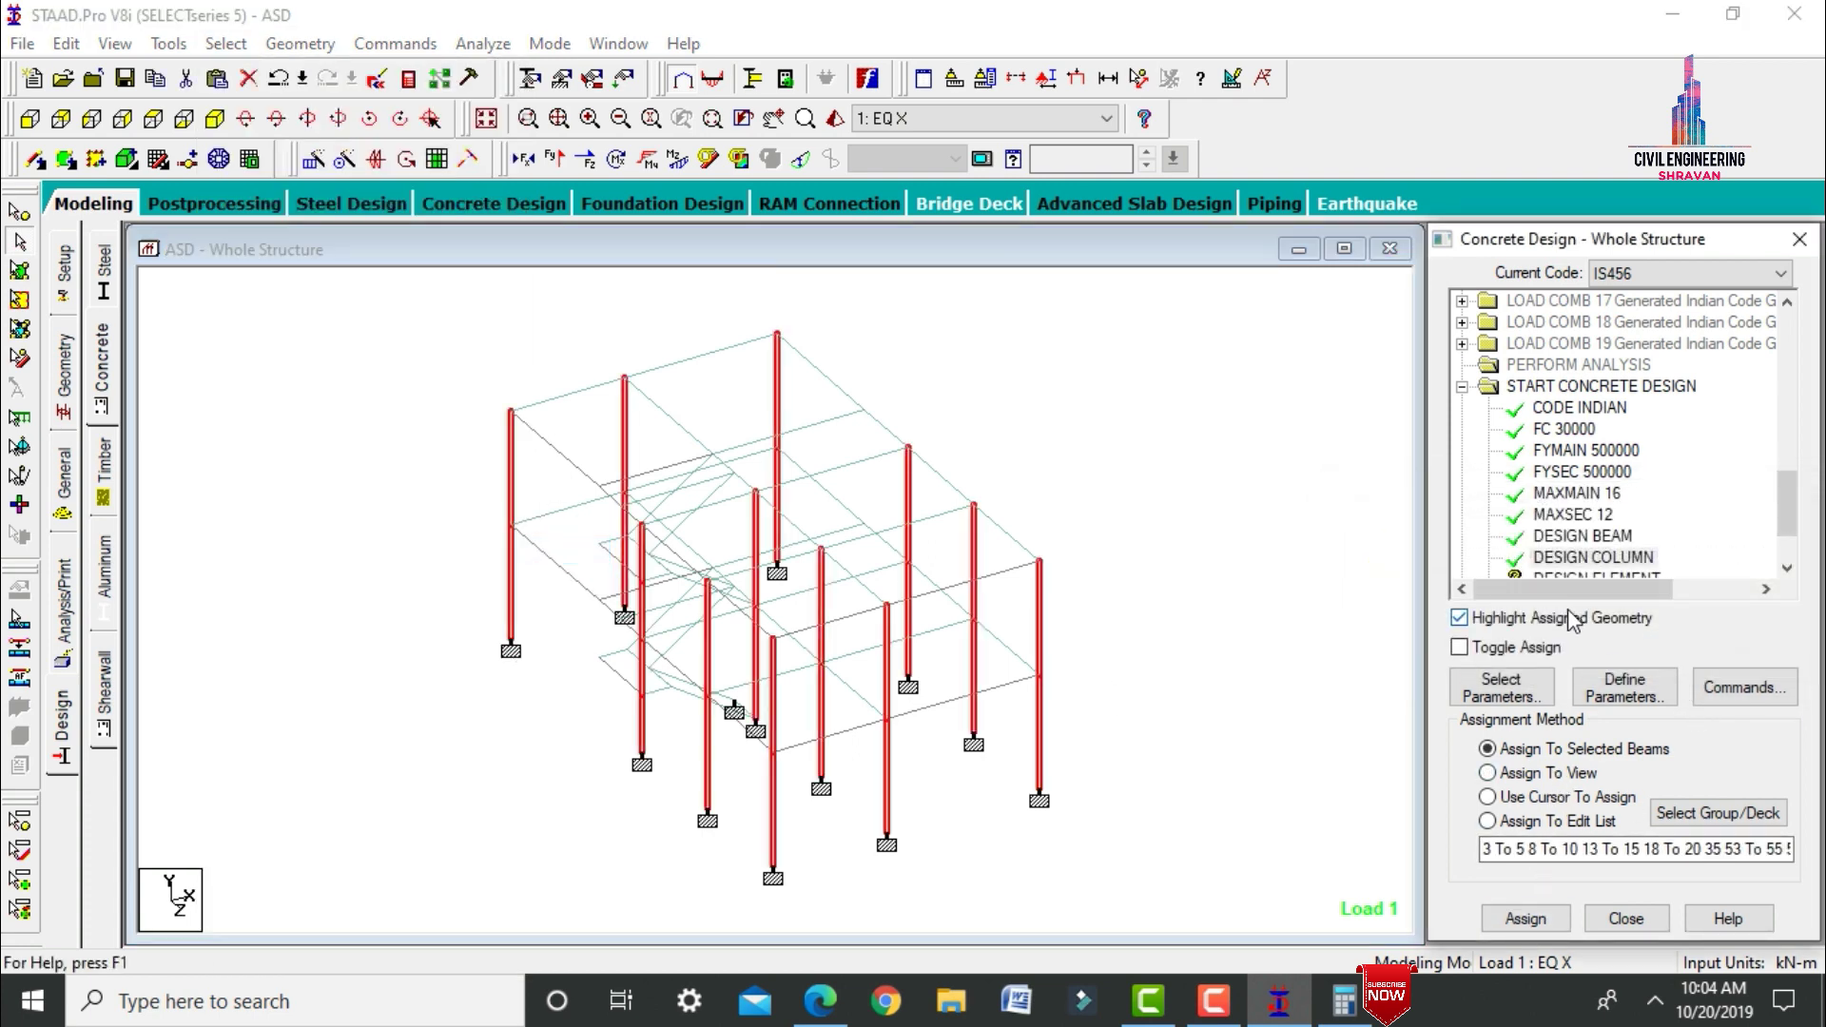
# Assign DESIGN ELEMENT to the slab plates in the view.
pyautogui.scroll(-1, 1584, 585)
pyautogui.click(1603, 514)
pyautogui.click(1546, 851)
pyautogui.click(1526, 919)
pyautogui.click(1628, 649)
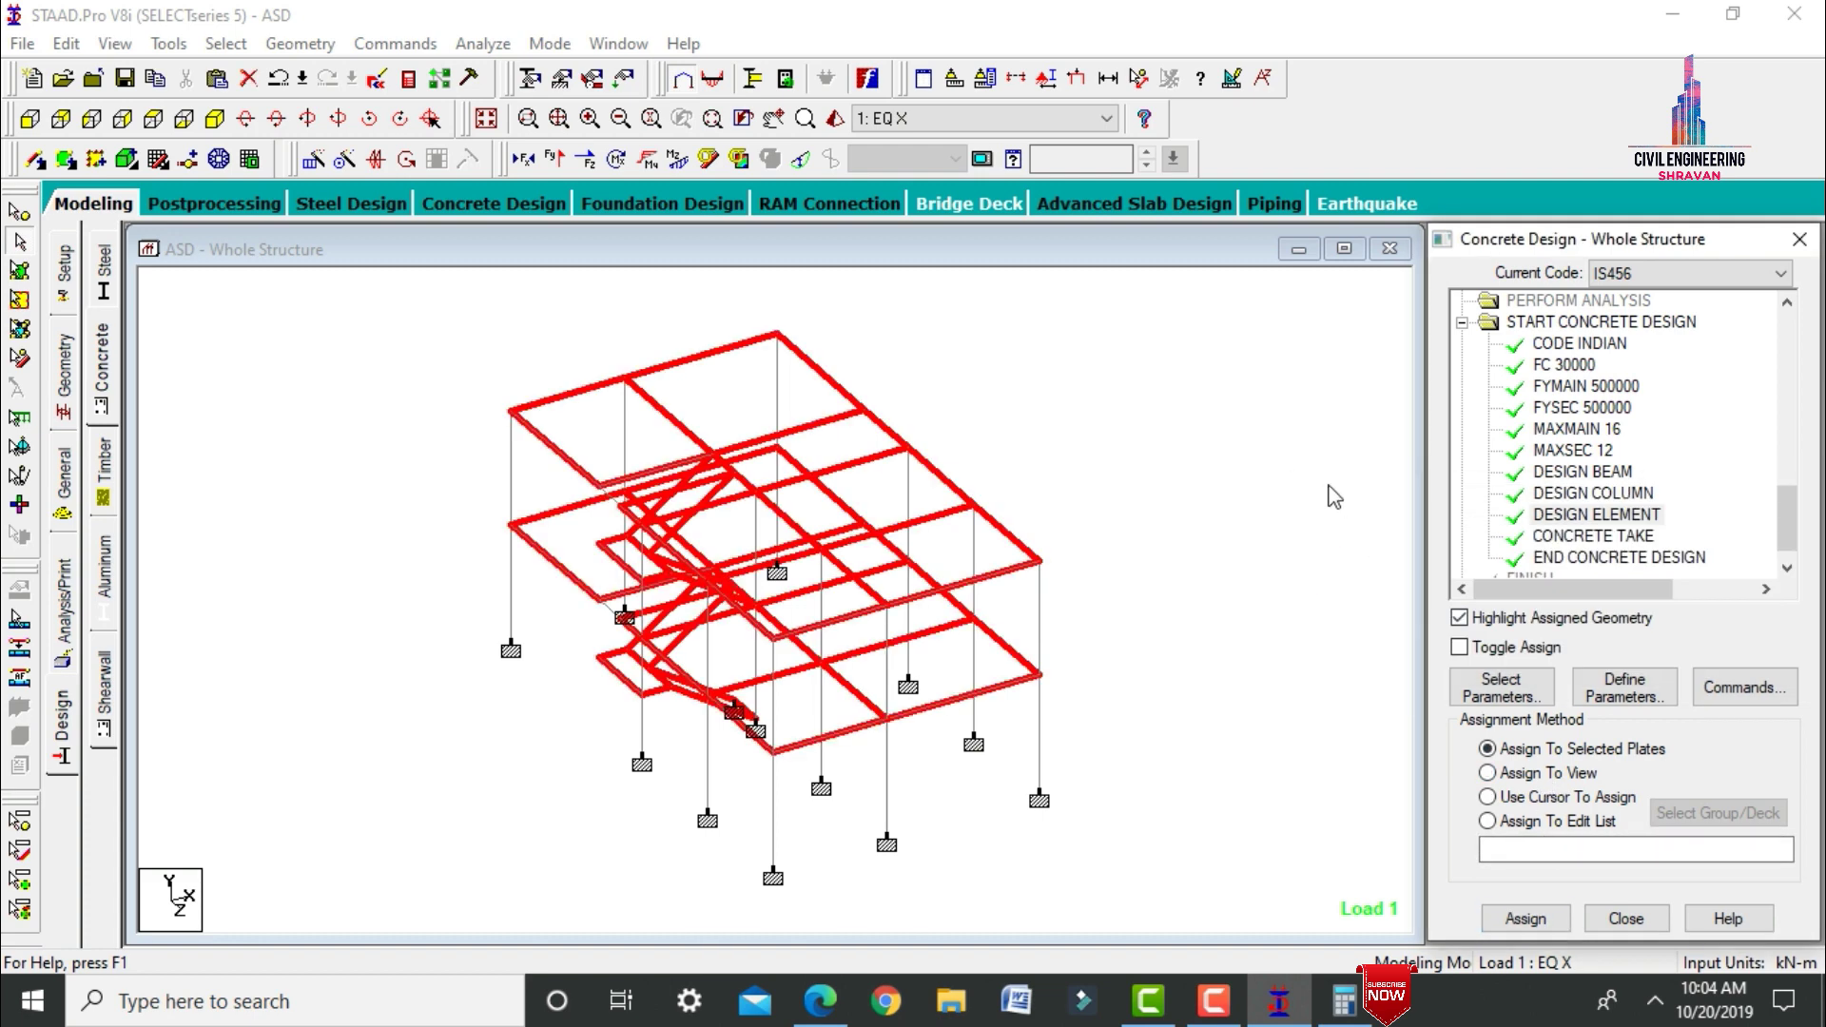
# Review the analysis and print commands, then close the dialog.
pyautogui.click(67, 580)
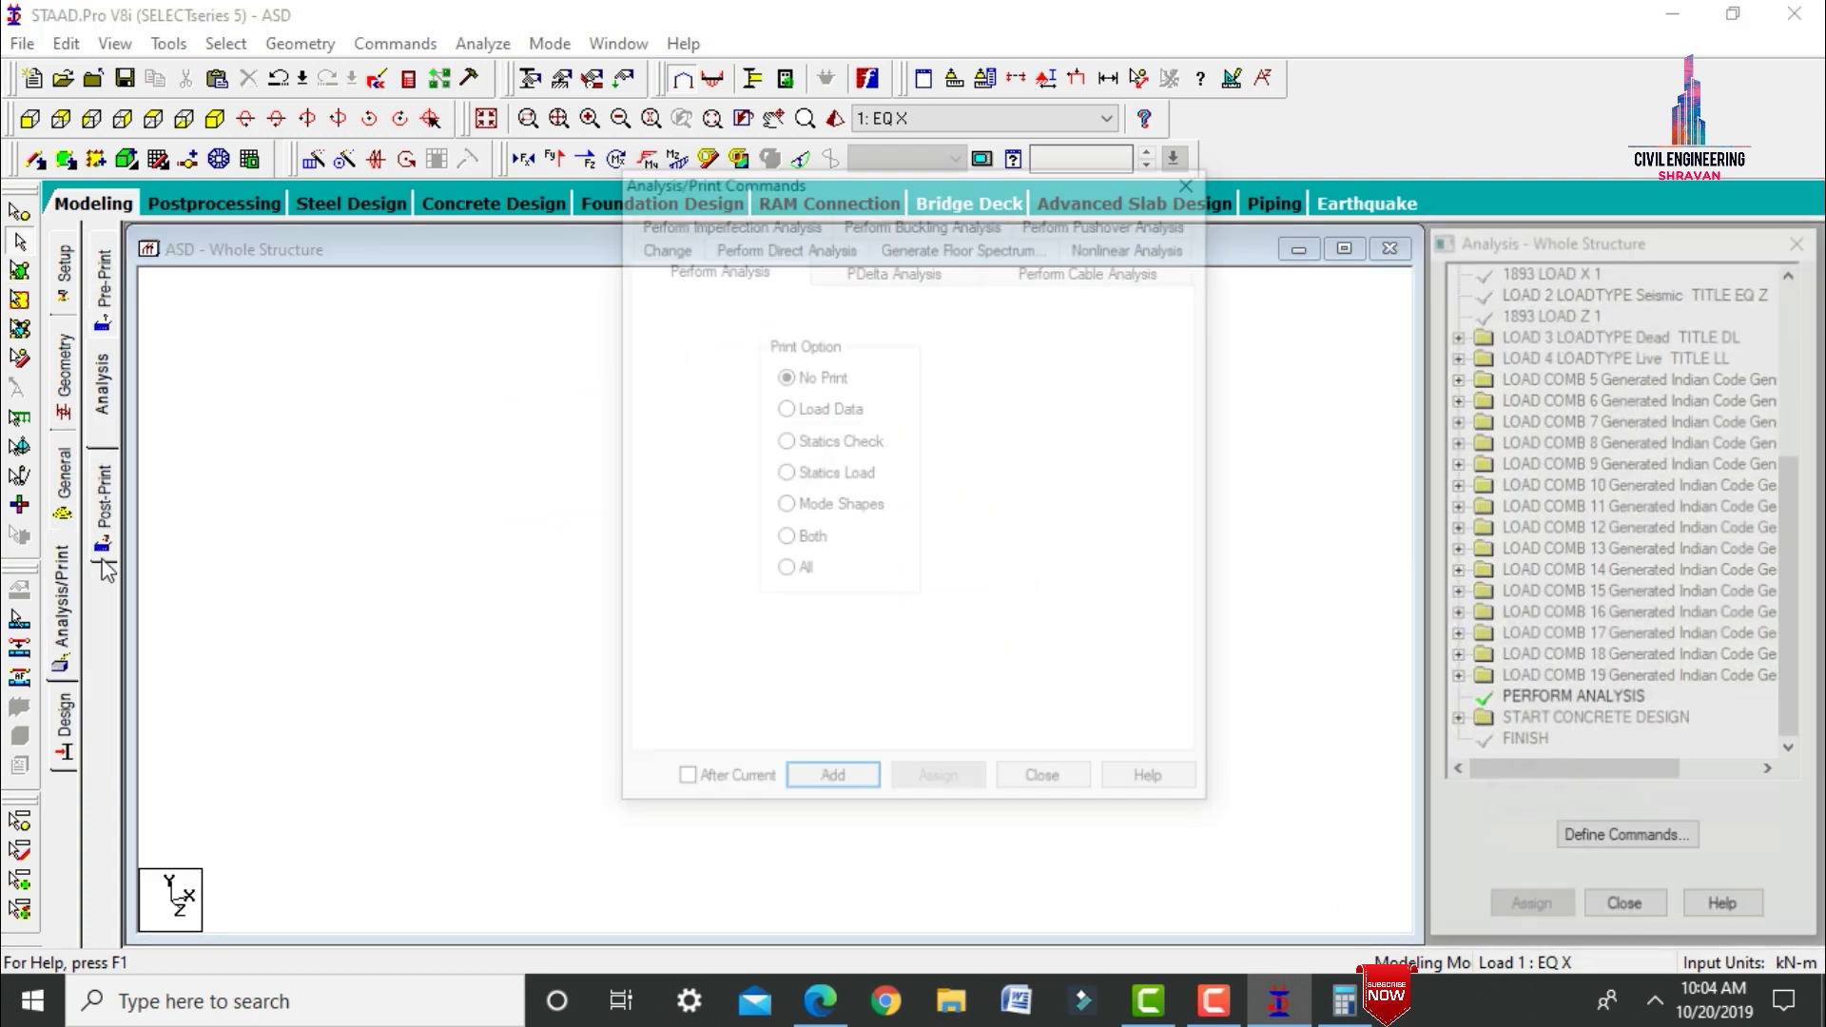
pyautogui.click(831, 784)
pyautogui.click(1046, 795)
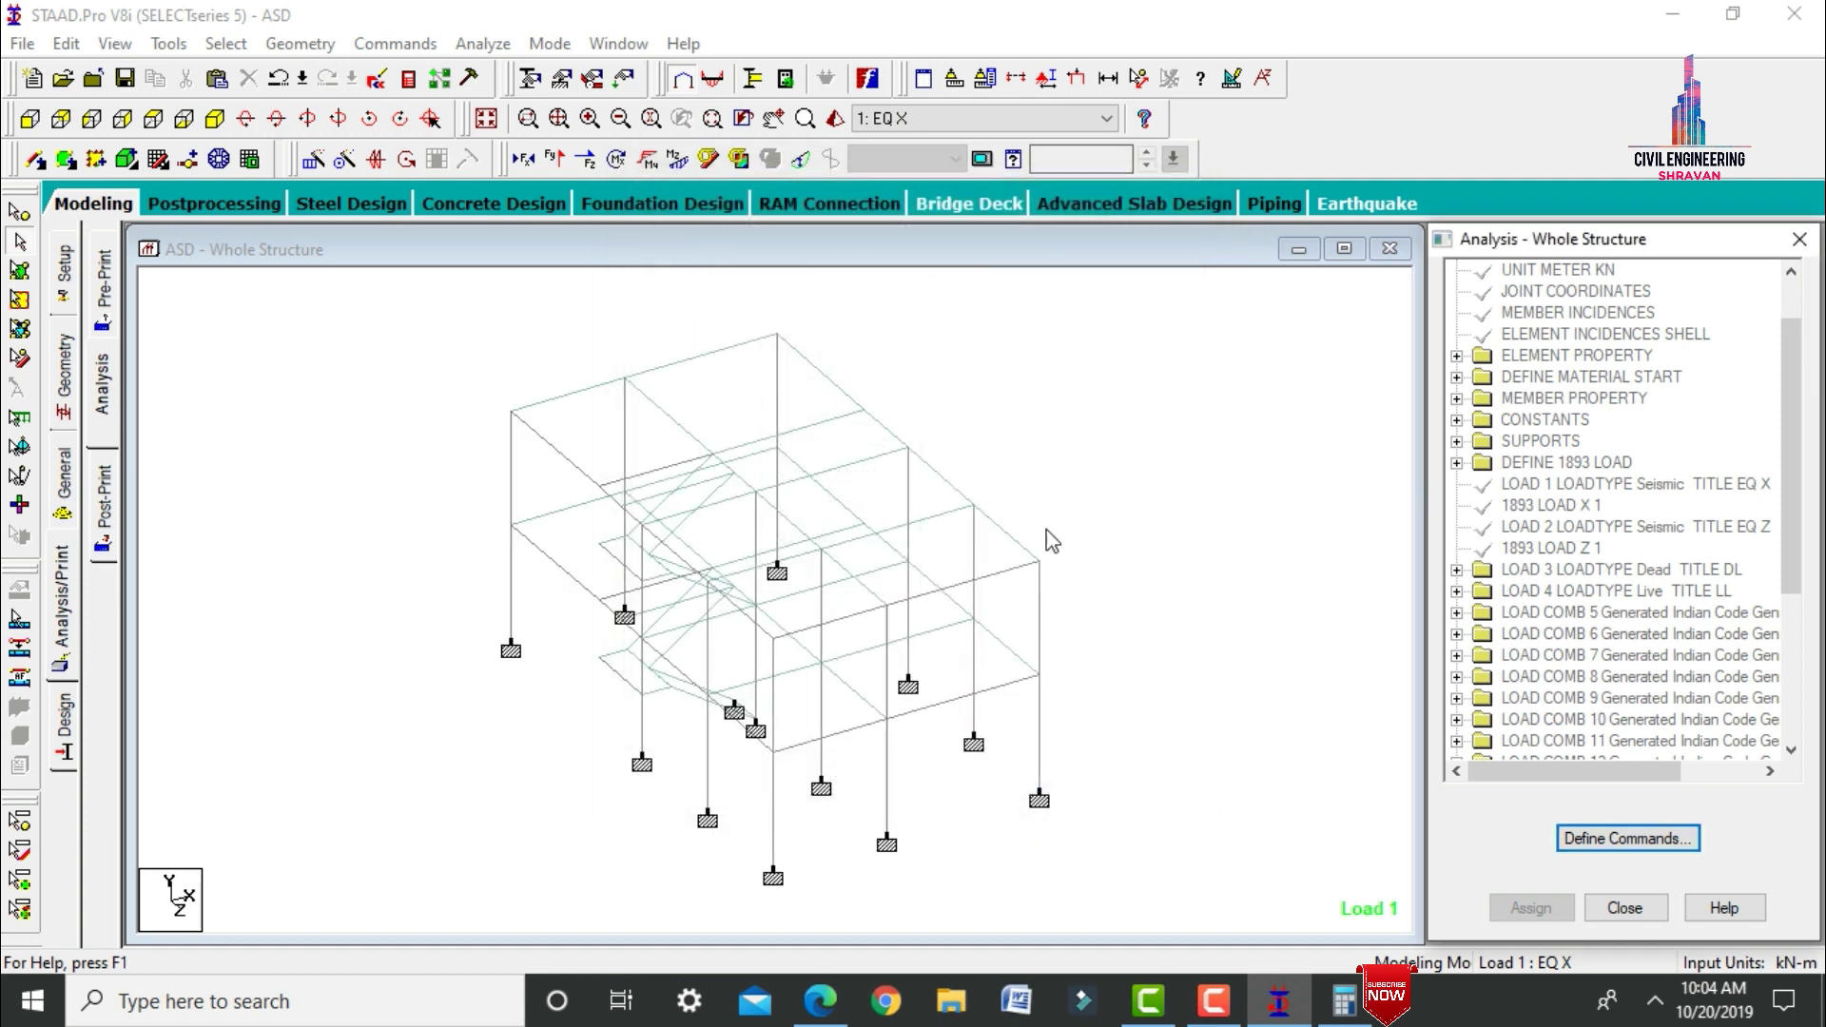
# Save and run the analysis and concrete design, then load postprocessing without the deflected shape.
pyautogui.click(483, 43)
pyautogui.click(529, 73)
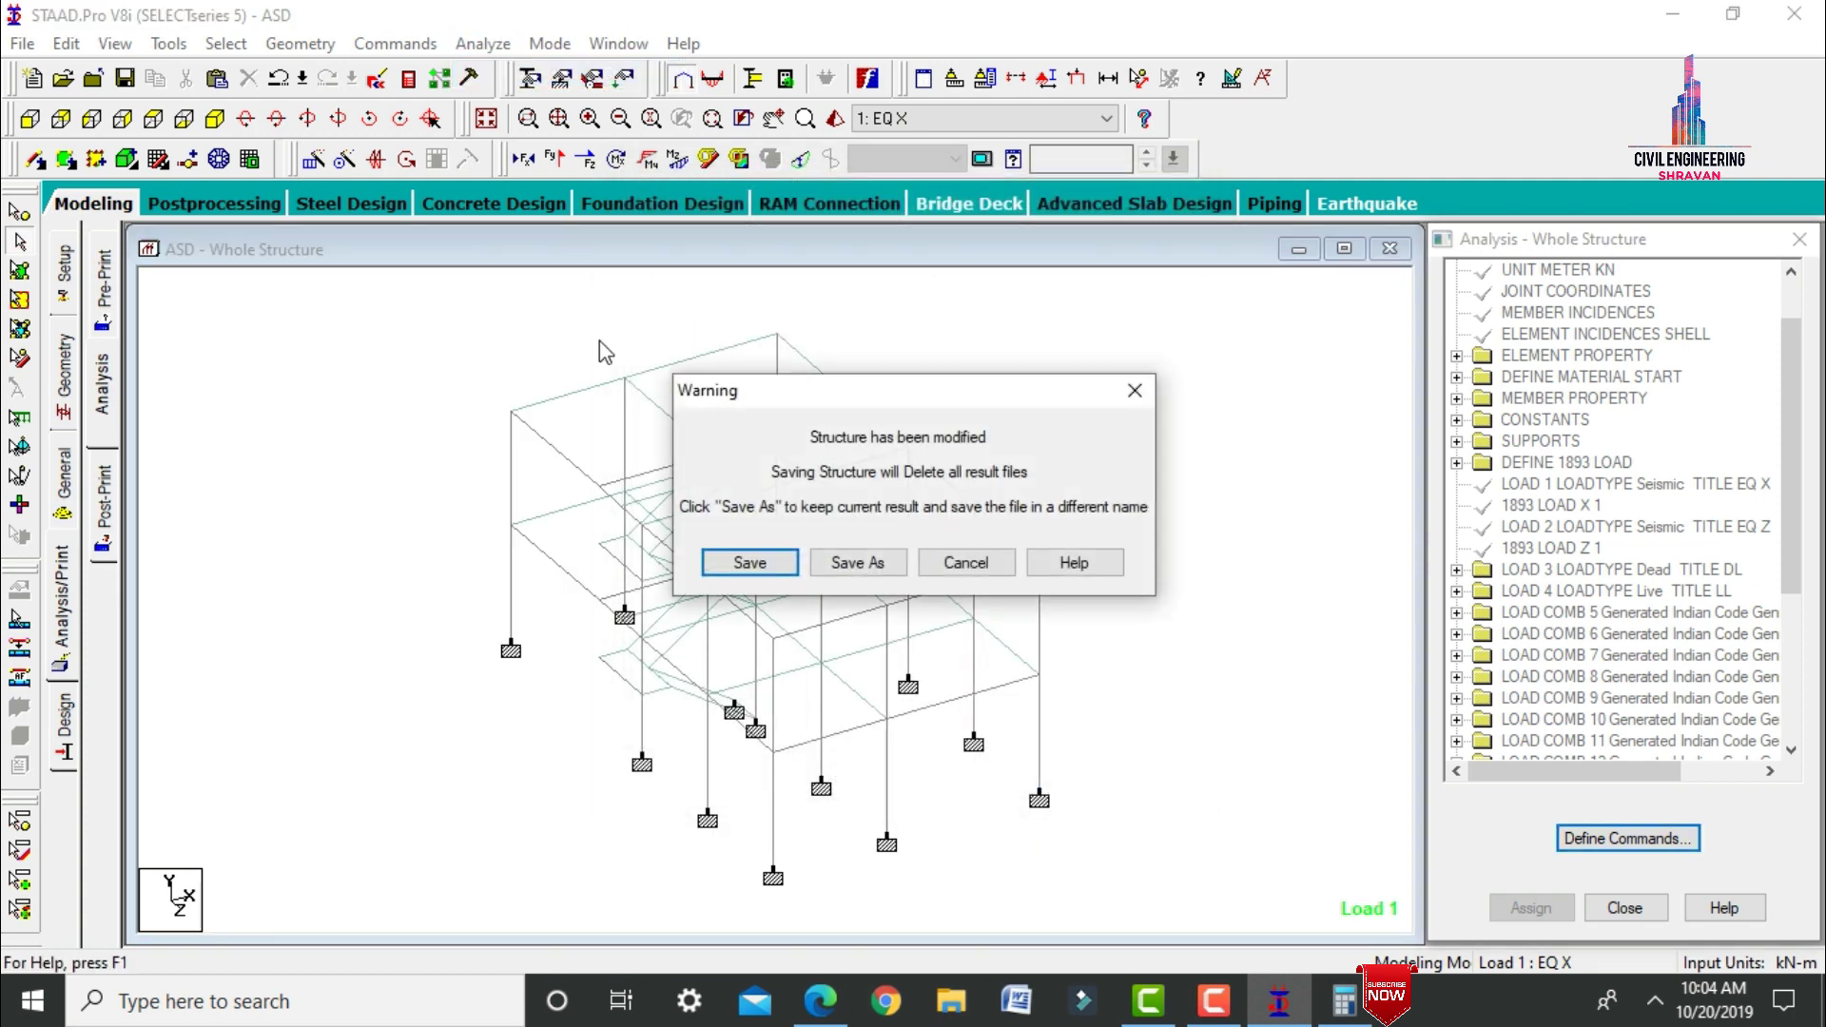
pyautogui.click(743, 561)
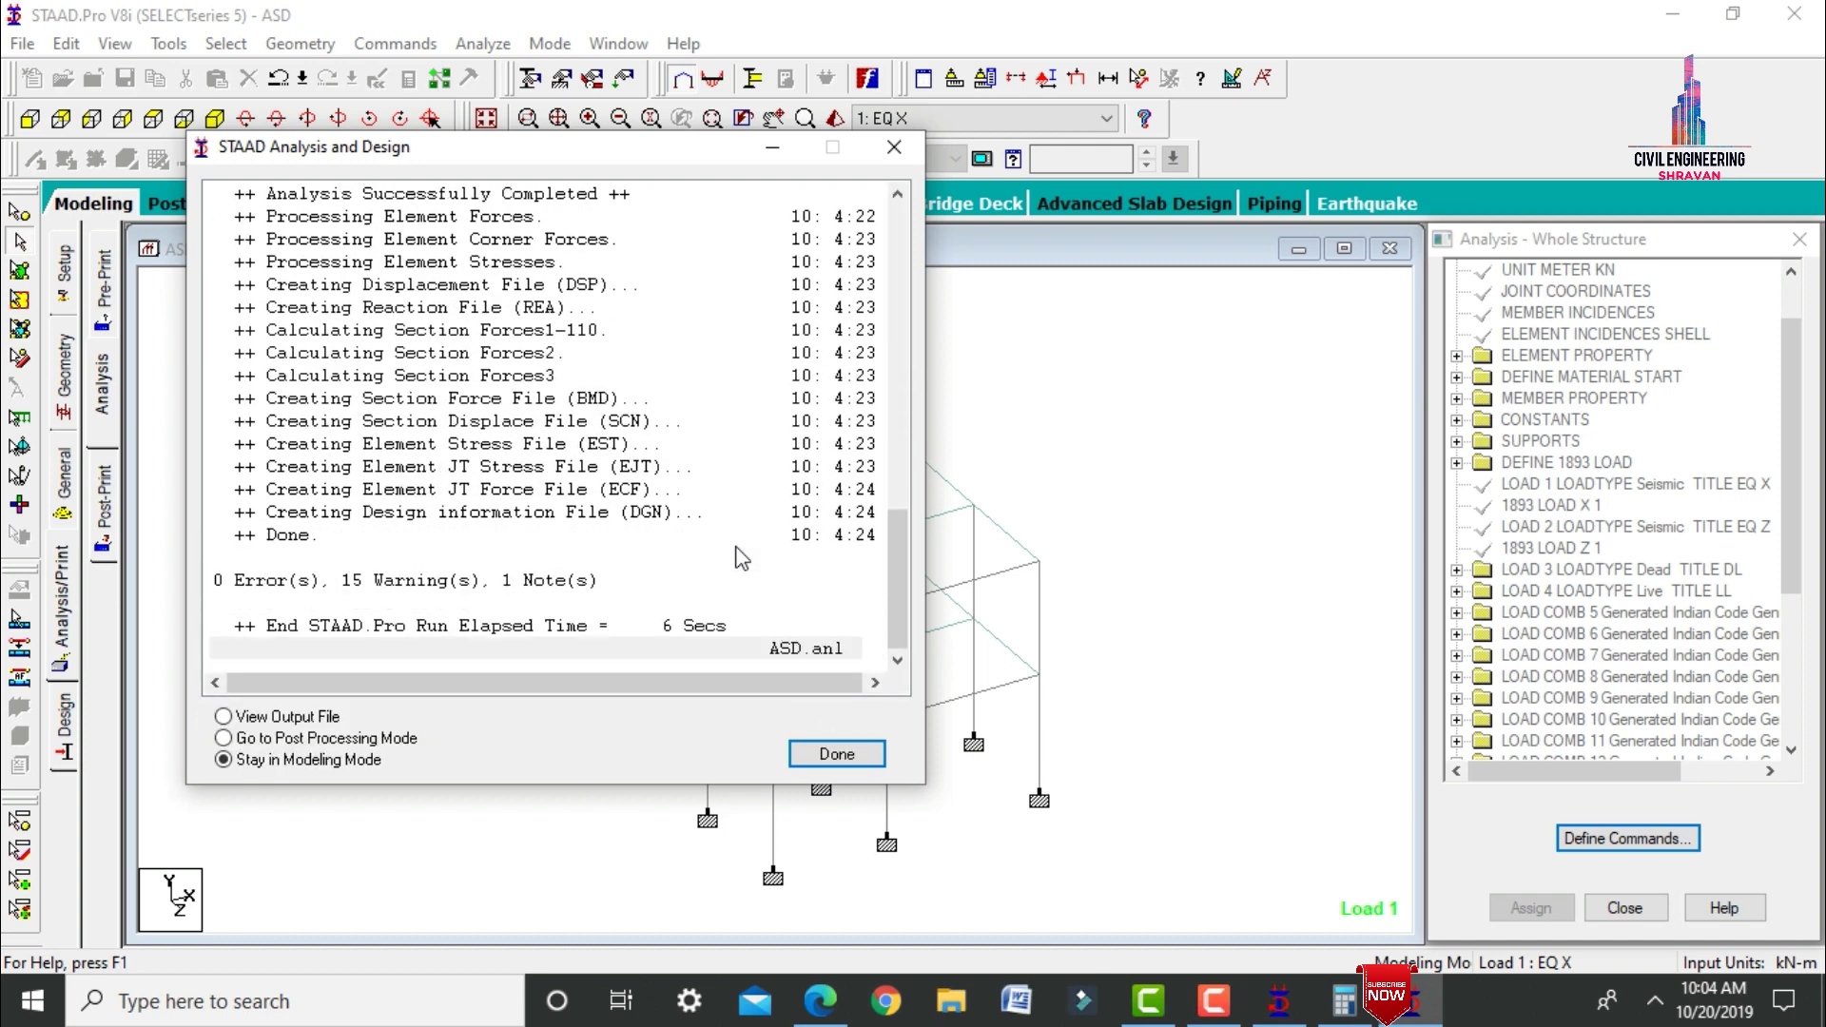
pyautogui.click(385, 739)
pyautogui.click(837, 753)
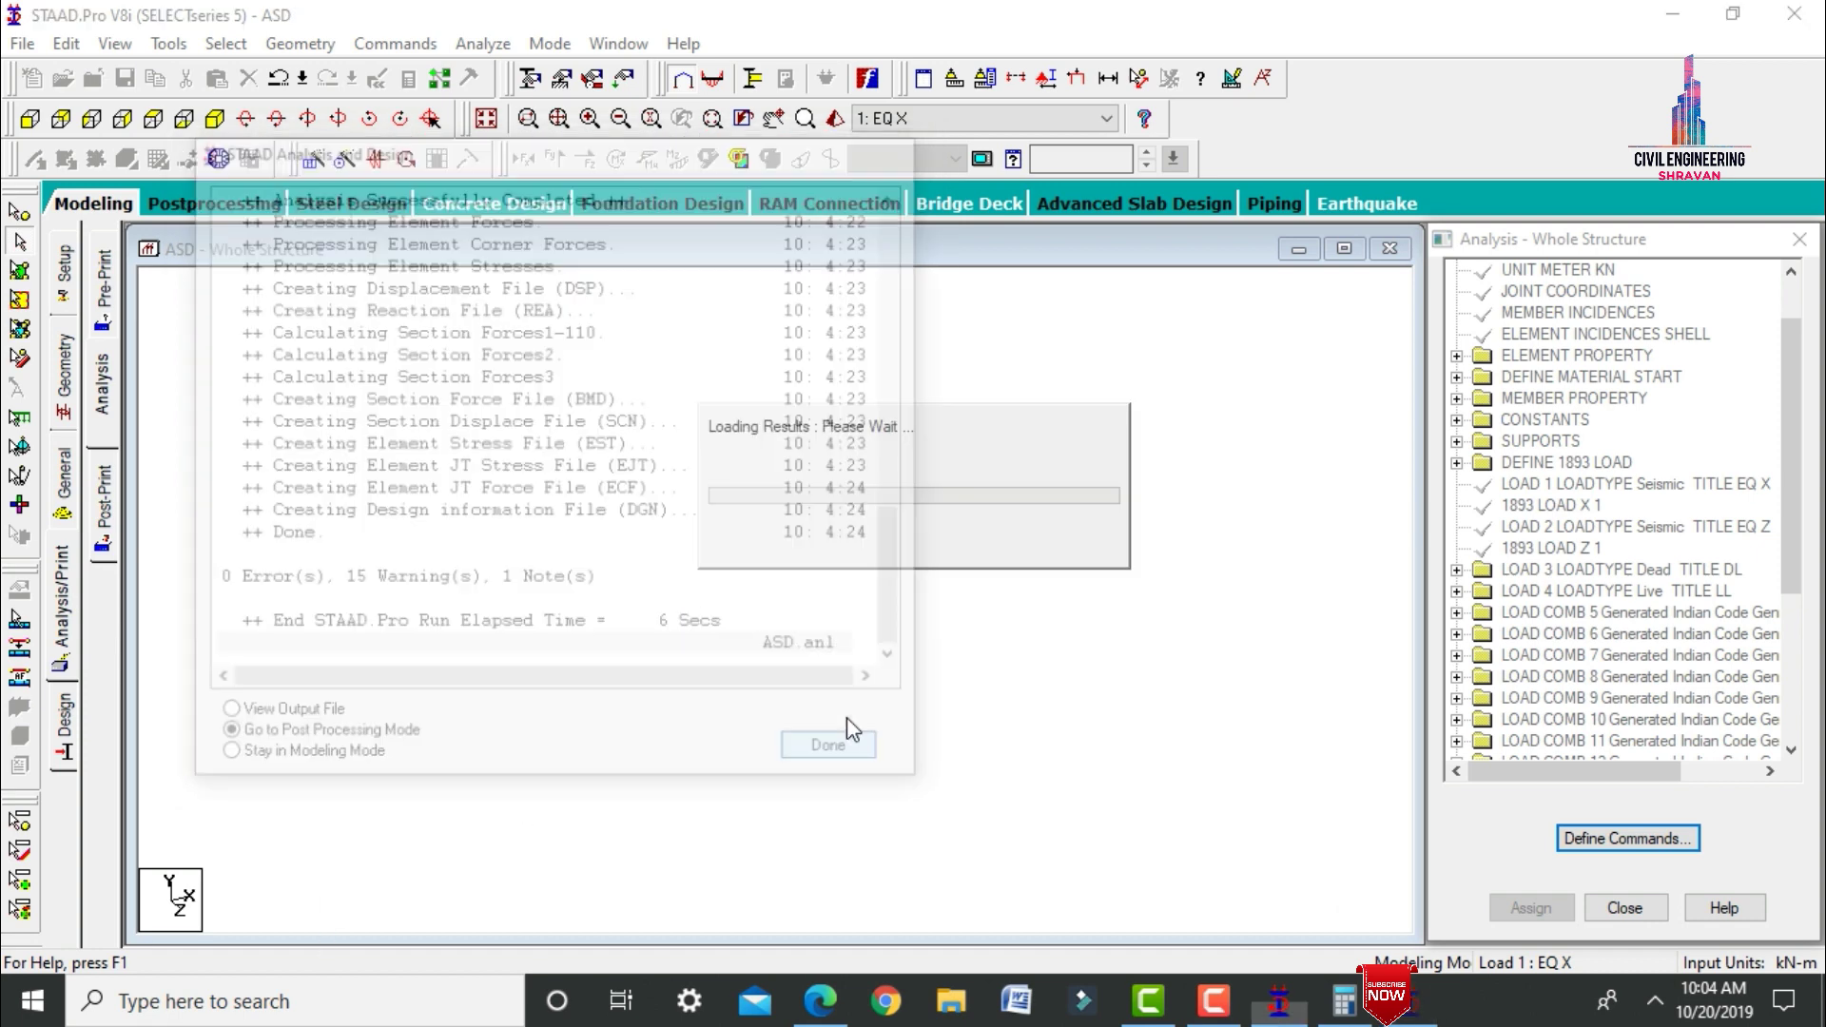
pyautogui.click(802, 160)
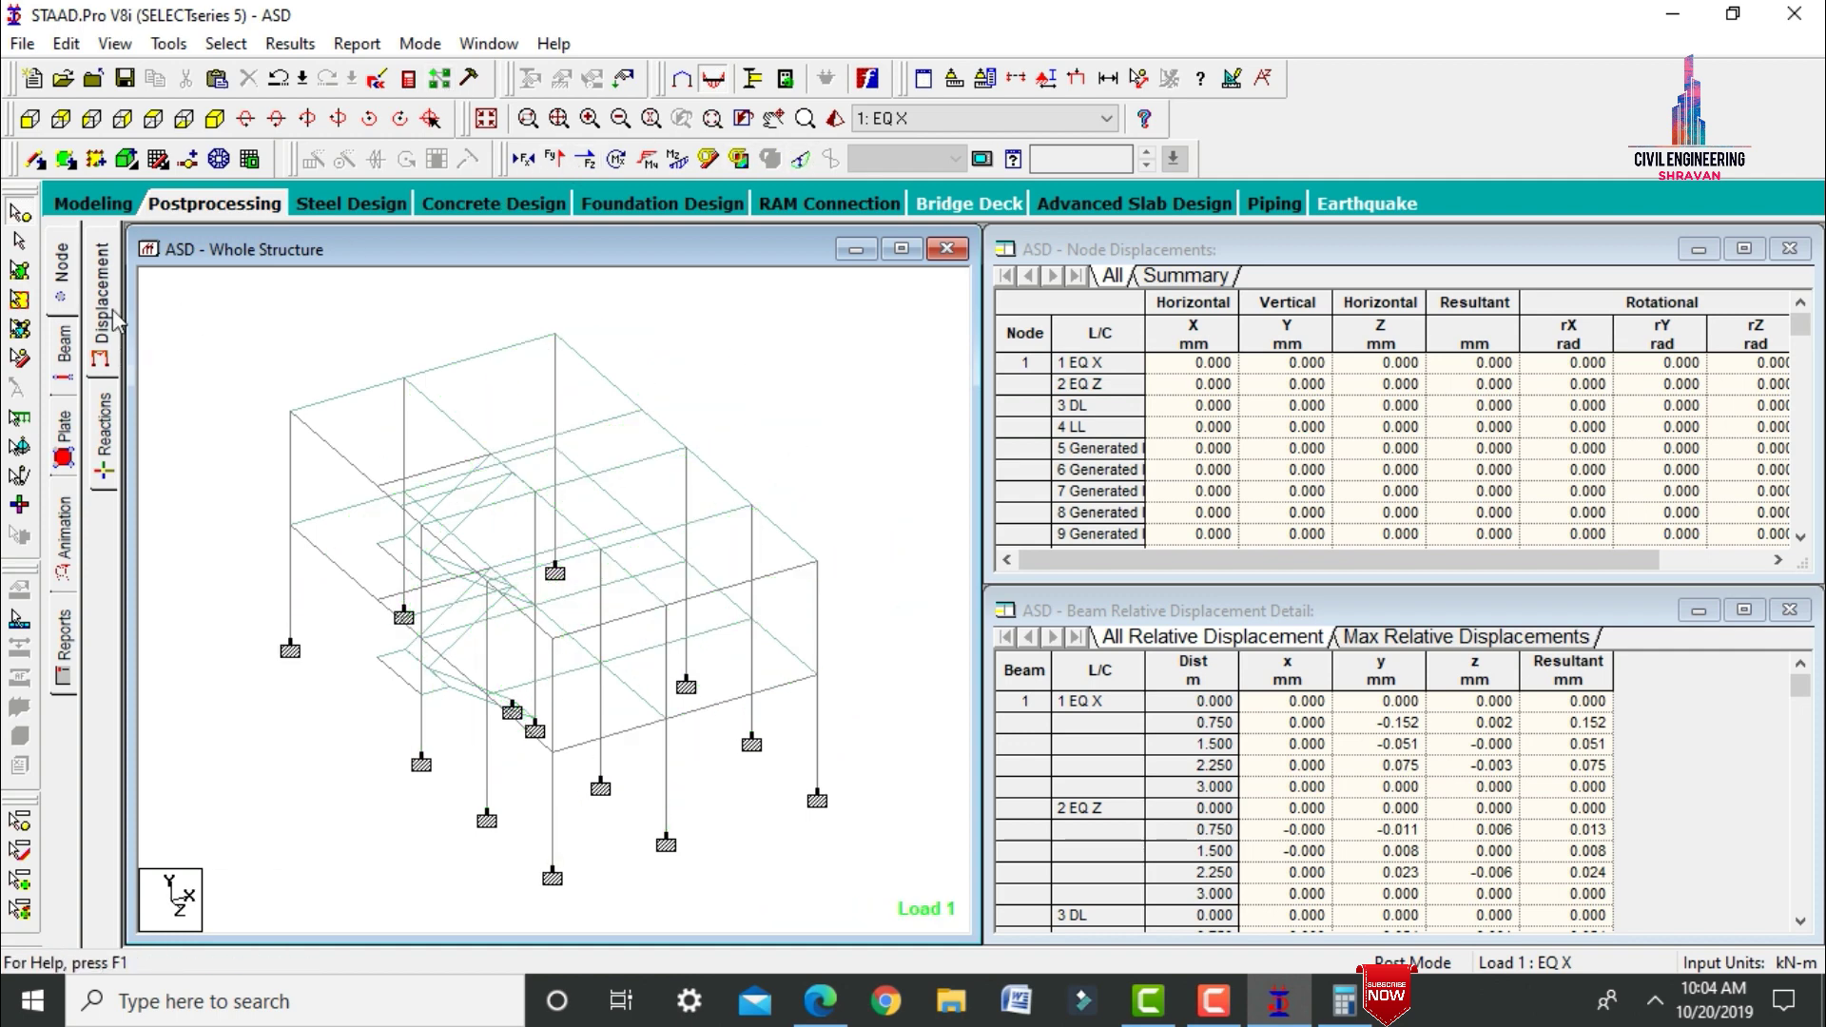
# Show beam force results with bending moment diagrams hidden, selecting beam 21.
pyautogui.click(64, 347)
pyautogui.click(615, 161)
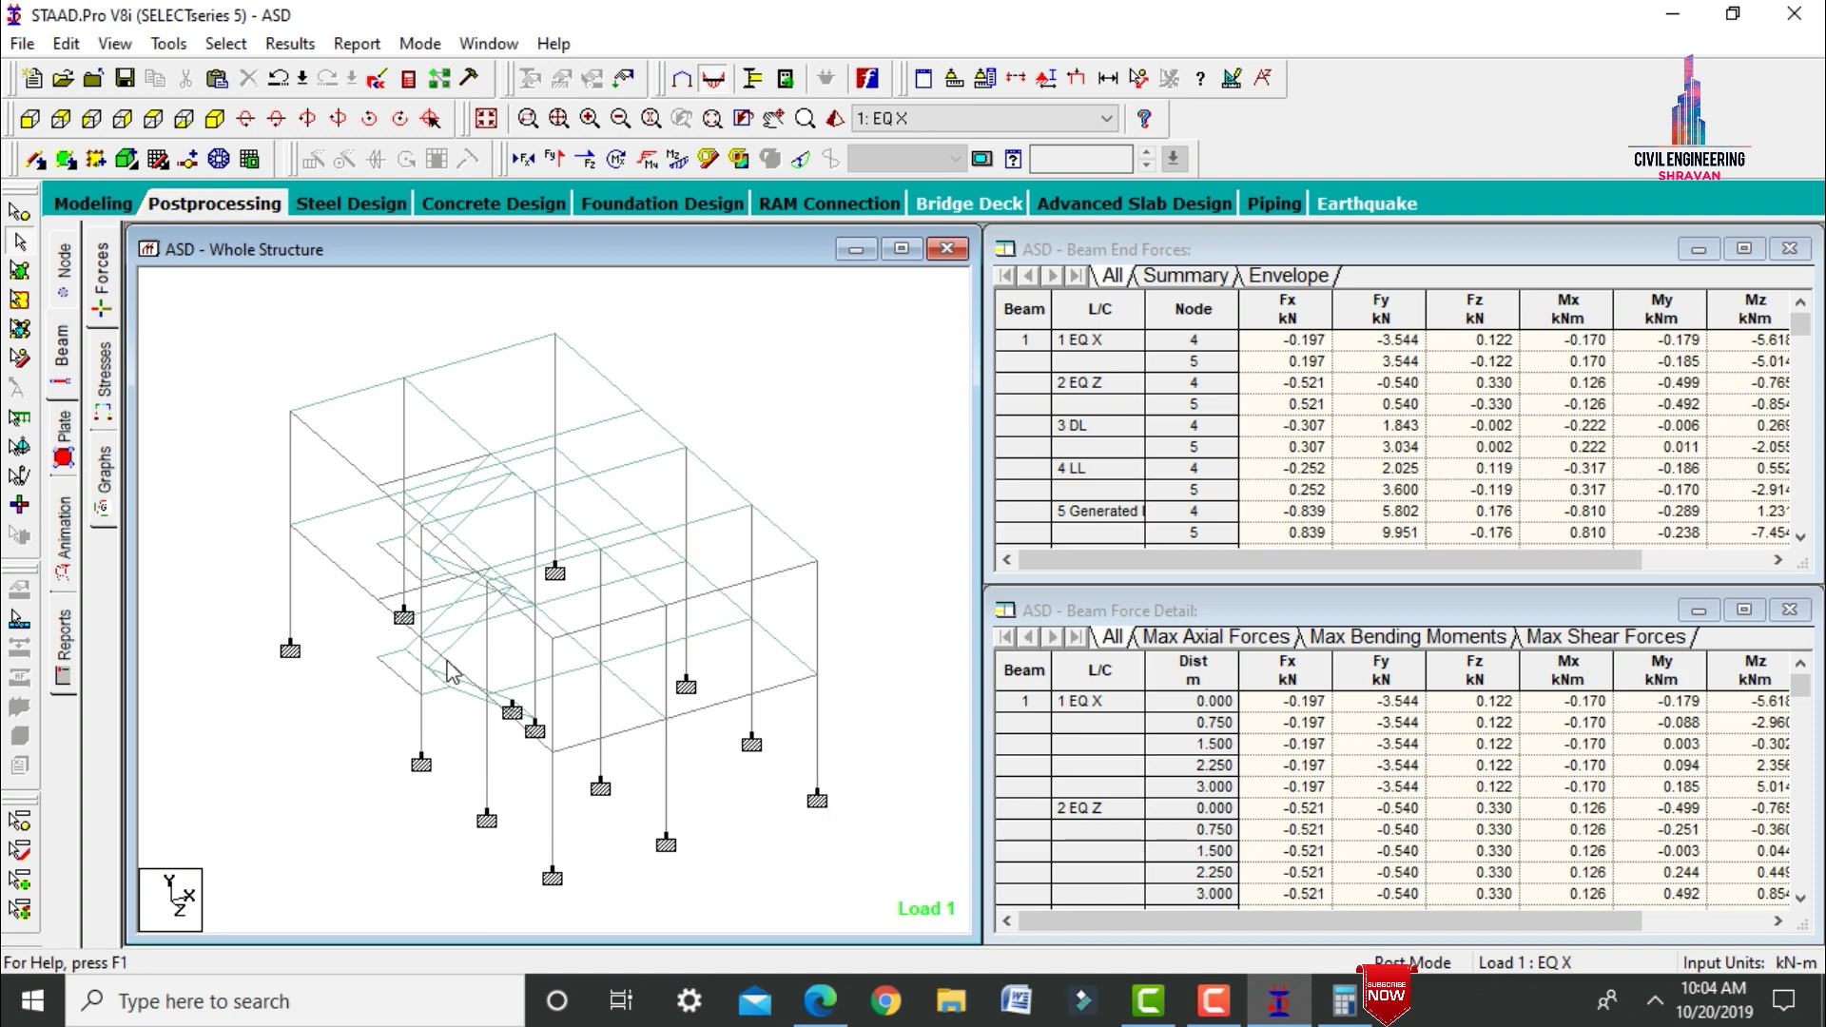
pyautogui.click(356, 583)
# Inspect beam 17's concrete design reinforcement, then close its details.
pyautogui.doubleClick(712, 705)
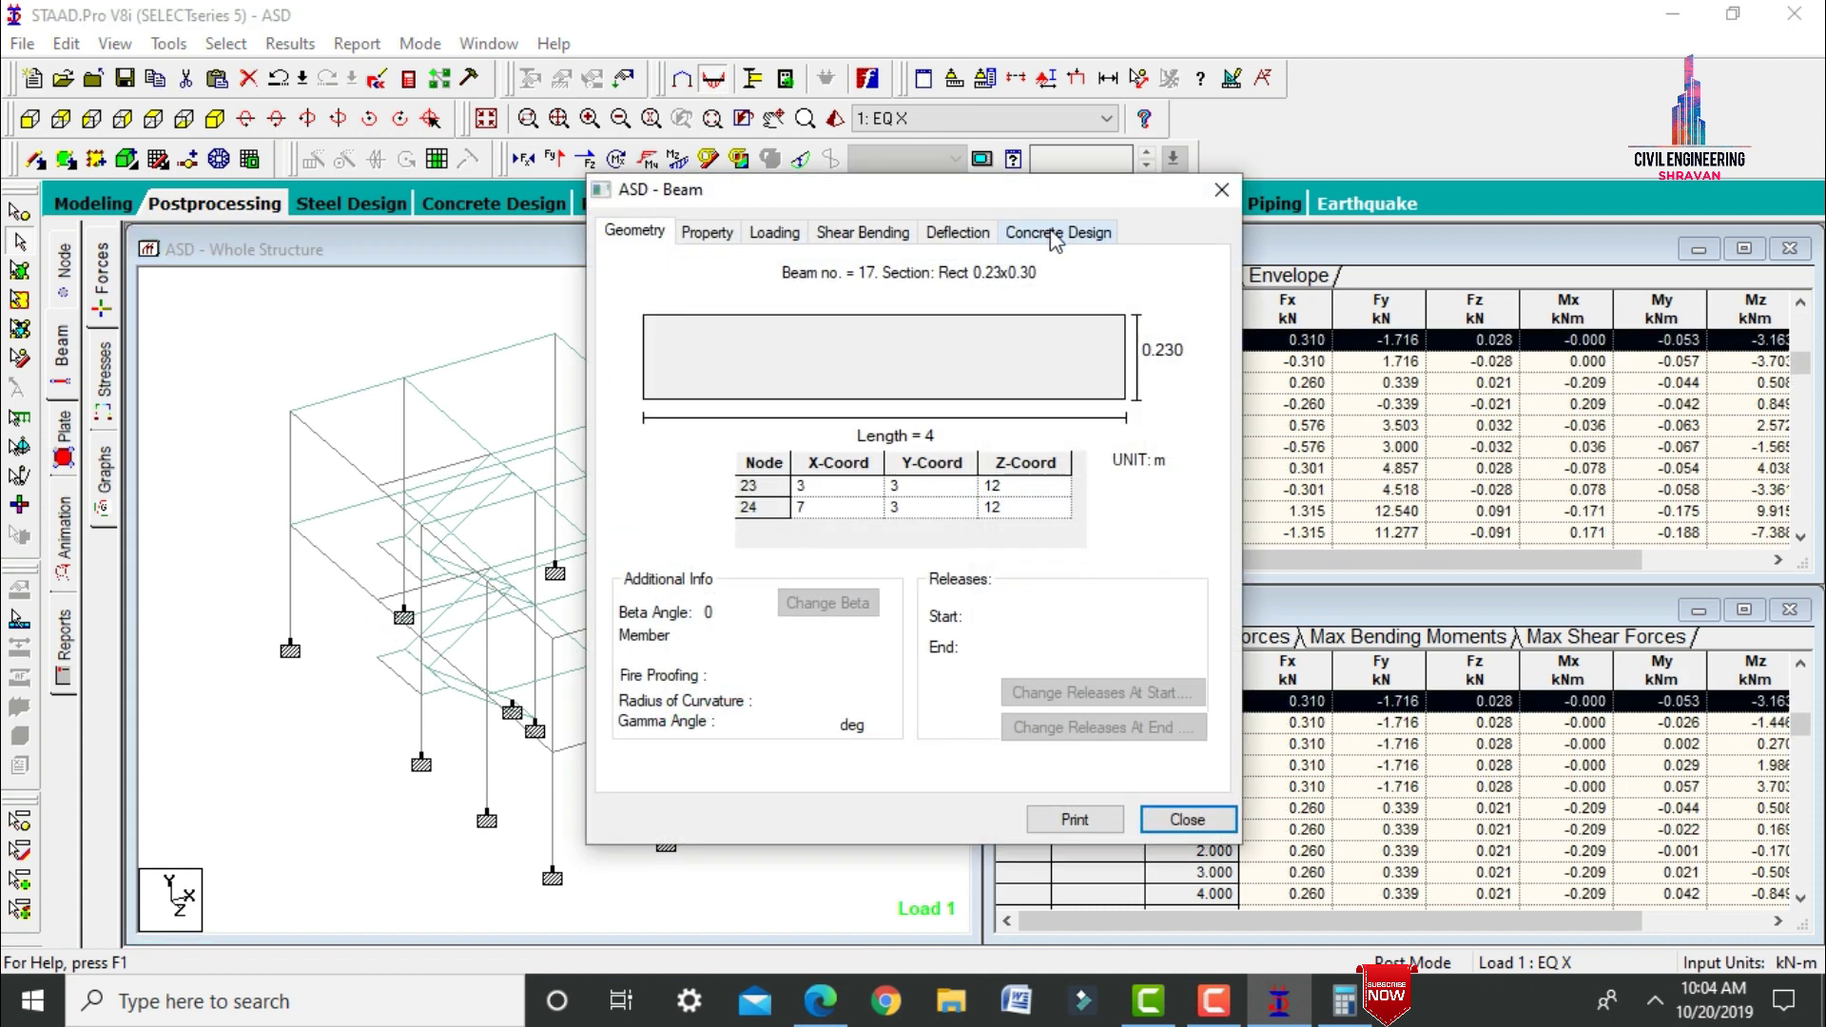
pyautogui.click(1053, 231)
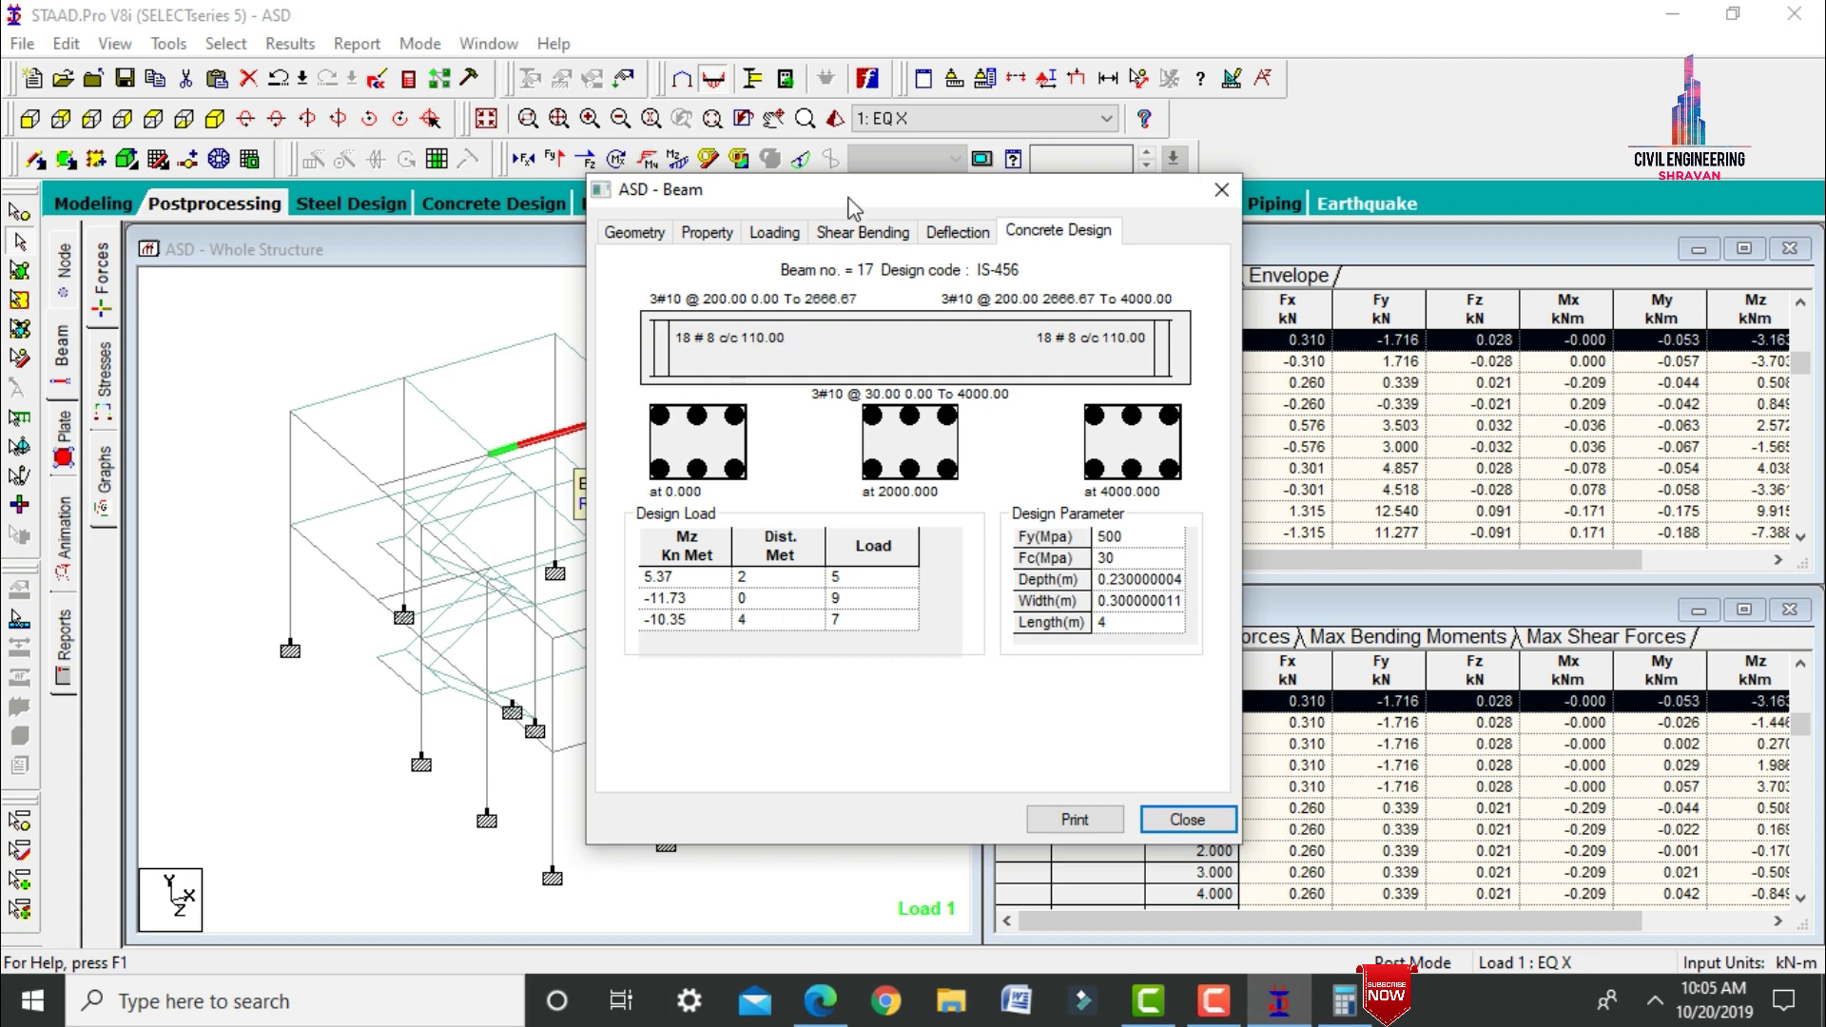
pyautogui.click(1221, 189)
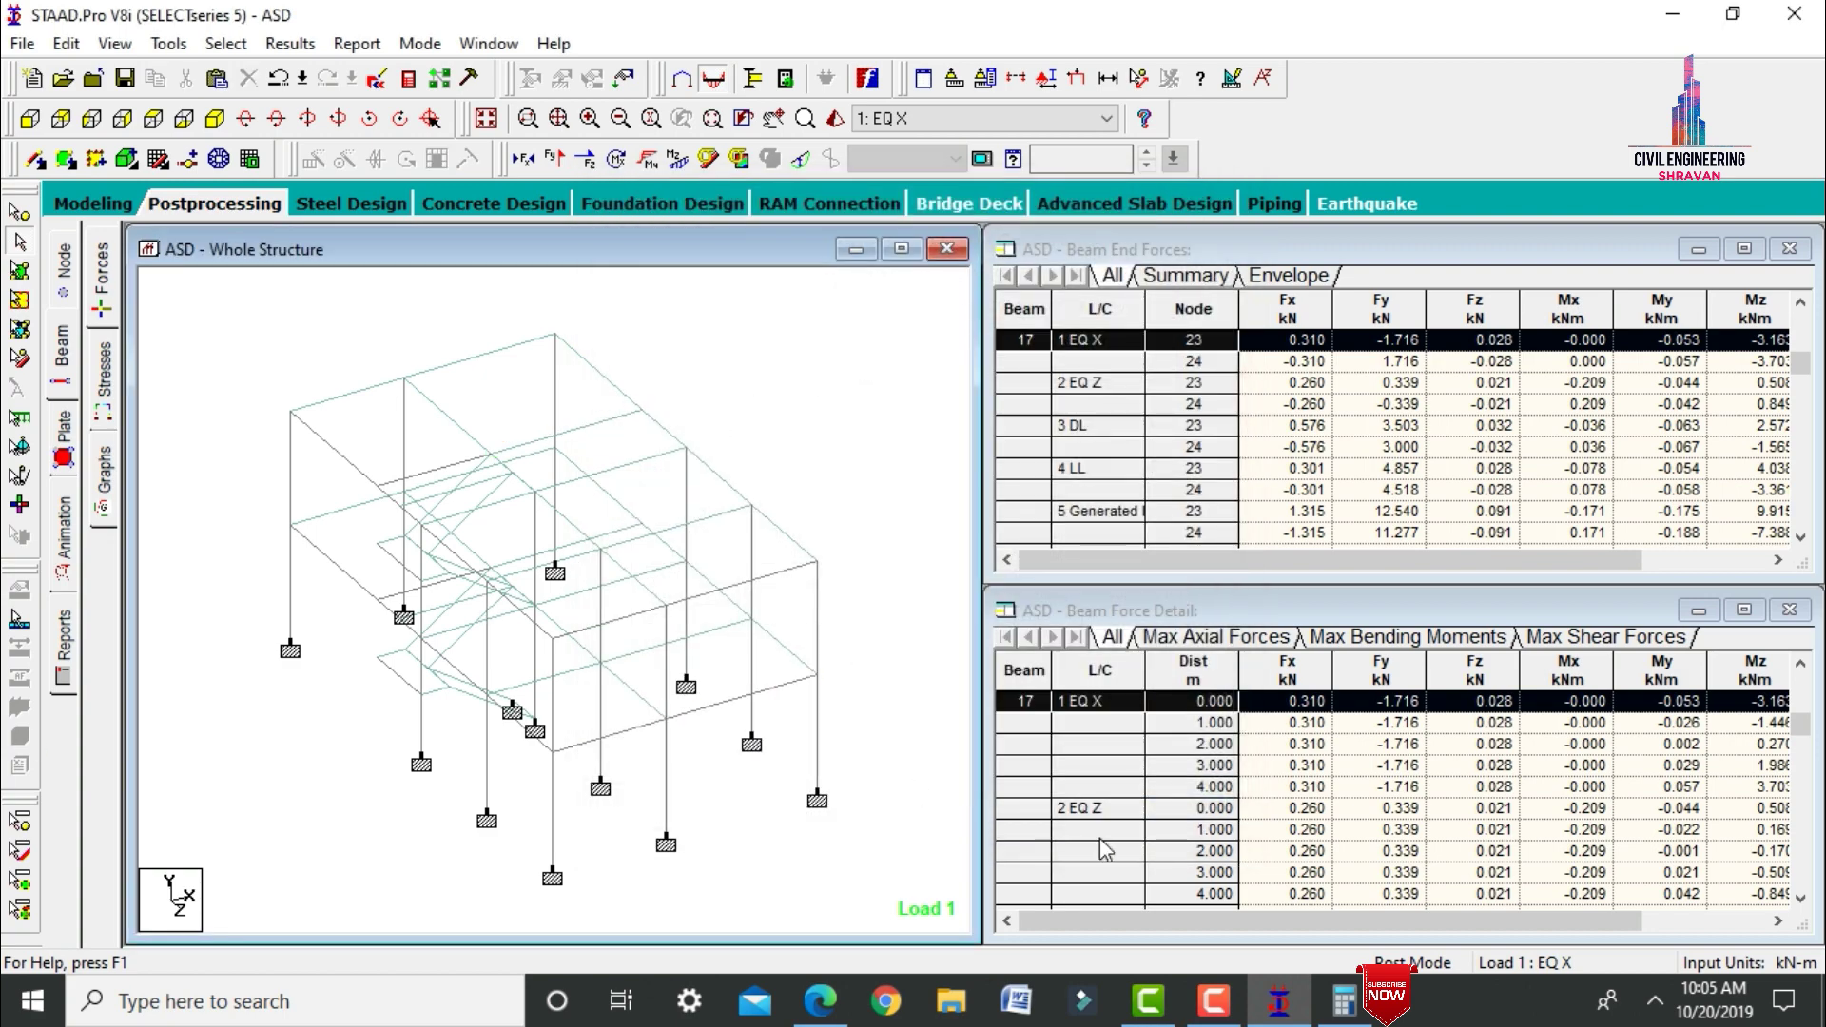
# Inspect column 20's concrete reinforcement design, then close its details.
pyautogui.doubleClick(819, 724)
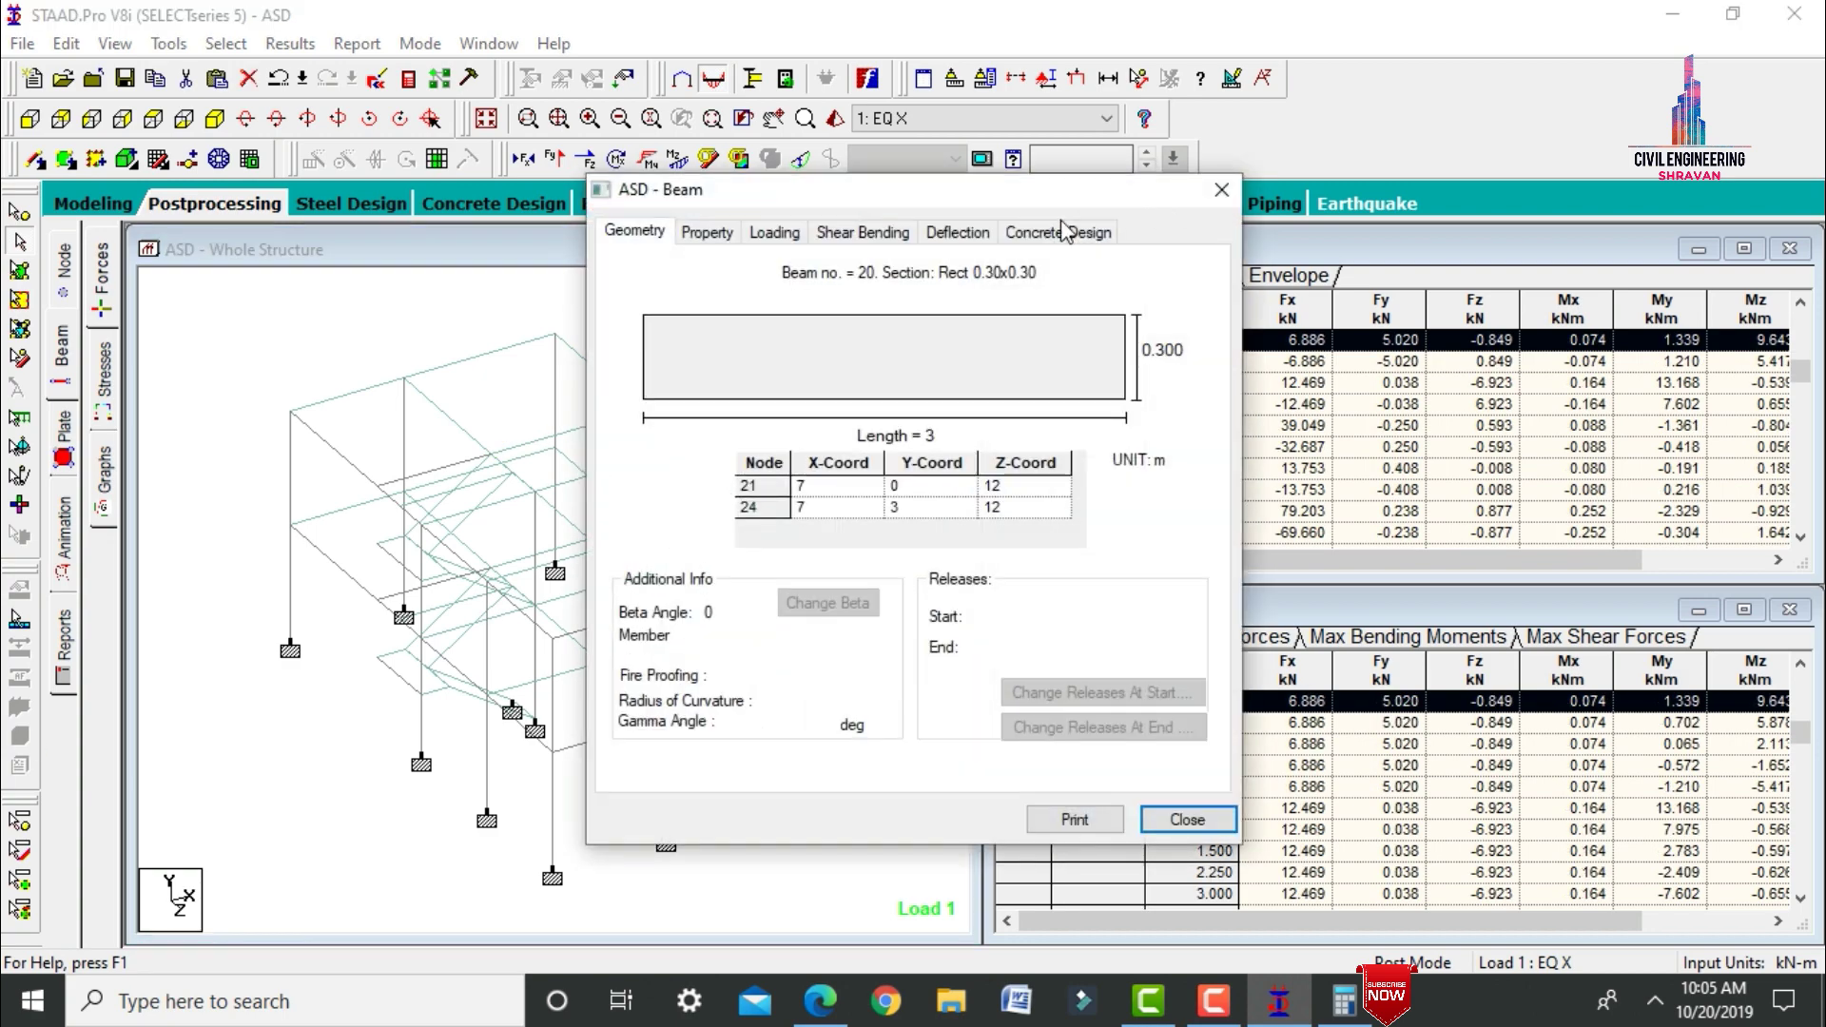
pyautogui.click(1060, 233)
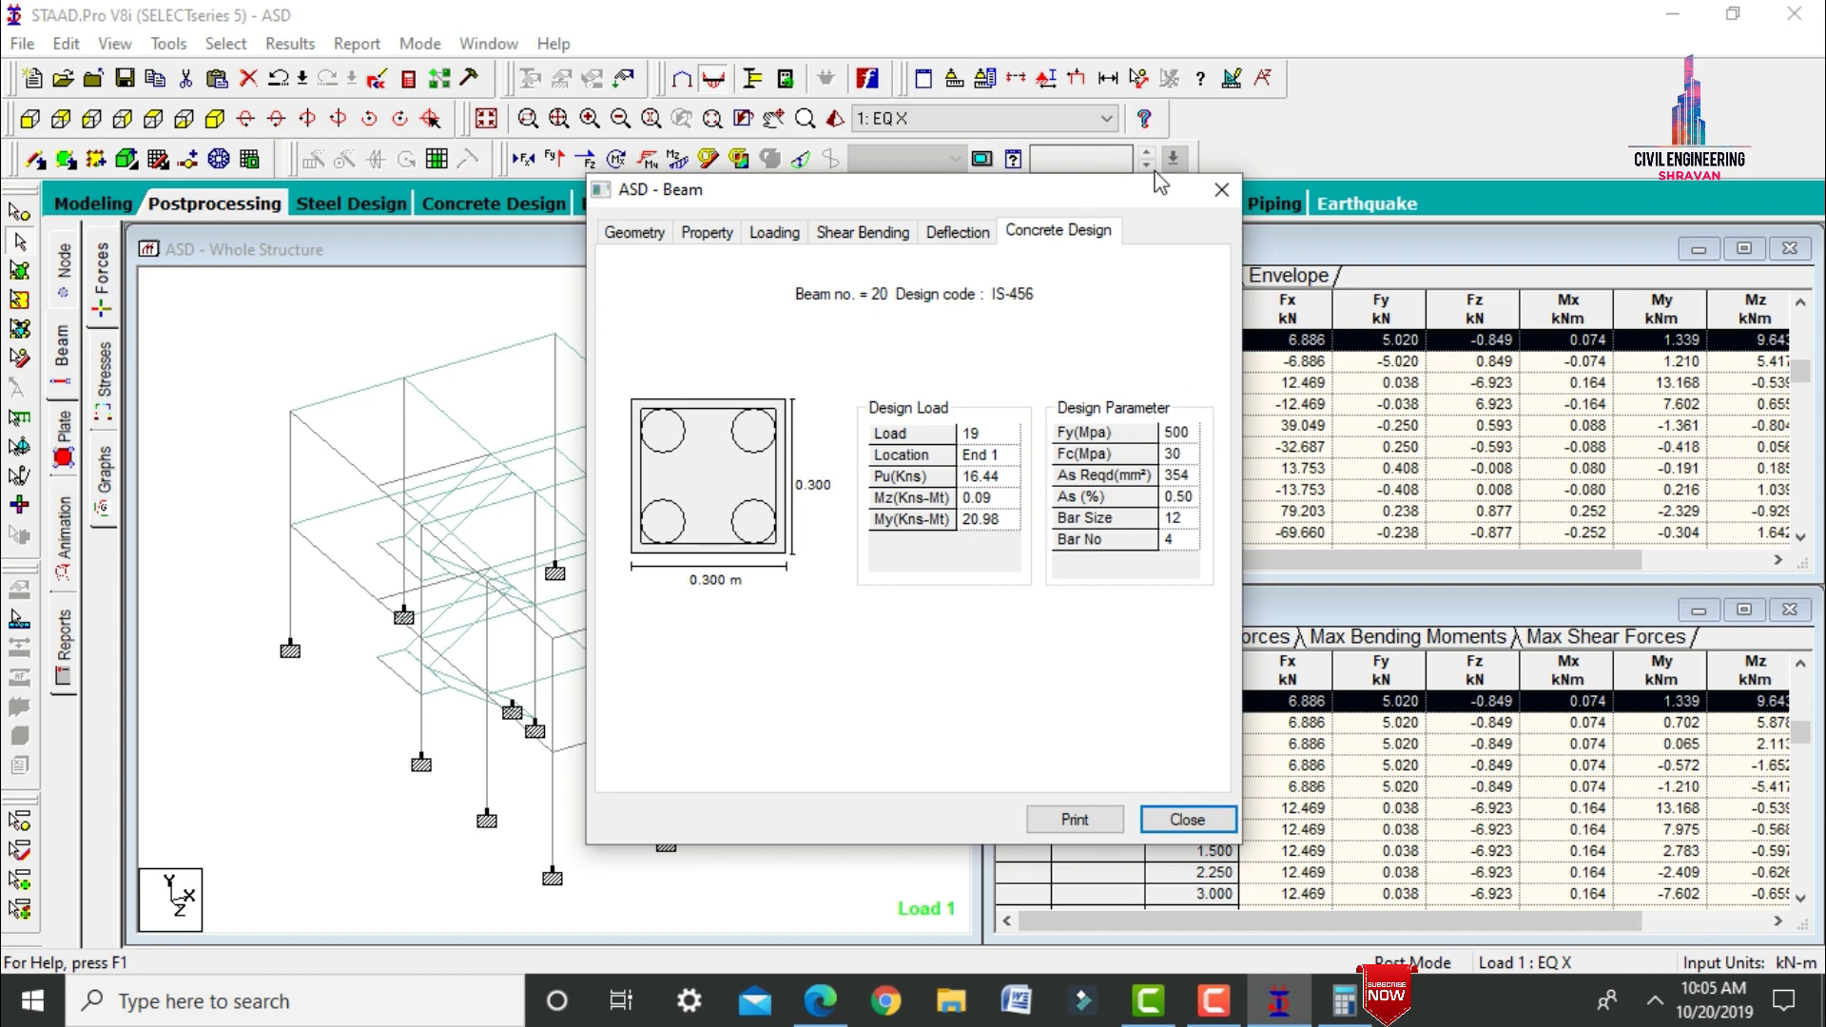
pyautogui.click(1221, 190)
# Show beam 33's IS-456 design: 3#10 bars and 16 #8 links at 90 c/c.
pyautogui.click(885, 461)
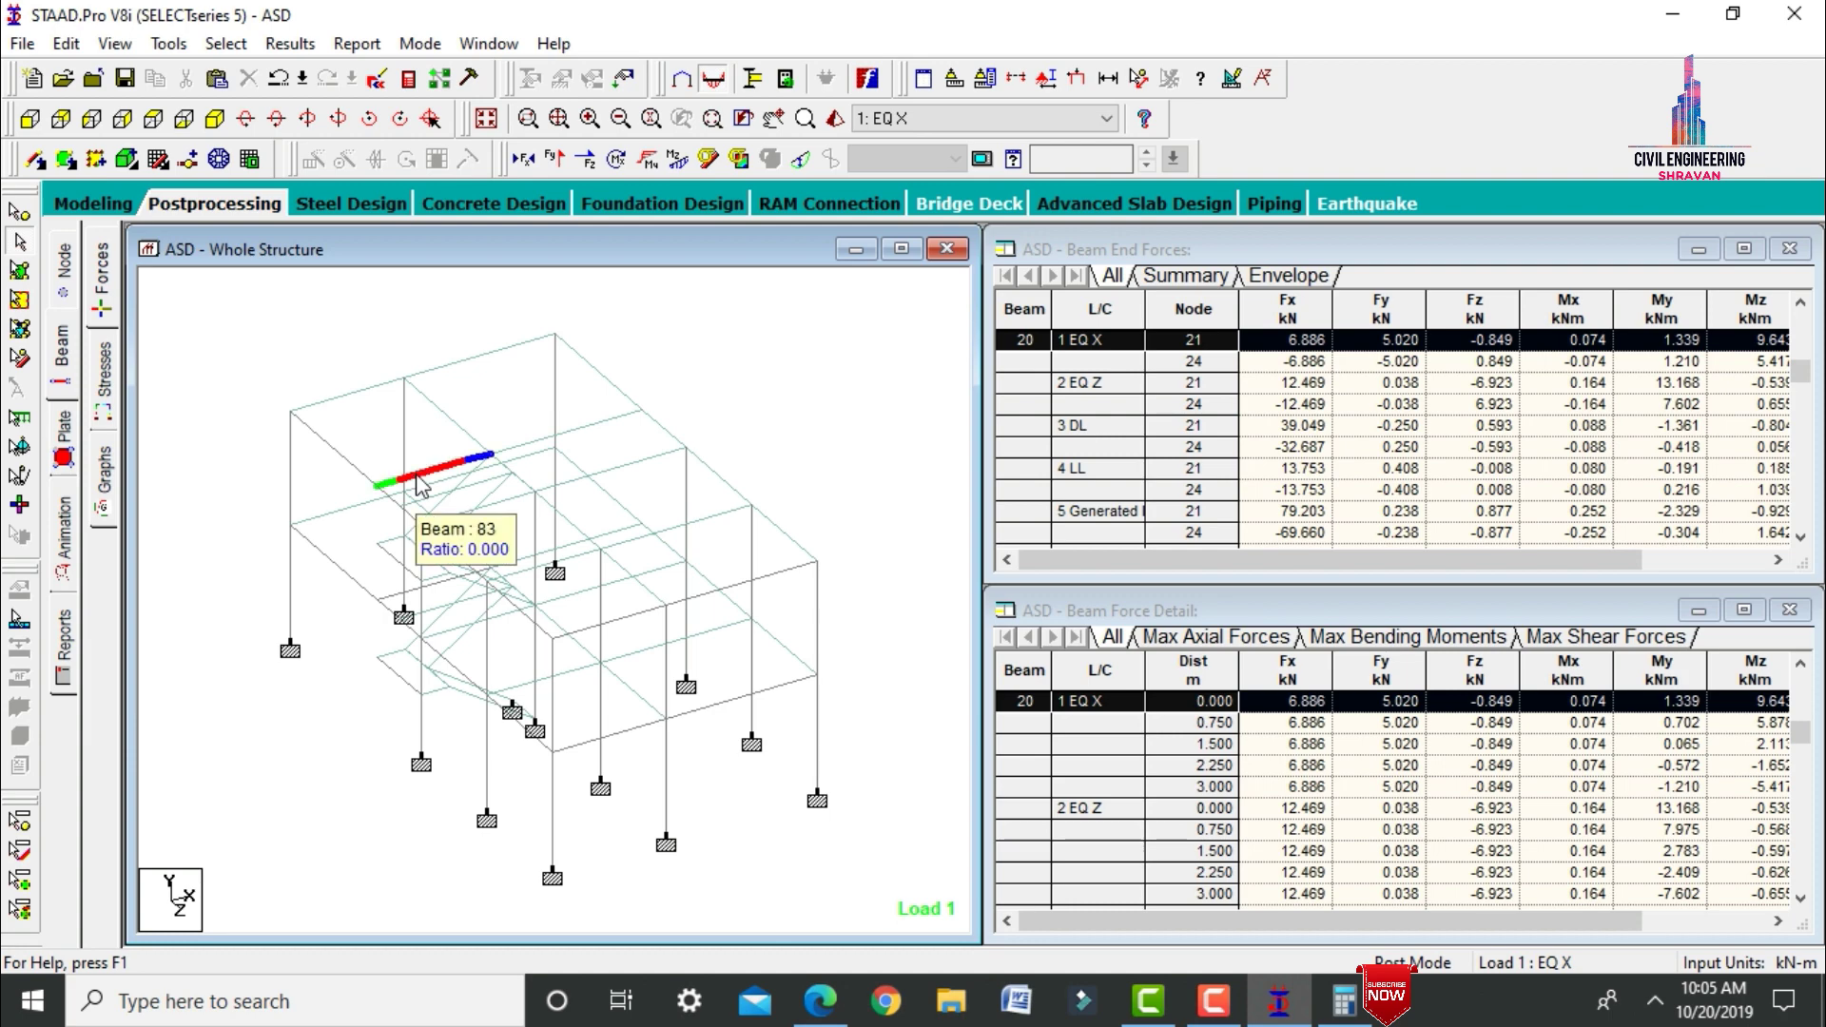
pyautogui.doubleClick(433, 584)
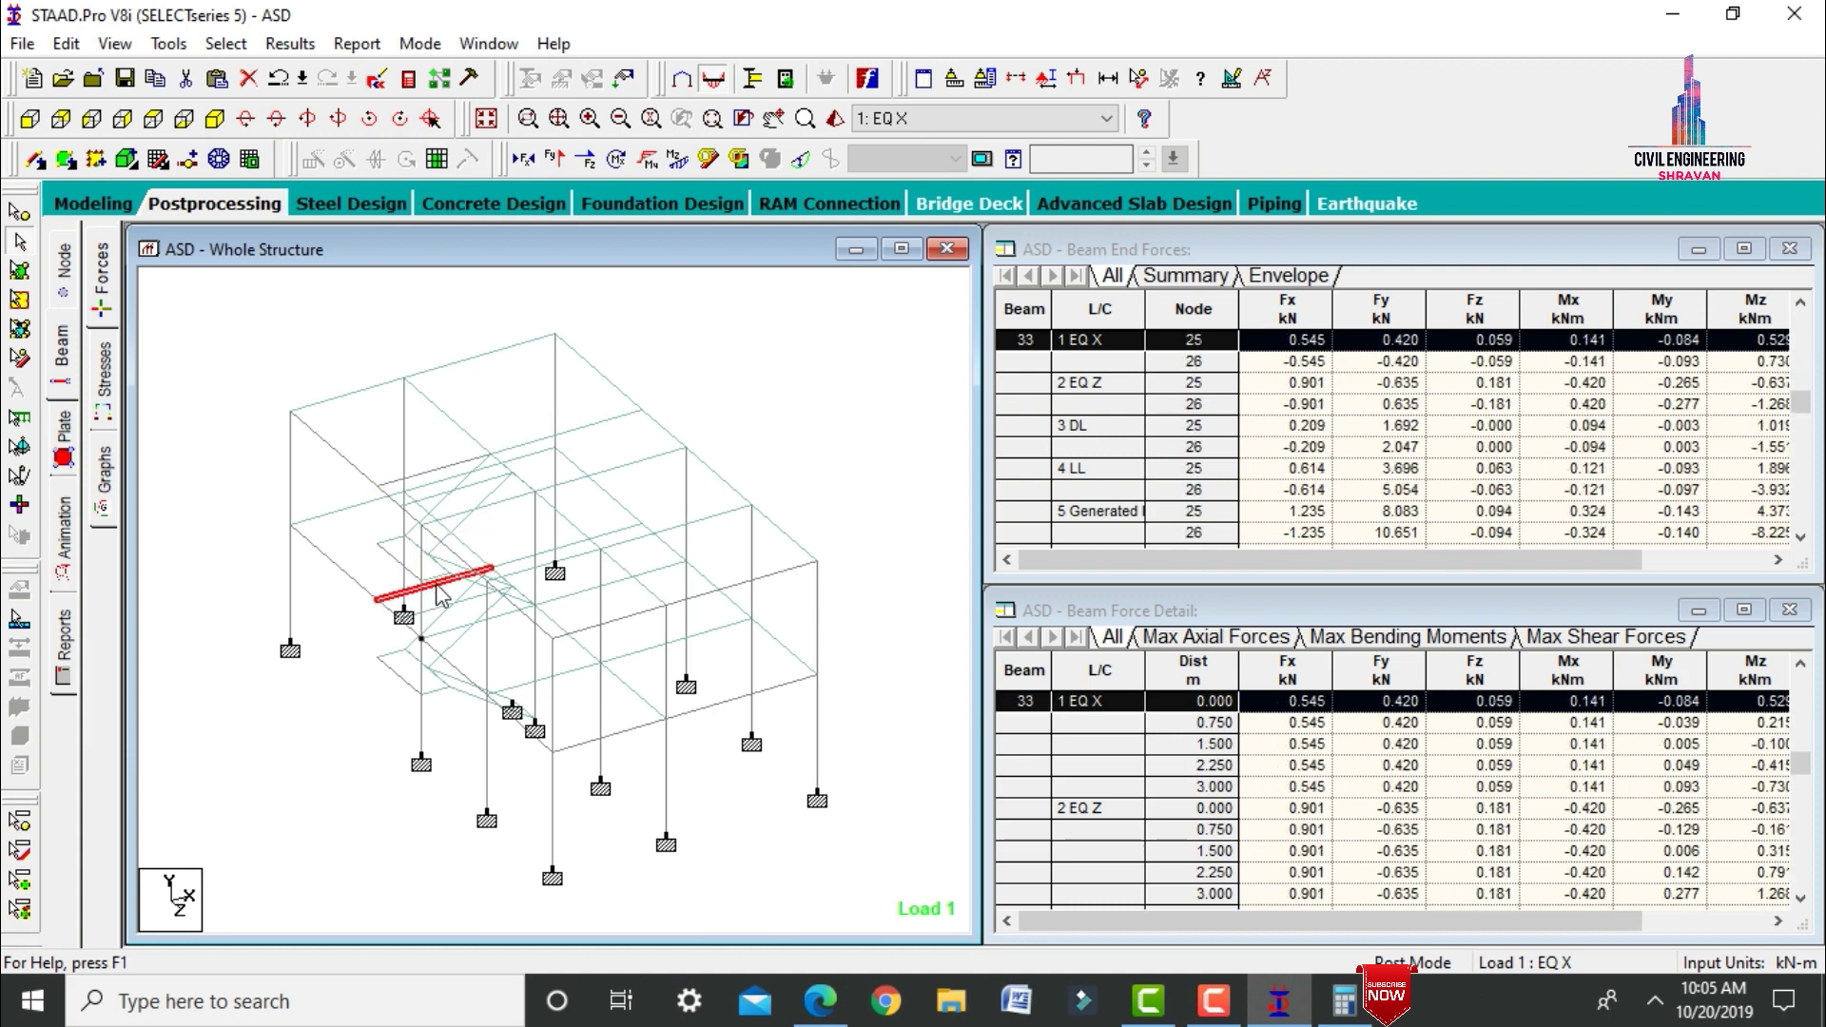
pyautogui.click(1055, 234)
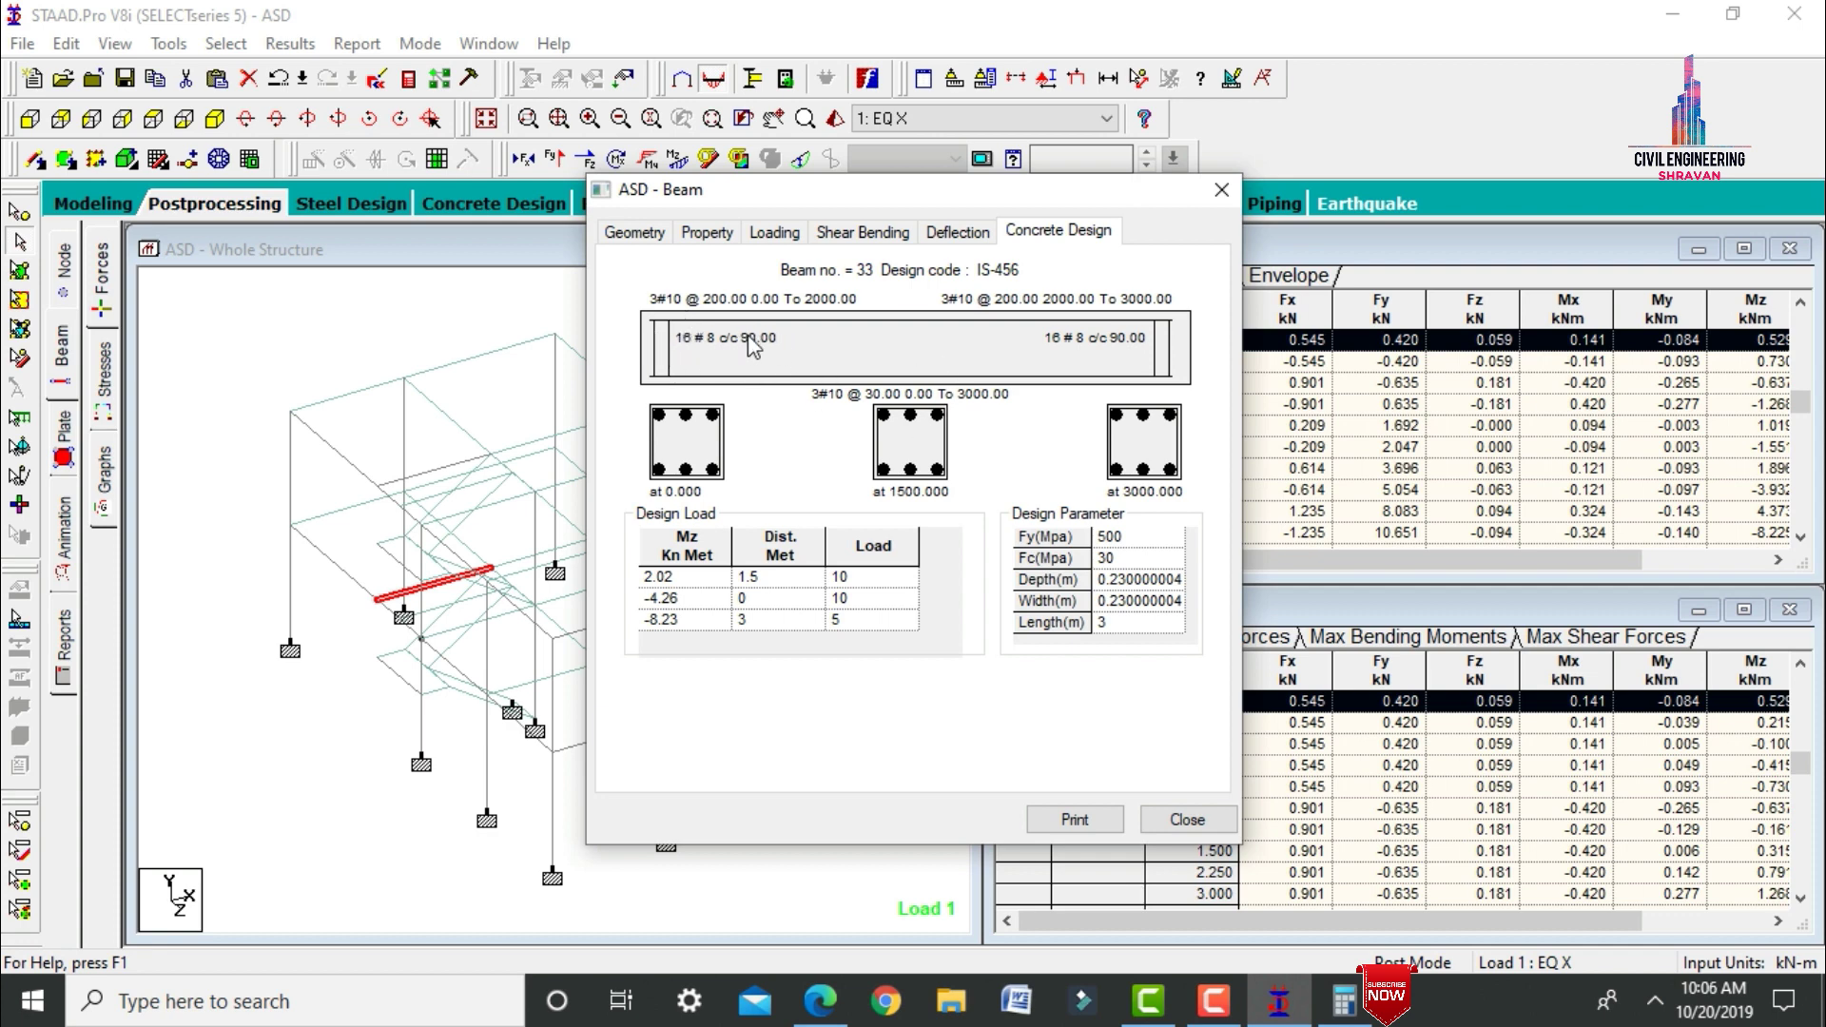
# Move beam 33's Concrete Design details aside to review them, then close the ASD - Beam dialog.
pyautogui.moveTo(771, 195); pyautogui.dragTo(1038, 127)
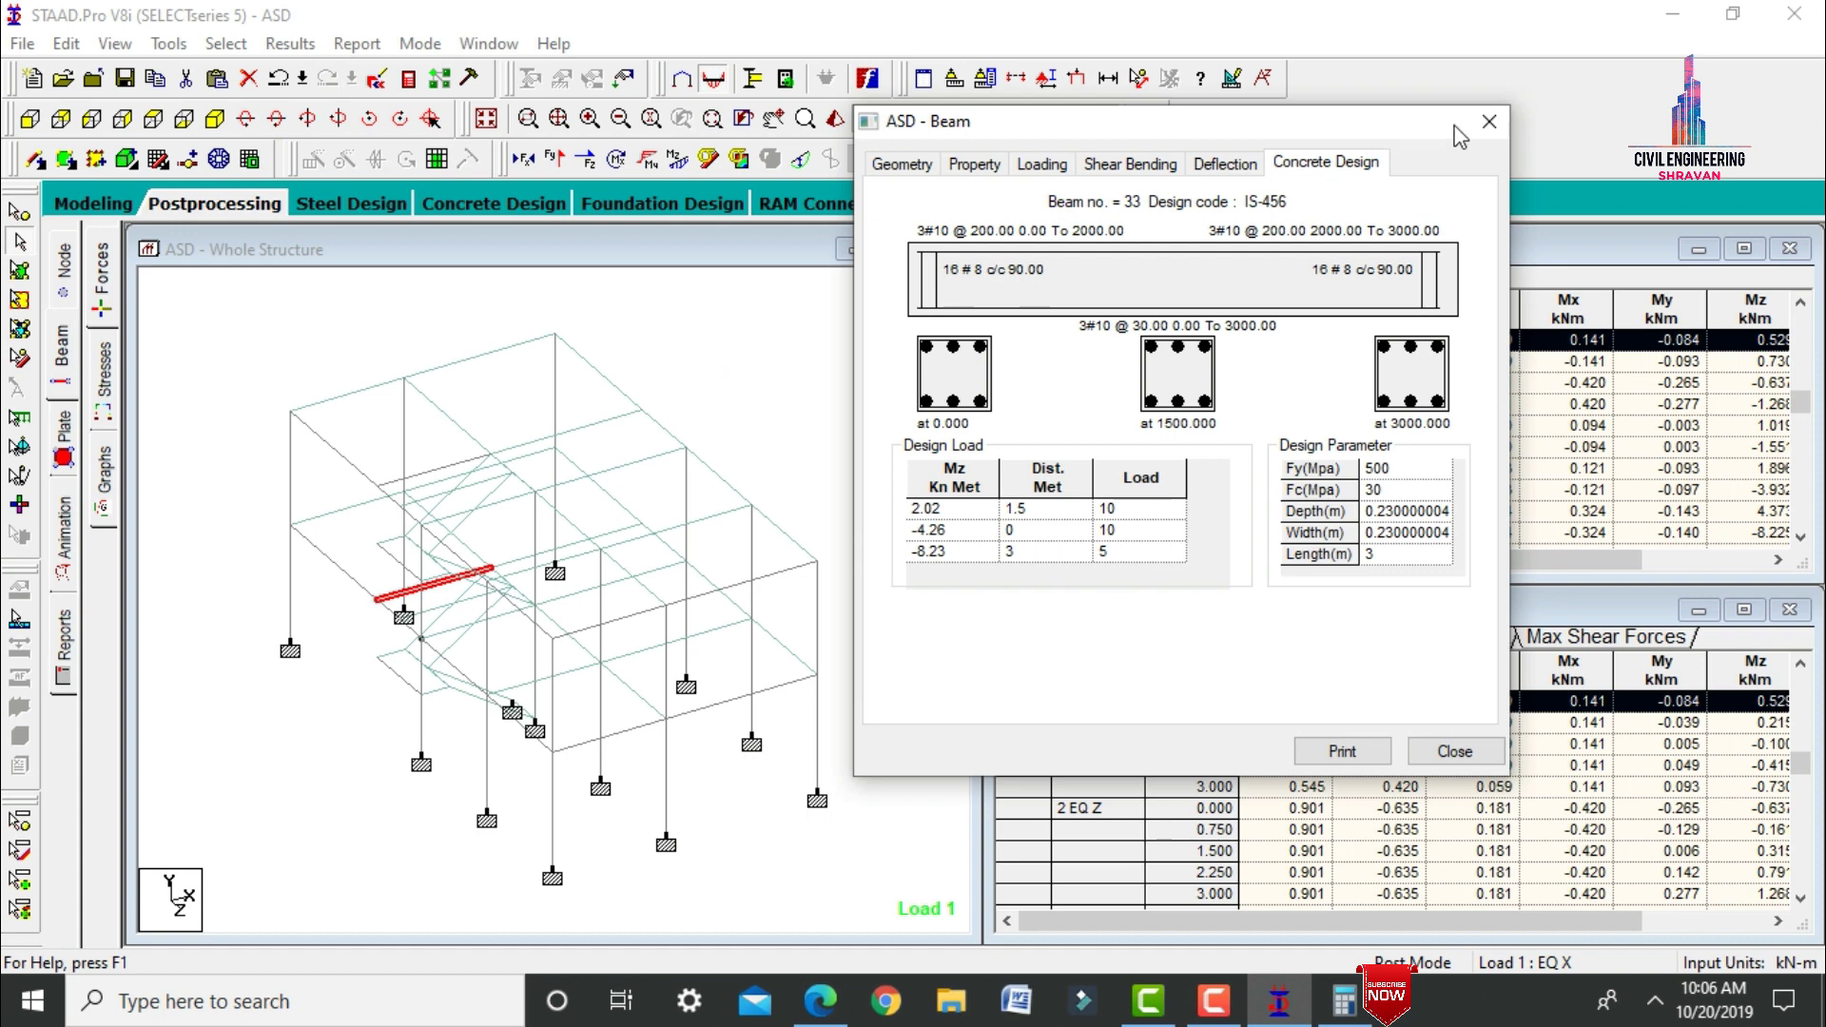
pyautogui.click(1490, 122)
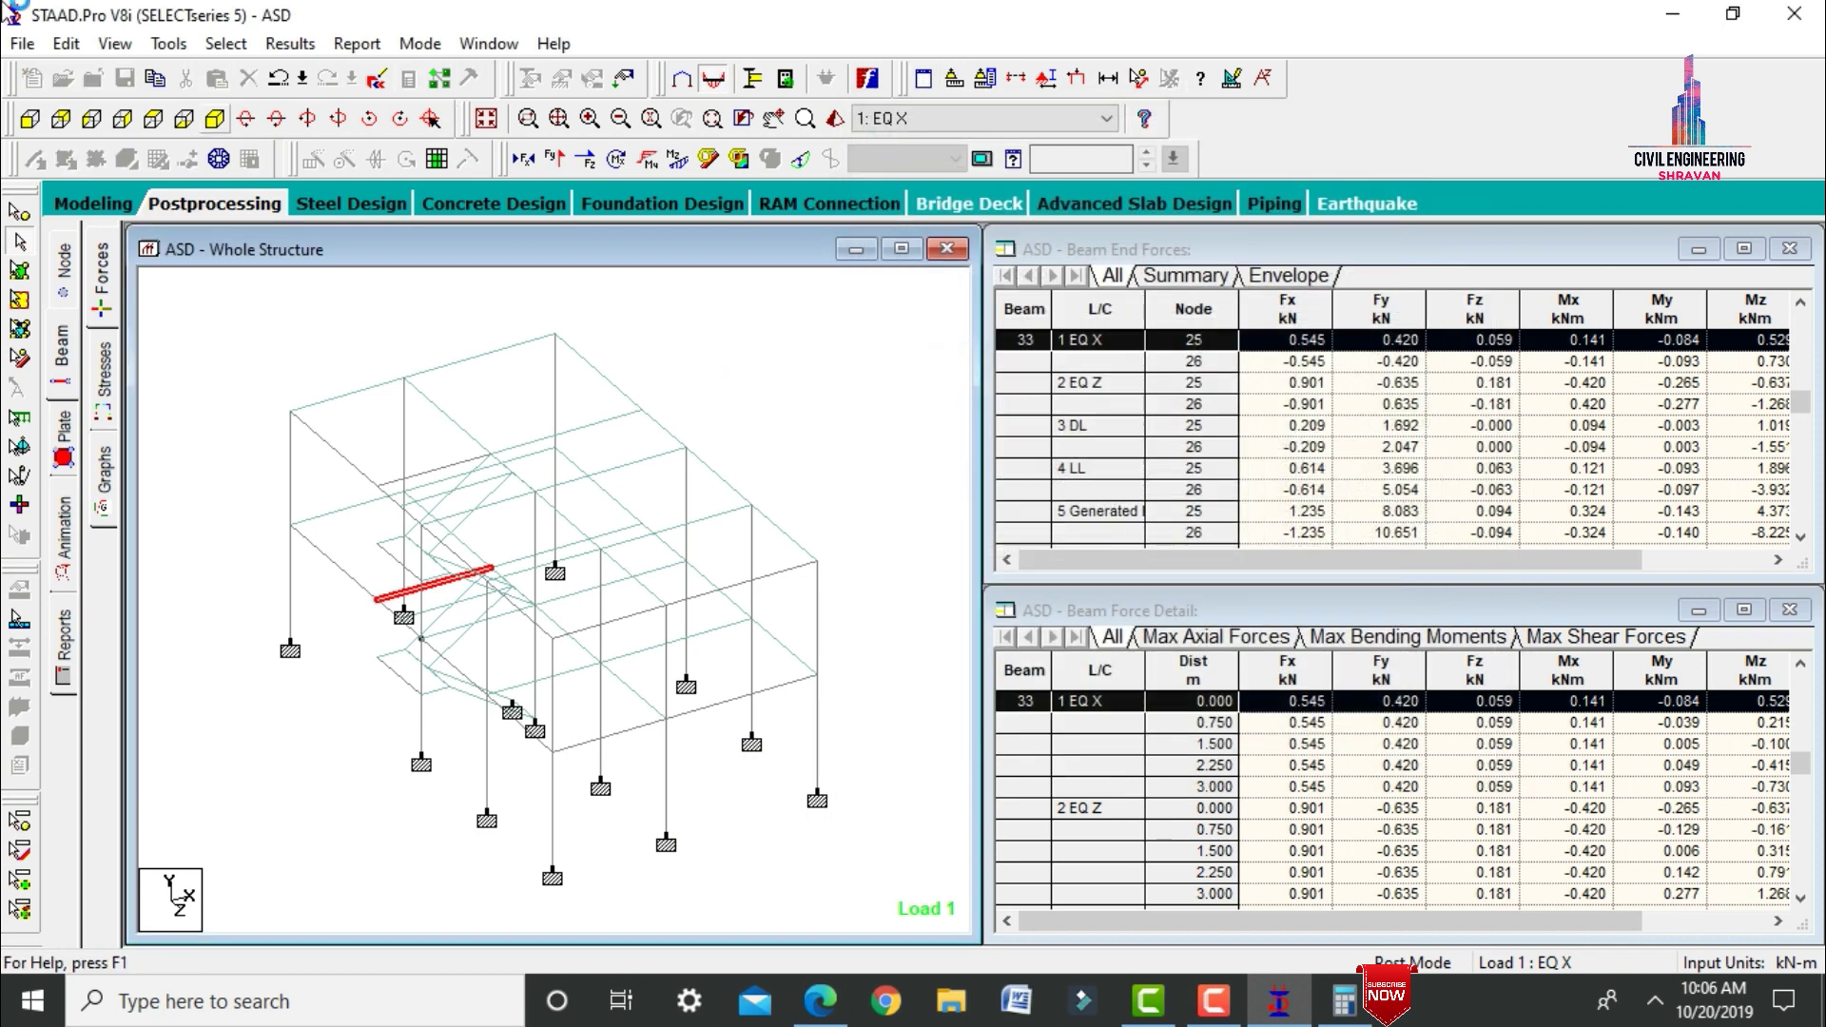
pyautogui.click(1170, 344)
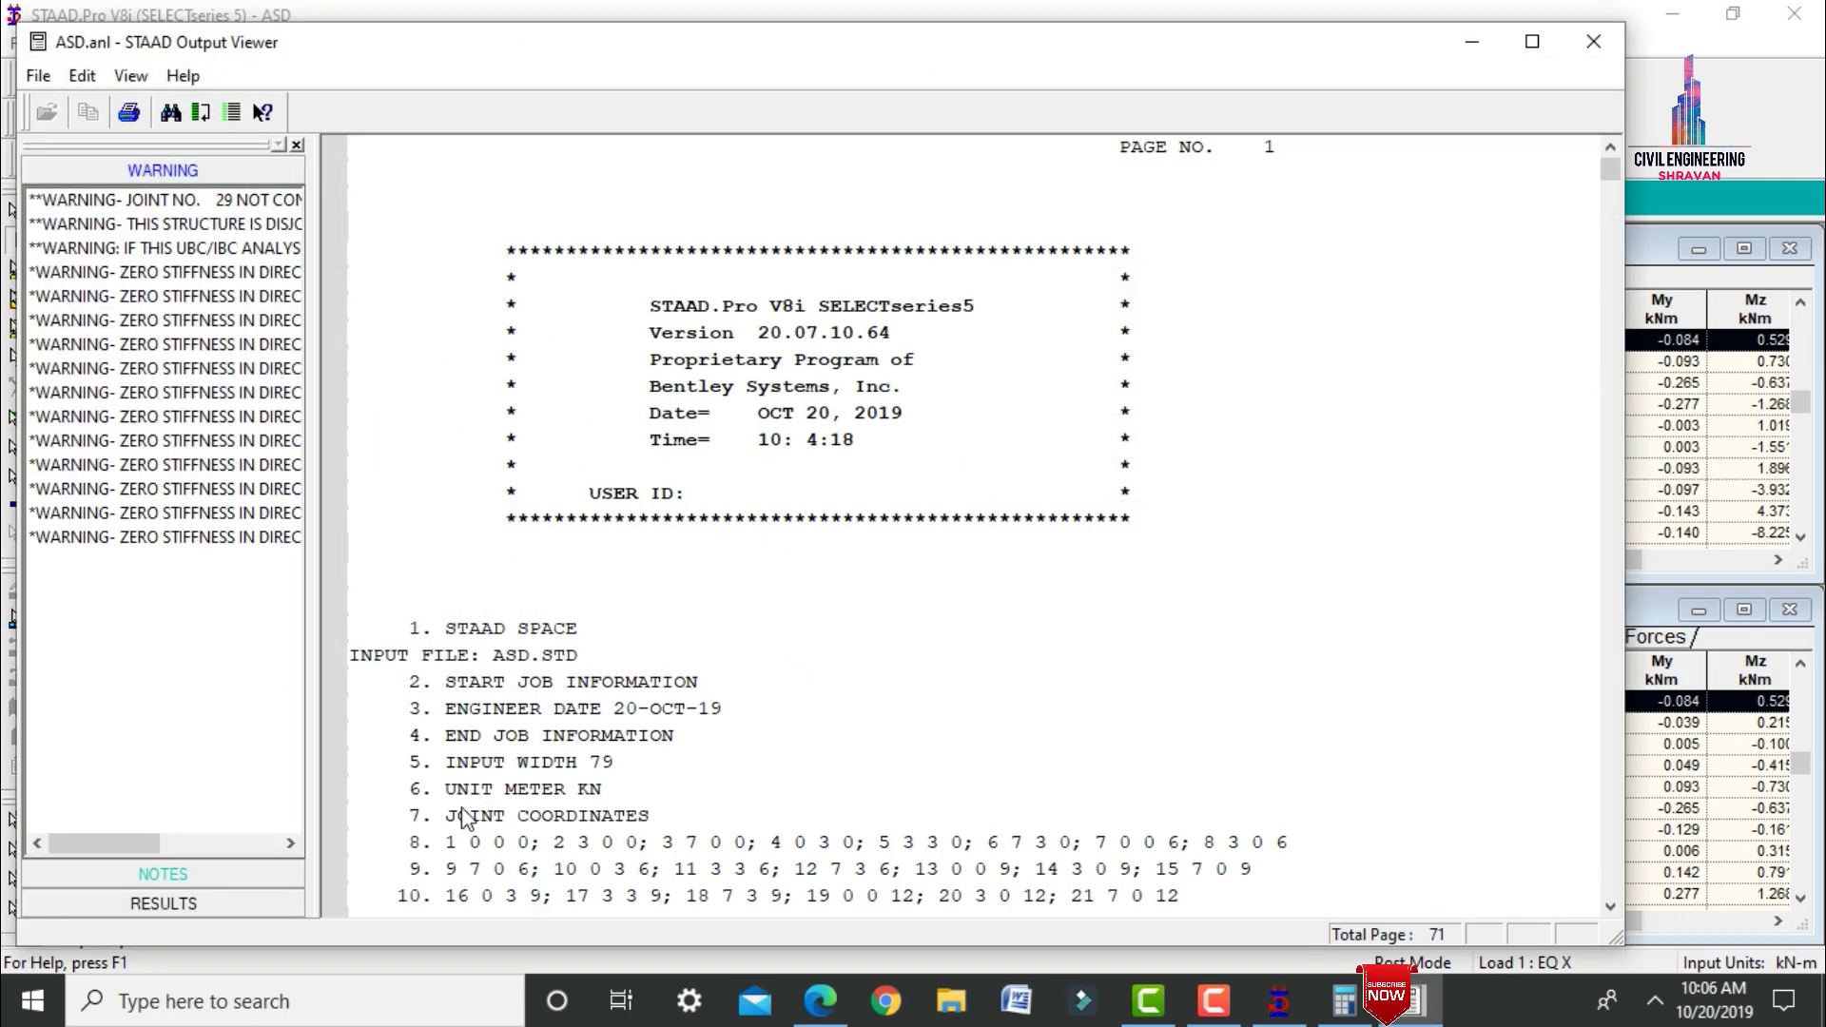
pyautogui.click(142, 903)
pyautogui.click(95, 259)
pyautogui.scroll(-10, 666, 466)
pyautogui.scroll(-20, 797, 507)
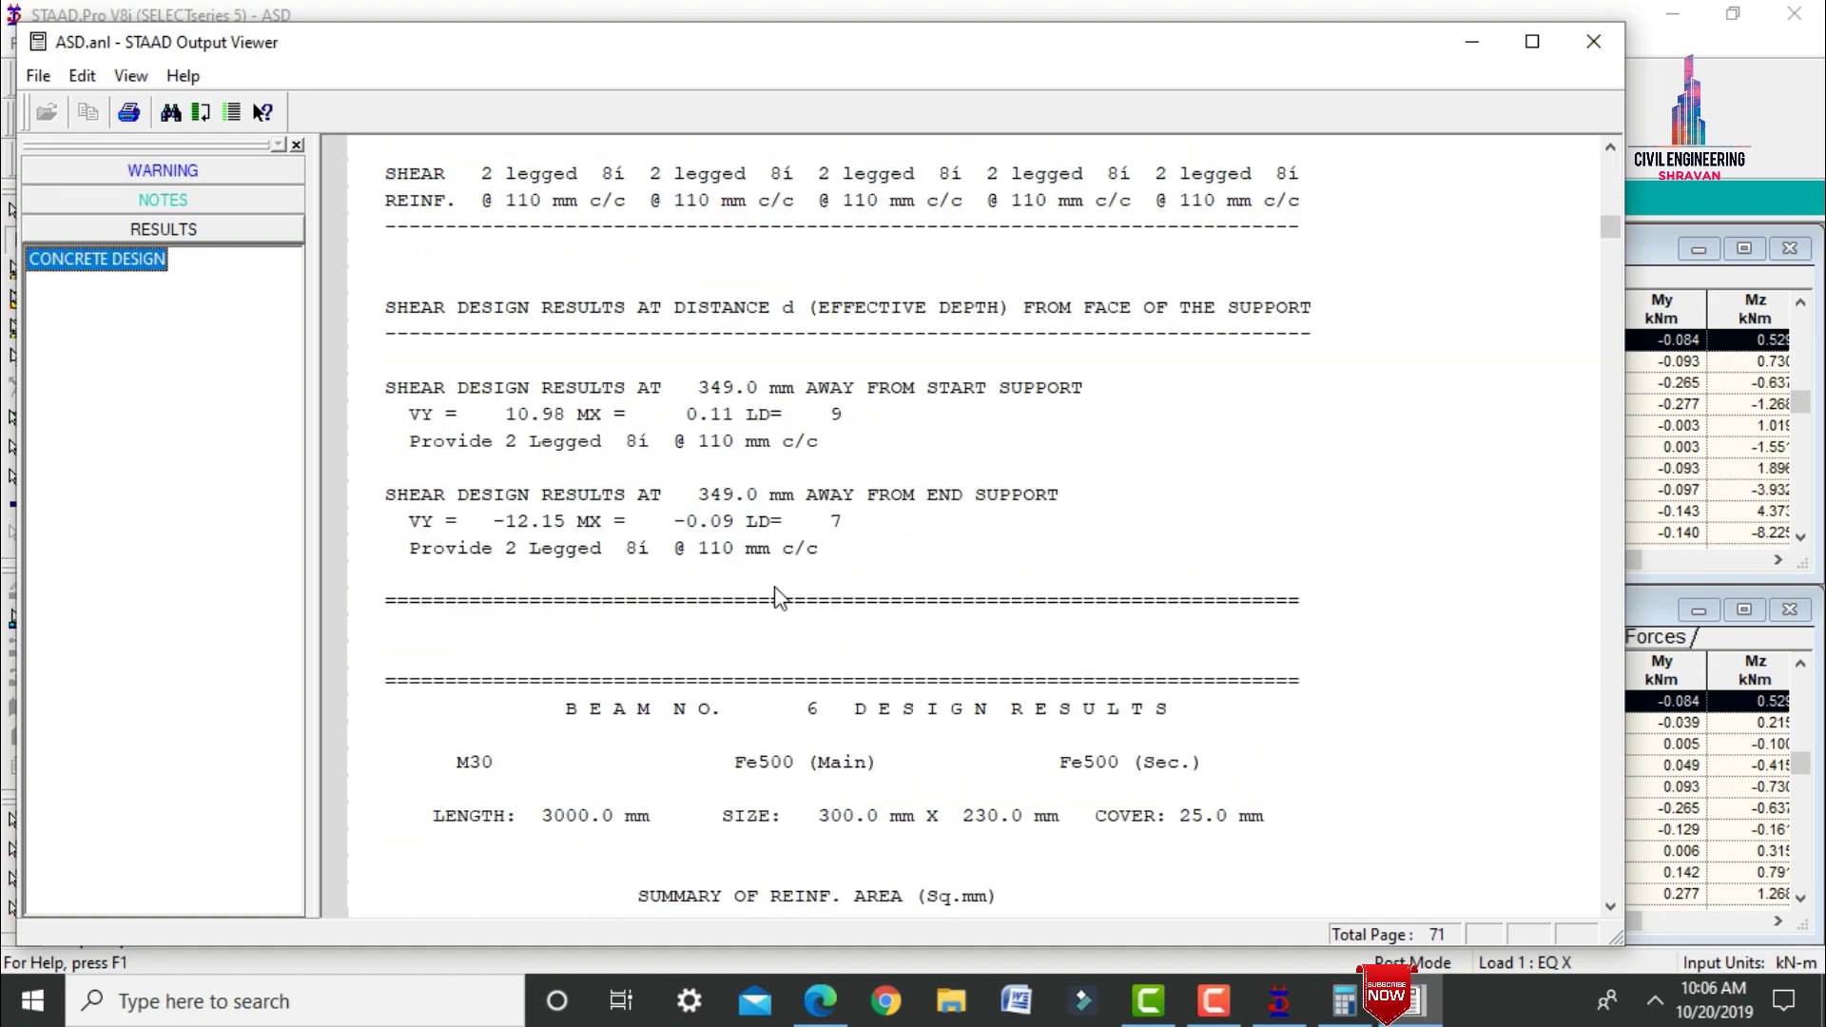
pyautogui.scroll(-20, 833, 582)
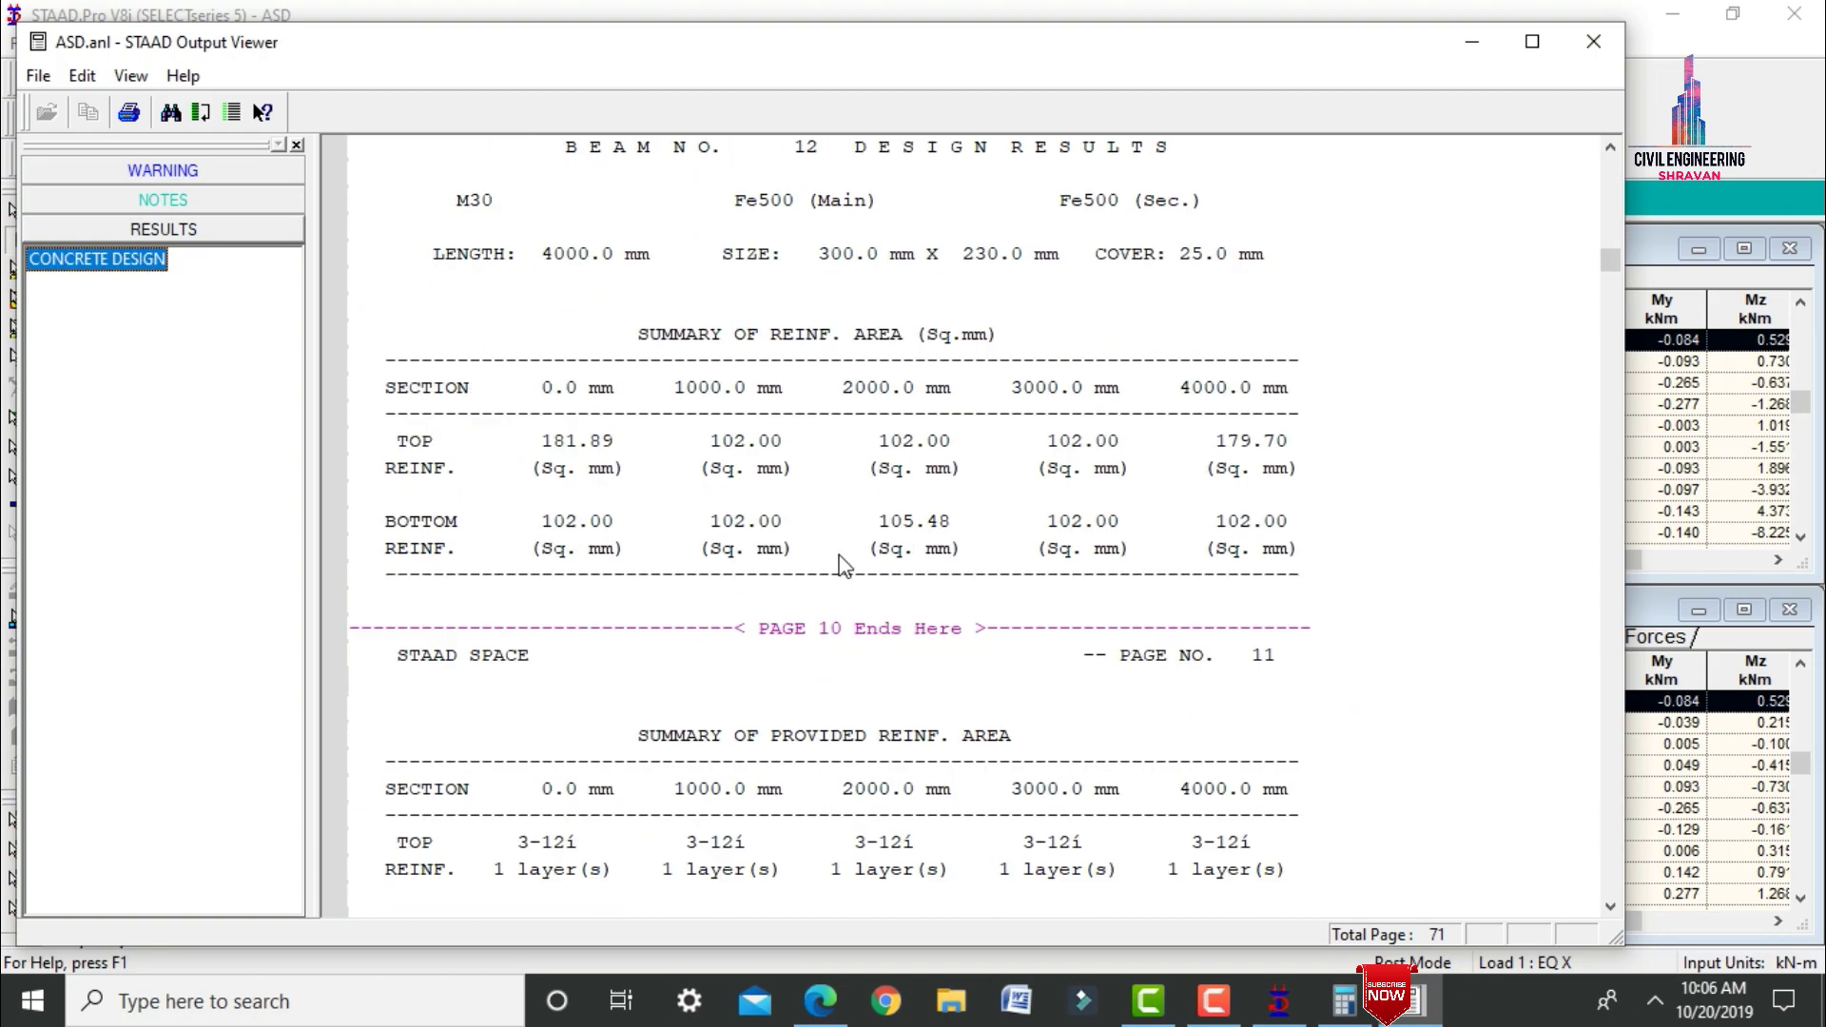
pyautogui.scroll(-7, 1208, 584)
pyautogui.moveTo(1610, 271); pyautogui.dragTo(1650, 670)
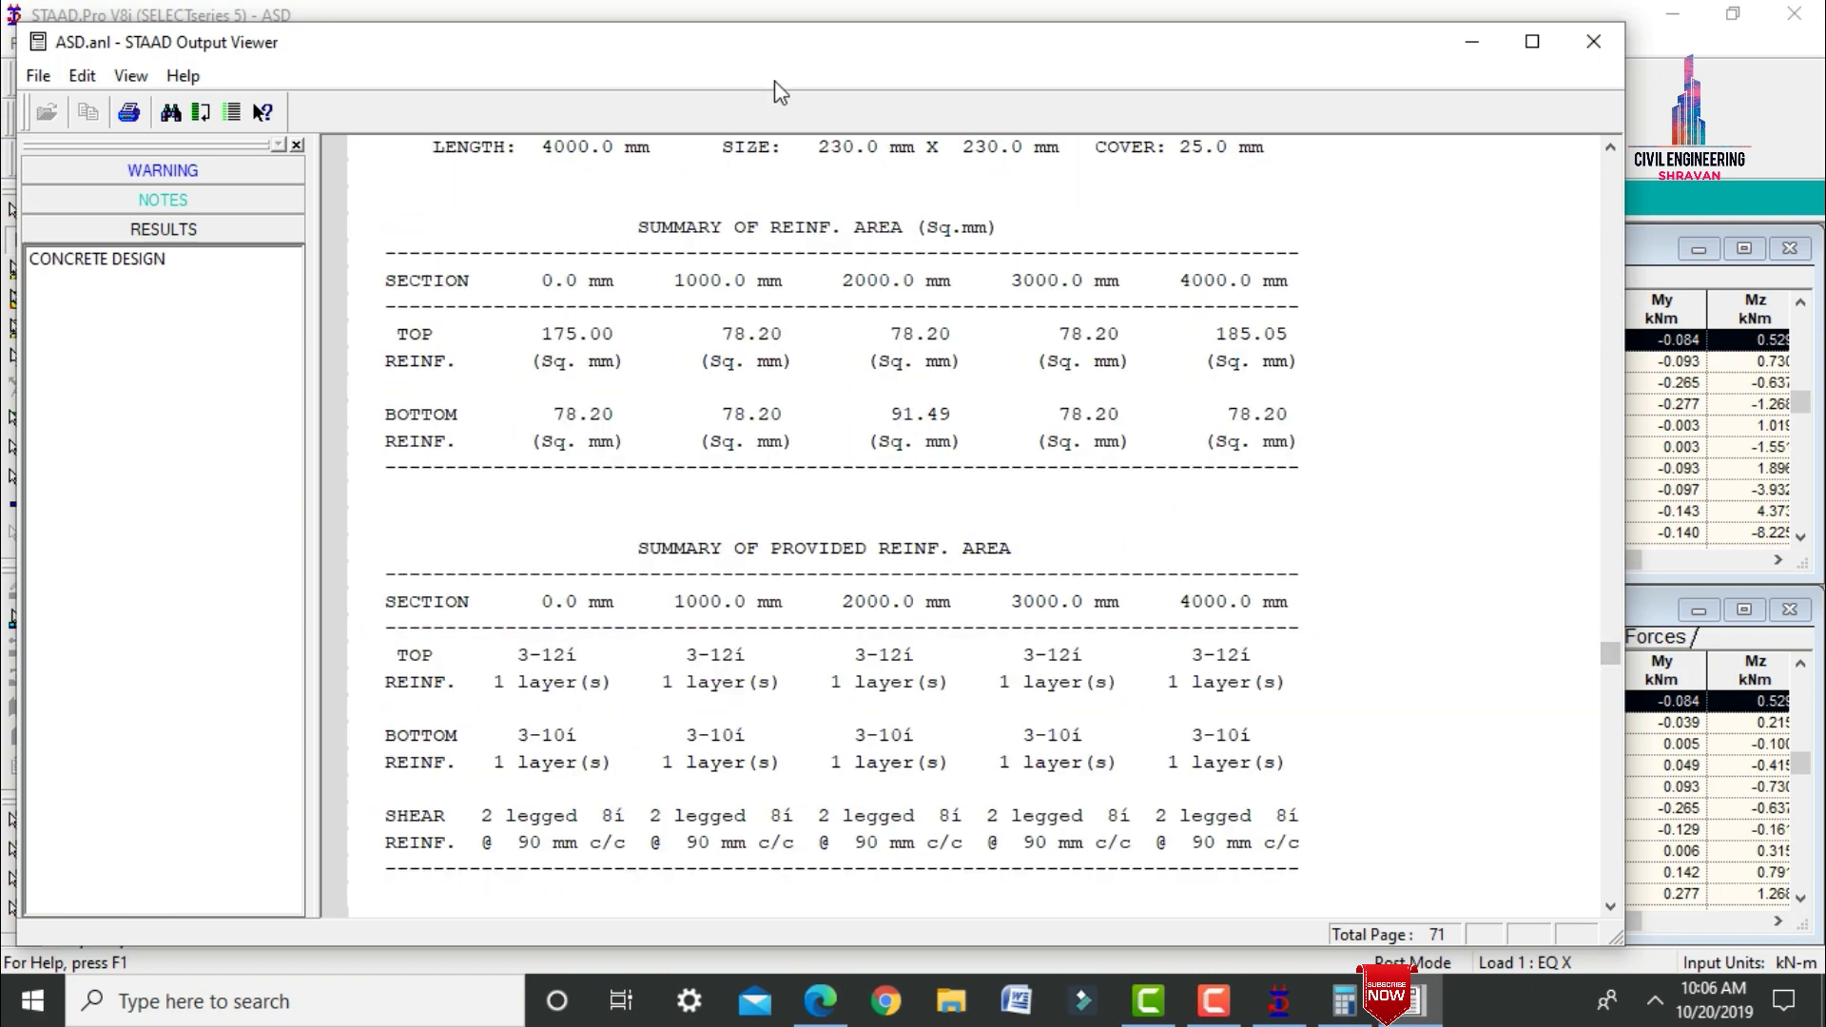
pyautogui.click(1594, 40)
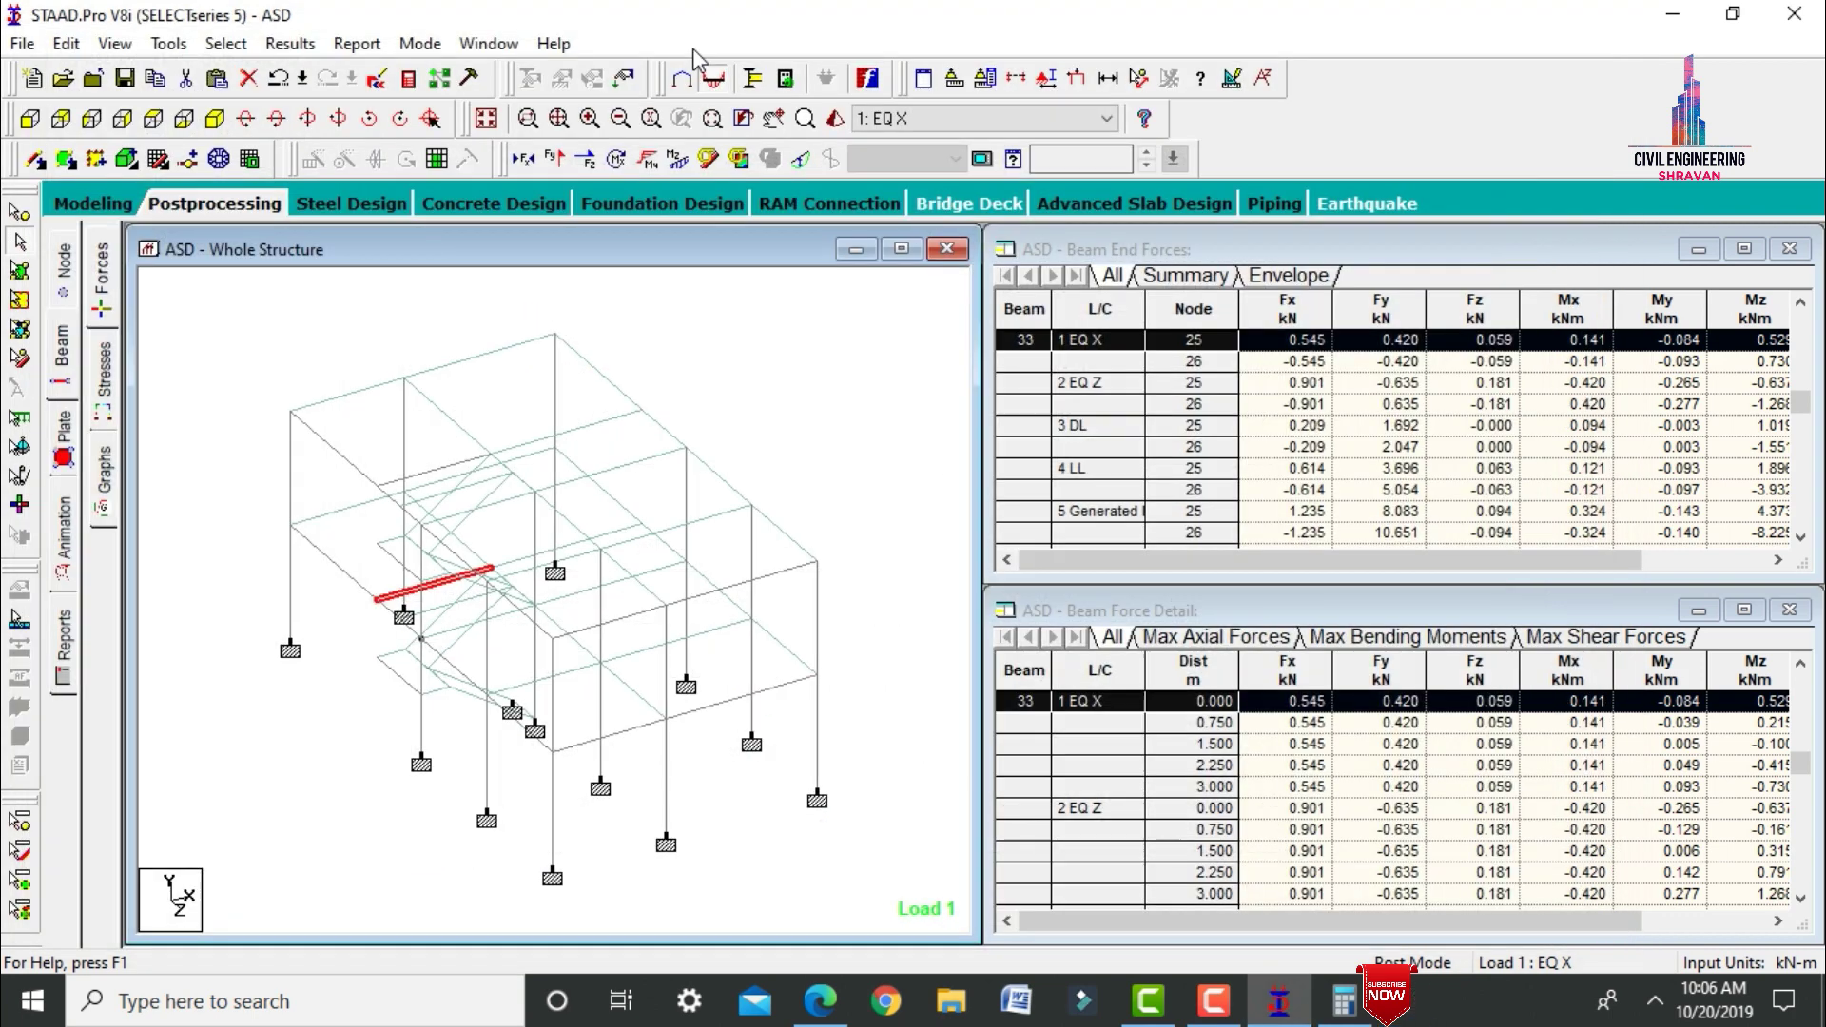
pyautogui.click(603, 198)
# Include load cases 1–4 (EQ X, EQ Z, DL, LL) for foundation design and run STAAD.foundation.
pyautogui.click(1415, 437)
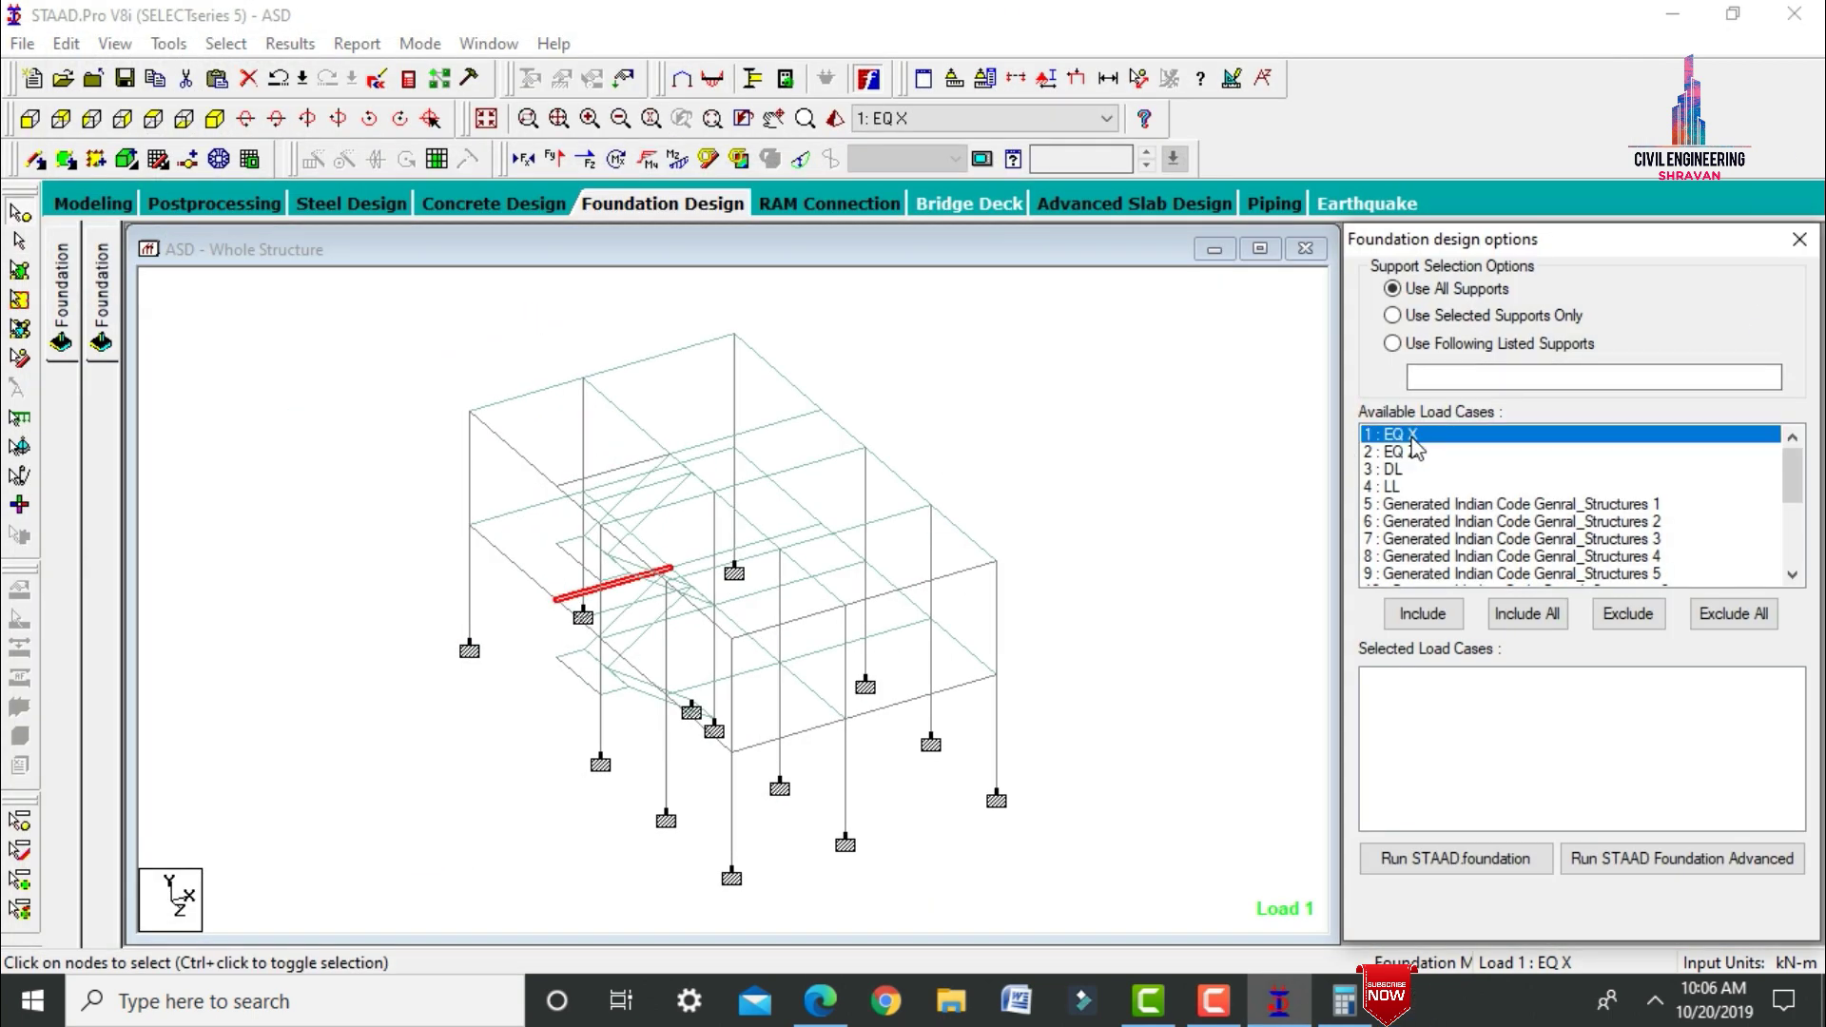
pyautogui.keyDown('shift'); pyautogui.click(1415, 453); pyautogui.keyUp('shift')
pyautogui.keyDown('shift'); pyautogui.click(1401, 468); pyautogui.keyUp('shift')
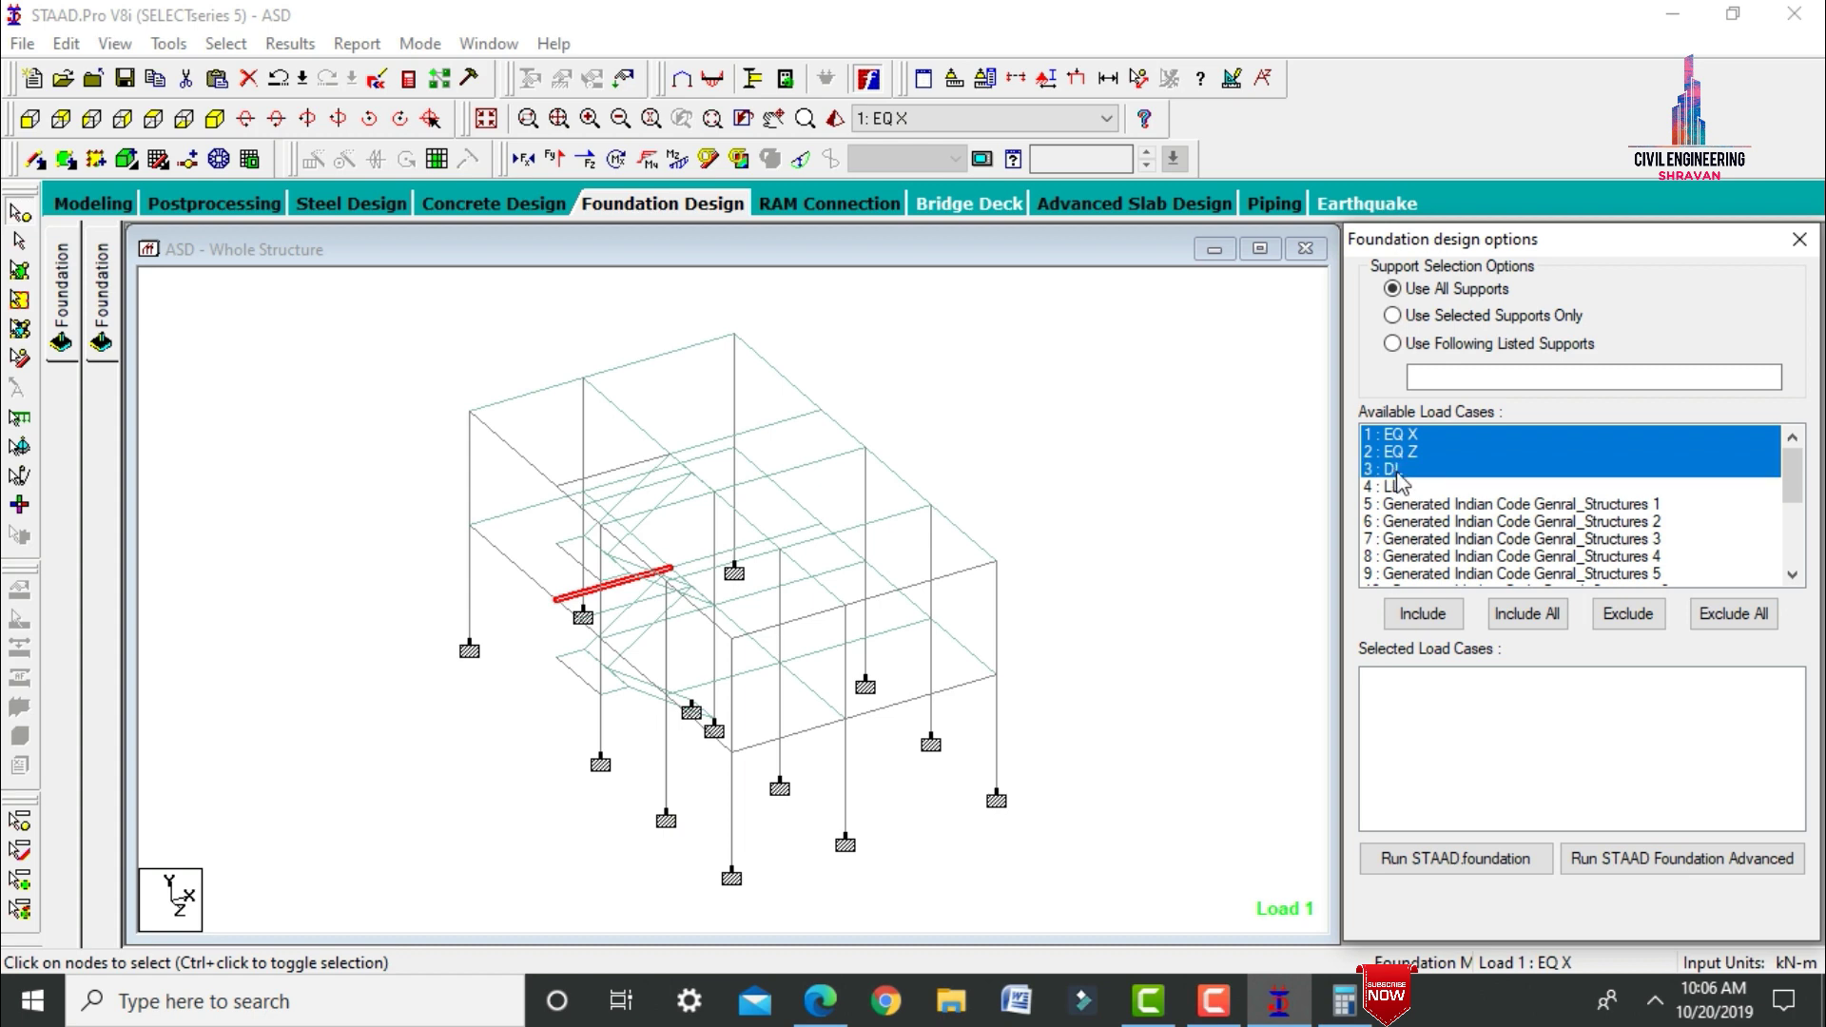
pyautogui.keyDown('shift'); pyautogui.click(1399, 487); pyautogui.keyUp('shift')
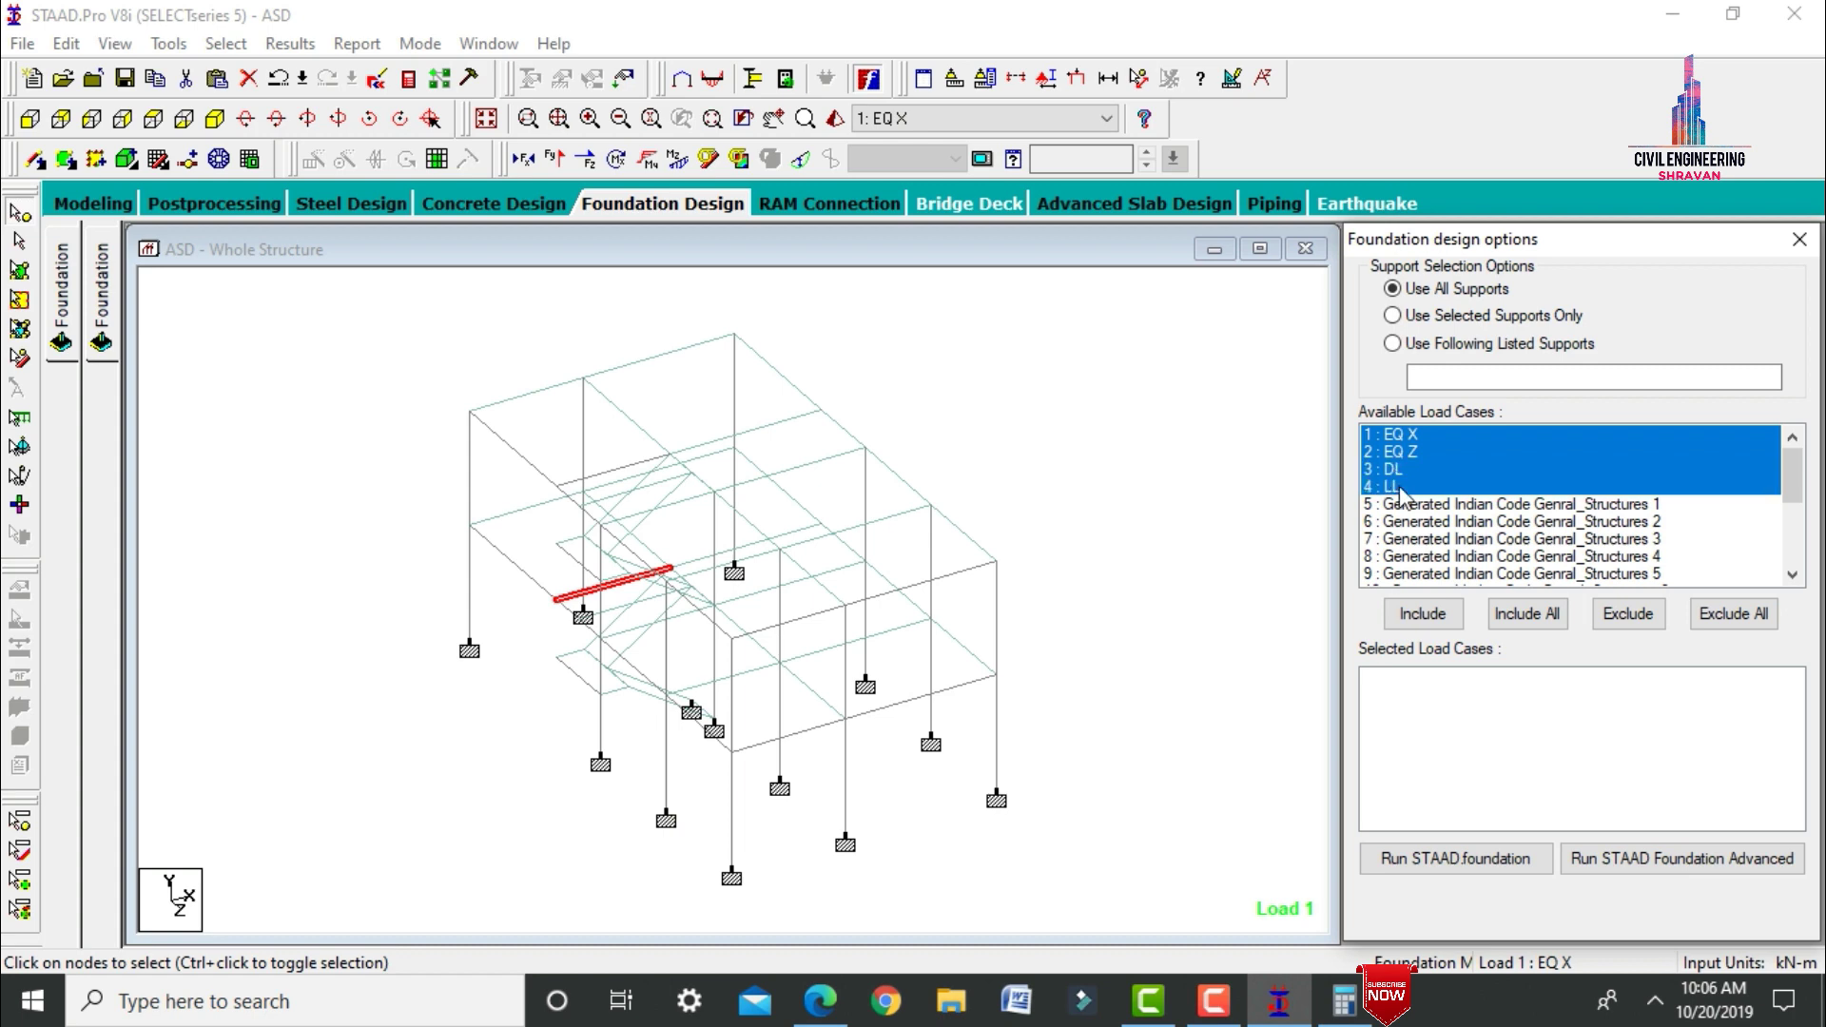
pyautogui.click(1421, 618)
pyautogui.click(1433, 860)
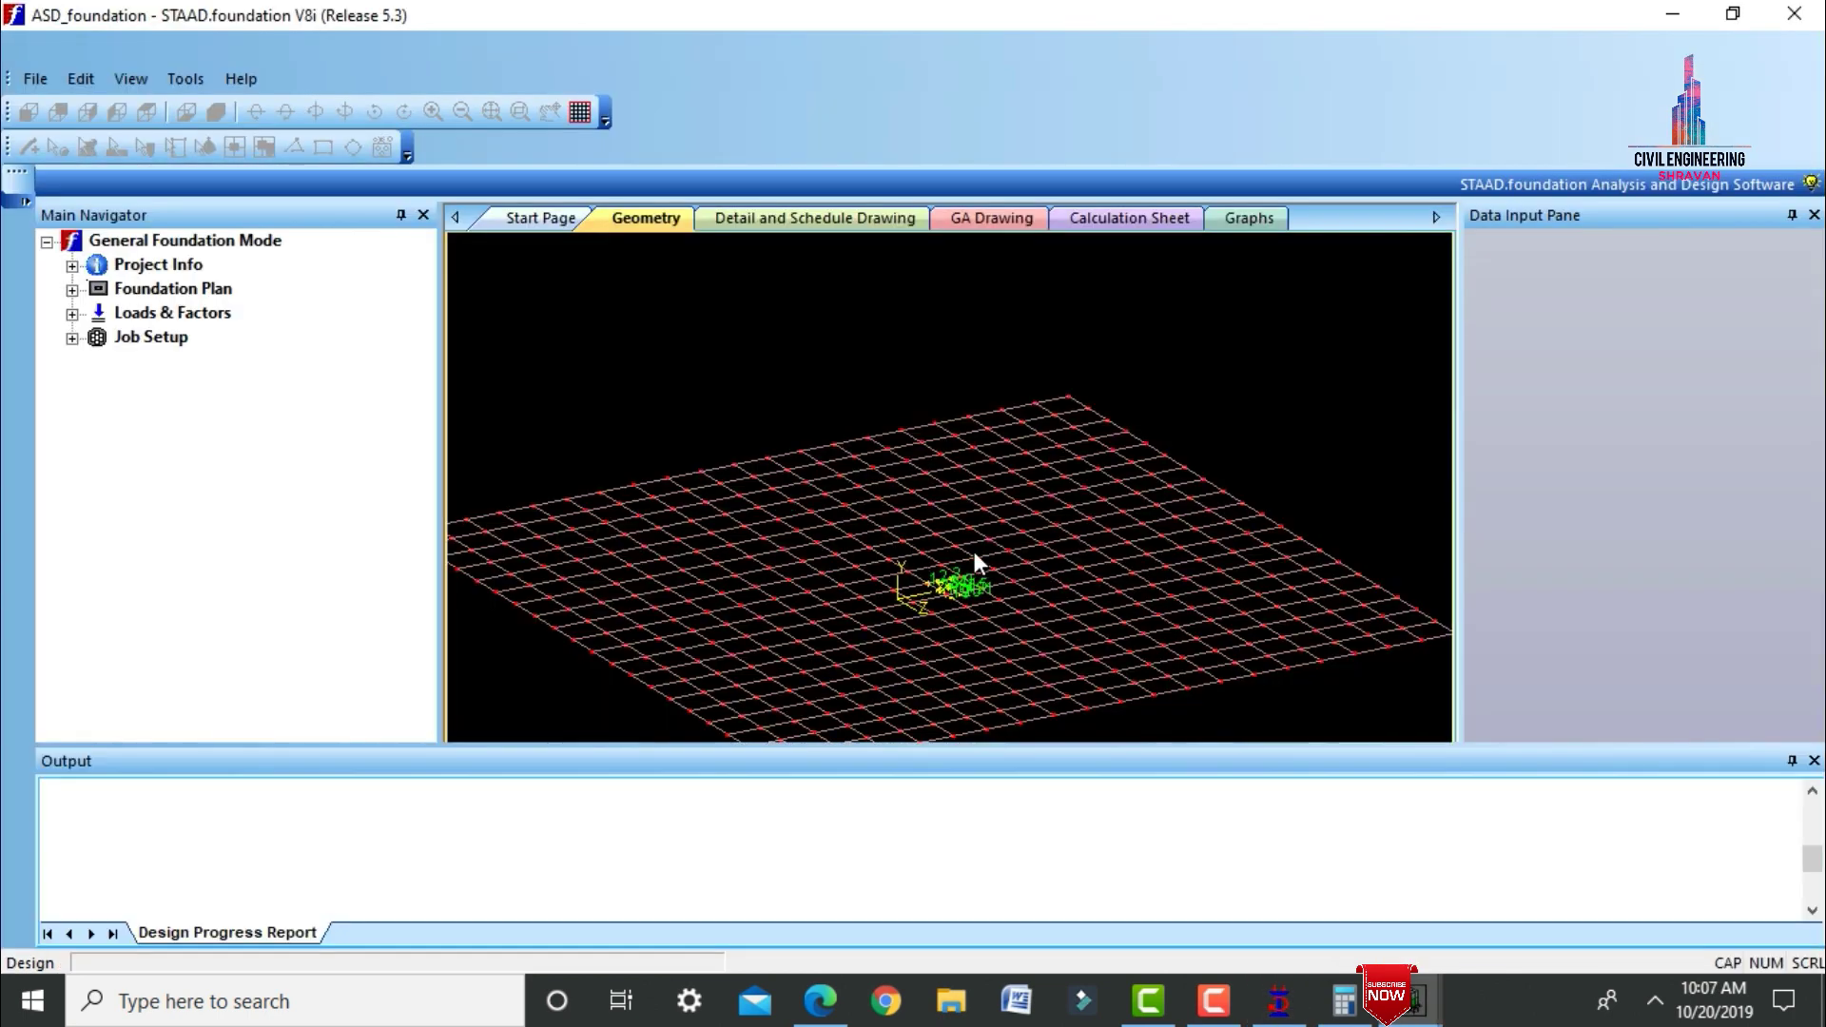
# Close the Output panel, zoom in on the supports, and open Generate Load Combination under Loads & Factors.
pyautogui.click(1814, 761)
pyautogui.scroll(6, 944, 579)
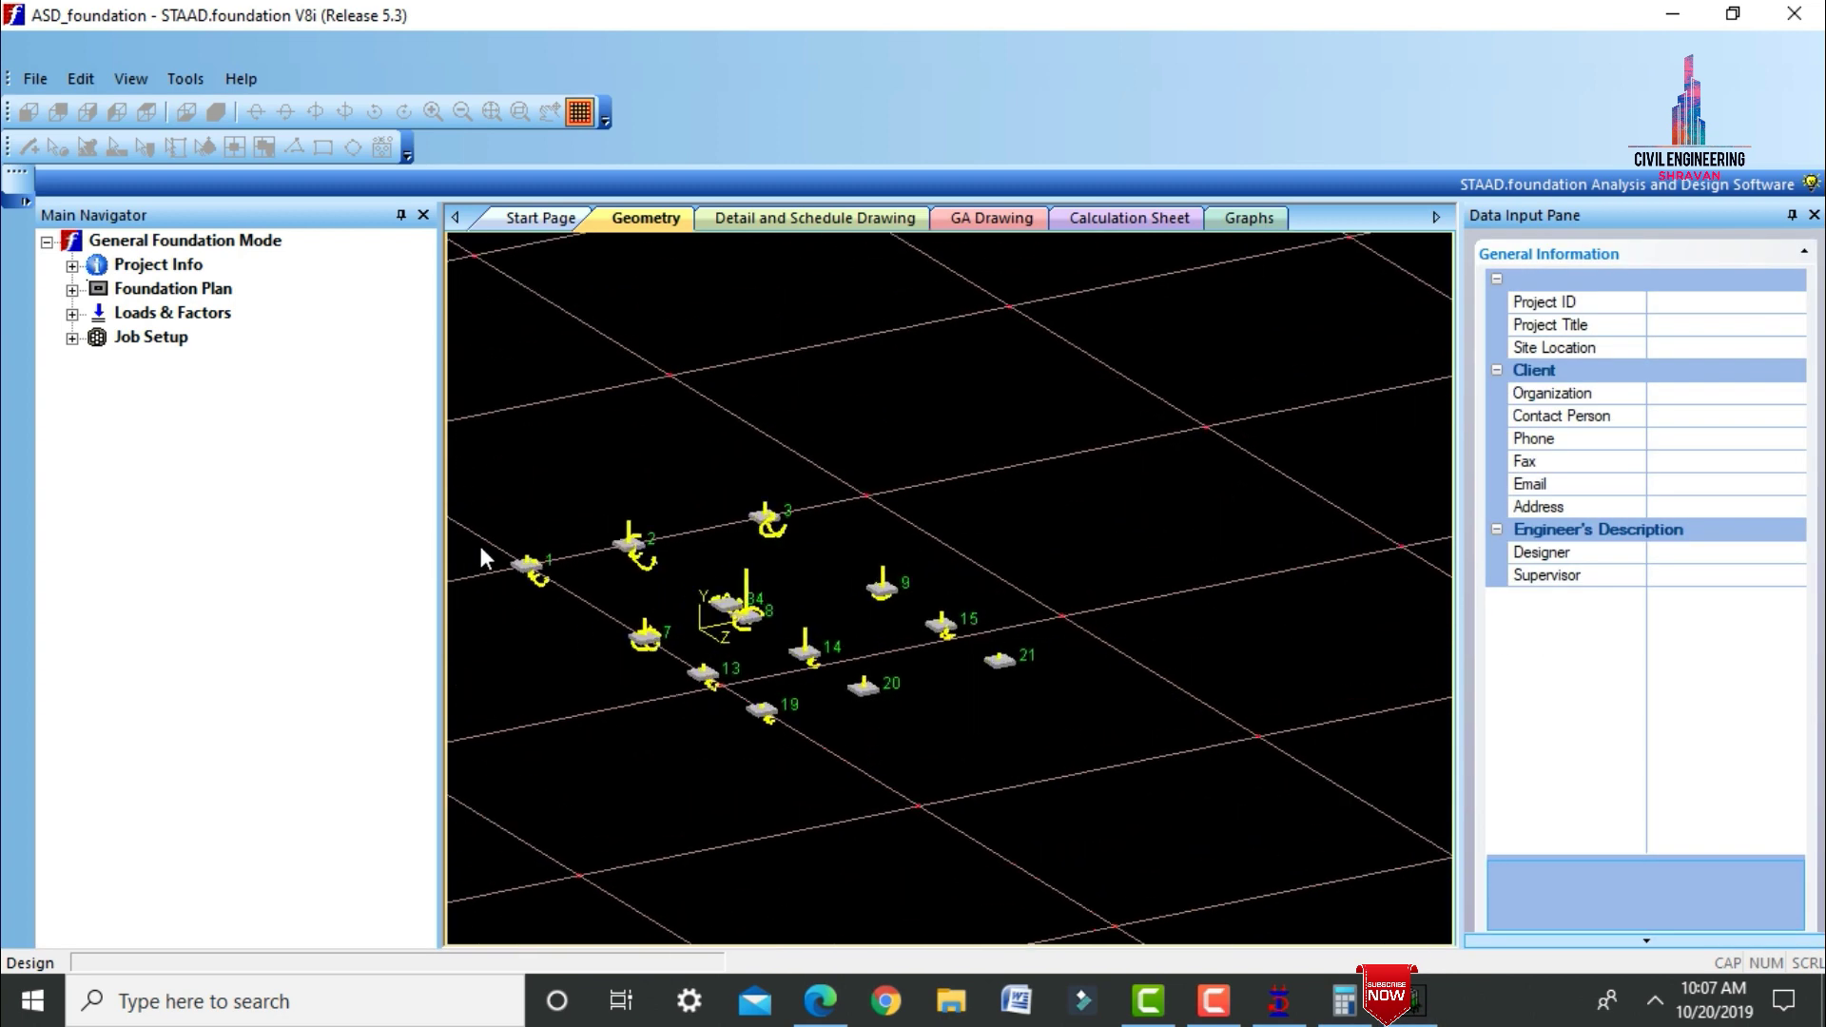
pyautogui.scroll(2, 483, 556)
pyautogui.click(73, 315)
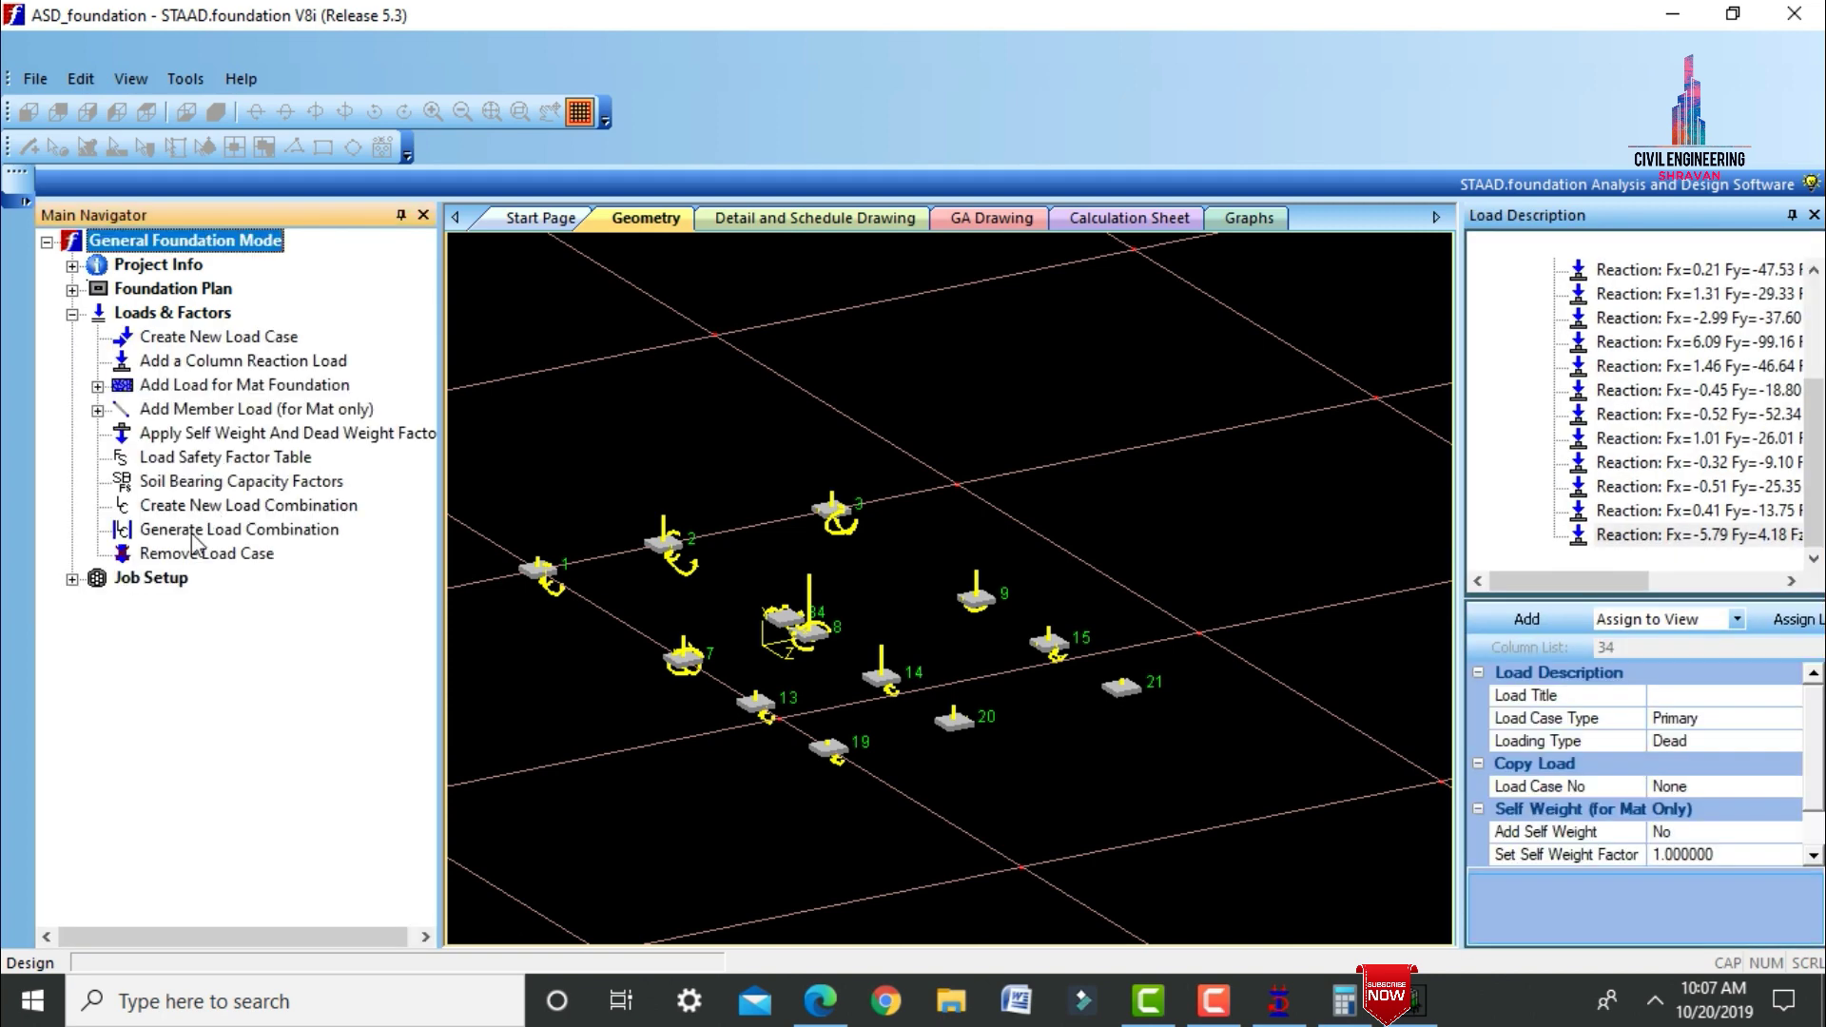
pyautogui.click(194, 535)
# Generate INDIAN-table service combinations 101–102 and ultimate combinations 201–204, then close the dialog.
pyautogui.click(552, 218)
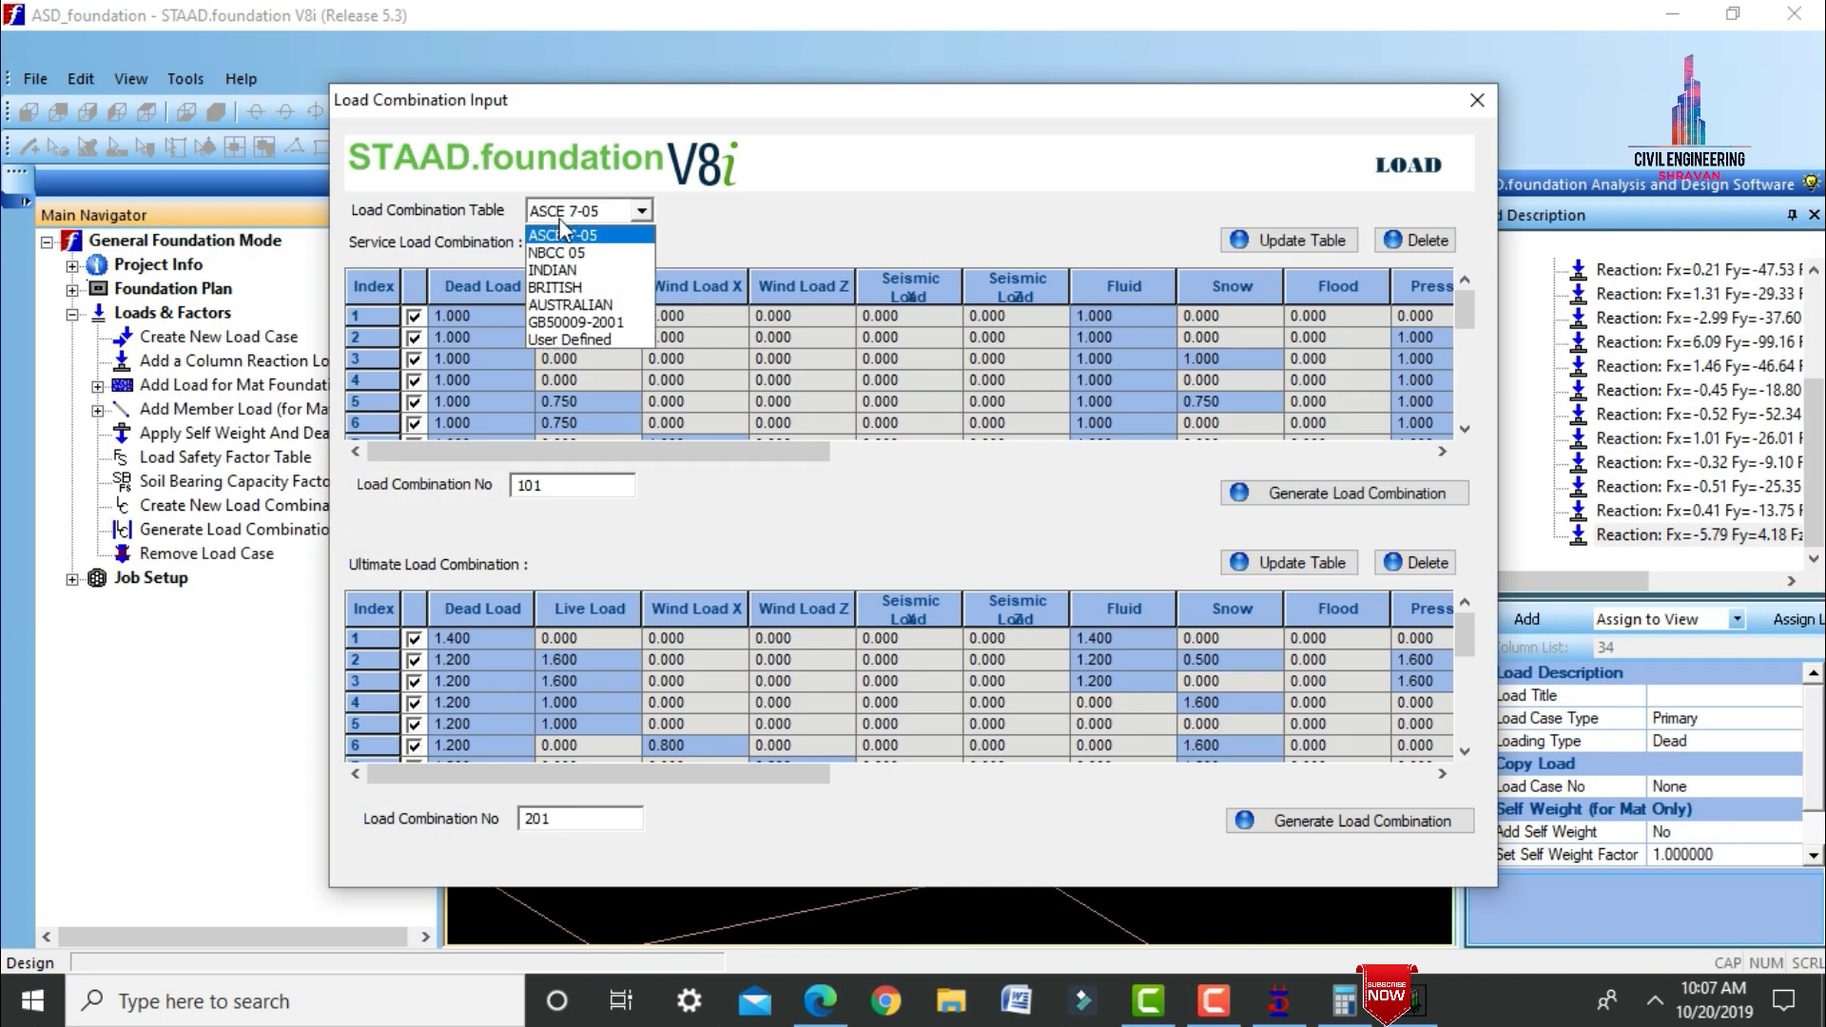
pyautogui.click(572, 274)
pyautogui.click(1385, 497)
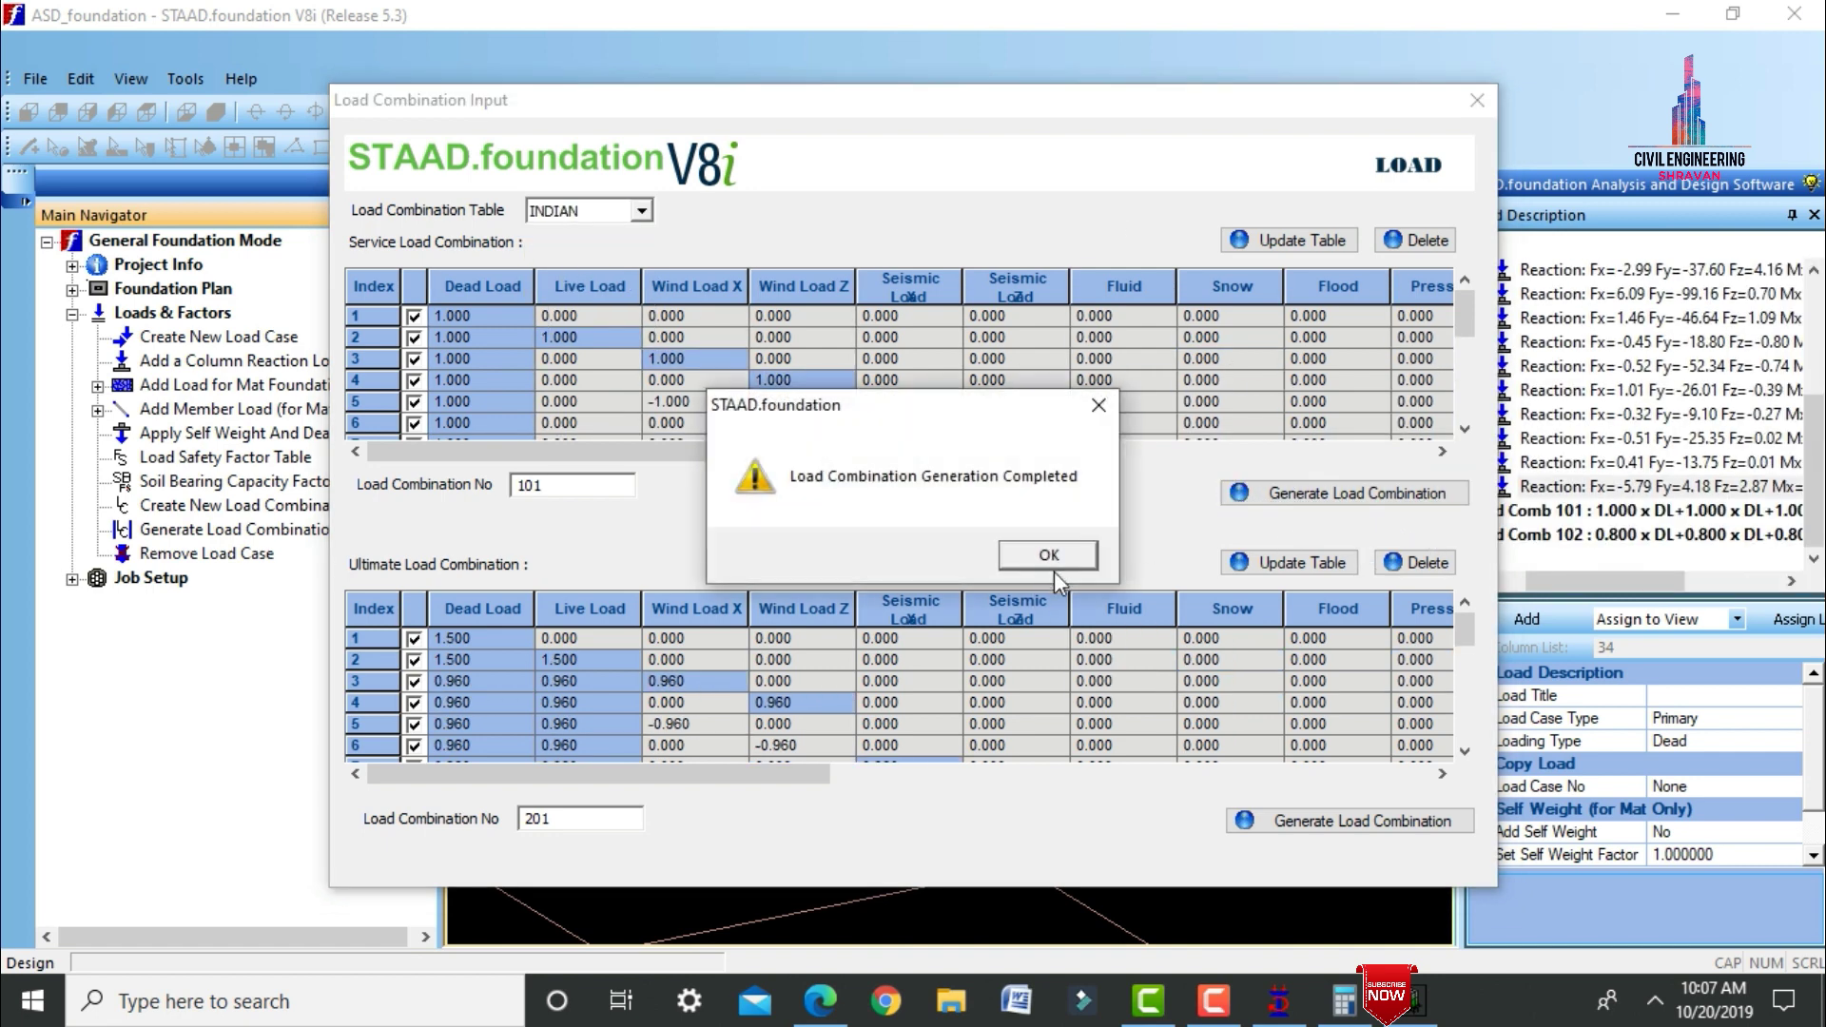
pyautogui.click(1051, 559)
pyautogui.click(1360, 820)
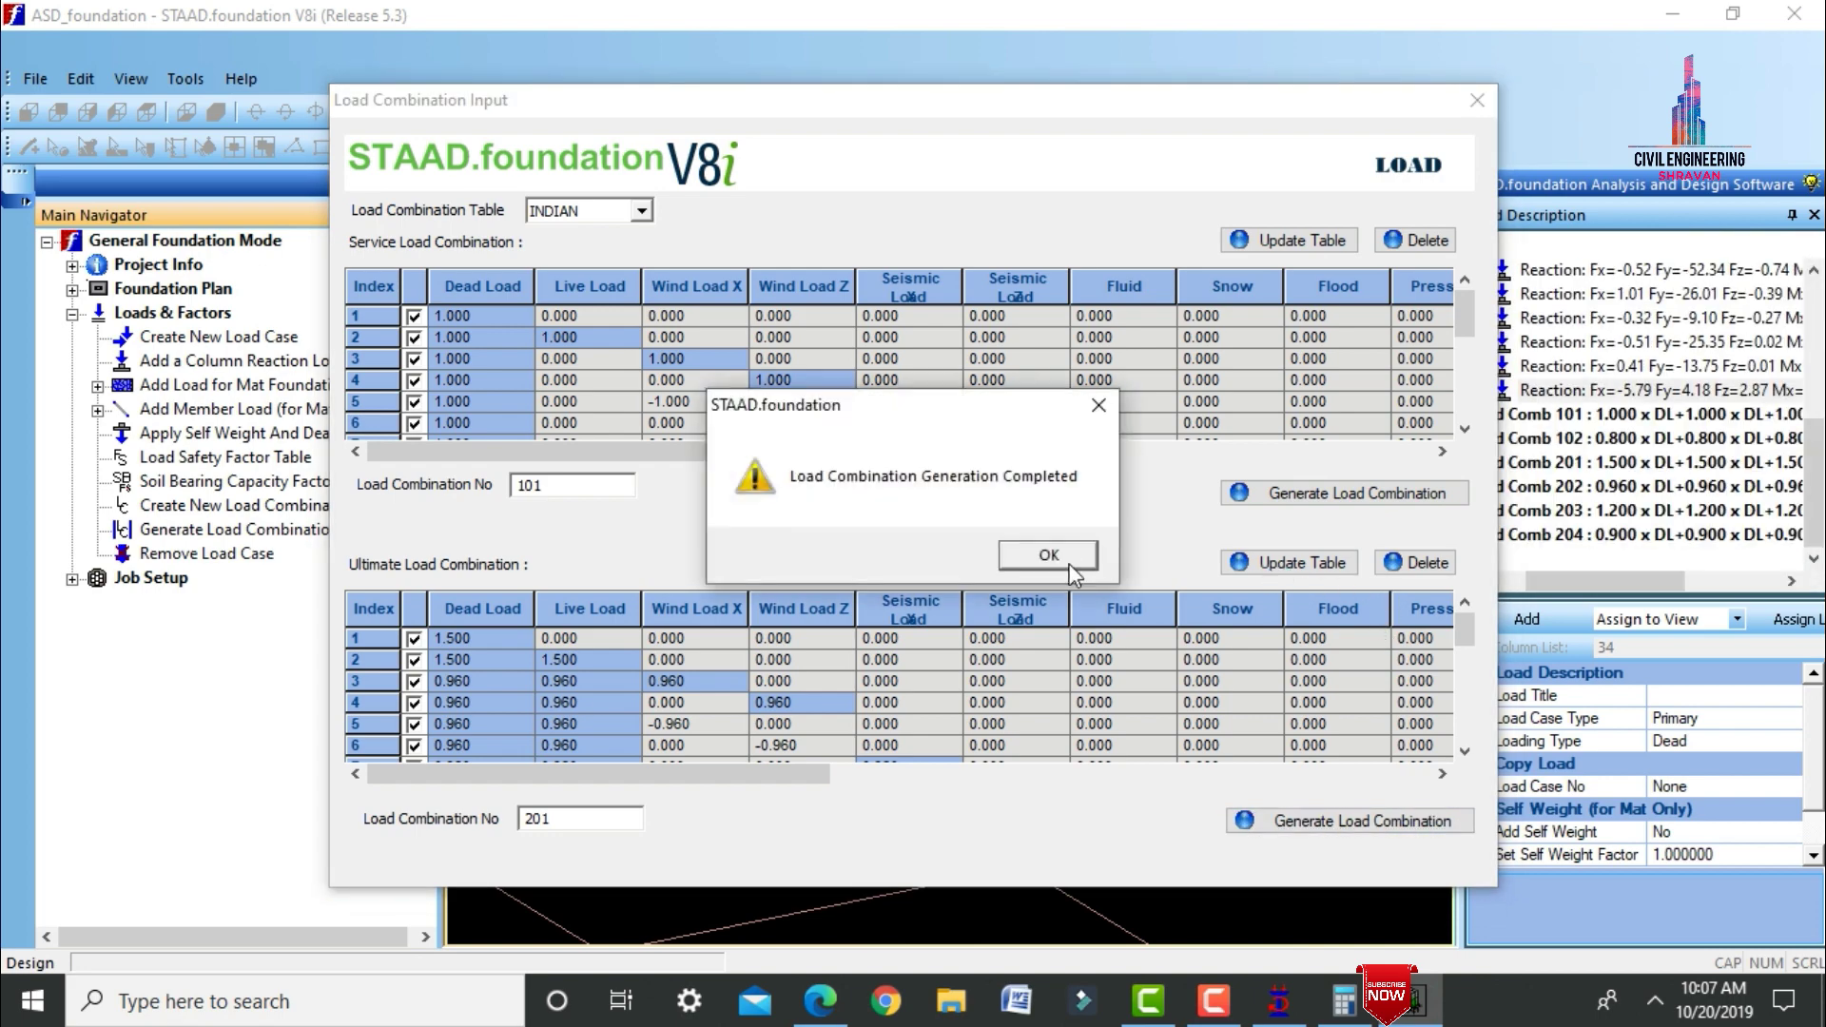
pyautogui.click(1065, 561)
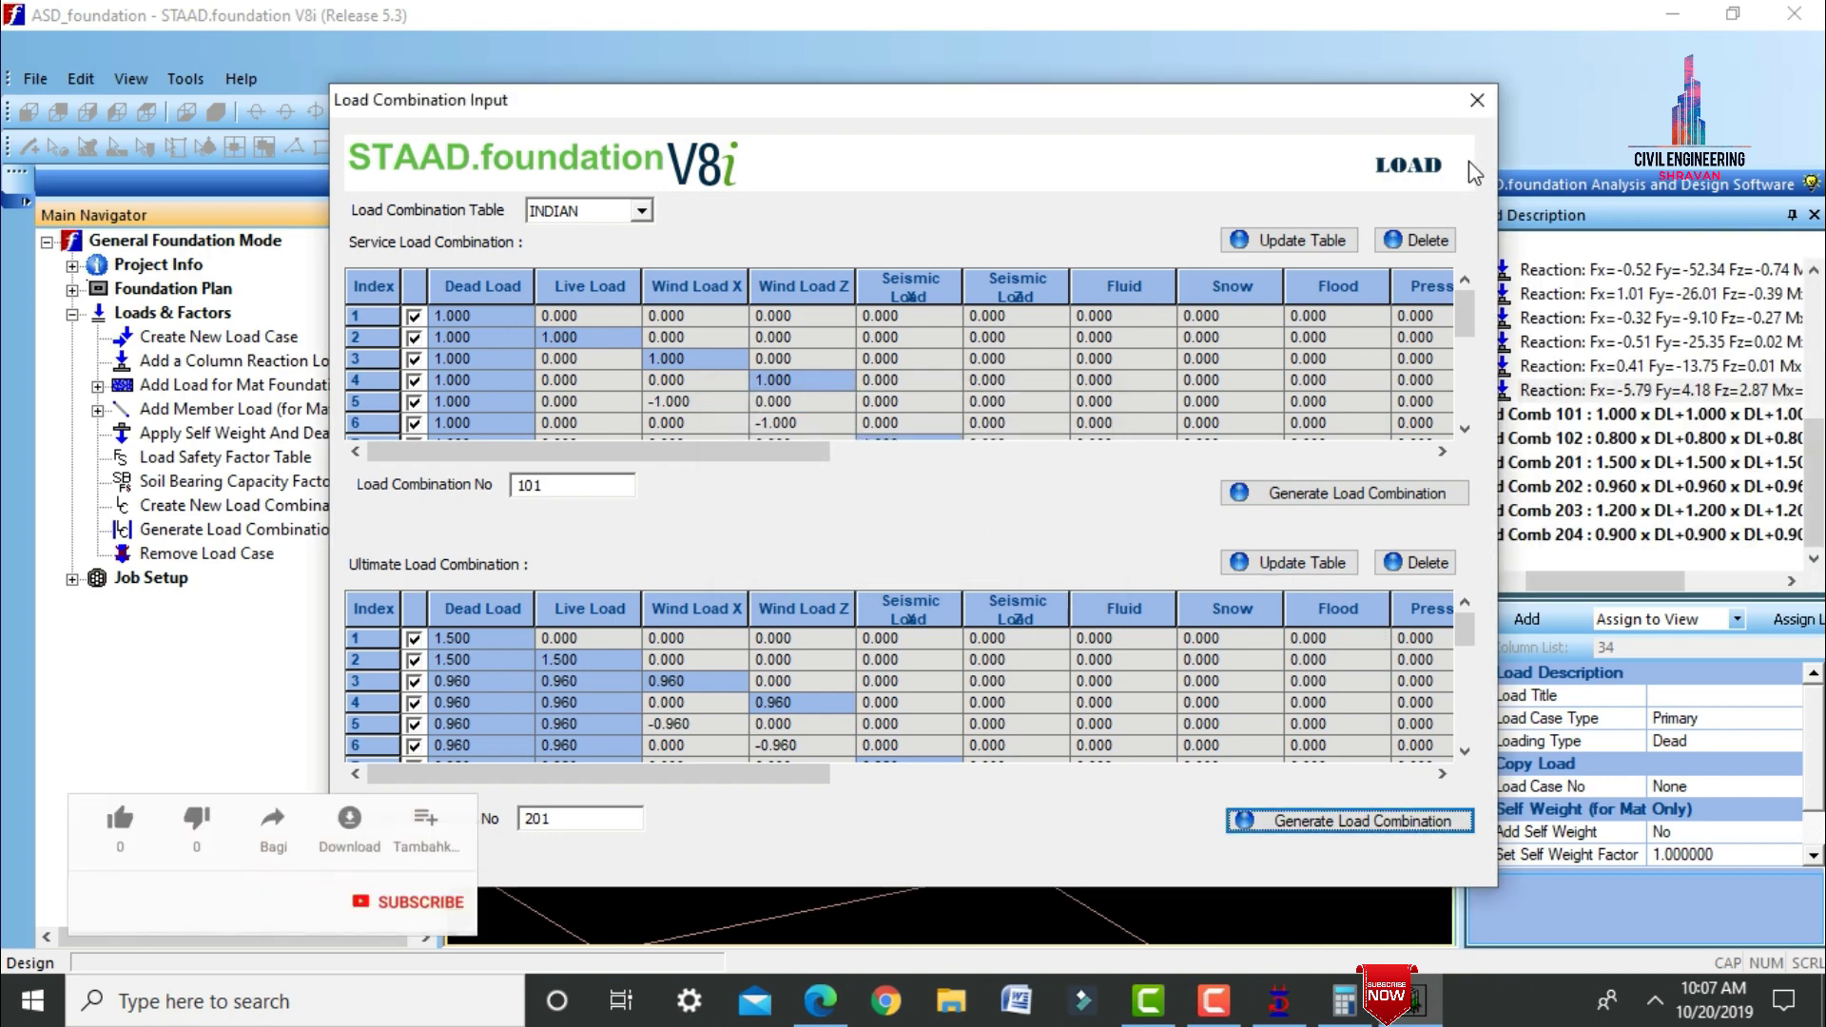
pyautogui.click(1477, 99)
# Start new isolated footing job 'A' with the Indian design code and SI units, assigned to all supports.
pyautogui.click(72, 578)
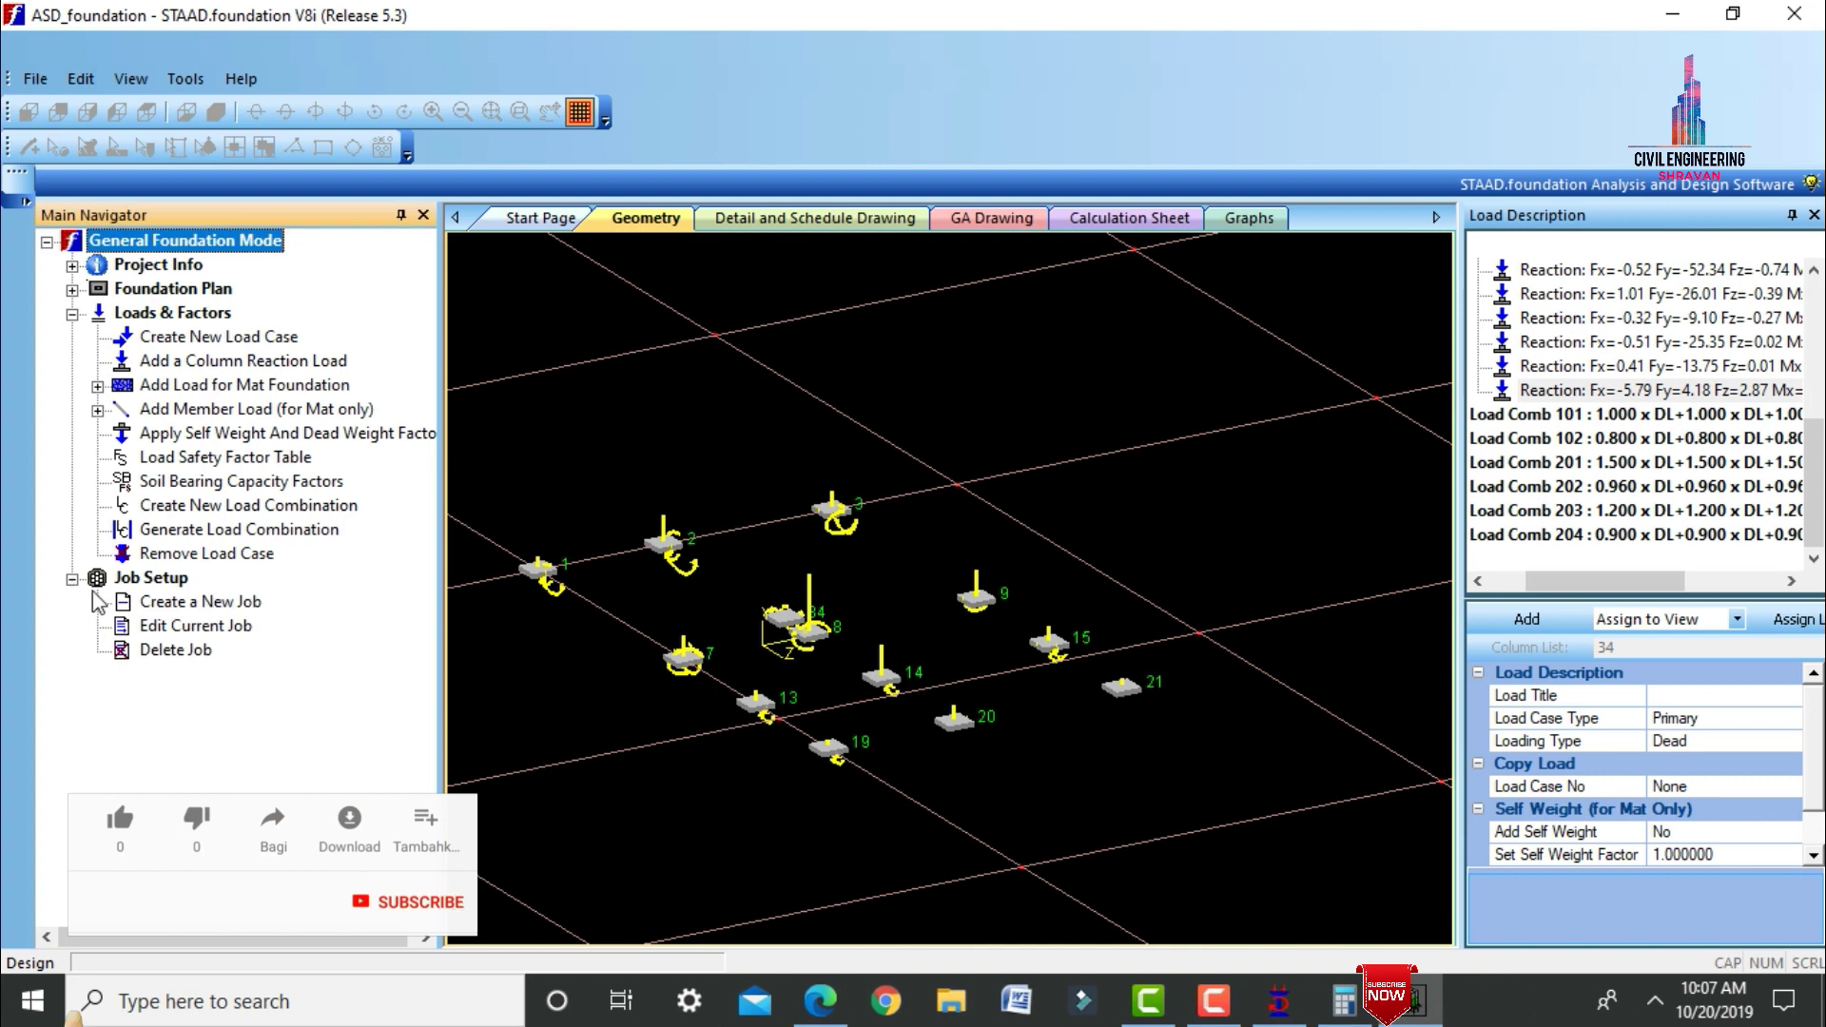
pyautogui.click(201, 601)
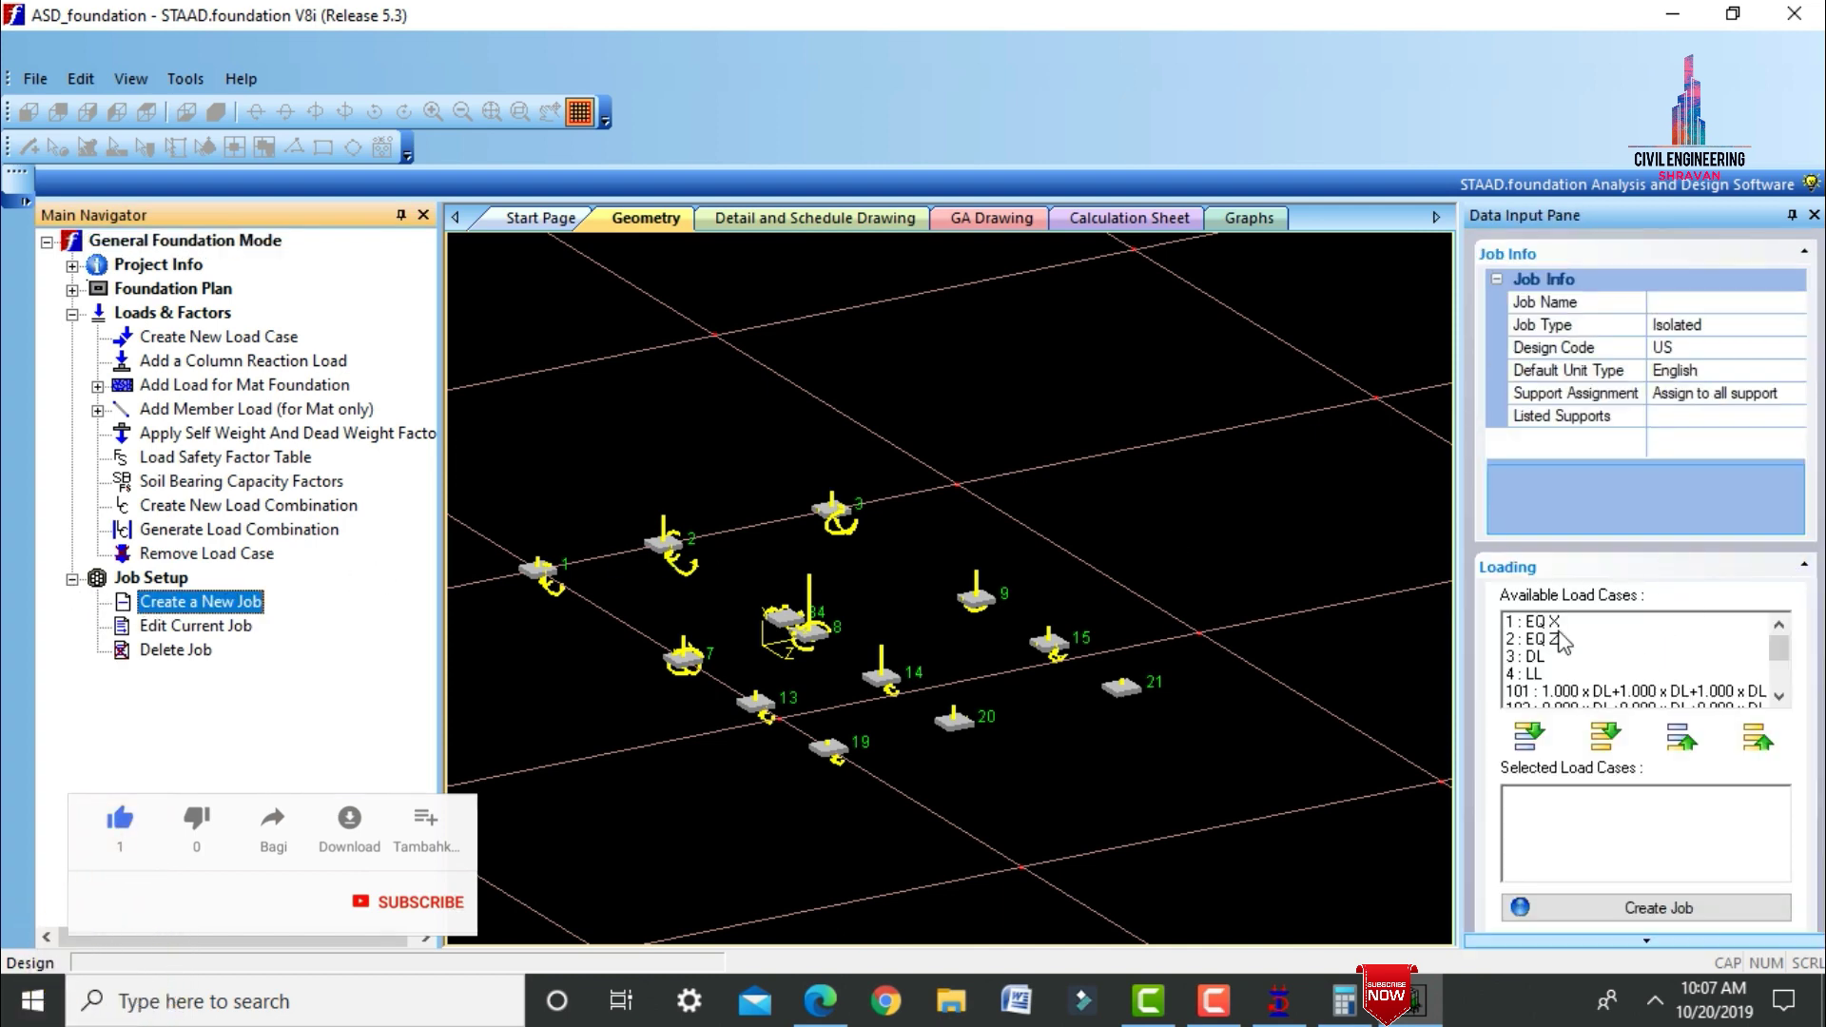
pyautogui.click(1692, 303)
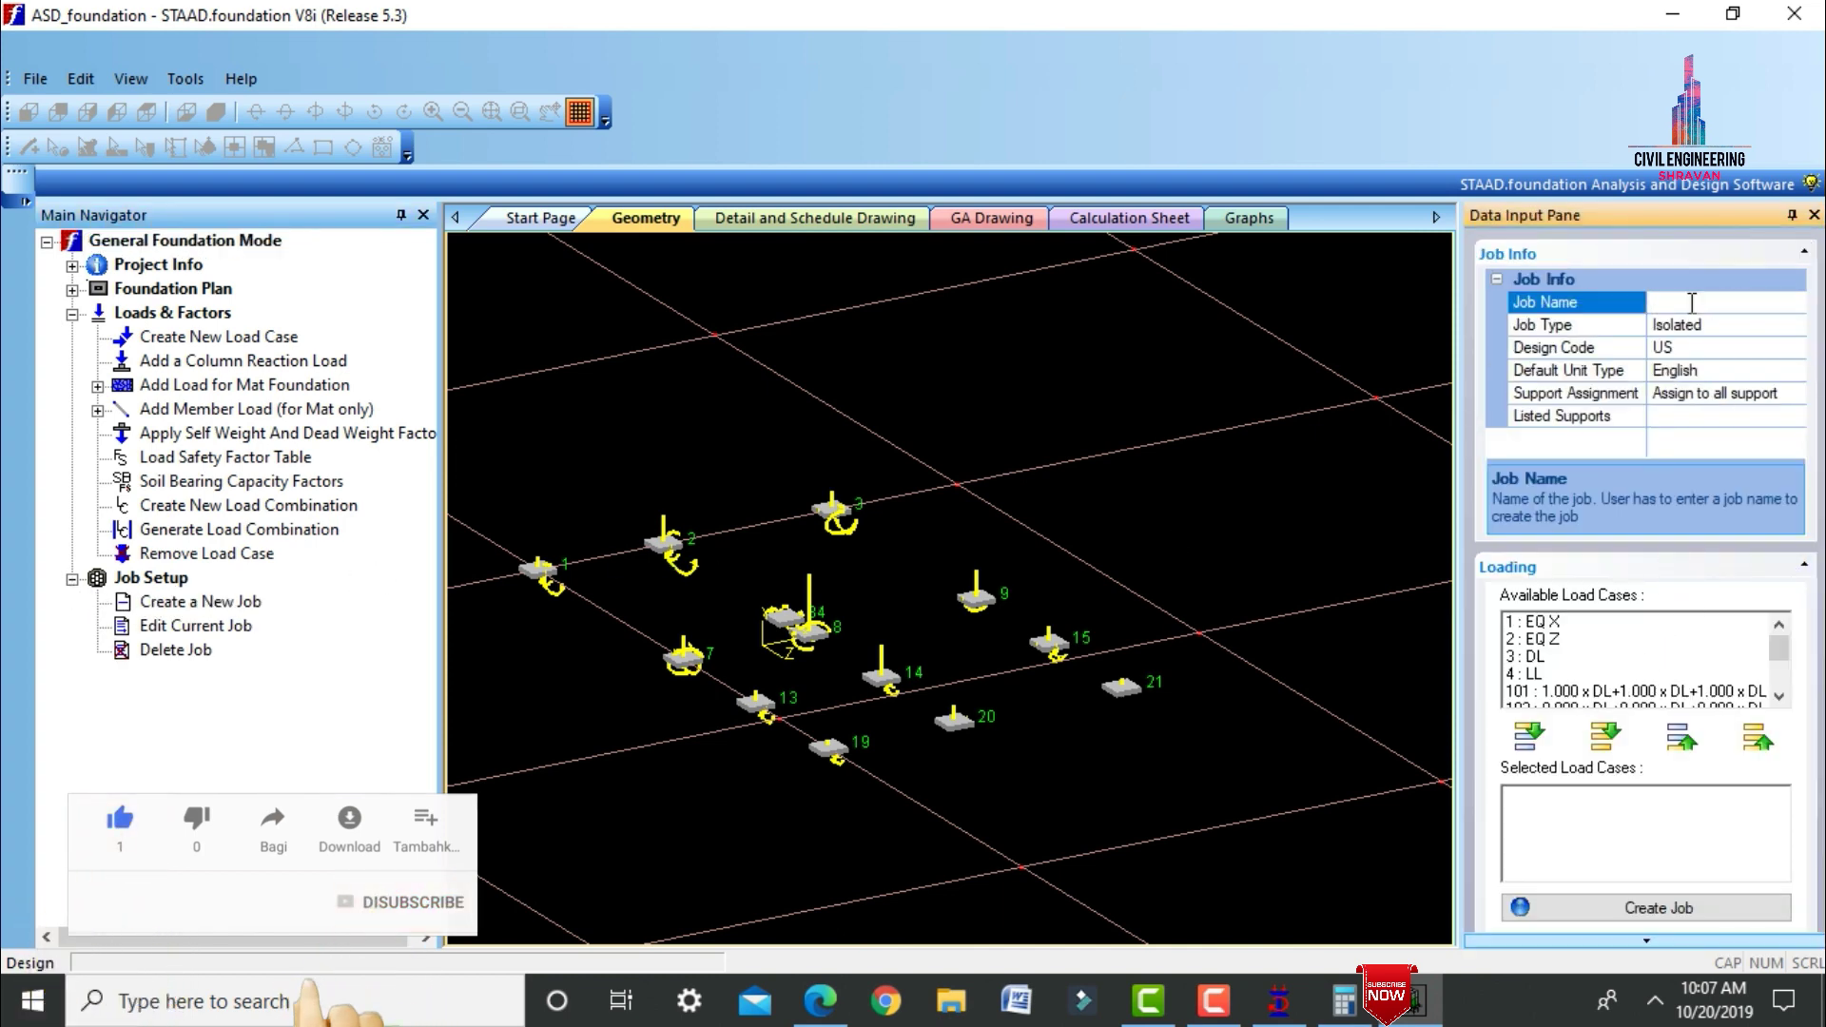
pyautogui.click(1788, 346)
pyautogui.click(1796, 348)
pyautogui.click(1671, 405)
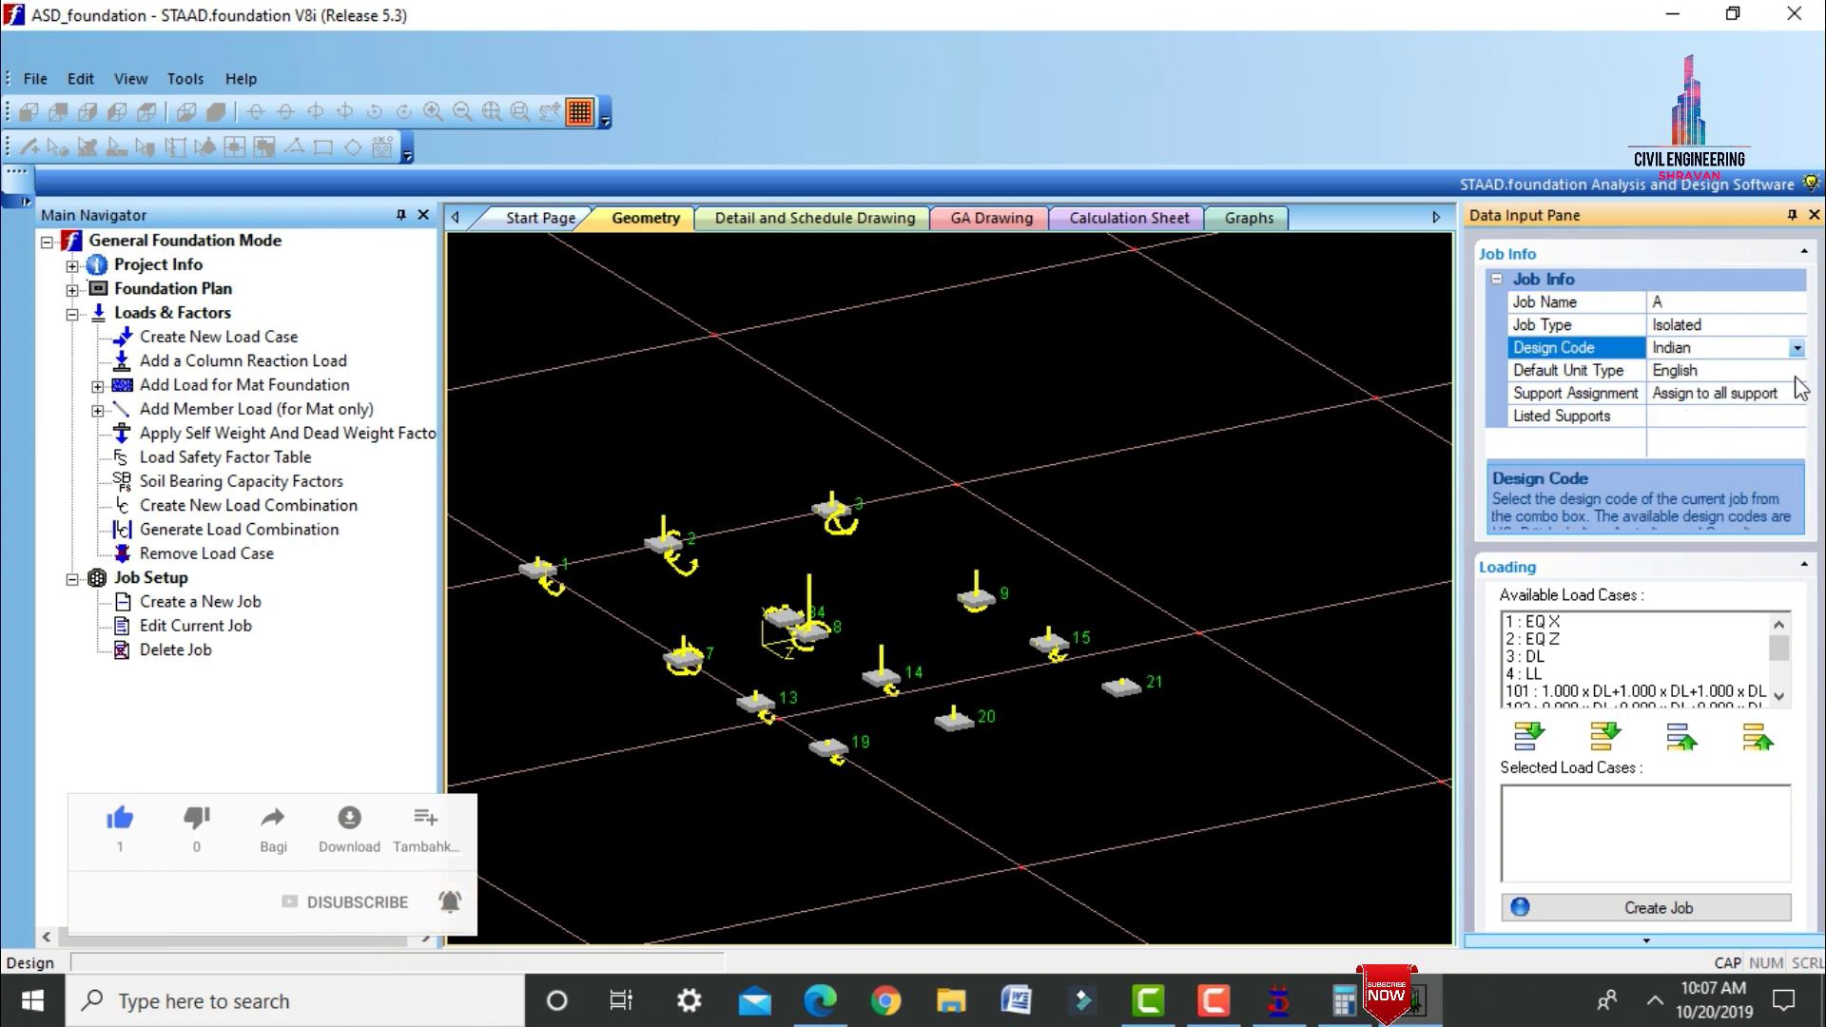
pyautogui.click(1731, 370)
pyautogui.click(1797, 370)
pyautogui.click(1774, 410)
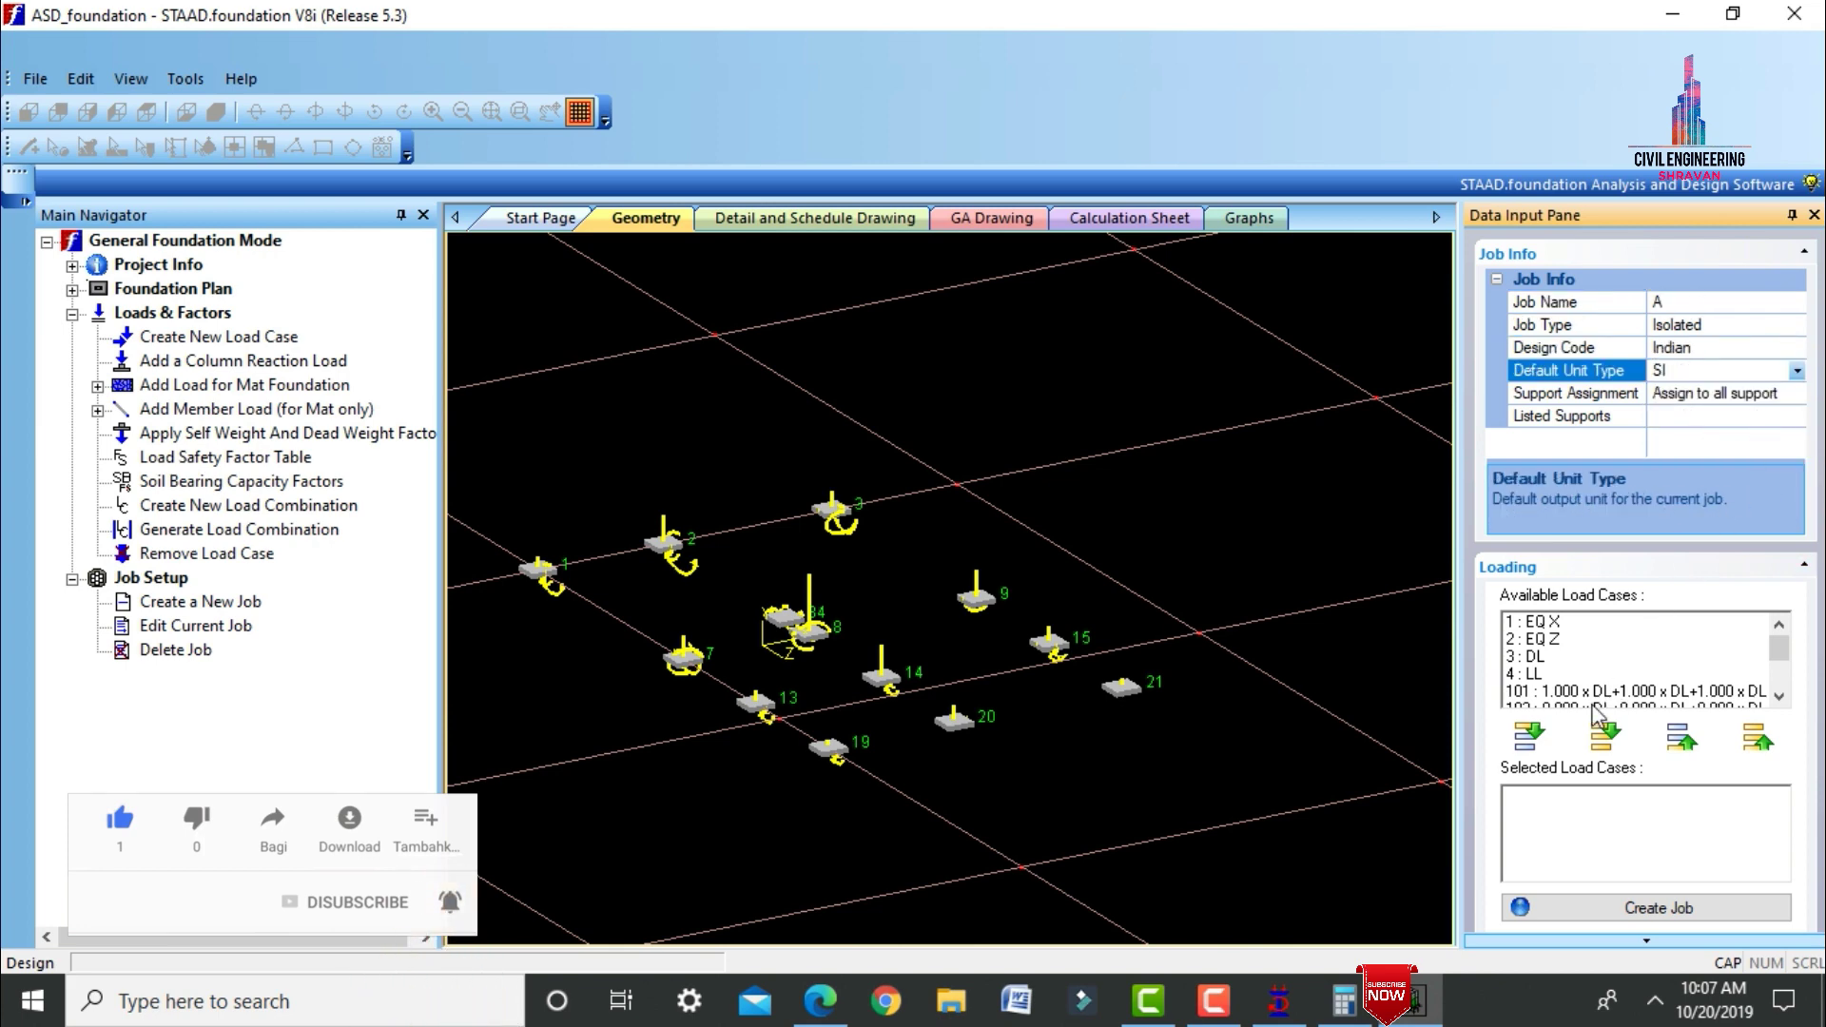
# Add load combinations 101, 102 and 201–204 to the job and create it.
pyautogui.click(1565, 692)
pyautogui.scroll(-2, 1555, 666)
pyautogui.click(1545, 623)
pyautogui.keyDown('shift'); pyautogui.click(1547, 643); pyautogui.keyUp('shift')
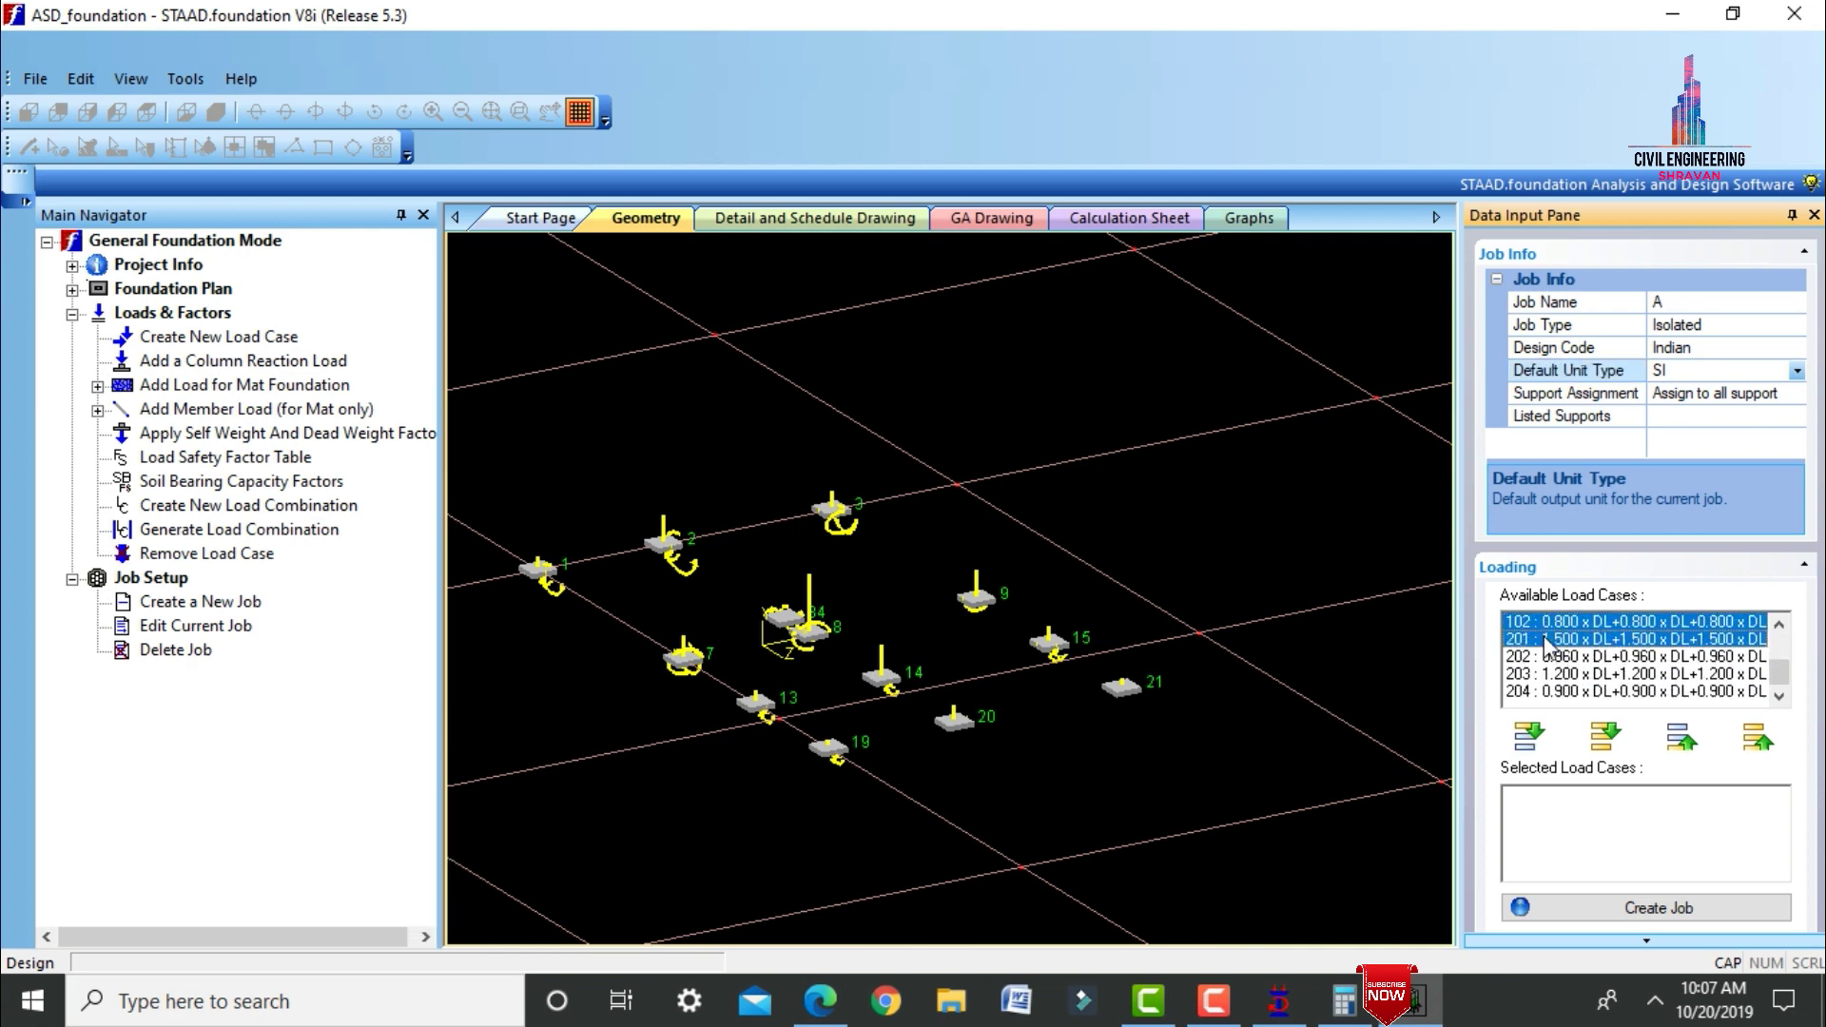
pyautogui.keyDown('shift'); pyautogui.click(1545, 657); pyautogui.keyUp('shift')
pyautogui.keyDown('shift'); pyautogui.click(1544, 675); pyautogui.keyUp('shift')
pyautogui.keyDown('shift'); pyautogui.click(1543, 692); pyautogui.keyUp('shift')
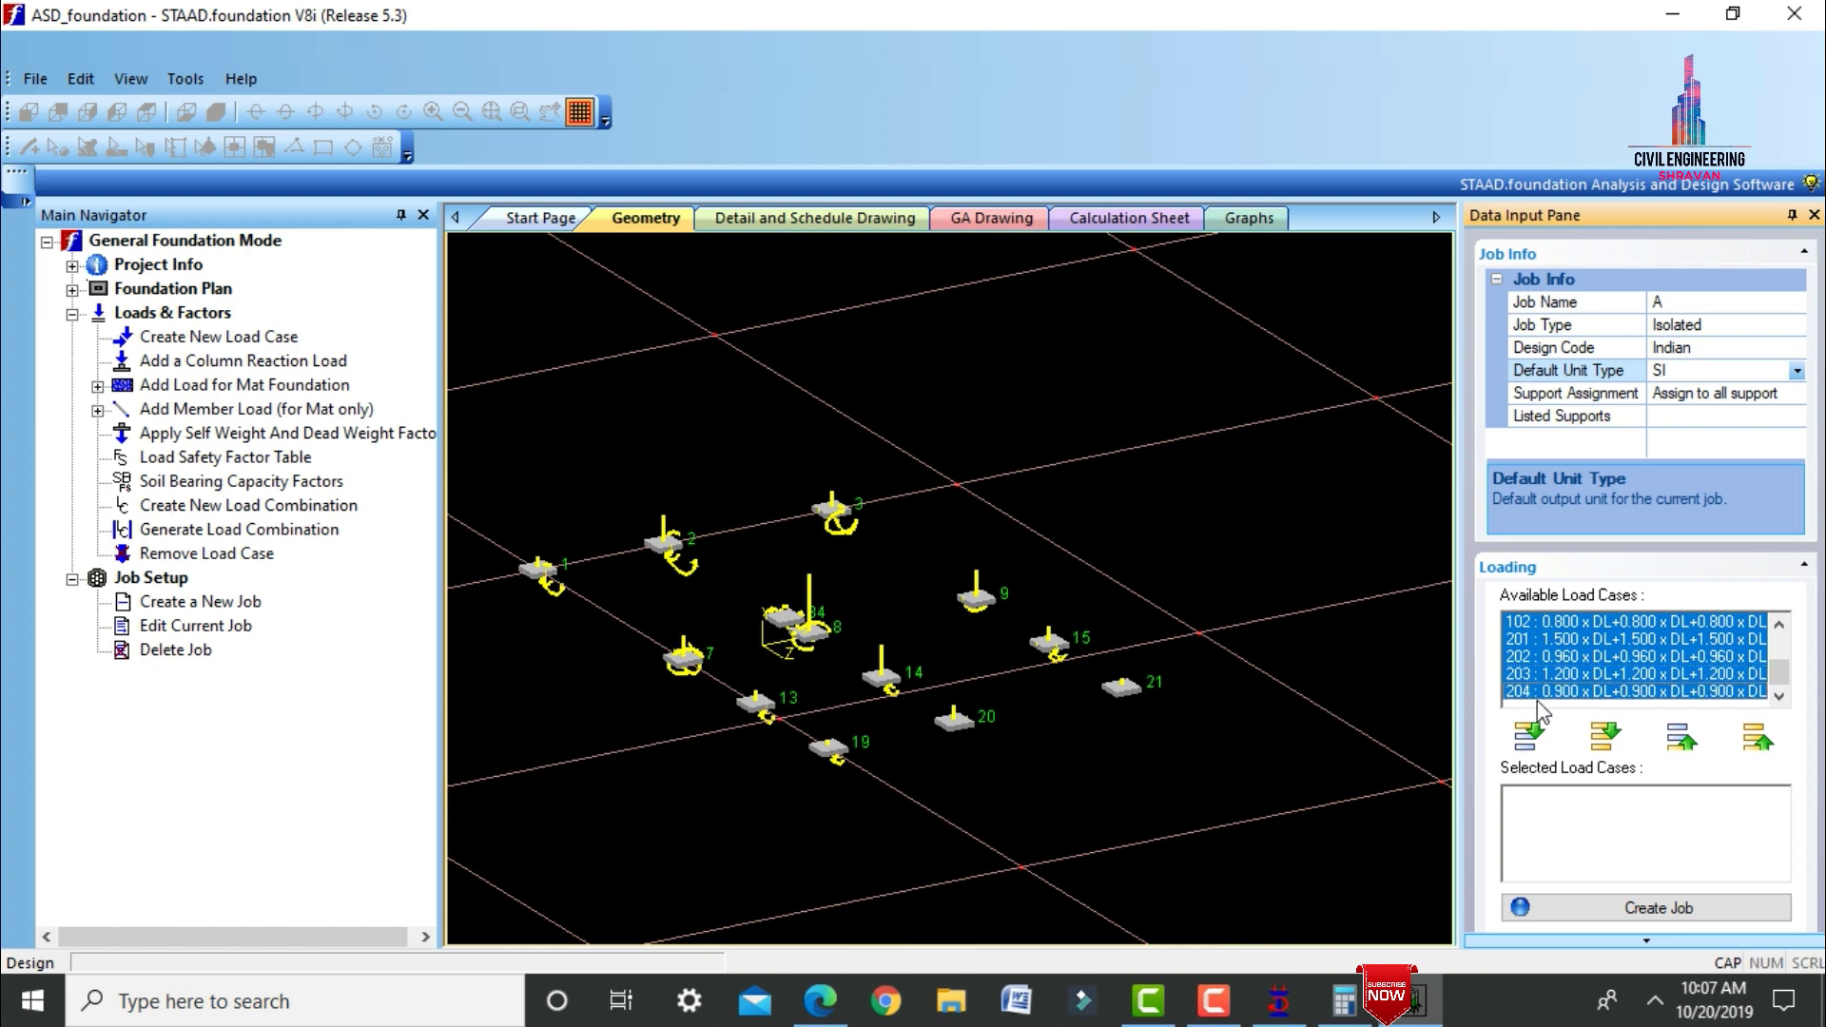
pyautogui.click(1530, 735)
pyautogui.click(1636, 908)
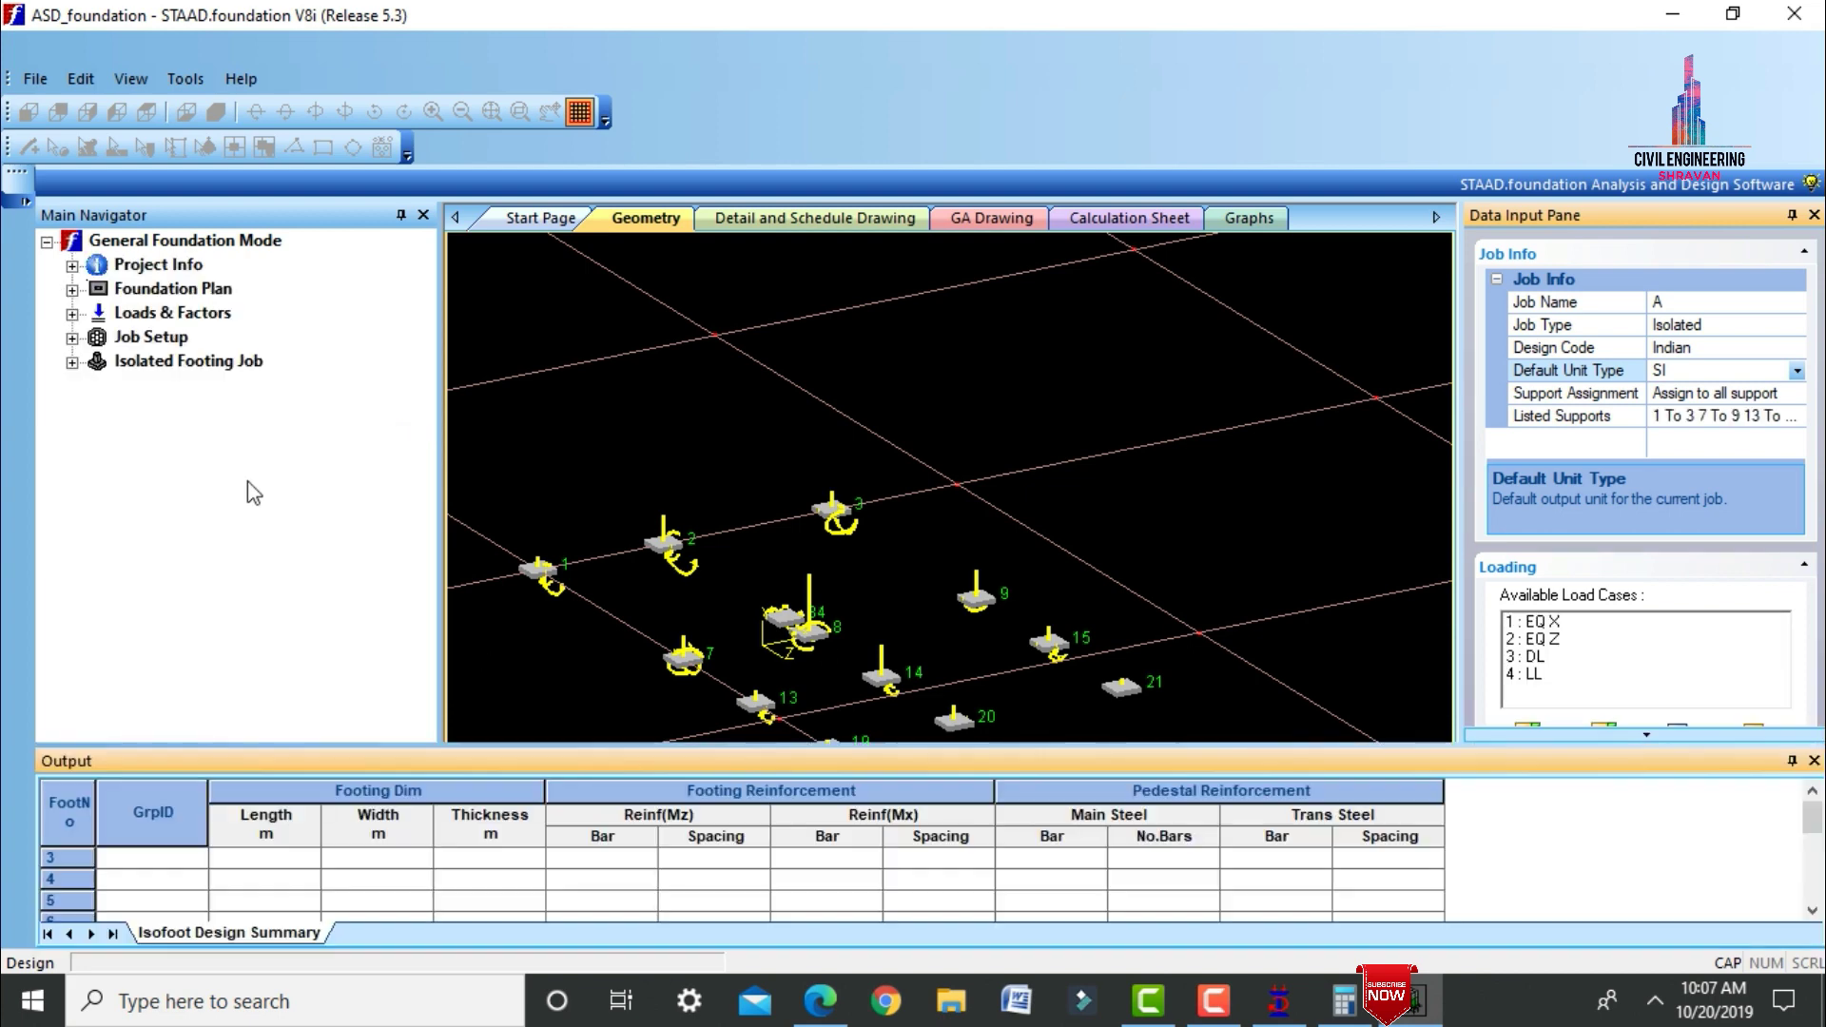
pyautogui.click(1814, 762)
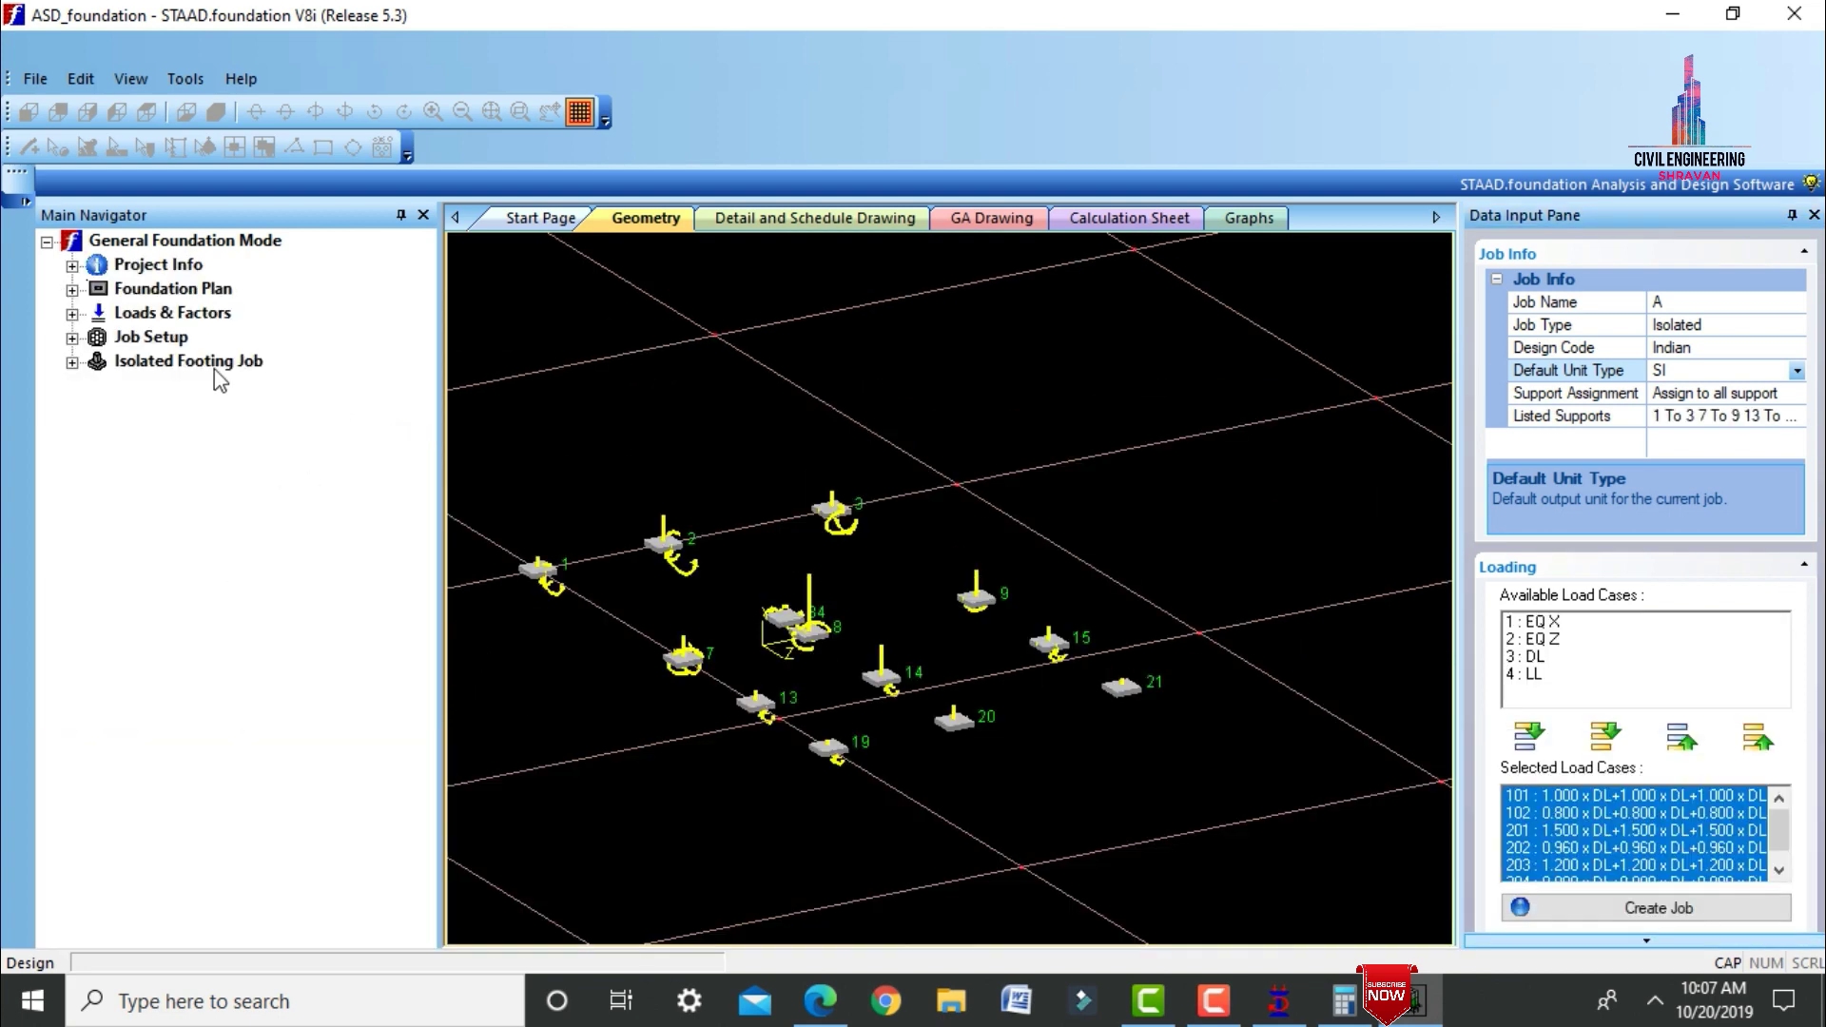
# Run the footing analysis and design to IS 456-2000 and review Isolated Footing 8's calculation sheet.
pyautogui.click(97, 386)
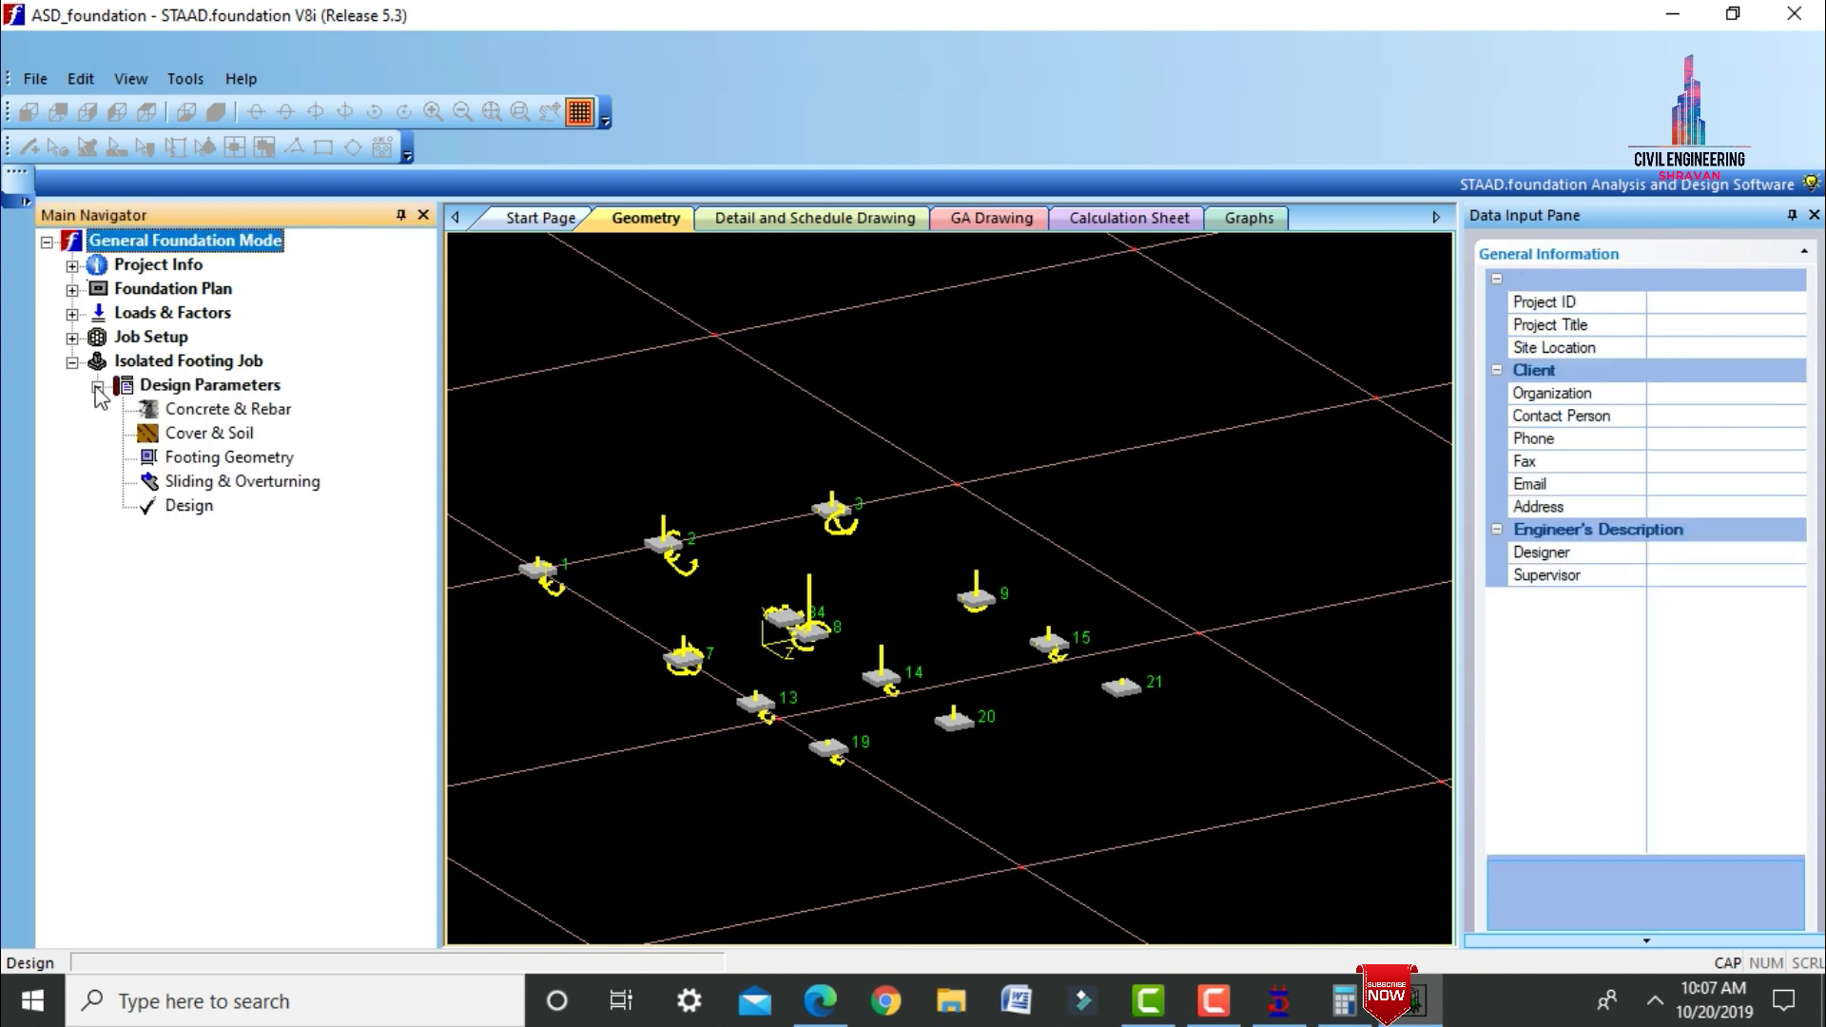
pyautogui.click(180, 505)
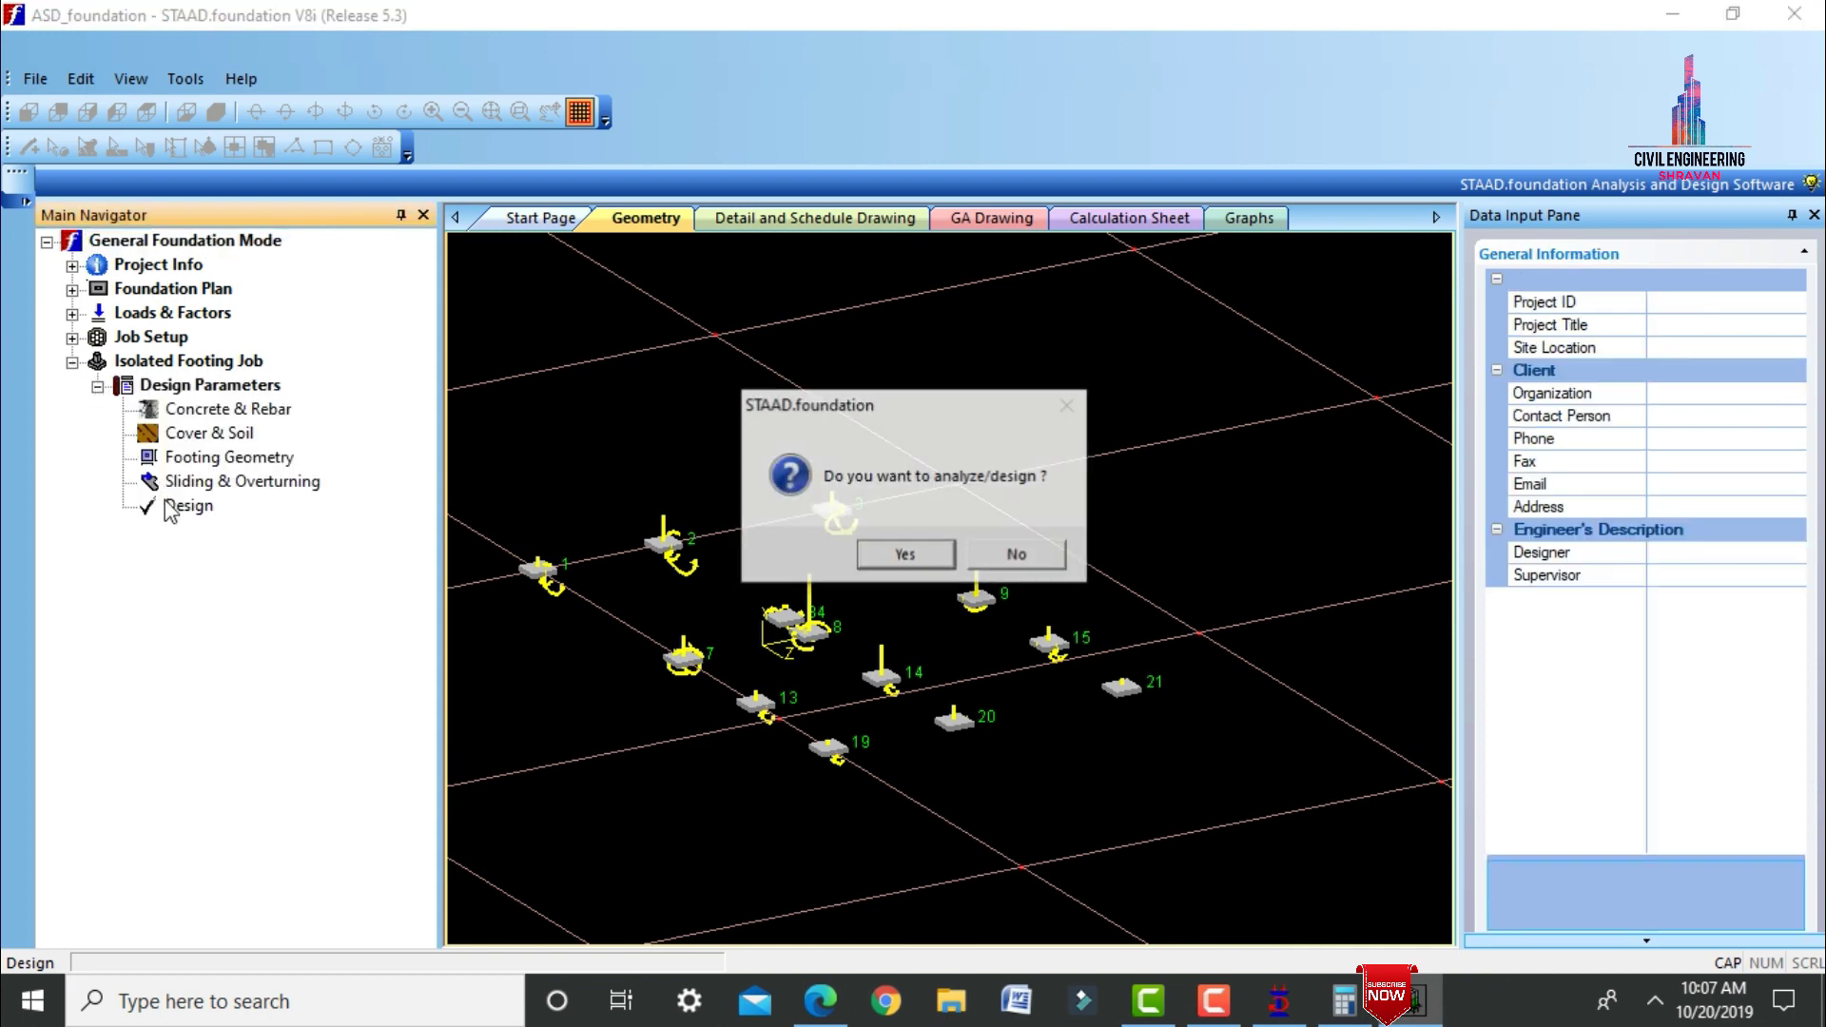
pyautogui.click(908, 557)
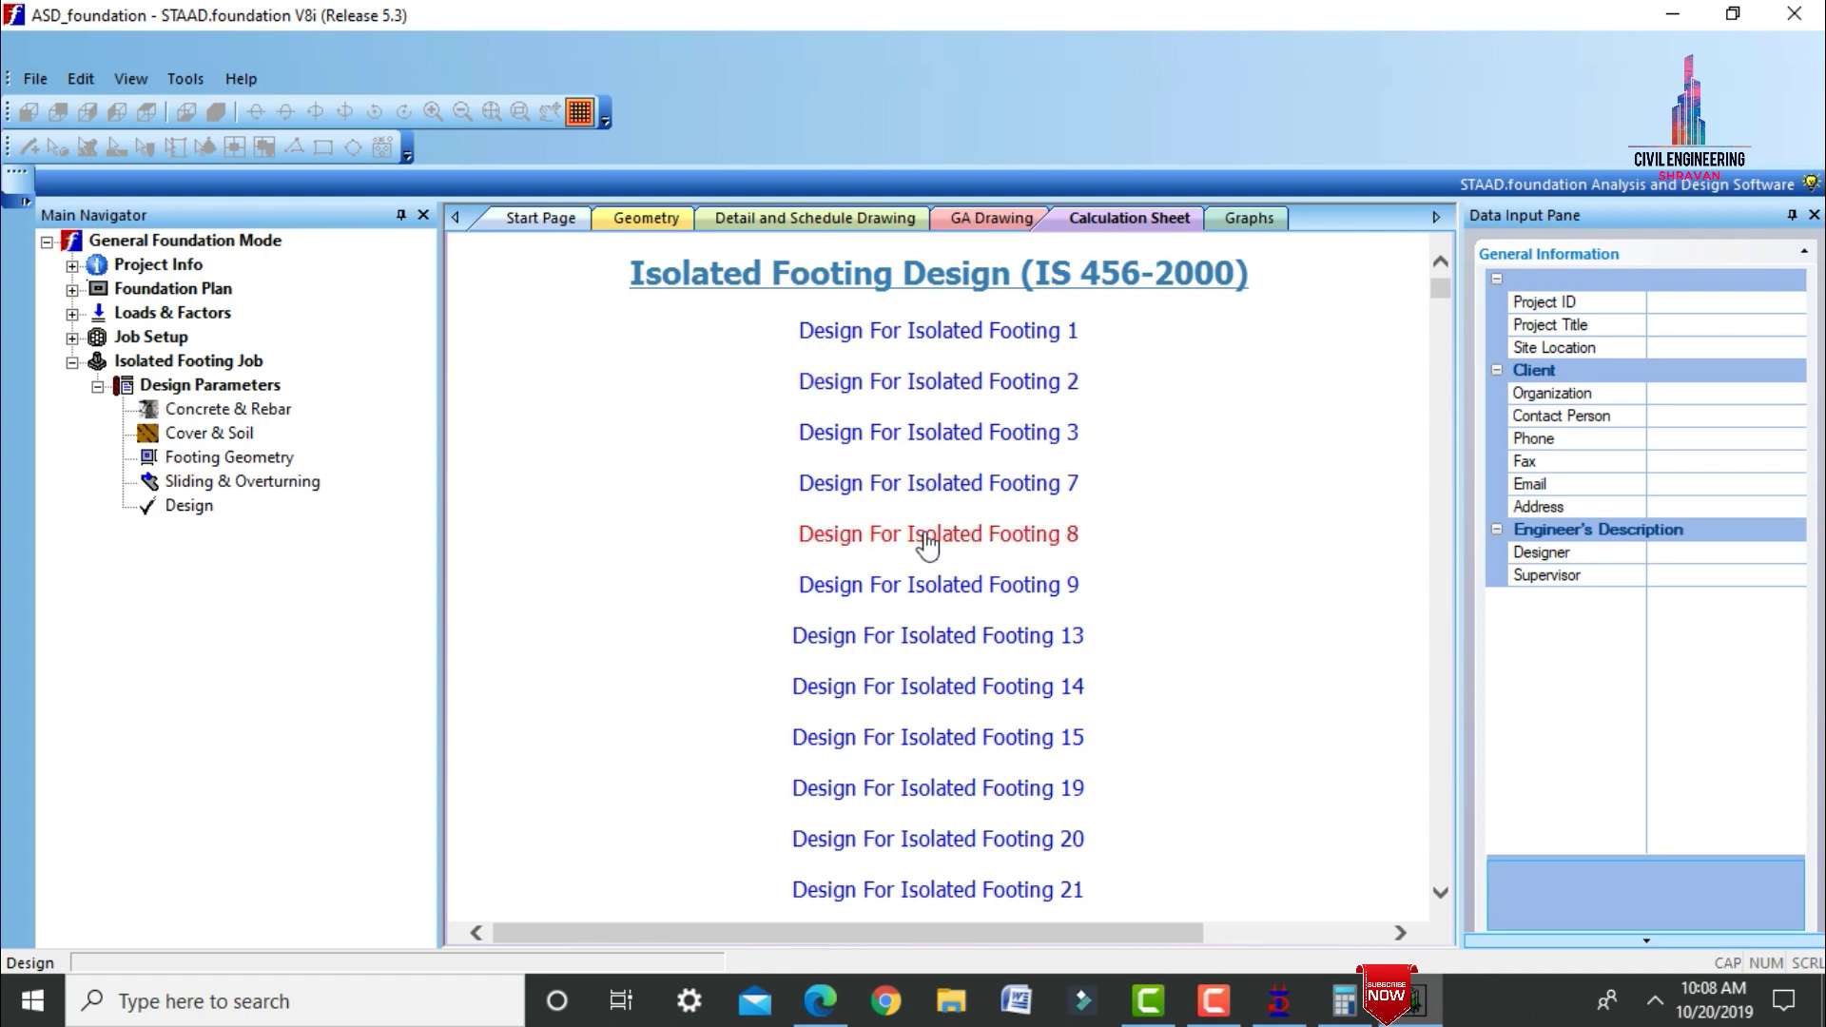
pyautogui.click(922, 538)
pyautogui.scroll(-15, 941, 650)
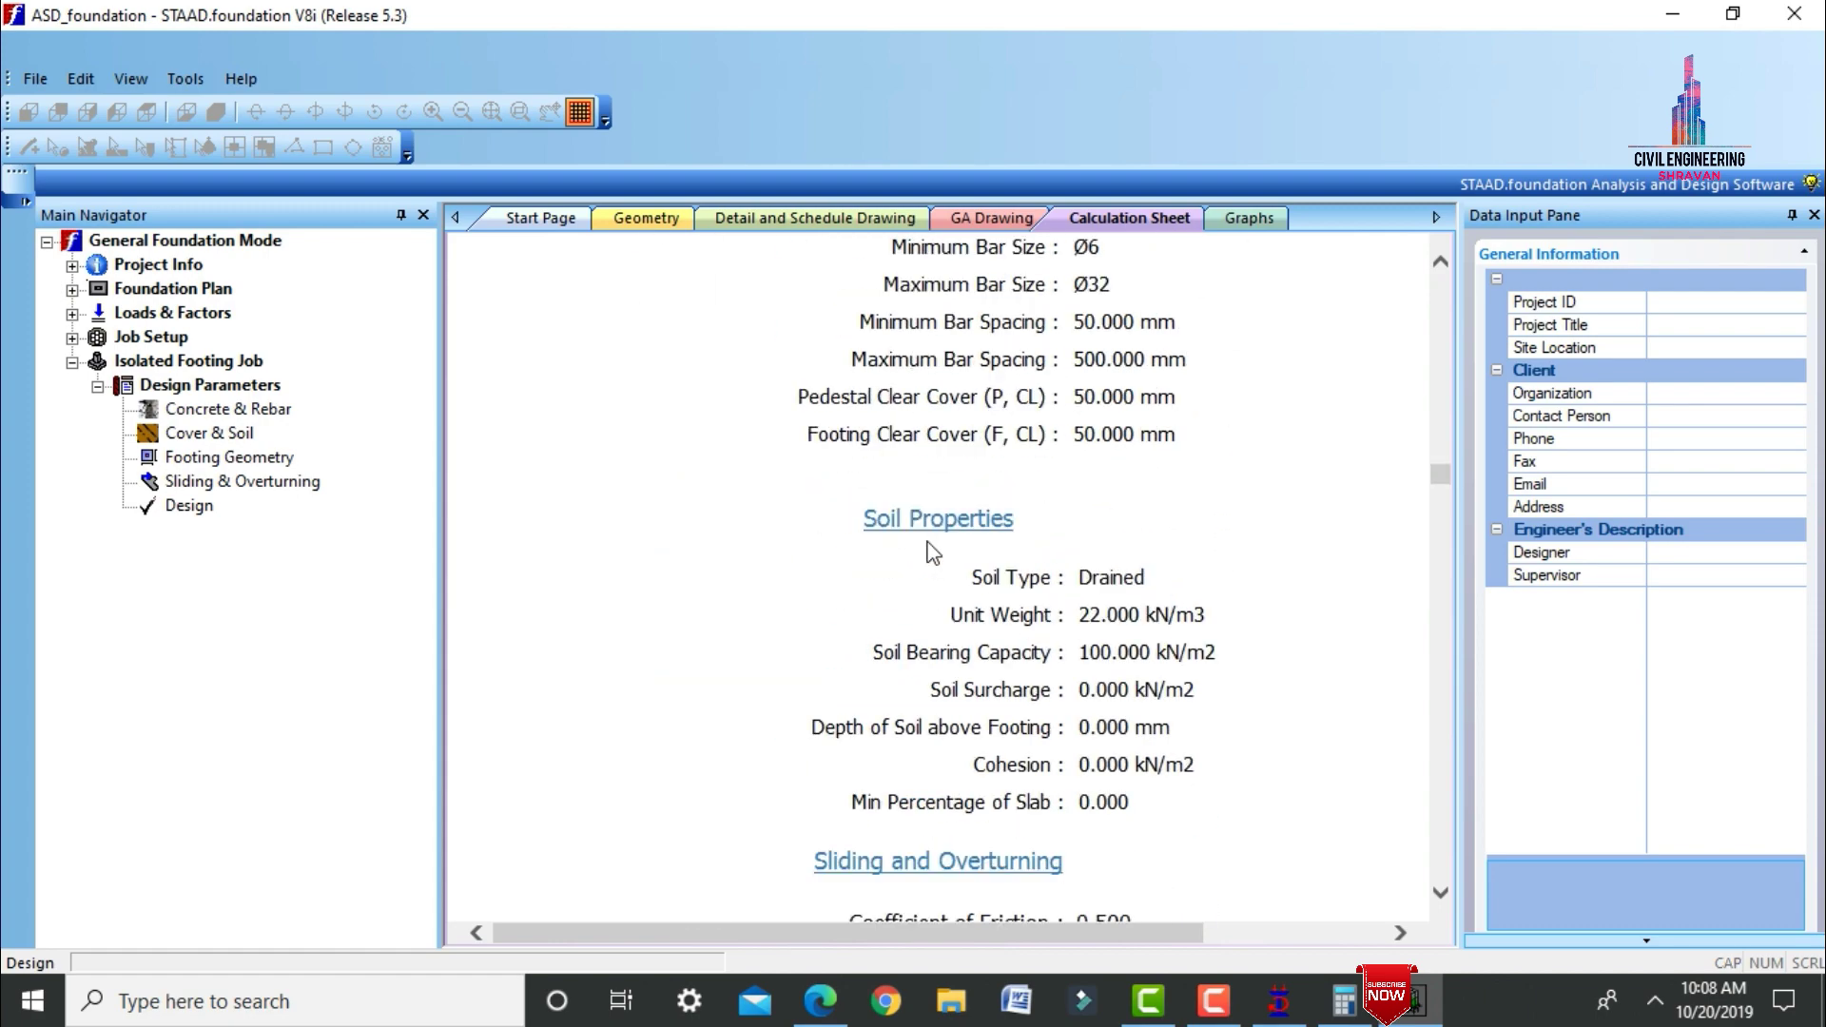
pyautogui.scroll(-20, 941, 649)
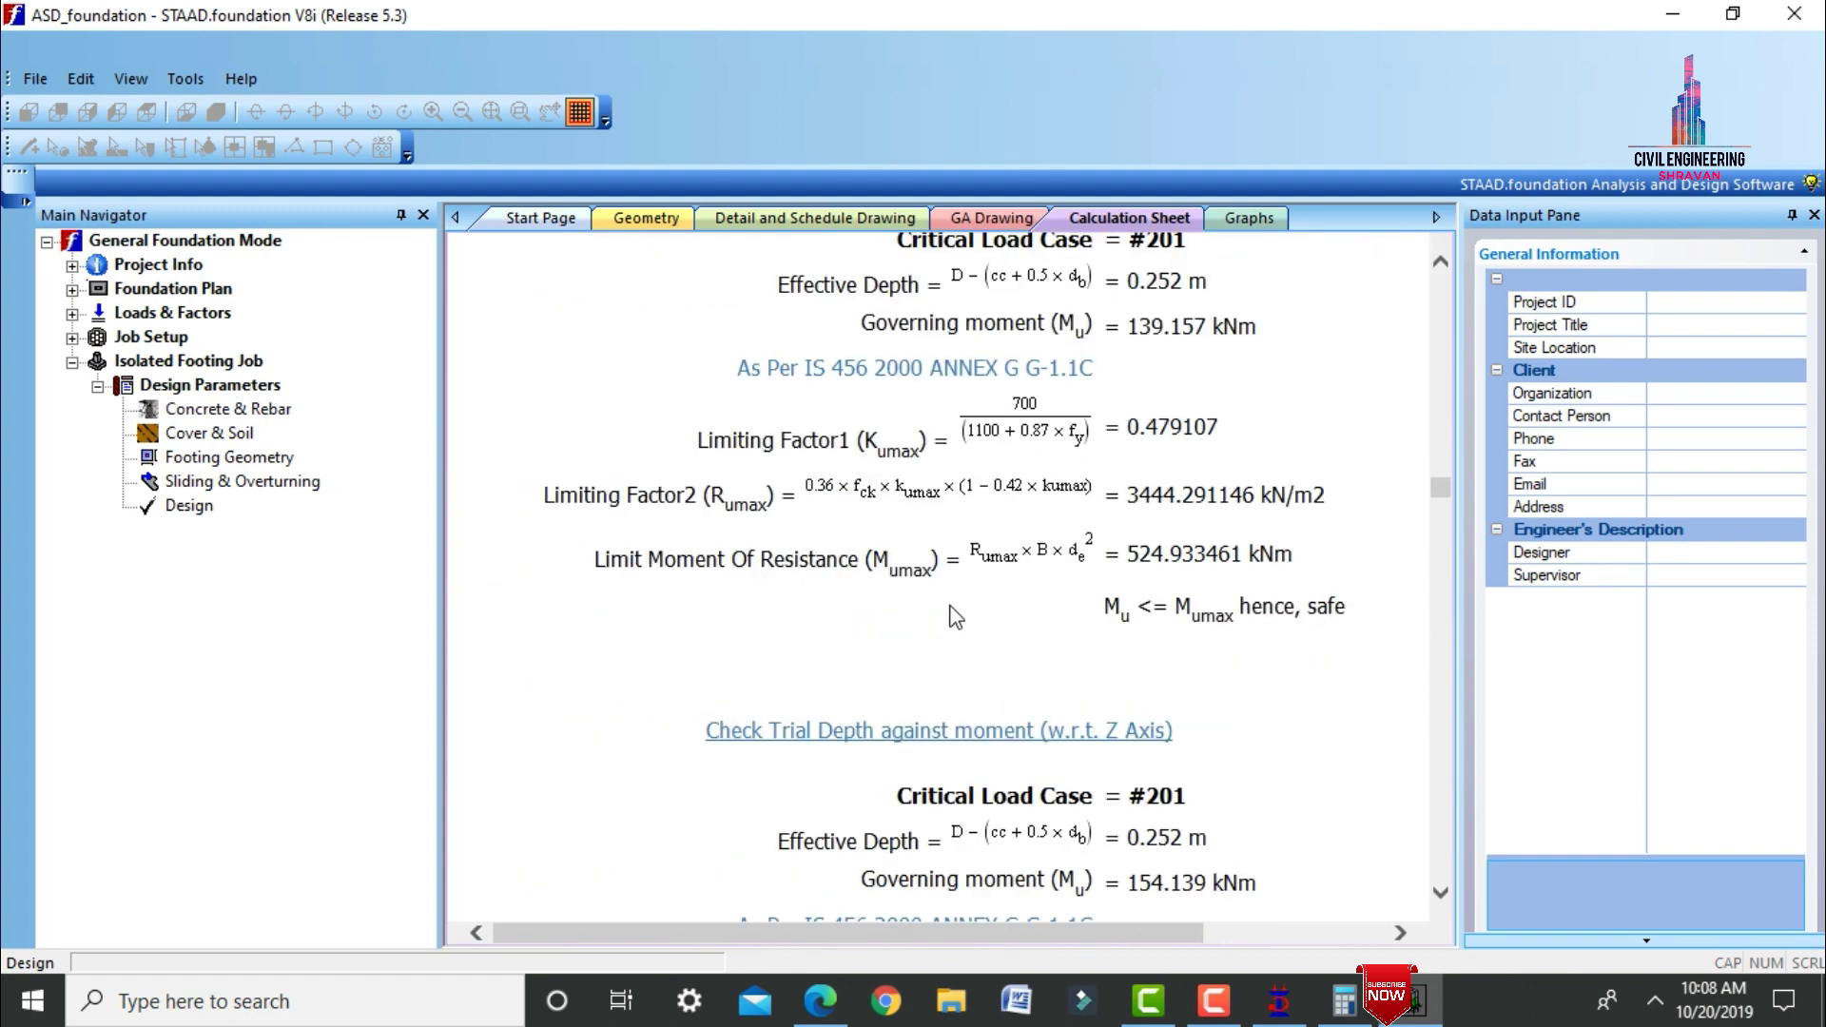
pyautogui.scroll(-8, 1000, 632)
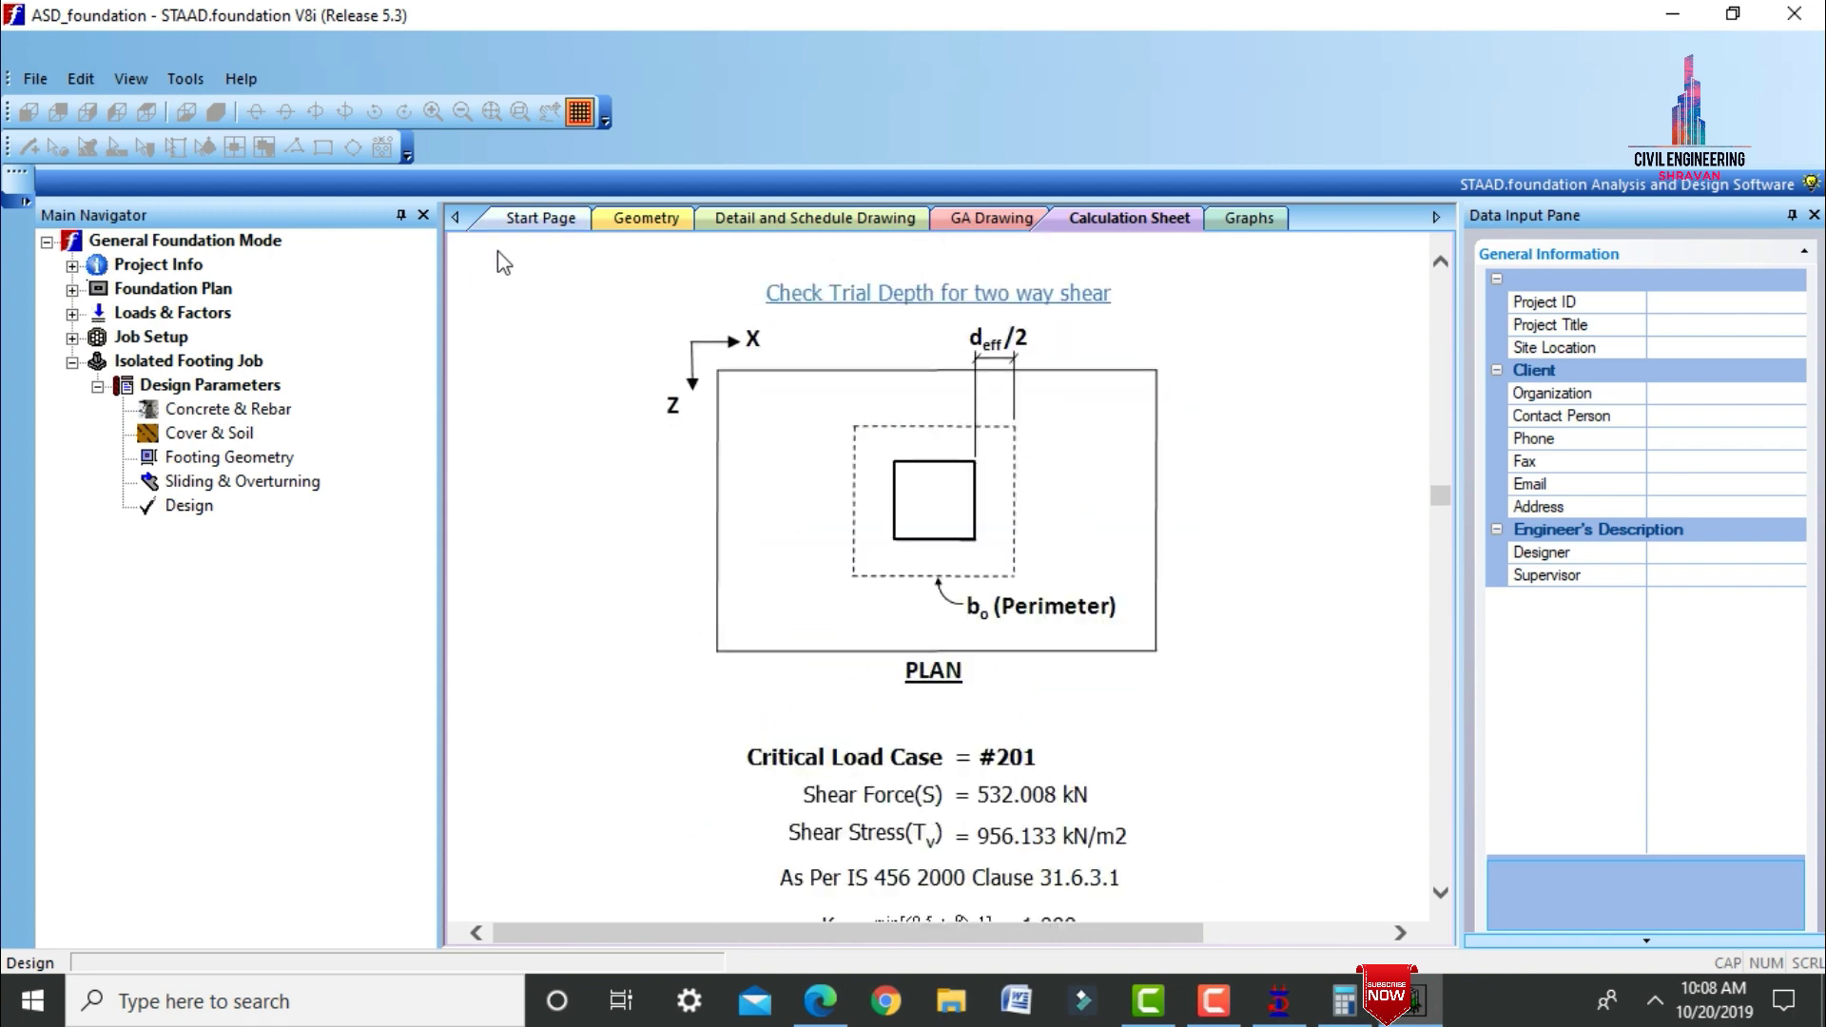
# View the Detail and Schedule and GA drawings, then return to the STAAD.Pro frame model.
pyautogui.click(533, 219)
pyautogui.click(656, 219)
pyautogui.click(759, 217)
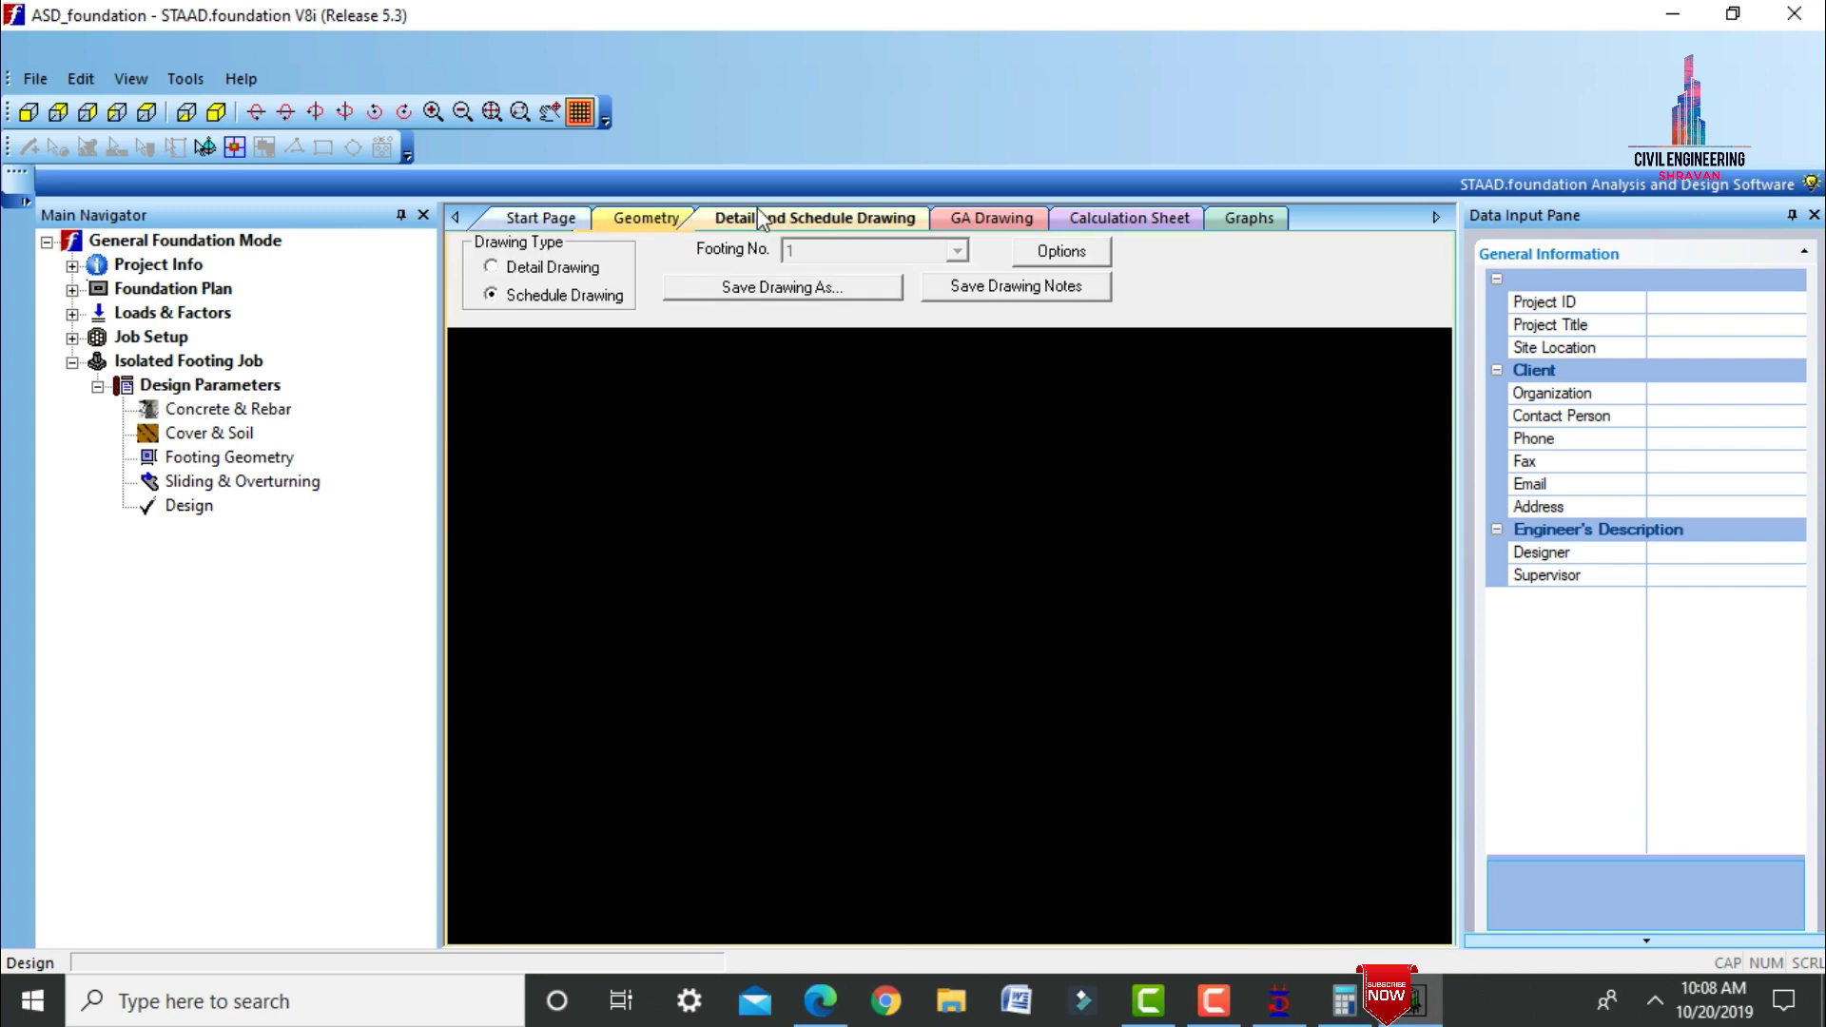
pyautogui.scroll(3, 590, 569)
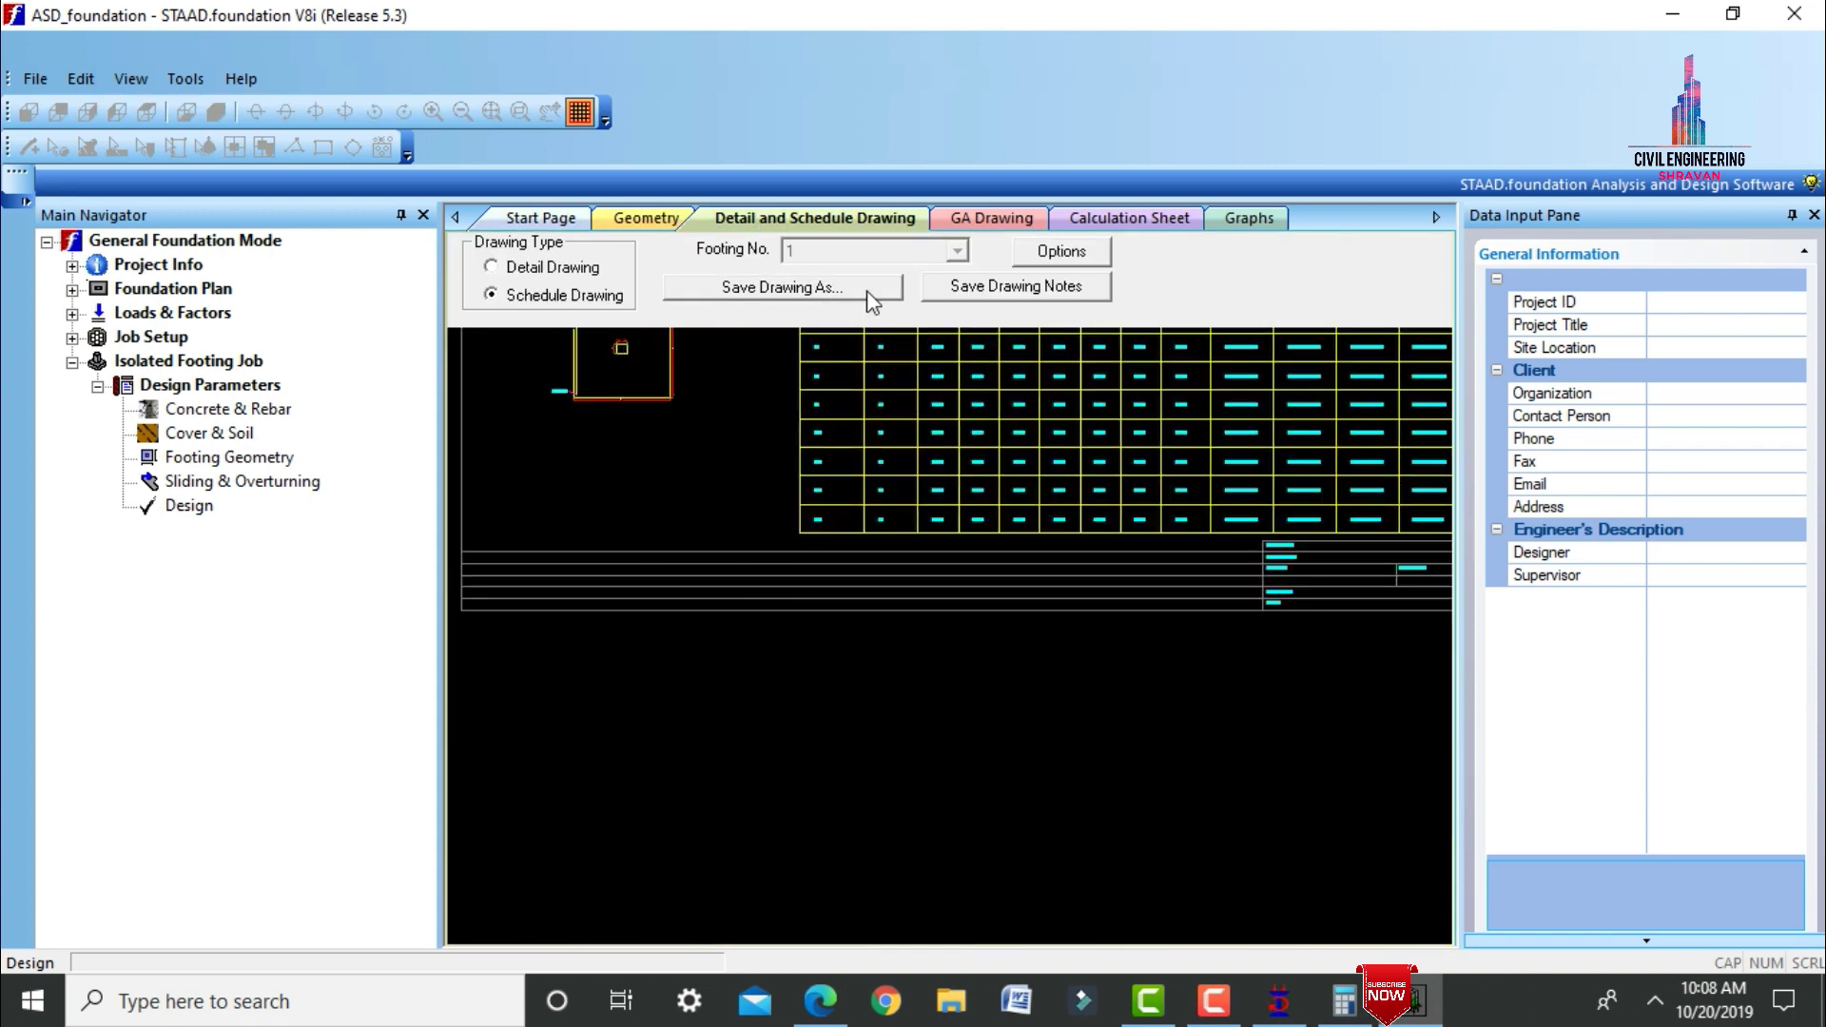
pyautogui.click(989, 219)
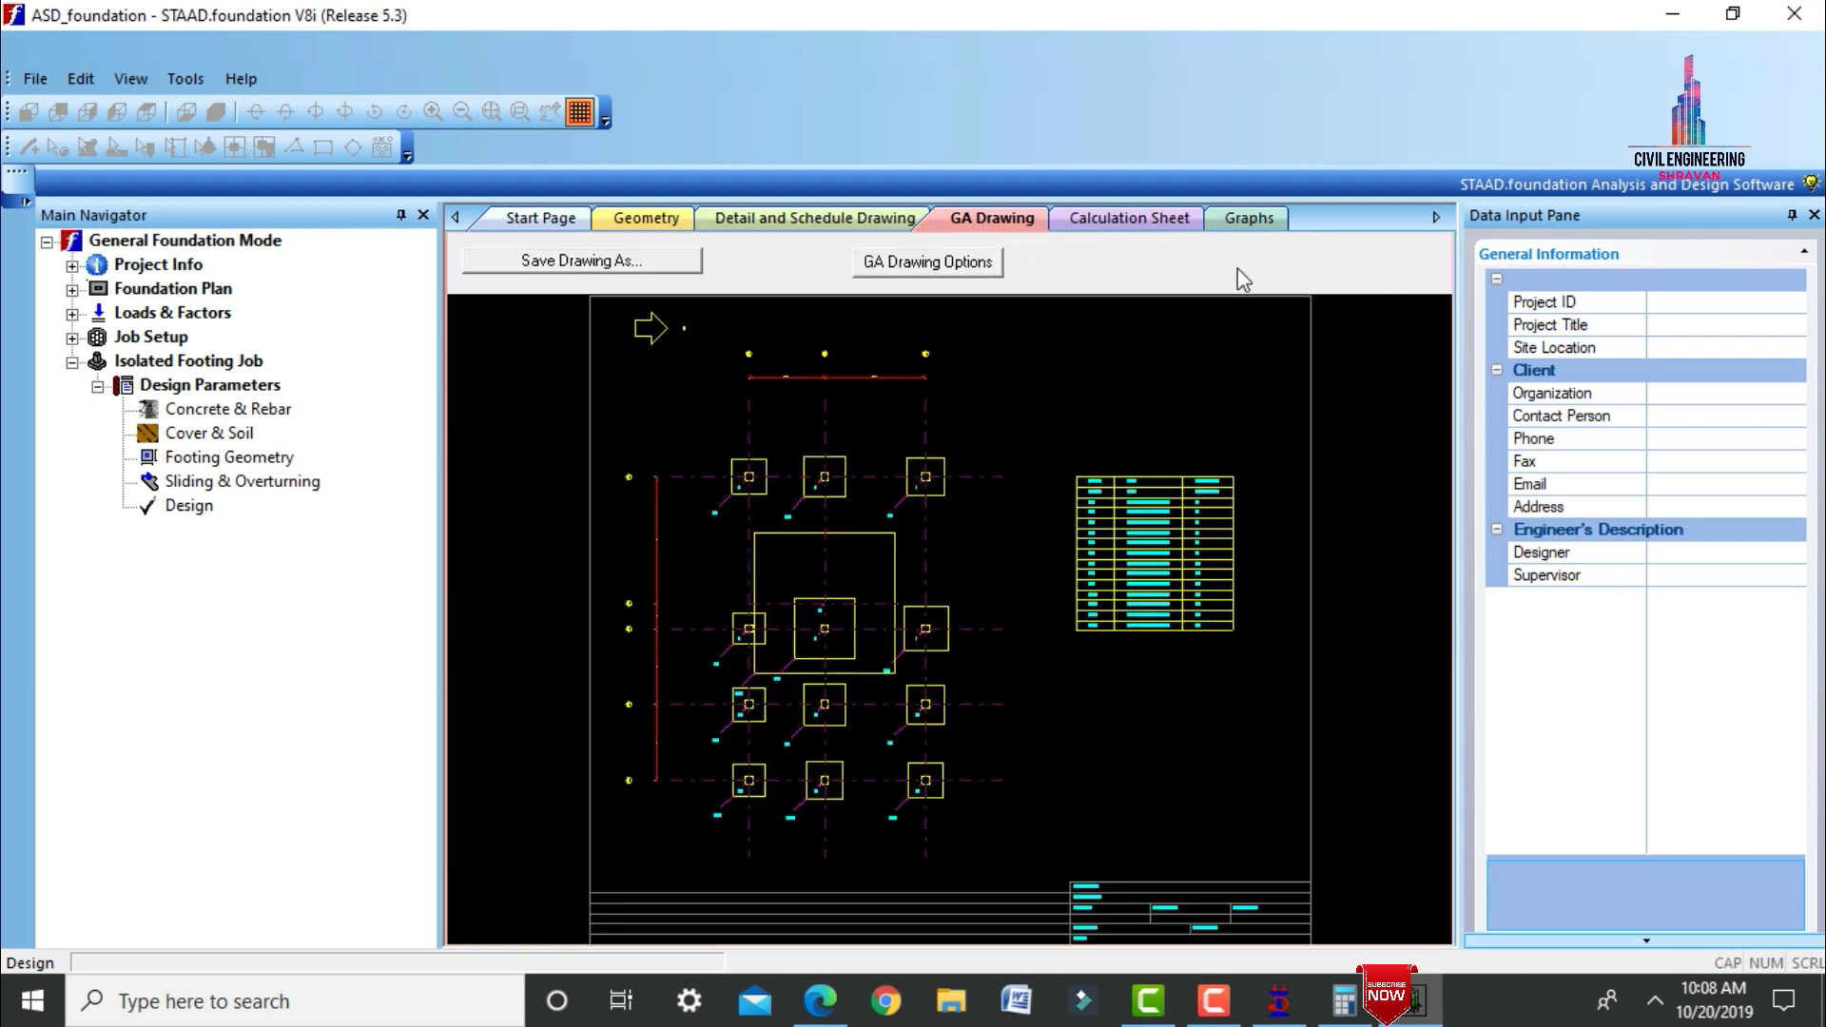
pyautogui.click(1122, 226)
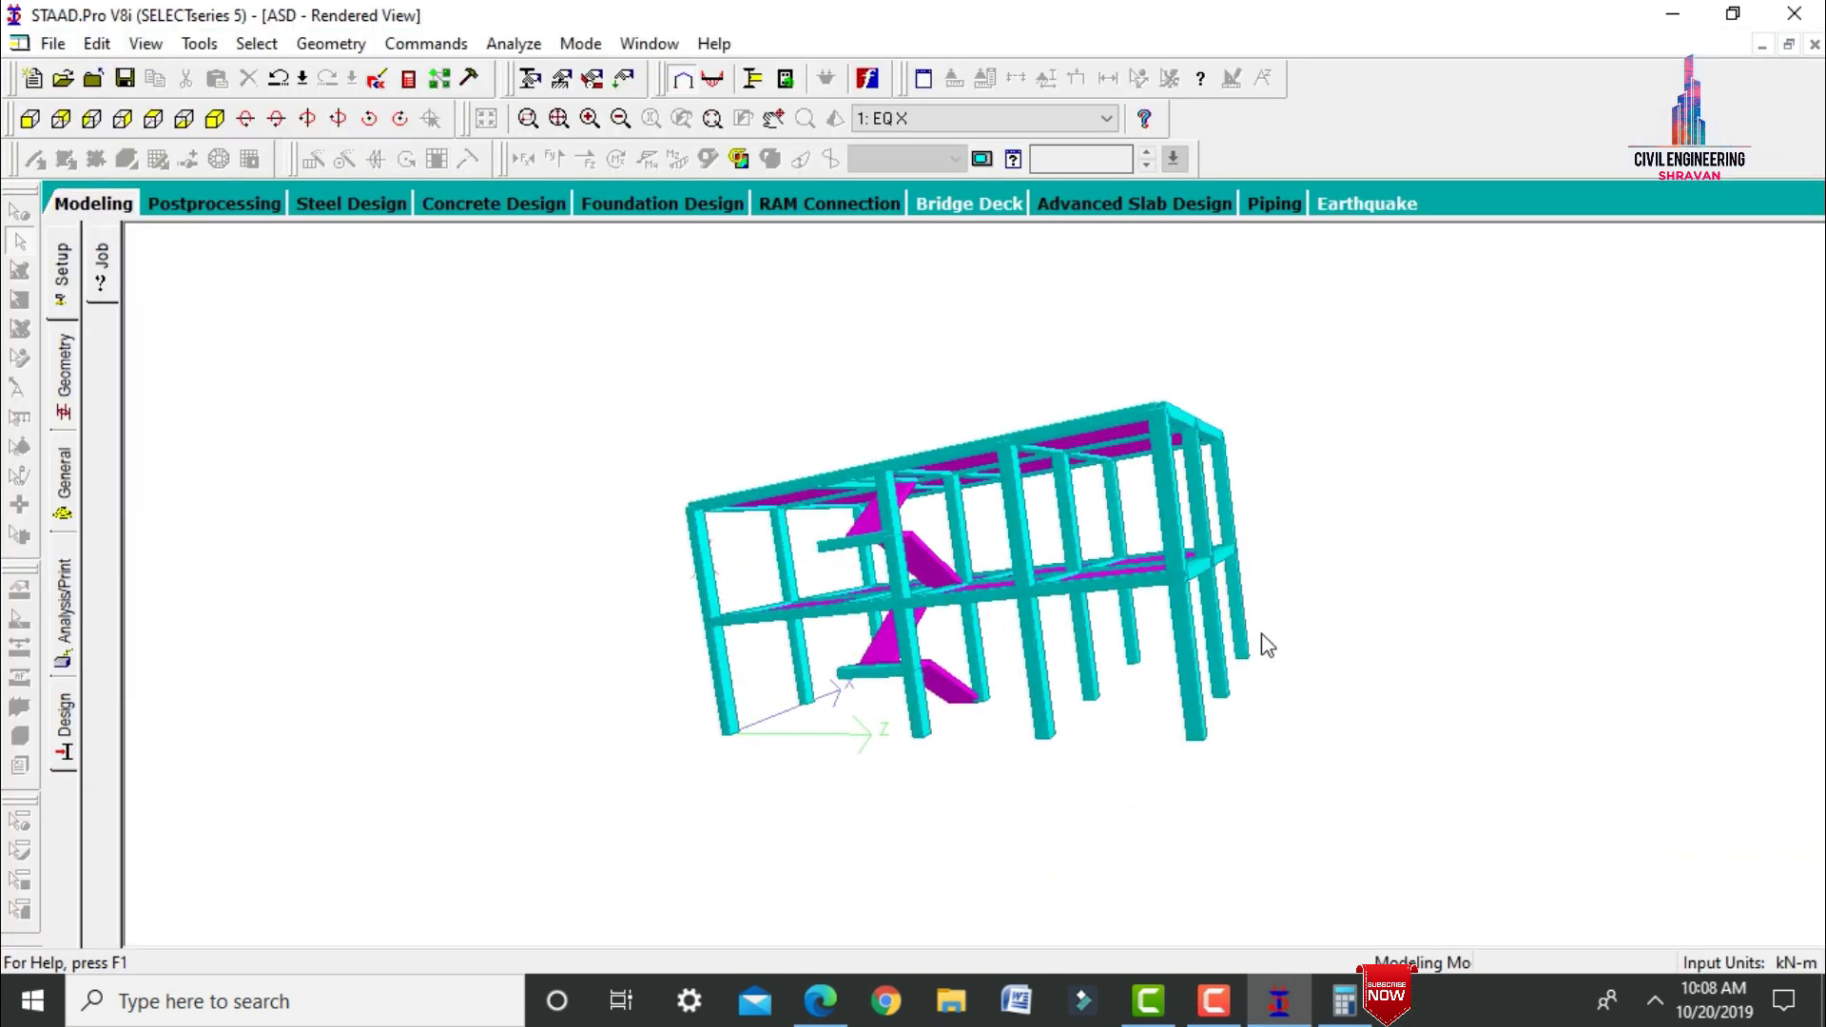
pyautogui.moveTo(596, 712); pyautogui.dragTo(1122, 630)
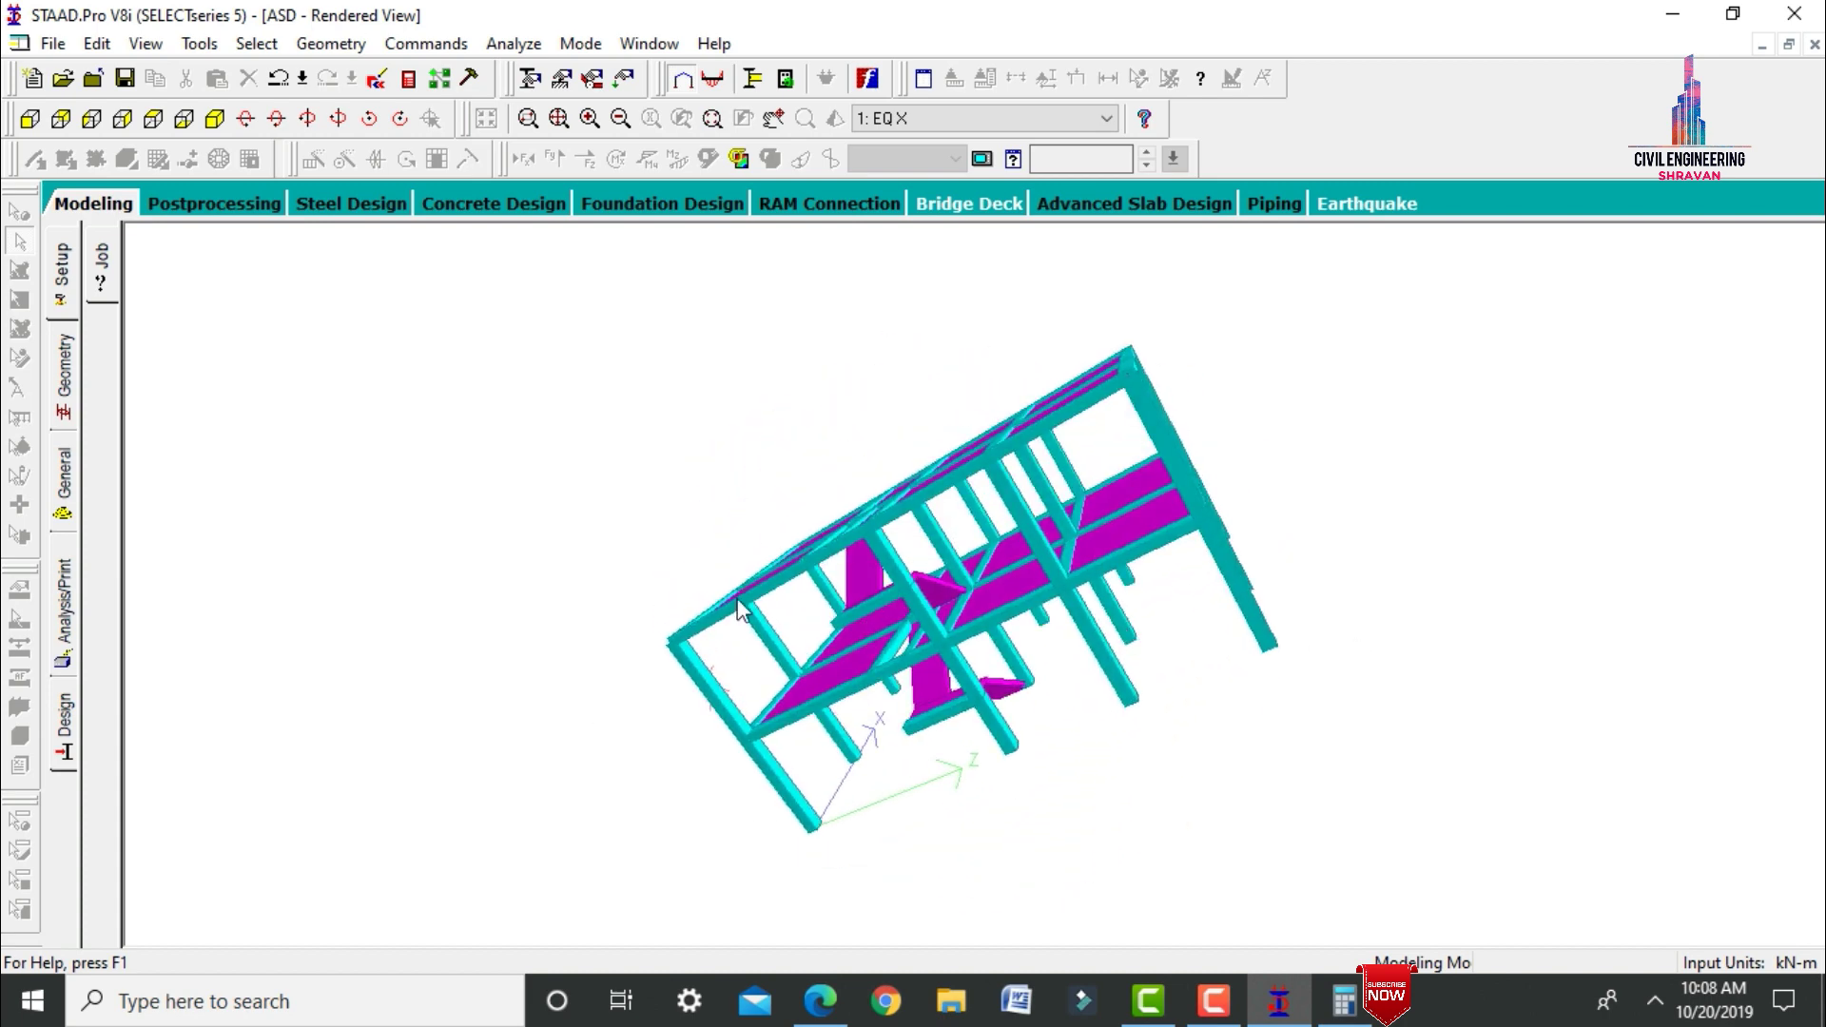